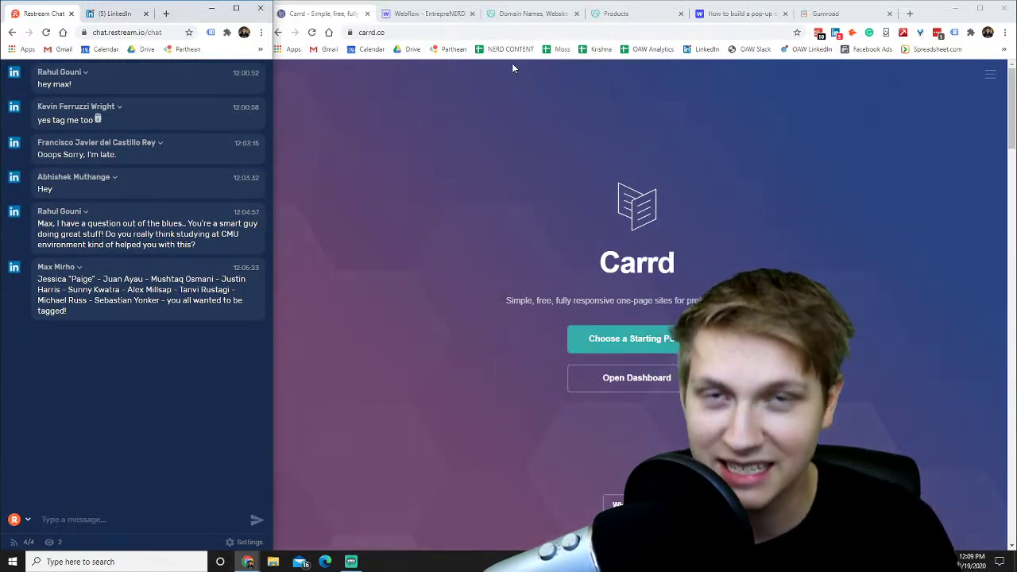
# Search the web for wordpress in a new tab and open the WordPress.com website
pyautogui.click(910, 13)
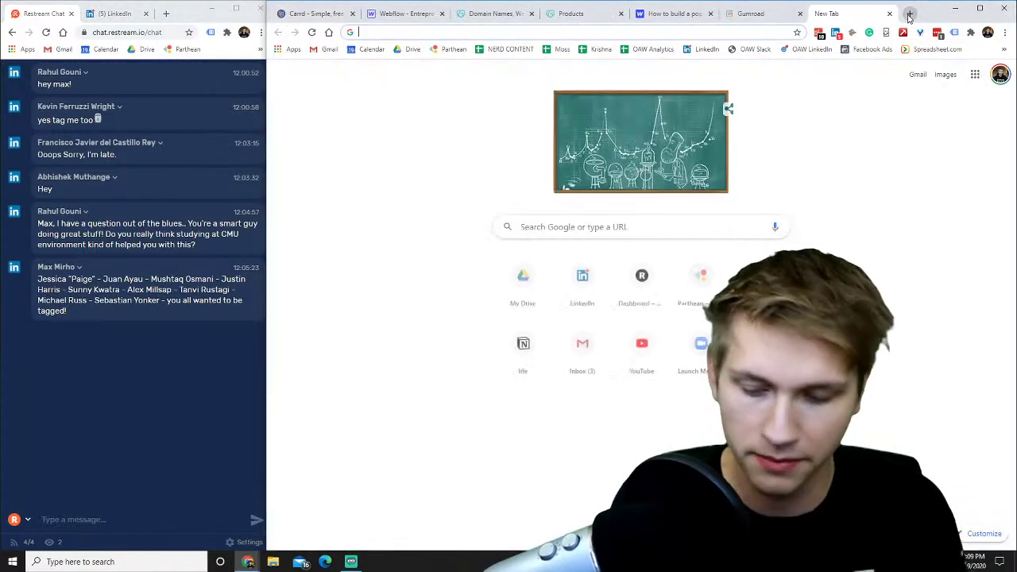
pyautogui.write('wordpress')
pyautogui.press('Return')
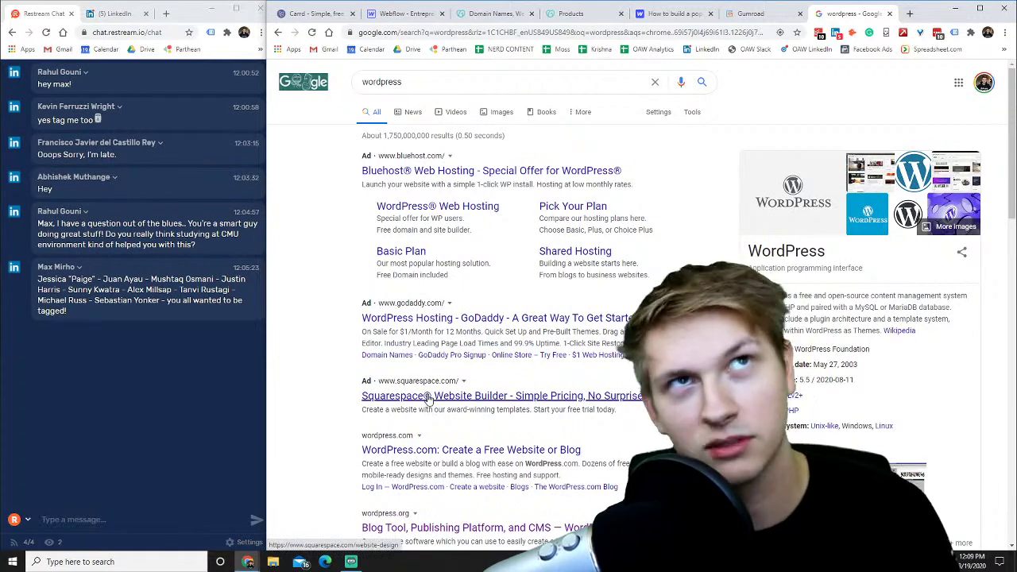
pyautogui.click(411, 454)
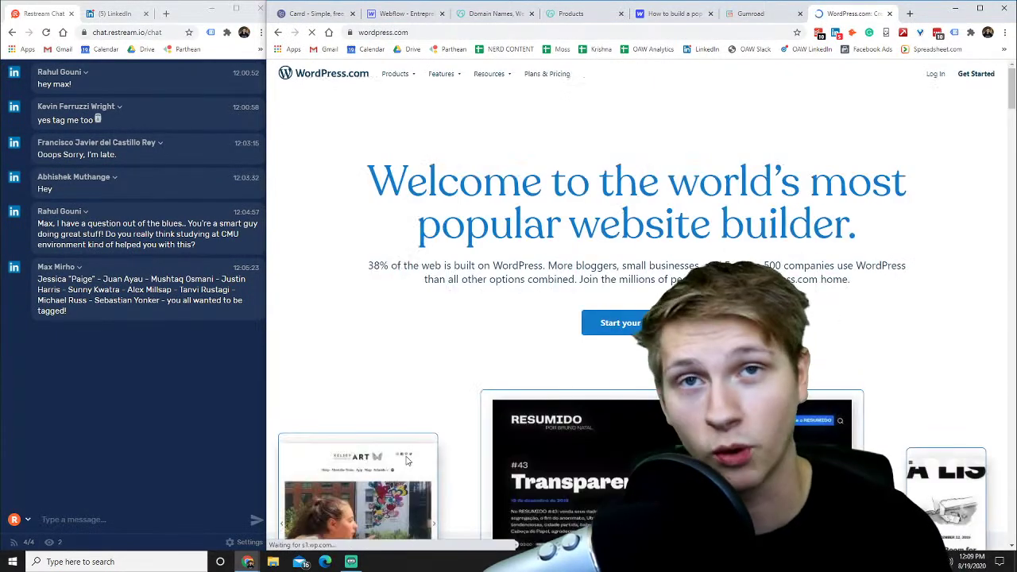
# Examine the WordPress.com homepage from its introduction through the feature sections down to the pricing plans
pyautogui.scroll(-2, 433, 371)
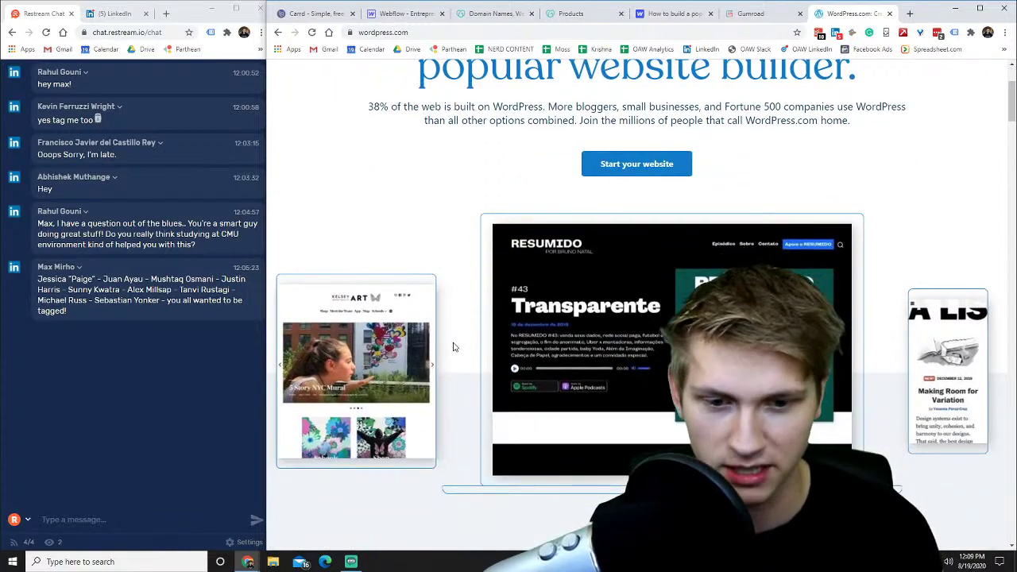
pyautogui.scroll(2, 440, 320)
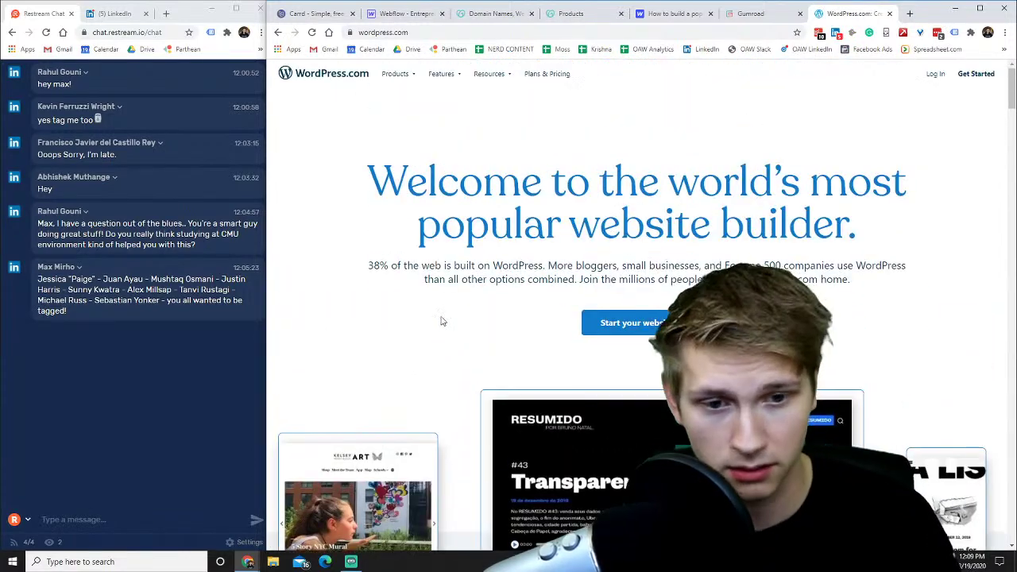
pyautogui.scroll(-7, 439, 333)
pyautogui.scroll(-10, 439, 334)
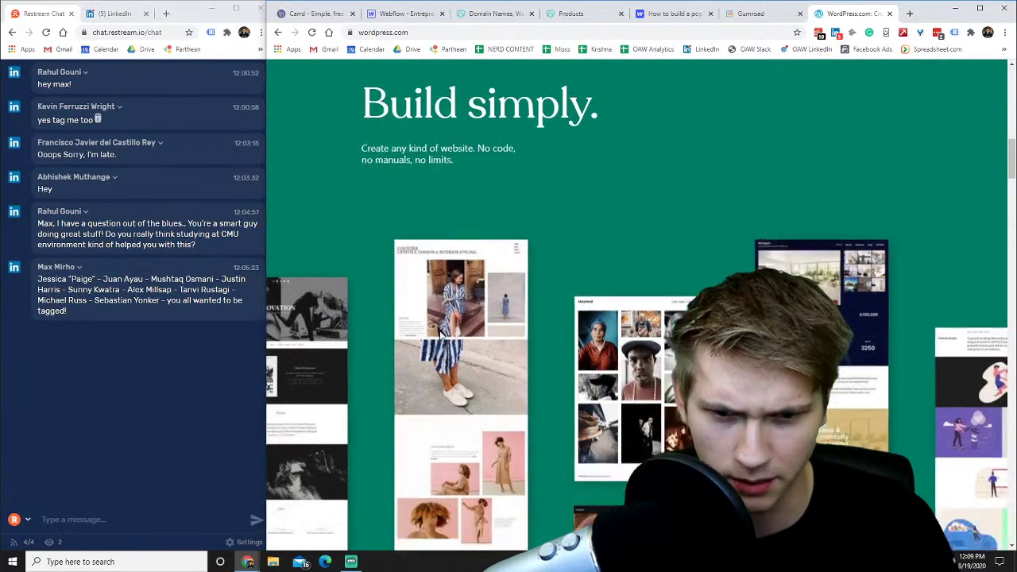
pyautogui.scroll(-12, 439, 331)
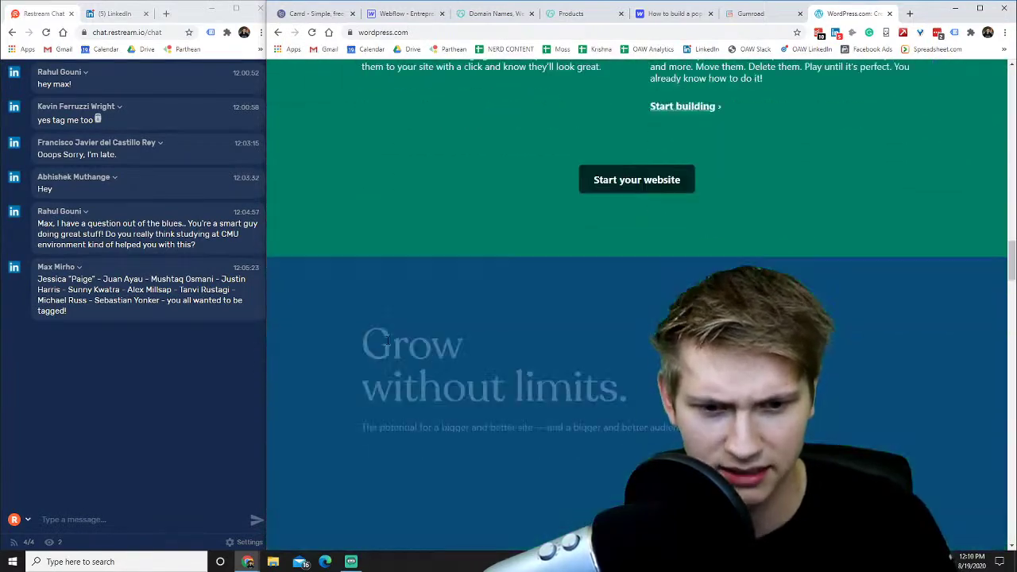
pyautogui.scroll(-8, 386, 339)
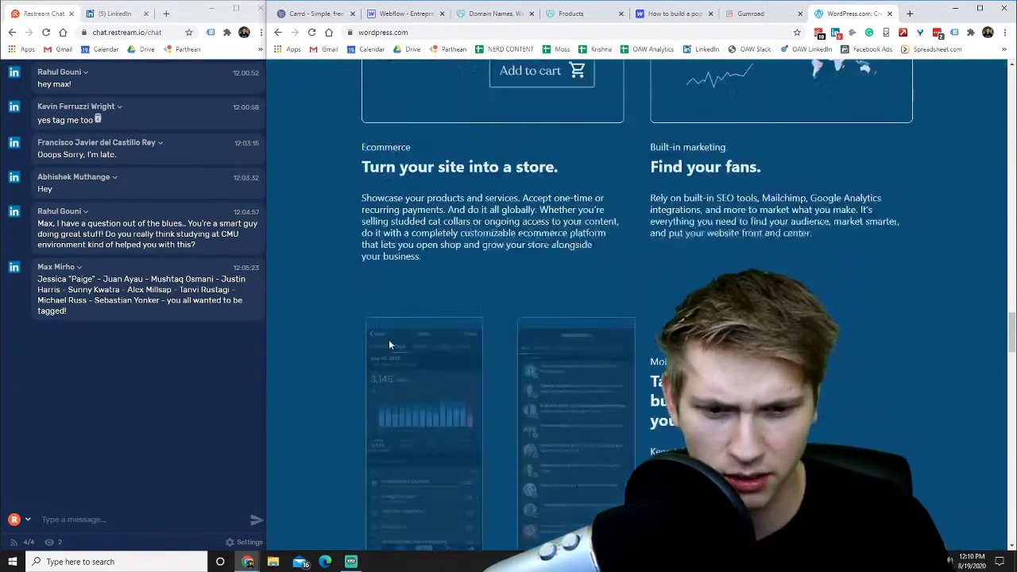
pyautogui.scroll(-12, 374, 338)
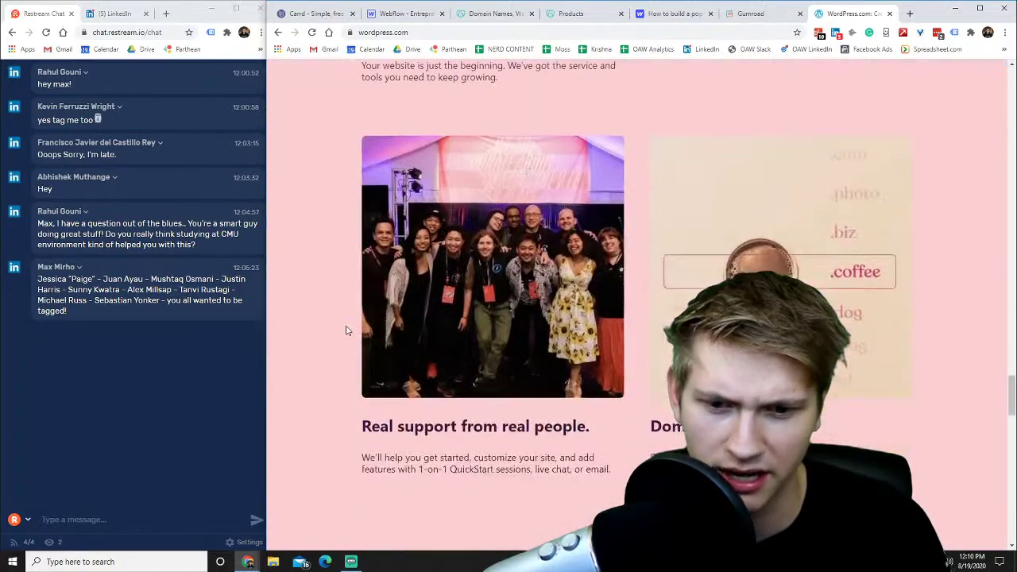
pyautogui.scroll(-6, 346, 329)
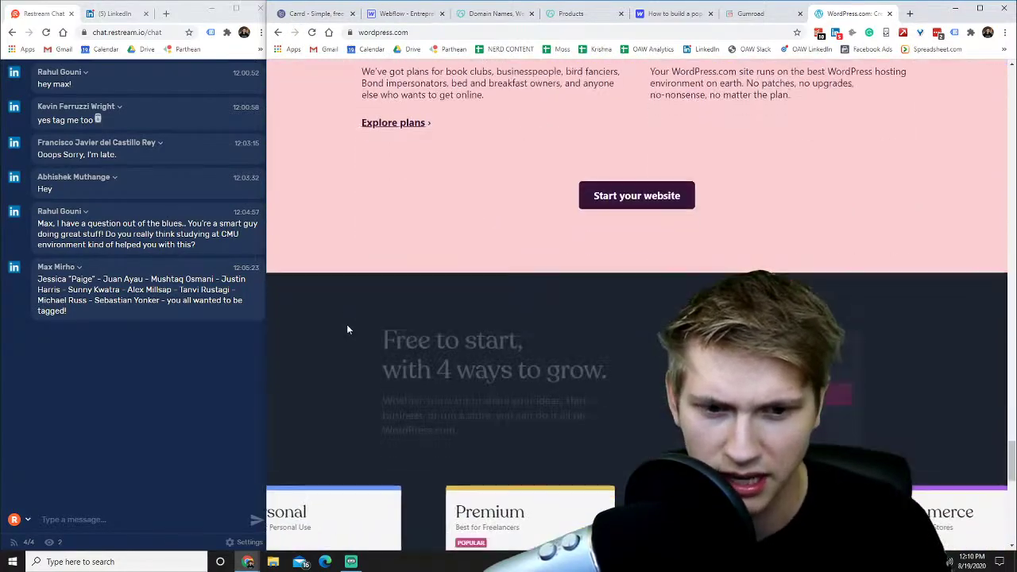
pyautogui.scroll(-3, 347, 326)
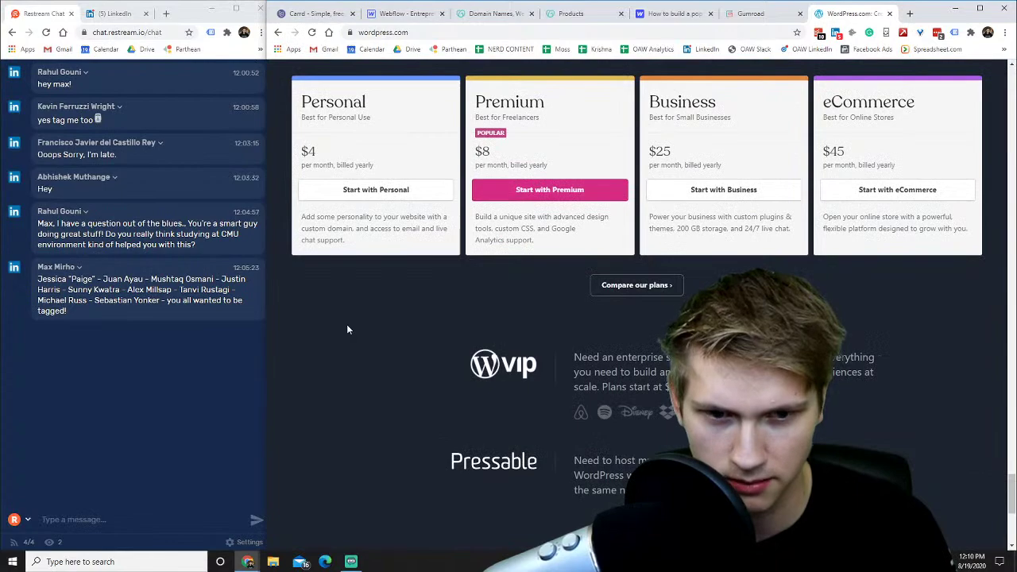
pyautogui.scroll(-4, 348, 327)
pyautogui.scroll(7, 346, 324)
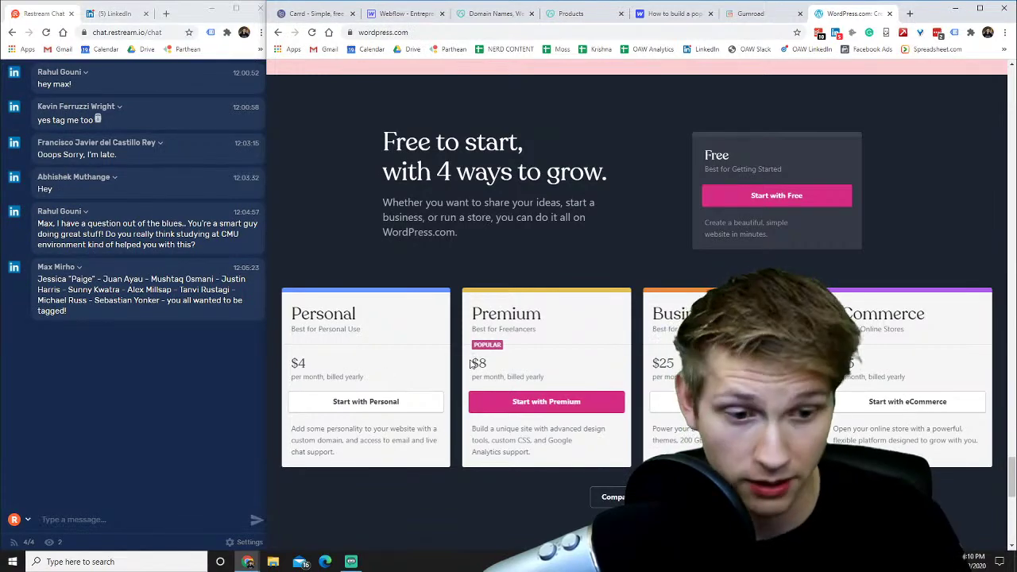
# Return to the start of the WordPress.com homepage and highlight the statement "38% of the web is built on WordPress", then clear the selection
pyautogui.scroll(-10, 473, 359)
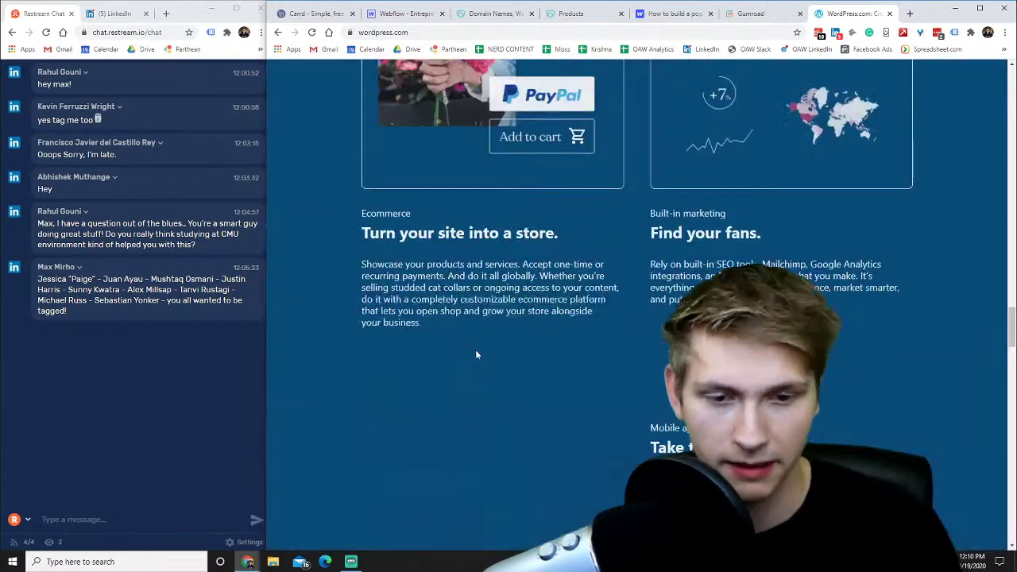
pyautogui.scroll(-10, 473, 353)
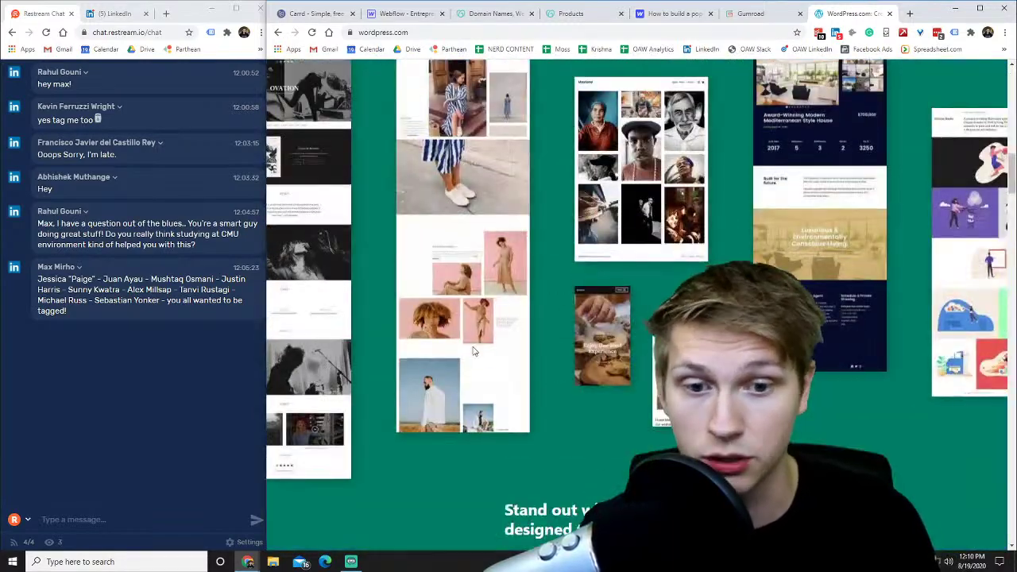
pyautogui.scroll(-5, 473, 350)
pyautogui.press('Home')
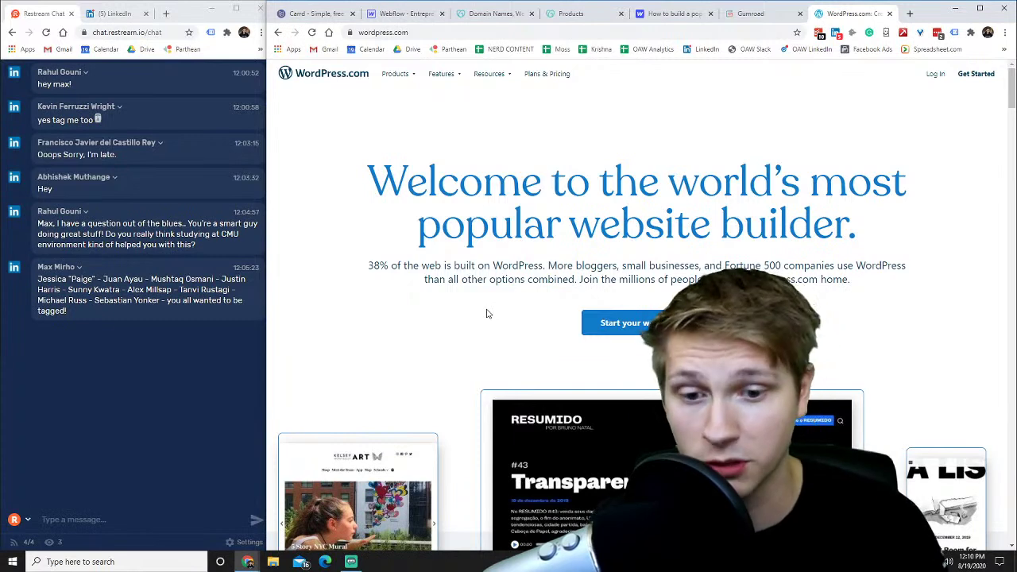
pyautogui.moveTo(359, 268); pyautogui.dragTo(543, 268)
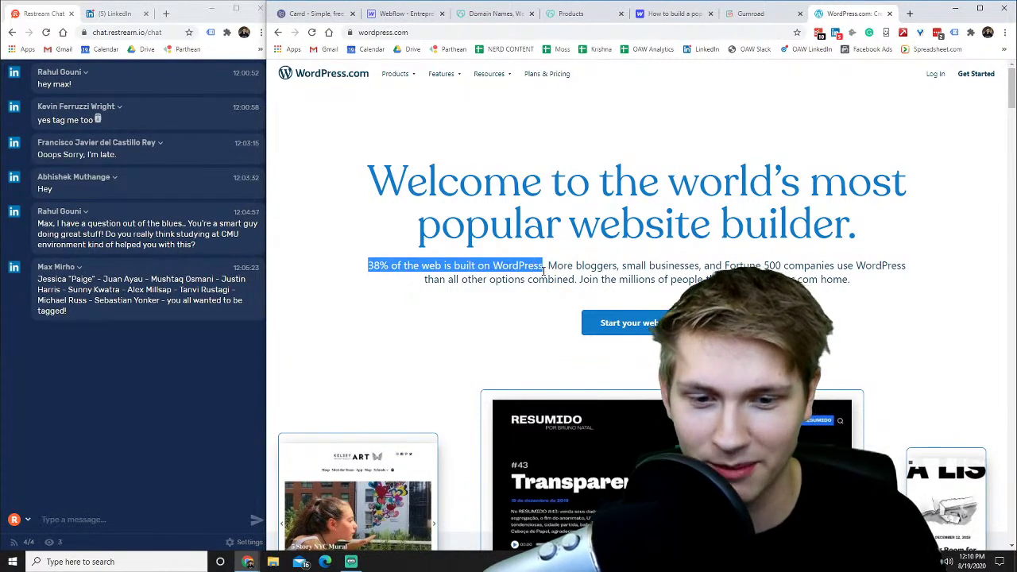
pyautogui.click(558, 275)
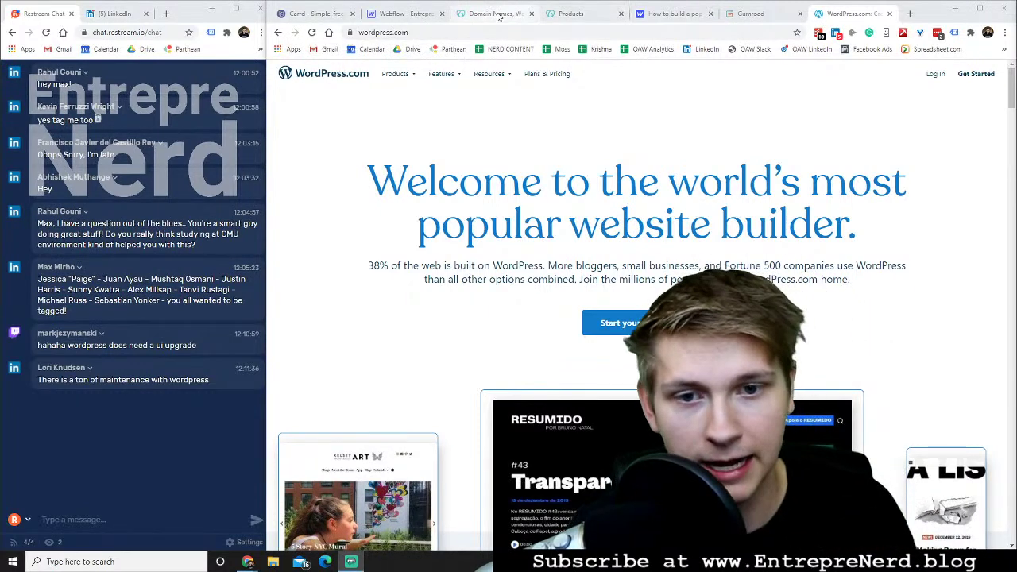
# Search the web for wix in a new tab
pyautogui.click(906, 14)
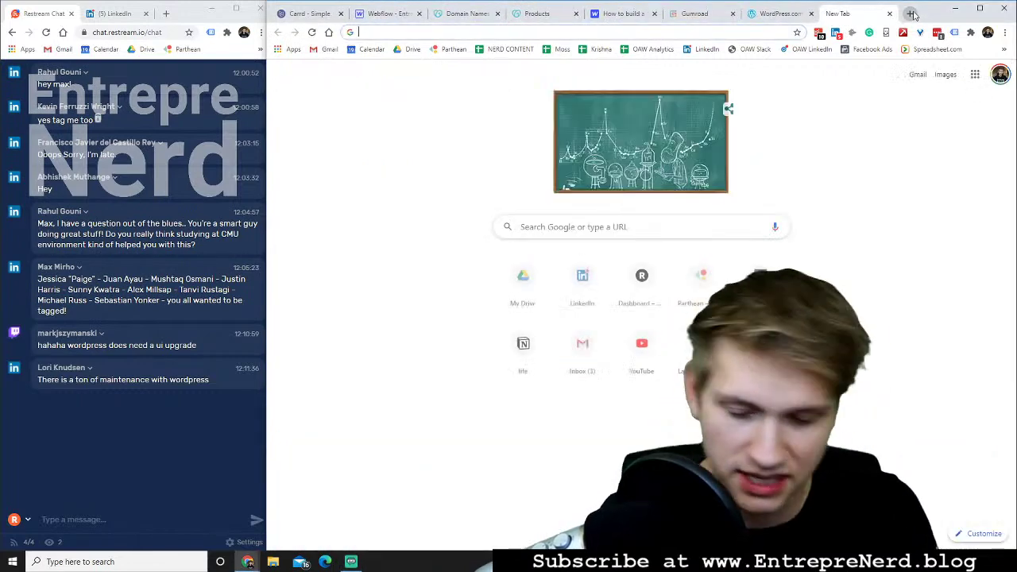
pyautogui.write('wiux')
pyautogui.press('BackSpace')
pyautogui.press('BackSpace')
pyautogui.write('x')
pyautogui.press('Return')
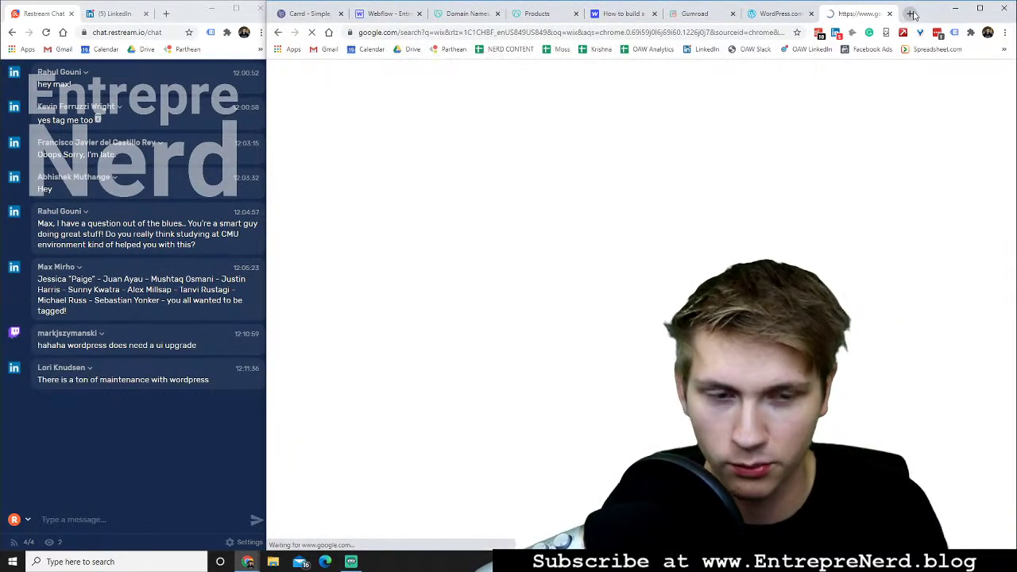
# Go to mossgeneration.com in the same tab and open its Entrepreneur page
pyautogui.click(530, 32)
pyautogui.write('m')
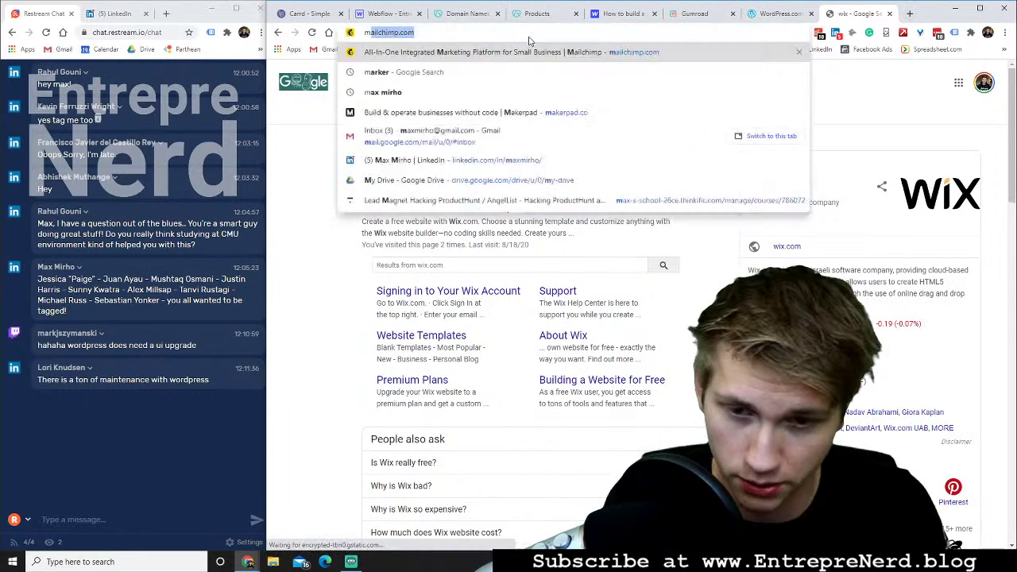
pyautogui.write('ossgeneration.com')
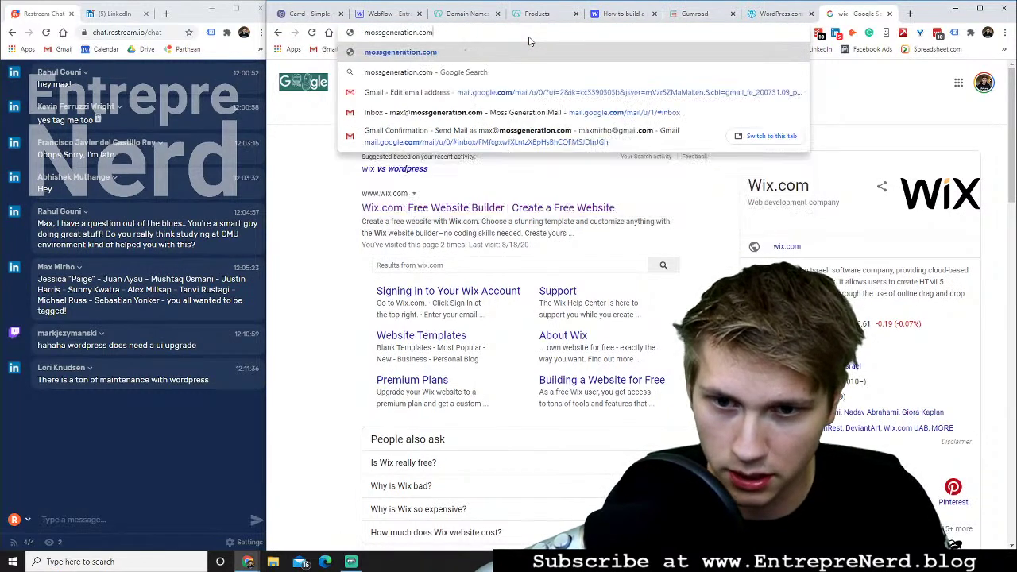
pyautogui.press('Return')
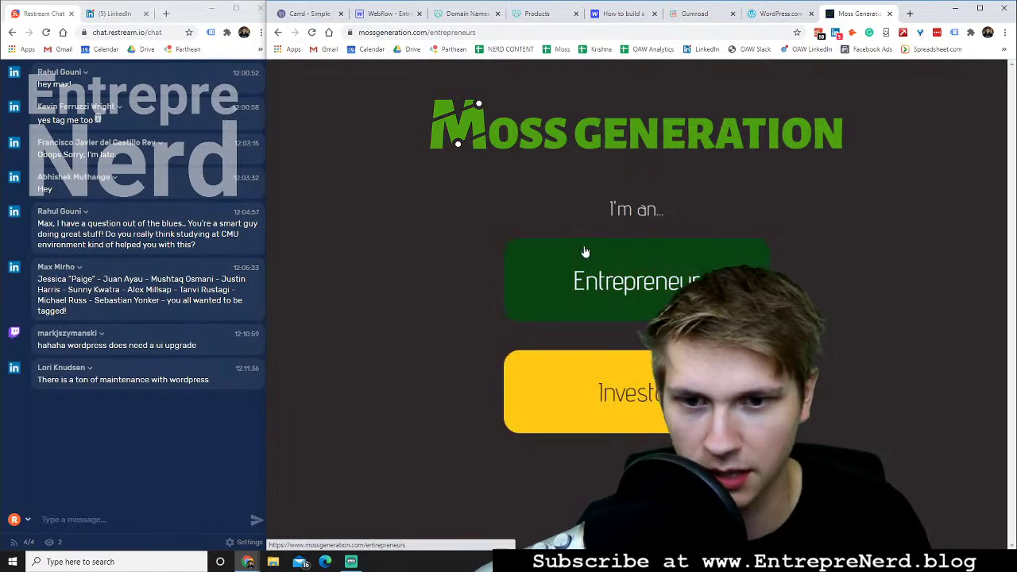
pyautogui.click(615, 305)
# Examine the Moss Generation entrepreneurs page, including the purpose, people and investor partner sections, and return to its start
pyautogui.scroll(-8, 512, 227)
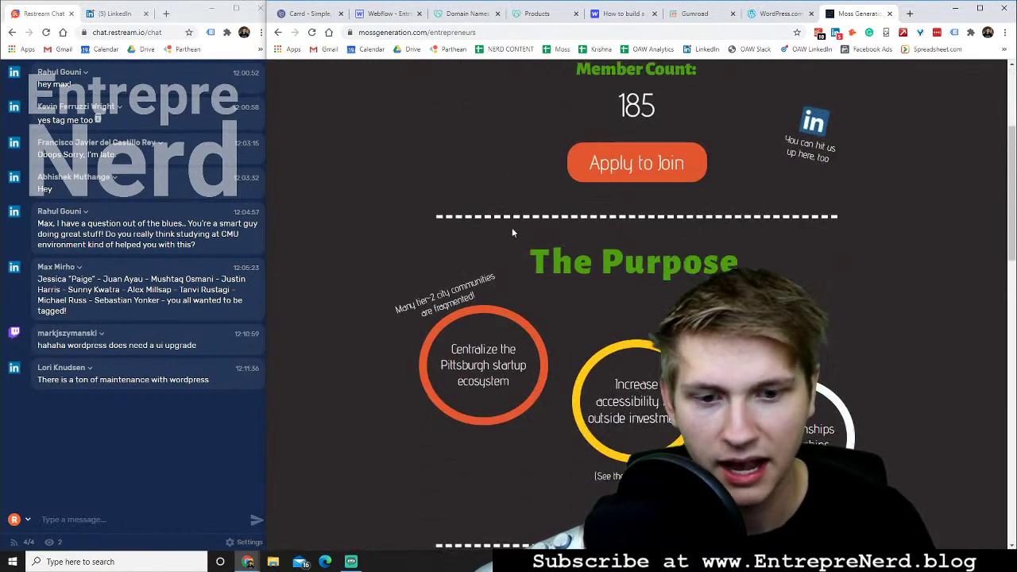
pyautogui.scroll(-1, 550, 300)
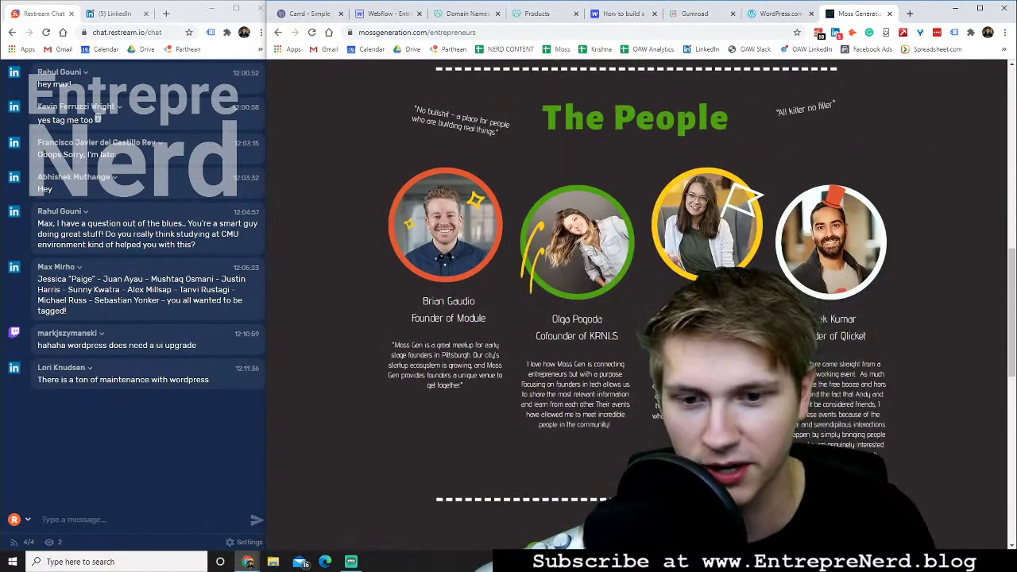
pyautogui.scroll(-3, 490, 255)
pyautogui.scroll(7, 490, 255)
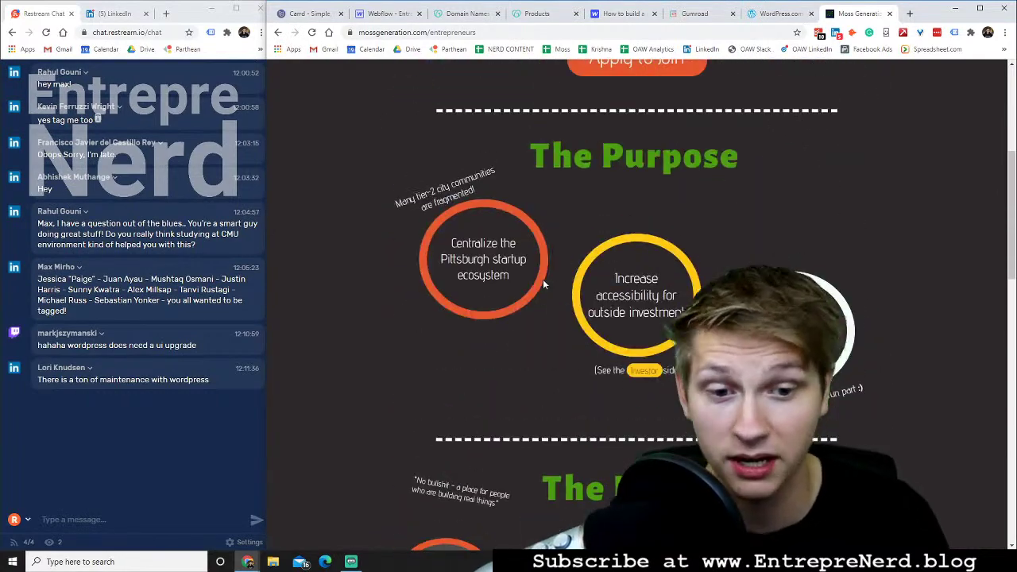
pyautogui.scroll(4, 528, 290)
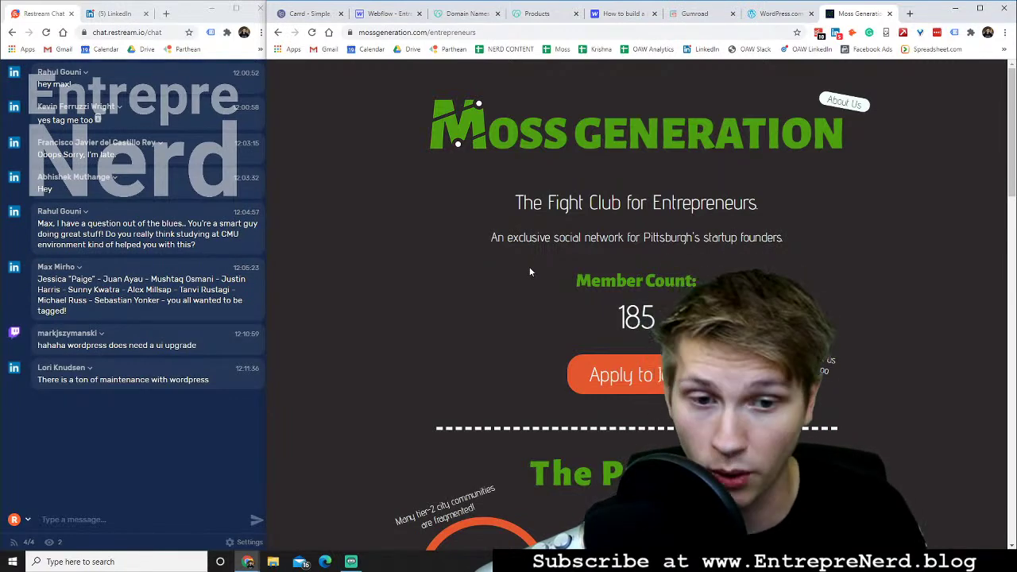
pyautogui.scroll(-6, 530, 272)
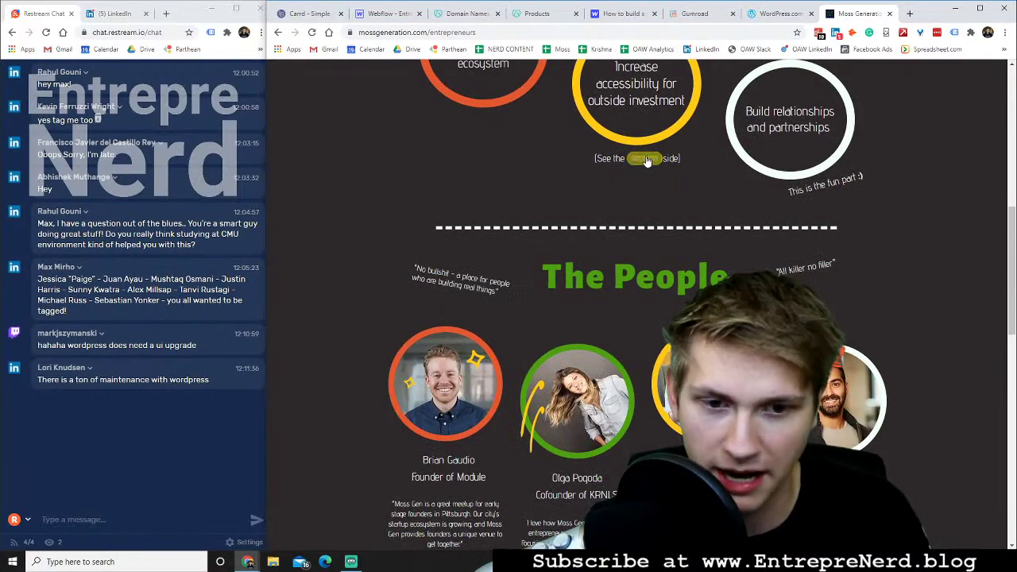
pyautogui.scroll(-4, 417, 238)
pyautogui.scroll(-7, 417, 238)
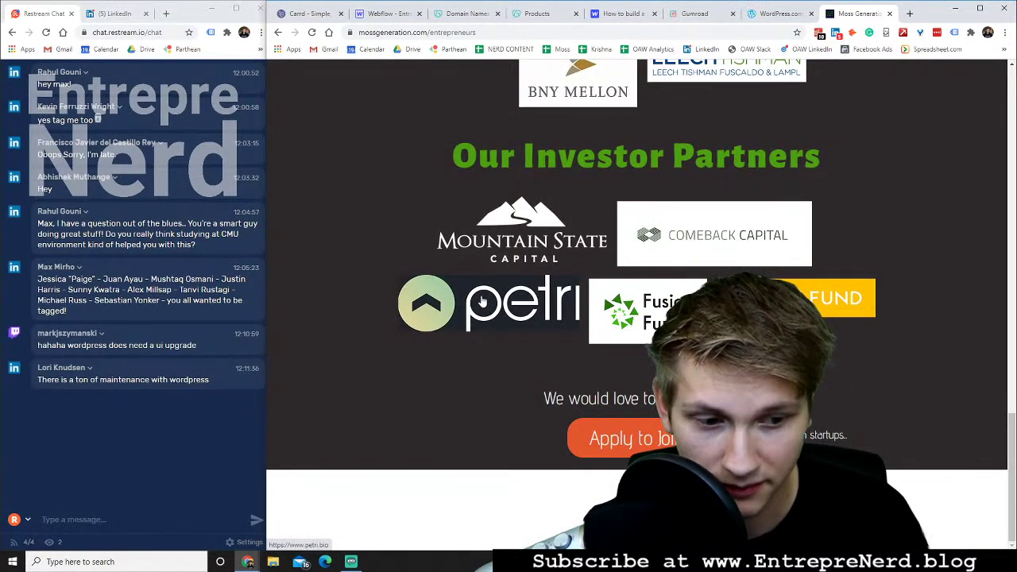
pyautogui.scroll(15, 345, 353)
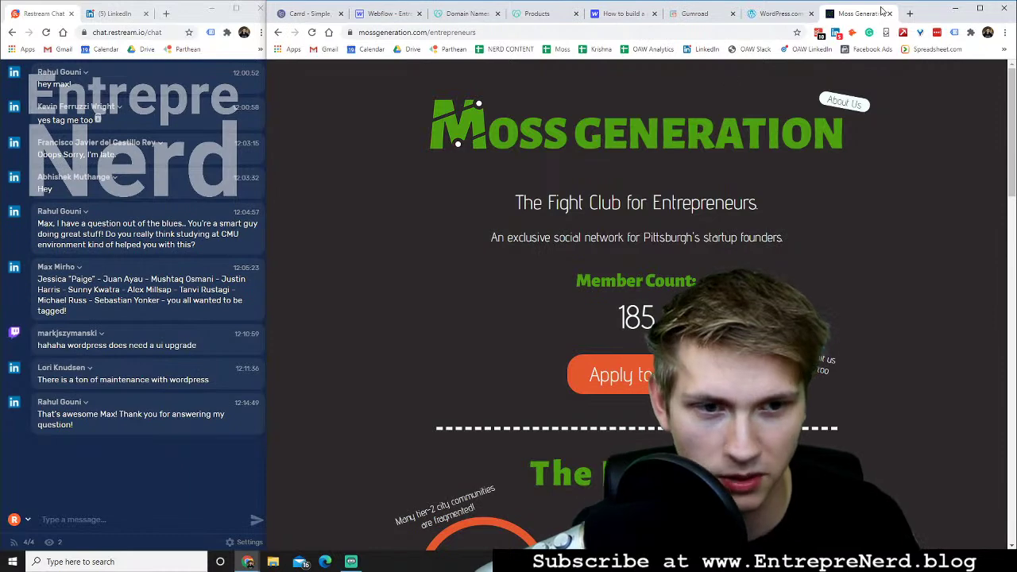
# Search for wix in place of the Moss Generation page and open the Wix.com website
pyautogui.click(461, 33)
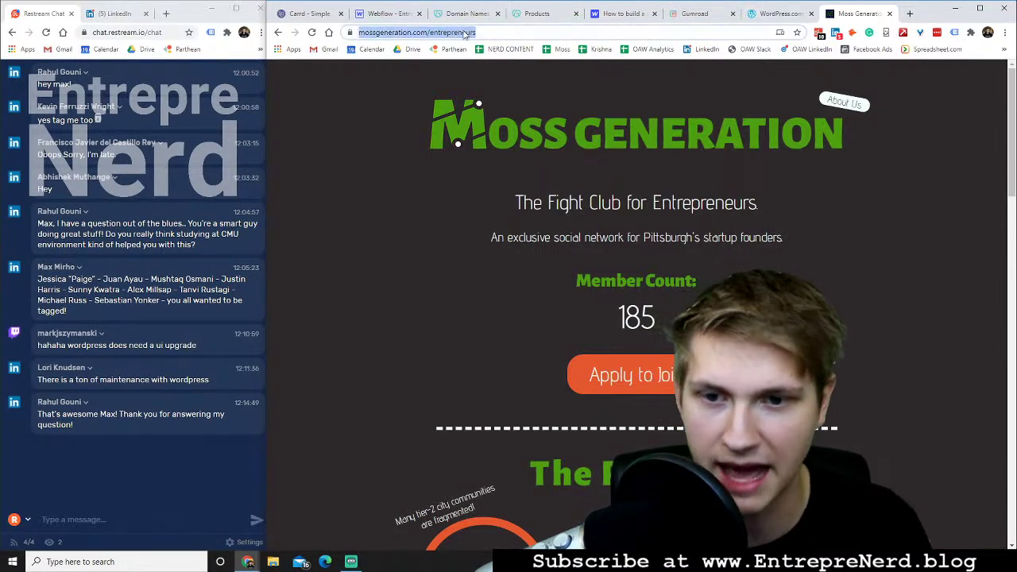
pyautogui.write('wix')
pyautogui.press('Return')
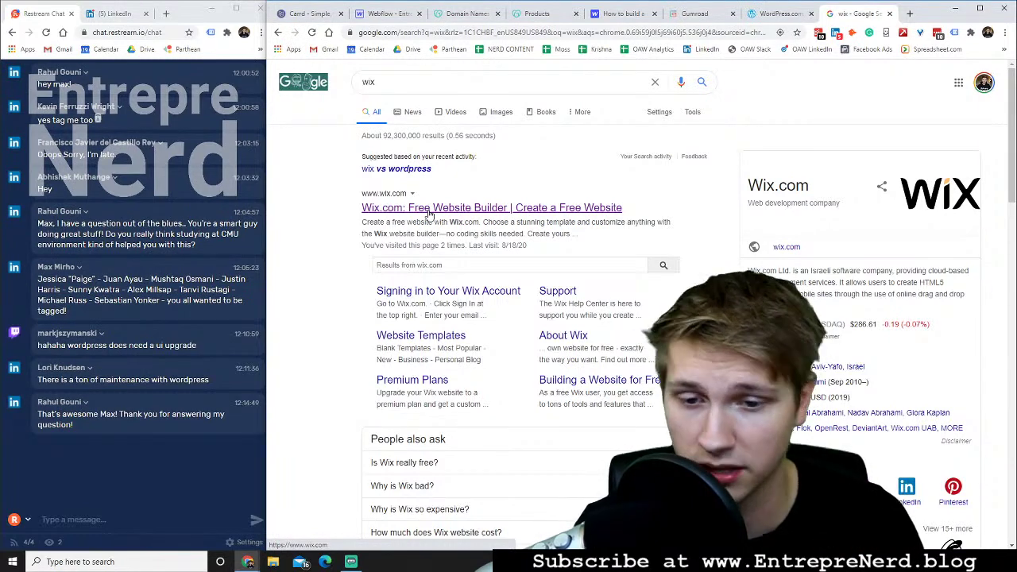
pyautogui.click(429, 210)
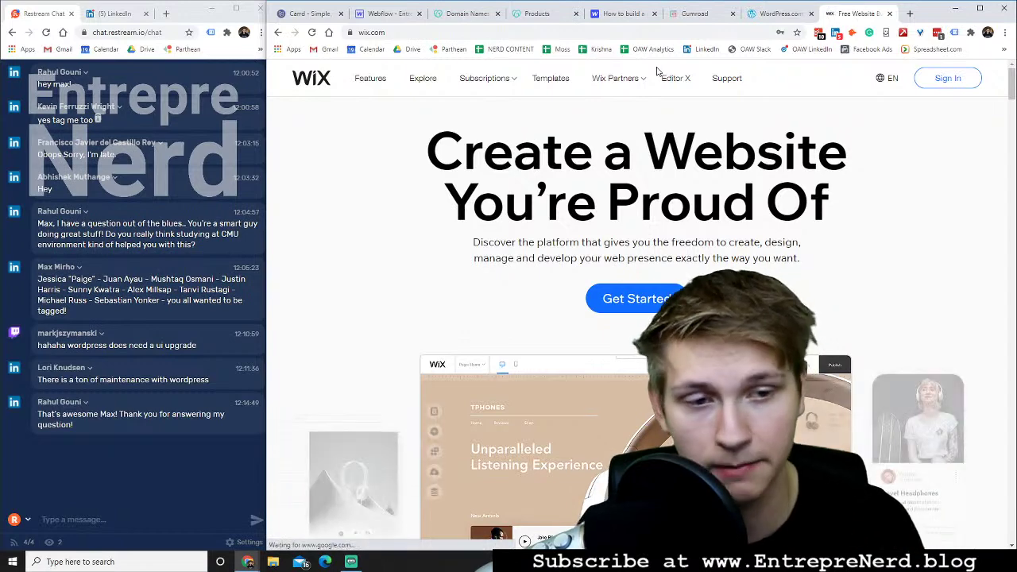
# Open squarespace.com in a new tab and view its homepage down to the "Turn your ideas into reality" section
pyautogui.click(912, 15)
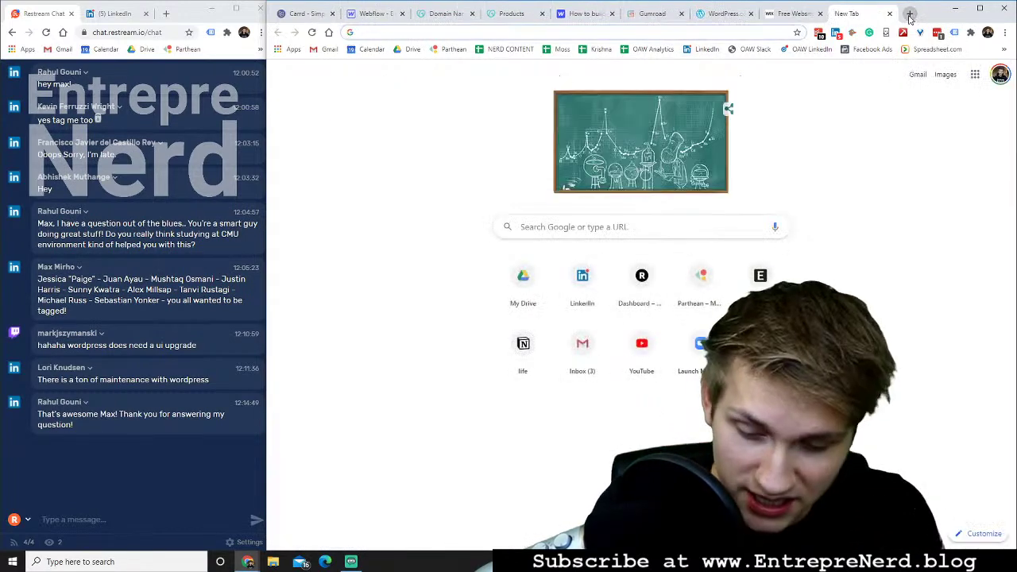
pyautogui.write('squa')
pyautogui.press('Return')
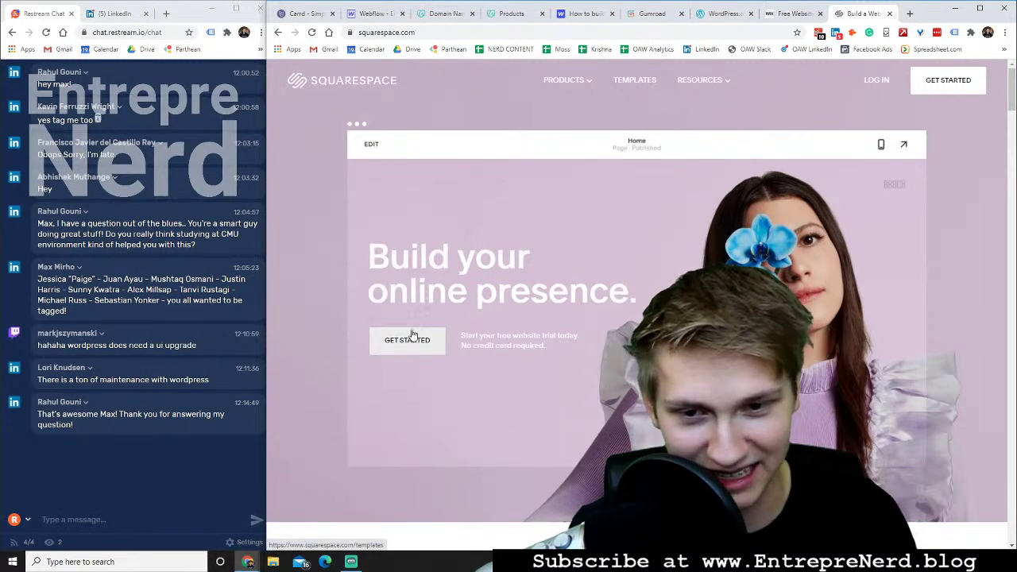
pyautogui.scroll(-5, 417, 326)
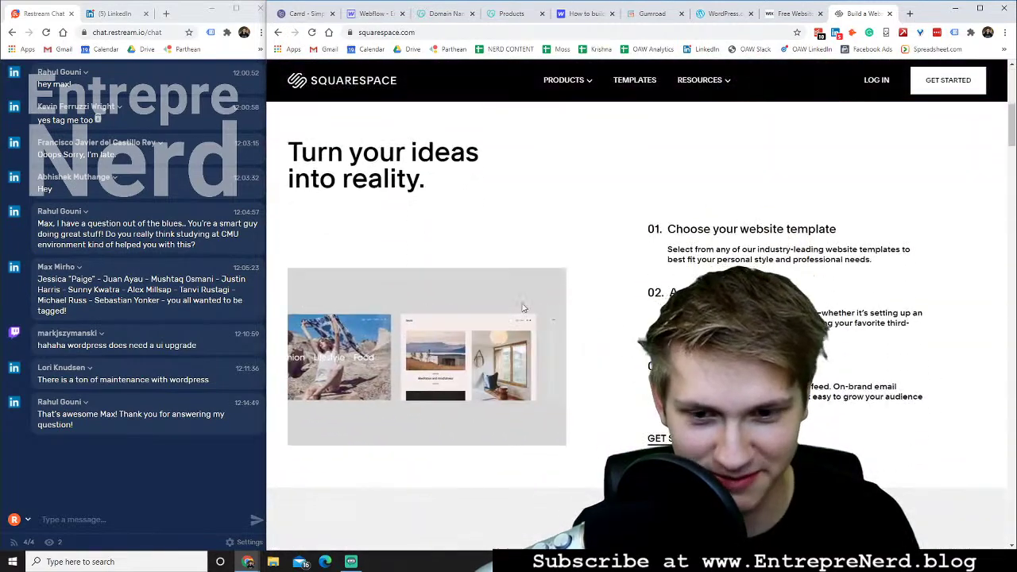
# Look over the "Templates for every style and purpose" section on the Squarespace homepage and open the site's Templates page
pyautogui.scroll(-3, 556, 302)
pyautogui.scroll(-3, 620, 304)
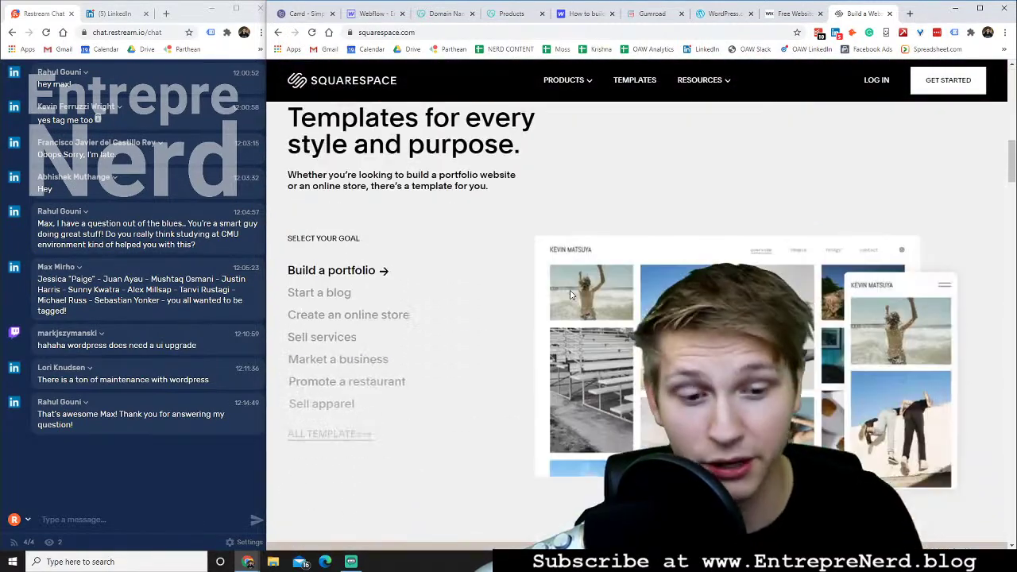
pyautogui.scroll(8, 572, 287)
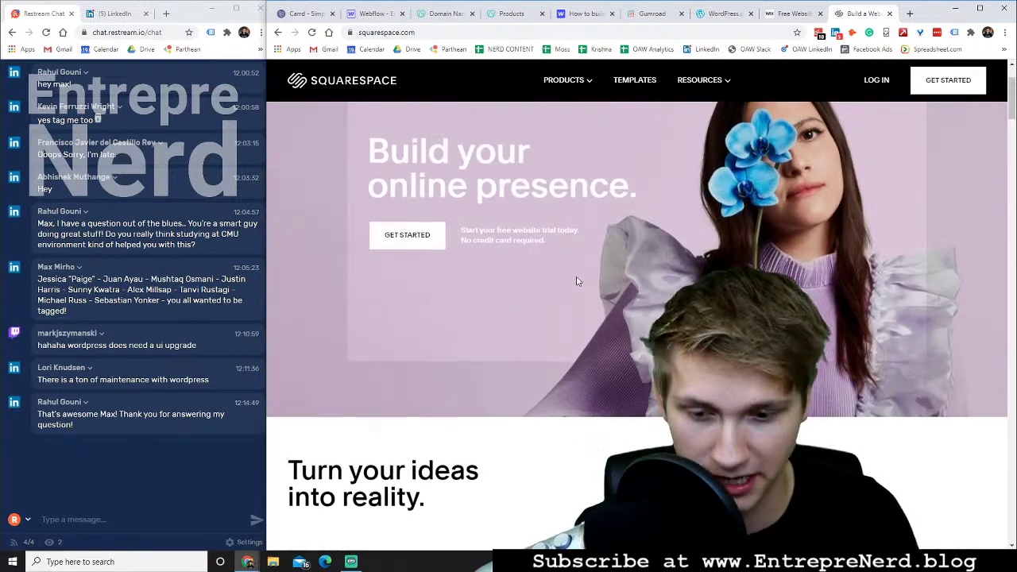
pyautogui.scroll(2, 578, 281)
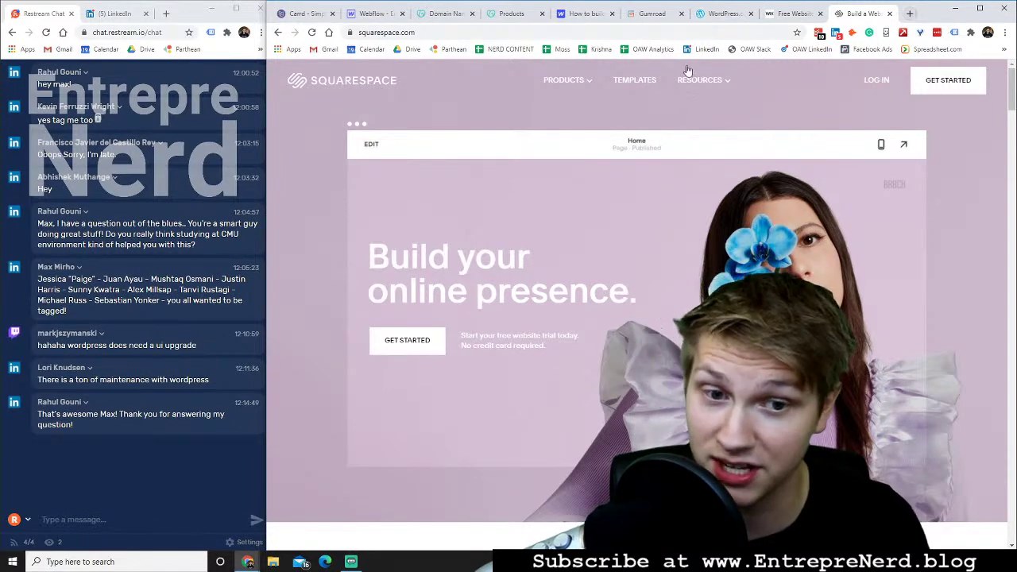
pyautogui.click(640, 82)
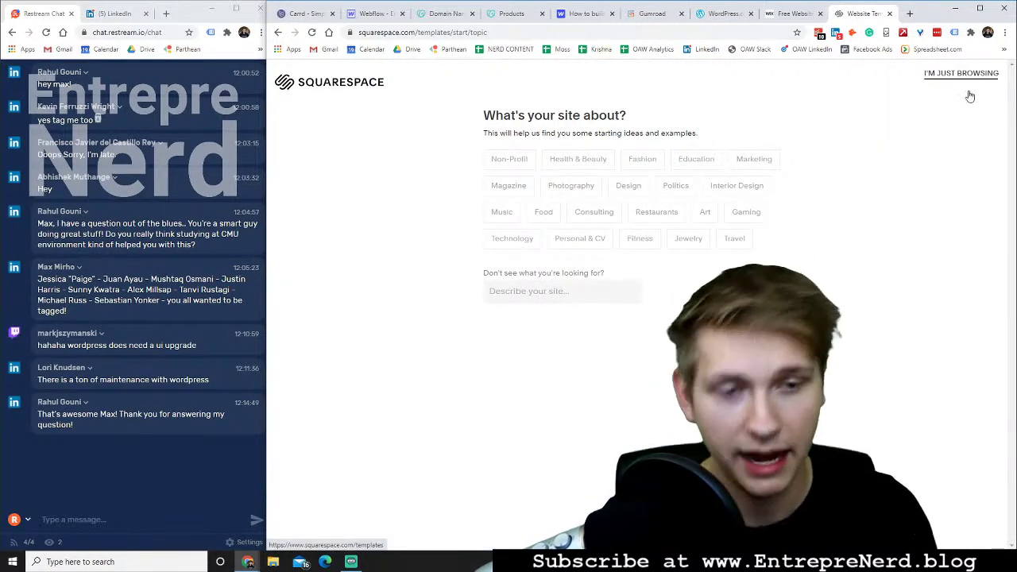
# Switch to the EntrepreNerd project in Webflow, select Section A, and check the tablet and mobile landscape breakpoints before returning to desktop
pyautogui.click(371, 16)
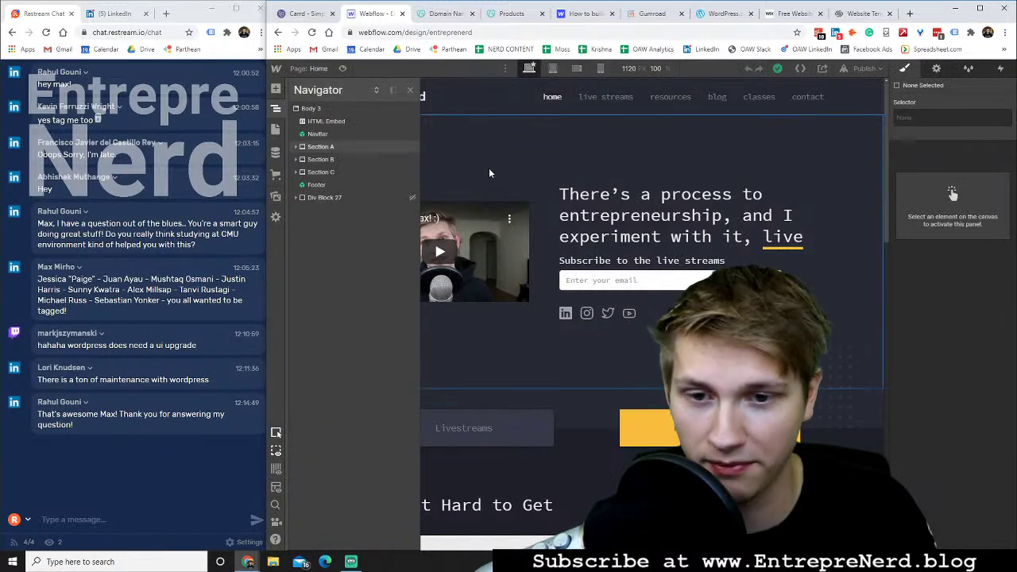
pyautogui.click(488, 173)
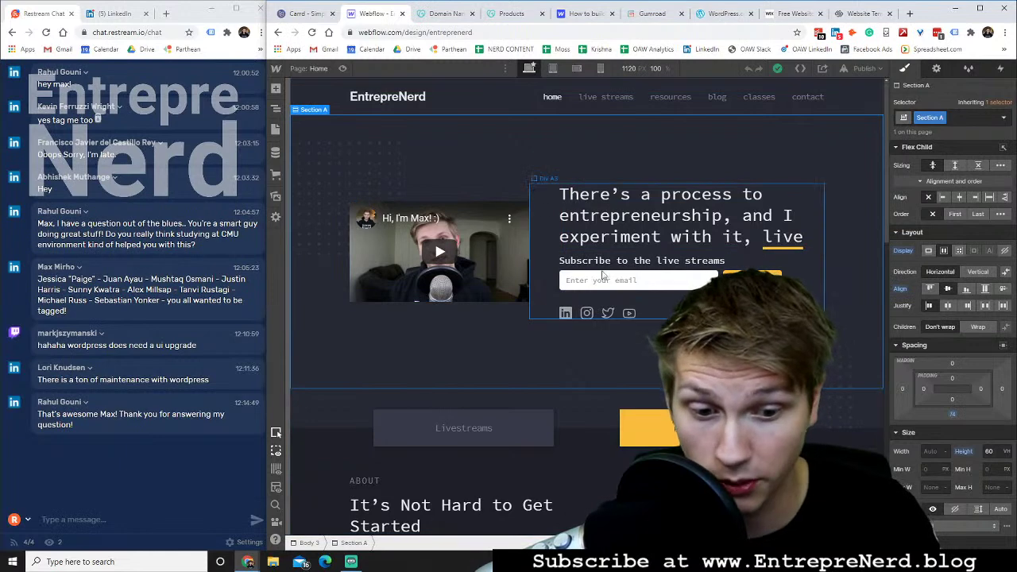
pyautogui.click(553, 69)
pyautogui.click(577, 68)
pyautogui.click(529, 68)
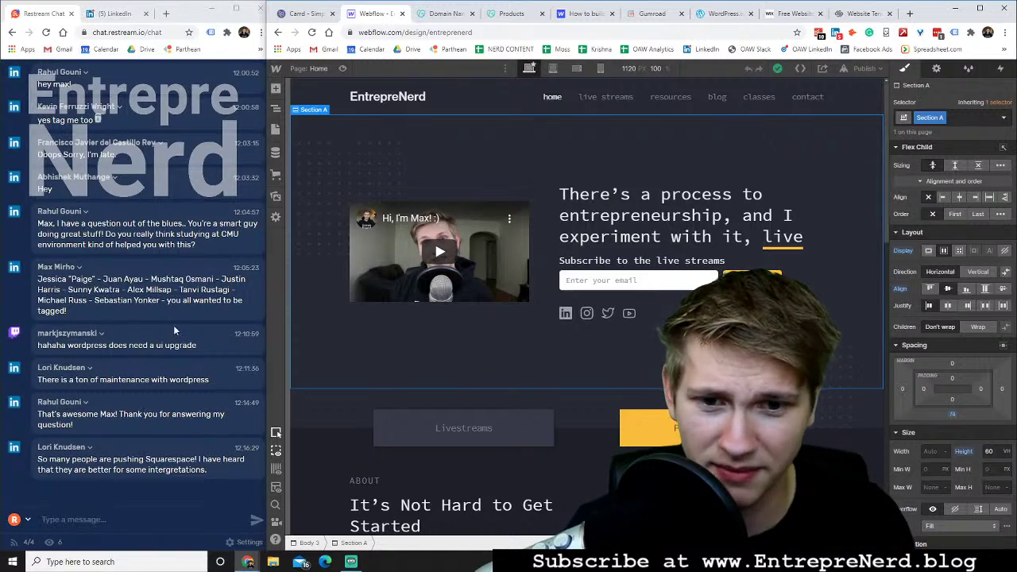
# Preview the EntrepreNerd site, open its live streams page, and look through the list of streams back to the start
pyautogui.click(343, 68)
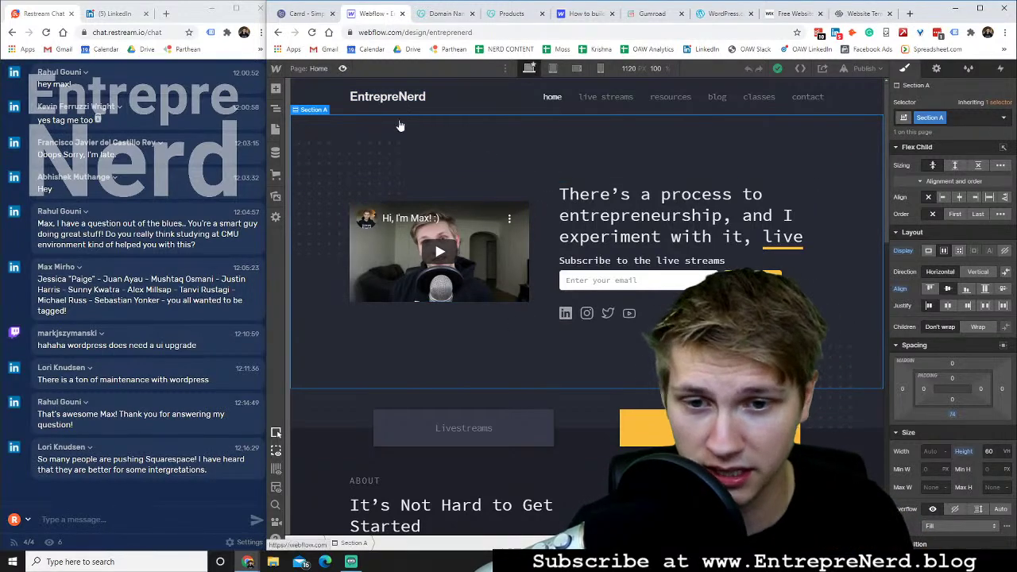
pyautogui.click(719, 97)
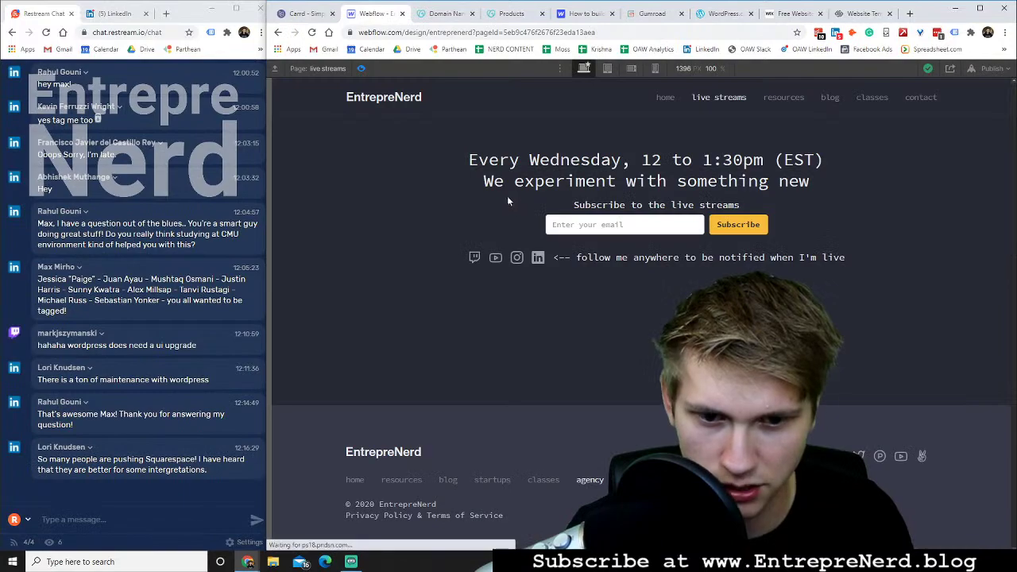
pyautogui.scroll(-10, 529, 313)
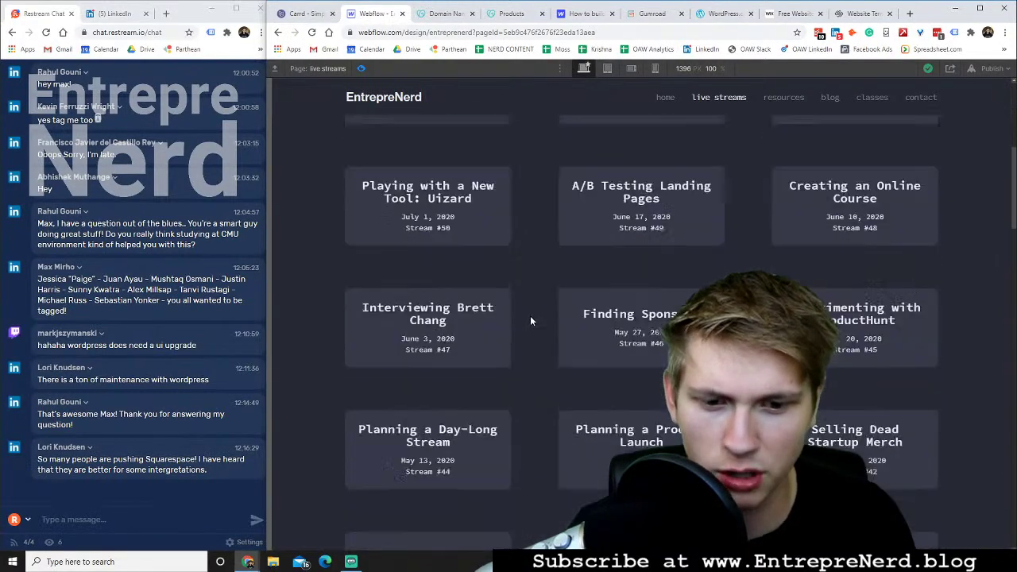
pyautogui.scroll(-10, 529, 316)
pyautogui.scroll(12, 526, 315)
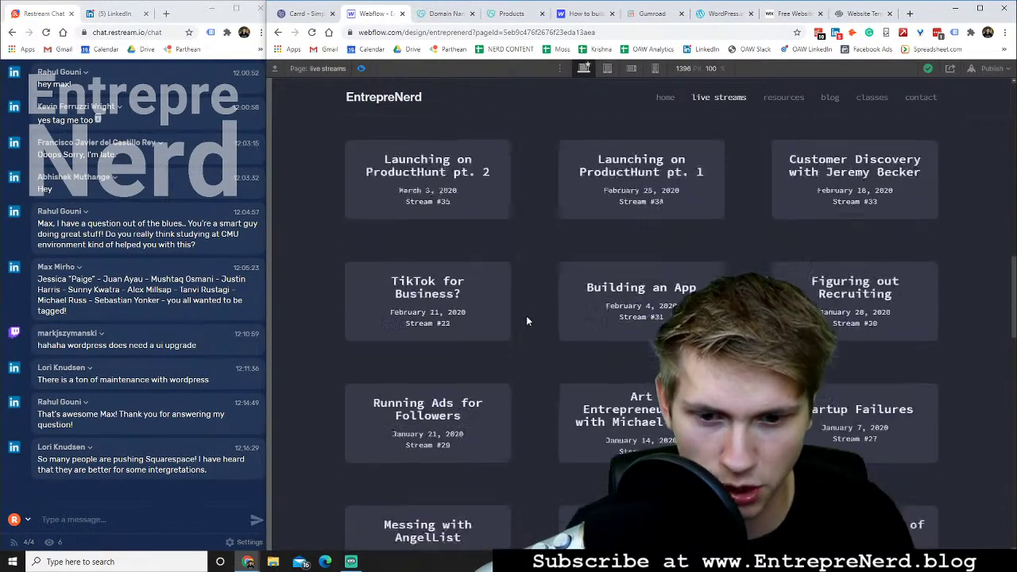
pyautogui.scroll(8, 526, 315)
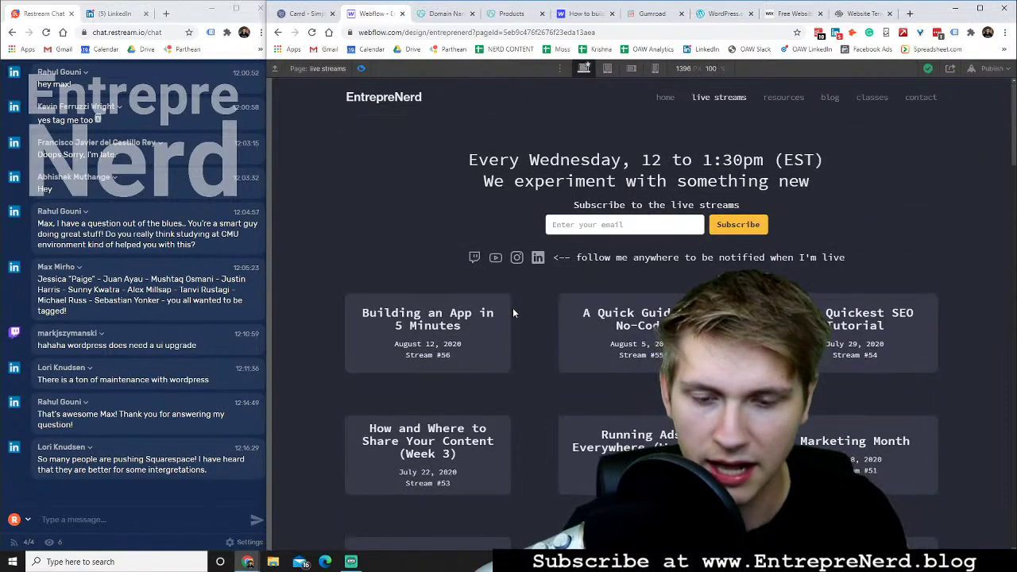
# Open the "Building an App in 5 Minutes" stream, look through its page, and go back to the live streams list
pyautogui.click(418, 324)
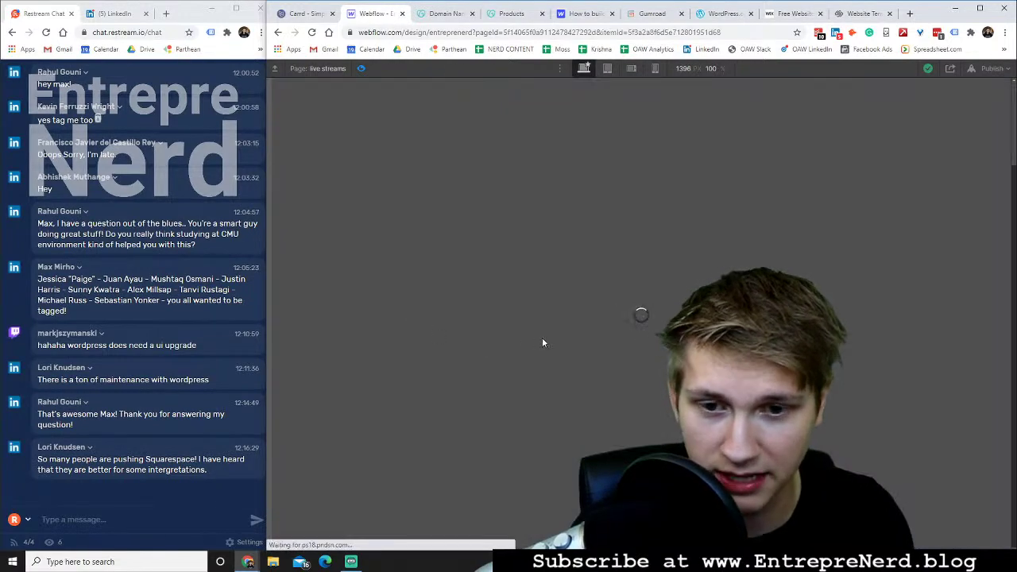
pyautogui.scroll(-10, 684, 269)
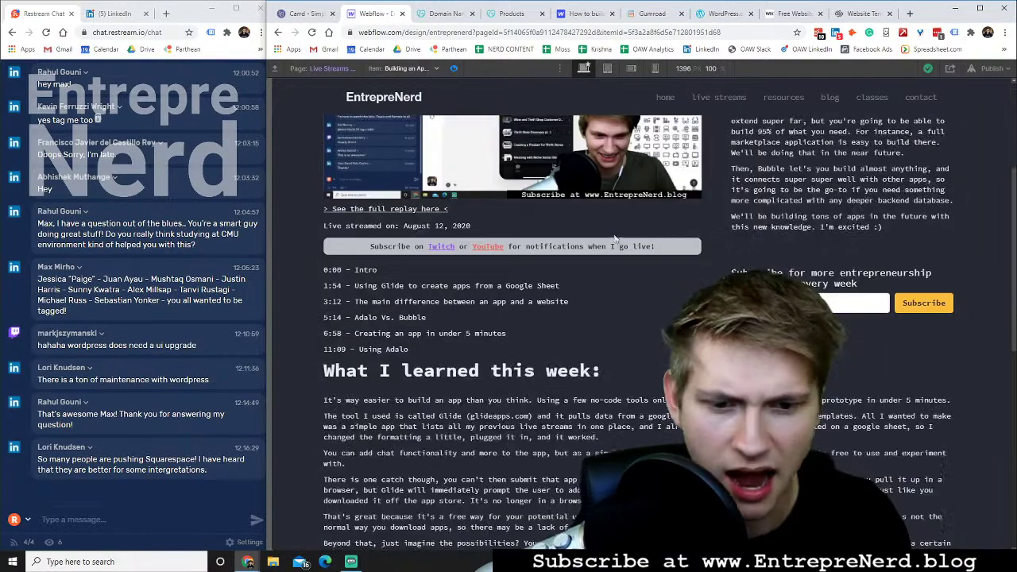
pyautogui.scroll(10, 541, 266)
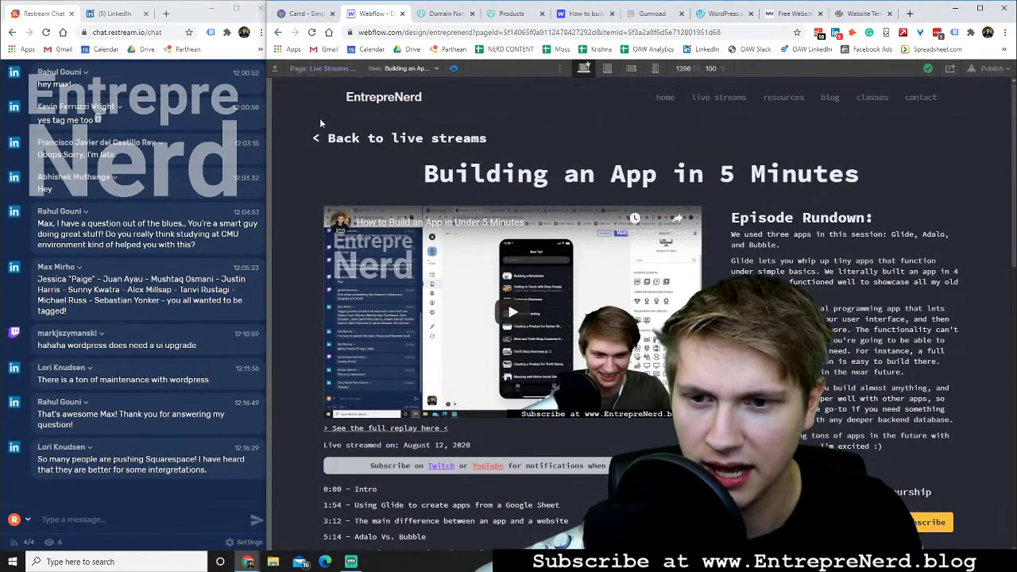
pyautogui.click(332, 141)
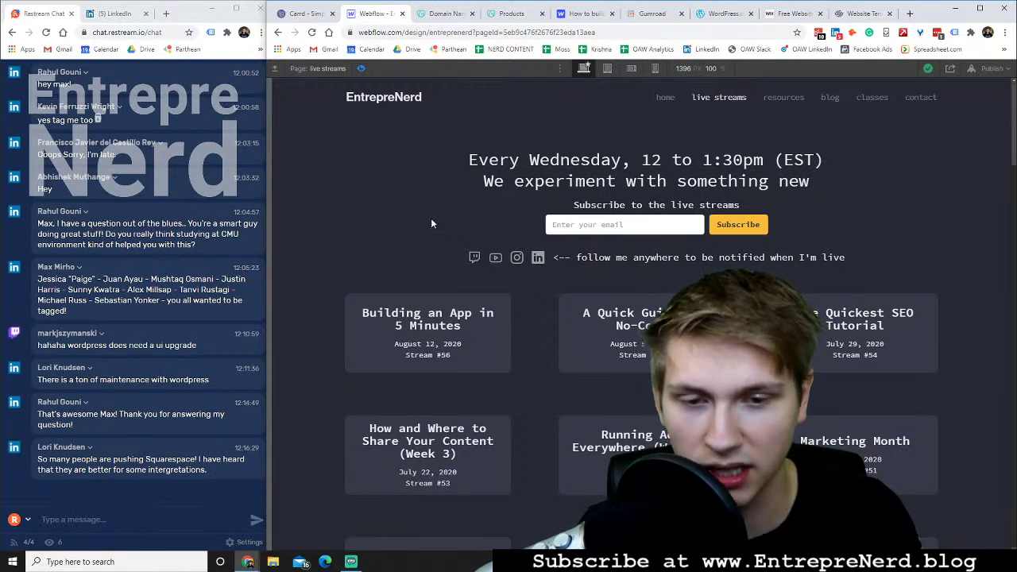
# Exit the site preview and check the LinkedIn live video's comments before returning to the Restream chat
pyautogui.click(360, 70)
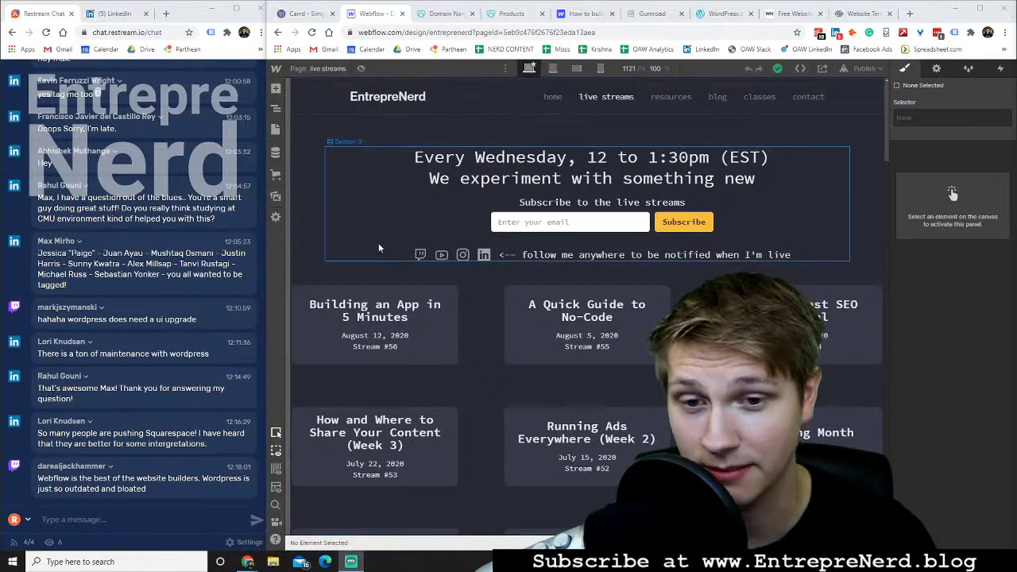
pyautogui.click(102, 14)
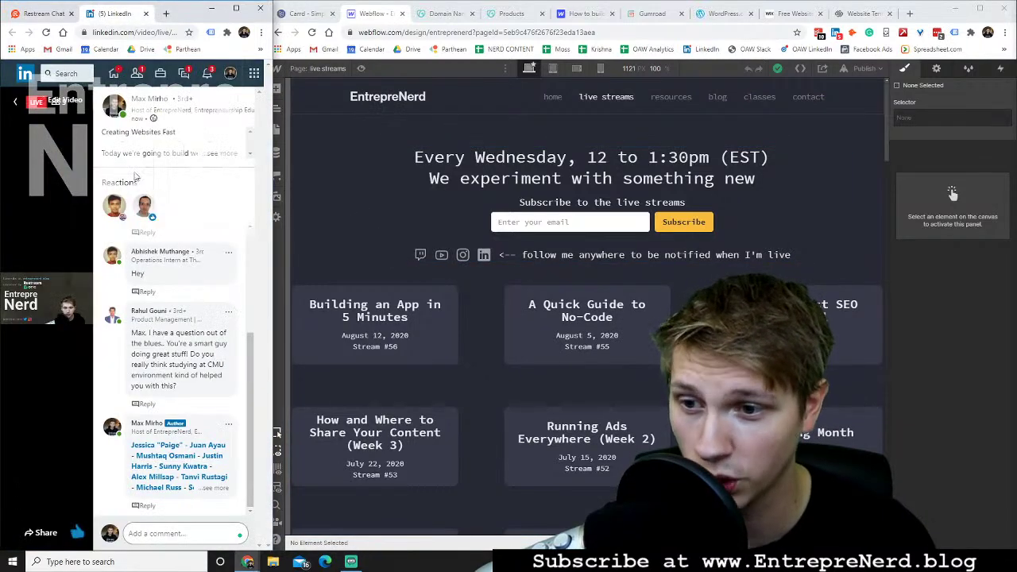
pyautogui.click(41, 14)
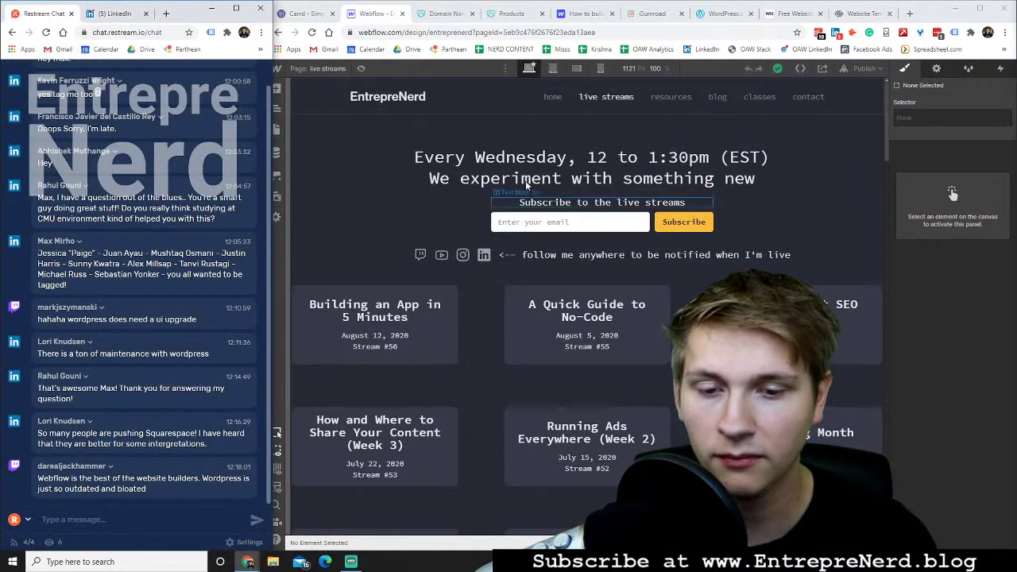
# Show the GoDaddy homepage, highlight its "Create your free website." headline while checking the chat, and clear the selection
pyautogui.click(444, 14)
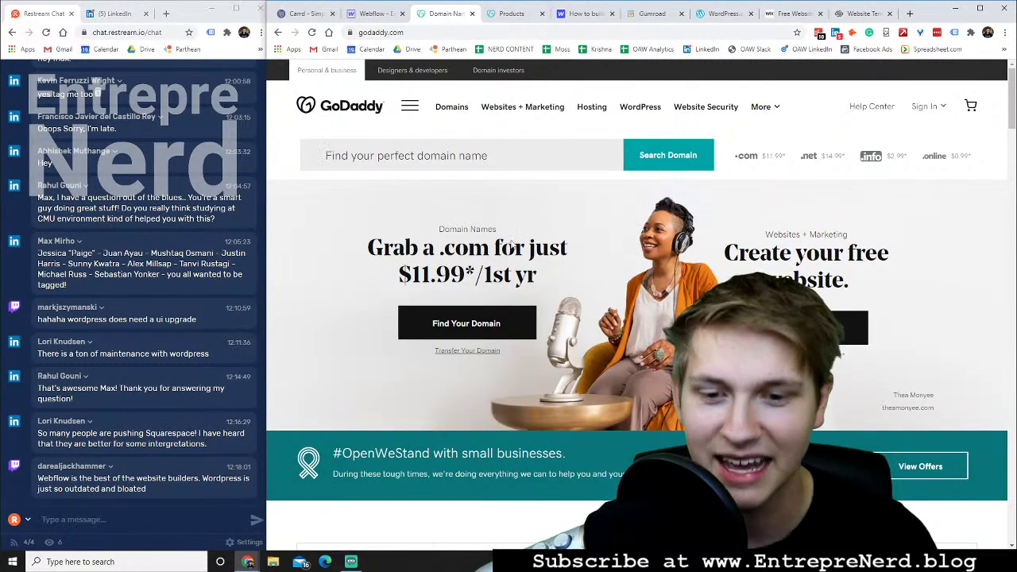
pyautogui.moveTo(728, 259); pyautogui.dragTo(869, 286)
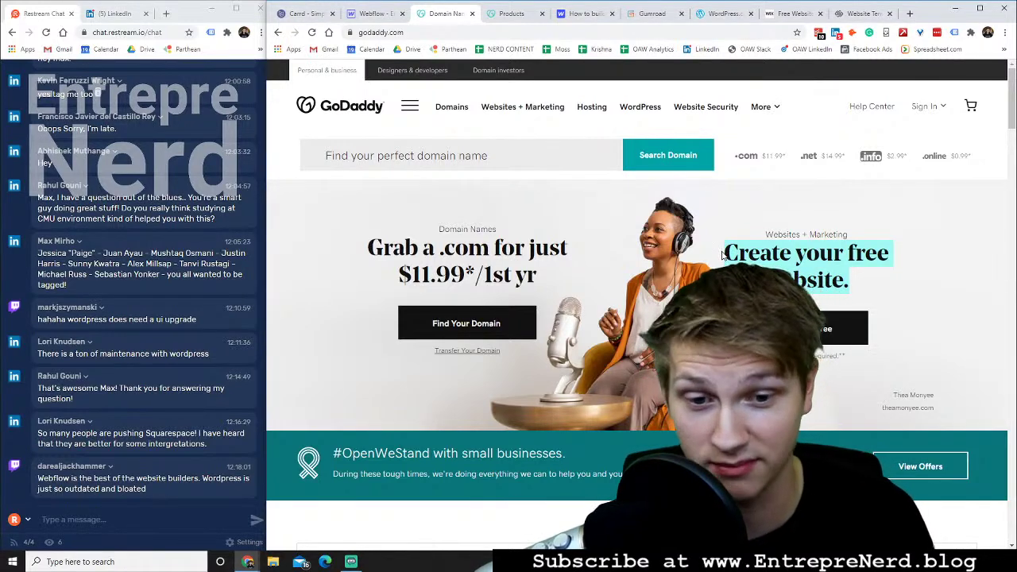
pyautogui.click(747, 225)
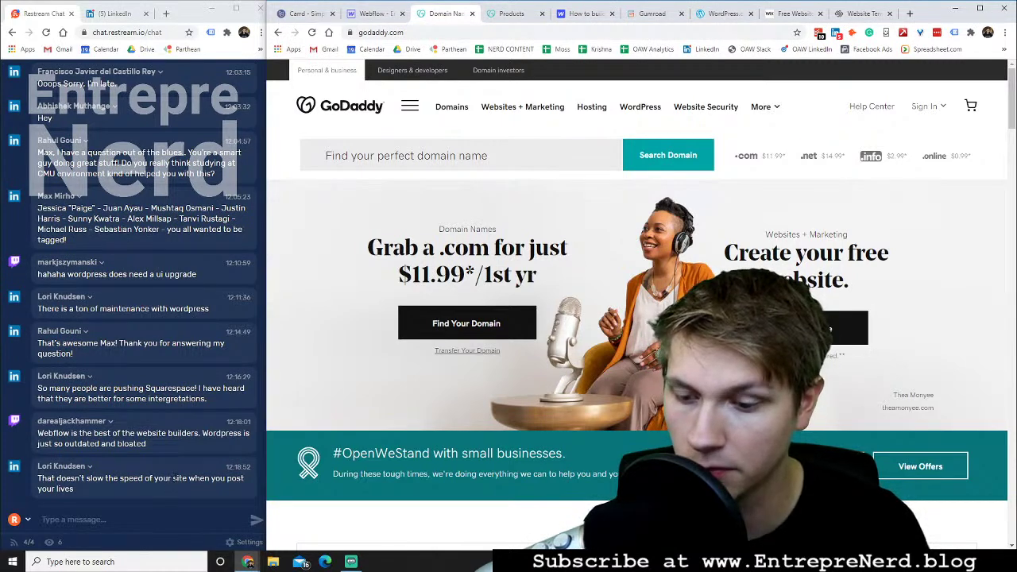
pyautogui.scroll(1, 106, 490)
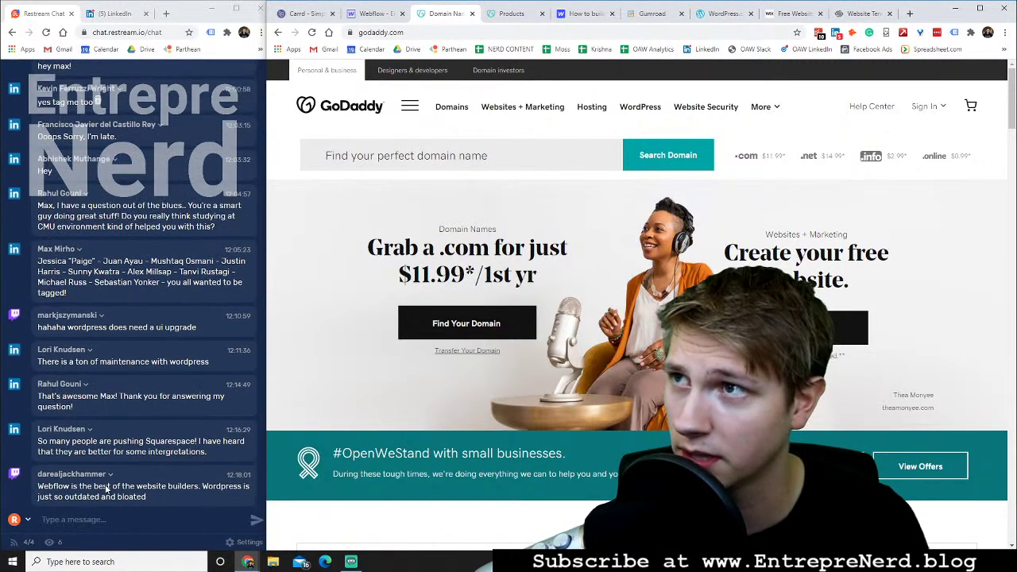
pyautogui.scroll(-1, 106, 484)
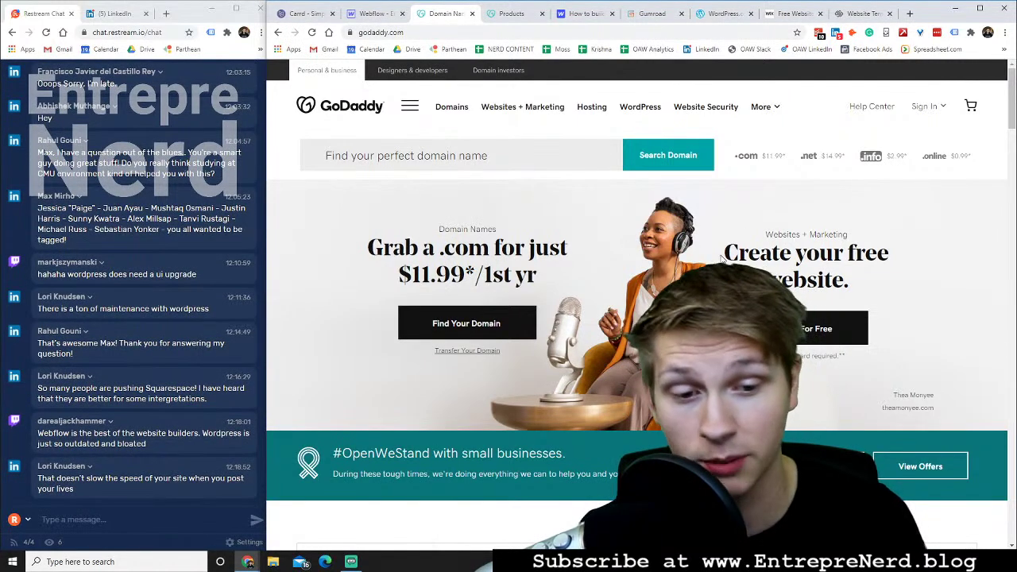
pyautogui.moveTo(724, 252); pyautogui.dragTo(878, 280)
pyautogui.click(870, 277)
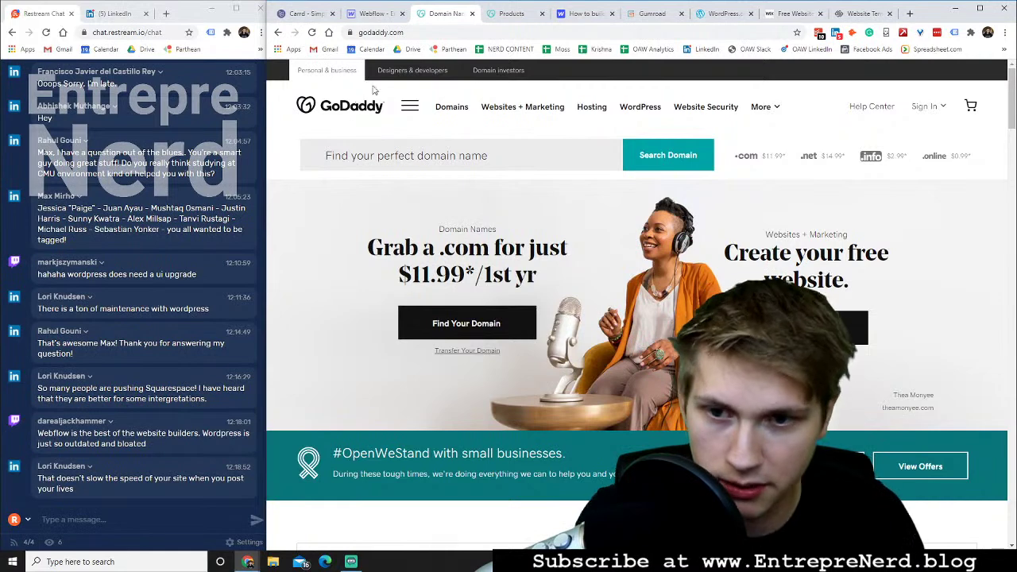
# Show the Carrd homepage, highlight the Carrd title, and clear the selection
pyautogui.hotkey('ctrl', '1')
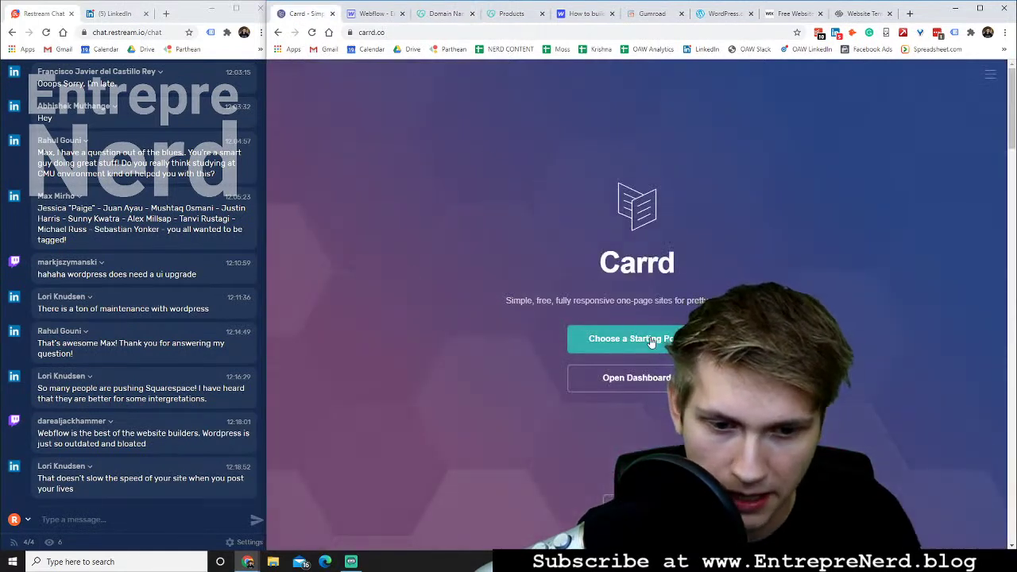
pyautogui.moveTo(601, 263); pyautogui.dragTo(671, 268)
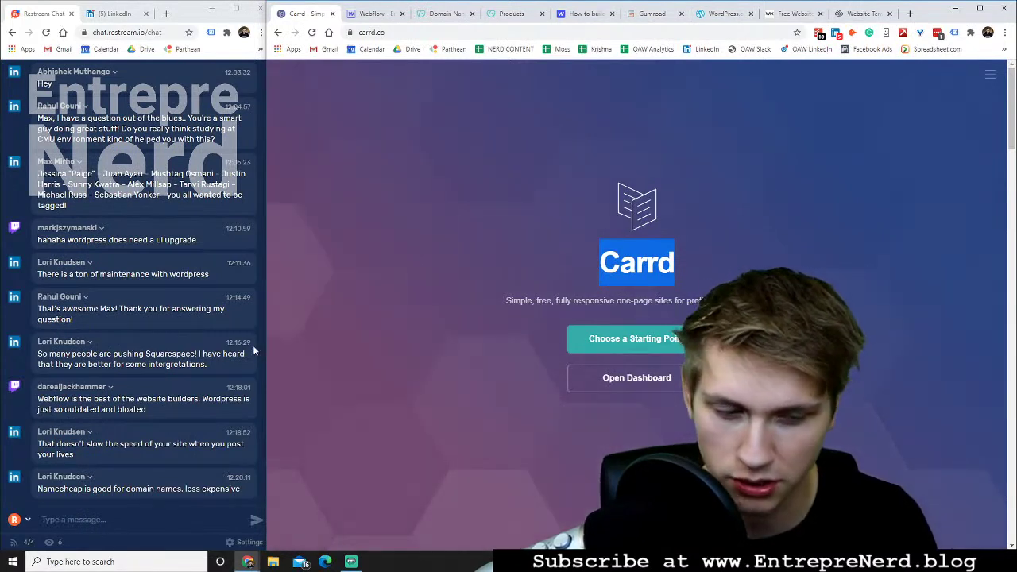
pyautogui.click(529, 175)
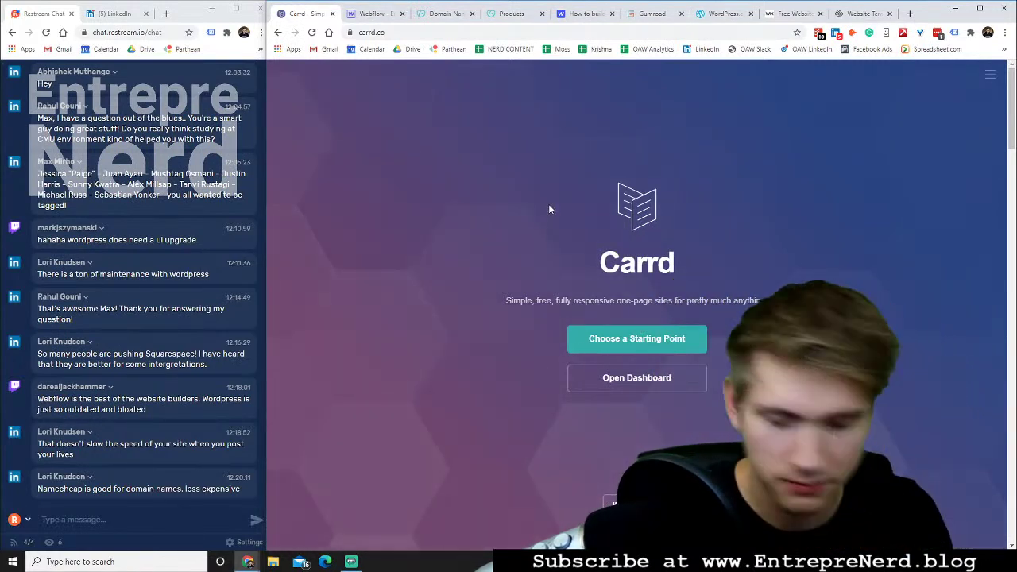
pyautogui.moveTo(599, 258); pyautogui.dragTo(694, 264)
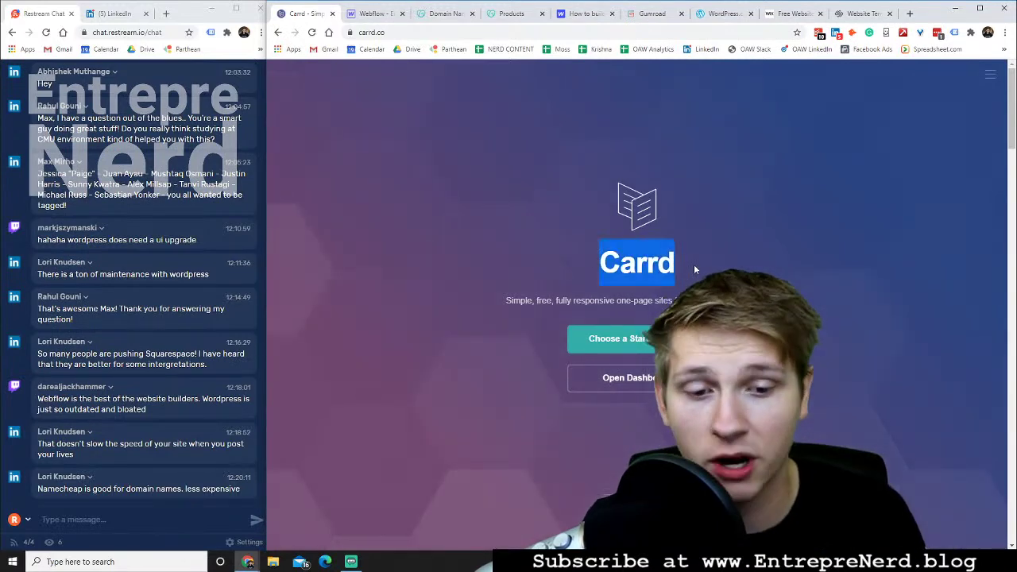
pyautogui.click(689, 268)
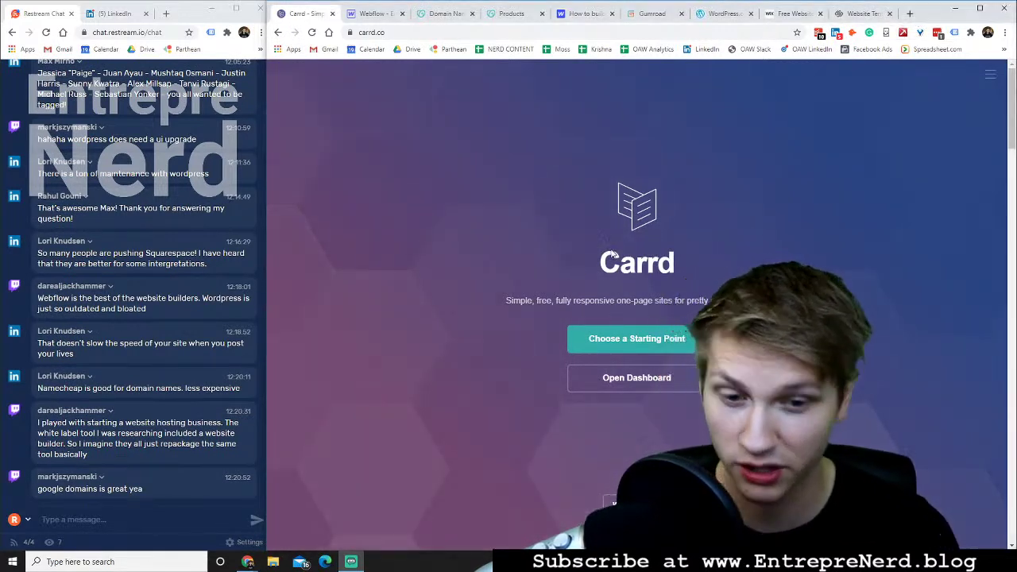
# Search Google for "how to get a top level domain" in a new tab and view the results past the featured snippet
pyautogui.click(910, 14)
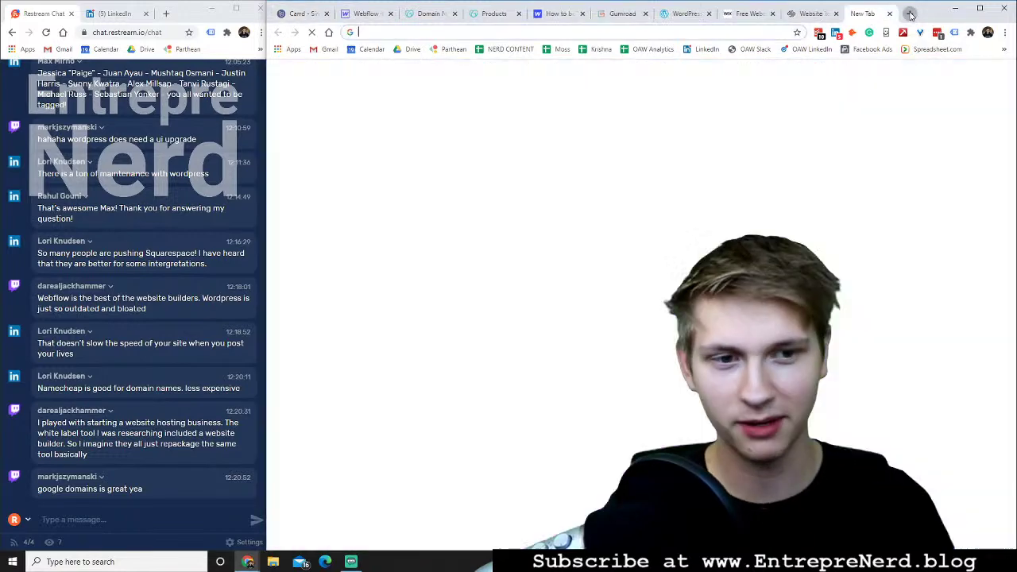
pyautogui.write('how to g')
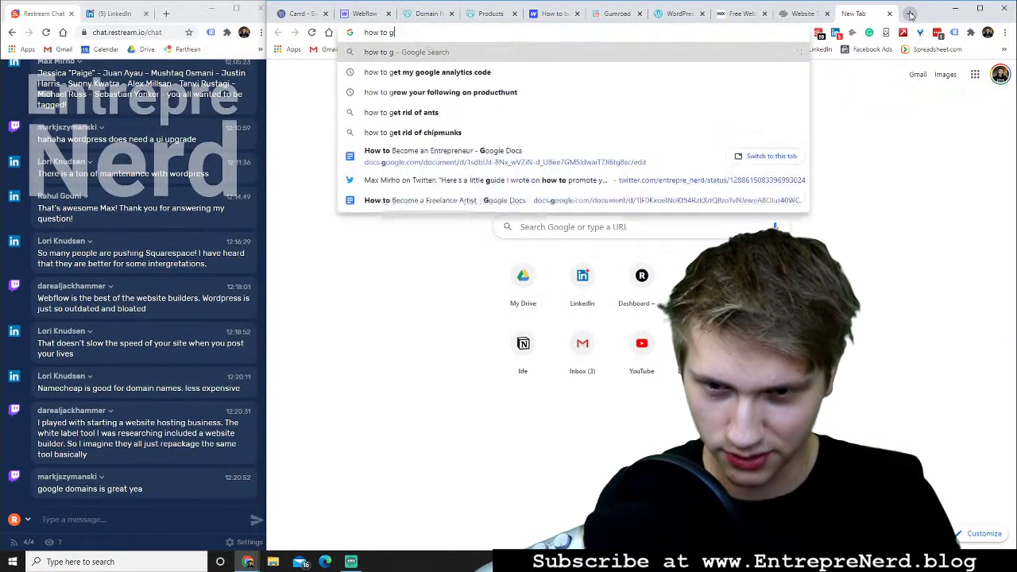
pyautogui.write('et a top level')
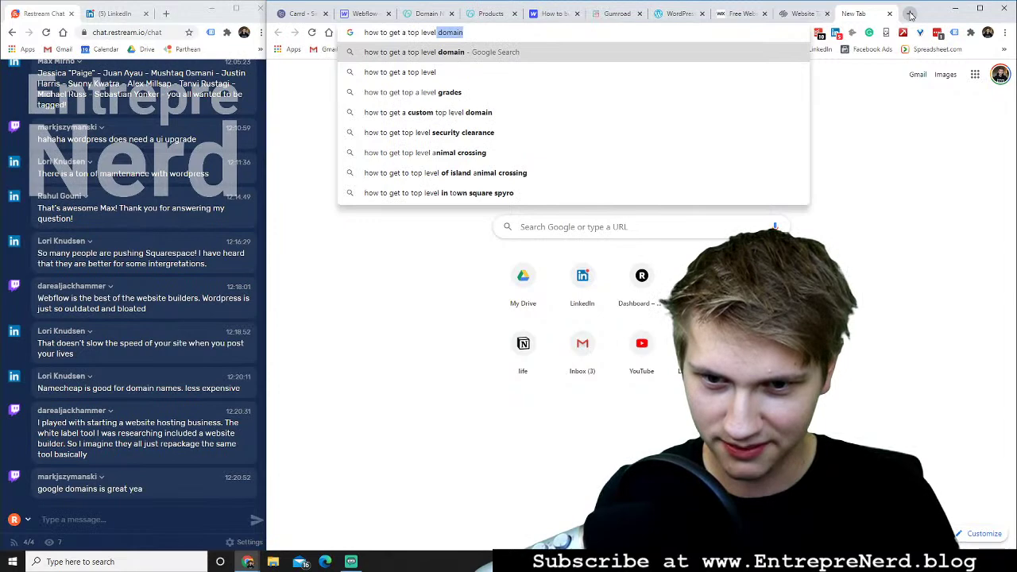
pyautogui.press('Return')
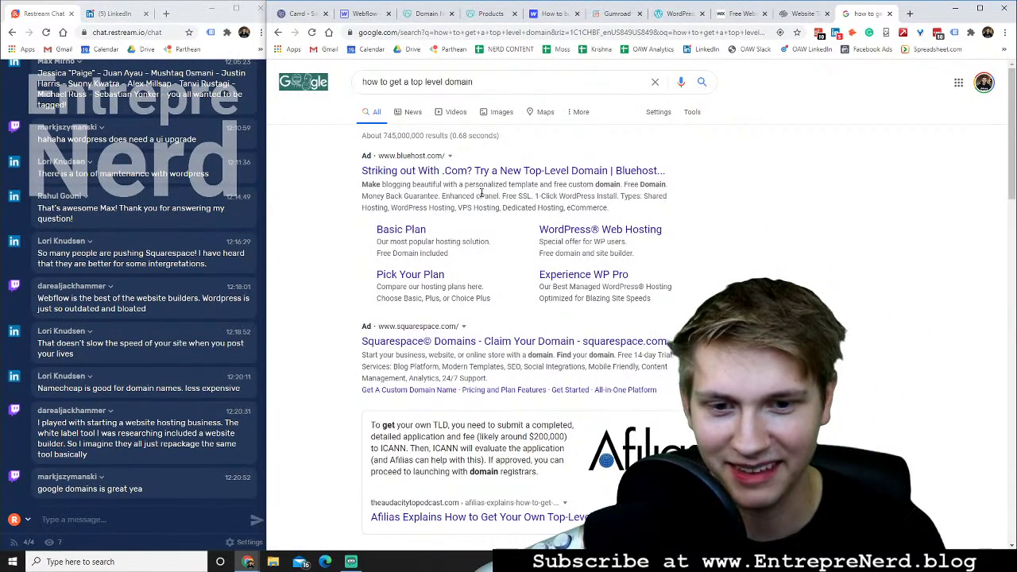
pyautogui.scroll(-4, 509, 203)
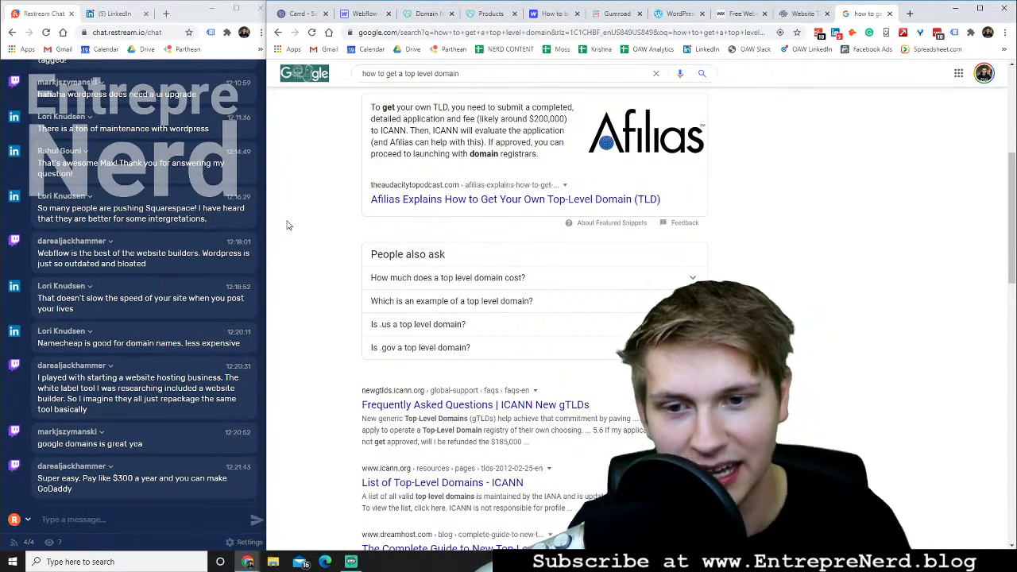
# Highlight and deselect "likely around $200,000" in the featured snippet, and close the search results tab to return to Carrd
pyautogui.moveTo(478, 119); pyautogui.dragTo(566, 120)
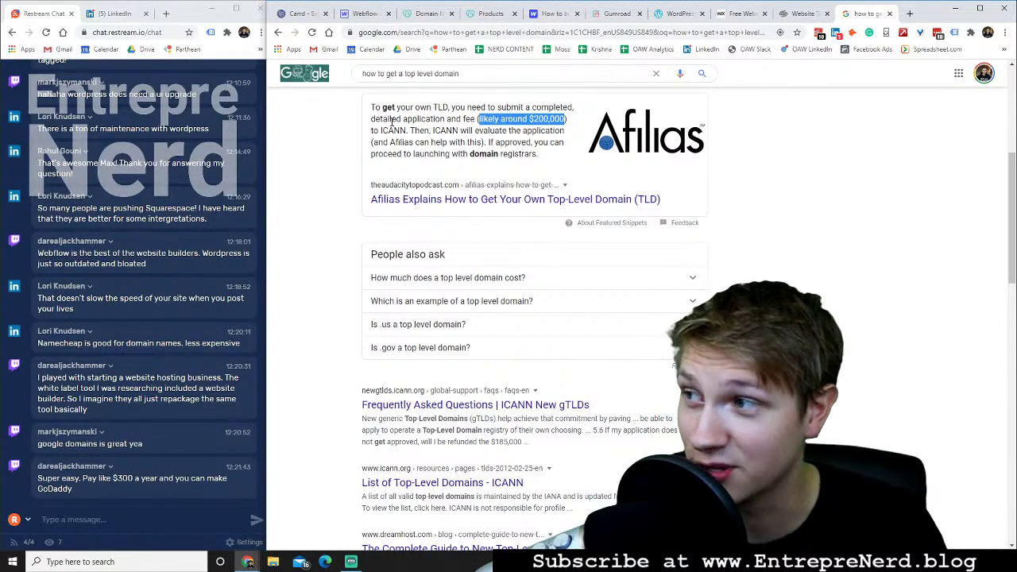
pyautogui.click(503, 141)
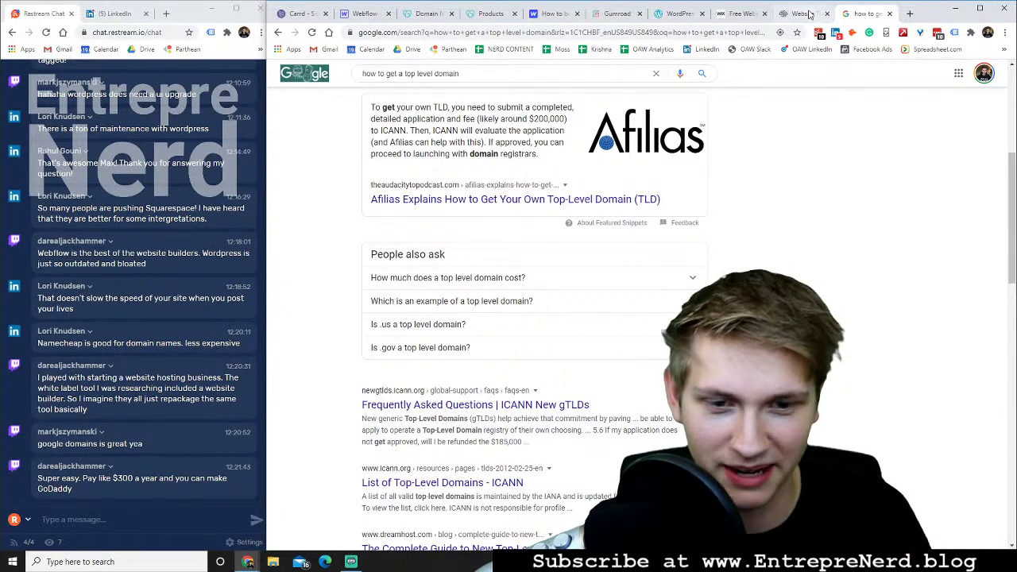
pyautogui.hotkey('ctrl', '1')
pyautogui.click(889, 14)
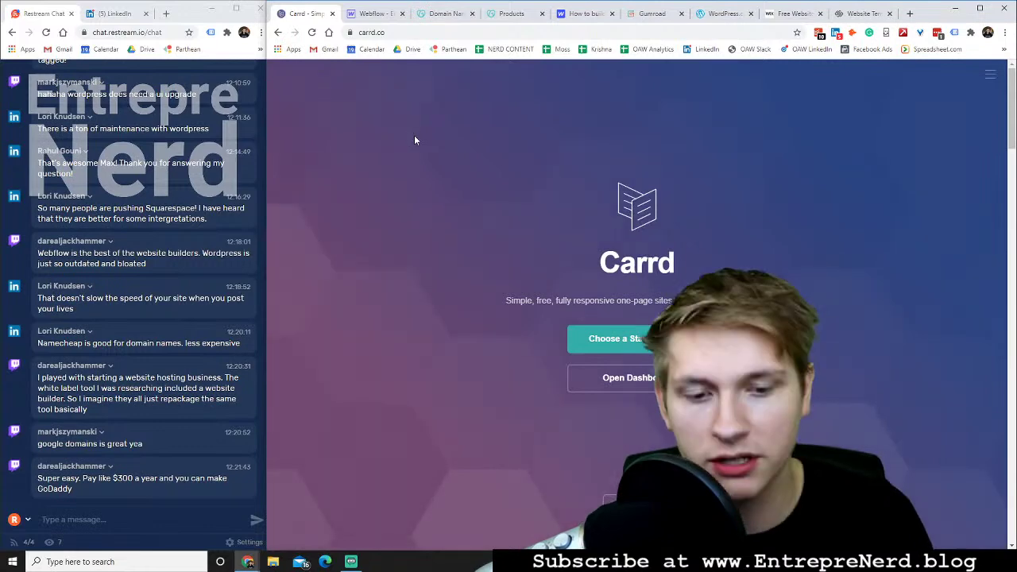
# Open the Carrd dashboard and look over the existing sites in My Sites
pyautogui.click(617, 377)
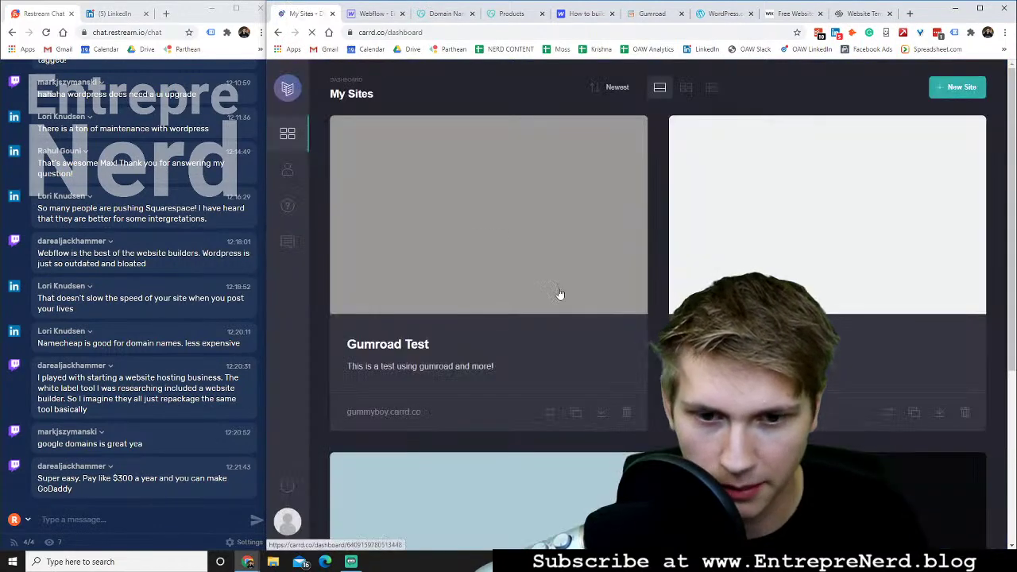
pyautogui.scroll(-3, 558, 295)
pyautogui.scroll(3, 620, 333)
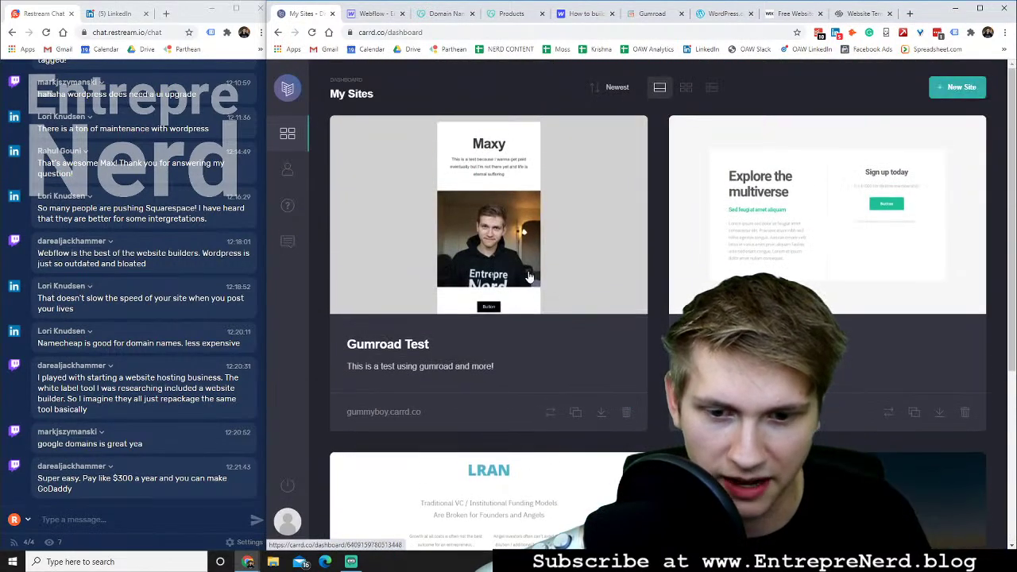
# View the Gumroad Test site in the Carrd editor, and return to the dashboard to show the starting points for a new site
pyautogui.click(508, 202)
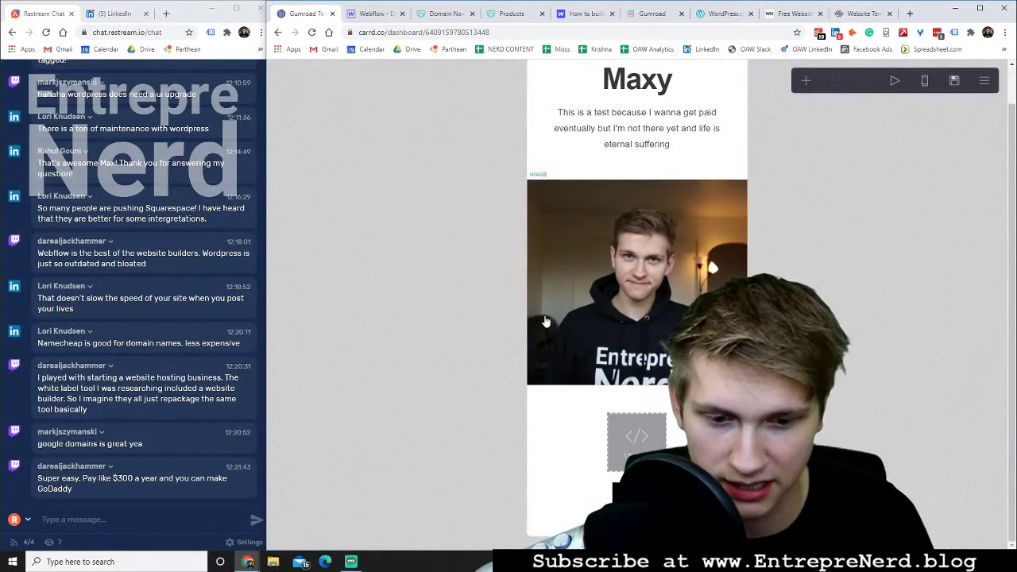
pyautogui.scroll(1, 524, 246)
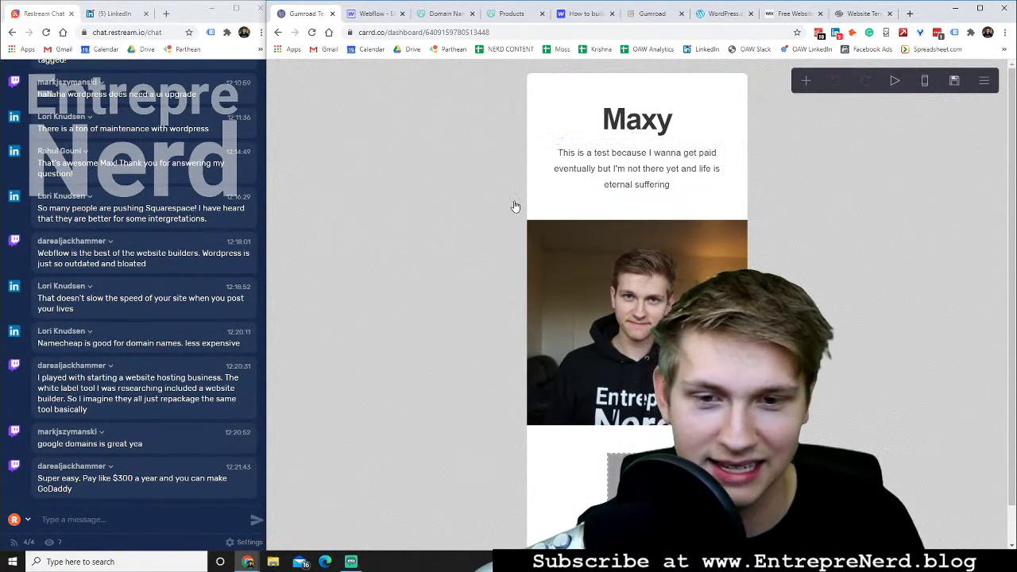
pyautogui.scroll(-1, 508, 222)
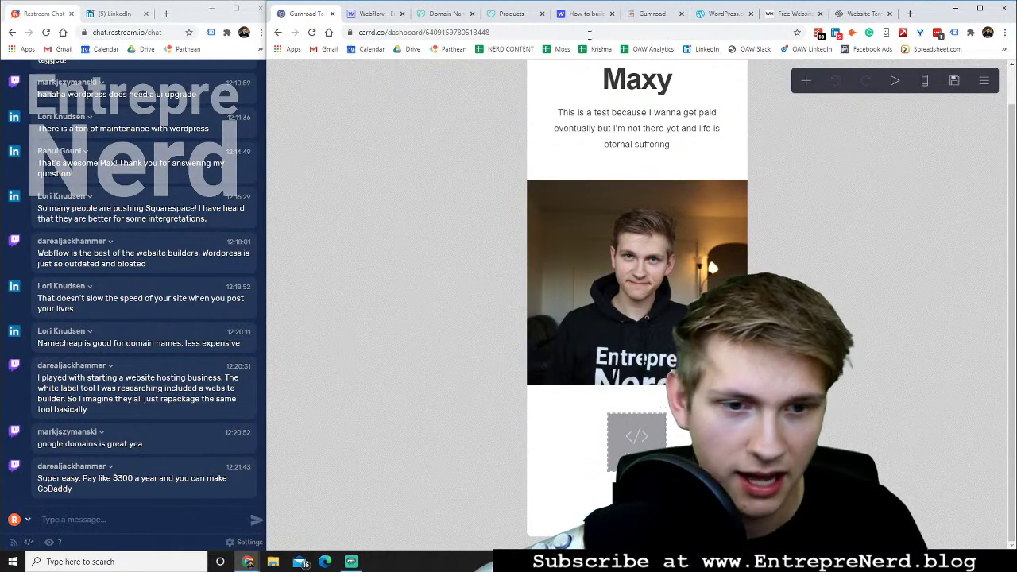
pyautogui.click(278, 32)
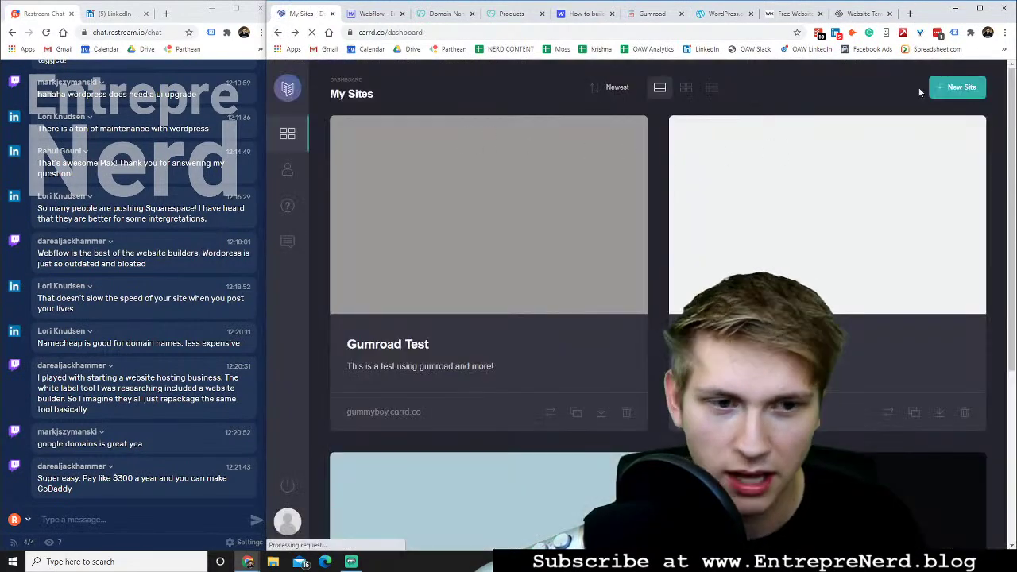
pyautogui.click(942, 91)
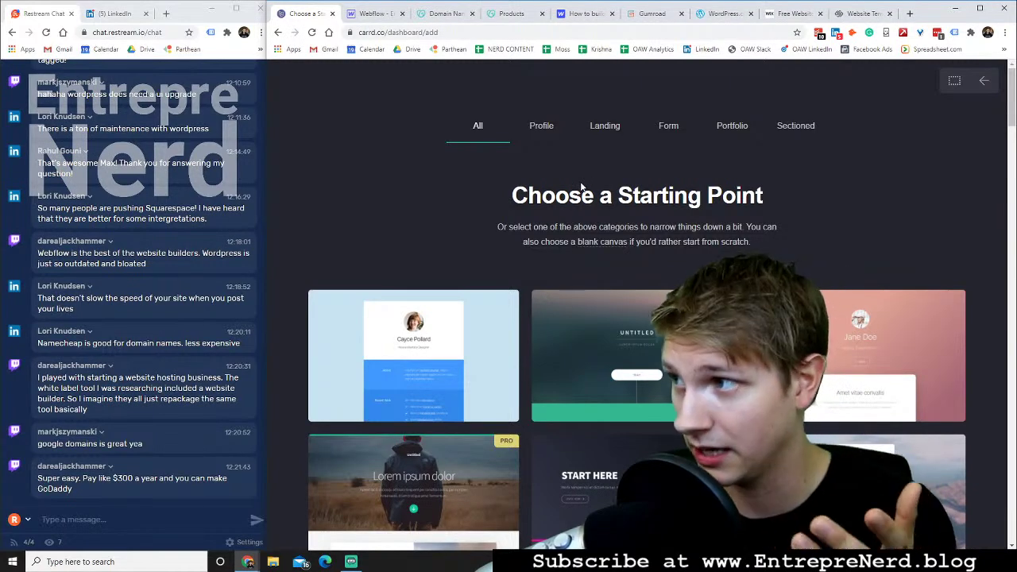
# Show the GoDaddy Products page and look through the list of owned domains
pyautogui.click(510, 14)
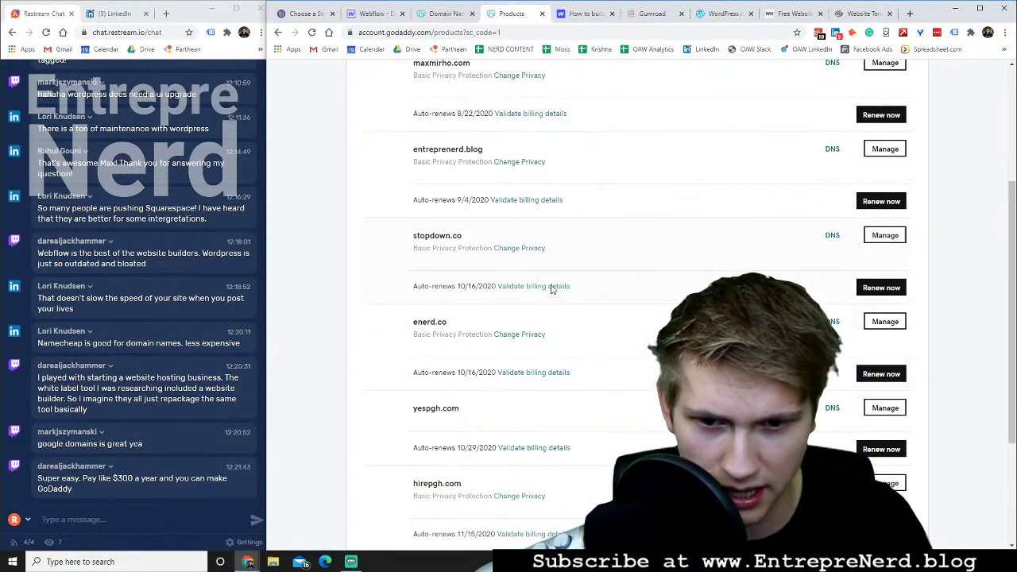
pyautogui.scroll(-3, 688, 227)
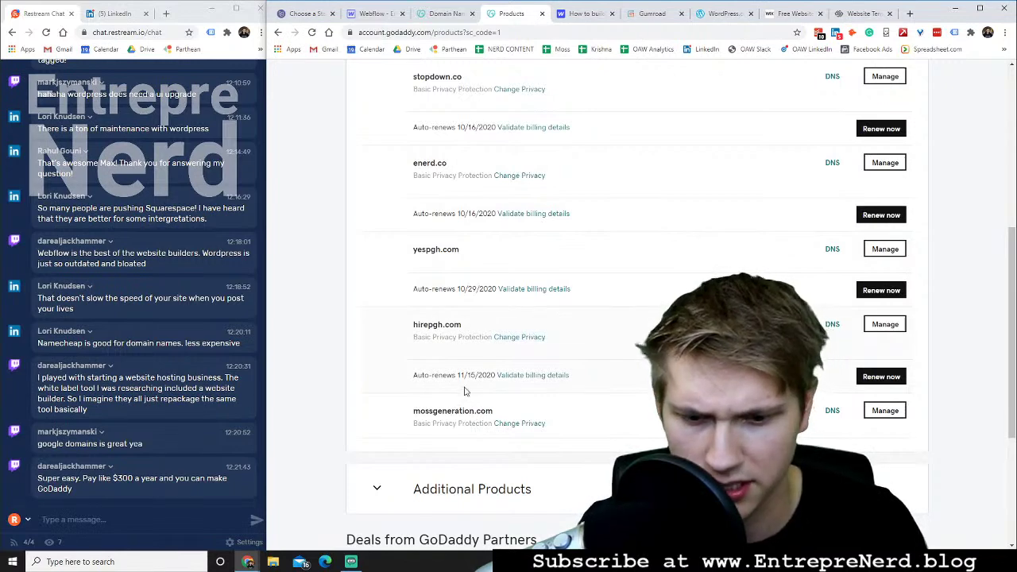
pyautogui.scroll(3, 545, 267)
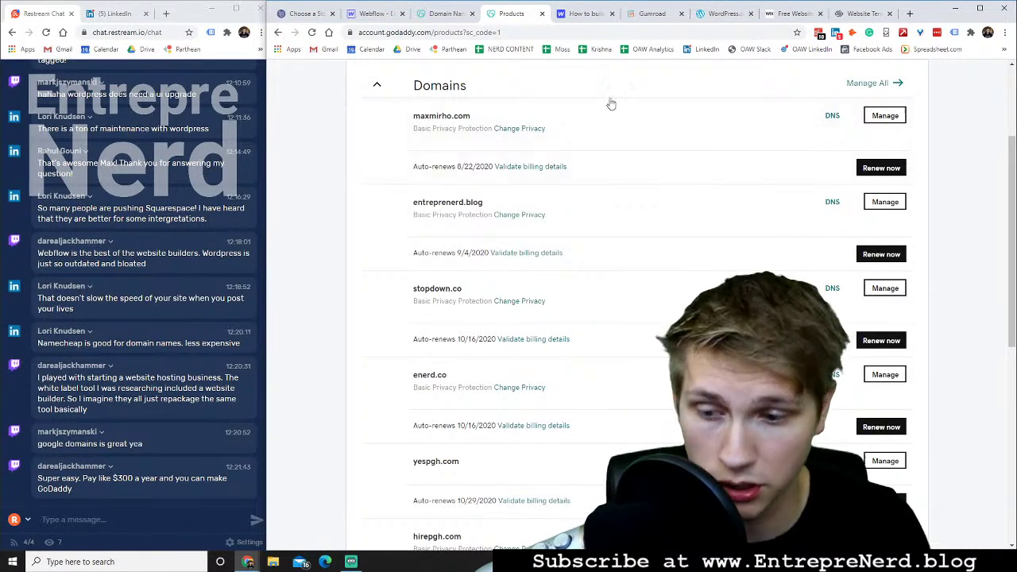
pyautogui.scroll(1, 655, 199)
pyautogui.scroll(-2, 628, 239)
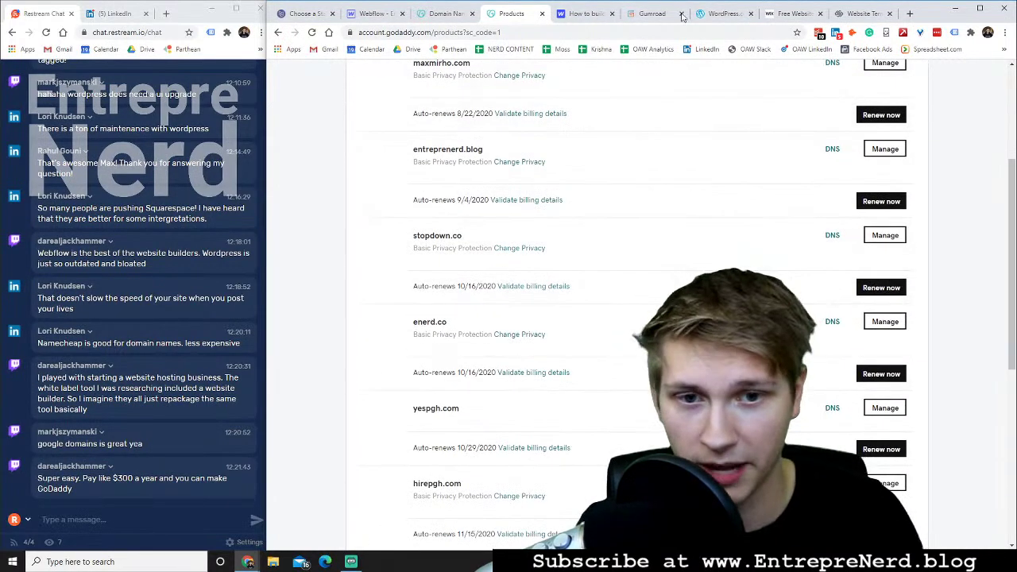
pyautogui.scroll(-2, 544, 258)
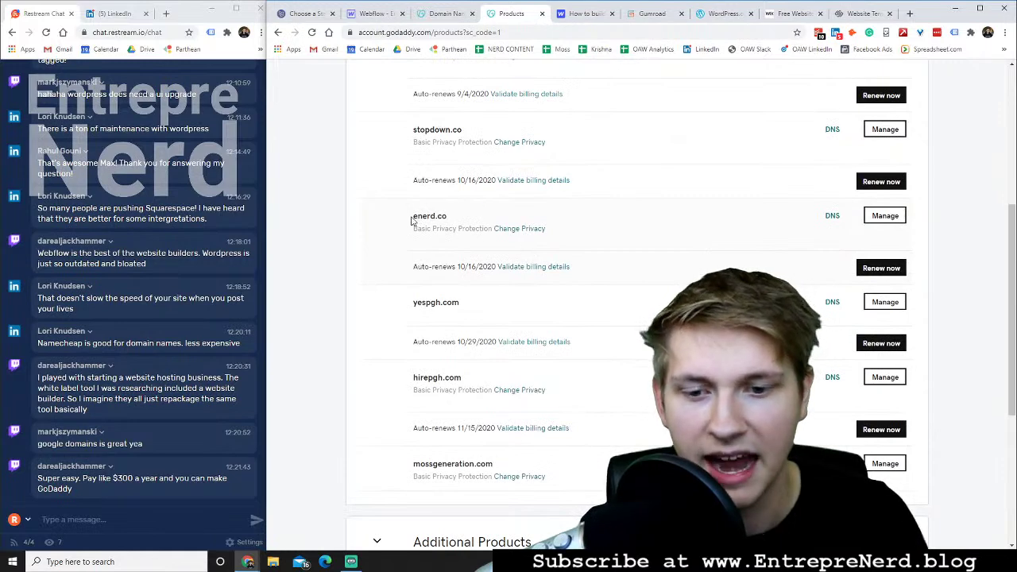
# Highlight the enerd.co domain name in the GoDaddy domain list twice, clearing the selection each time
pyautogui.moveTo(412, 220); pyautogui.dragTo(495, 212)
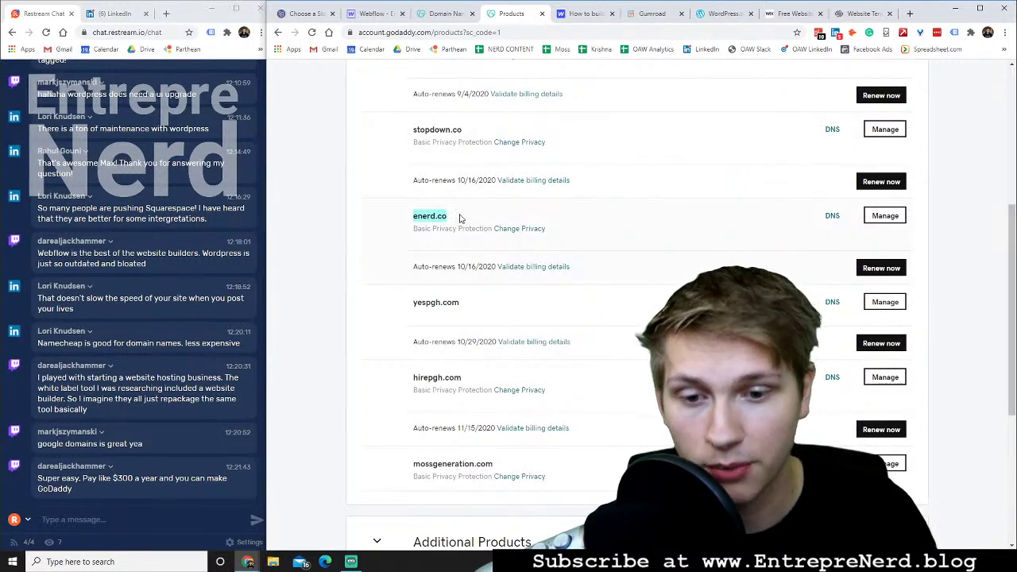
pyautogui.click(401, 212)
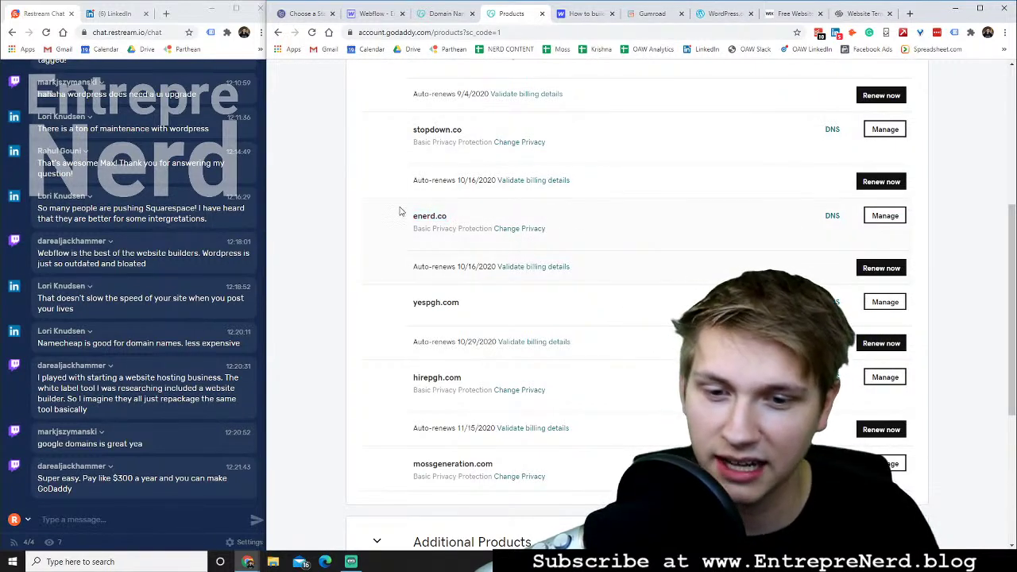
pyautogui.moveTo(416, 215); pyautogui.dragTo(452, 215)
pyautogui.click(439, 210)
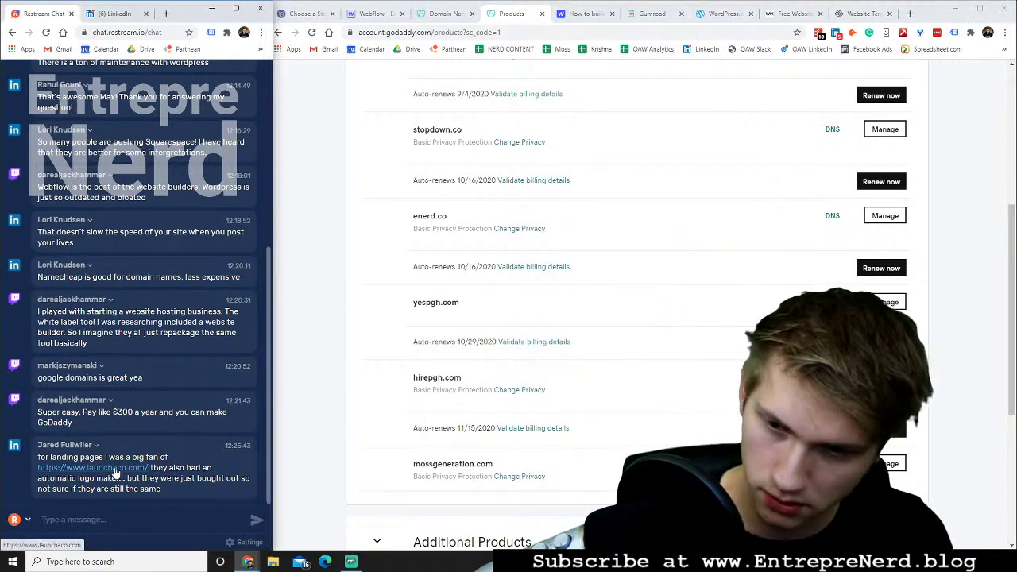
# Open launchaco.com in a new tab from the link in the Restream chat and look through its example websites
pyautogui.hotkey('ctrl', 'shift', 't')
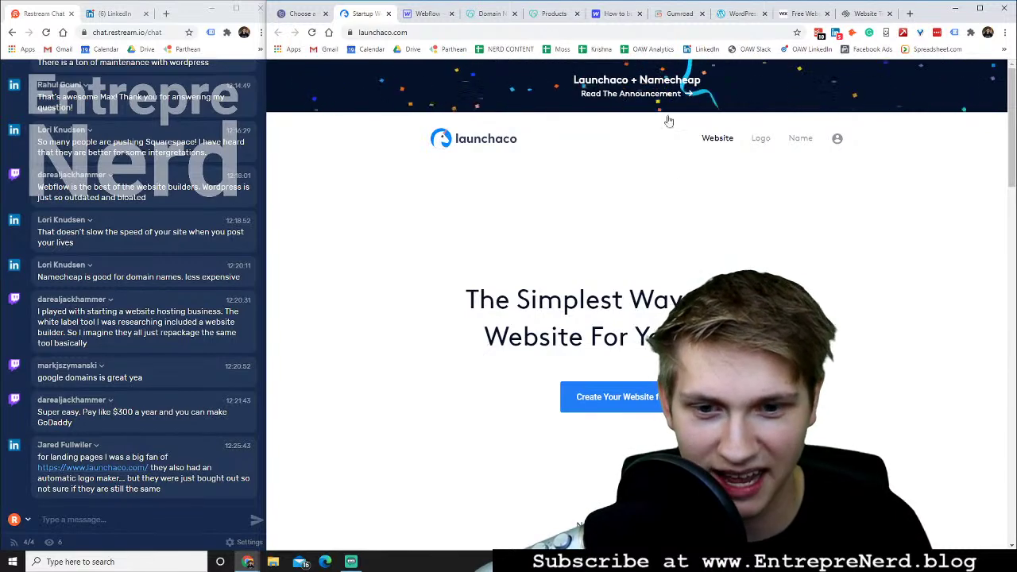
pyautogui.scroll(-5, 672, 197)
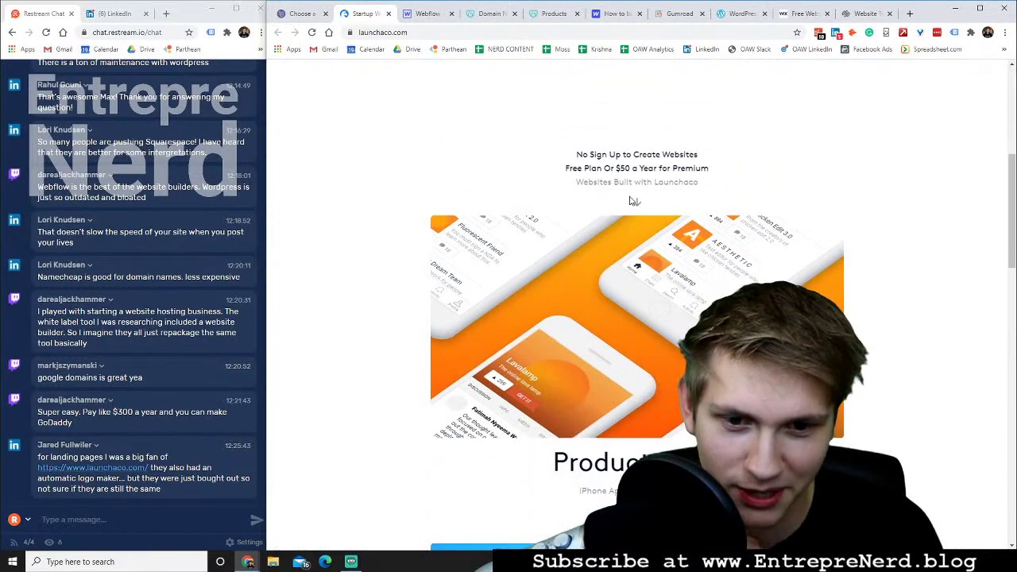
pyautogui.scroll(-3, 618, 197)
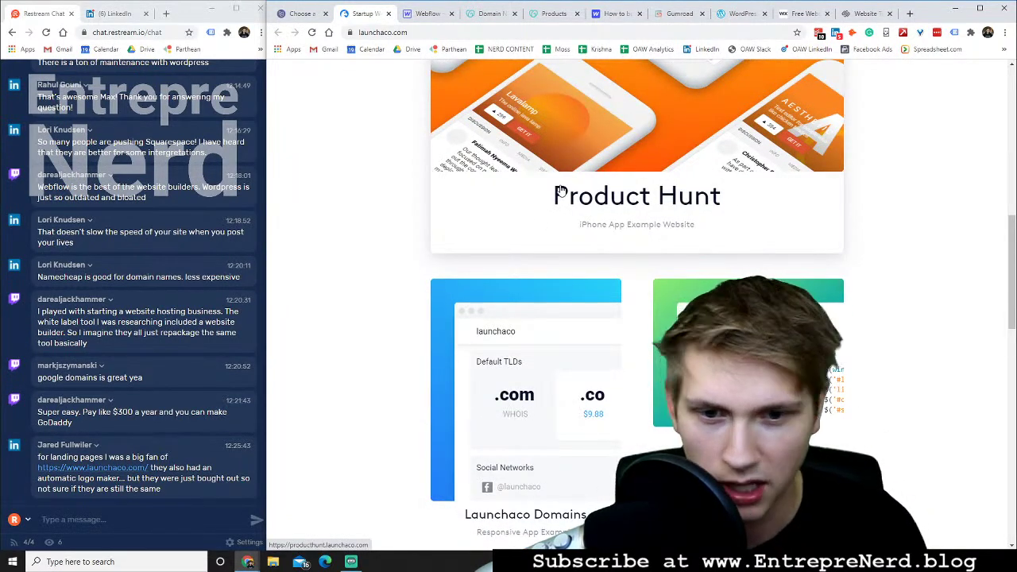
pyautogui.scroll(-2, 560, 191)
pyautogui.scroll(2, 560, 190)
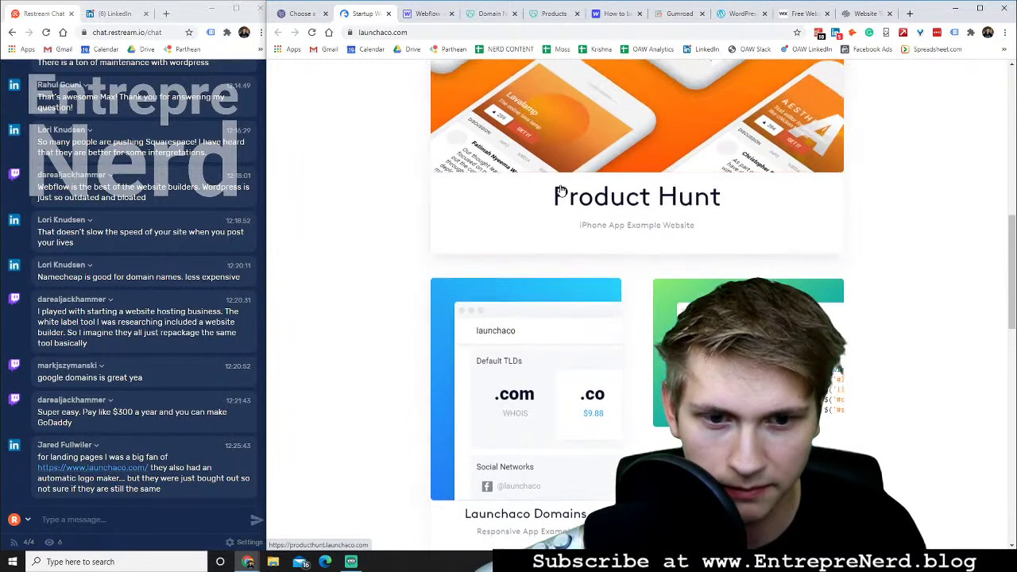
pyautogui.scroll(-6, 560, 191)
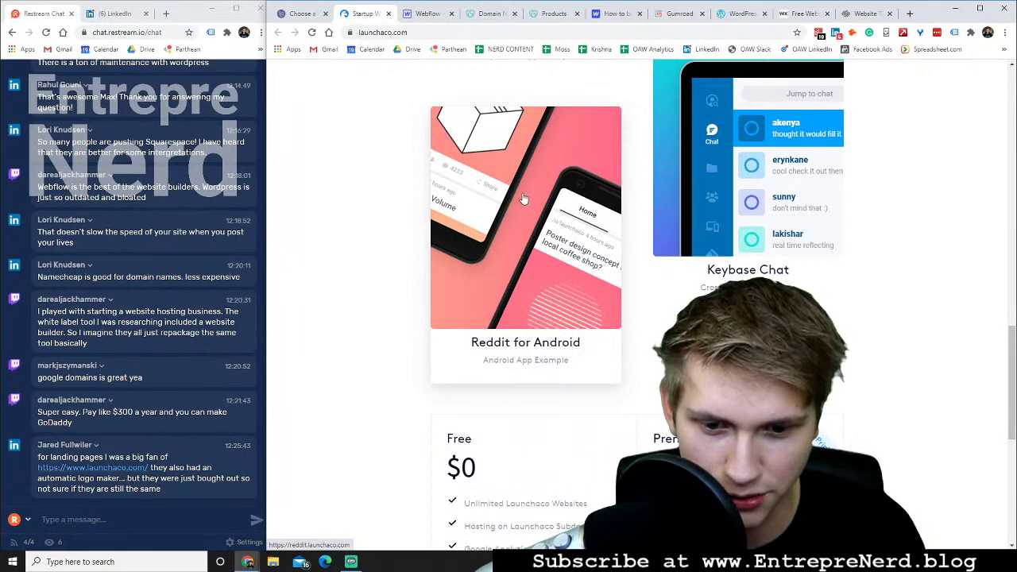
pyautogui.scroll(5, 518, 197)
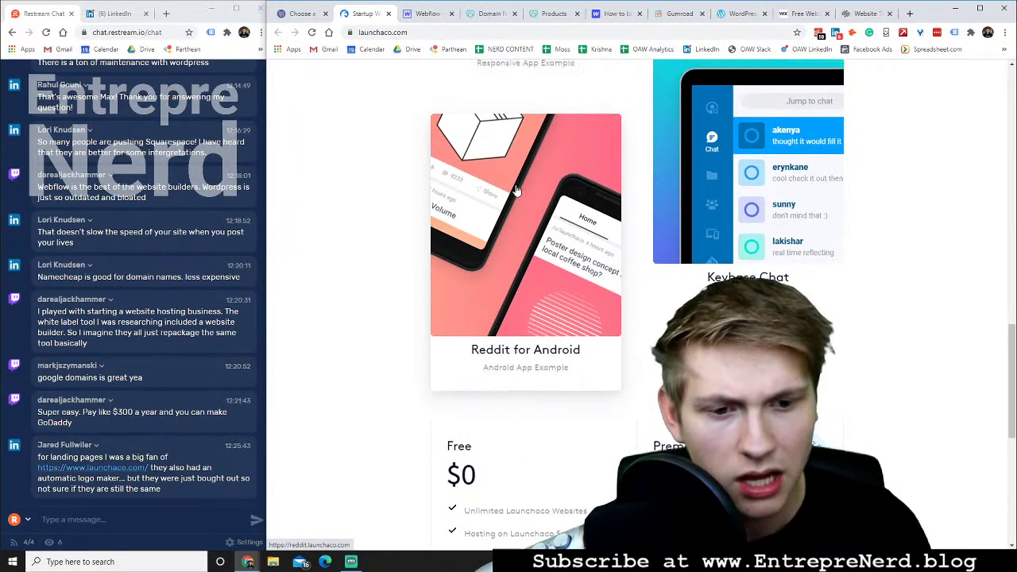
pyautogui.scroll(2, 516, 190)
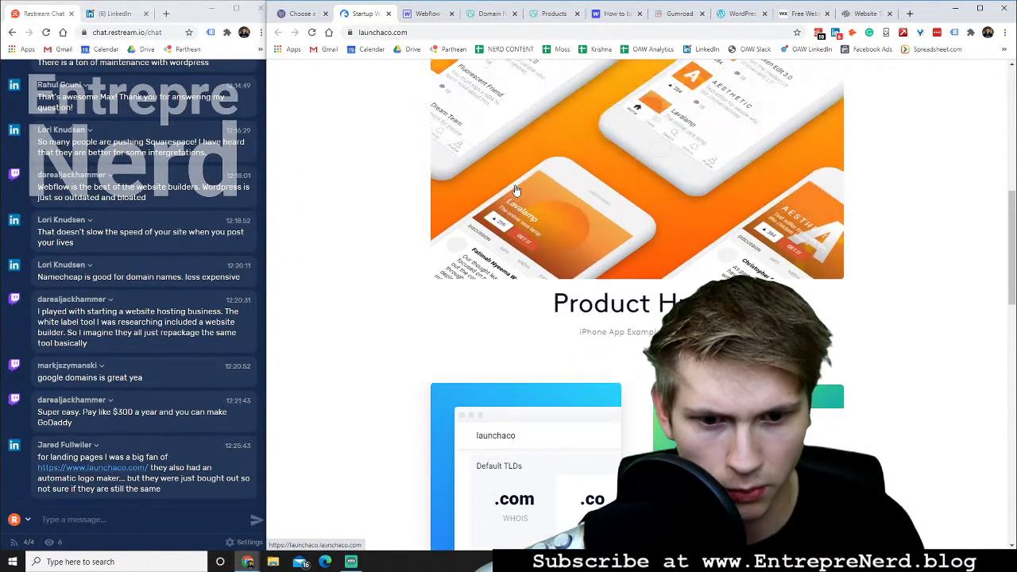
pyautogui.scroll(-4, 515, 189)
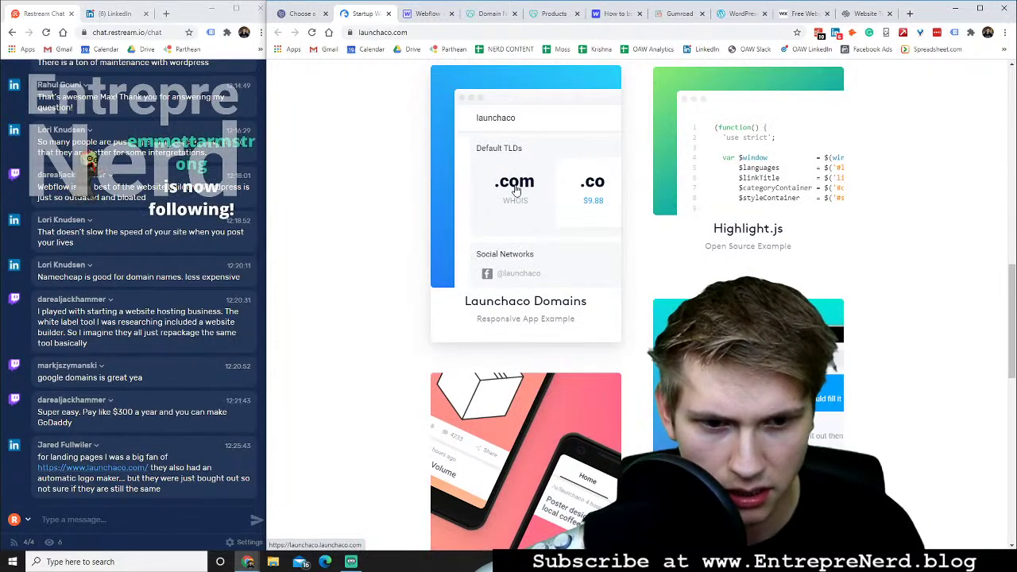
pyautogui.scroll(-2, 705, 207)
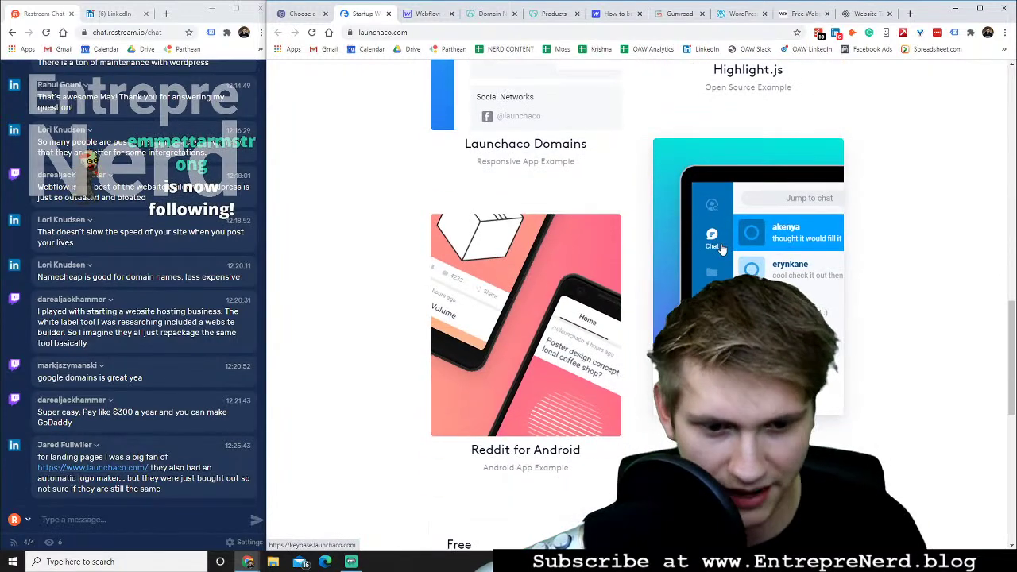
# Examine Launchaco's Free and Premium pricing plans down to the page footer, and return to the page's headline
pyautogui.scroll(-2, 552, 250)
pyautogui.scroll(-2, 548, 249)
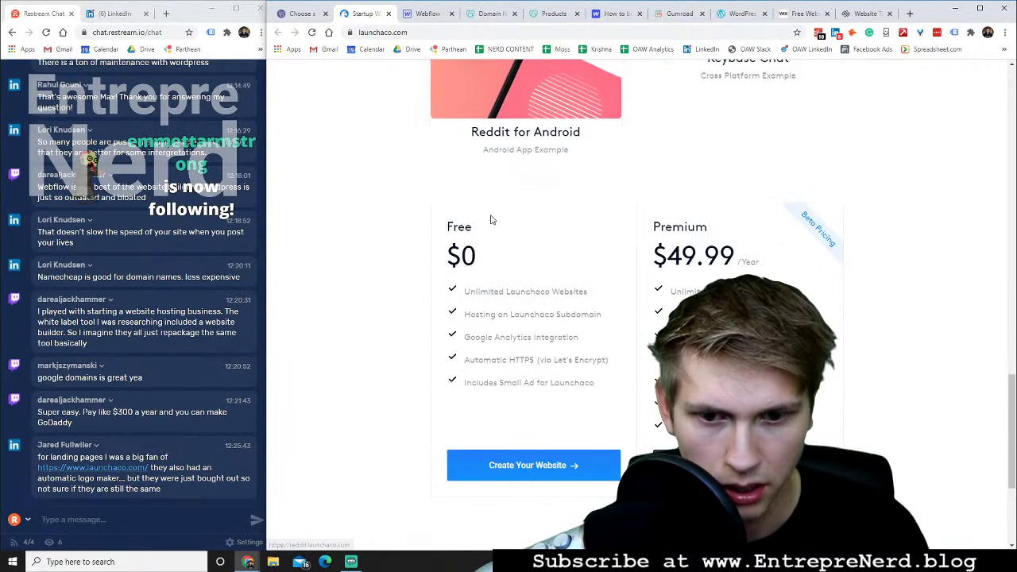
pyautogui.scroll(-1, 509, 302)
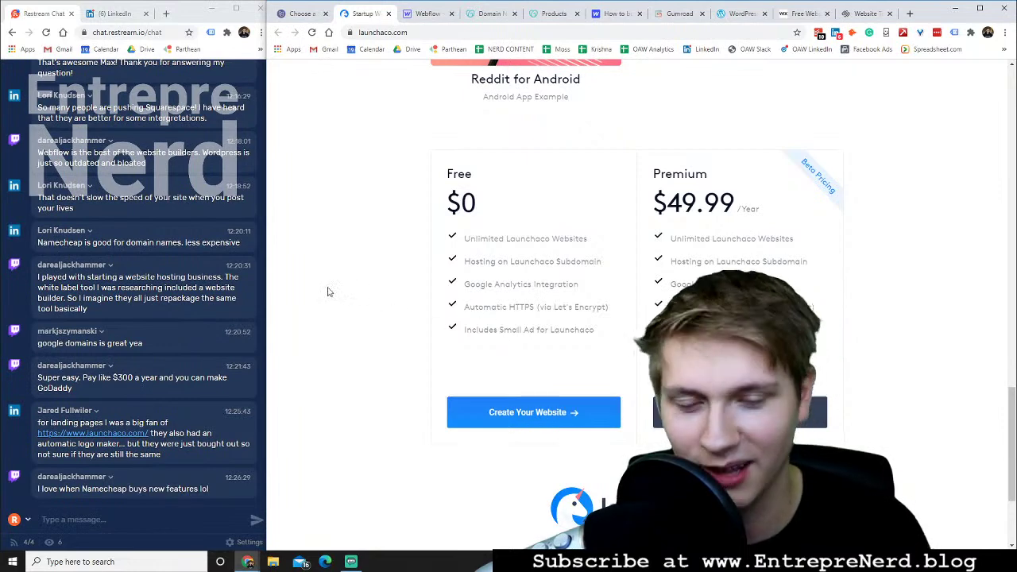
pyautogui.scroll(-2, 328, 291)
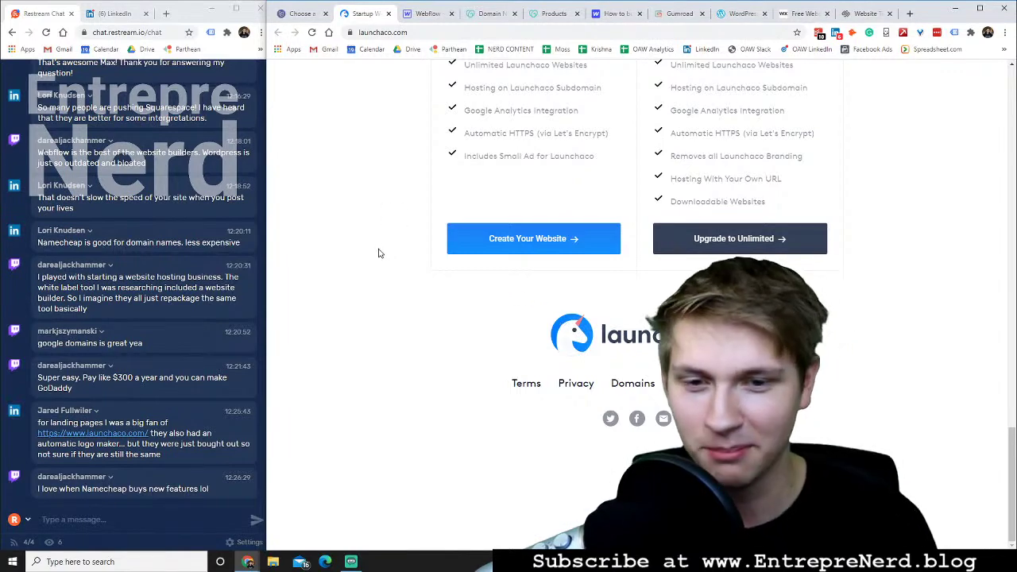
pyautogui.scroll(20, 378, 253)
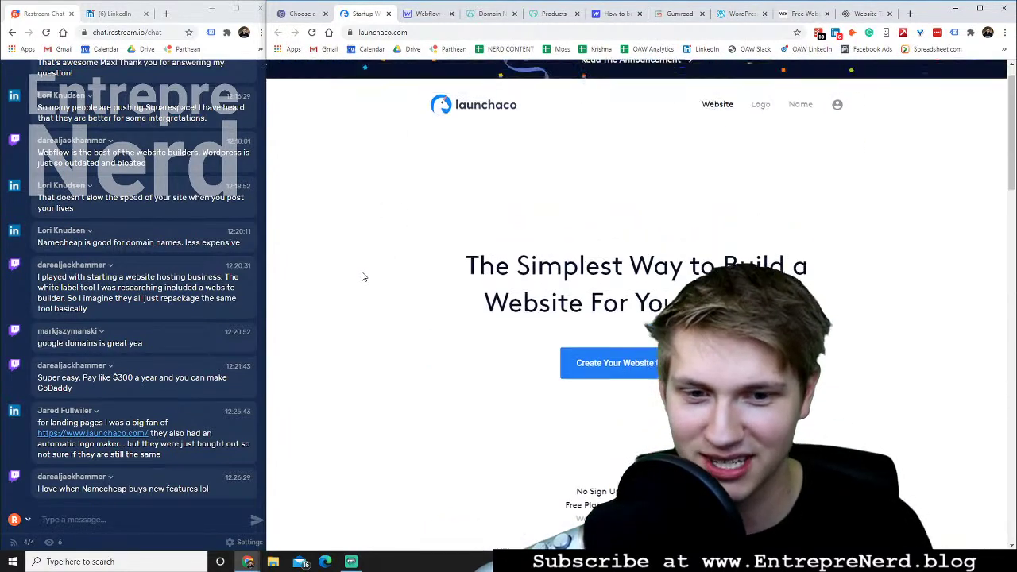
pyautogui.scroll(1, 361, 274)
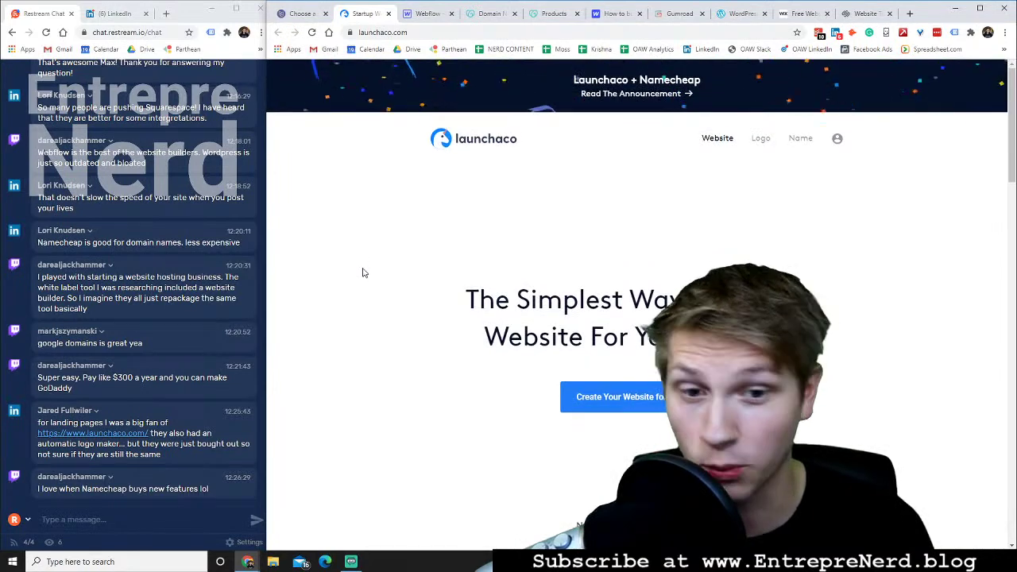
# Show Carrd's starting-point templates again and open the dorik.com website in a new tab
pyautogui.click(304, 15)
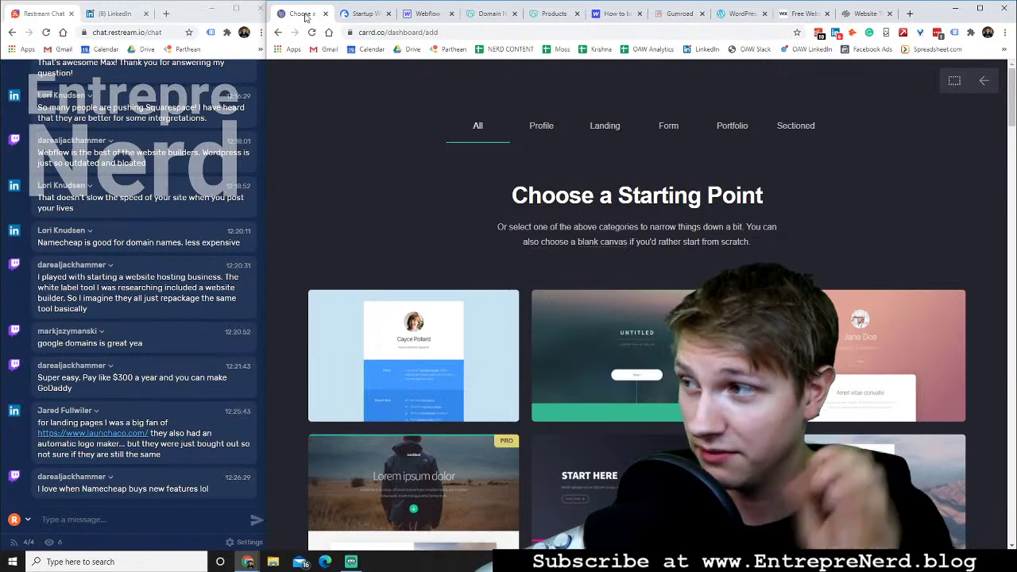
pyautogui.click(906, 14)
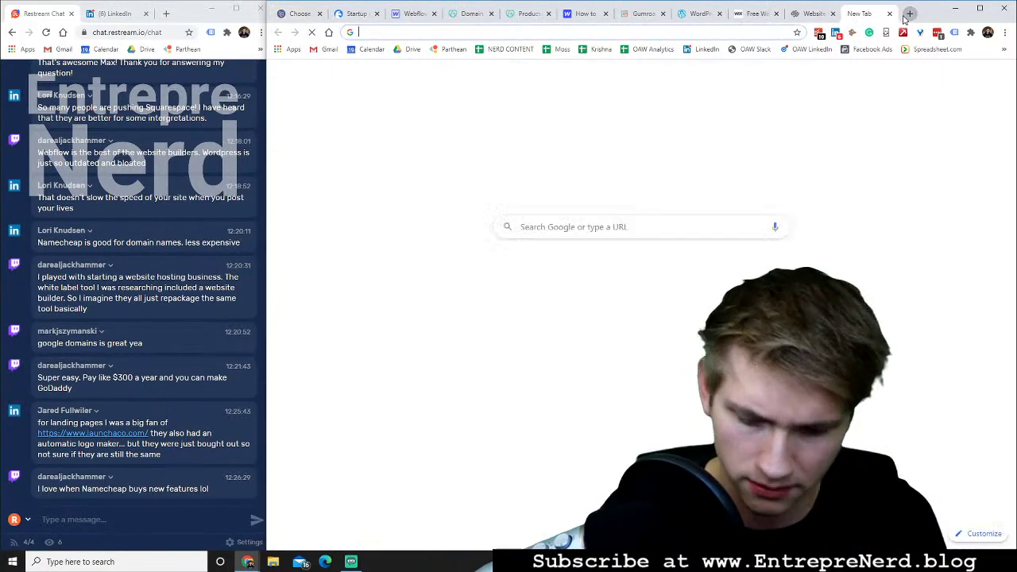
pyautogui.write('dorik')
pyautogui.press('Return')
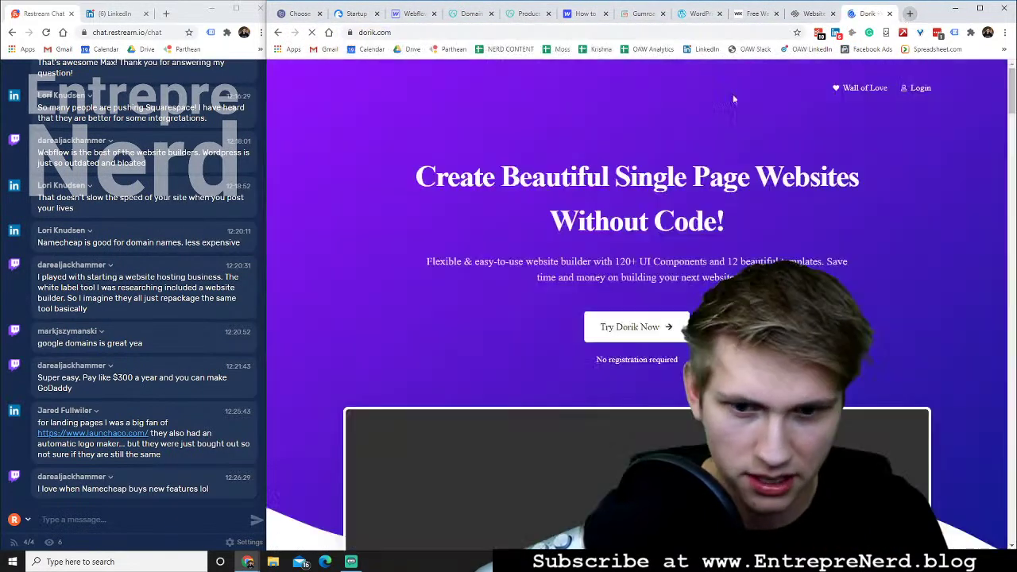
# Highlight Dorik's homepage headline and look through the demo video and the service integrations below it
pyautogui.moveTo(429, 176); pyautogui.dragTo(877, 176)
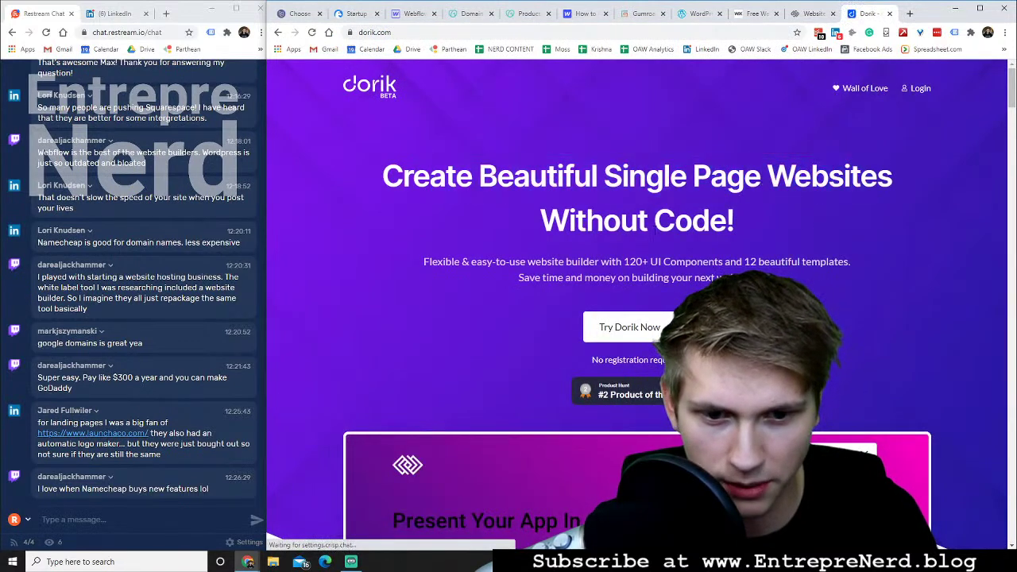
pyautogui.scroll(-4, 587, 227)
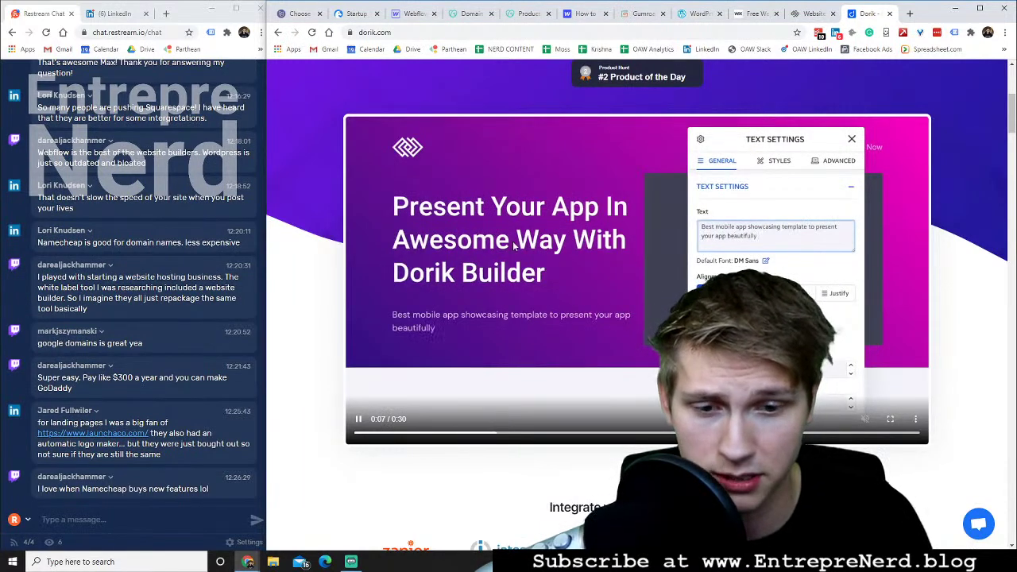
pyautogui.scroll(-6, 514, 246)
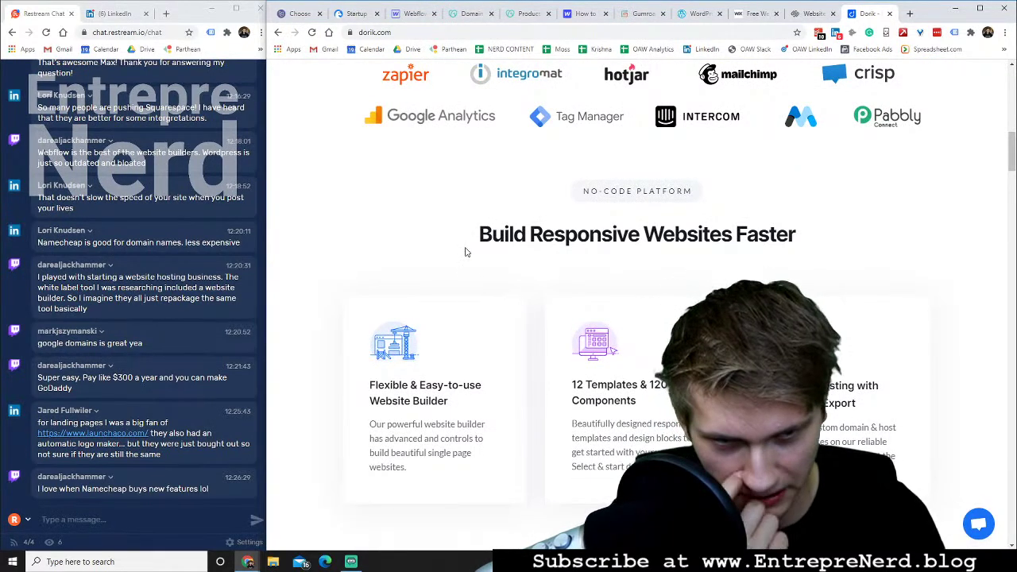
# Highlight the "Integrate with popular services" heading, clear the selection, point out the integration logos, and return to Dorik's headline
pyautogui.scroll(1, 466, 252)
pyautogui.moveTo(548, 137); pyautogui.dragTo(735, 145)
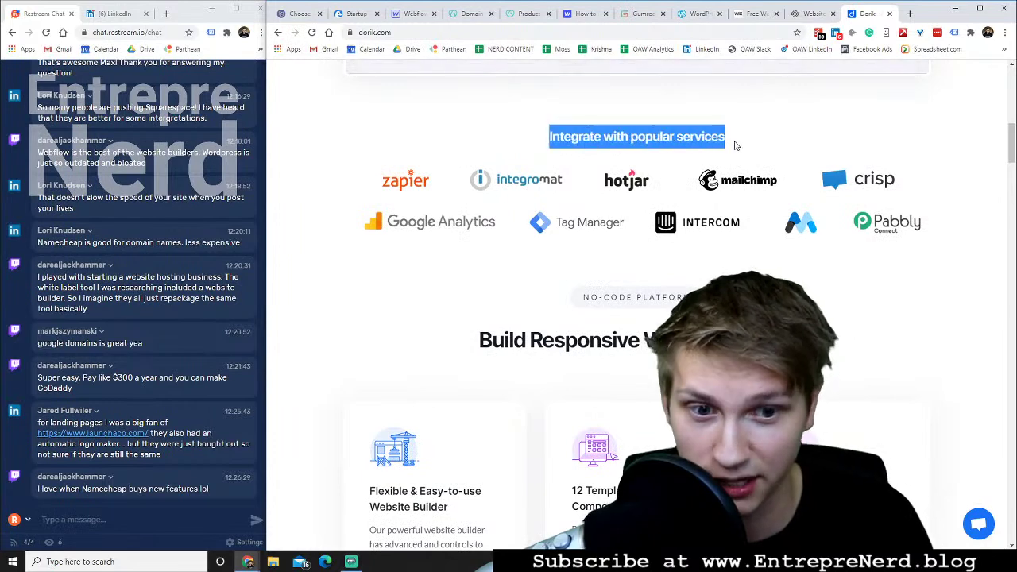
pyautogui.click(853, 254)
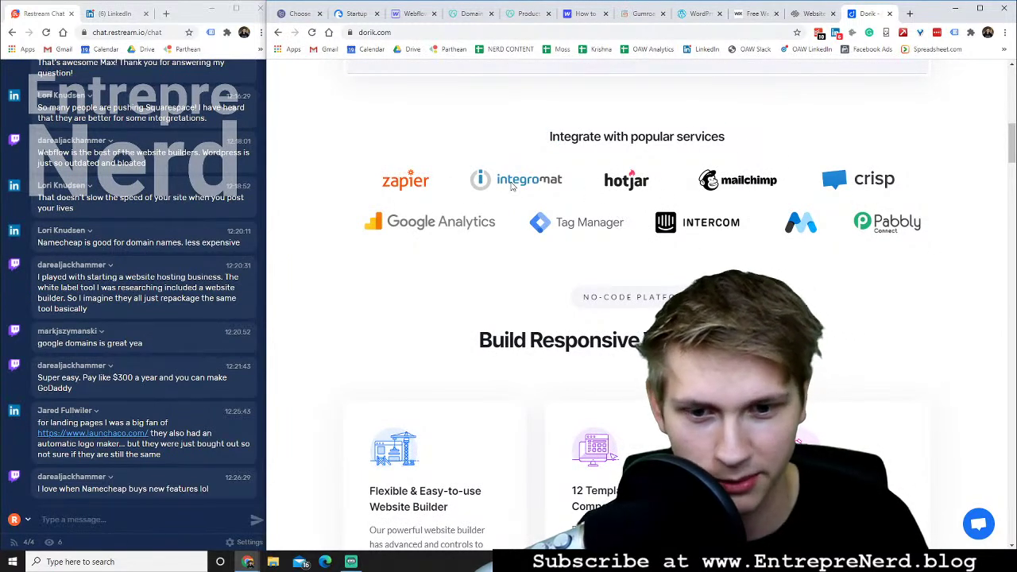
pyautogui.moveTo(515, 185); pyautogui.dragTo(556, 183)
pyautogui.moveTo(793, 220); pyautogui.dragTo(798, 222)
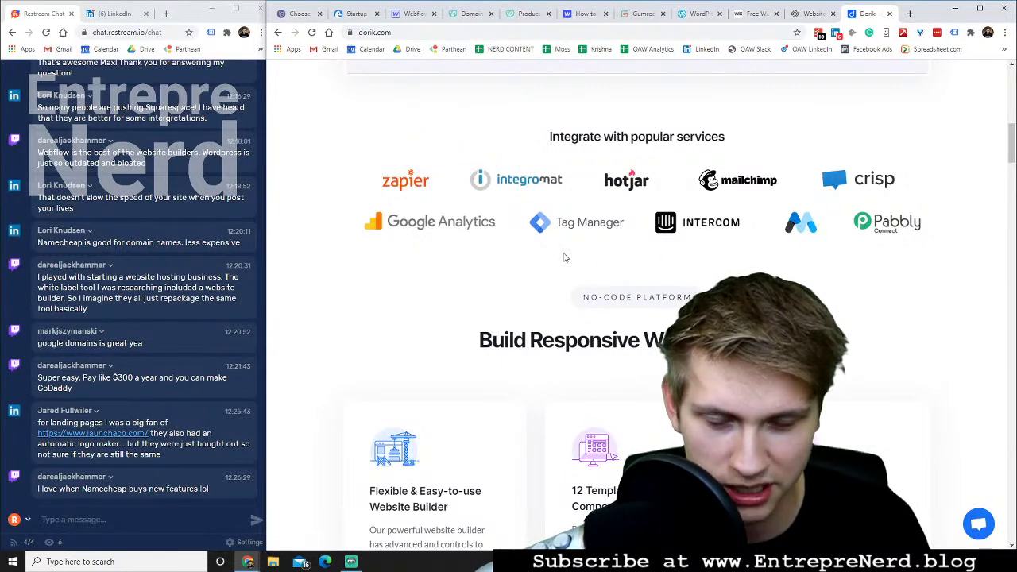
pyautogui.scroll(6, 500, 256)
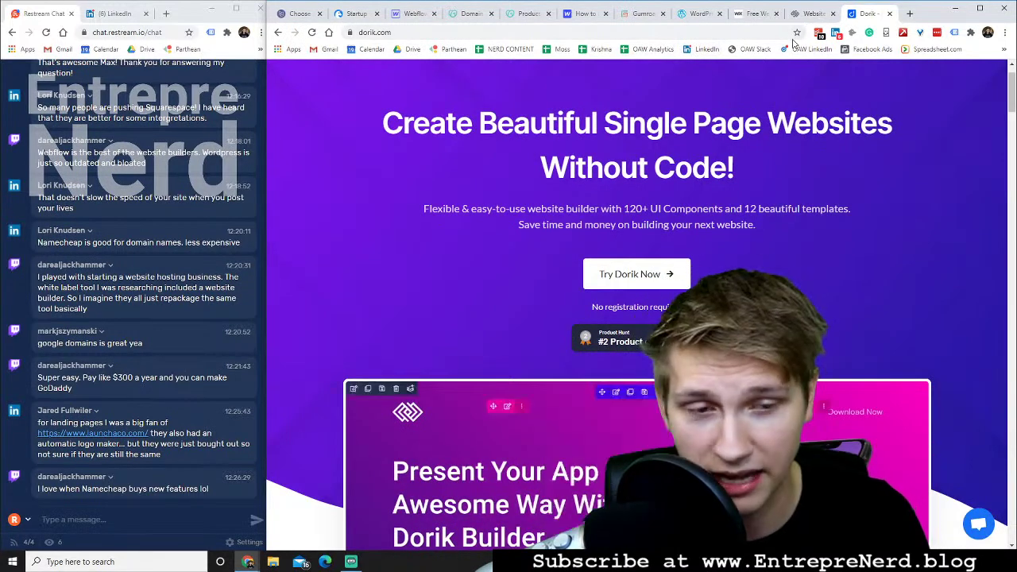
# Show Carrd's starting-point templates and switch to the GoDaddy list of owned domains
pyautogui.click(296, 14)
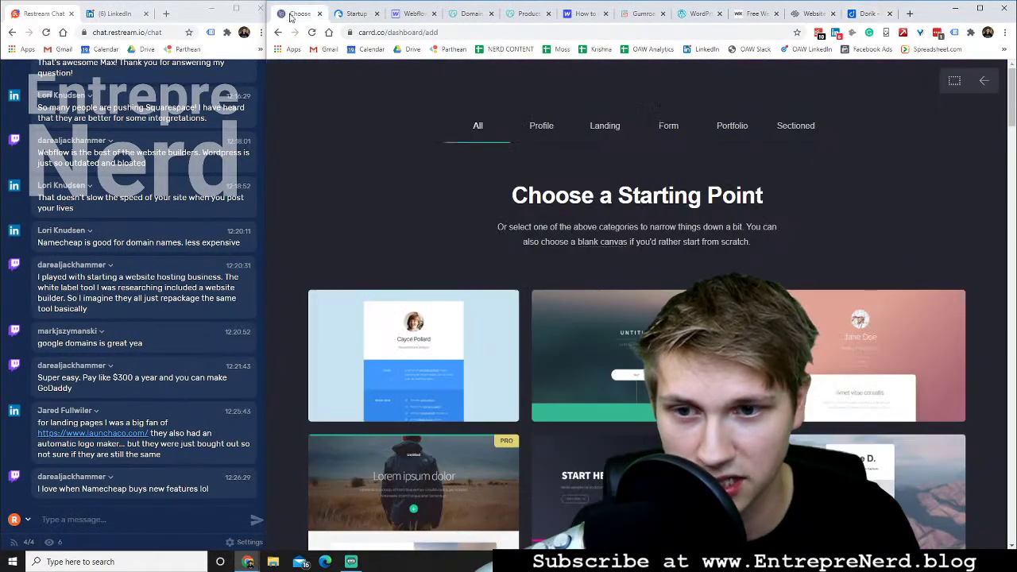
pyautogui.scroll(-2, 480, 273)
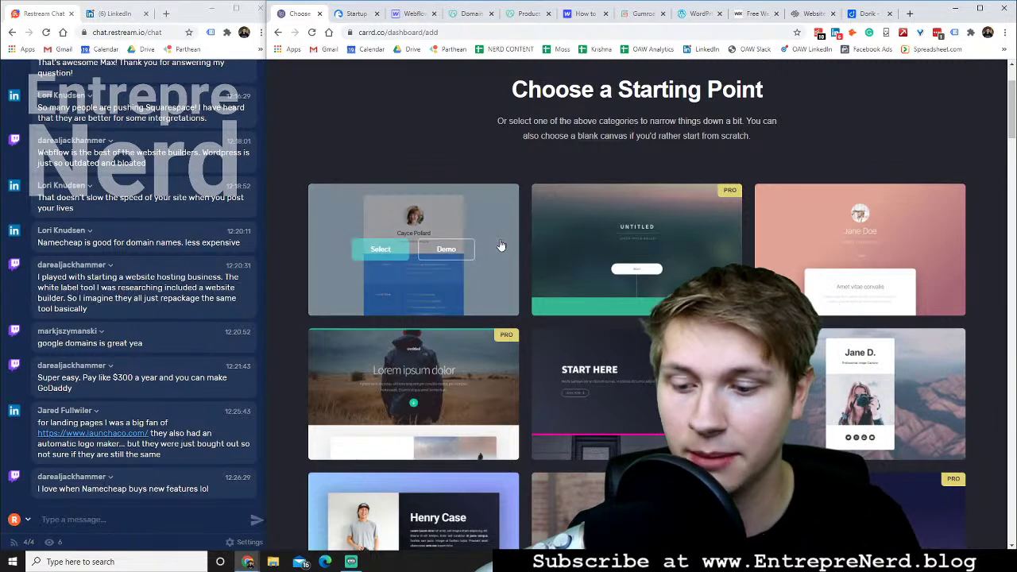
pyautogui.click(509, 16)
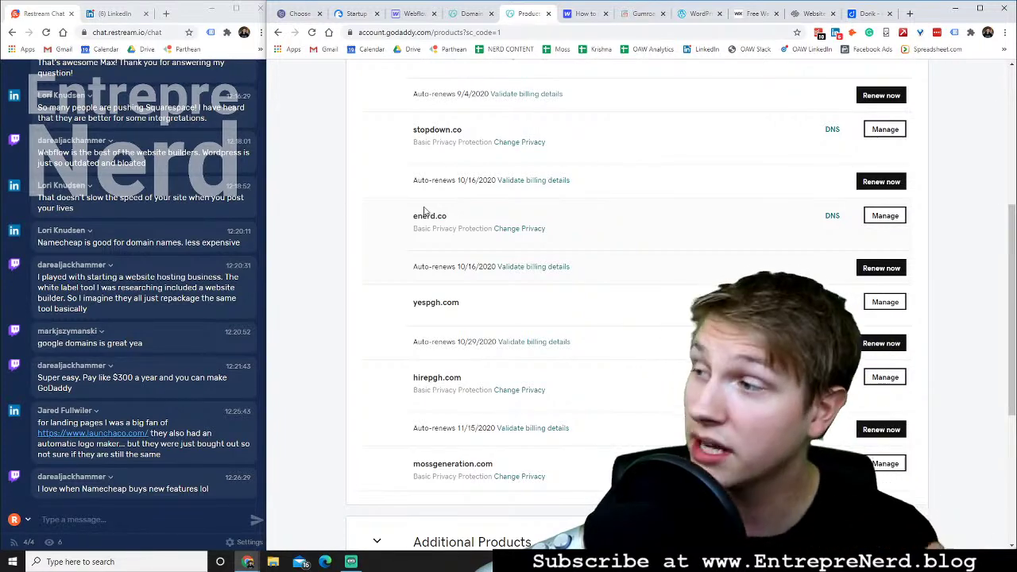
# Show the EntrepreNerd live streams page in the Webflow Designer and look through its stream cards
pyautogui.click(416, 13)
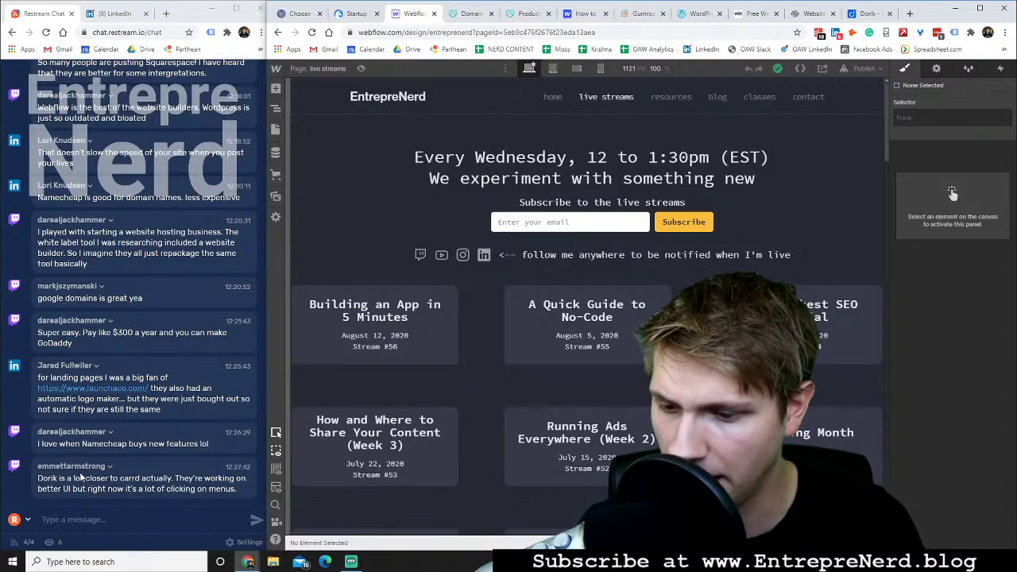
pyautogui.scroll(-2, 588, 310)
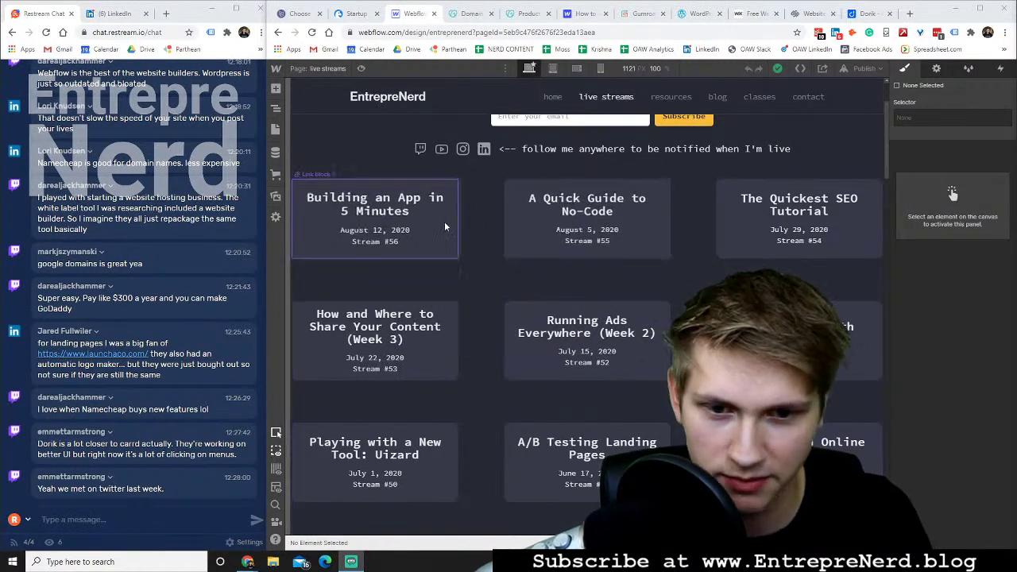
pyautogui.scroll(2, 444, 226)
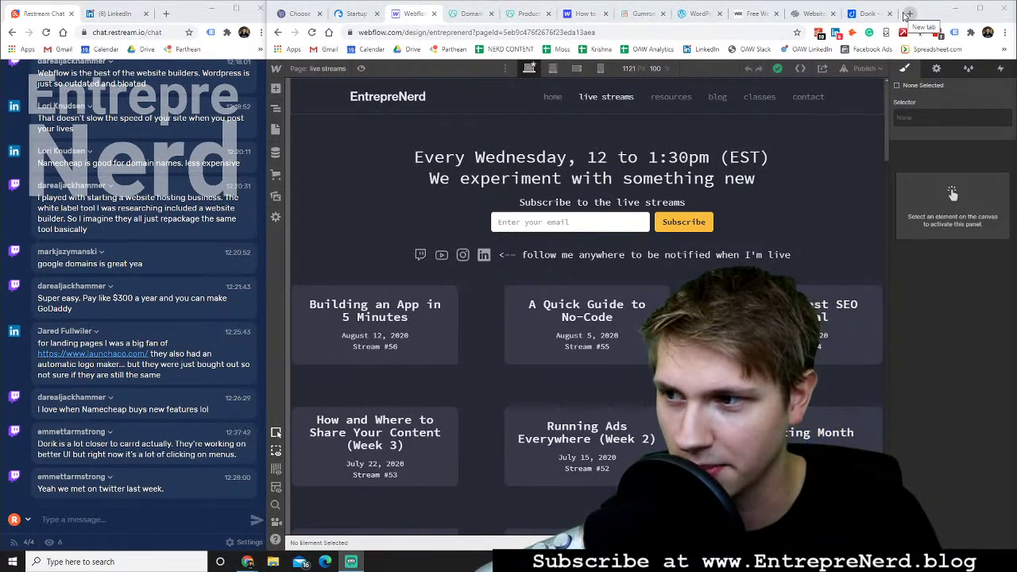
# Bring up Carrd's template gallery again, followed by the GoDaddy domain list
pyautogui.click(298, 14)
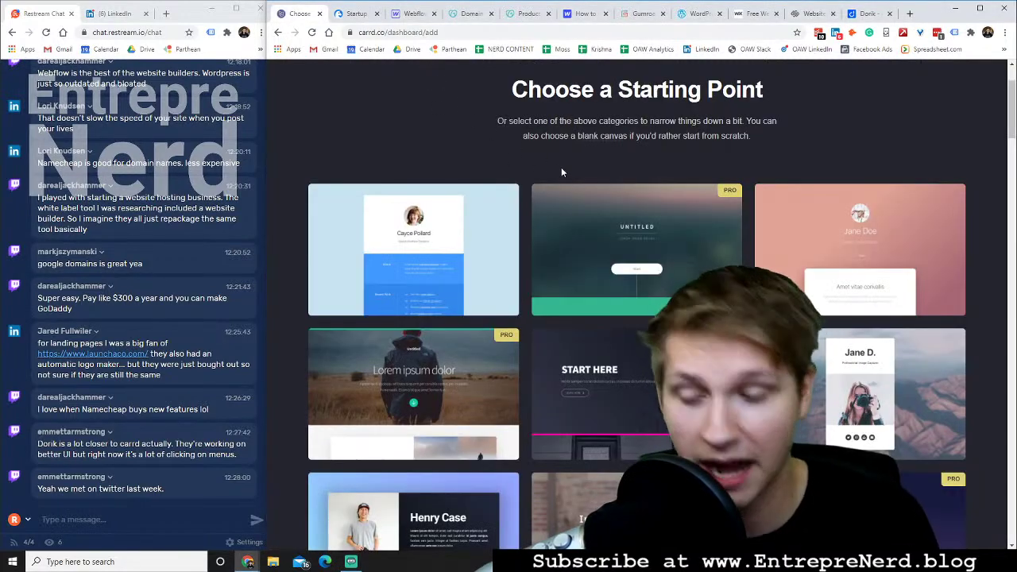
pyautogui.click(529, 15)
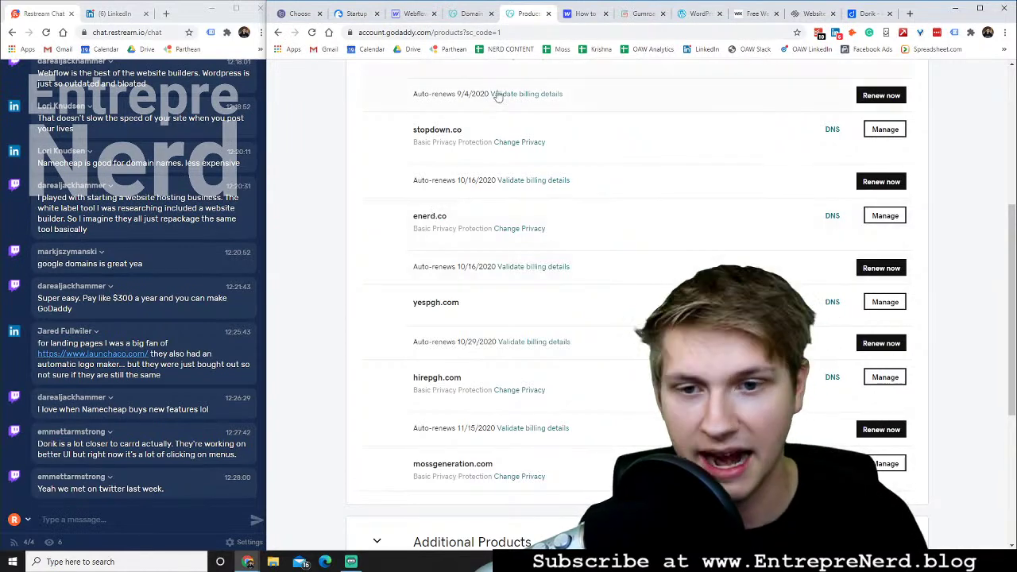
# Preview the EntrepreNerd home page in Webflow, point out its email subscription field, and return to the GoDaddy domain list
pyautogui.click(413, 14)
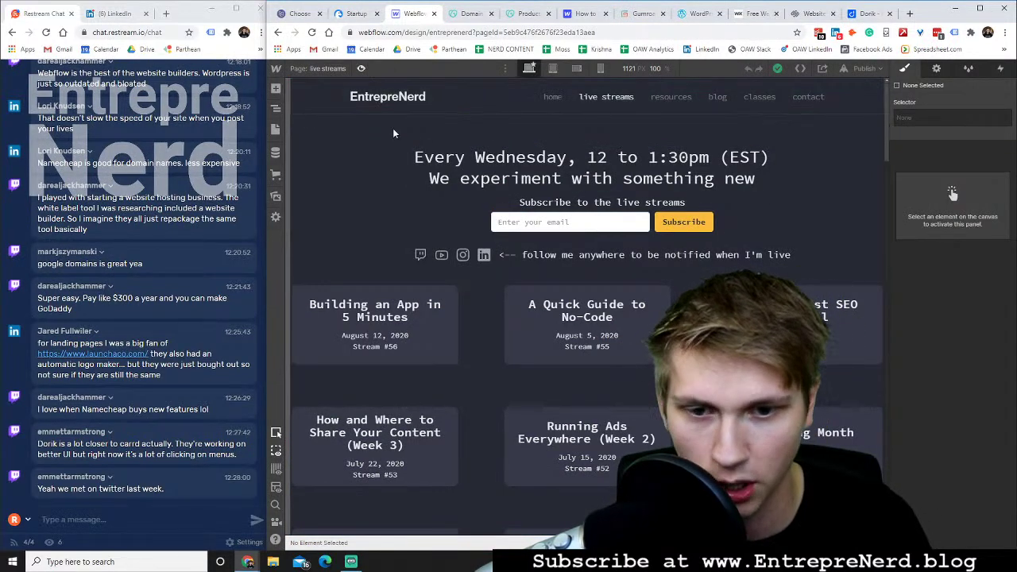
pyautogui.click(356, 99)
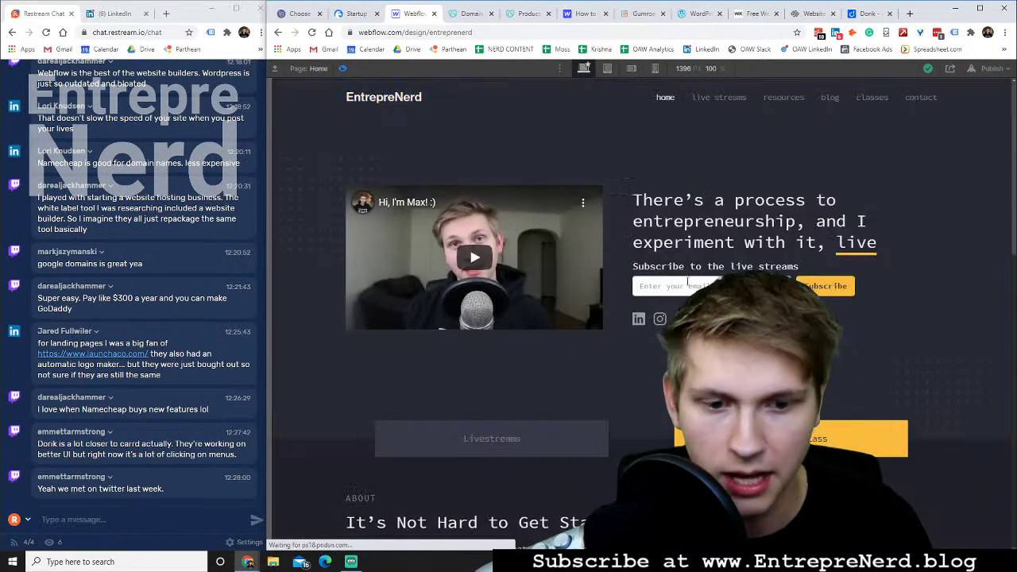
pyautogui.click(688, 284)
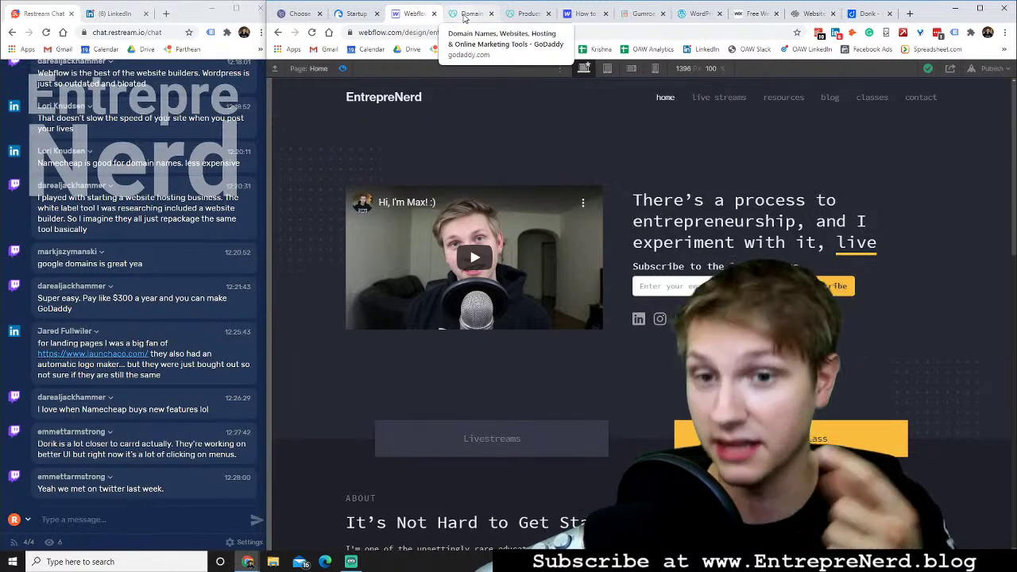
pyautogui.click(518, 16)
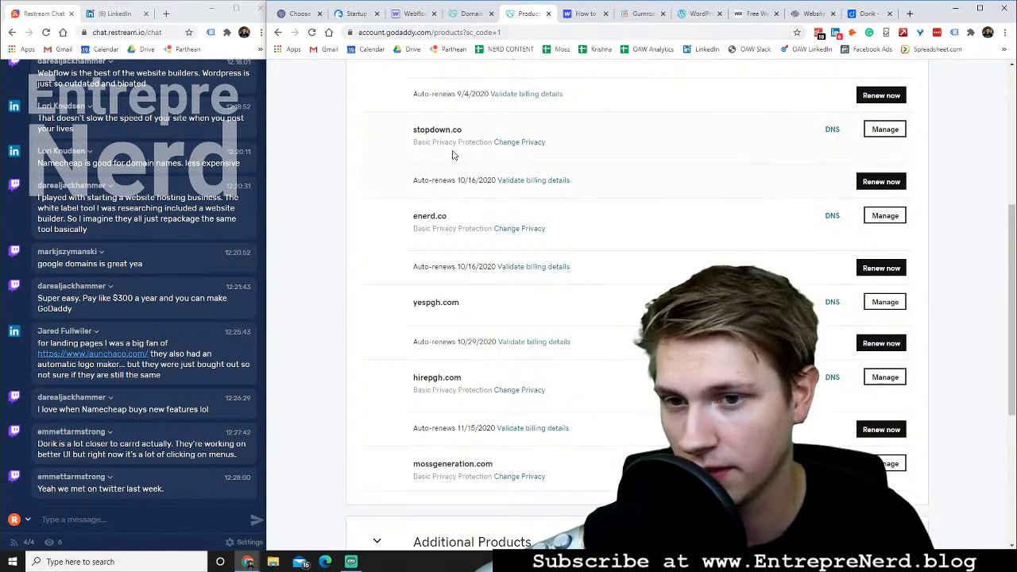
# Browse Carrd's template gallery for a starting point for a new site
pyautogui.click(300, 16)
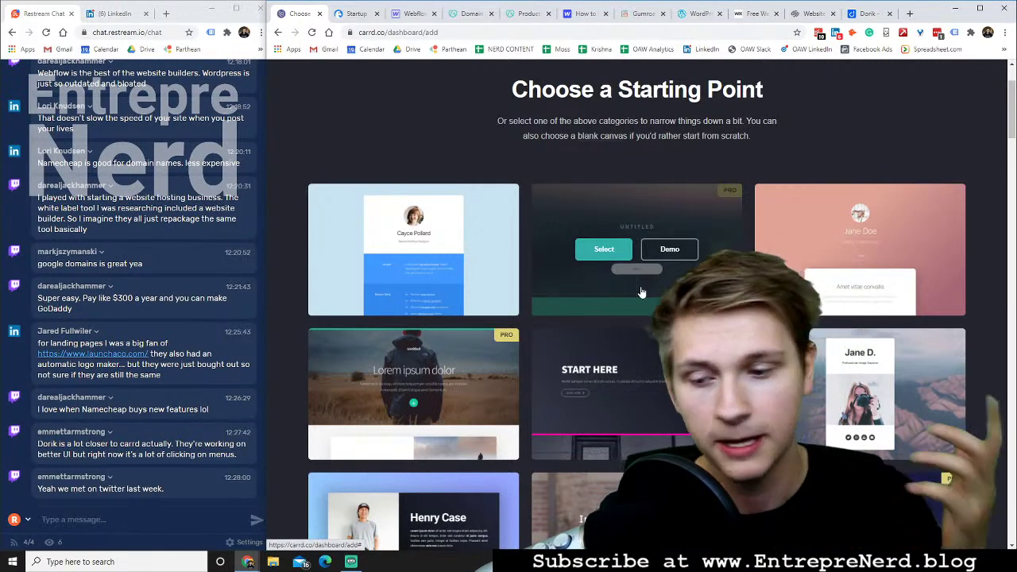
pyautogui.scroll(-2, 612, 242)
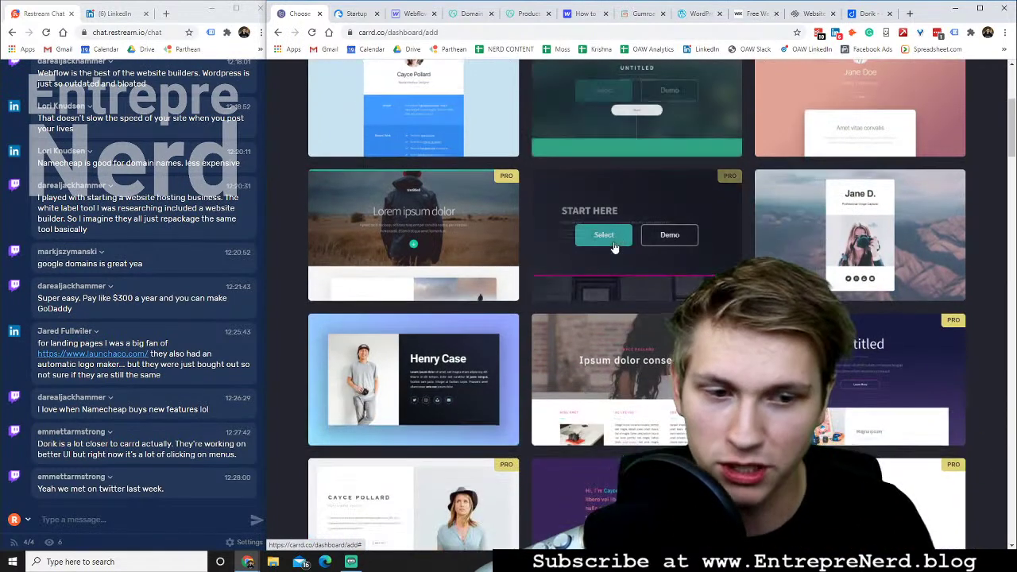
pyautogui.scroll(-2, 614, 235)
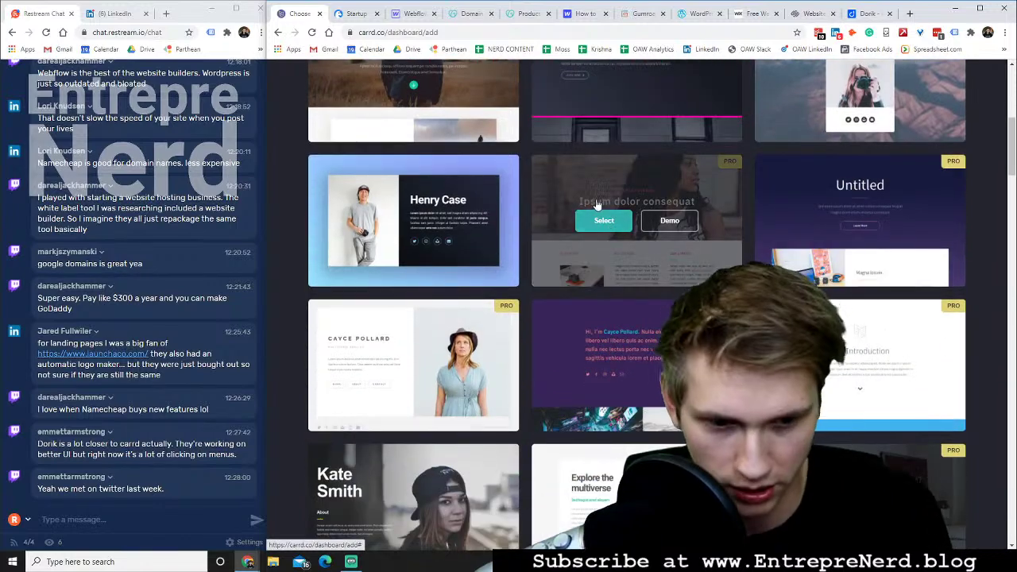
pyautogui.scroll(-1, 602, 213)
pyautogui.scroll(-2, 608, 218)
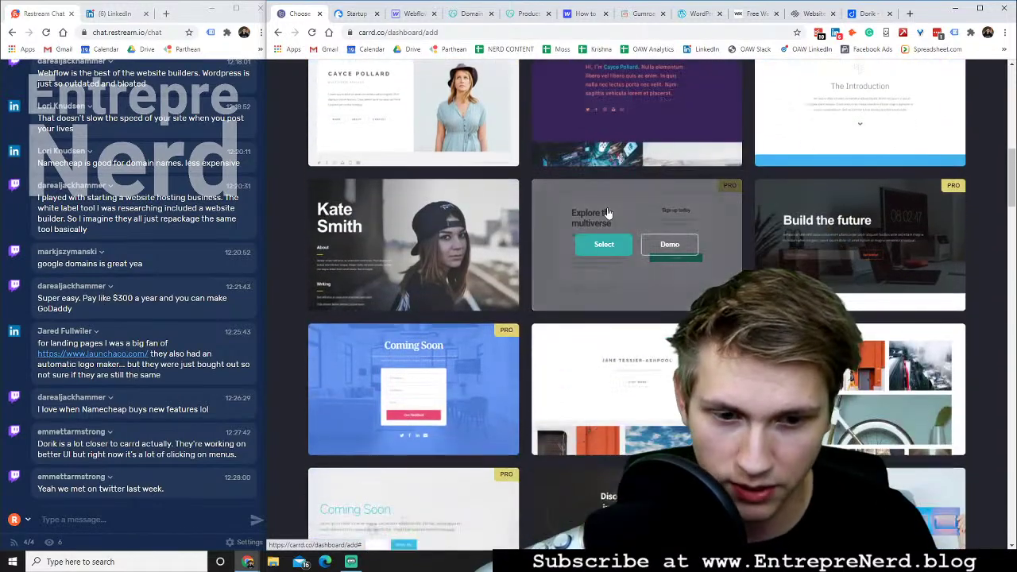
pyautogui.scroll(-4, 609, 342)
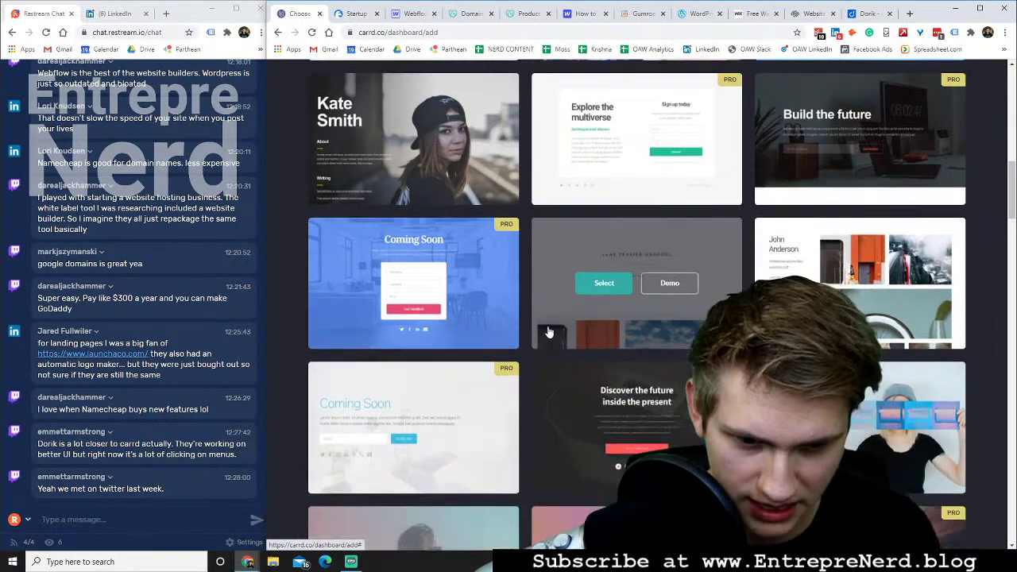
pyautogui.scroll(-2, 794, 381)
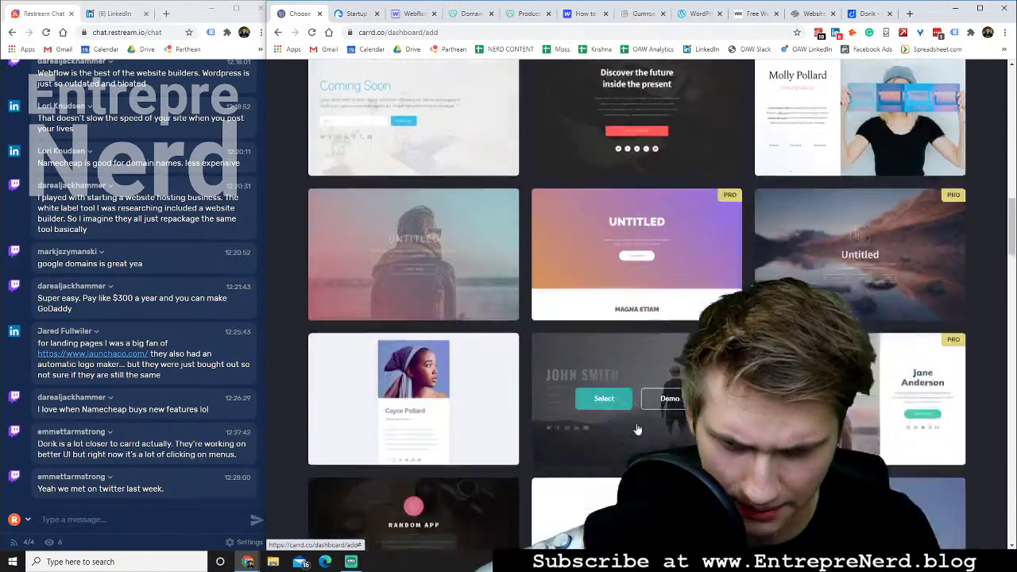
pyautogui.scroll(-2, 869, 423)
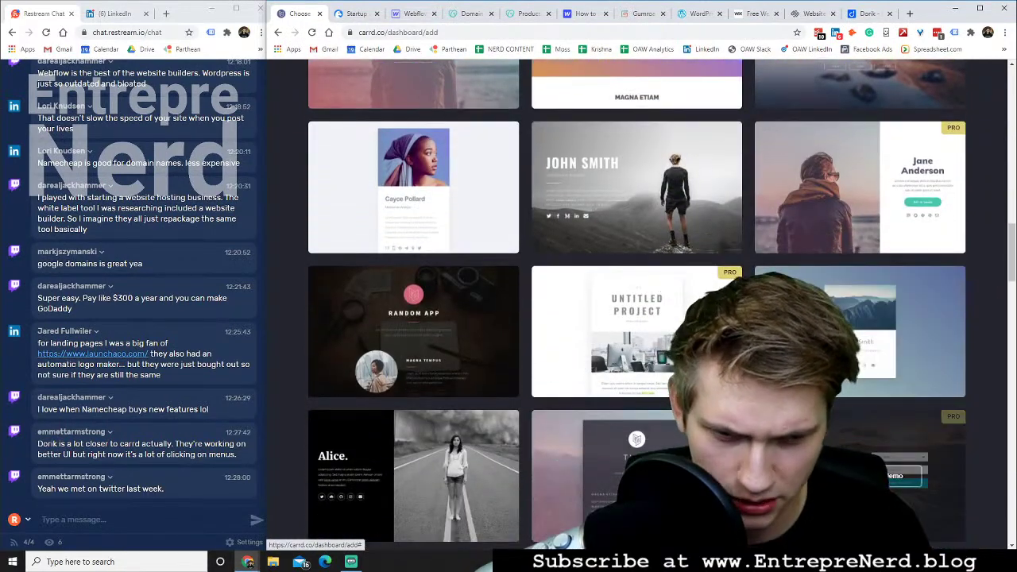
pyautogui.scroll(-2, 476, 373)
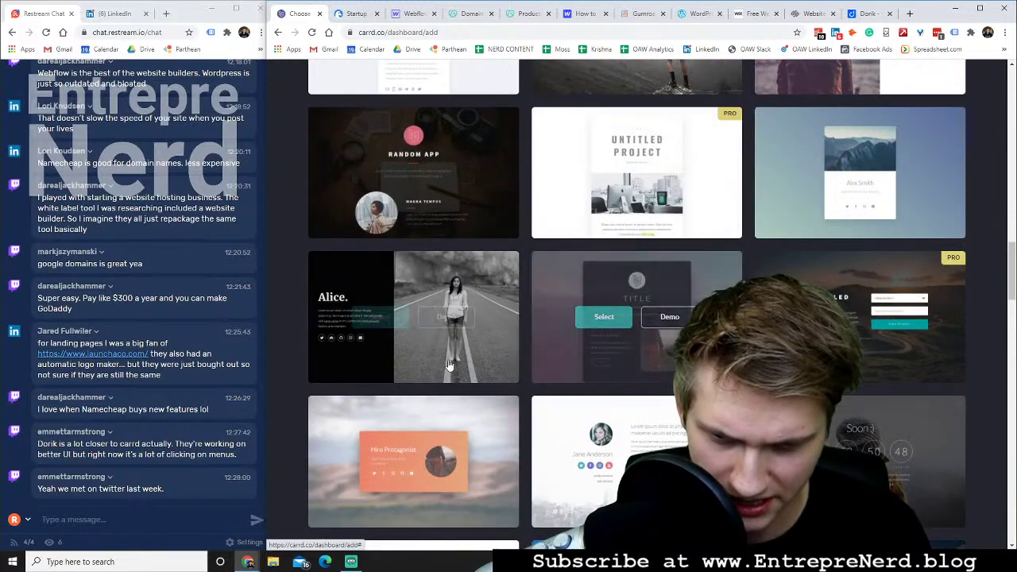
pyautogui.scroll(-1, 492, 389)
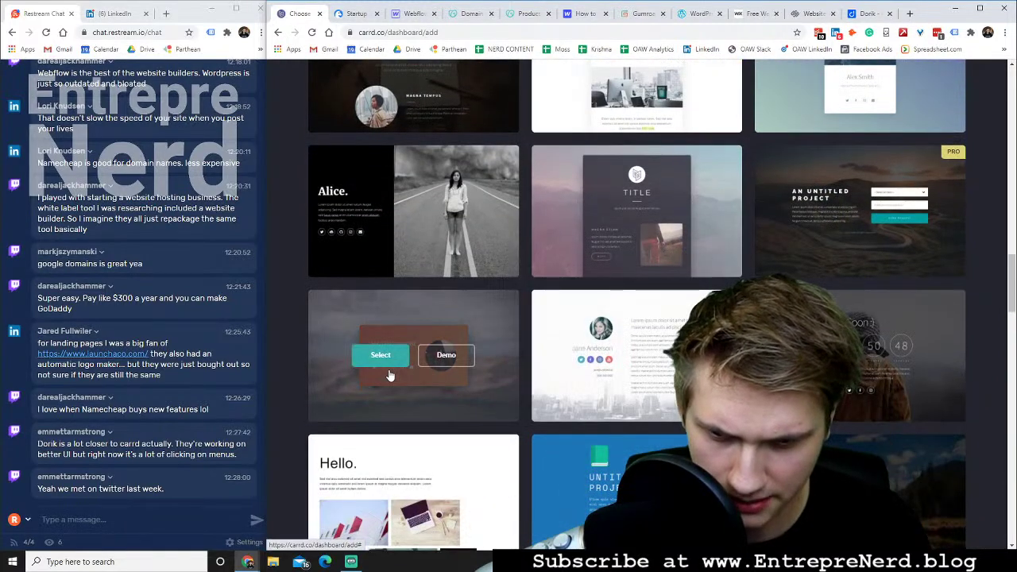
pyautogui.scroll(-3, 658, 395)
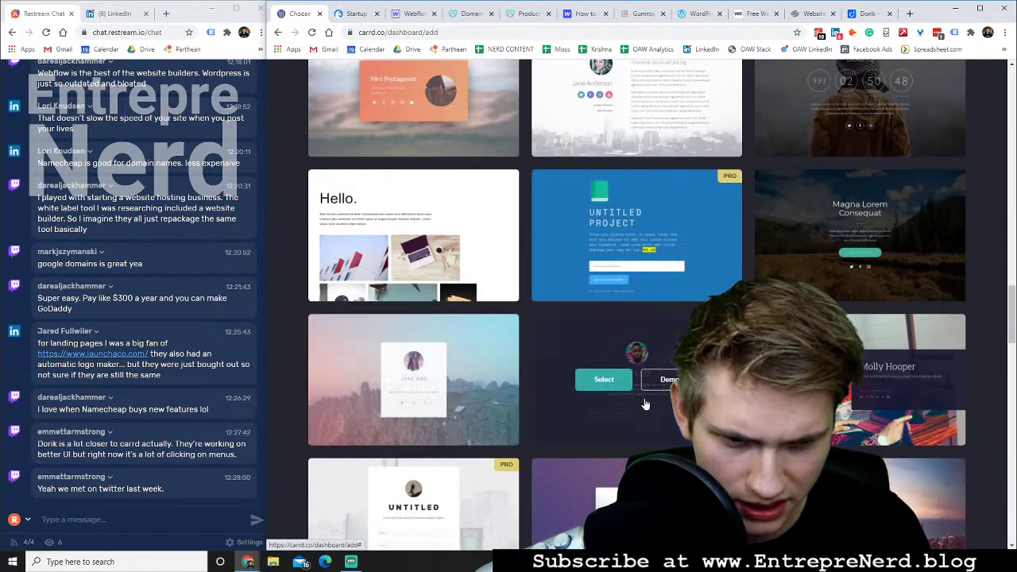
pyautogui.scroll(-1, 647, 408)
# Start a new Carrd site from the dark purple template with a round portrait, and look through its Work, About and Contact sections
pyautogui.click(607, 326)
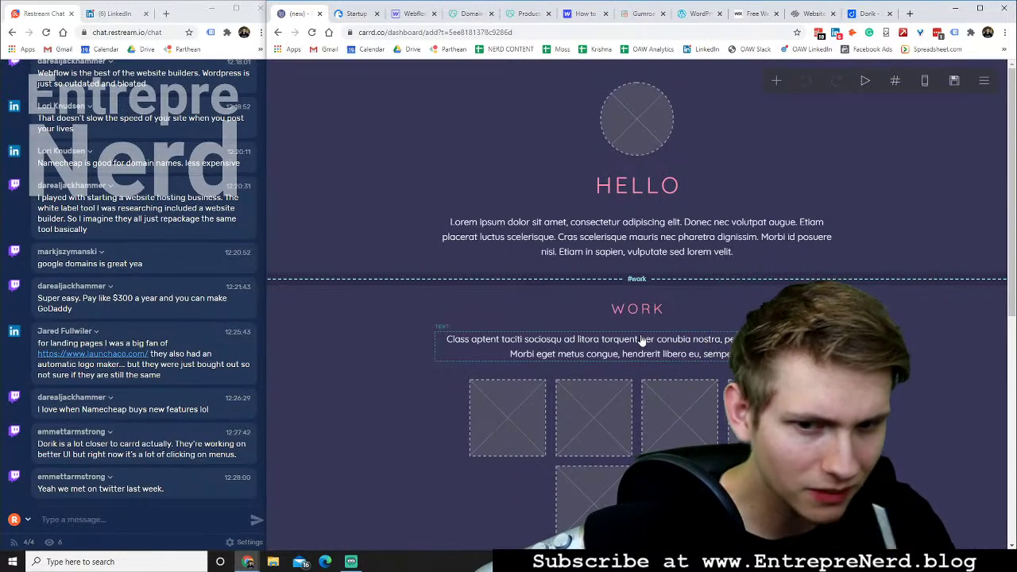
pyautogui.scroll(-5, 642, 340)
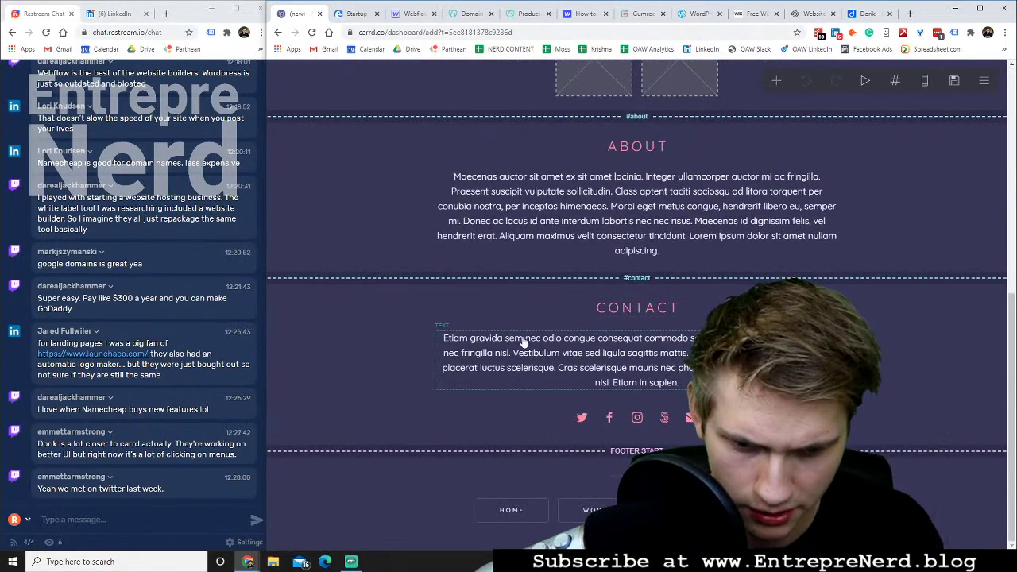
pyautogui.scroll(5, 472, 407)
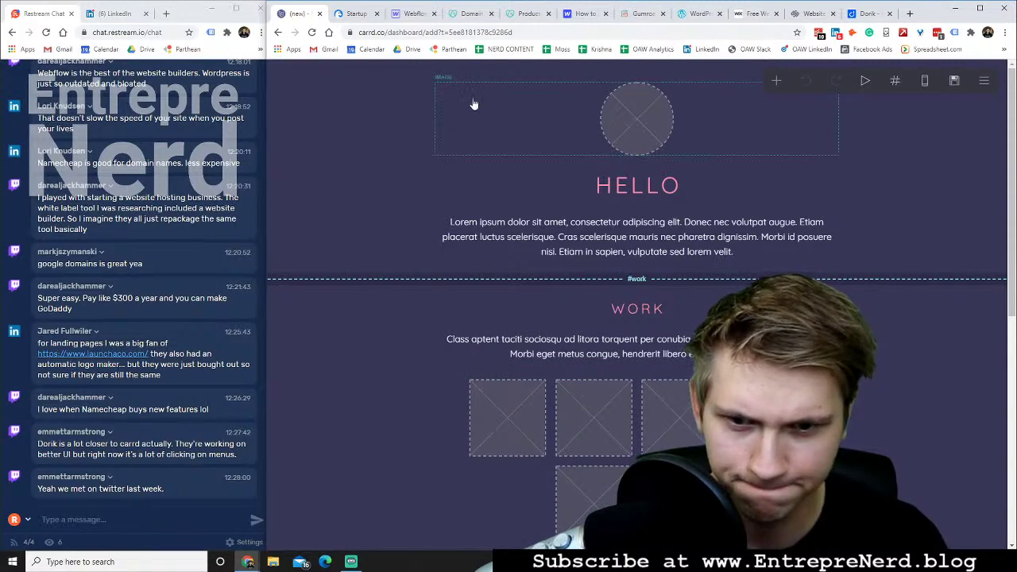
# Try increasing the height of the circular image above the Hello heading, and undo the change
pyautogui.click(620, 114)
pyautogui.click(313, 73)
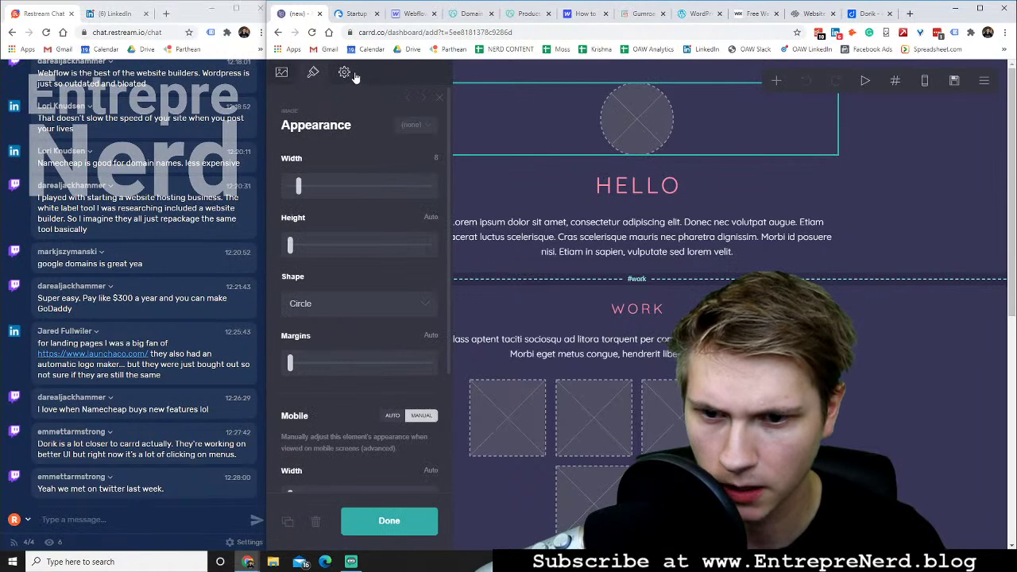
pyautogui.moveTo(289, 247); pyautogui.dragTo(340, 249)
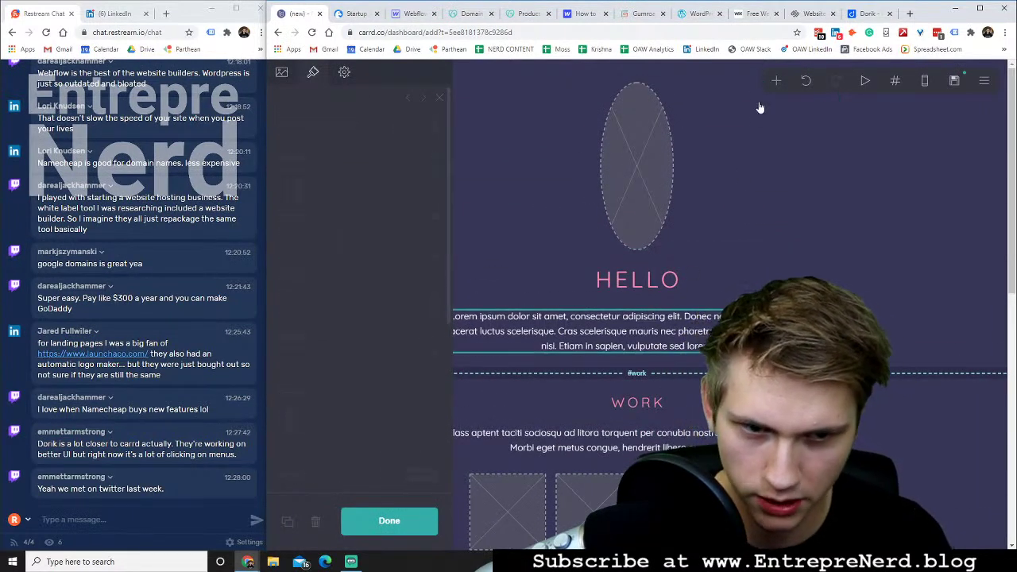
pyautogui.click(805, 80)
# Show the element settings of the circular image above the Hello heading
pyautogui.click(647, 118)
pyautogui.click(343, 74)
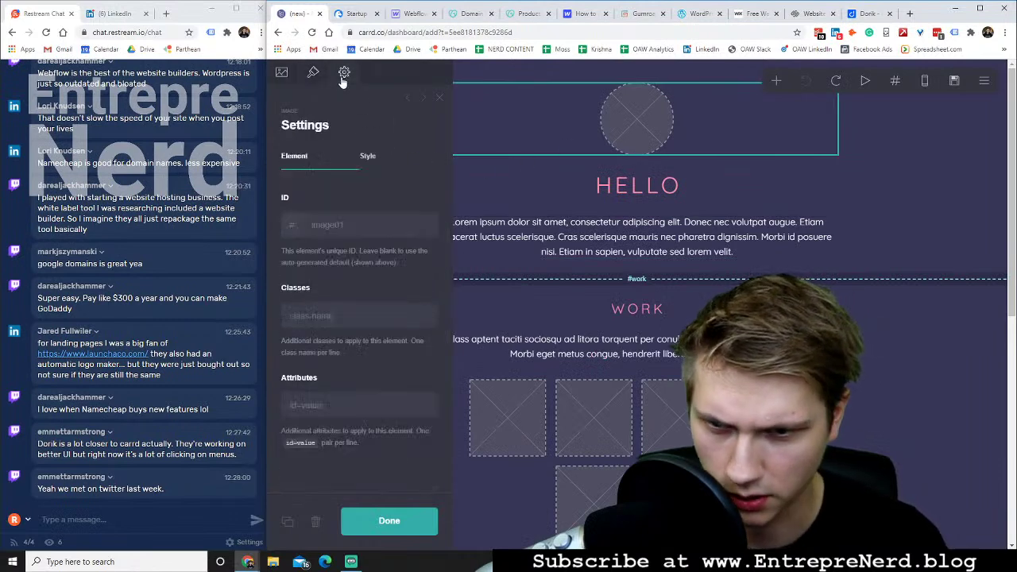
# Look through the circular image's appearance options, including its shape, margins and manual mobile sizing
pyautogui.click(312, 72)
pyautogui.scroll(-3, 344, 252)
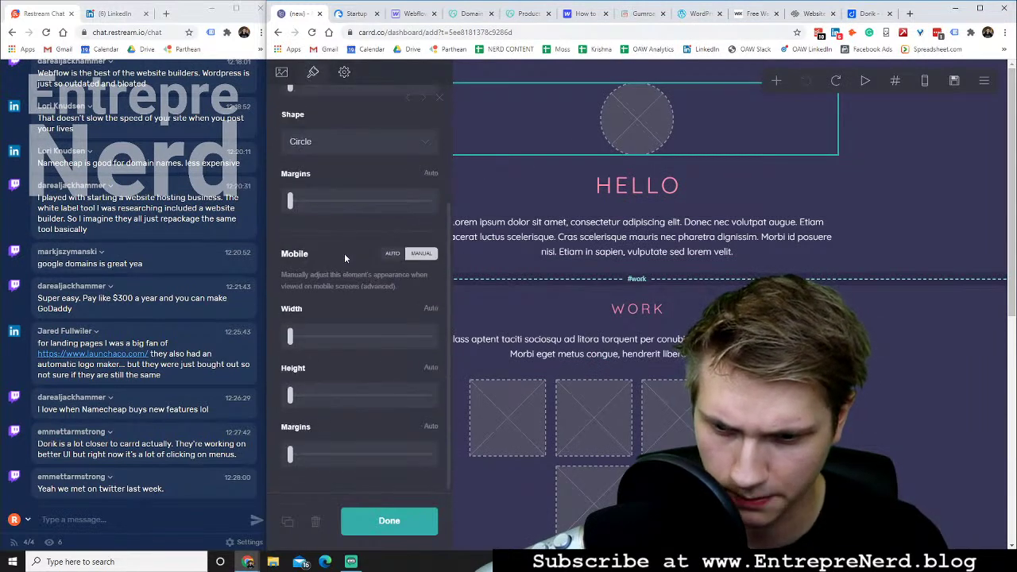
pyautogui.moveTo(292, 397); pyautogui.dragTo(230, 390)
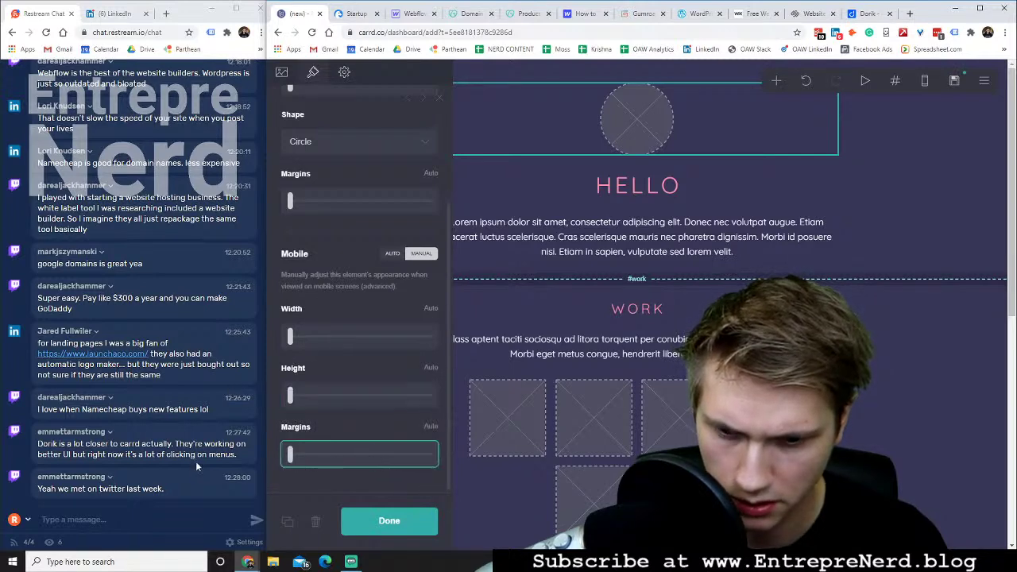
pyautogui.scroll(3, 338, 343)
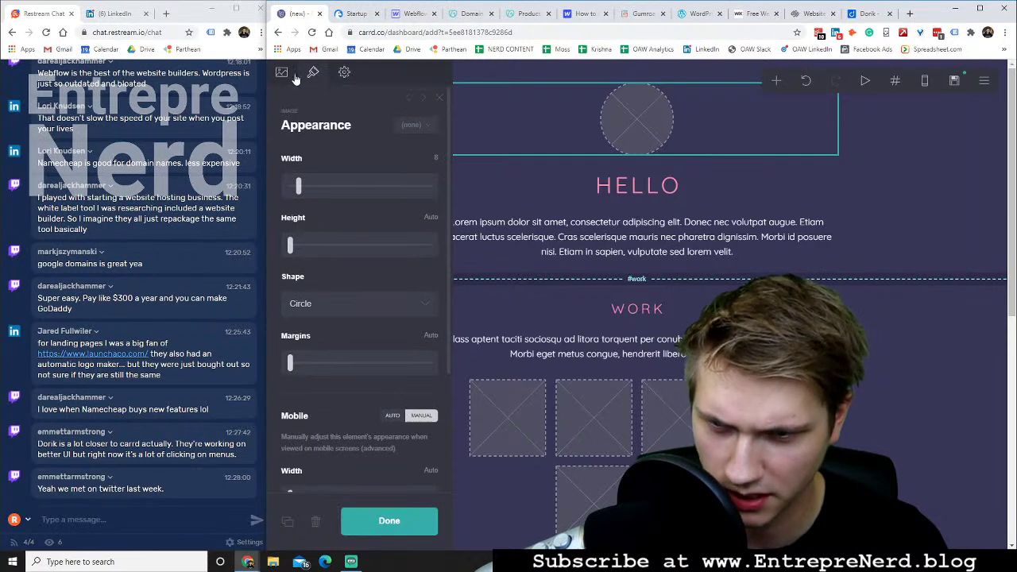
# Add a divider element and place it above the circular image at the start of the page
pyautogui.click(776, 80)
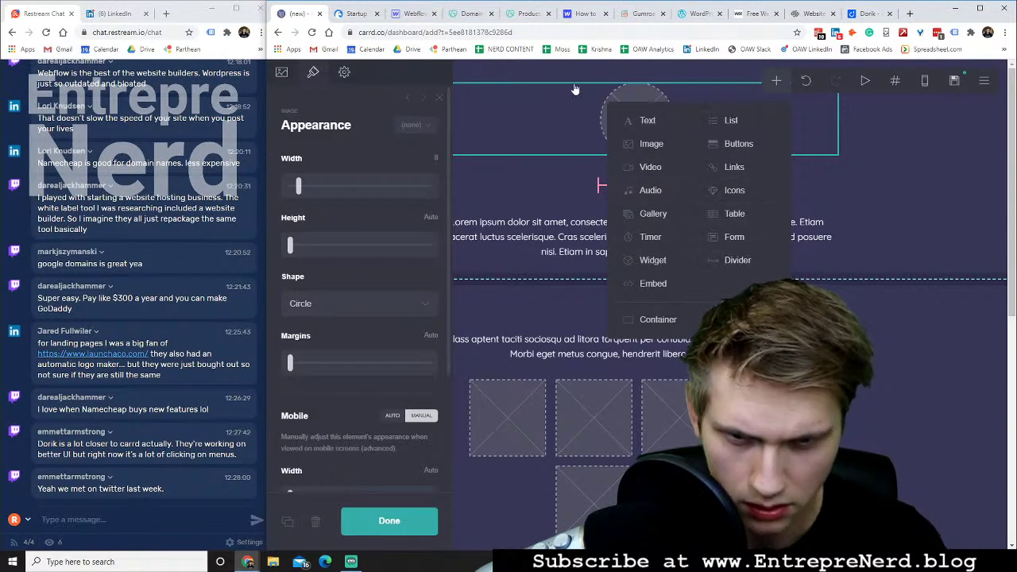
pyautogui.click(736, 260)
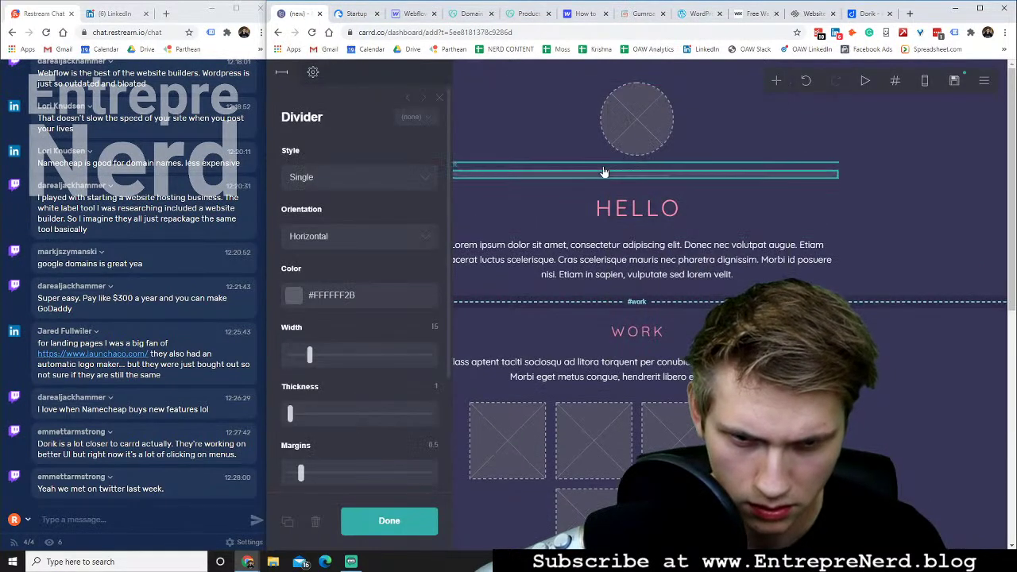
pyautogui.moveTo(604, 172); pyautogui.dragTo(596, 93)
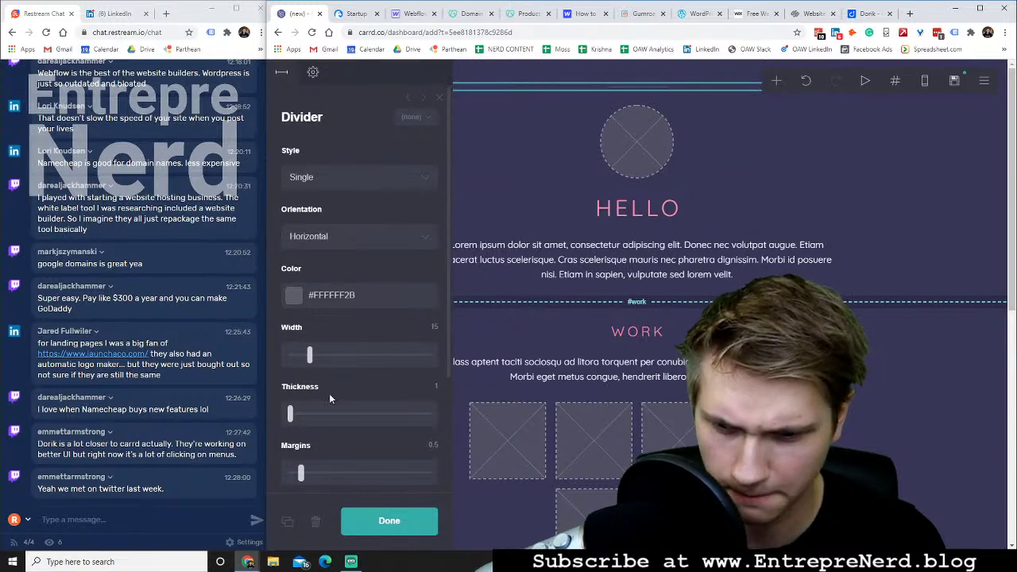
# Examine the new divider's color choices and its custom element and style settings
pyautogui.click(295, 294)
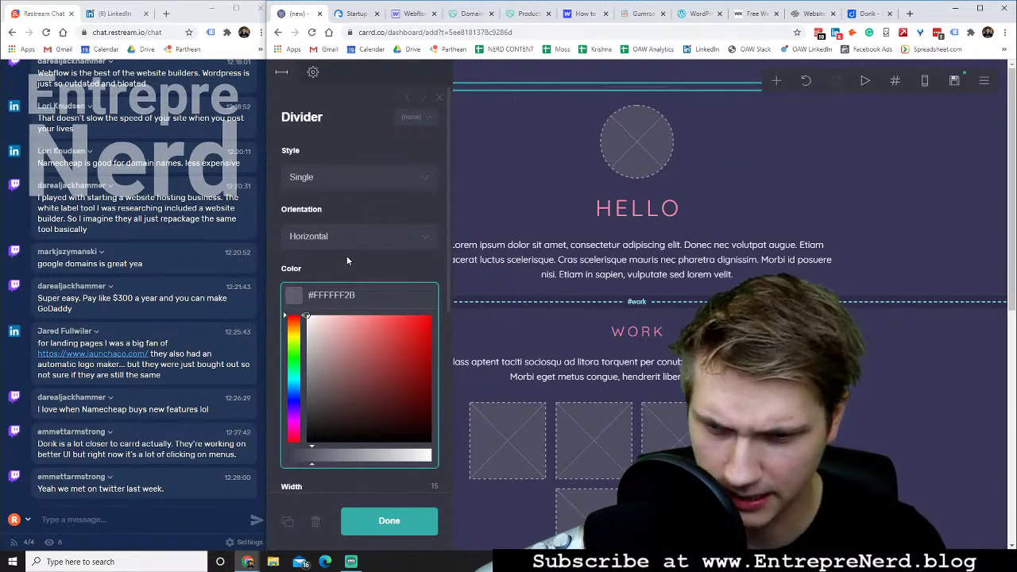
pyautogui.scroll(-3, 346, 260)
pyautogui.scroll(-2, 346, 255)
pyautogui.scroll(5, 334, 353)
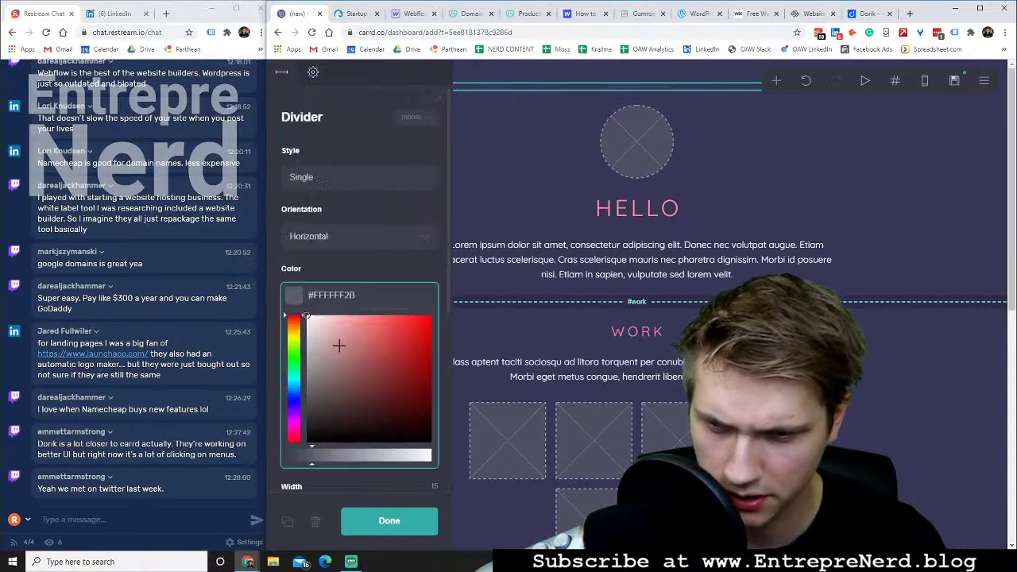
pyautogui.click(313, 73)
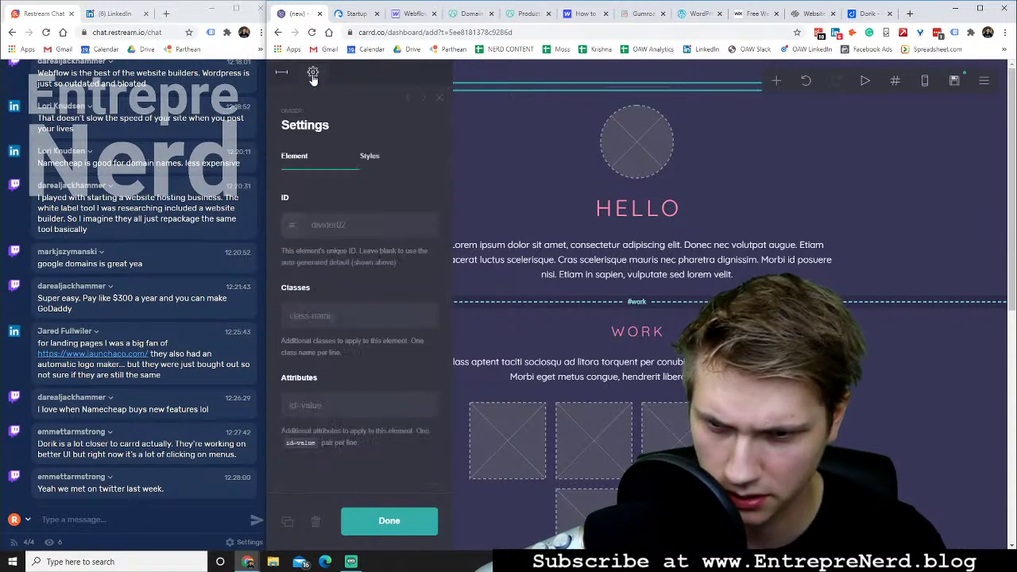
pyautogui.click(366, 159)
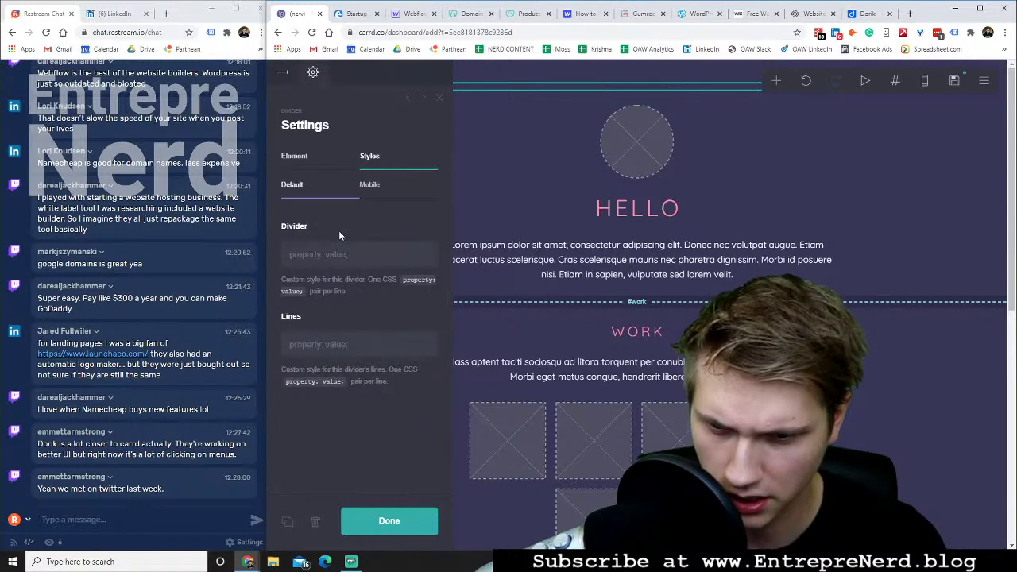
pyautogui.click(299, 159)
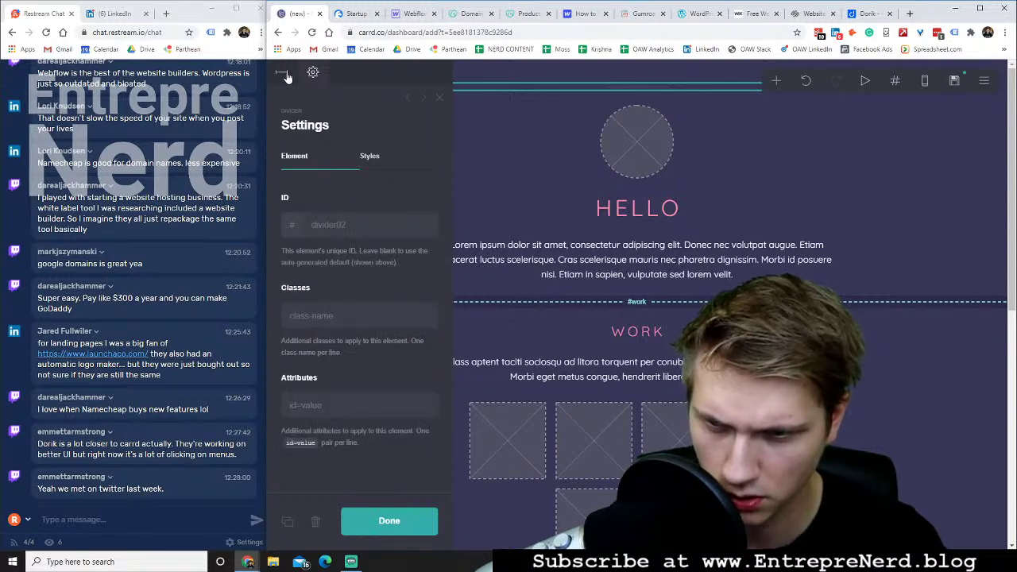
# Check which line styles and alignment options the divider offers
pyautogui.click(313, 73)
pyautogui.click(329, 178)
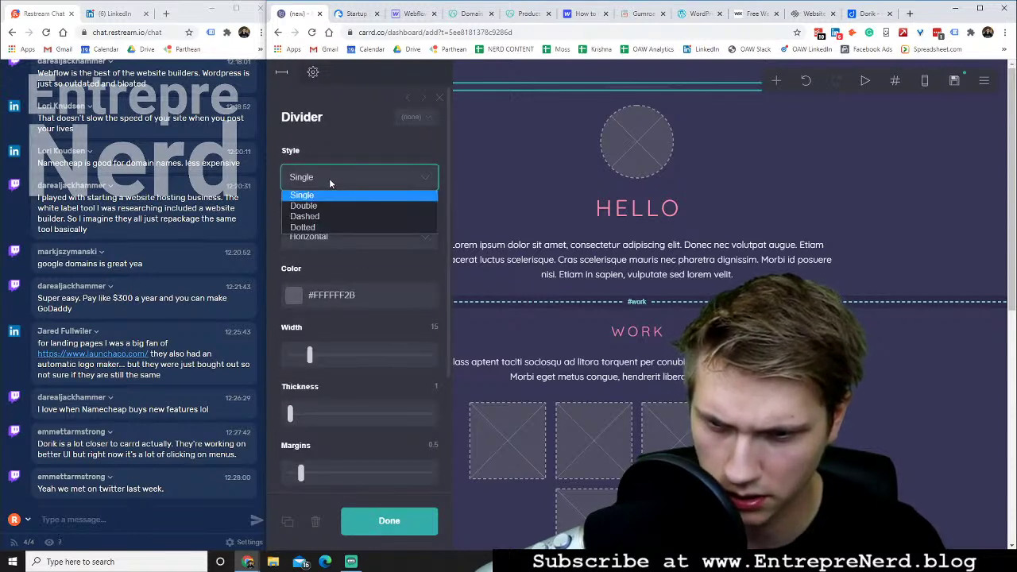
pyautogui.click(338, 141)
pyautogui.scroll(-2, 361, 278)
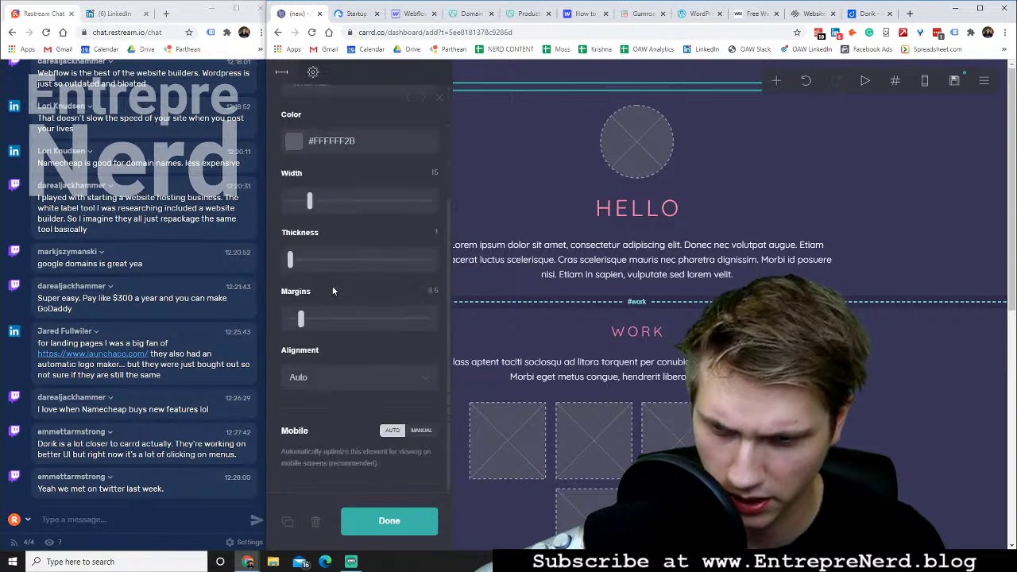
pyautogui.click(313, 376)
pyautogui.click(334, 366)
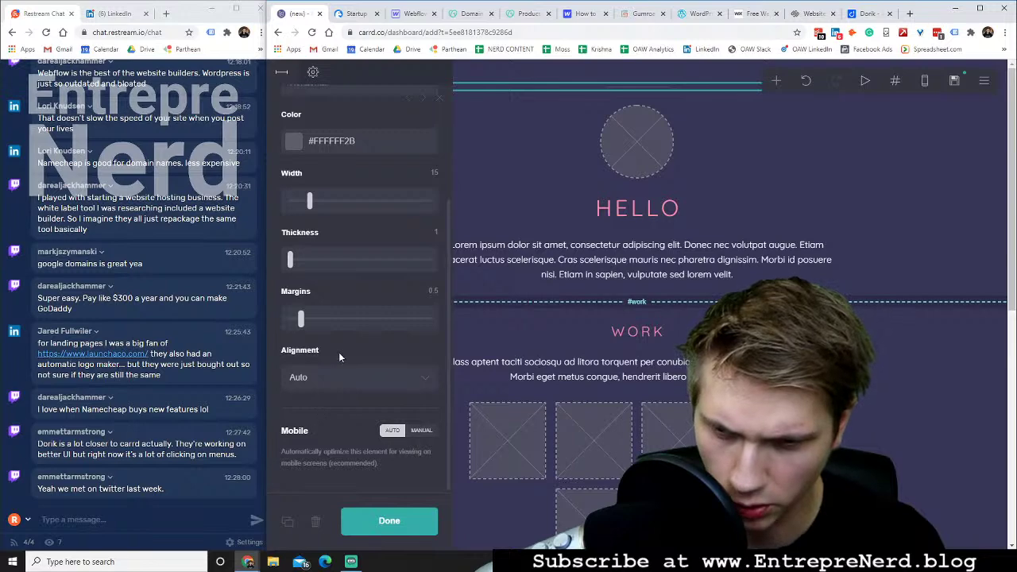
pyautogui.scroll(2, 339, 357)
# Match the divider's color to the page background by reusing the background's color code #363657
pyautogui.click(294, 296)
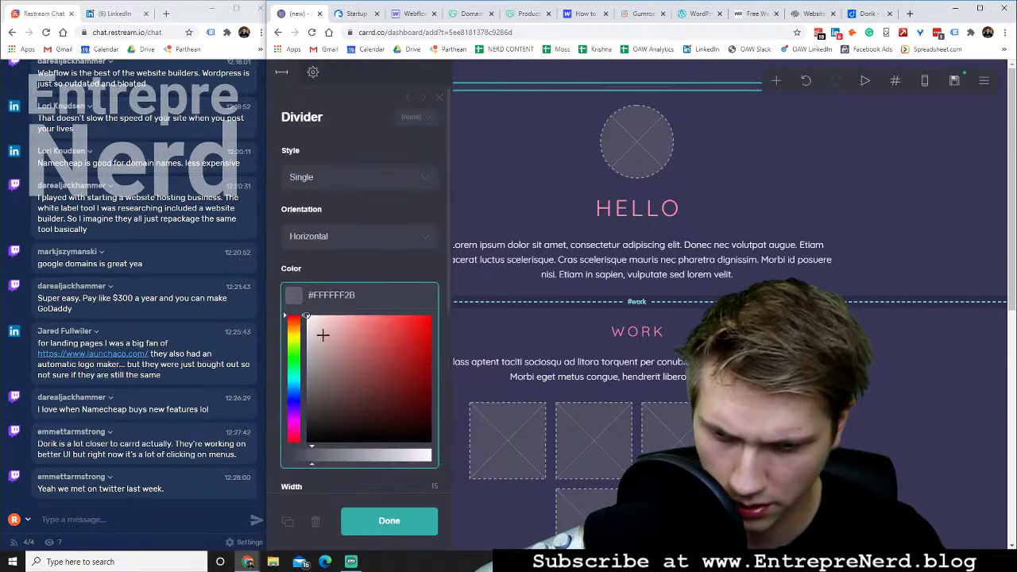
pyautogui.click(656, 172)
pyautogui.click(919, 191)
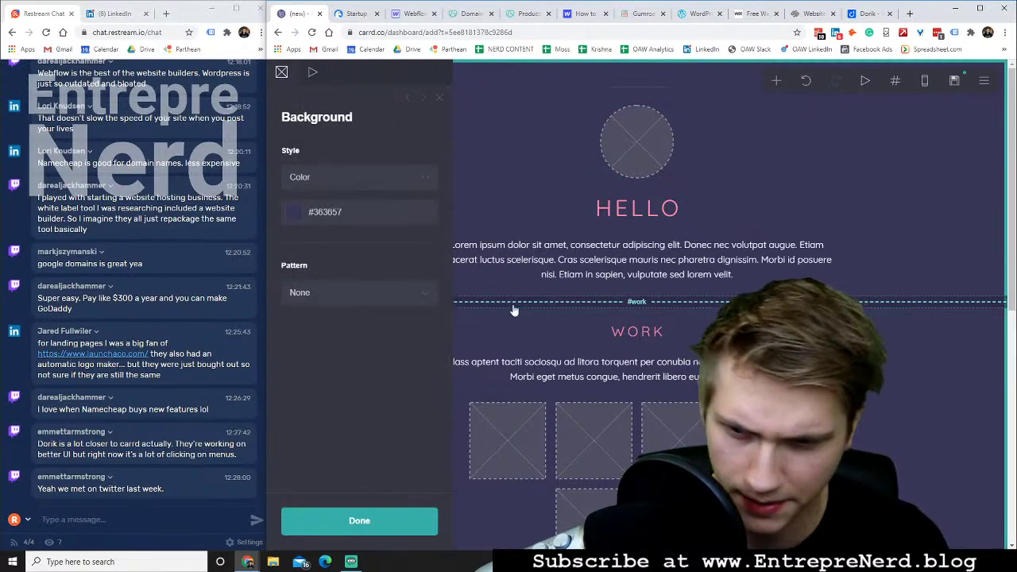
pyautogui.click(364, 216)
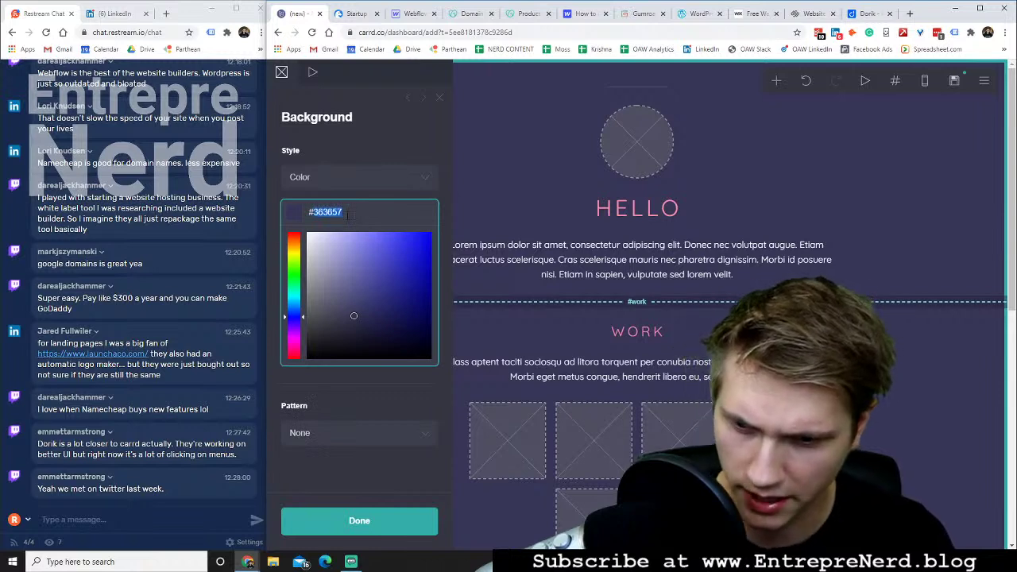
pyautogui.click(617, 89)
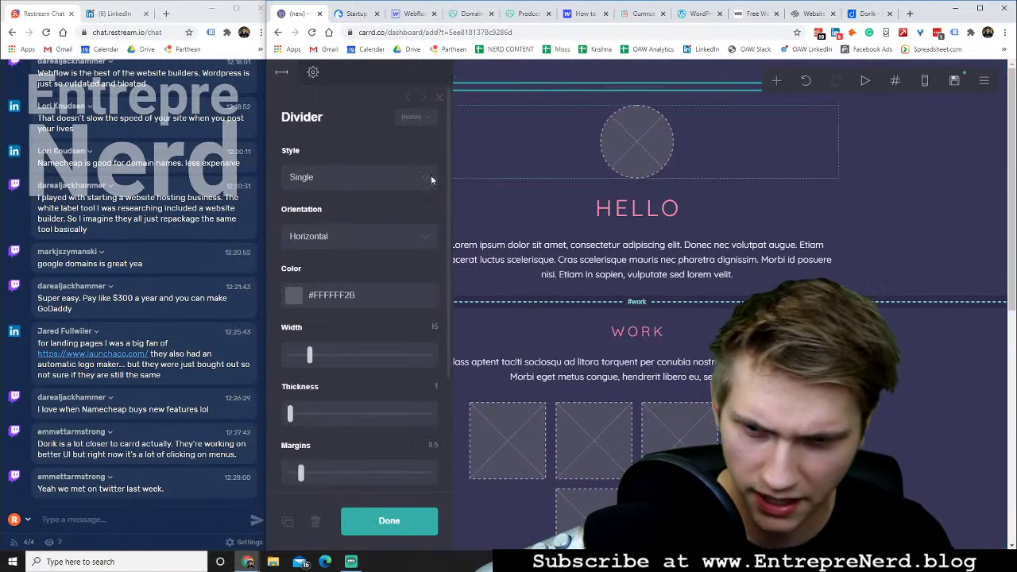
pyautogui.click(295, 296)
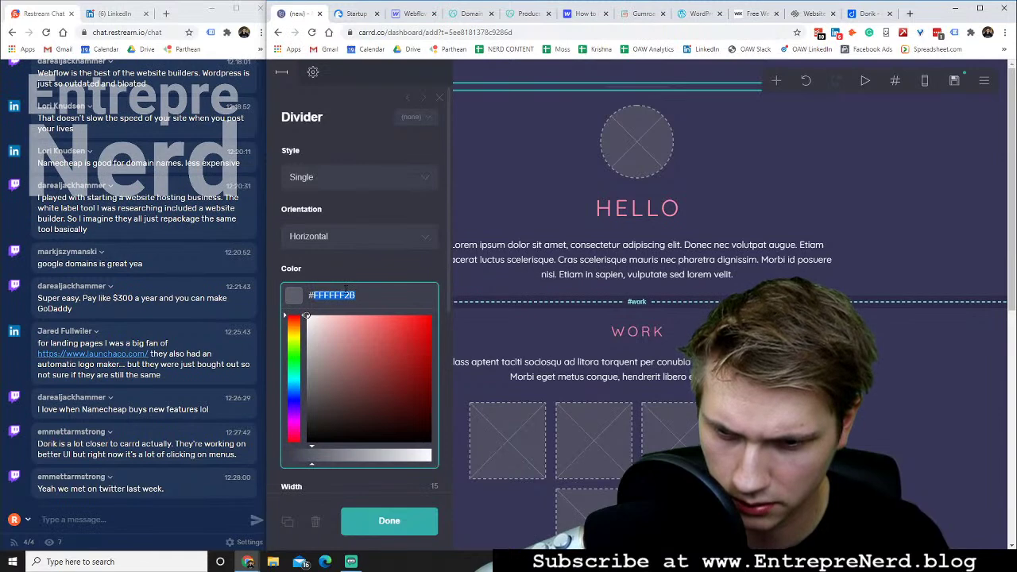
pyautogui.write('363657')
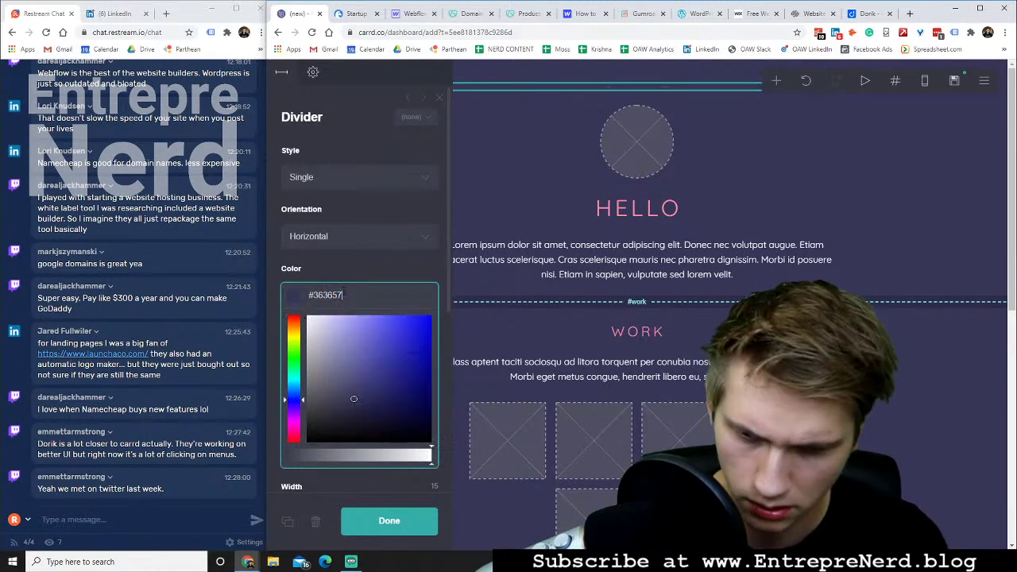
pyautogui.click(389, 525)
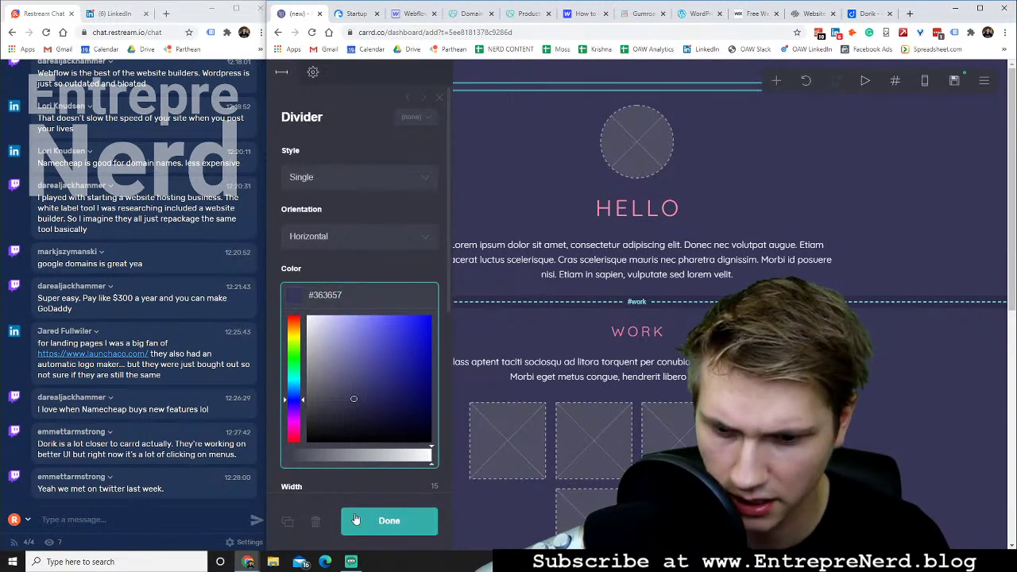
# Set both the width and the thickness of the divider above the circular image to 1
pyautogui.click(637, 89)
pyautogui.click(313, 72)
pyautogui.click(281, 72)
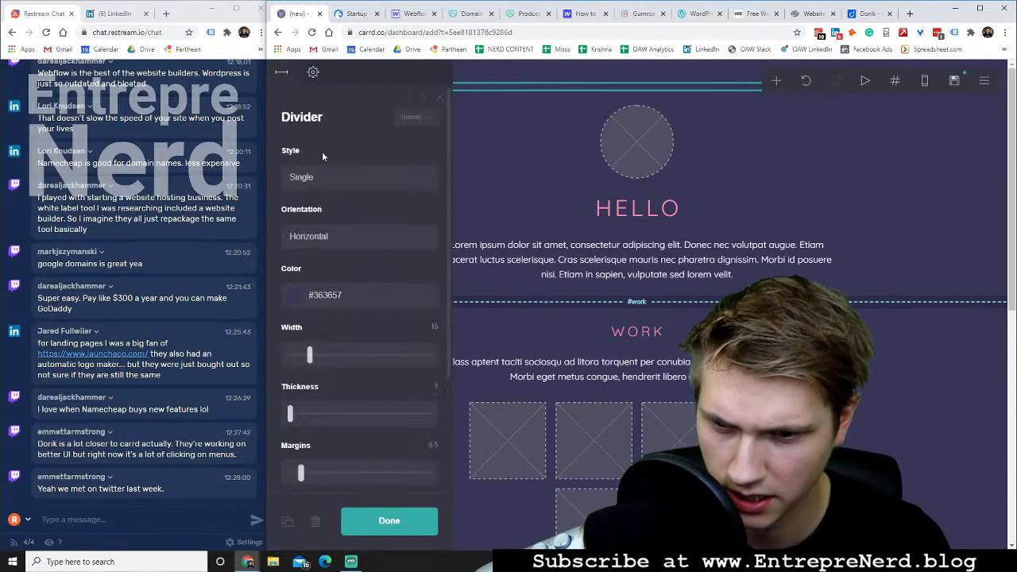
pyautogui.scroll(-1, 330, 277)
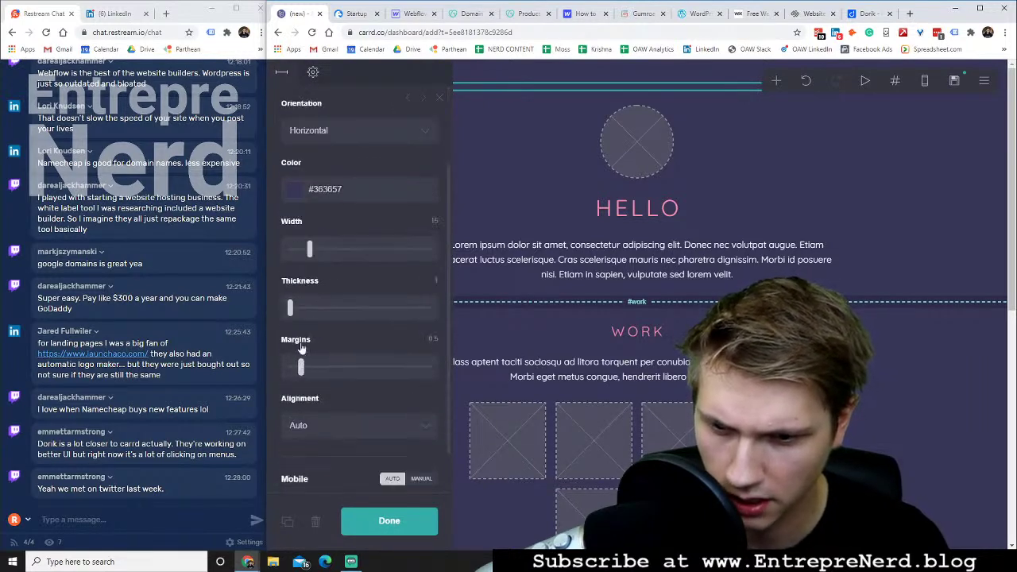
pyautogui.moveTo(290, 308); pyautogui.dragTo(362, 307)
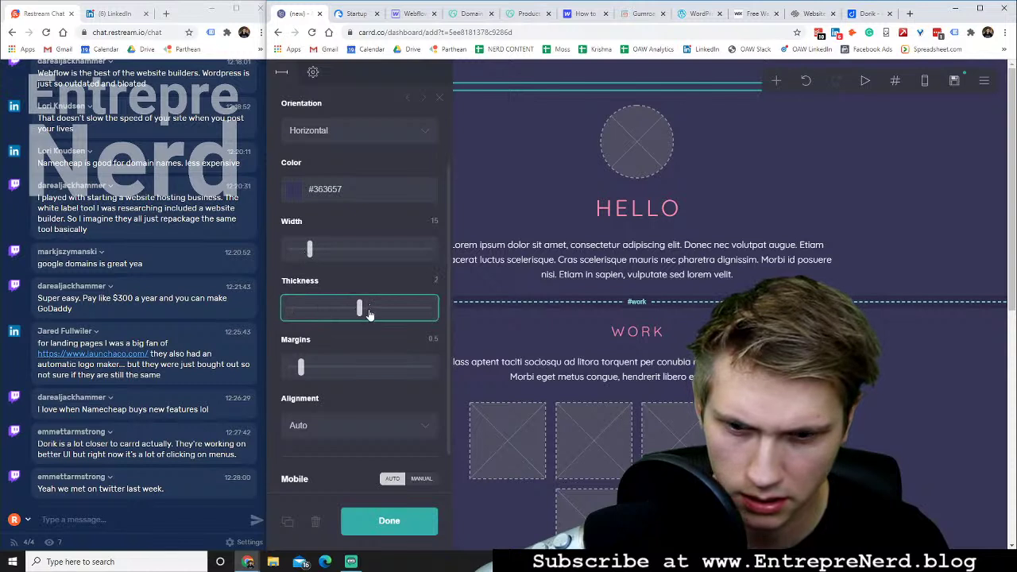
pyautogui.moveTo(310, 251); pyautogui.dragTo(374, 254)
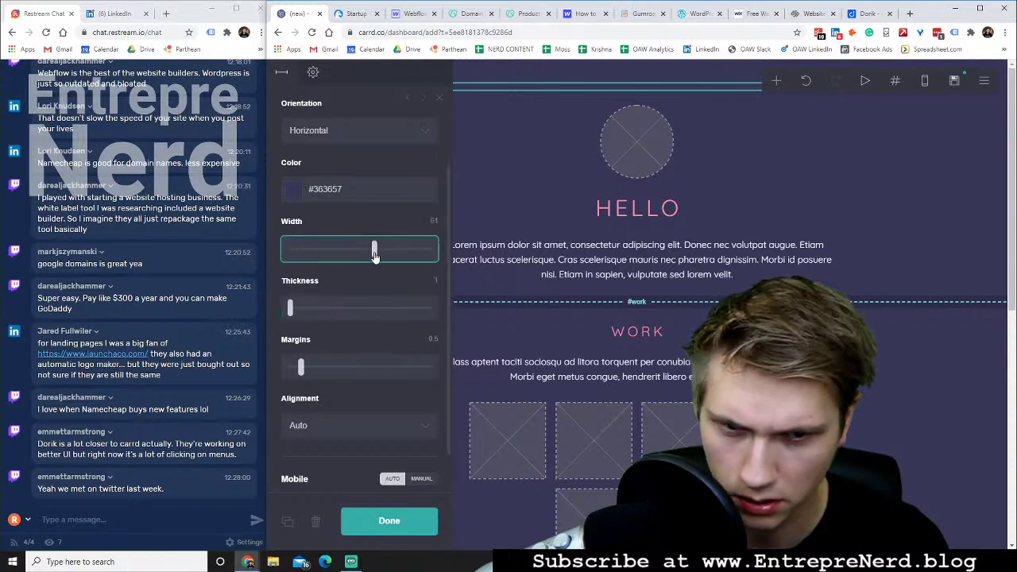
pyautogui.scroll(1, 329, 246)
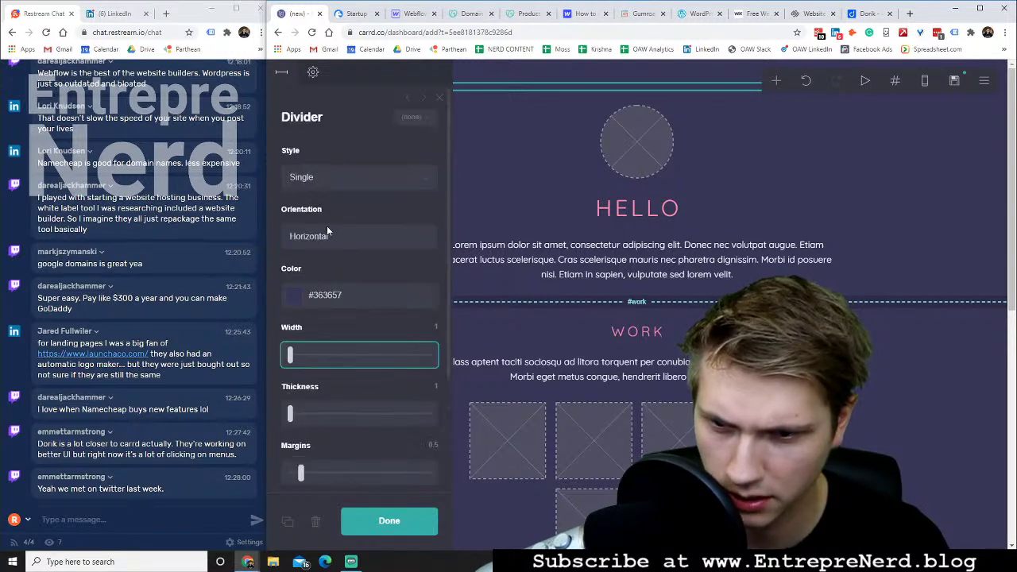
# Increase the divider's margins to add more empty space above the circular image
pyautogui.click(327, 176)
pyautogui.click(327, 171)
pyautogui.scroll(-2, 368, 314)
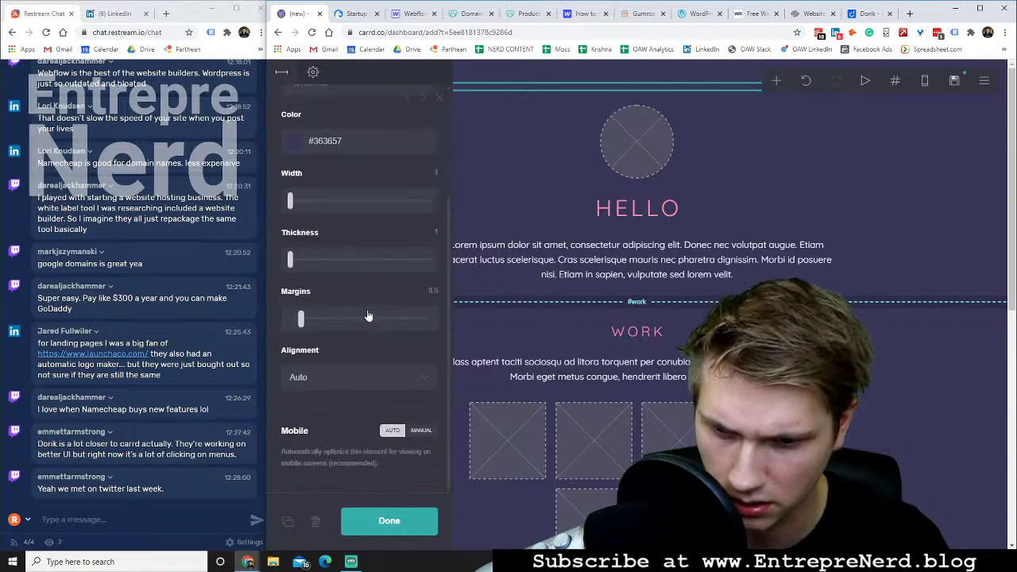
pyautogui.click(305, 377)
pyautogui.click(314, 370)
pyautogui.moveTo(301, 318); pyautogui.dragTo(429, 319)
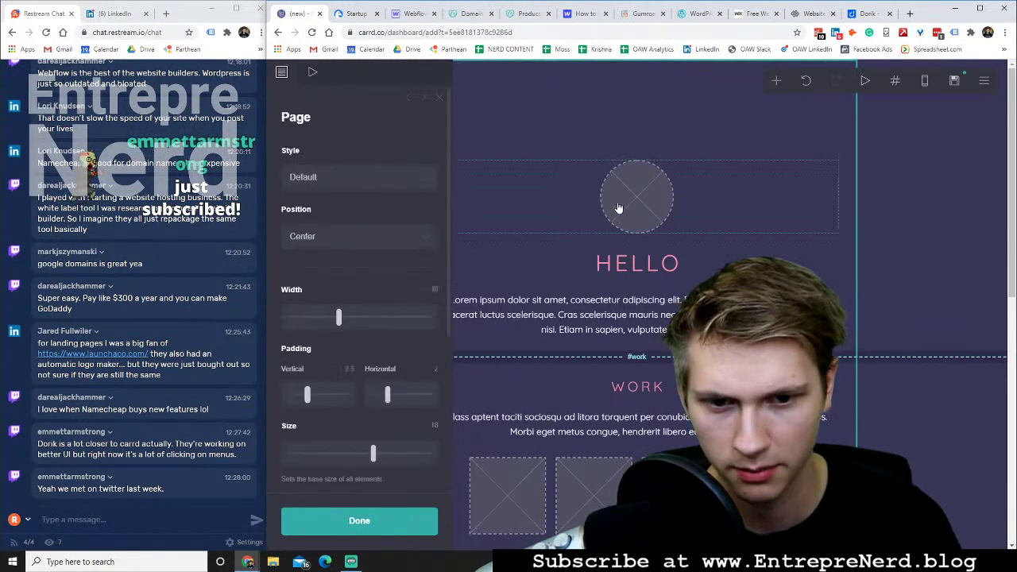
# Upload the photo "smol prof pic sq" from the Pics of me folder into the circular image above the Hello heading
pyautogui.click(535, 204)
pyautogui.click(276, 73)
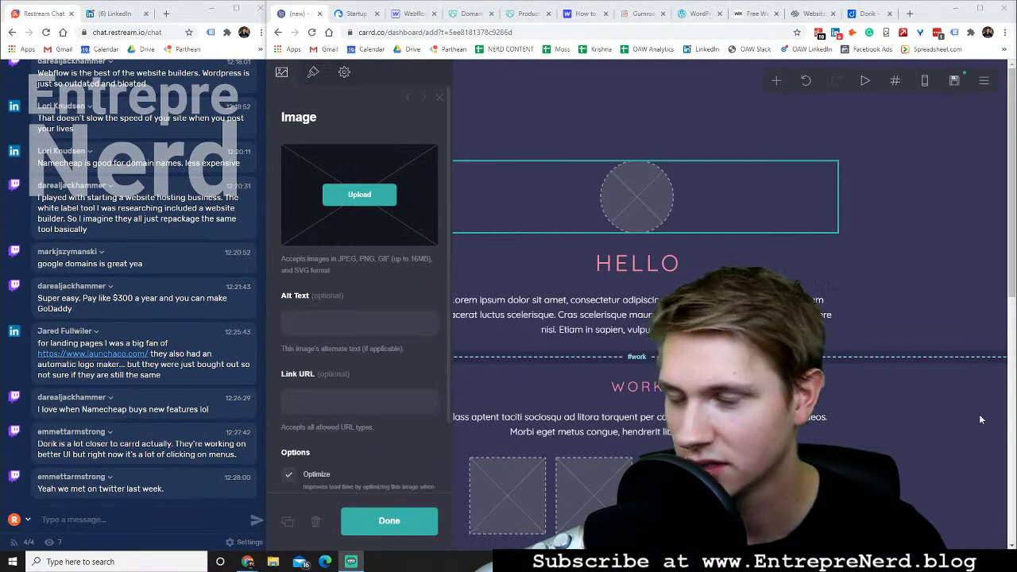
pyautogui.click(367, 195)
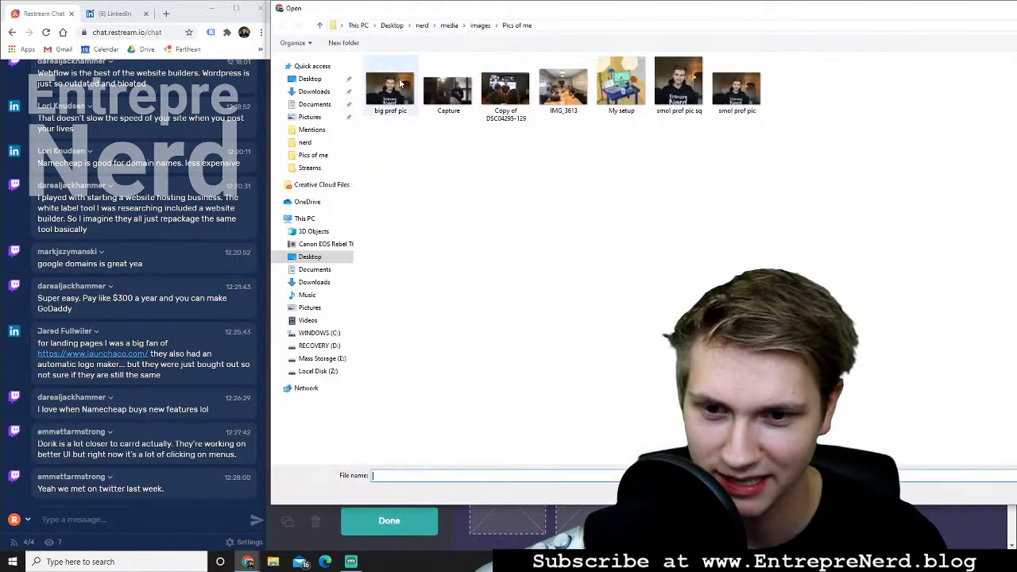
pyautogui.click(401, 84)
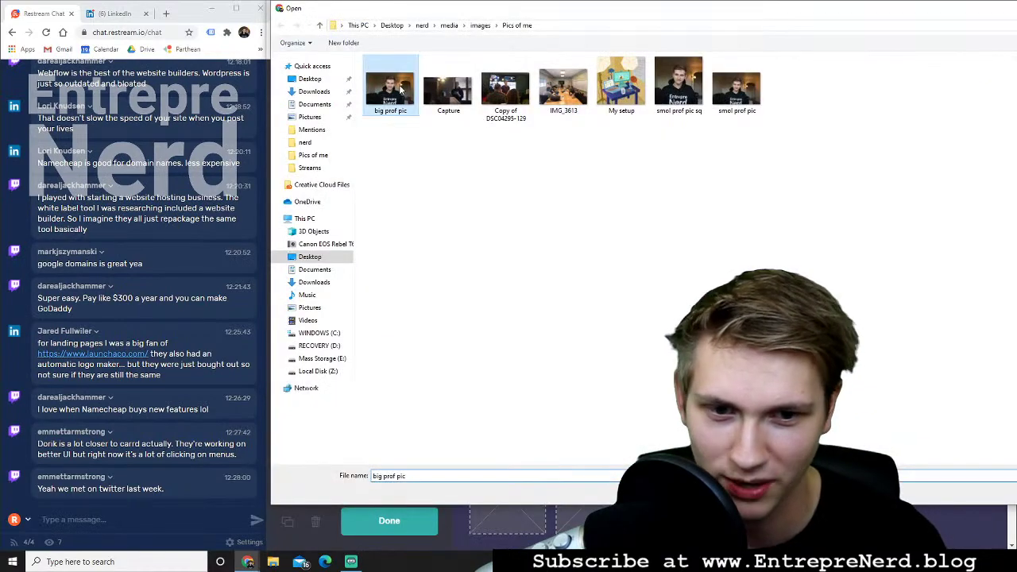
pyautogui.doubleClick(677, 86)
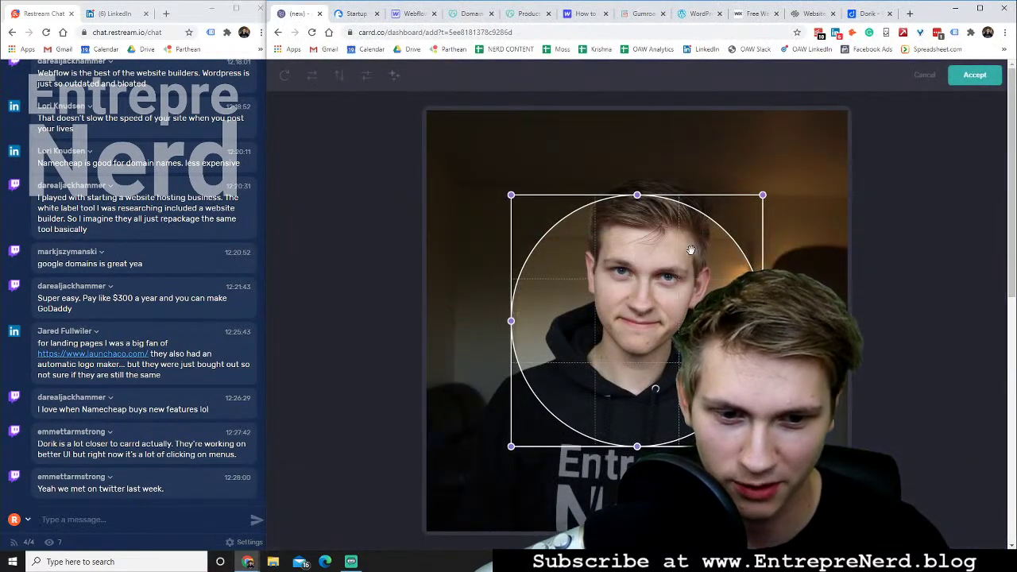
# Enlarge the circular crop to span the whole photo and accept it
pyautogui.moveTo(508, 195); pyautogui.dragTo(381, 96)
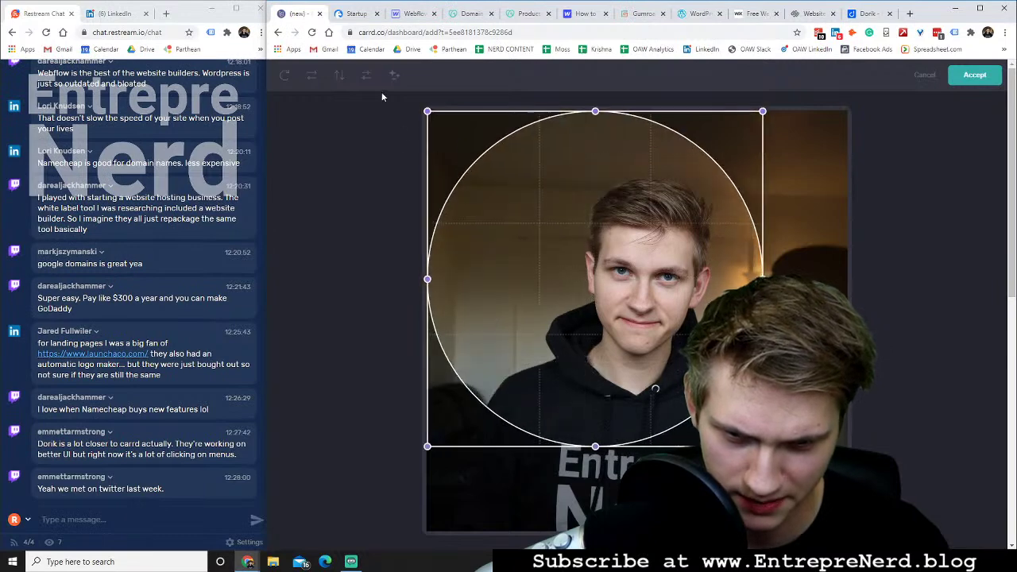
pyautogui.moveTo(763, 447); pyautogui.dragTo(934, 442)
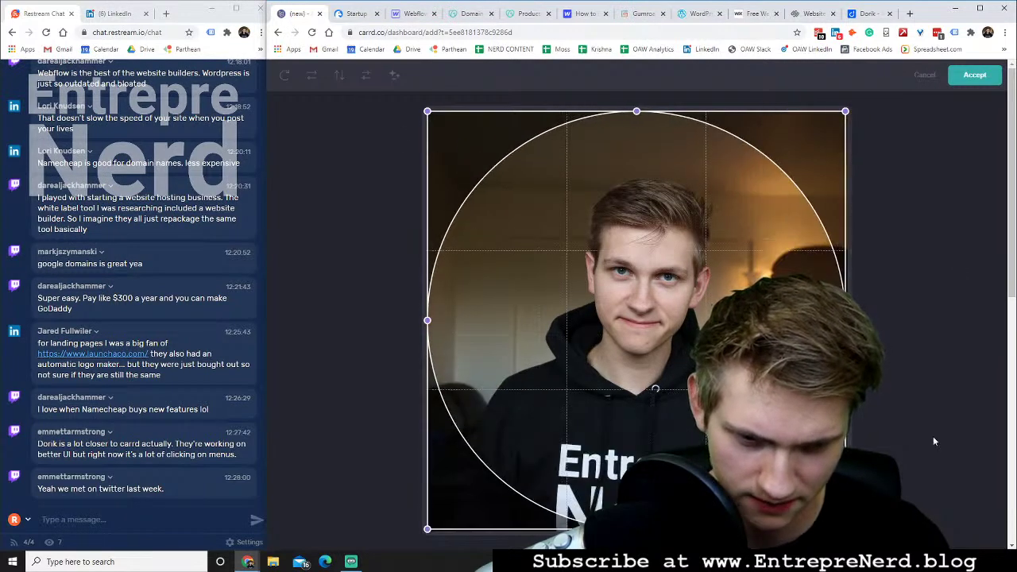
pyautogui.click(974, 75)
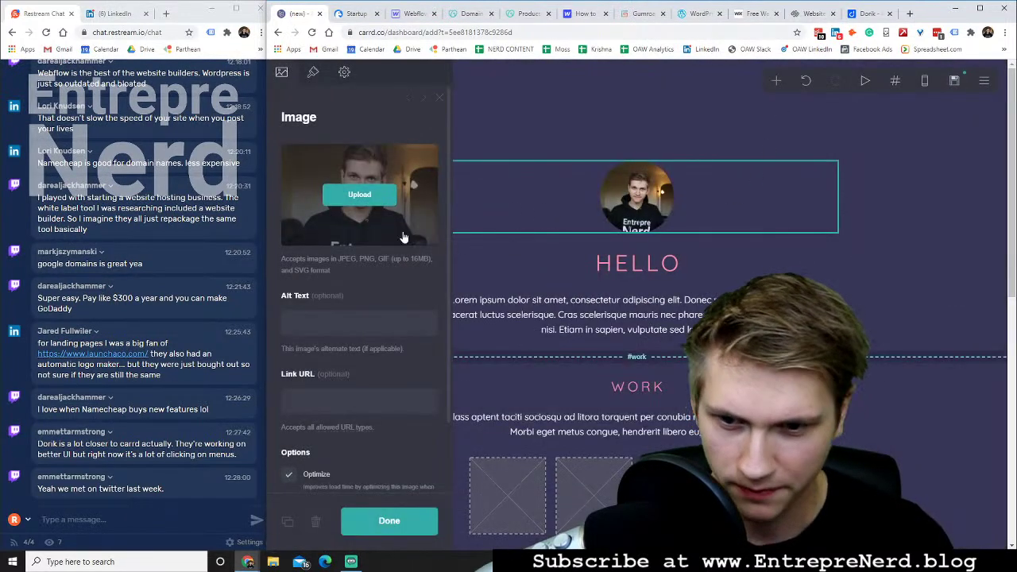
# Set the circular profile image's width to Auto and its scale to 13%
pyautogui.click(313, 74)
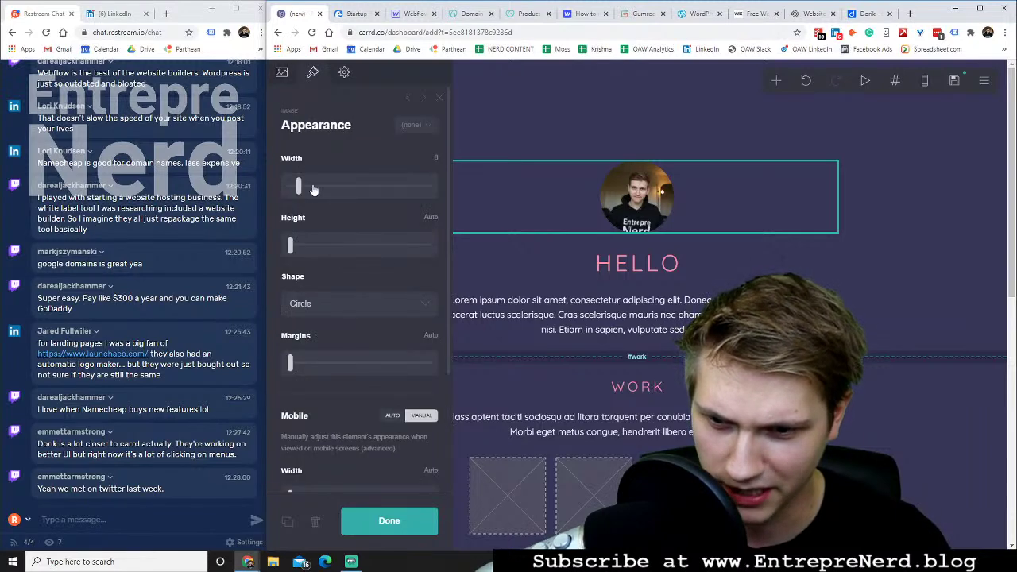
pyautogui.moveTo(291, 247); pyautogui.dragTo(330, 245)
pyautogui.moveTo(300, 187)
pyautogui.mouseDown()
pyautogui.moveTo(390, 189)
pyautogui.moveTo(290, 187)
pyautogui.mouseUp()
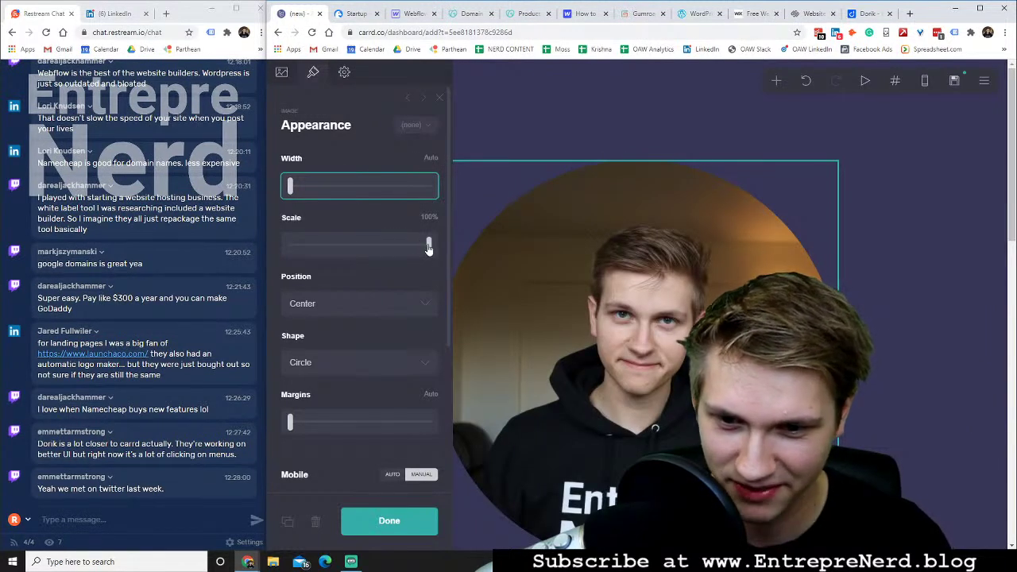
pyautogui.moveTo(427, 248); pyautogui.dragTo(308, 245)
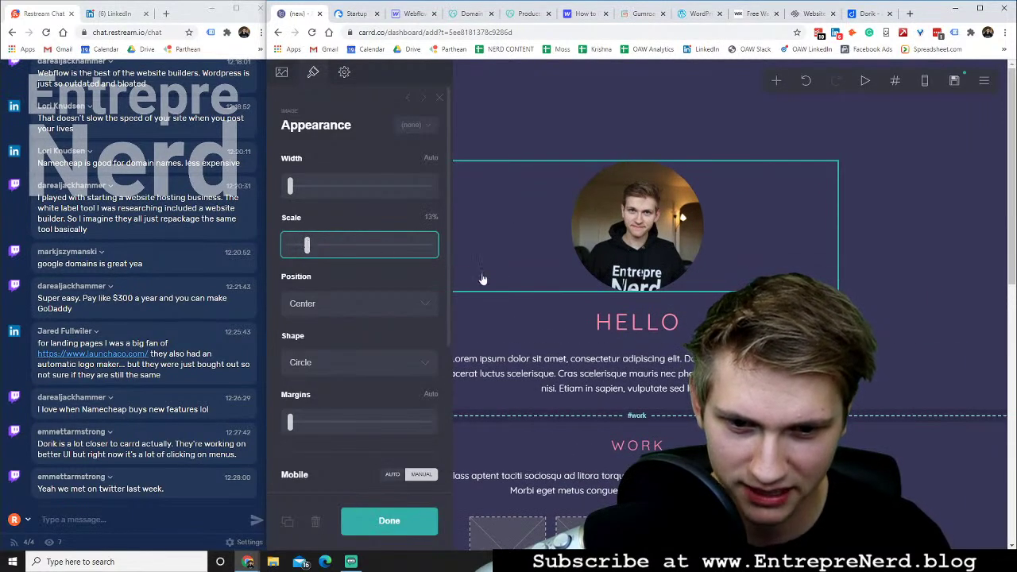
pyautogui.click(496, 298)
# Replace the Hello heading below the profile image with "EntrepreNerd"
pyautogui.scroll(-2, 842, 275)
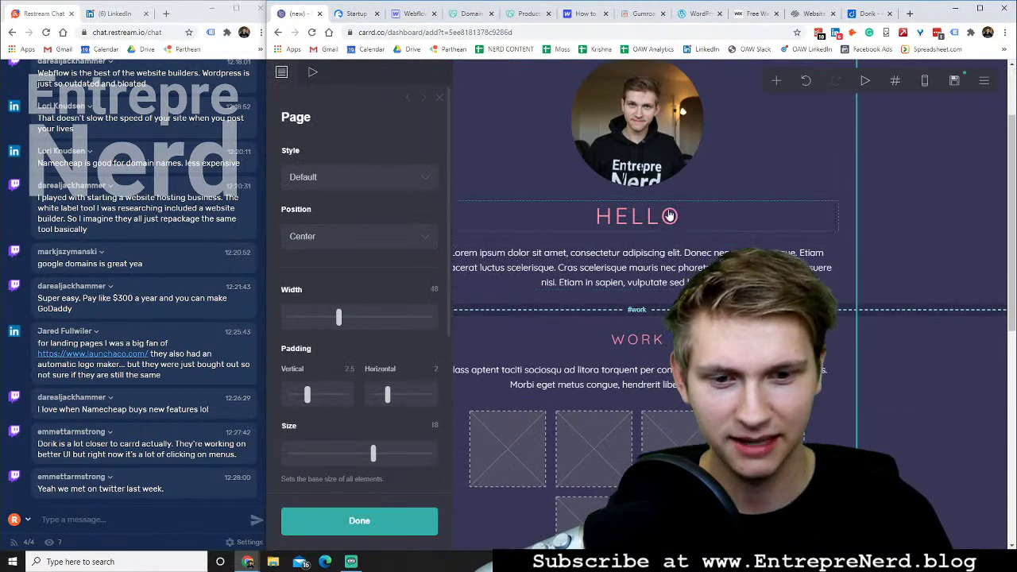
pyautogui.click(562, 227)
pyautogui.press('Escape')
pyautogui.click(563, 230)
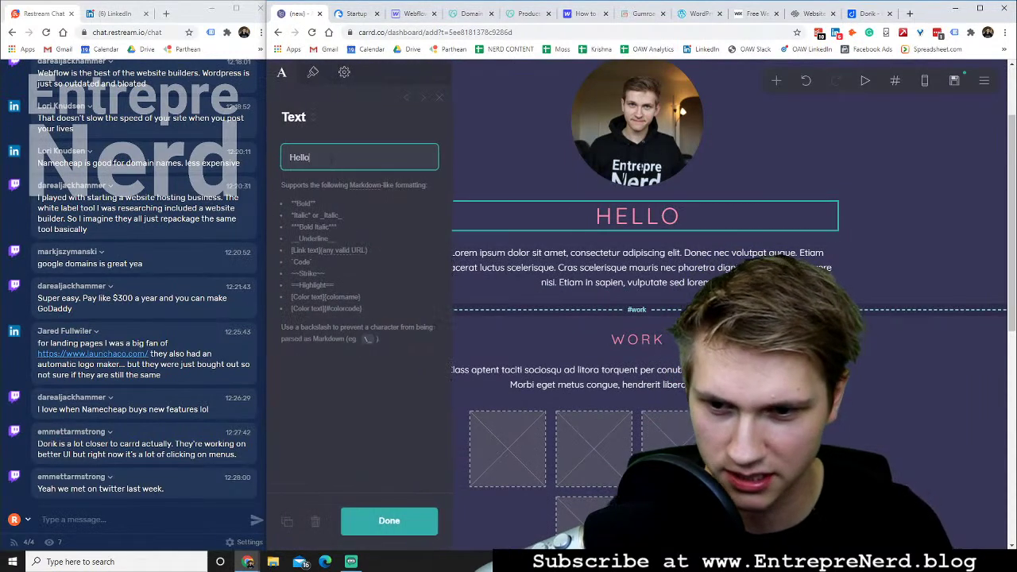
pyautogui.doubleClick(330, 158)
pyautogui.write('EntrepreNerd')
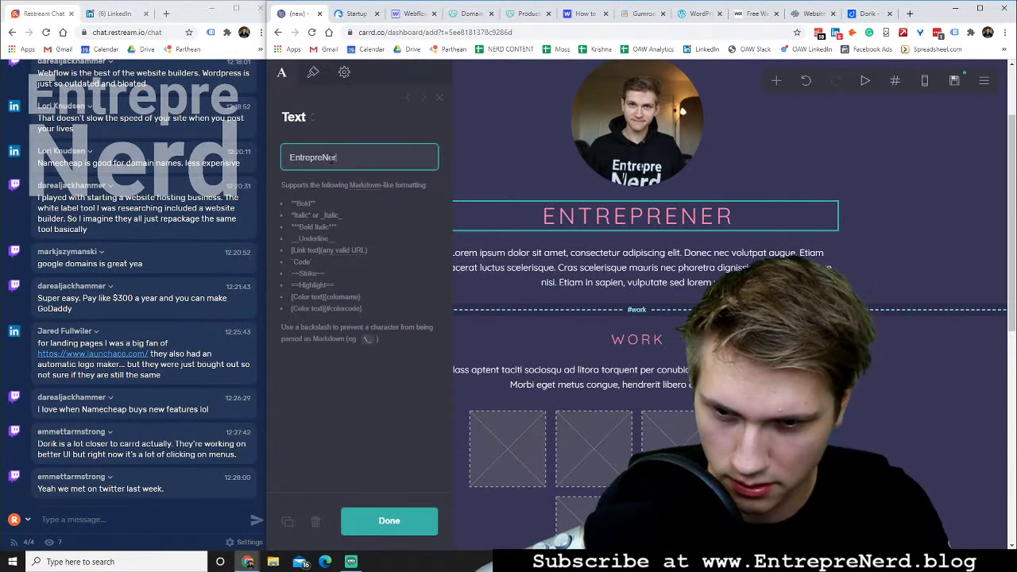
# Replace the paragraph below the EntrepreNerd heading with "A live stream where we build a new little business, side hustle, or project every week"
pyautogui.click(594, 278)
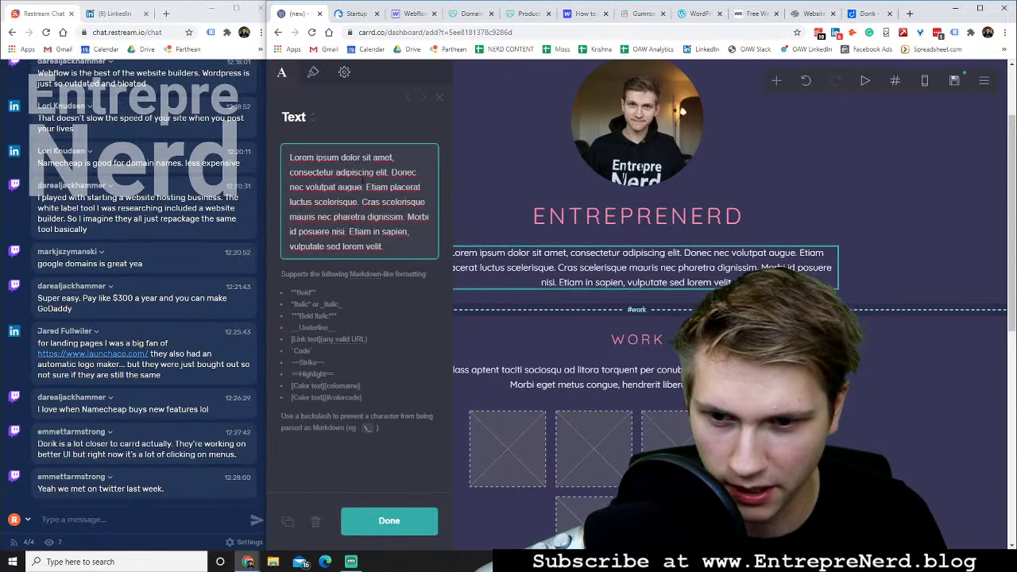
pyautogui.tripleClick(361, 181)
pyautogui.write('A live sre')
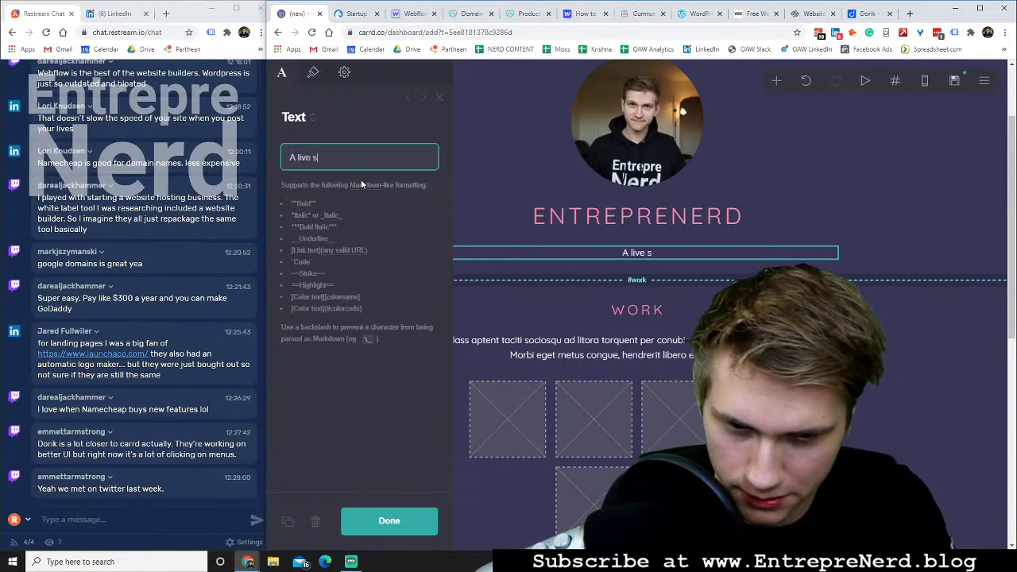
pyautogui.press('BackSpace')
pyautogui.press('BackSpace')
pyautogui.write('tream')
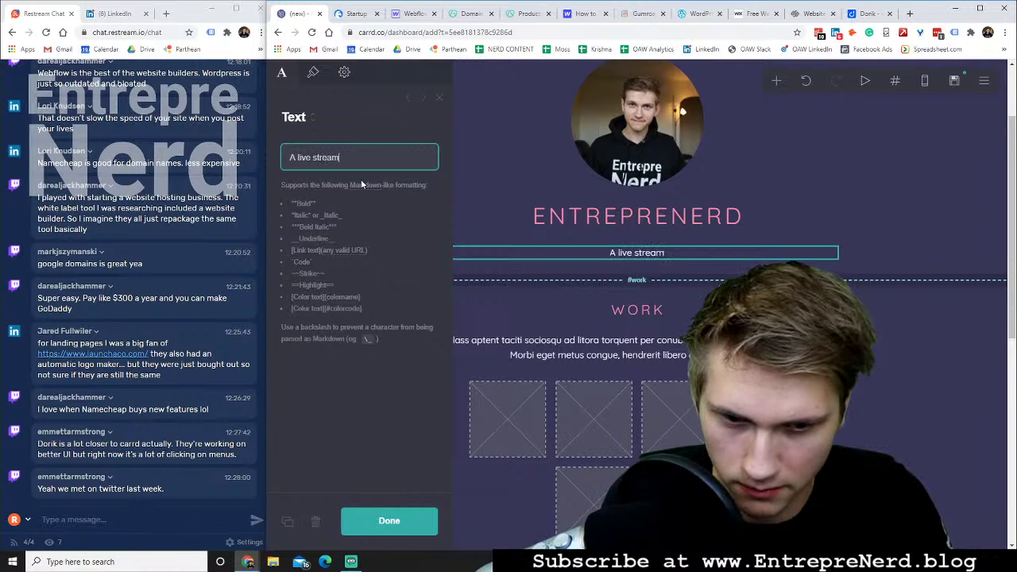
pyautogui.write(' where we build')
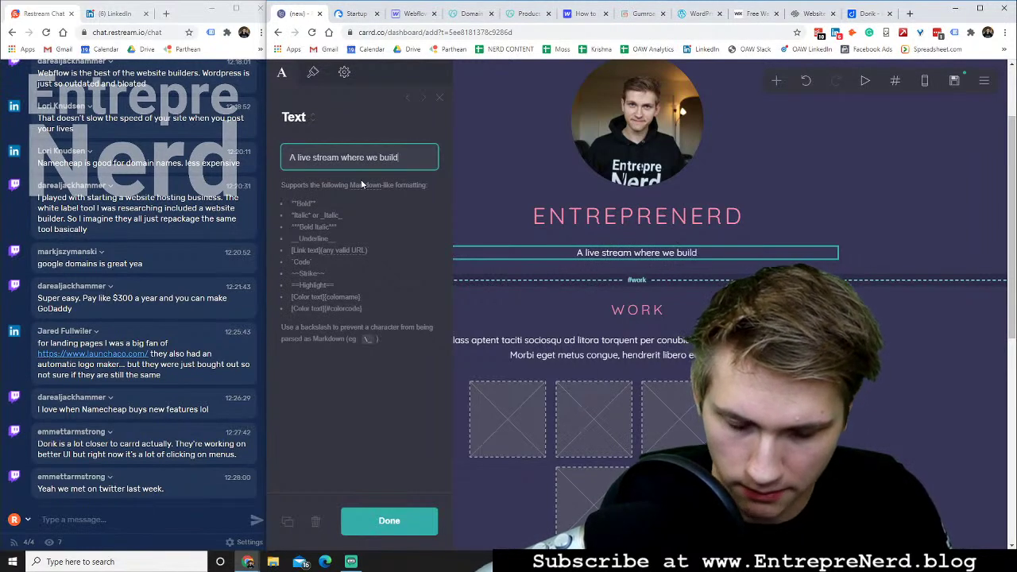
pyautogui.write(' a new littl')
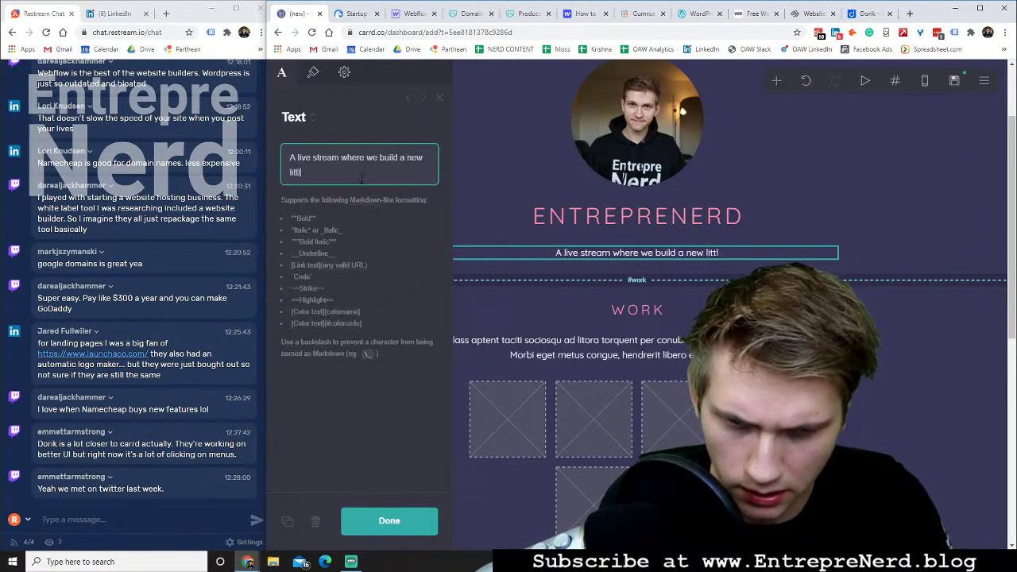
pyautogui.write('e business, side')
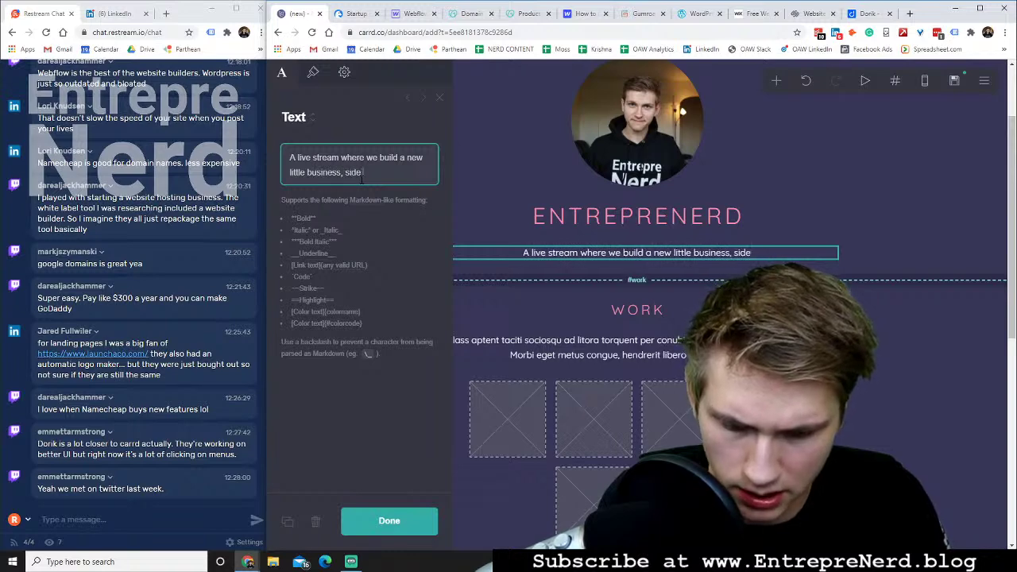
pyautogui.write(' hustle, or project every week')
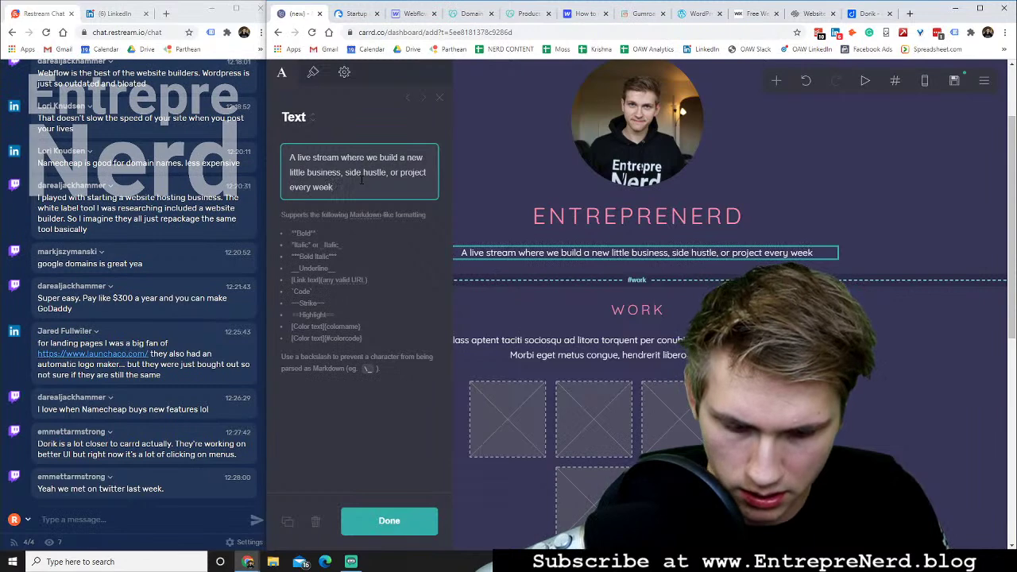
# Add a second line "Right in front of your face." to the intro paragraph and end its first line with " -"
pyautogui.press('Return')
pyautogui.write('Ri')
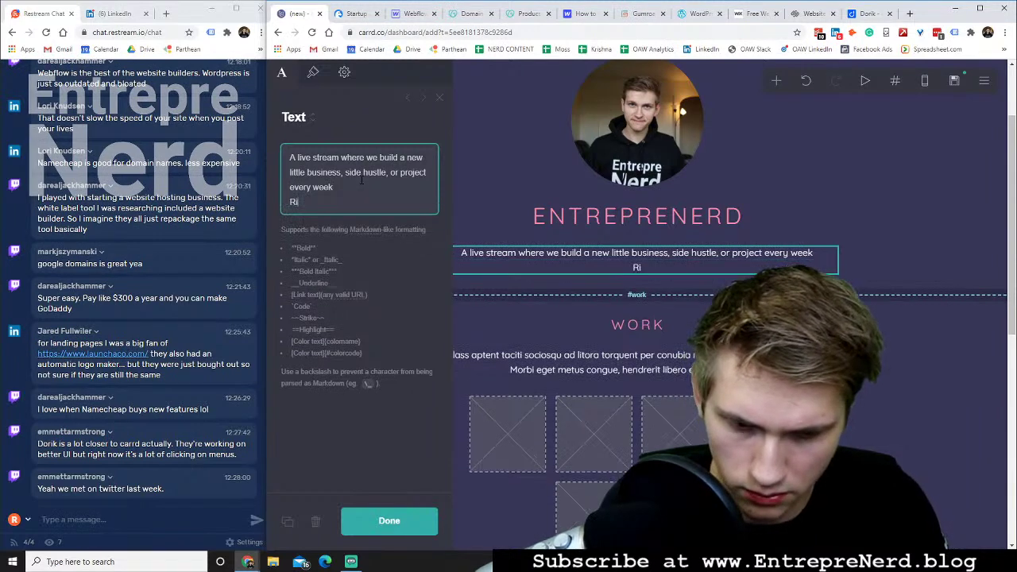
pyautogui.write('ght in front of you')
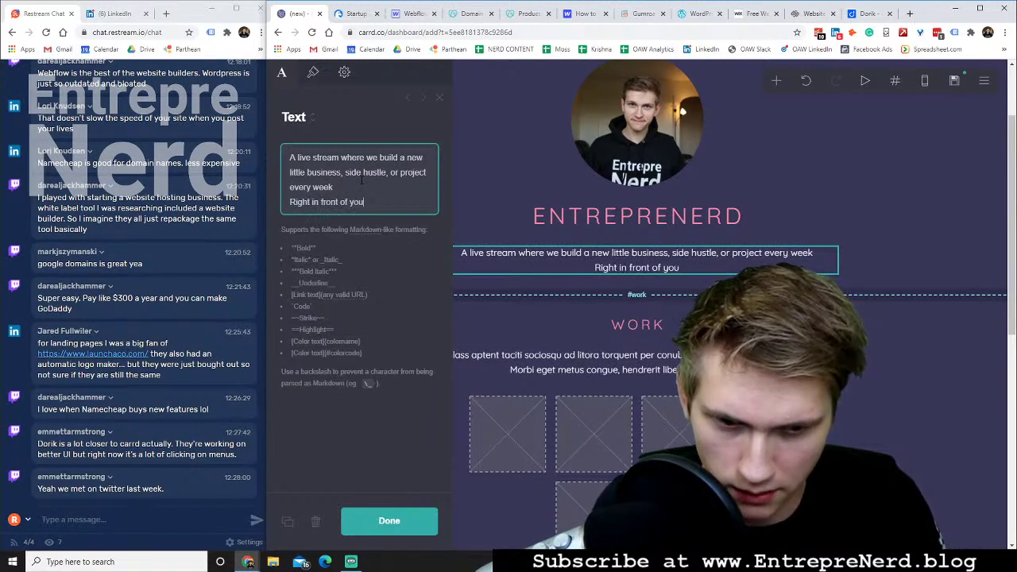
pyautogui.write('r face,')
pyautogui.press('BackSpace')
pyautogui.write('.')
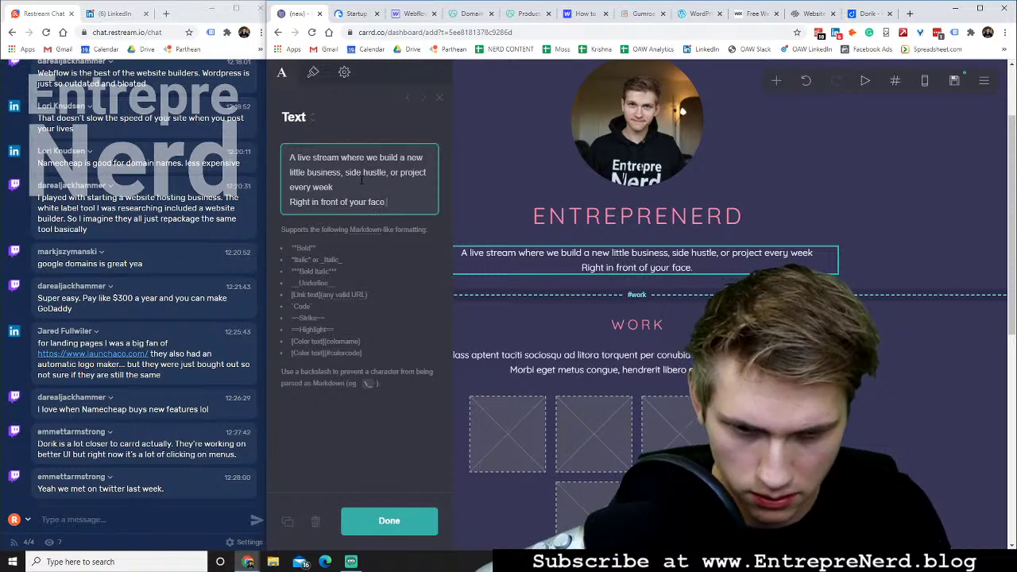
pyautogui.write(' -')
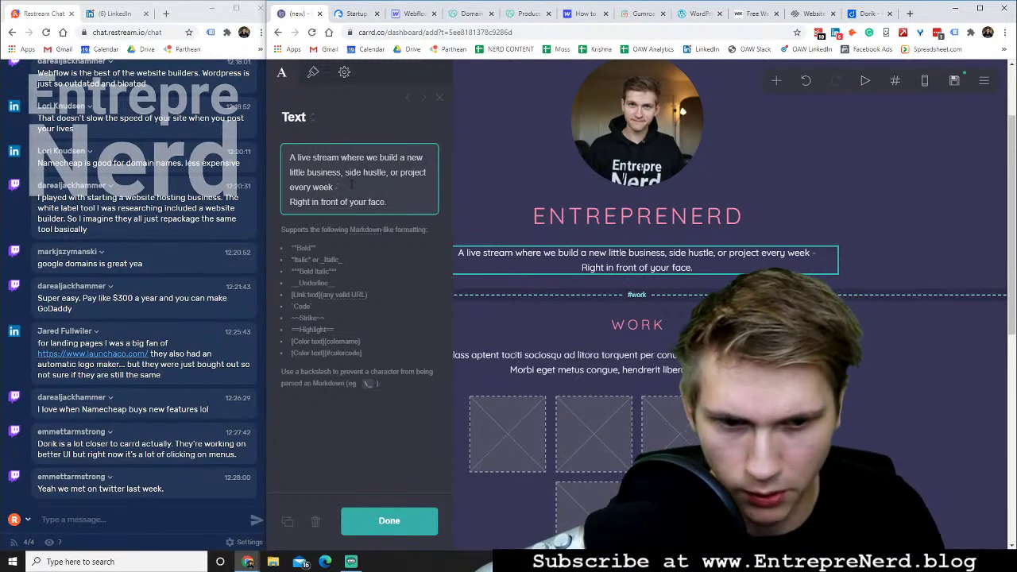
# Delete the #work section break between the intro paragraph and the Work heading
pyautogui.click(577, 321)
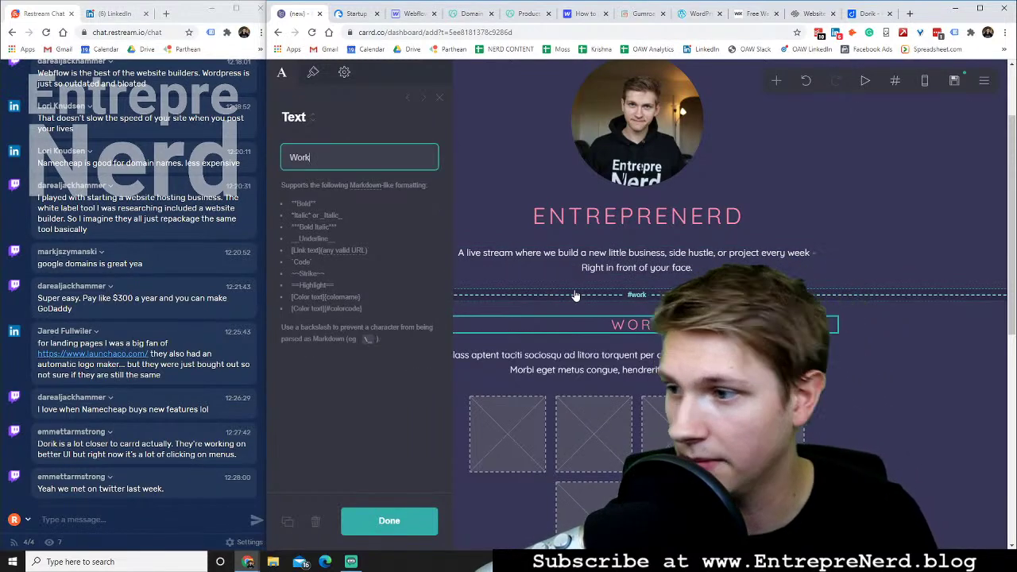
pyautogui.click(408, 524)
pyautogui.click(617, 295)
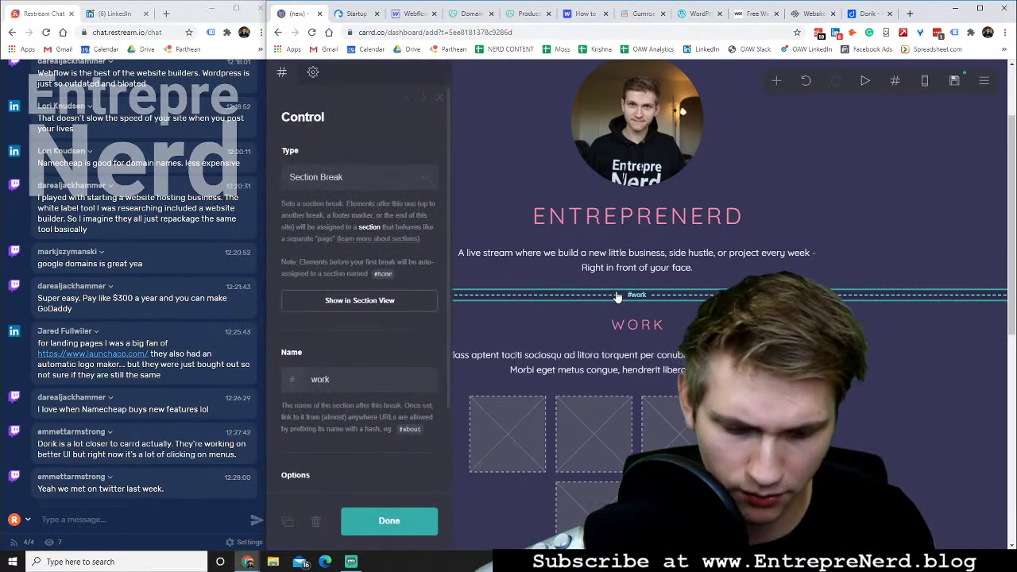
pyautogui.click(316, 521)
# Review the remaining sections of the page and delete the #contact section break
pyautogui.scroll(-5, 599, 193)
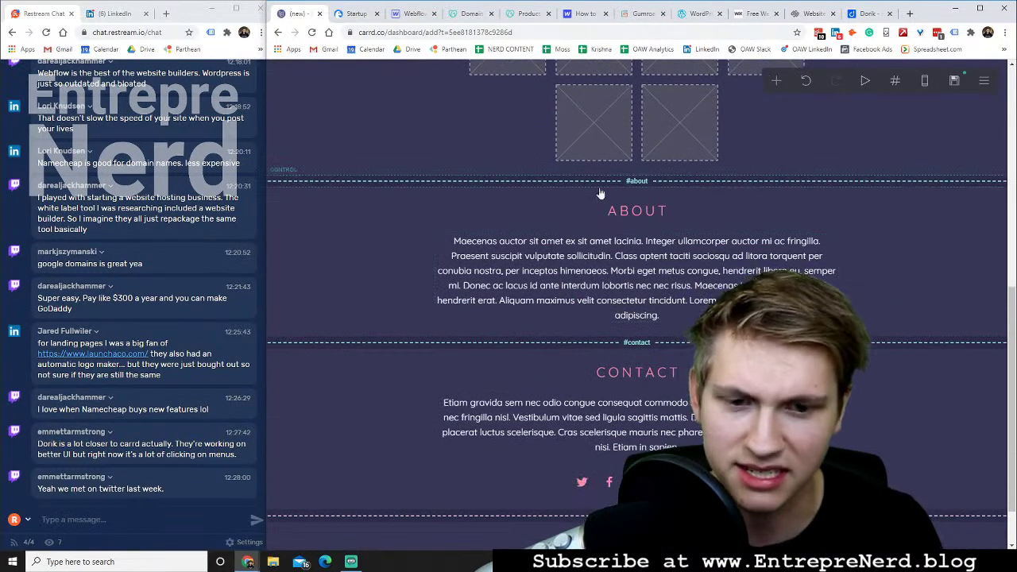
pyautogui.scroll(5, 621, 413)
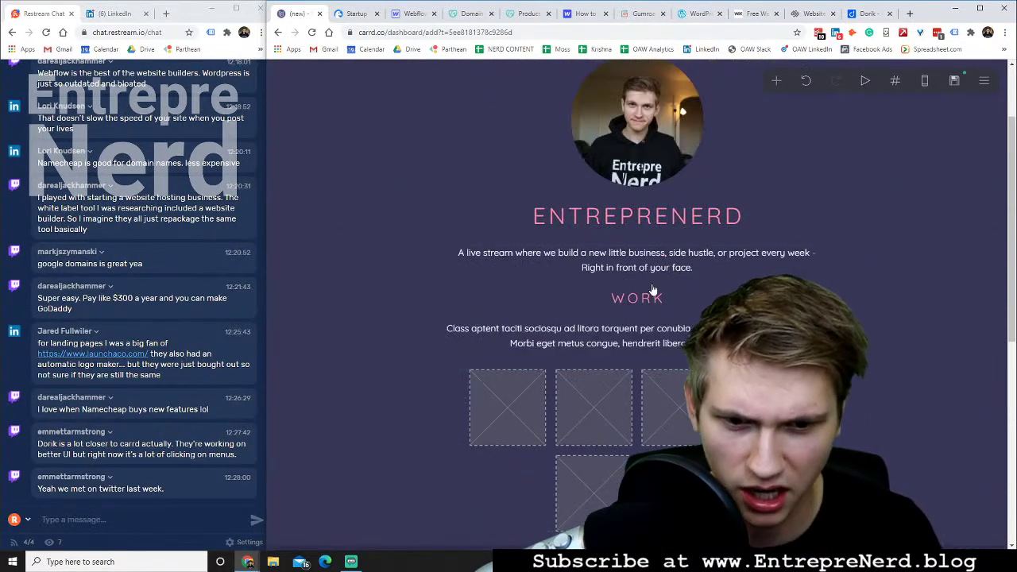
pyautogui.scroll(-2, 813, 192)
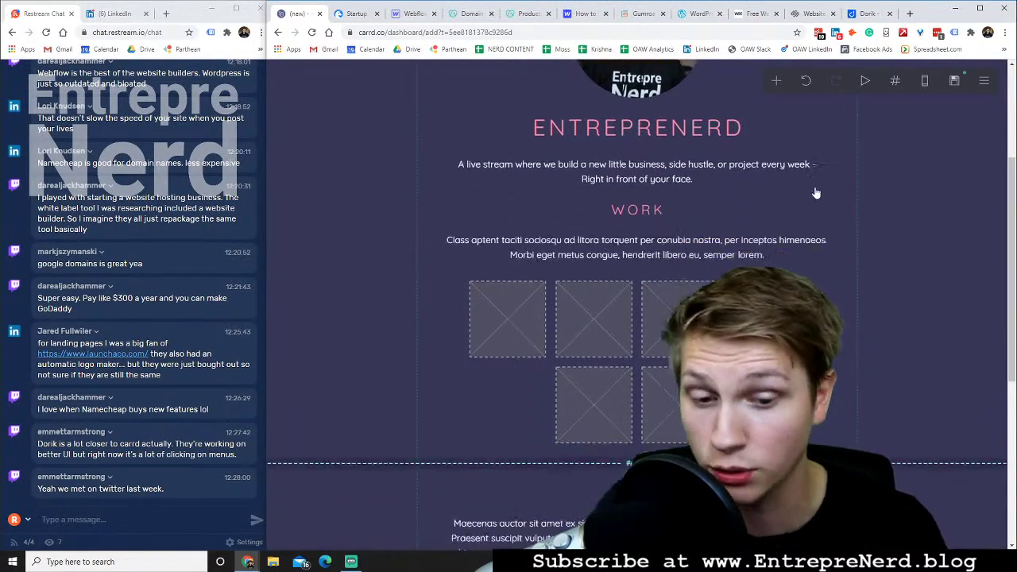
pyautogui.scroll(-4, 811, 195)
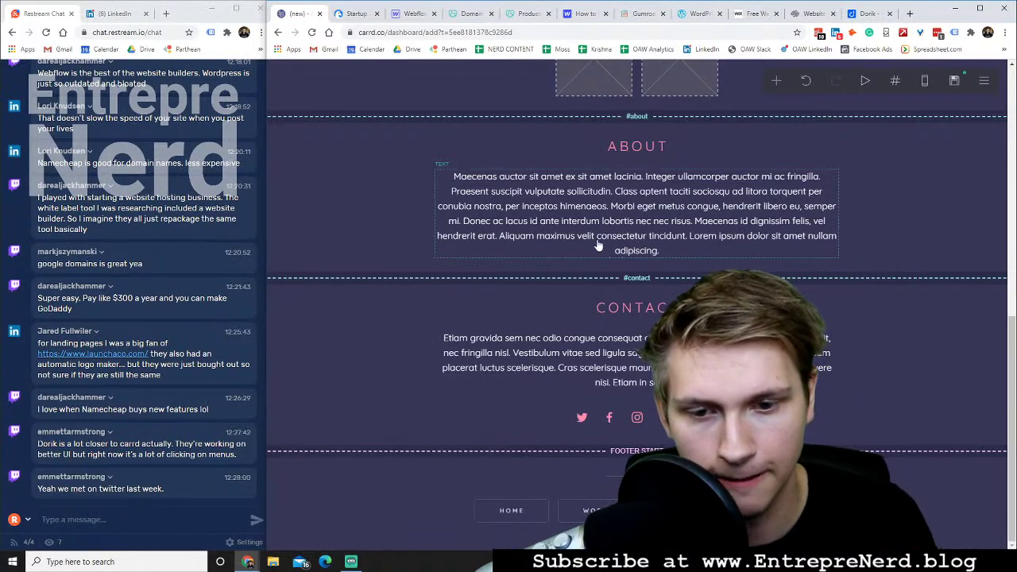
pyautogui.scroll(1, 580, 208)
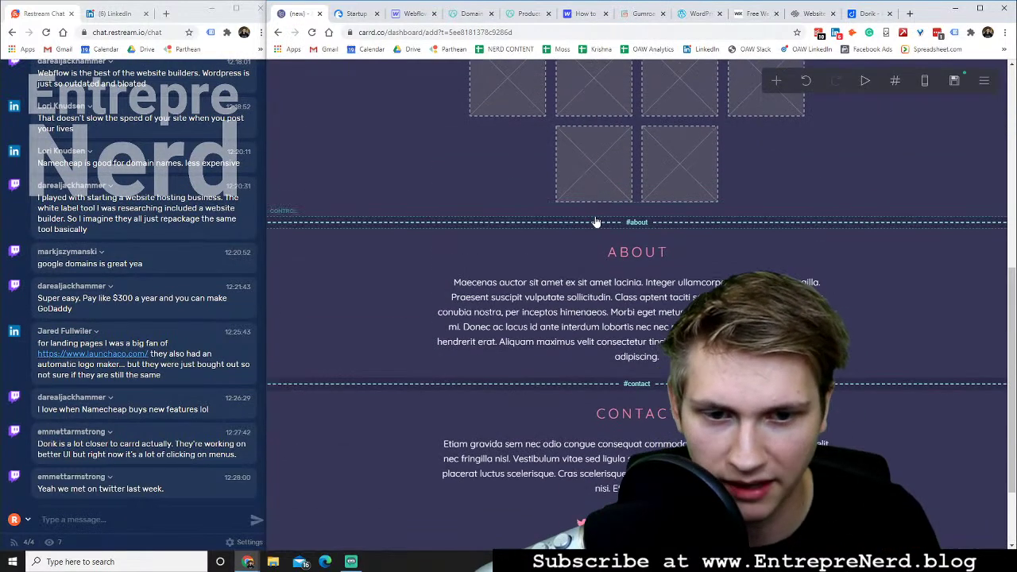
pyautogui.click(535, 387)
pyautogui.click(329, 517)
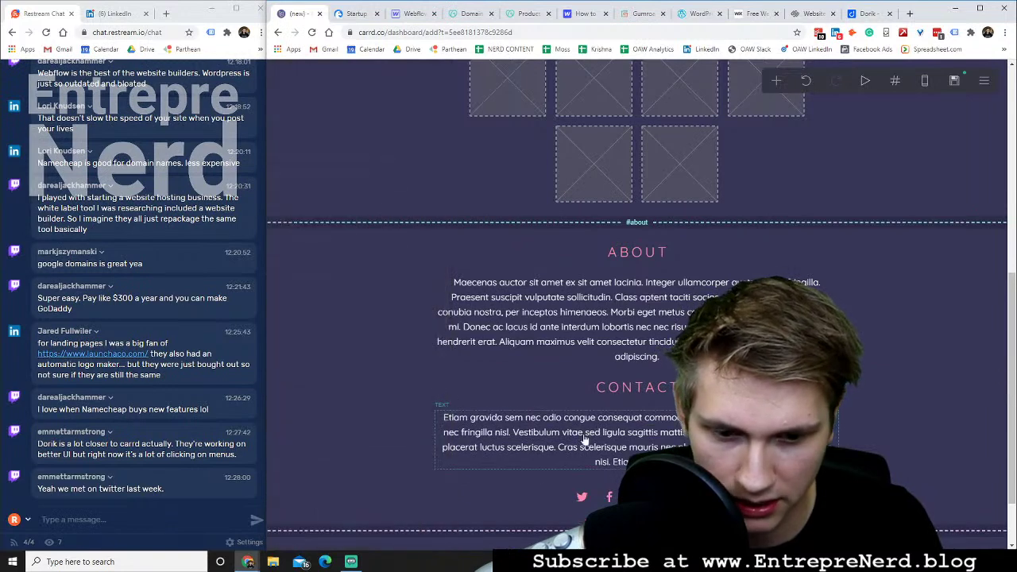
# Delete the Contact section's paragraph and heading, along with the placeholder paragraph under the About heading
pyautogui.click(524, 445)
pyautogui.click(321, 525)
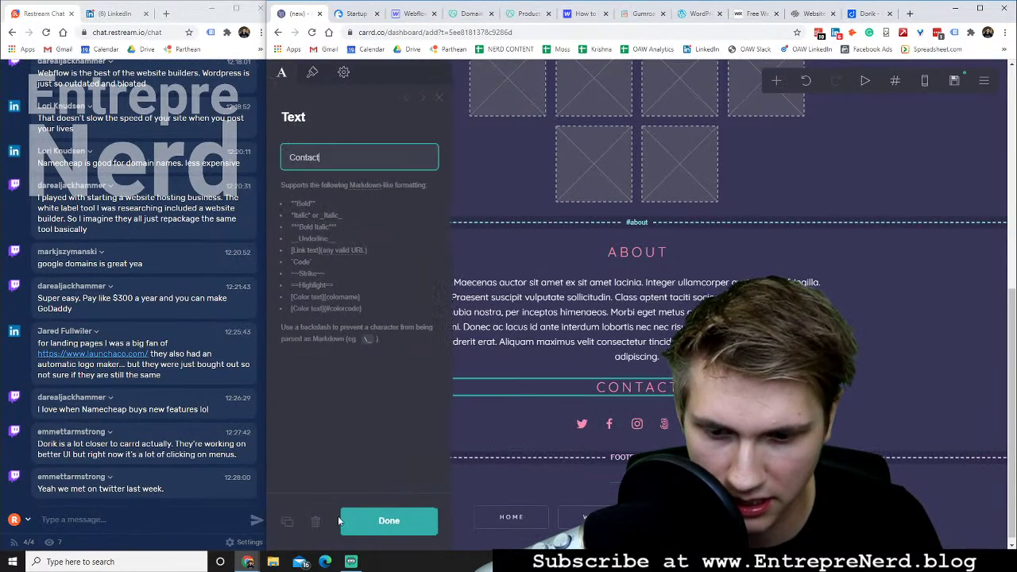
pyautogui.click(322, 526)
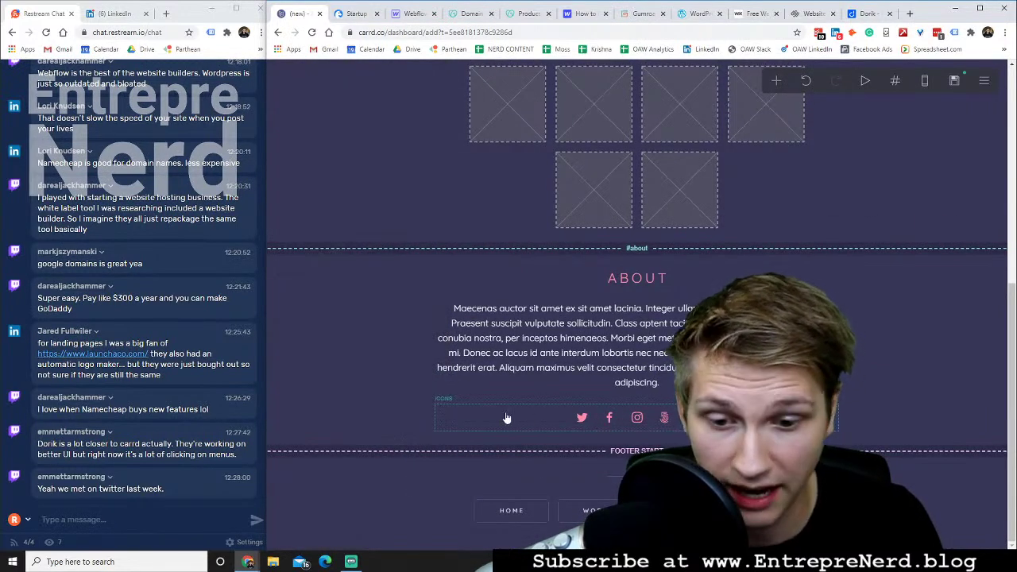
pyautogui.click(547, 389)
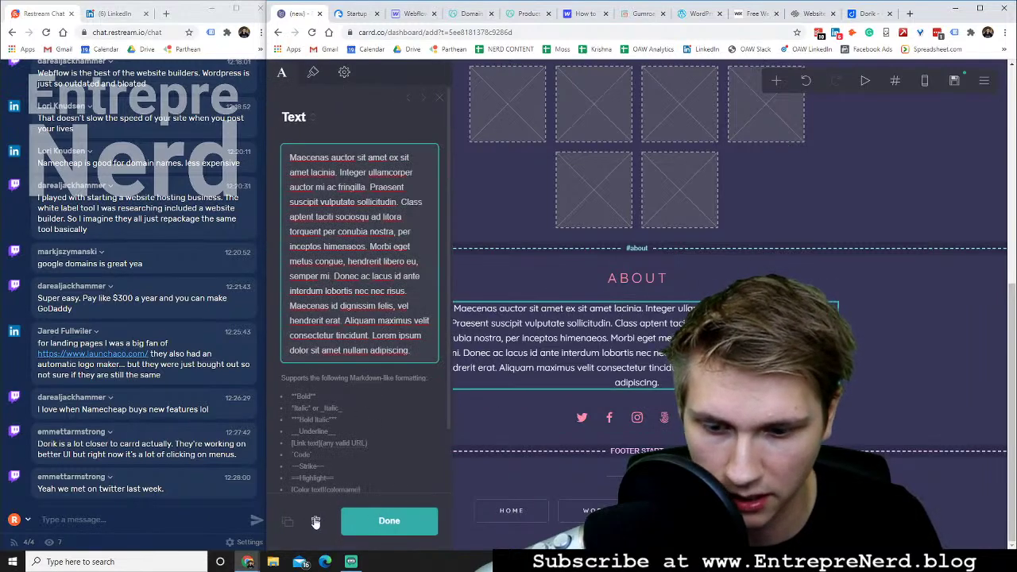
pyautogui.click(315, 522)
# Change the About heading above the social icons to "Follow me everywhere"
pyautogui.click(630, 381)
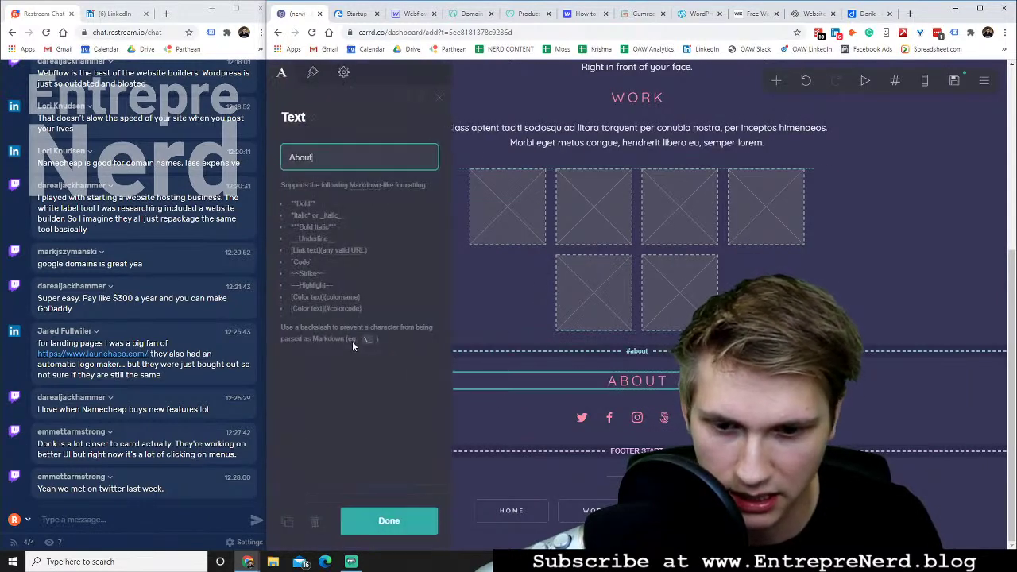
pyautogui.doubleClick(320, 156)
pyautogui.write('Follow me')
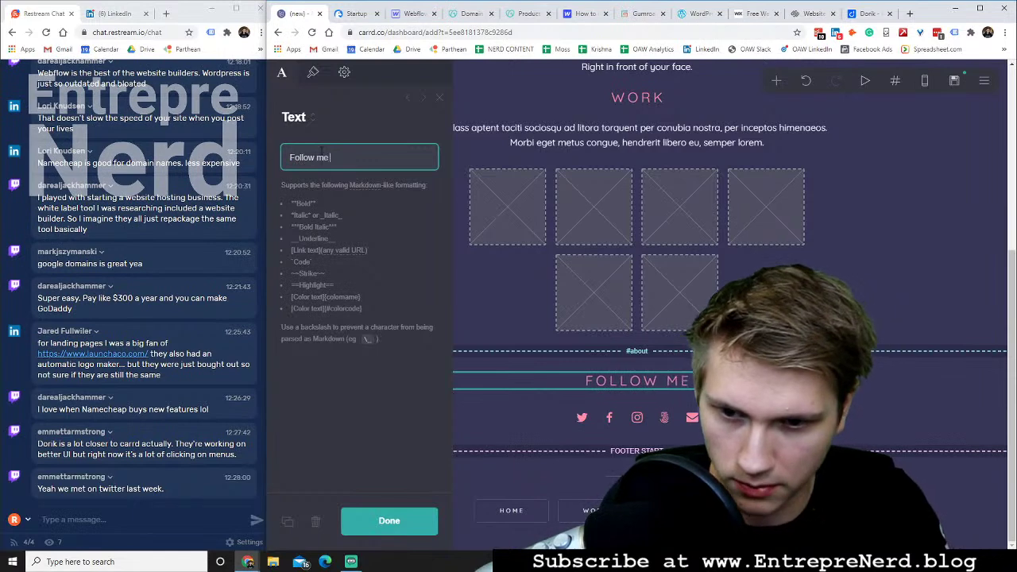
pyautogui.write(' everywhre')
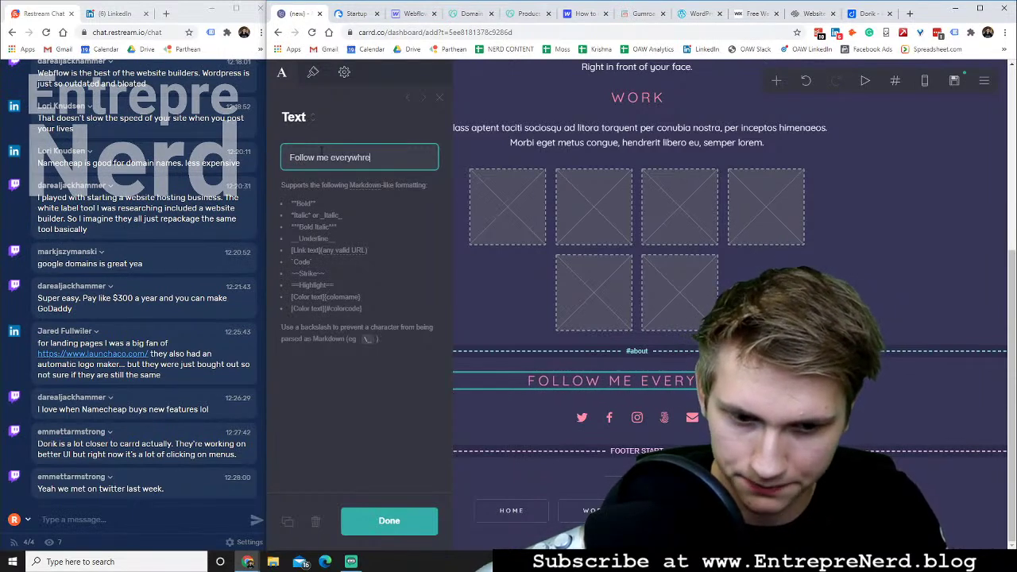
pyautogui.press('BackSpace')
pyautogui.press('BackSpace')
pyautogui.write('ere')
pyautogui.click(880, 329)
# Delete the Work heading and the placeholder paragraph above the image gallery
pyautogui.scroll(3, 880, 330)
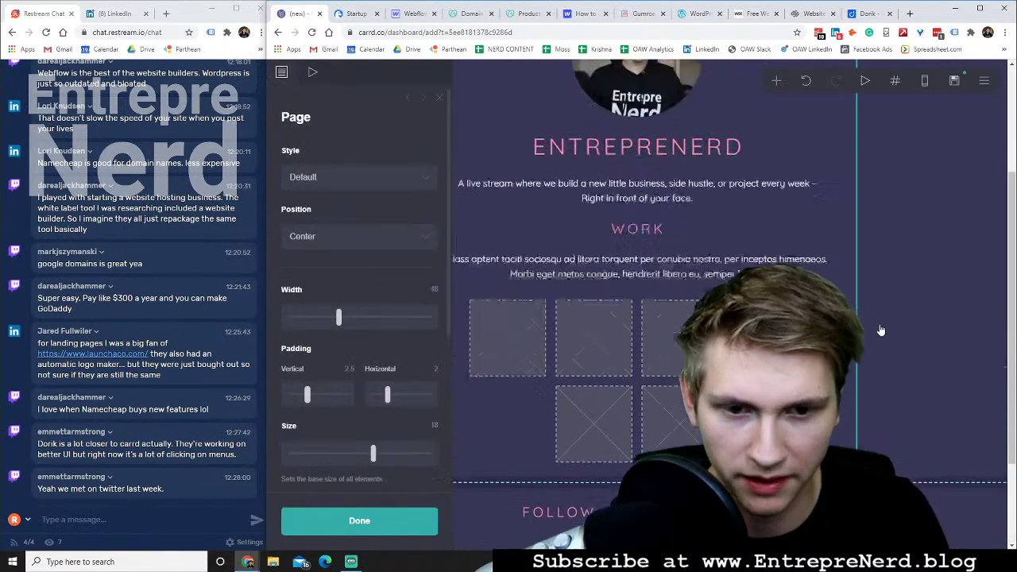
pyautogui.click(635, 256)
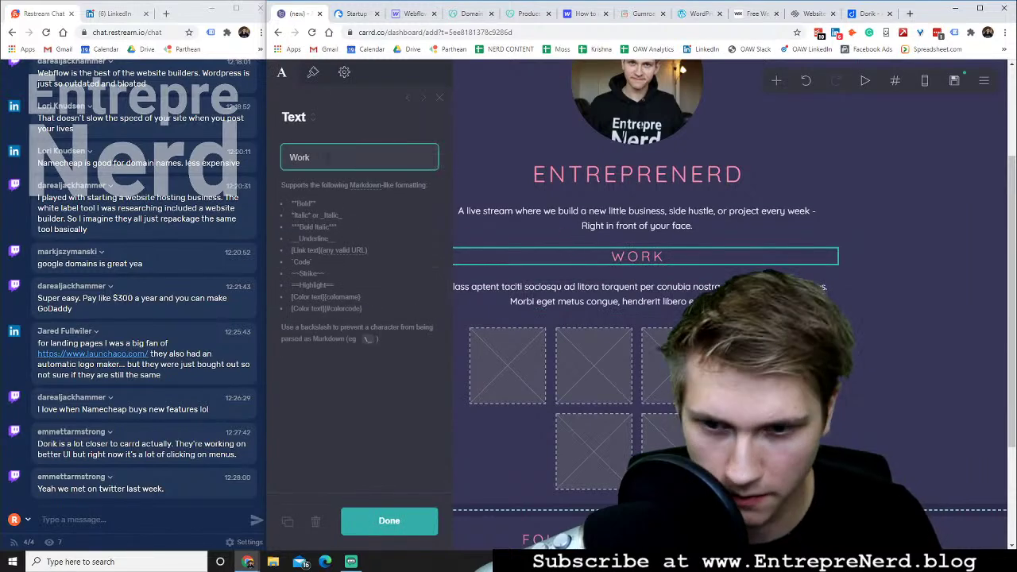
pyautogui.click(315, 522)
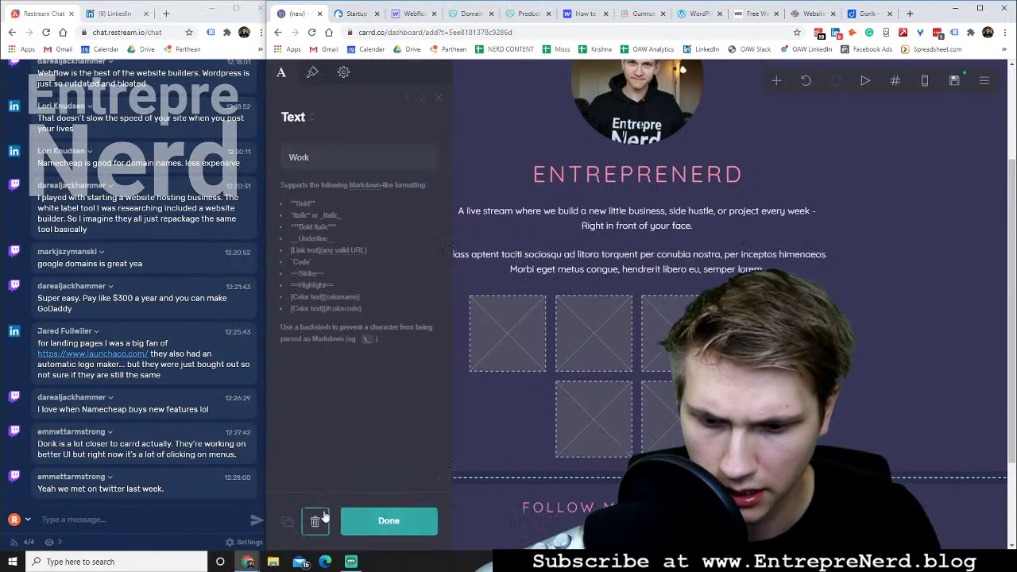
pyautogui.click(317, 524)
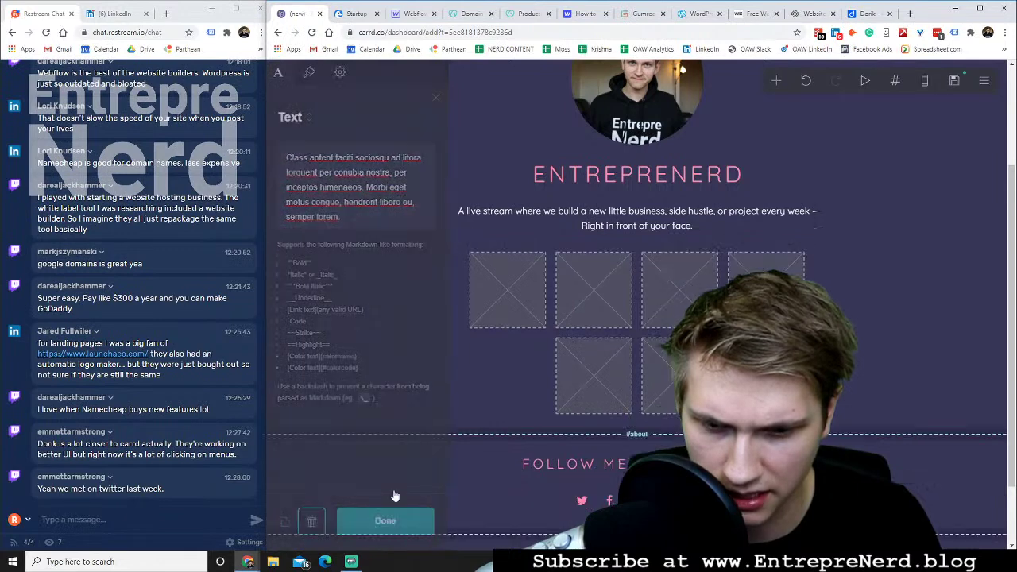
# Replace the image gallery with a Buttons element placed below the description paragraph, and open its appearance settings
pyautogui.click(461, 303)
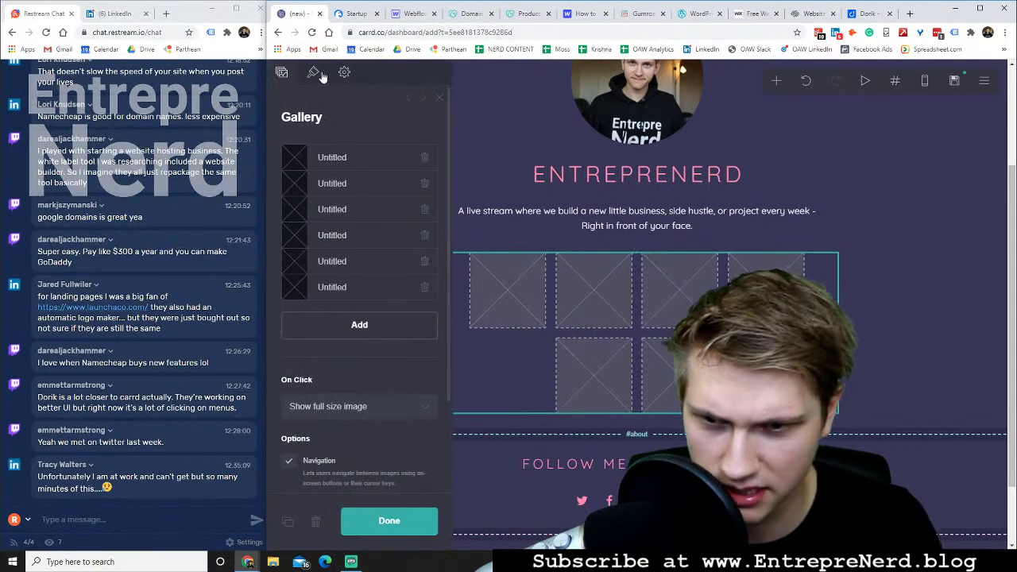
pyautogui.click(317, 522)
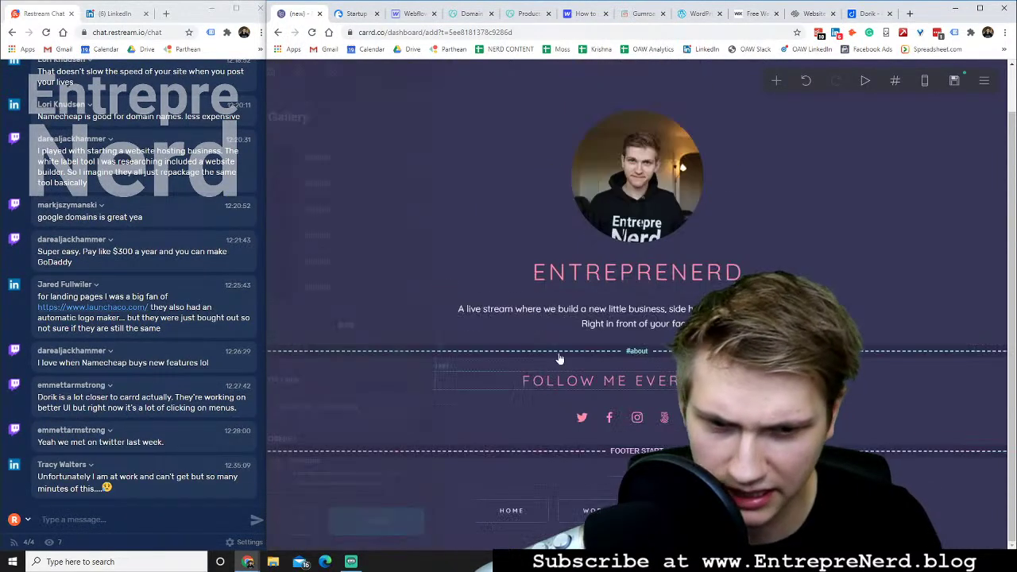
pyautogui.click(777, 82)
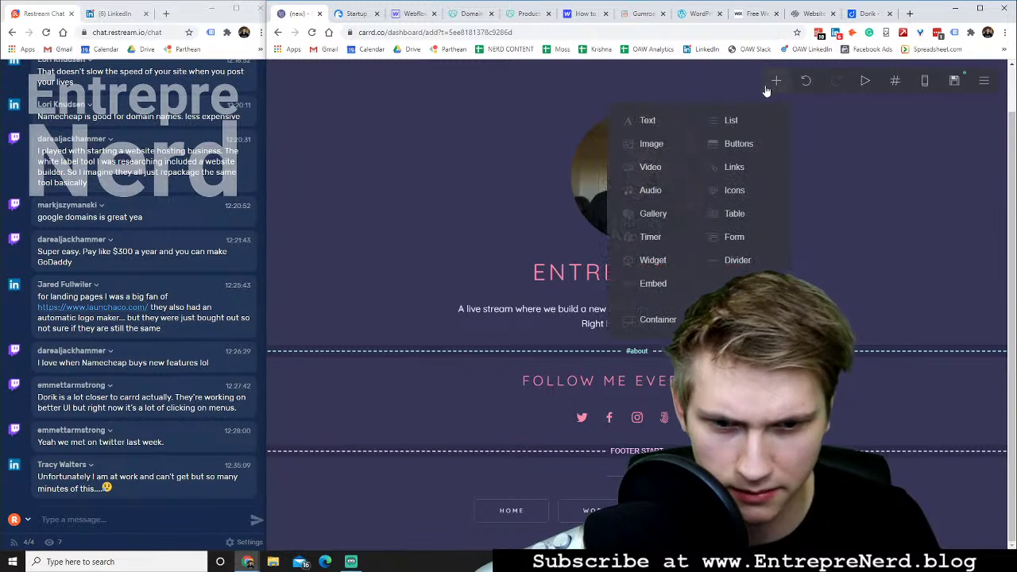
pyautogui.click(732, 144)
pyautogui.moveTo(537, 509); pyautogui.dragTo(634, 297)
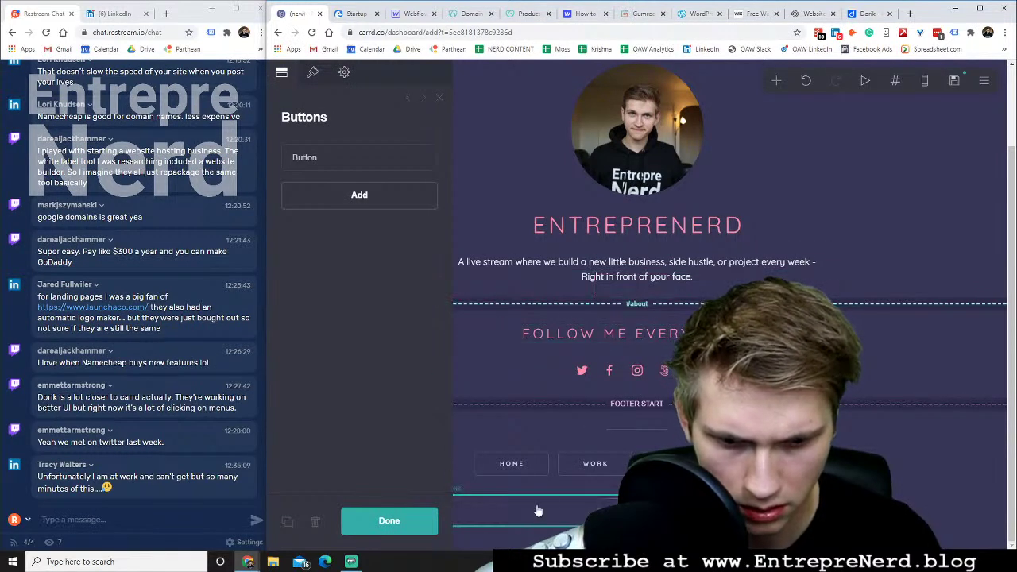
pyautogui.moveTo(536, 510); pyautogui.dragTo(649, 238)
pyautogui.click(892, 290)
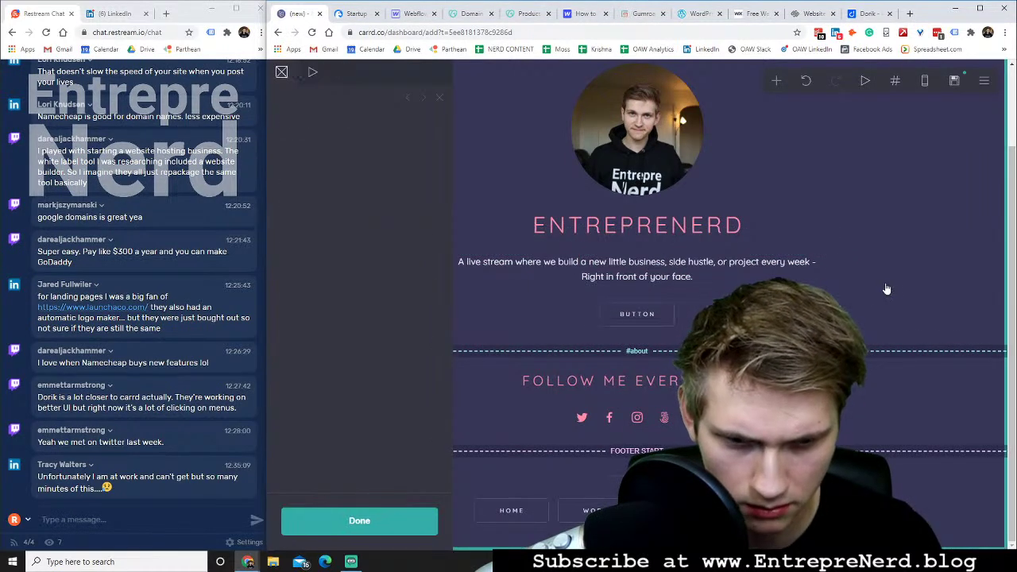
pyautogui.click(666, 317)
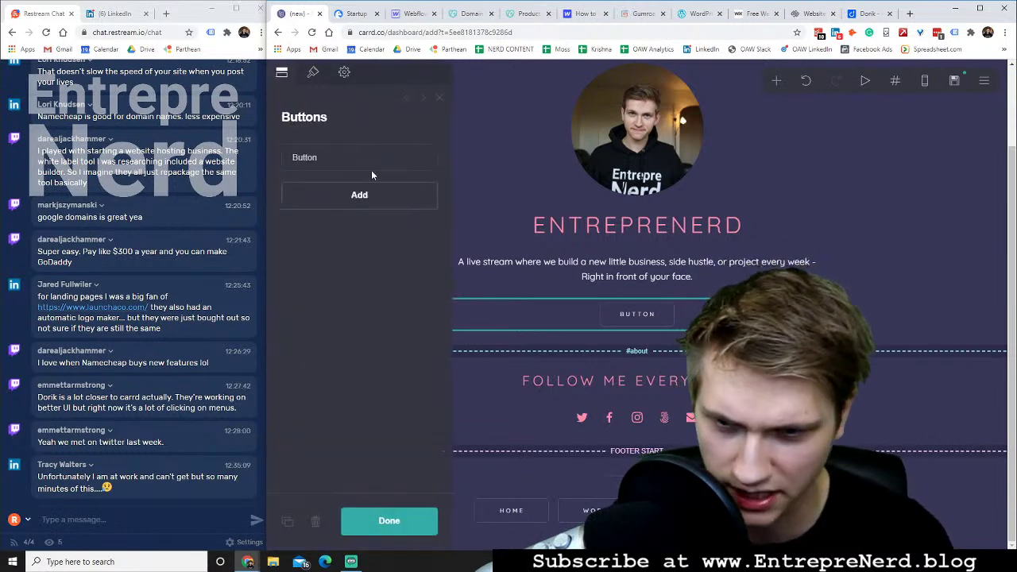
pyautogui.click(314, 73)
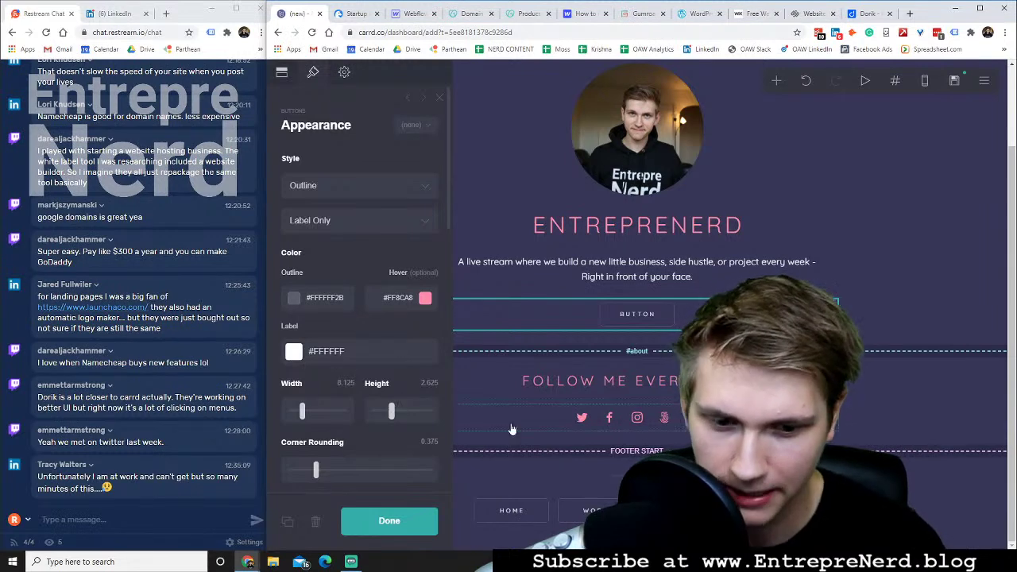
# Delete the footer start marker, the footer navigation buttons and the #about section break
pyautogui.click(597, 452)
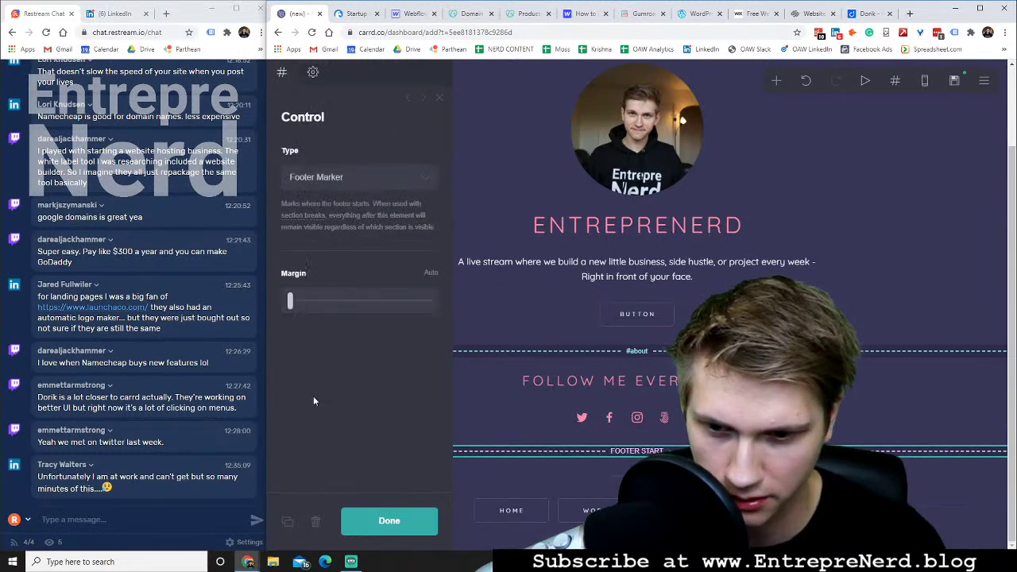
pyautogui.click(320, 525)
pyautogui.click(442, 514)
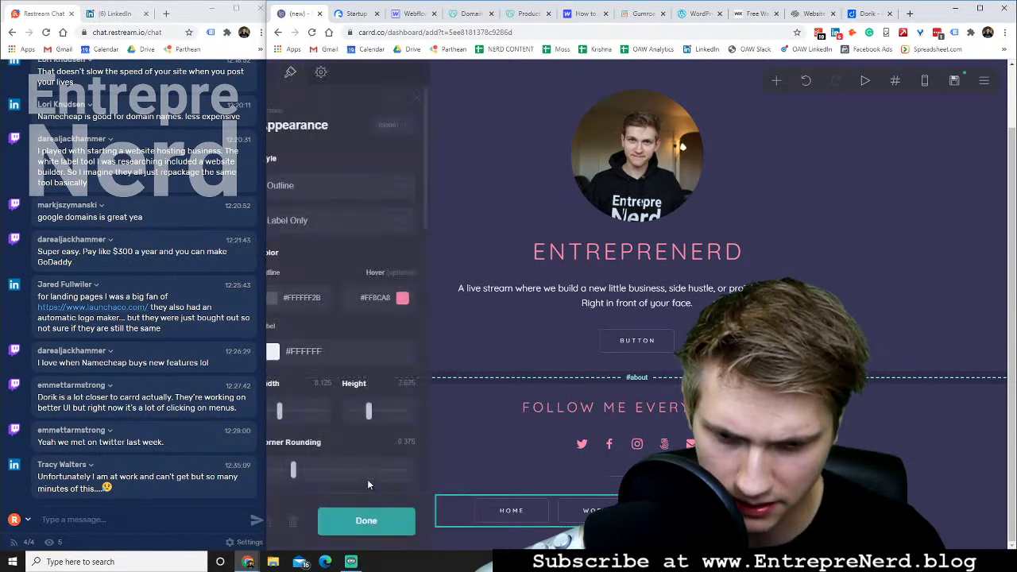
pyautogui.click(320, 526)
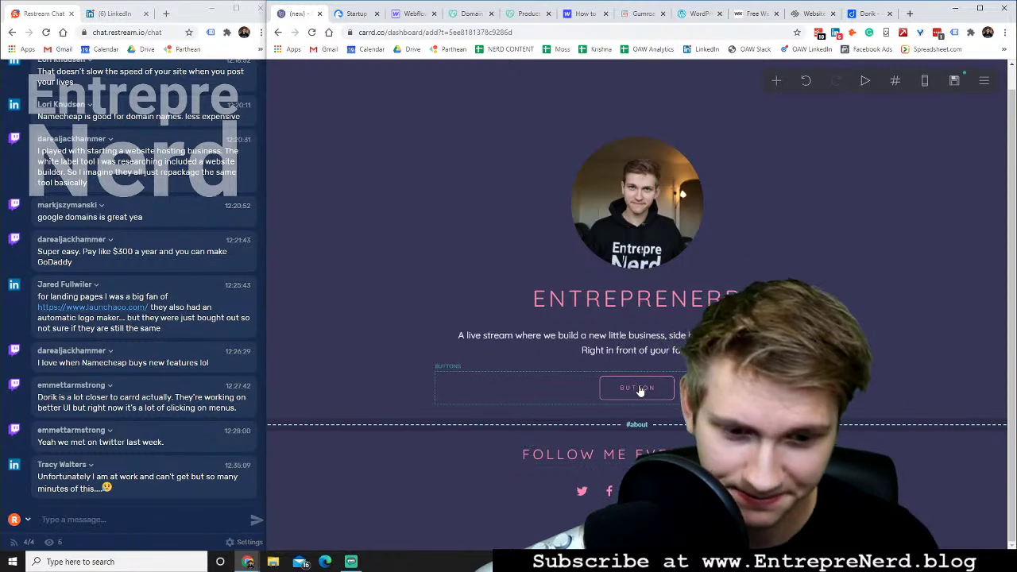
pyautogui.click(641, 427)
pyautogui.click(356, 521)
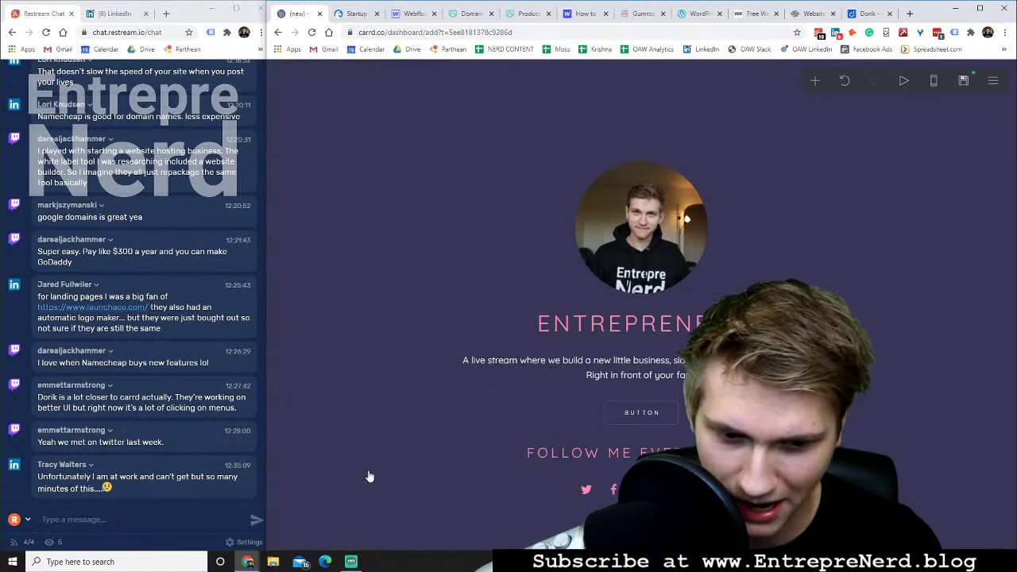
pyautogui.click(624, 364)
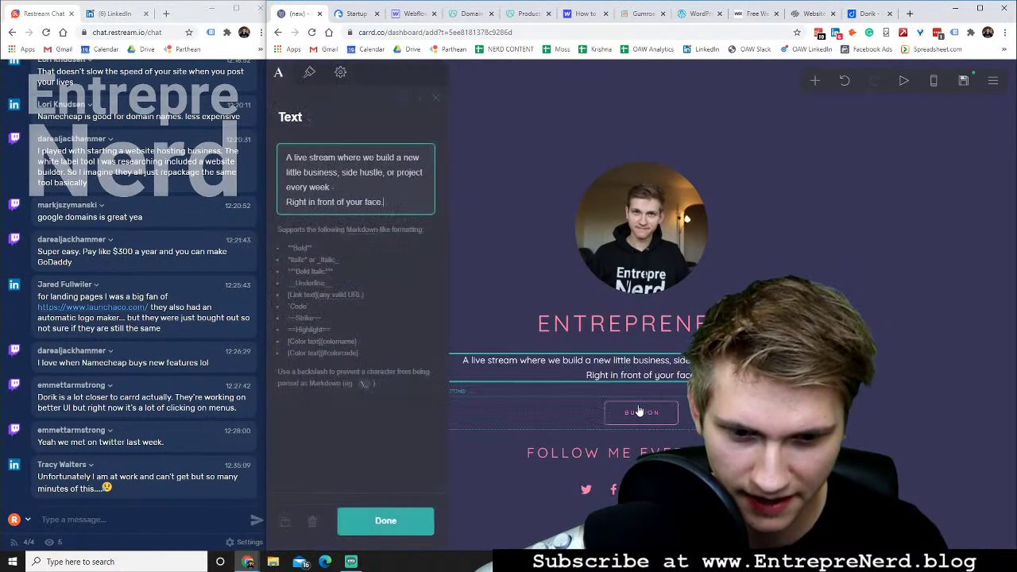
pyautogui.click(581, 401)
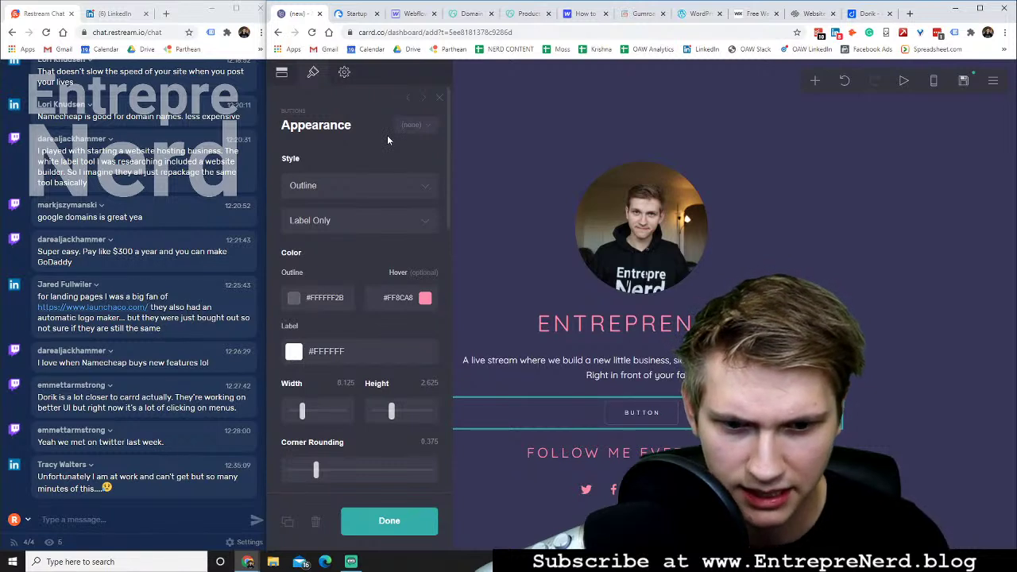
pyautogui.click(537, 170)
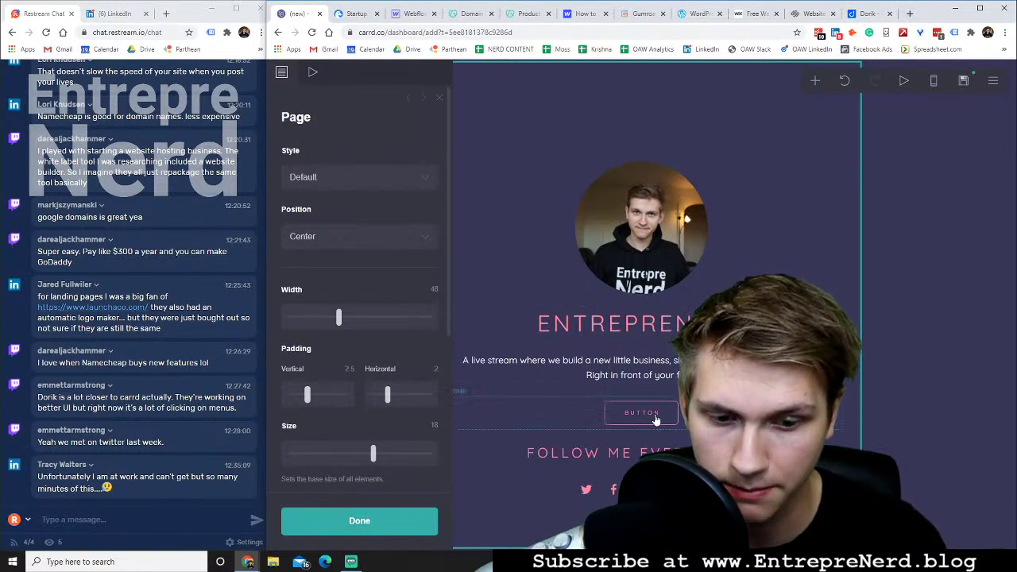
# Open mailchimp.com in a new browser tab and go to its login page
pyautogui.click(911, 13)
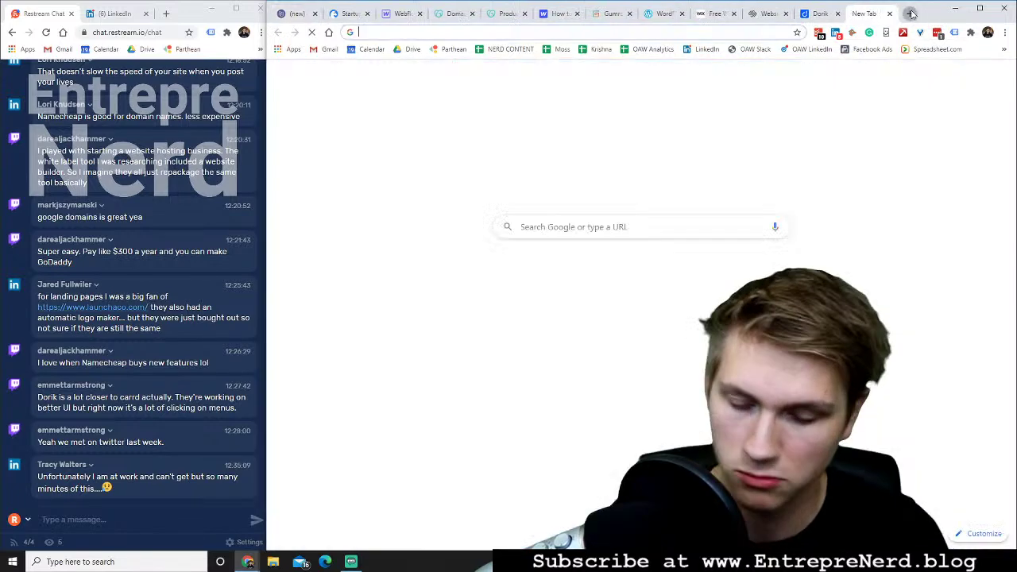
pyautogui.write('mailchimp.com')
pyautogui.press('Return')
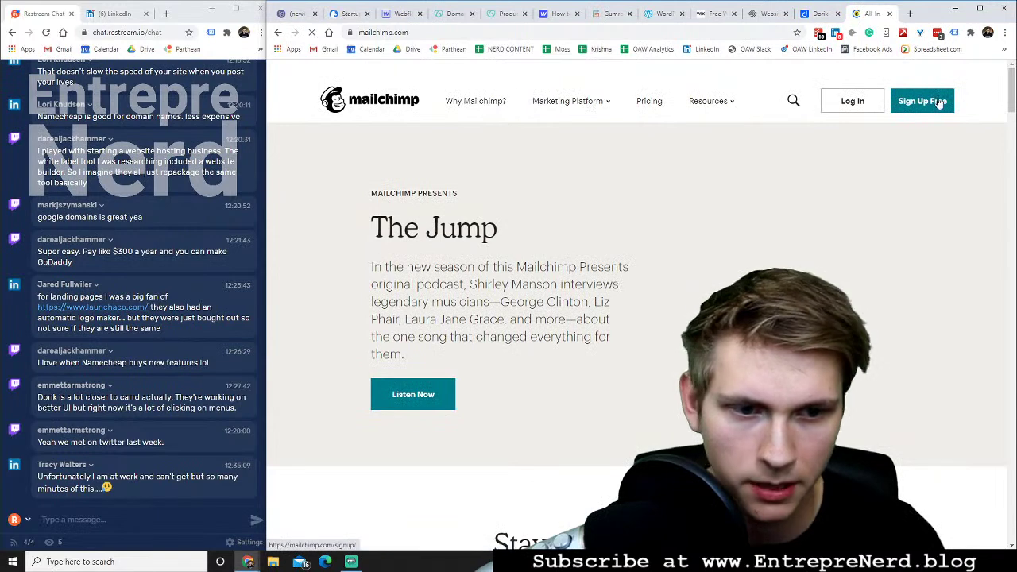
pyautogui.click(850, 103)
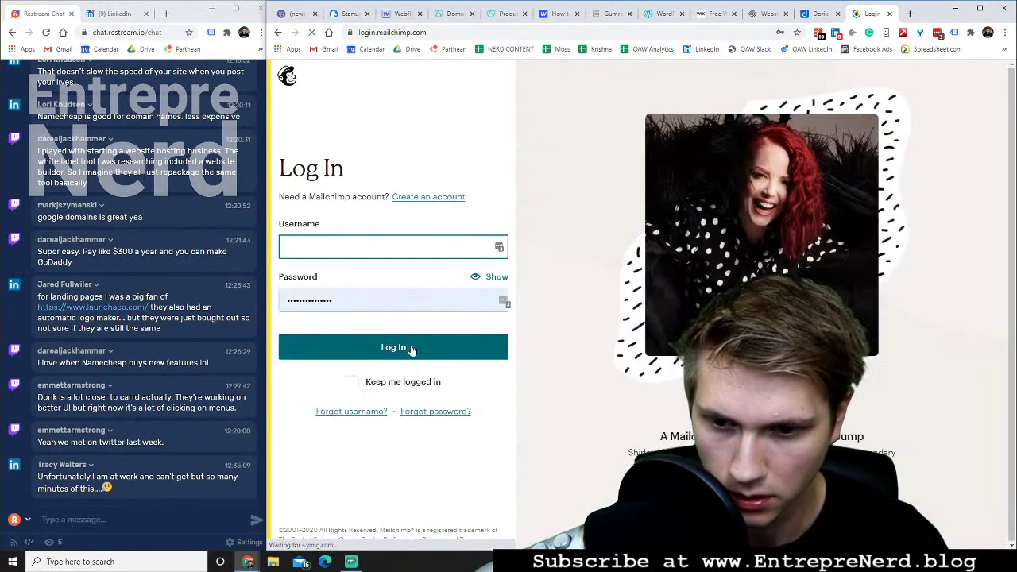
# Log in to Mailchimp with the saved account username and password, and request the two-factor verification code
pyautogui.click(498, 248)
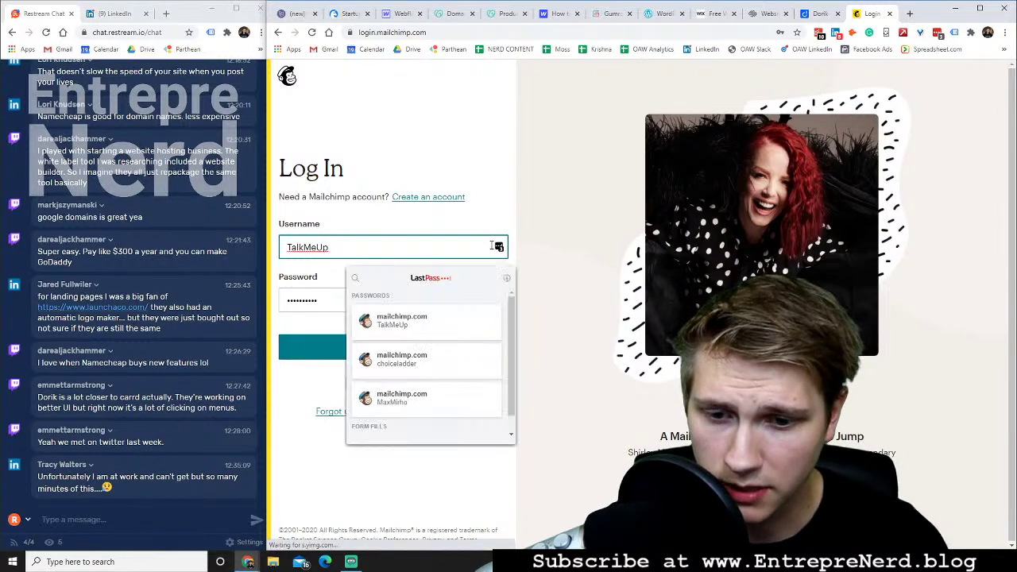
pyautogui.click(421, 398)
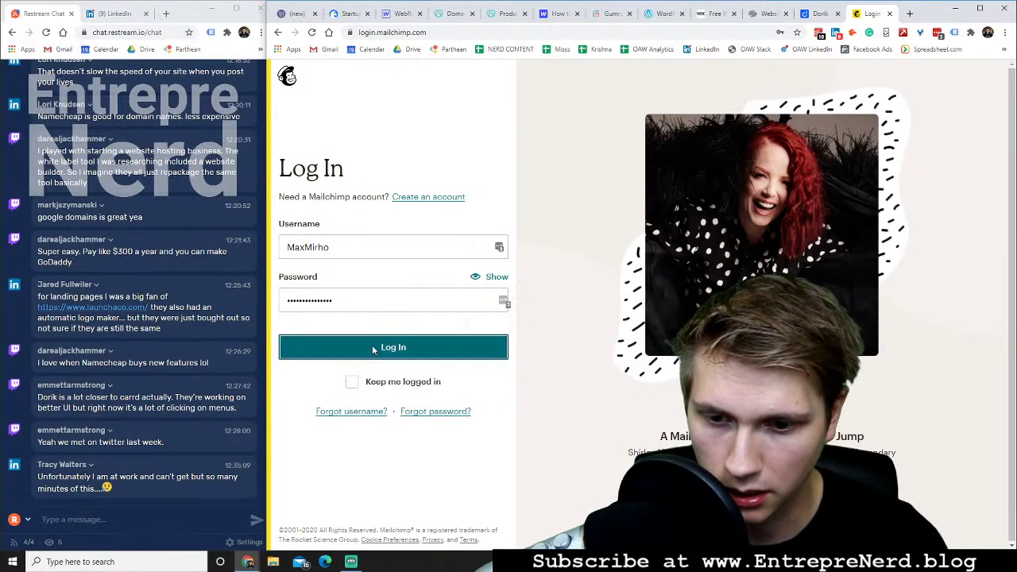
pyautogui.click(371, 342)
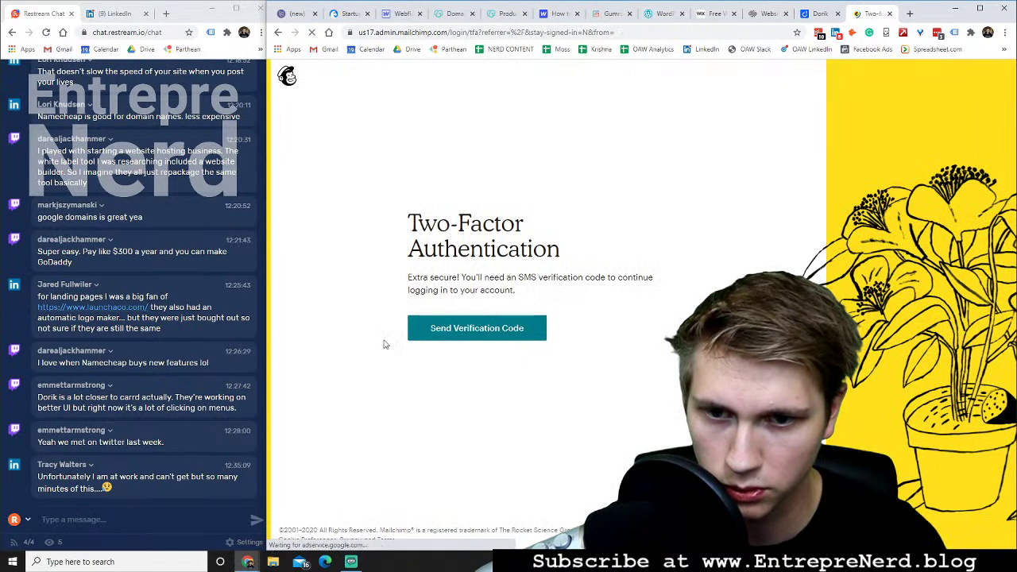
pyautogui.click(483, 330)
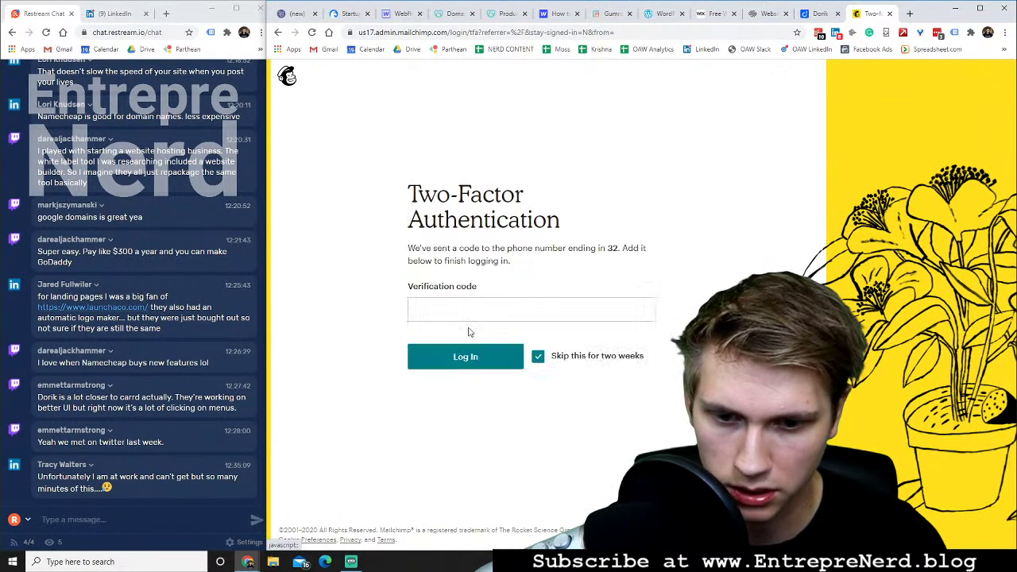
# Move the Mailchimp tab to a separate window for the two-factor login, and return it to the main browser window
pyautogui.click(889, 14)
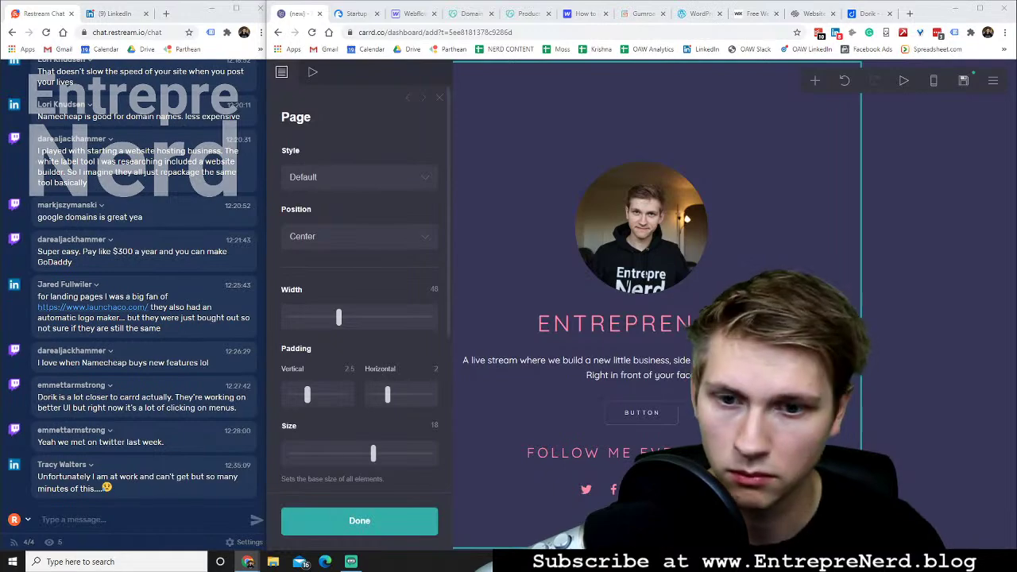
pyautogui.moveTo(248, 562)
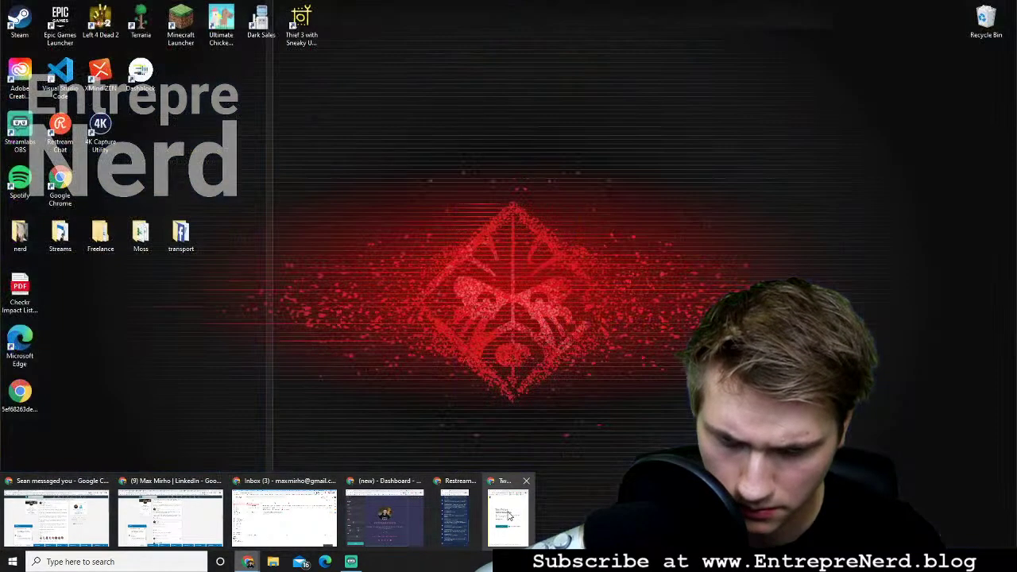
pyautogui.click(494, 516)
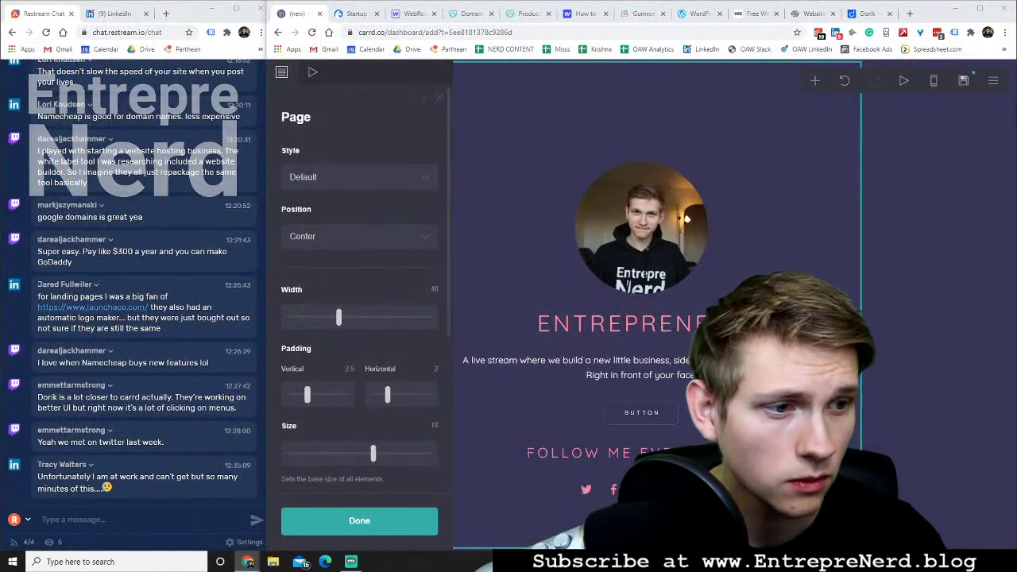
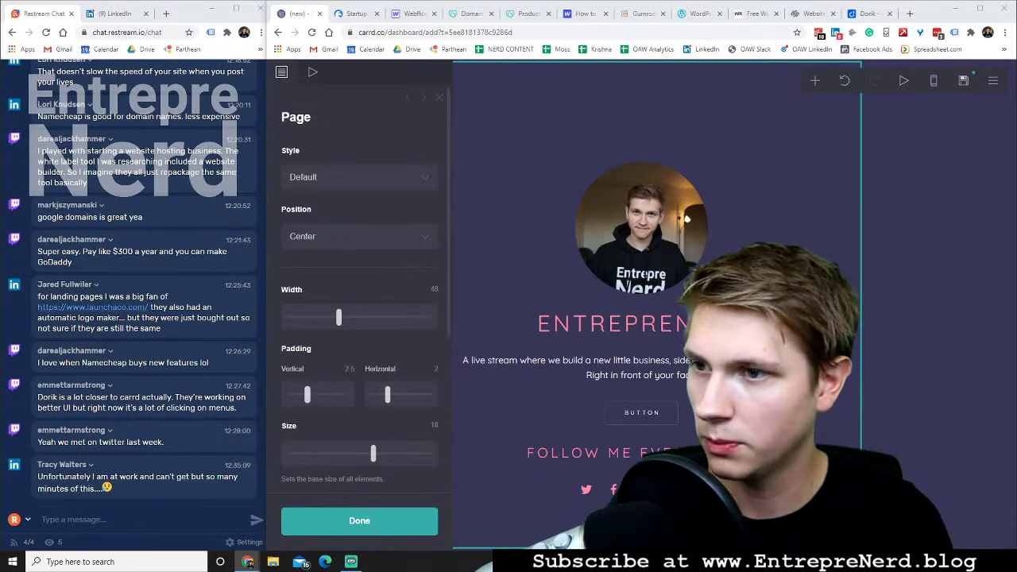
pyautogui.moveTo(1016, 71); pyautogui.dragTo(873, 13)
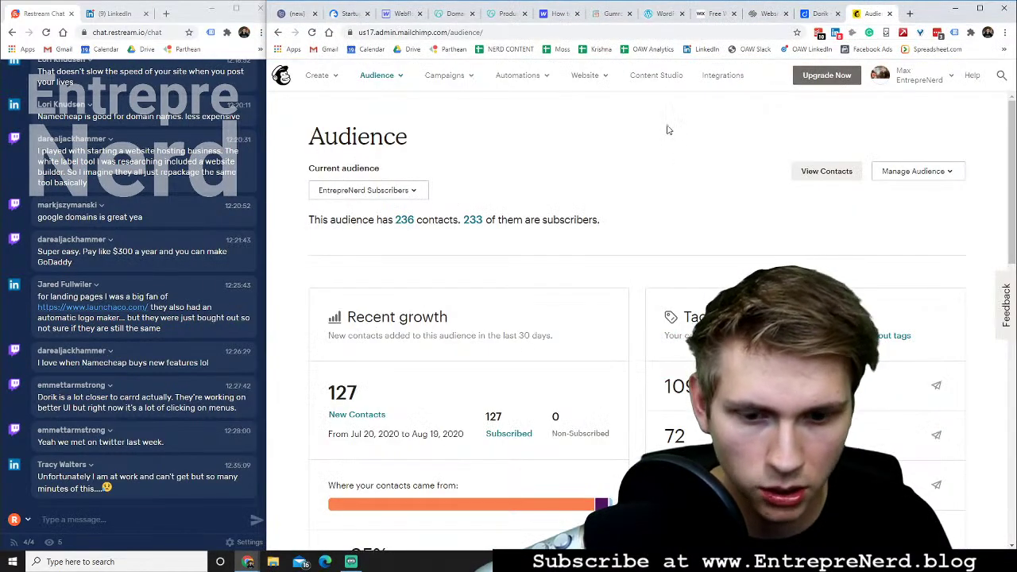
# Review the EntrepreNerd Subscribers audience overview and open the audience's signup form options
pyautogui.scroll(-2, 460, 292)
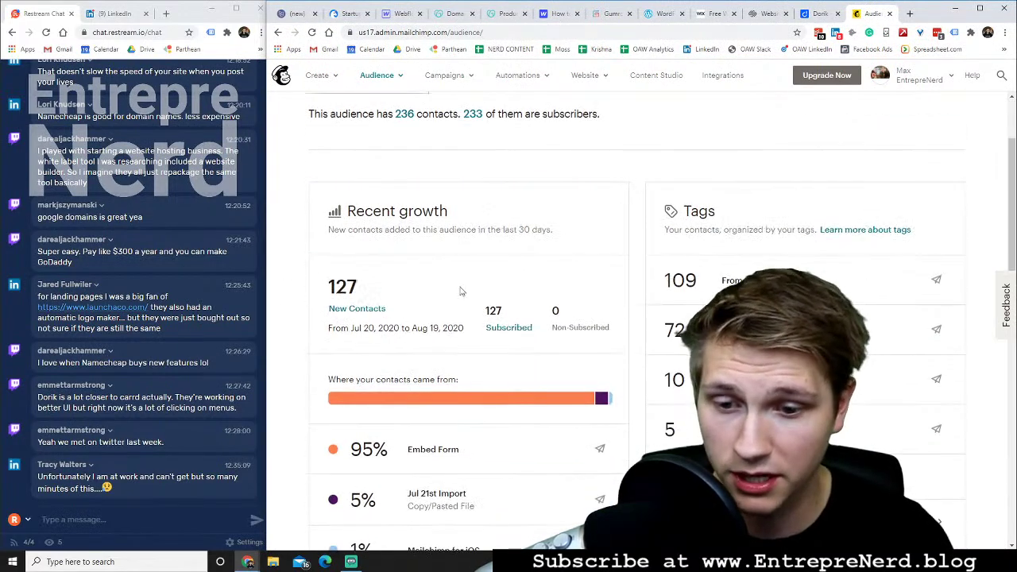
pyautogui.scroll(-2, 386, 272)
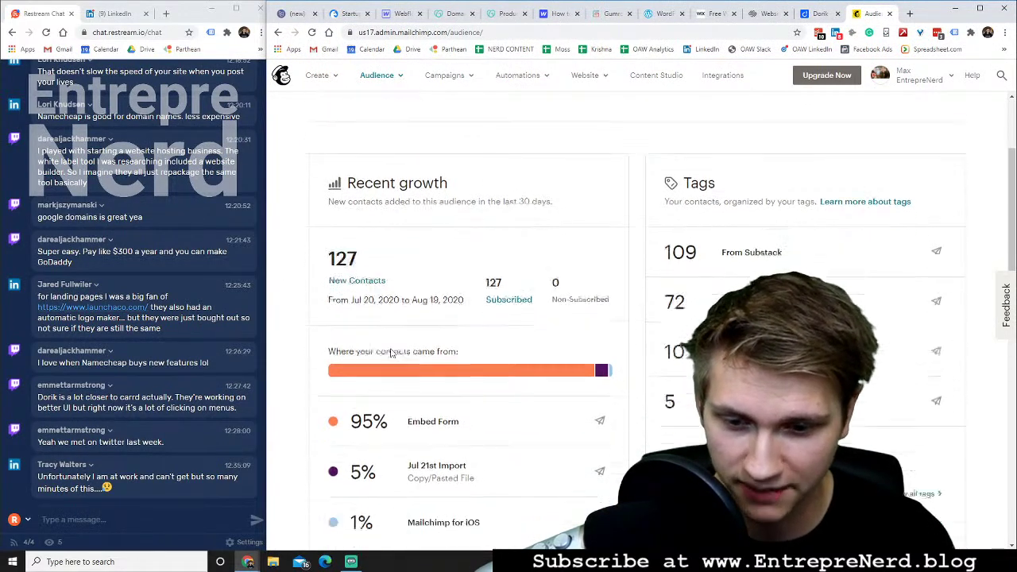
pyautogui.scroll(4, 556, 207)
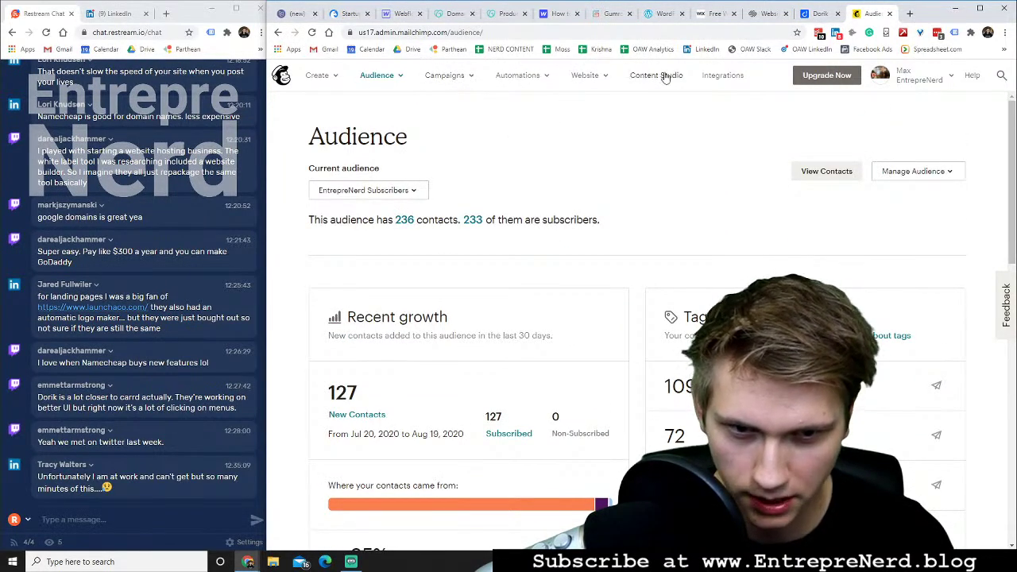
pyautogui.click(317, 75)
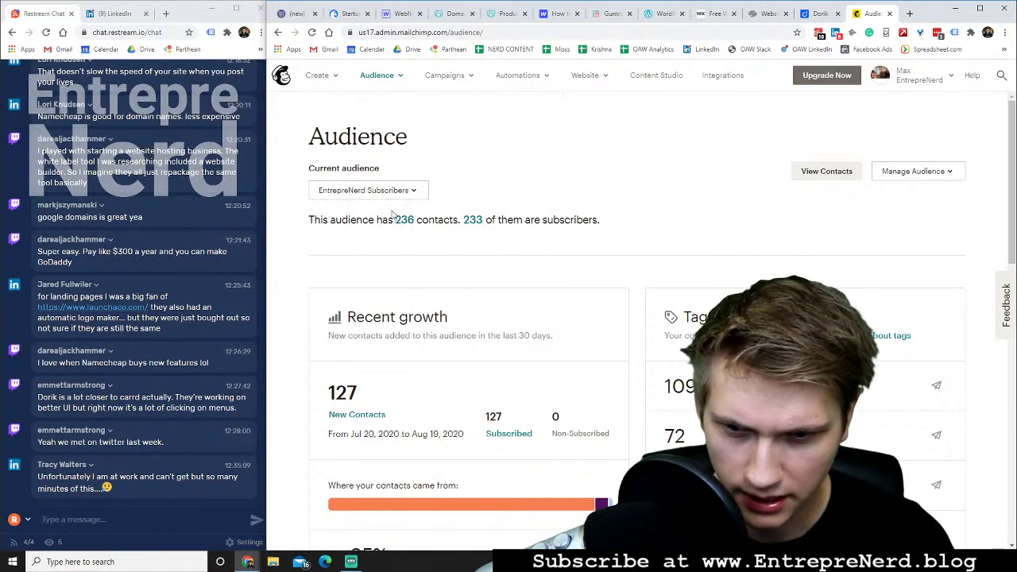
pyautogui.click(400, 220)
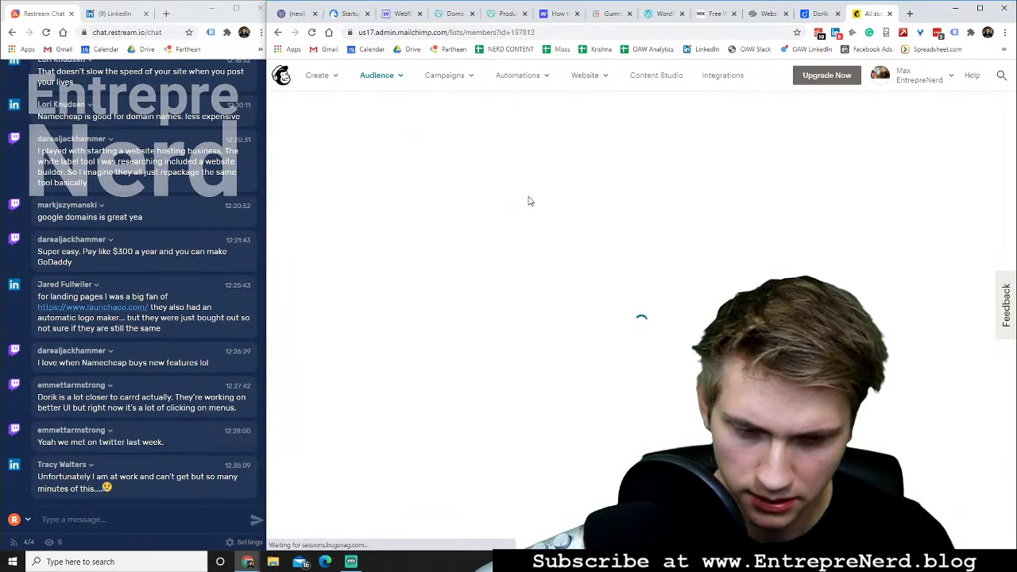
pyautogui.click(561, 314)
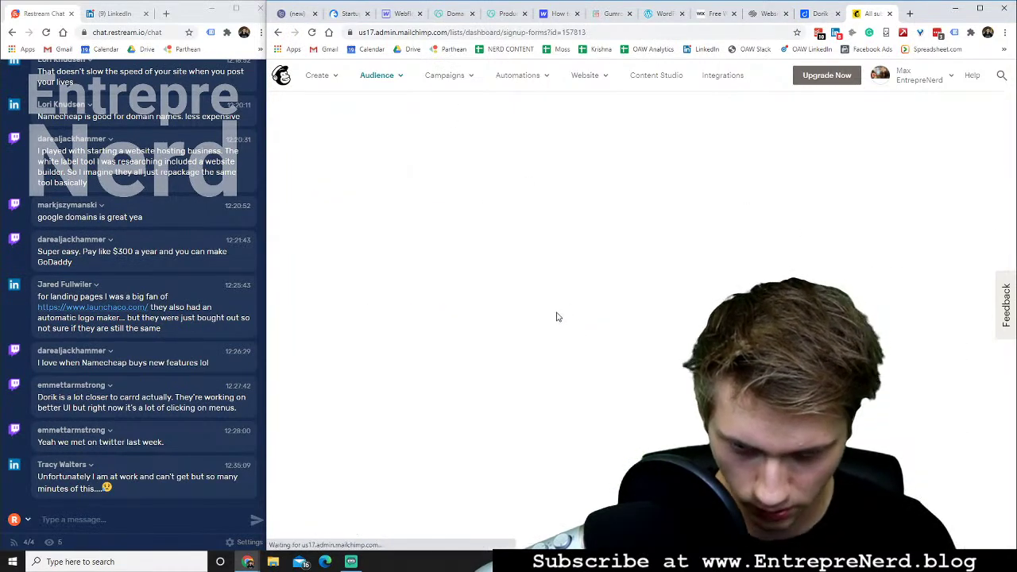
pyautogui.scroll(-2, 433, 392)
pyautogui.scroll(-1, 433, 391)
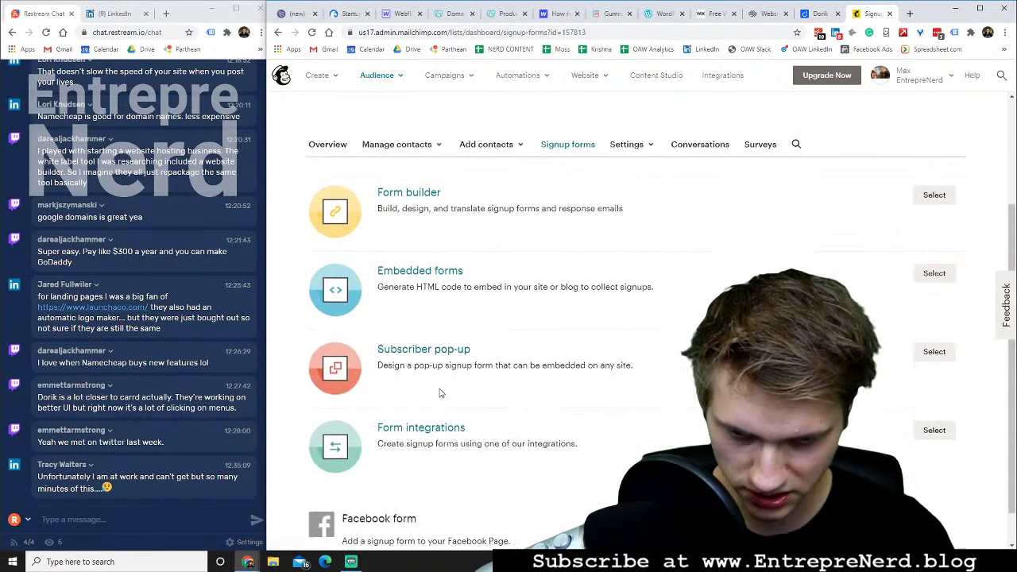
# Open the subscriber pop-up form builder and try to insert the white-on-dark EntrepreNerd logo as the form image
pyautogui.click(928, 352)
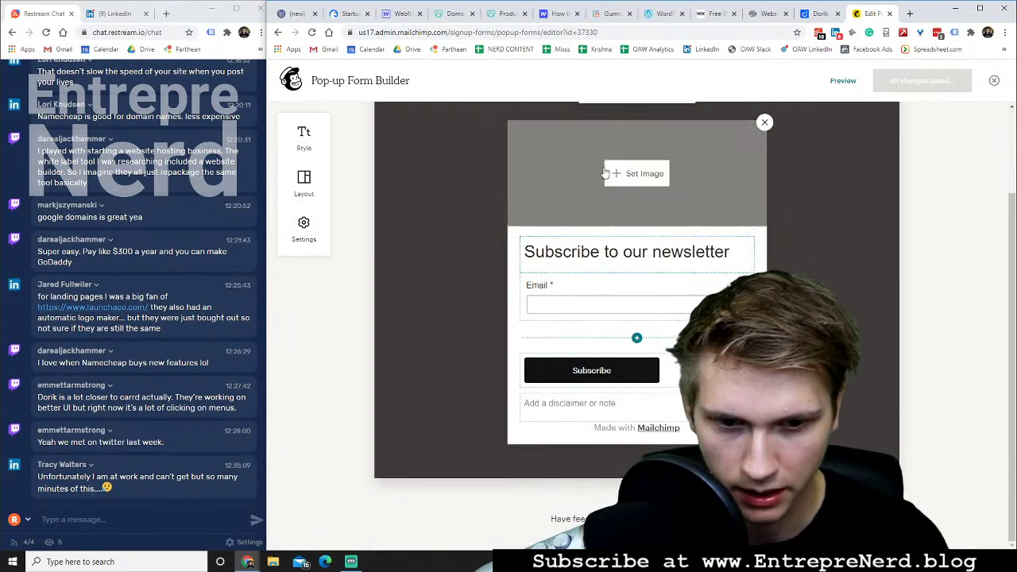
pyautogui.click(636, 174)
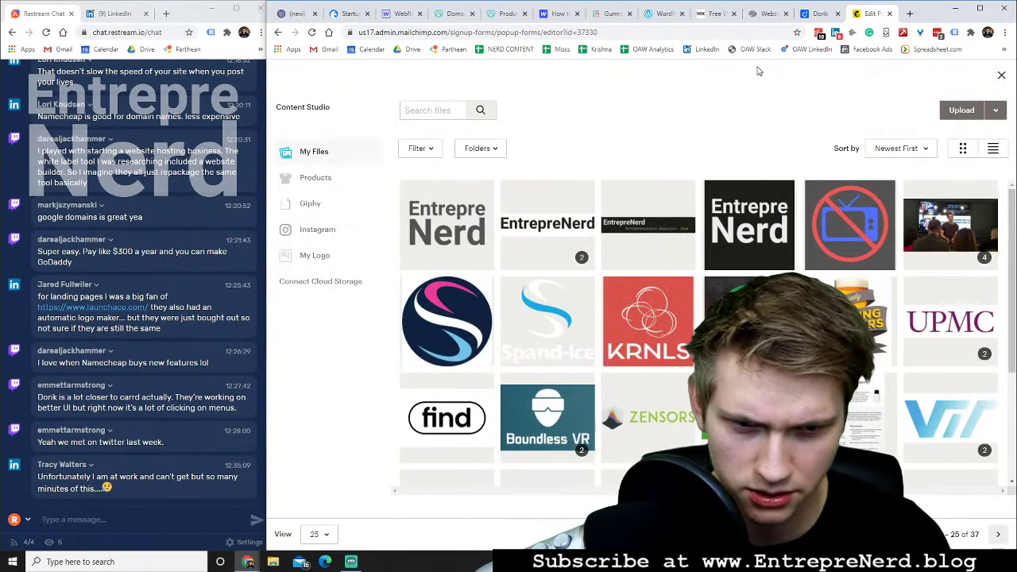
pyautogui.click(726, 215)
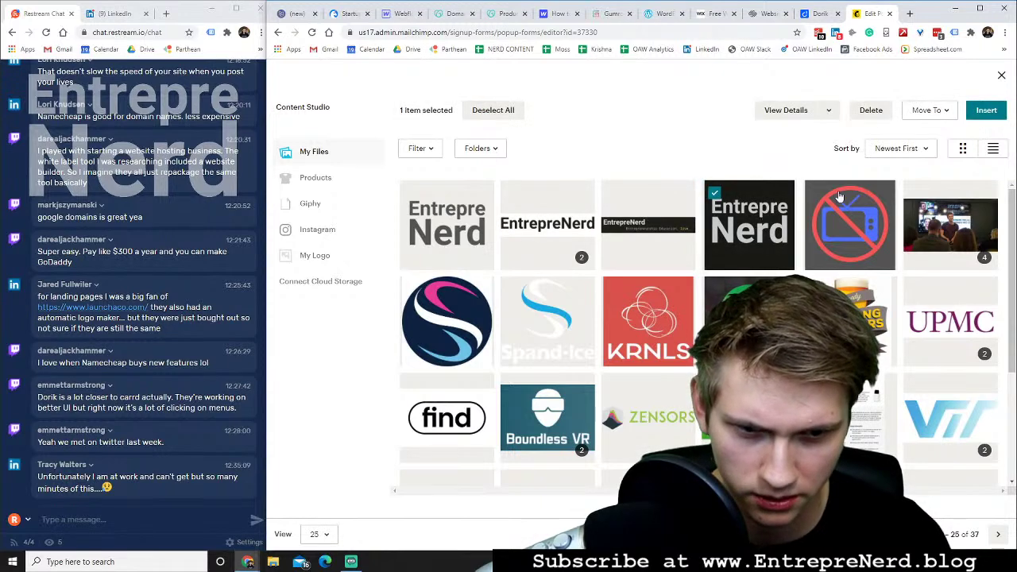
pyautogui.click(983, 111)
pyautogui.click(676, 173)
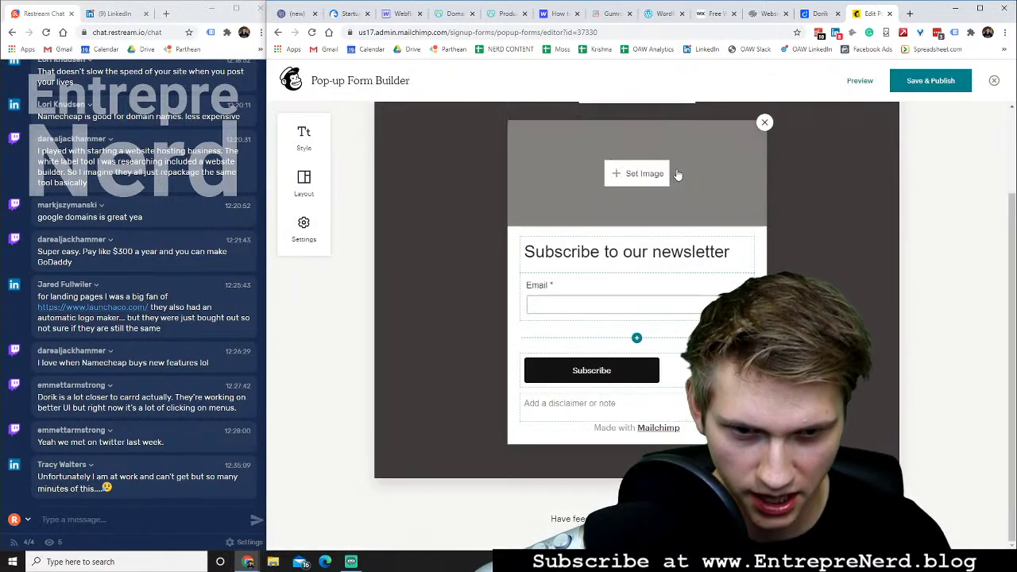
# Review the available pop-up layouts and apply the modal layout with the image left of the form
pyautogui.click(304, 183)
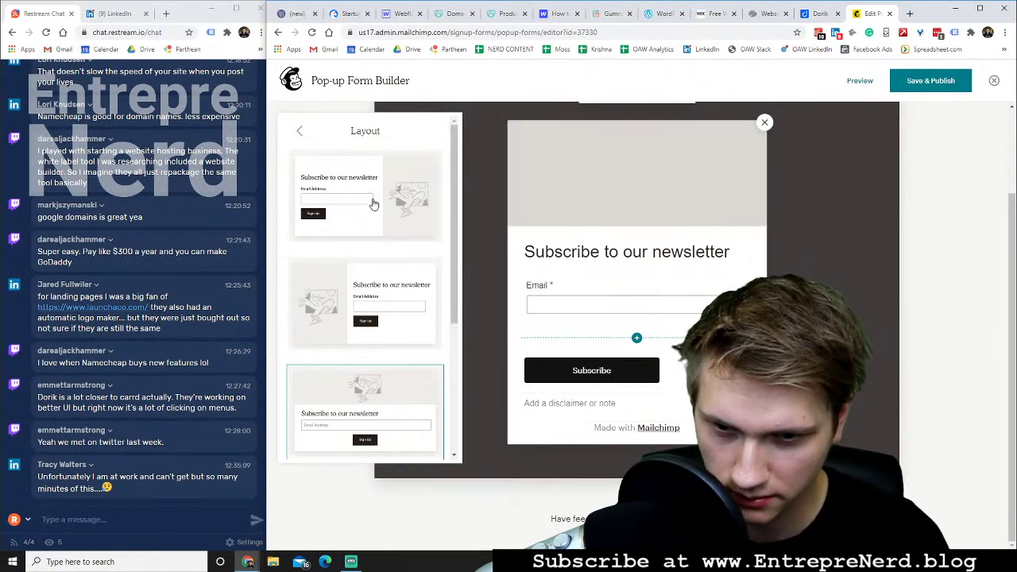
pyautogui.scroll(-3, 372, 215)
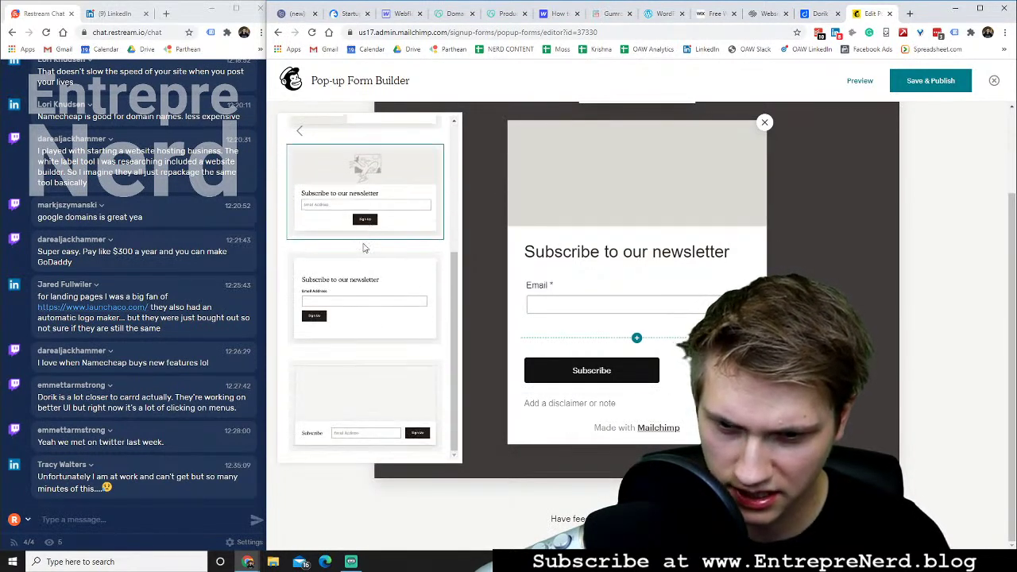
pyautogui.scroll(3, 361, 278)
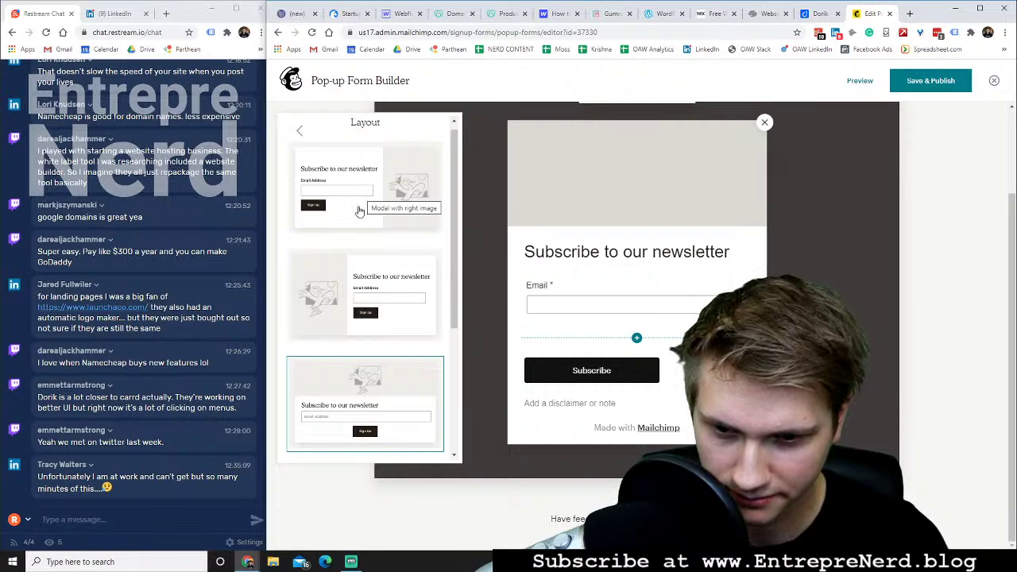
pyautogui.click(352, 278)
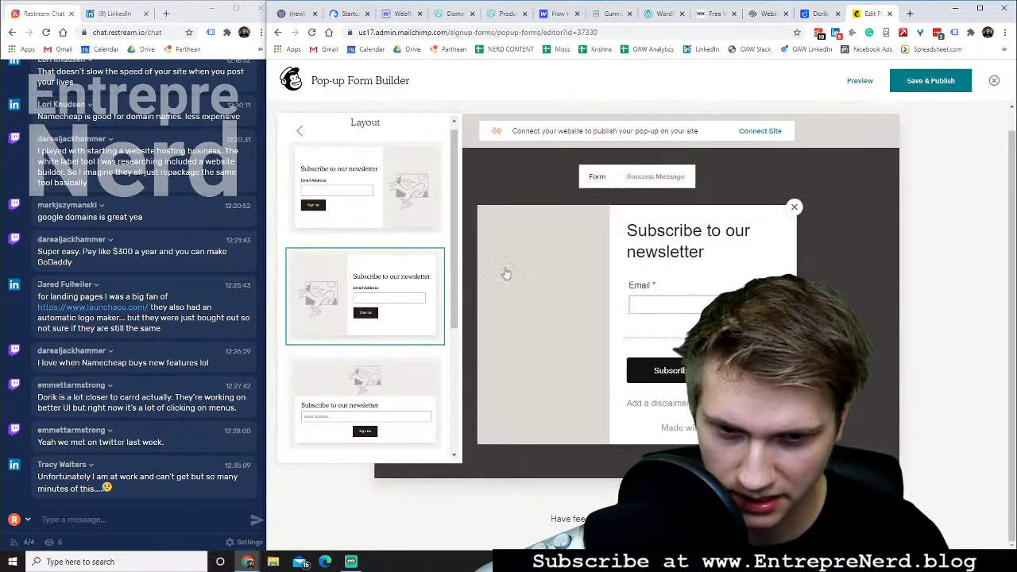
# Clear the pop-up form's default headline, including the partly retyped "Subscribe to" text
pyautogui.click(684, 244)
pyautogui.write('Sub')
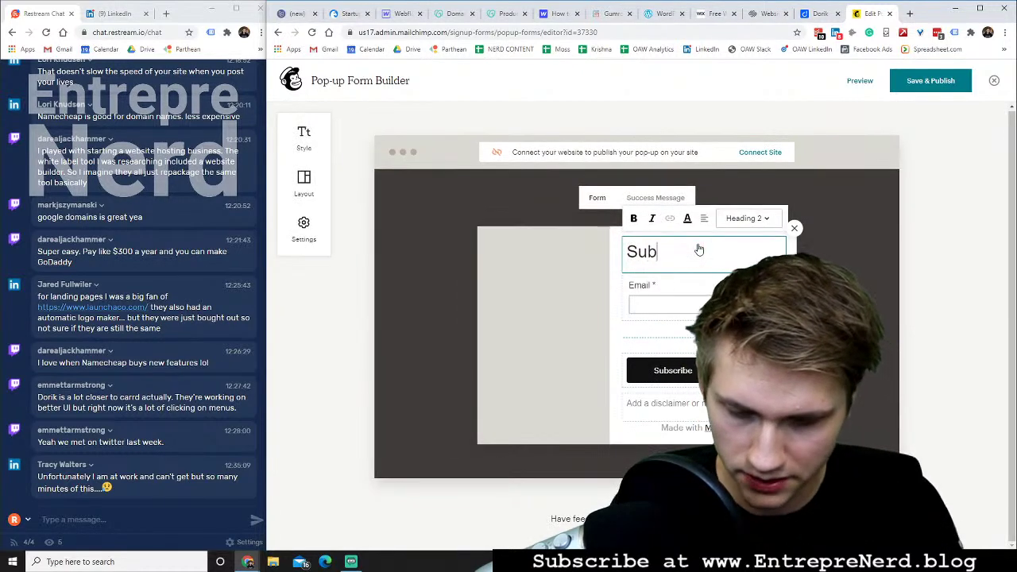
pyautogui.write('scribe to')
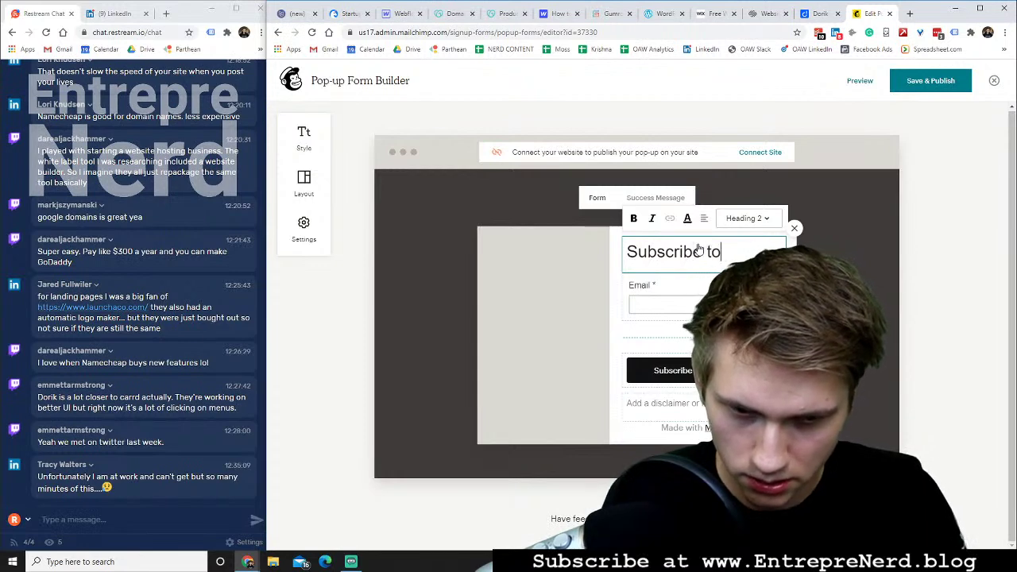
pyautogui.press('BackSpace')
pyautogui.press('BackSpace')
pyautogui.press('BackSpace')
pyautogui.press('BackSpace')
pyautogui.press('BackSpace')
pyautogui.press('BackSpace')
pyautogui.press('BackSpace')
pyautogui.press('BackSpace')
pyautogui.press('BackSpace')
pyautogui.press('BackSpace')
pyautogui.press('BackSpace')
pyautogui.press('BackSpace')
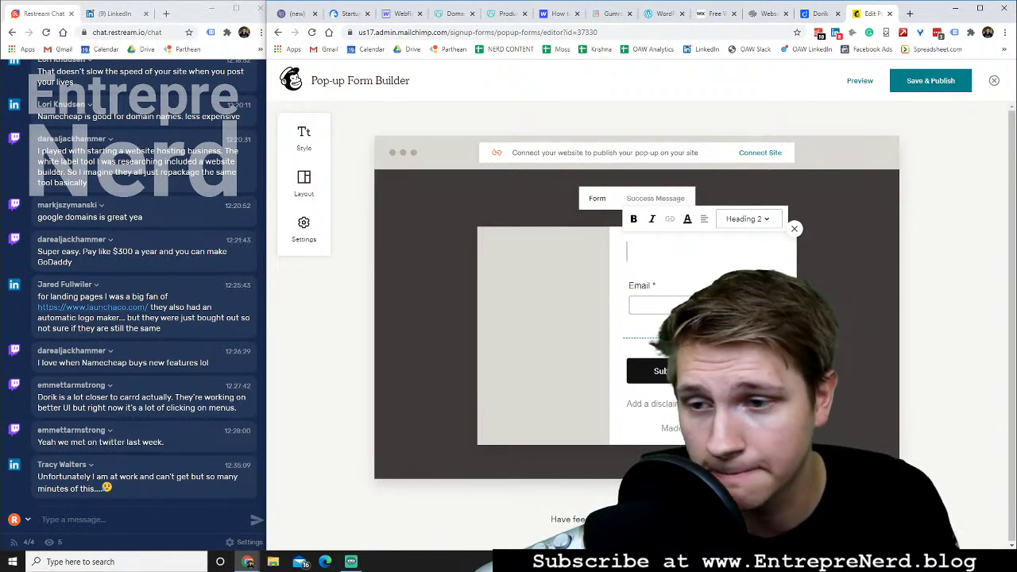
# Check the latest comments on the LinkedIn live video and return to the Restream chat
pyautogui.click(115, 20)
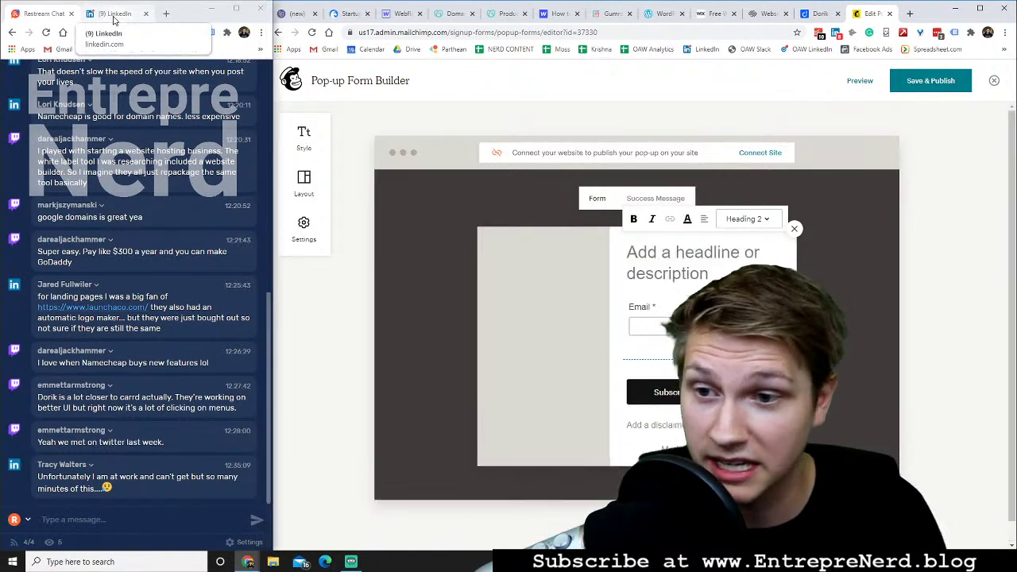
pyautogui.click(115, 20)
pyautogui.scroll(-2, 135, 401)
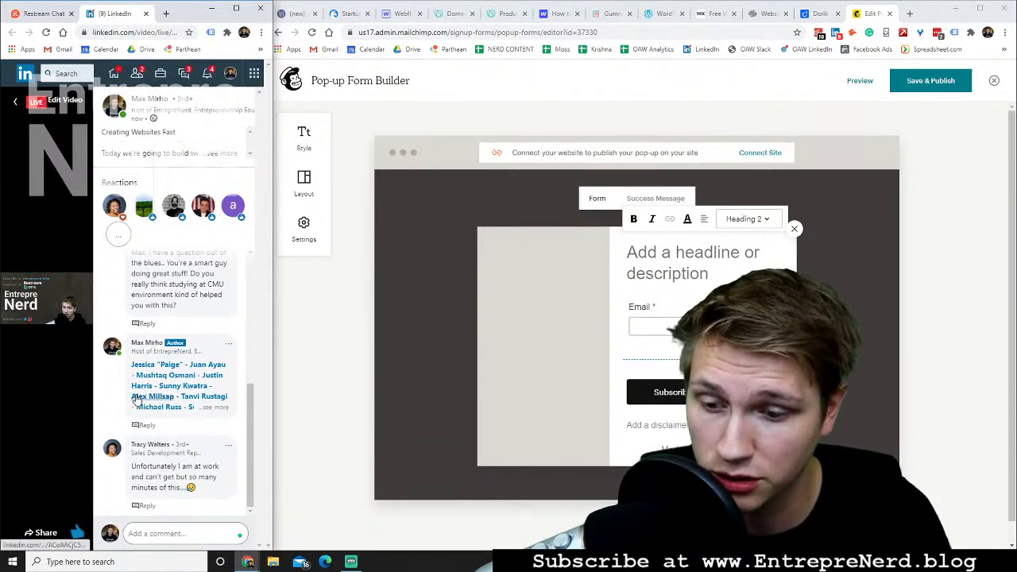
pyautogui.moveTo(138, 448)
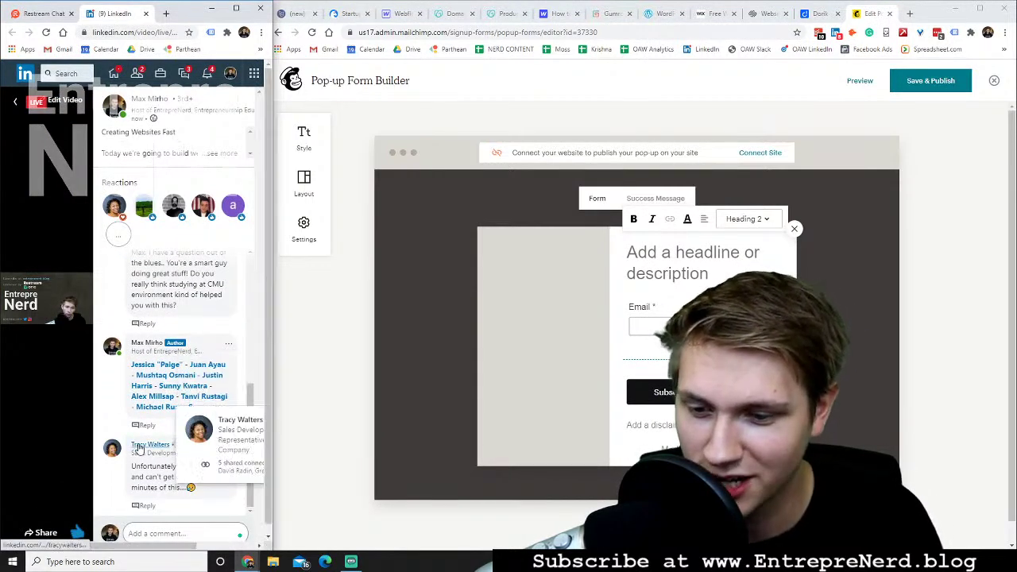
pyautogui.click(39, 14)
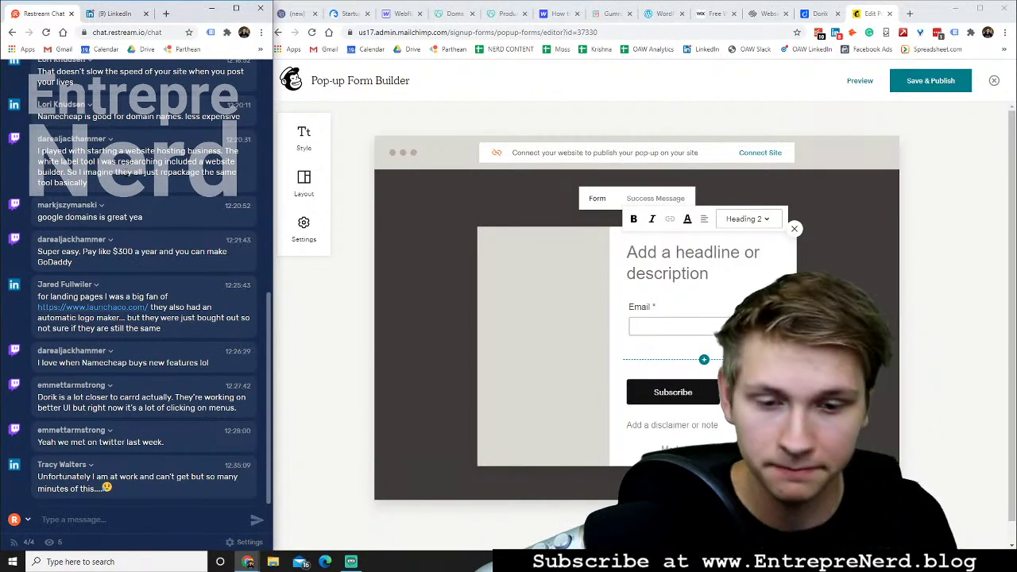
# Write the headline "Get the live stream highlights in your inbox every week" and format it as Heading 3
pyautogui.click(648, 264)
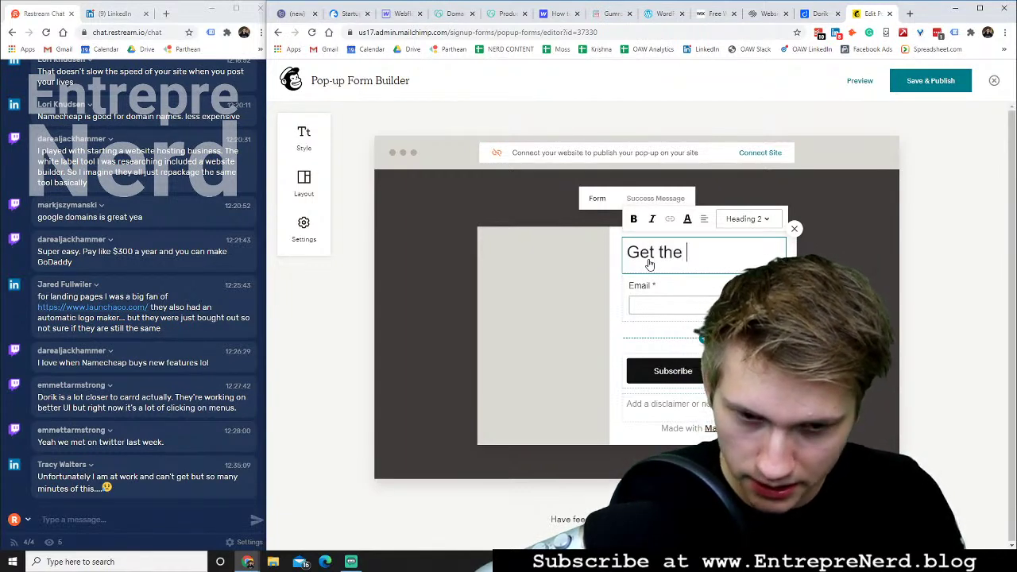
pyautogui.write('Get the live stream highlights in y')
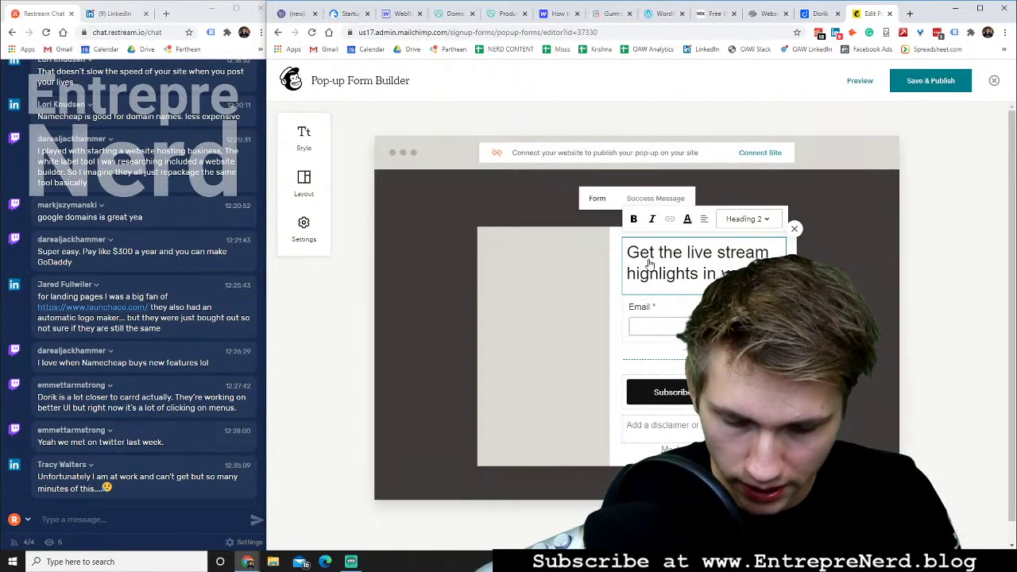
pyautogui.write('our inbox ever')
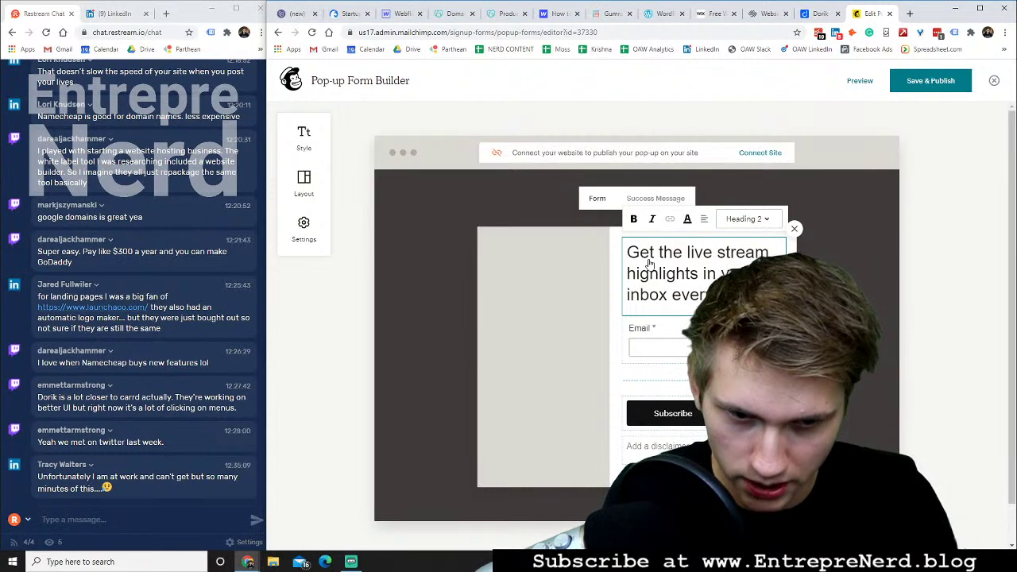
pyautogui.click(746, 219)
pyautogui.click(751, 274)
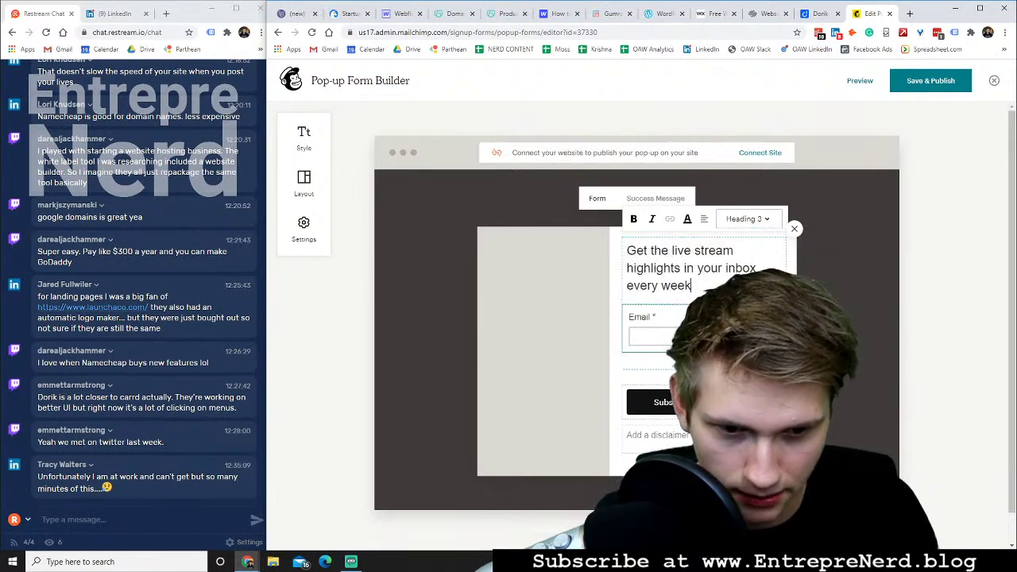
# Change the email field's label to "Pop in your email :)"
pyautogui.click(660, 326)
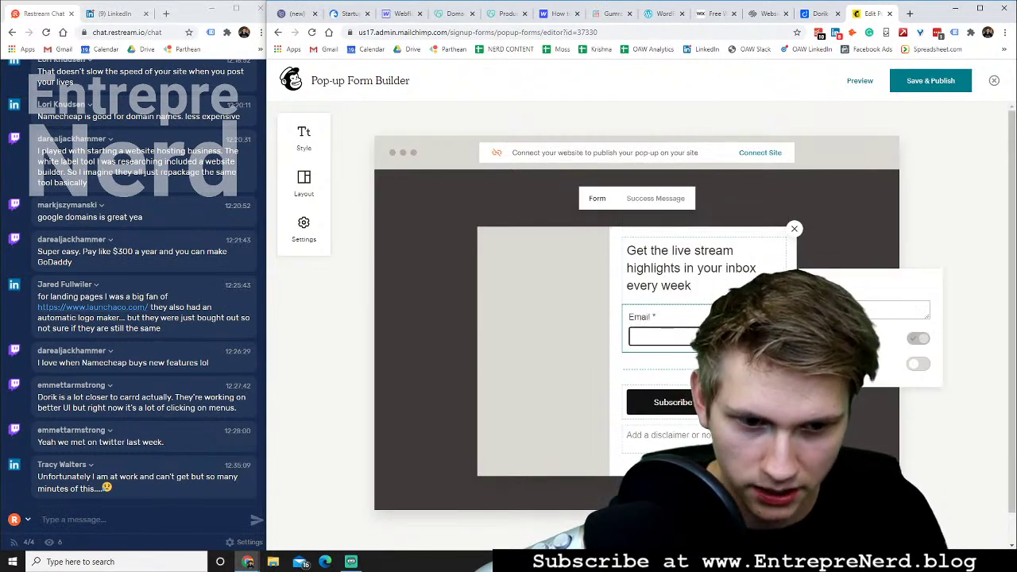
pyautogui.write('Pop in your email')
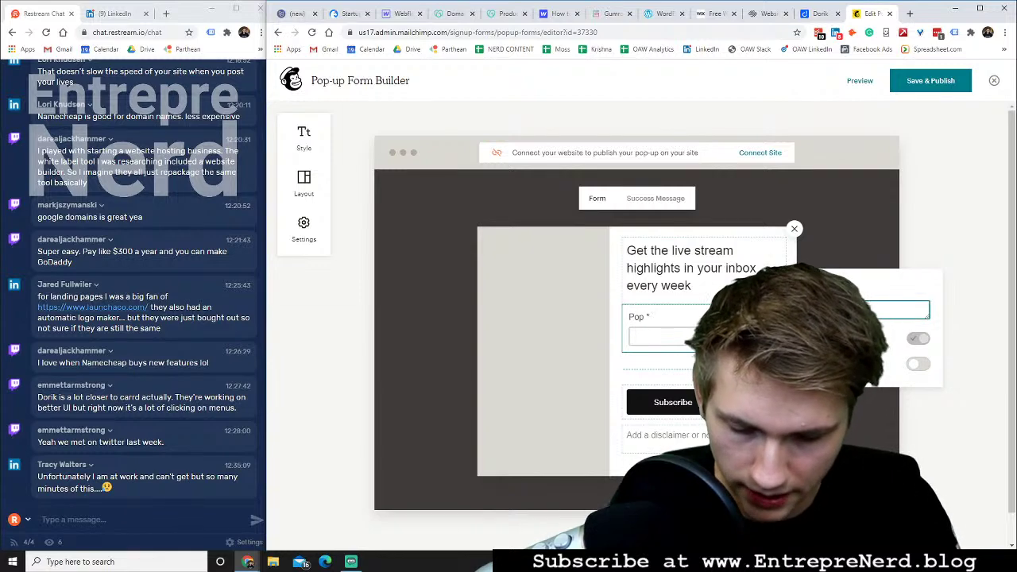
pyautogui.write(' :)')
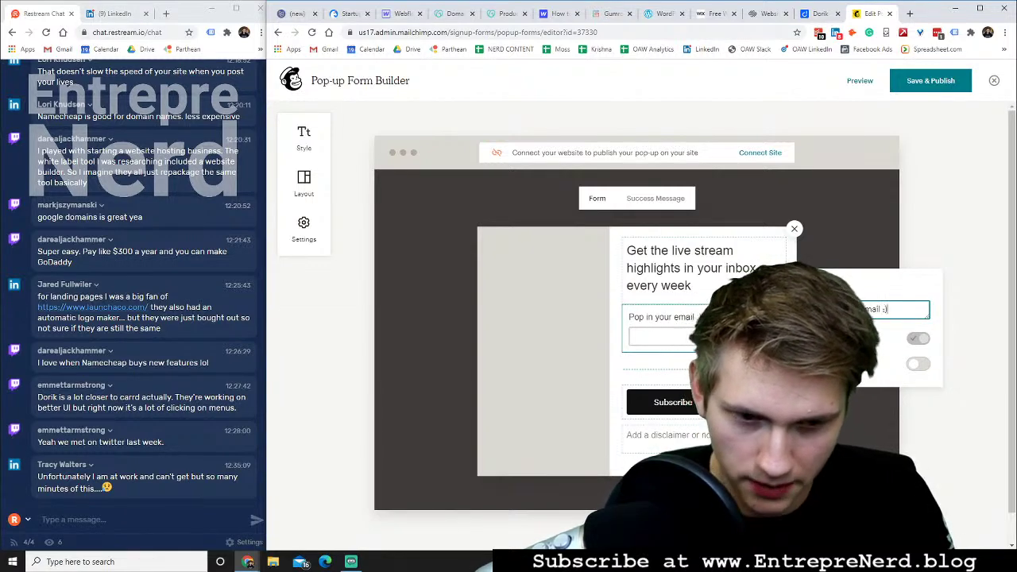
pyautogui.click(764, 282)
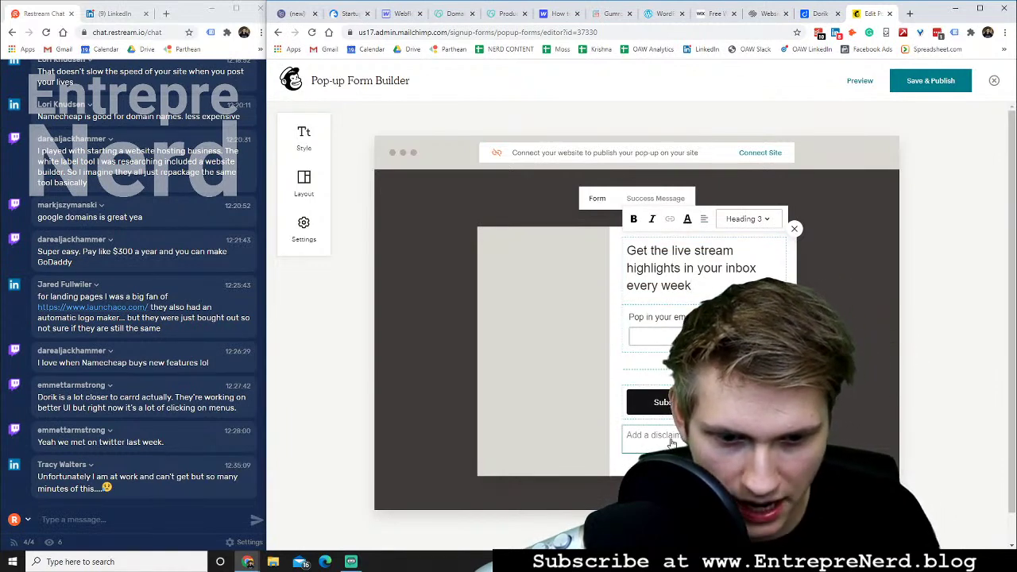
pyautogui.click(647, 435)
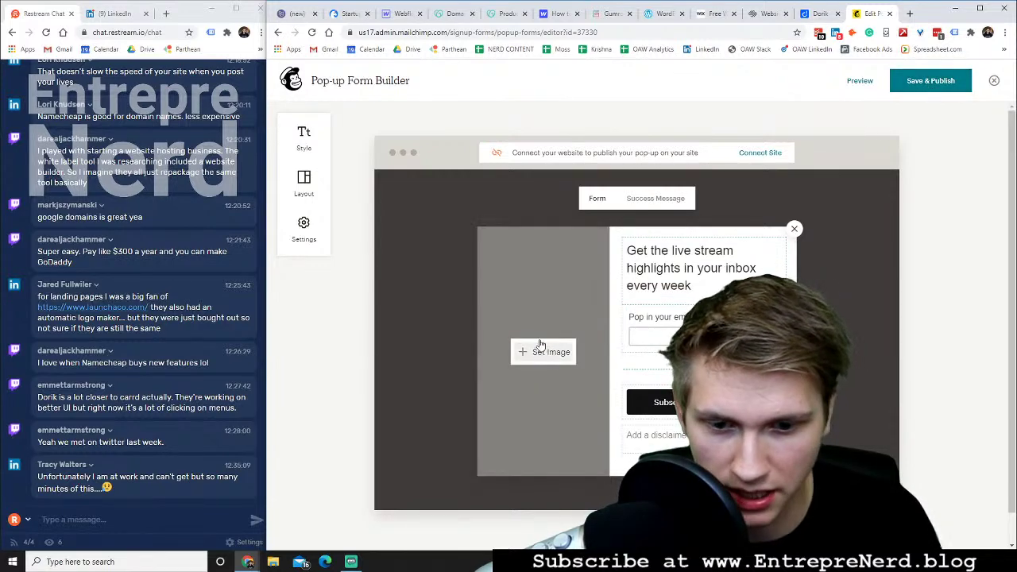
# Insert the white-on-dark square EntrepreNerd logo as the pop-up form's image
pyautogui.click(543, 353)
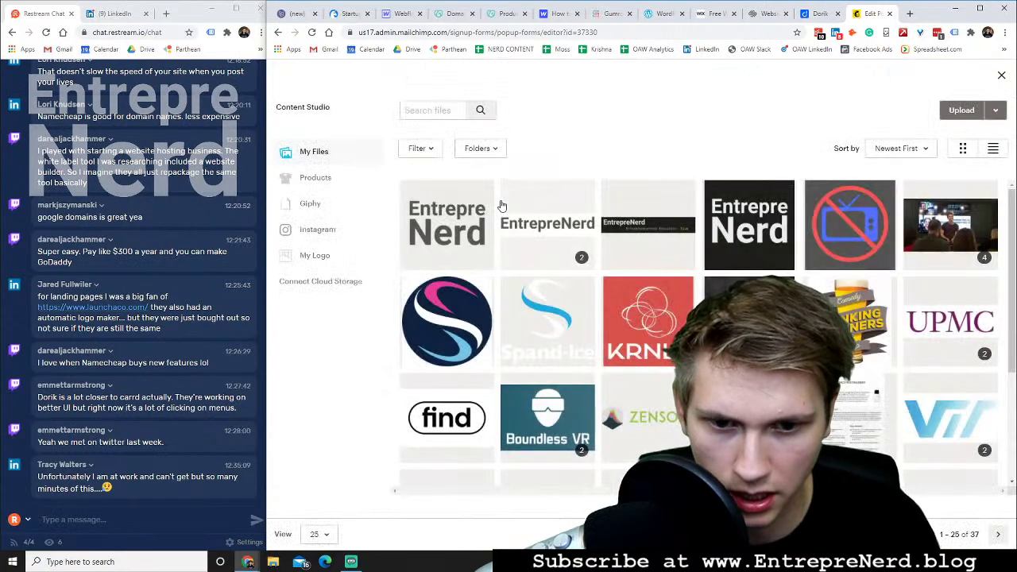
pyautogui.click(758, 220)
pyautogui.click(986, 109)
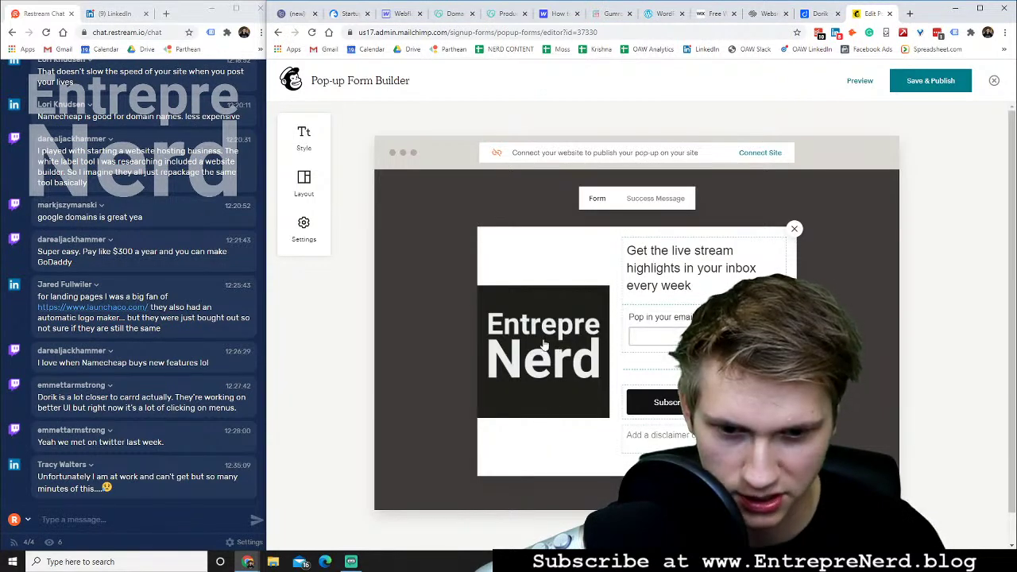
# Replace the pop-up form's image with the dark-text EntrepreNerd logo that has no dark background
pyautogui.moveTo(560, 355)
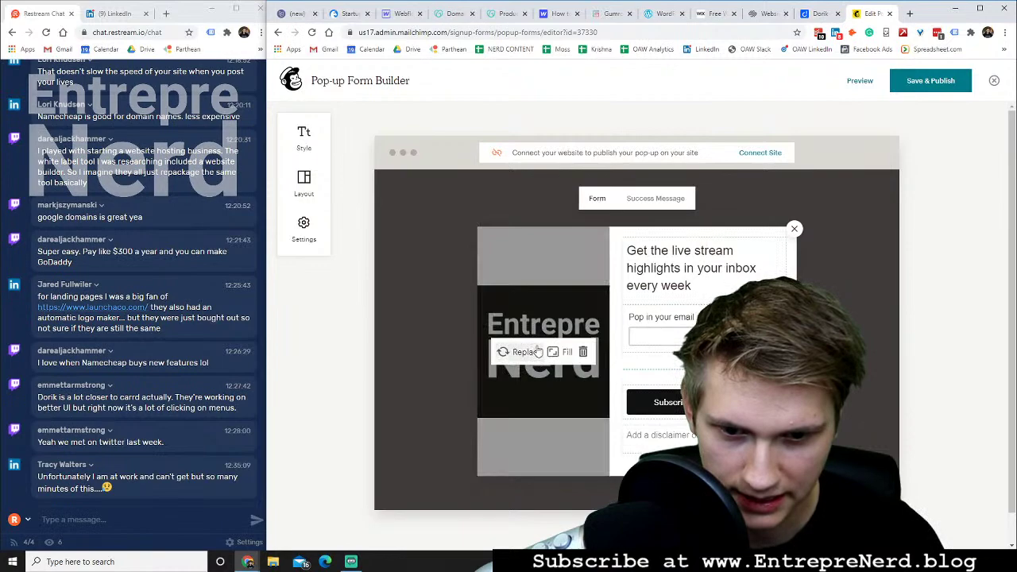
pyautogui.click(521, 353)
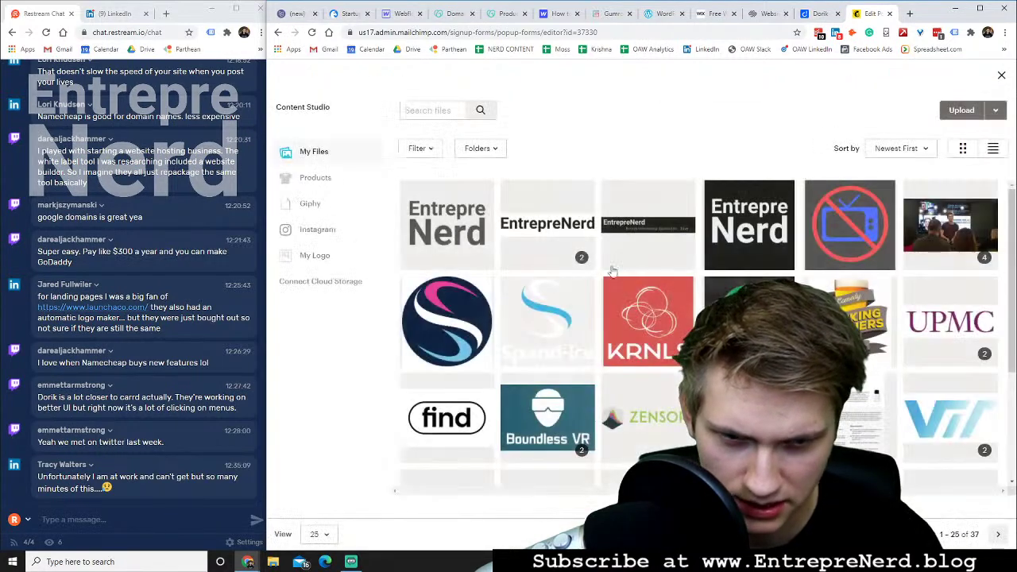
pyautogui.click(465, 227)
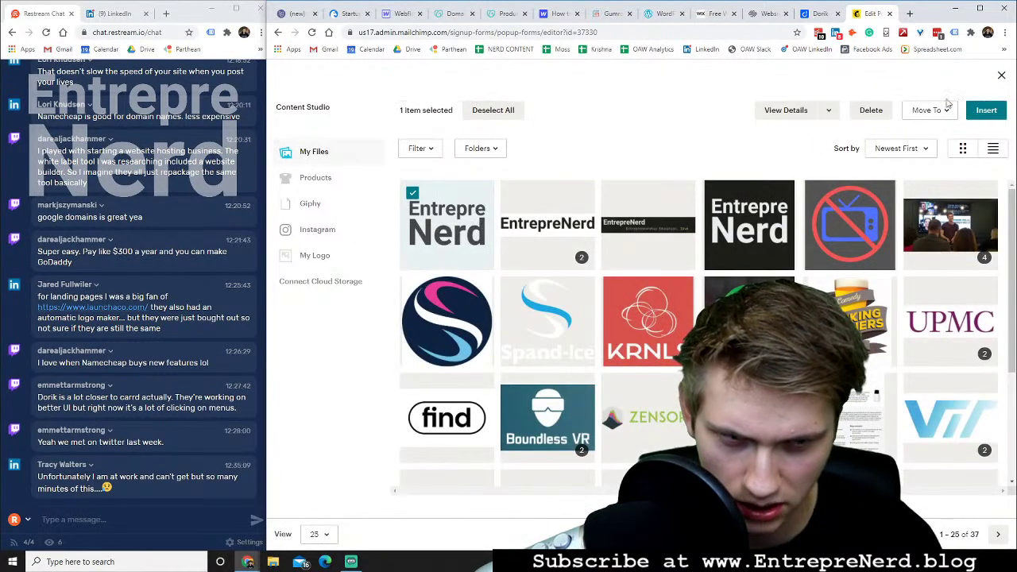
pyautogui.click(985, 112)
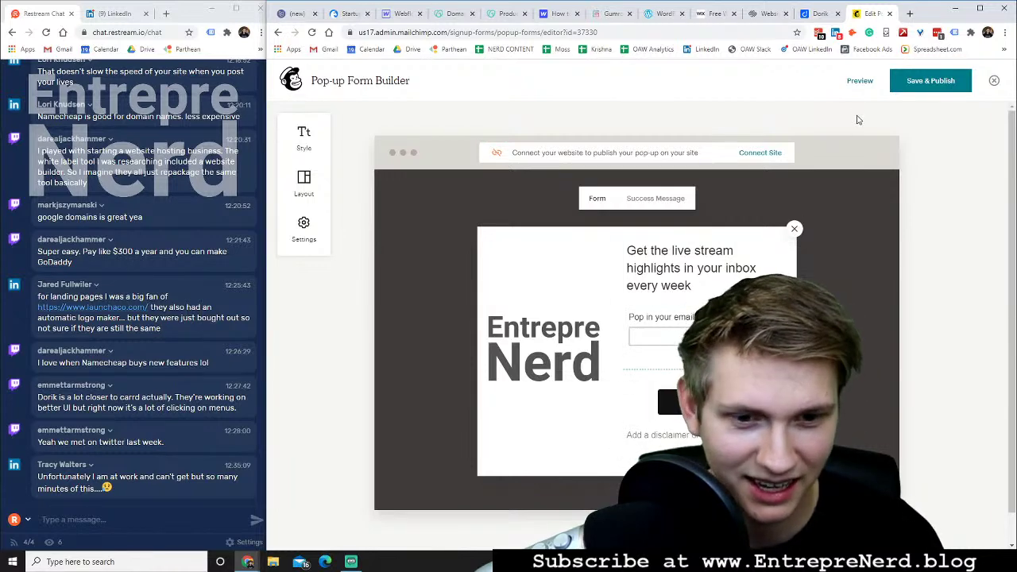
# Replace the pop-up's success message with "I'll see you on a stream"
pyautogui.click(636, 196)
pyautogui.click(635, 315)
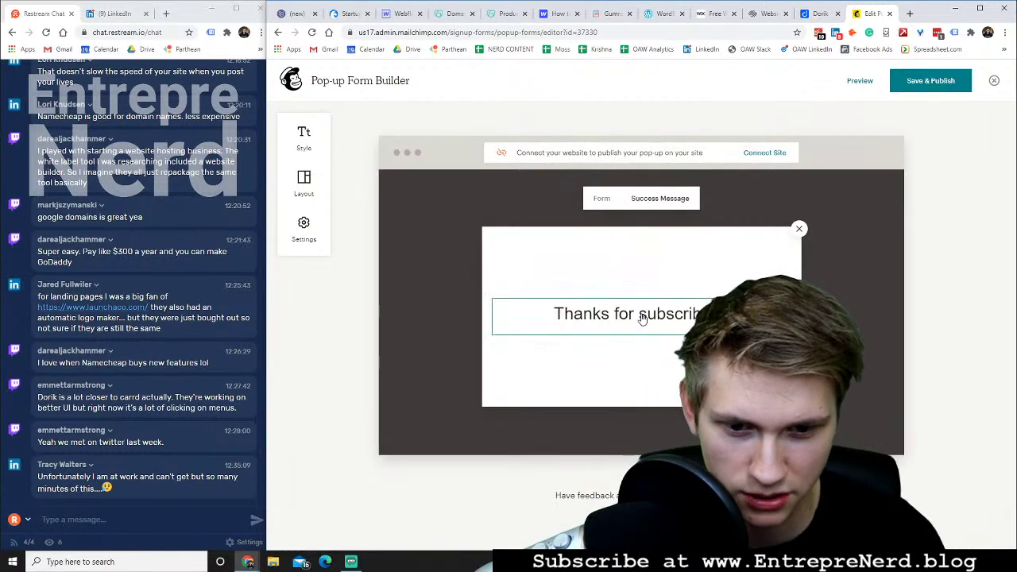
pyautogui.click(584, 317)
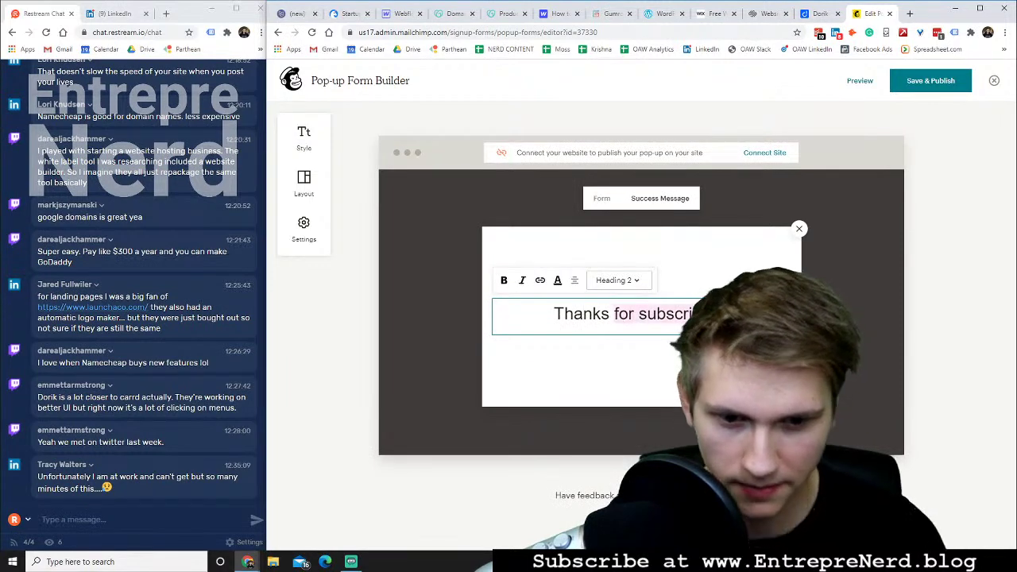
pyautogui.press('BackSpace')
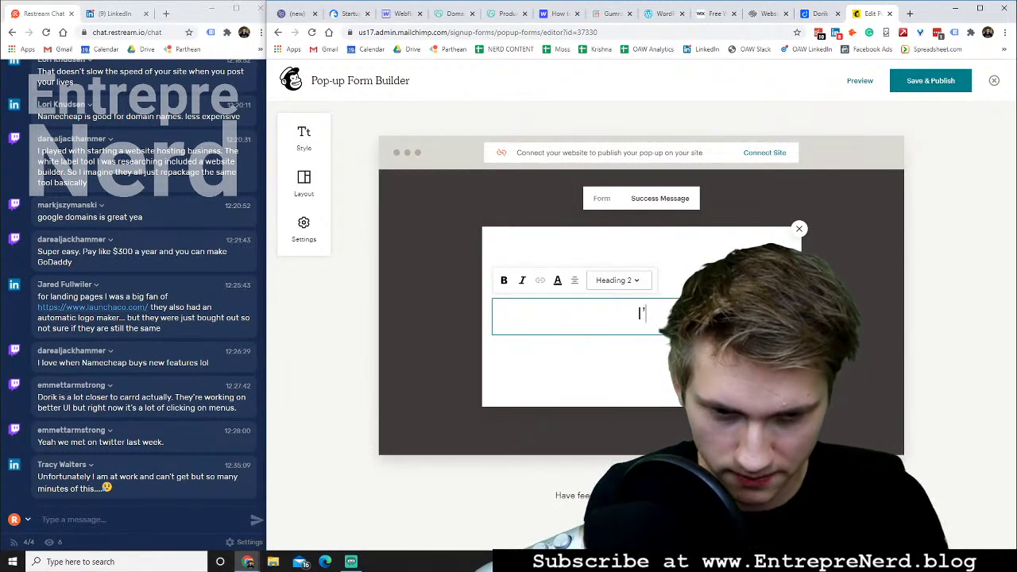
pyautogui.write('ee you on')
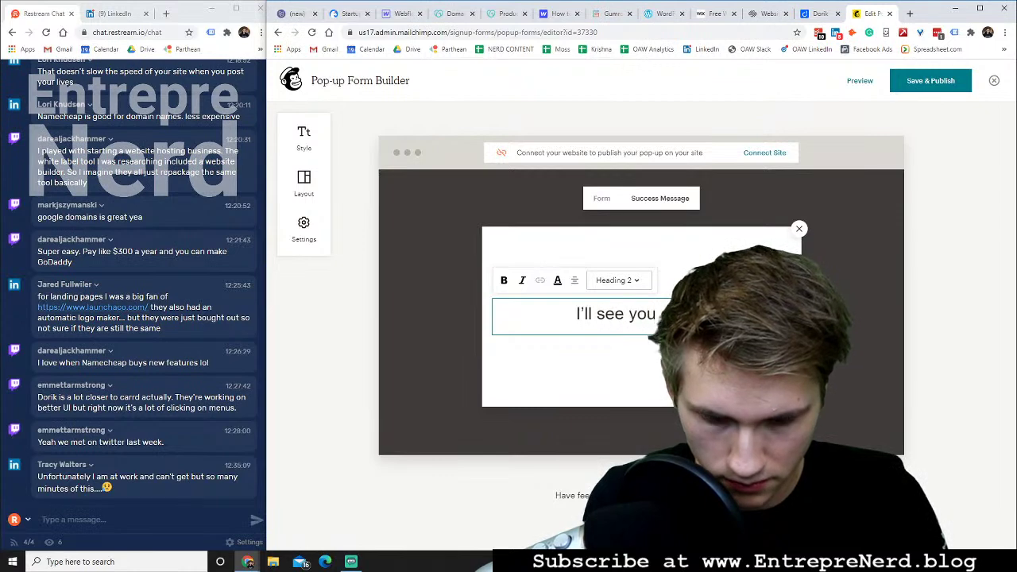
pyautogui.write(' a stream')
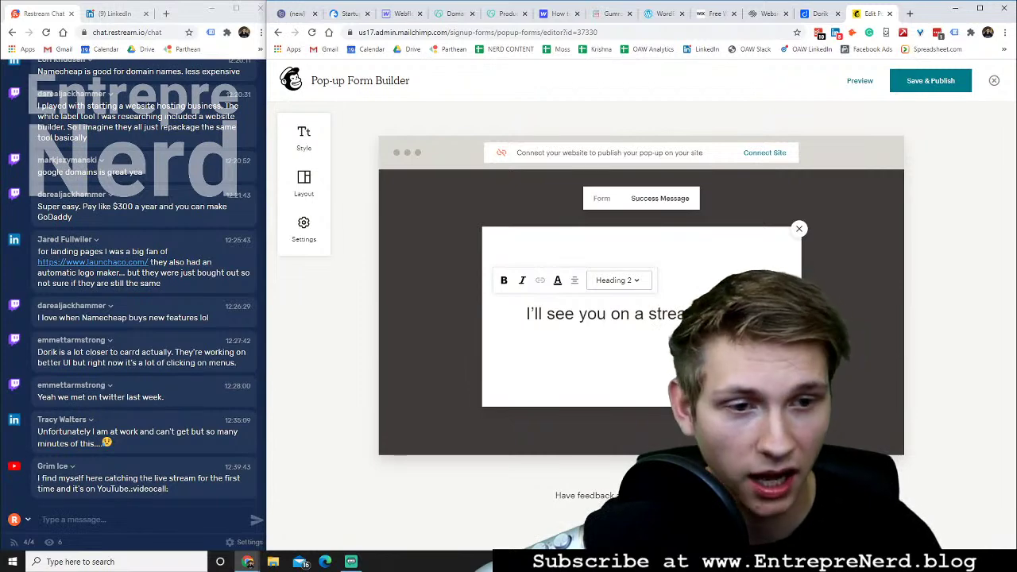
# Return to the form view, save and publish the pop-up form, and accept the additional terms for Connected Sites
pyautogui.click(603, 198)
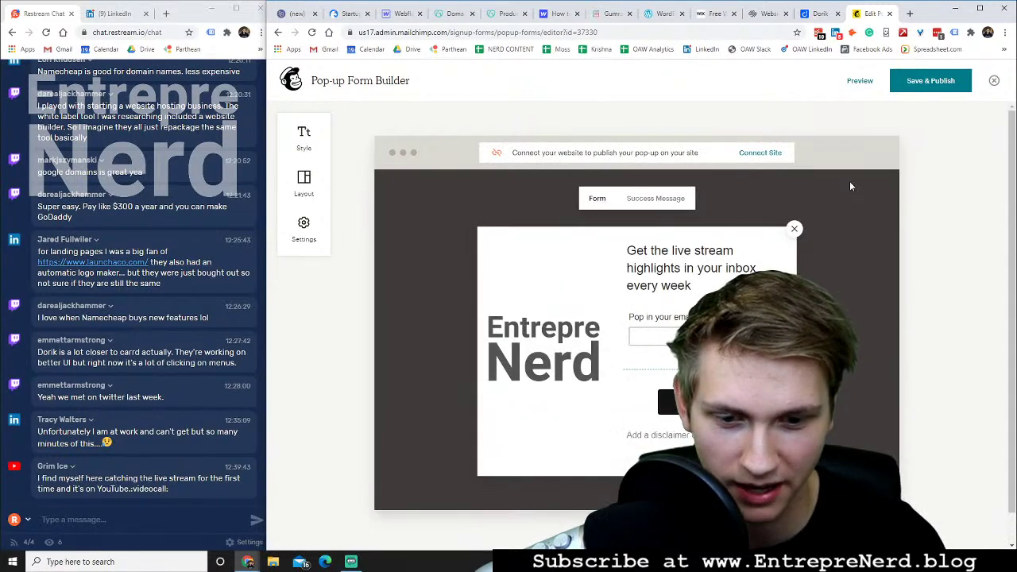
pyautogui.click(913, 85)
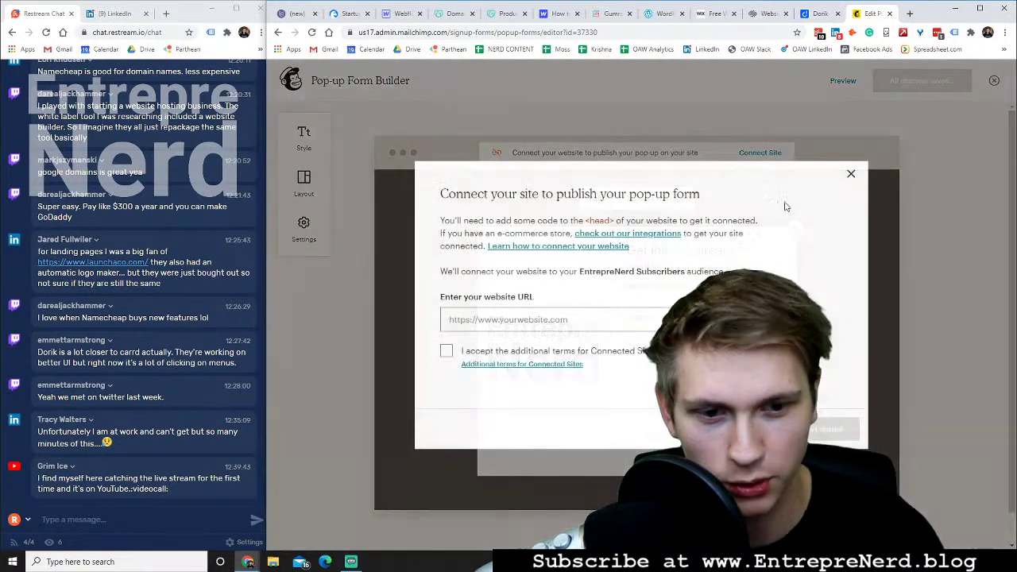
pyautogui.click(522, 315)
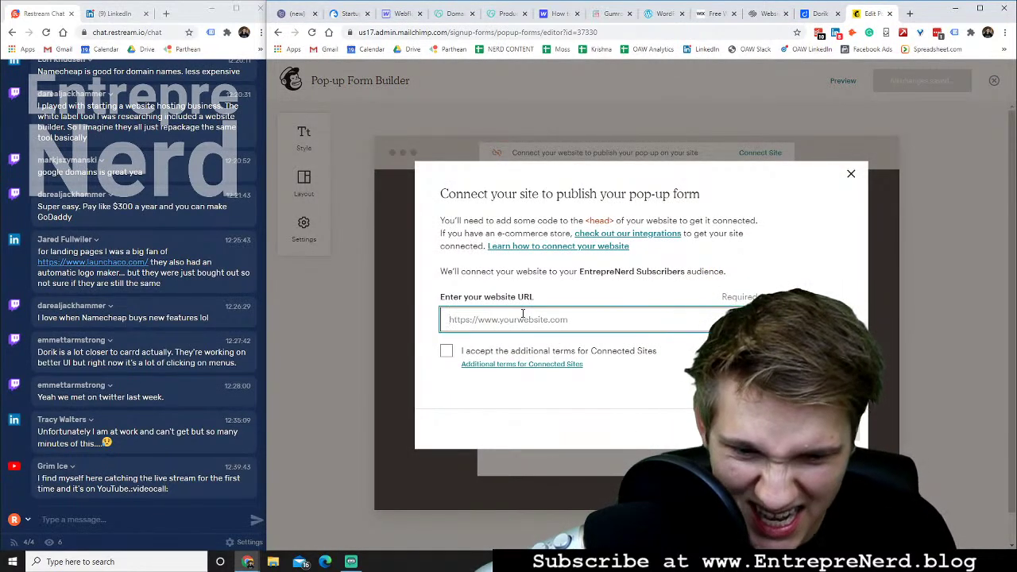
pyautogui.click(449, 363)
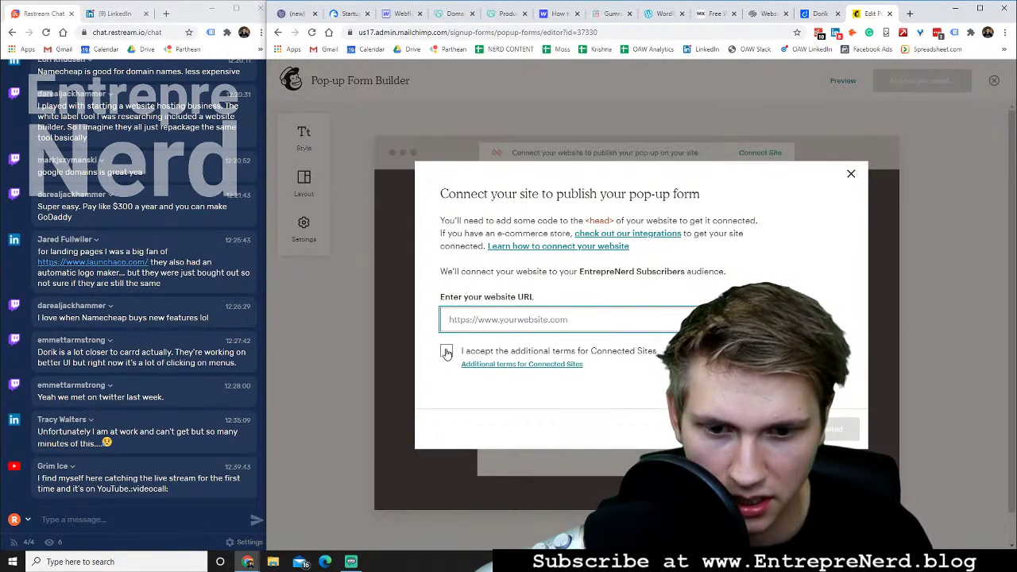
pyautogui.click(447, 352)
pyautogui.click(498, 318)
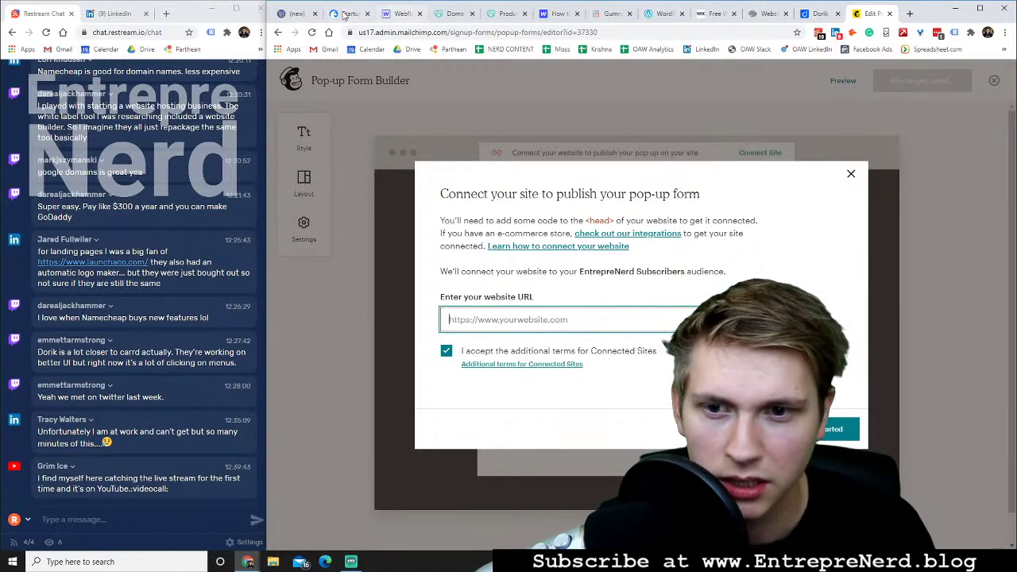
# Switch to the Carrd editor and enter "enerd" as the site's carrd.co publishing address
pyautogui.click(290, 13)
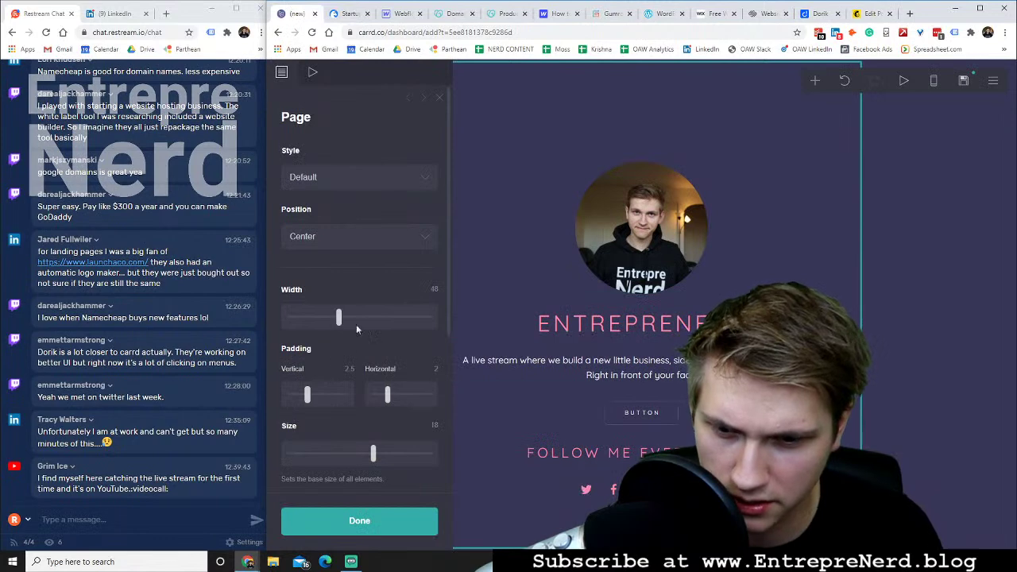
pyautogui.click(963, 82)
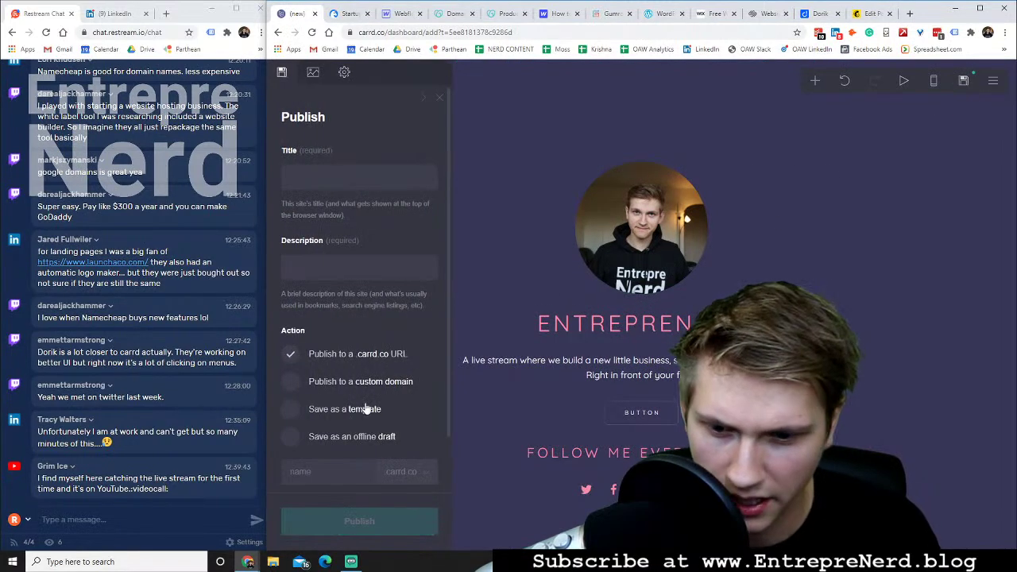
pyautogui.scroll(-1, 321, 383)
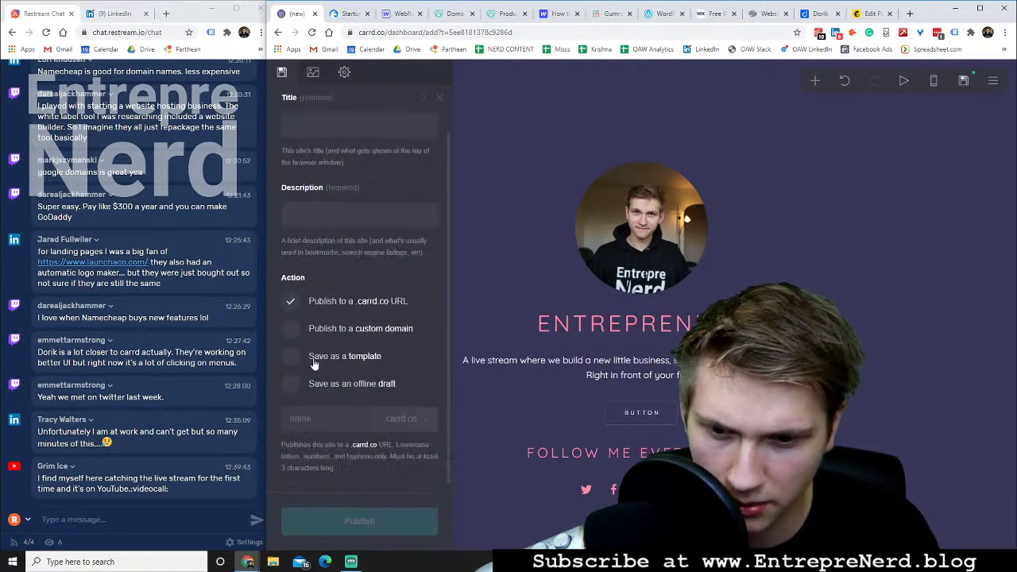
pyautogui.click(321, 425)
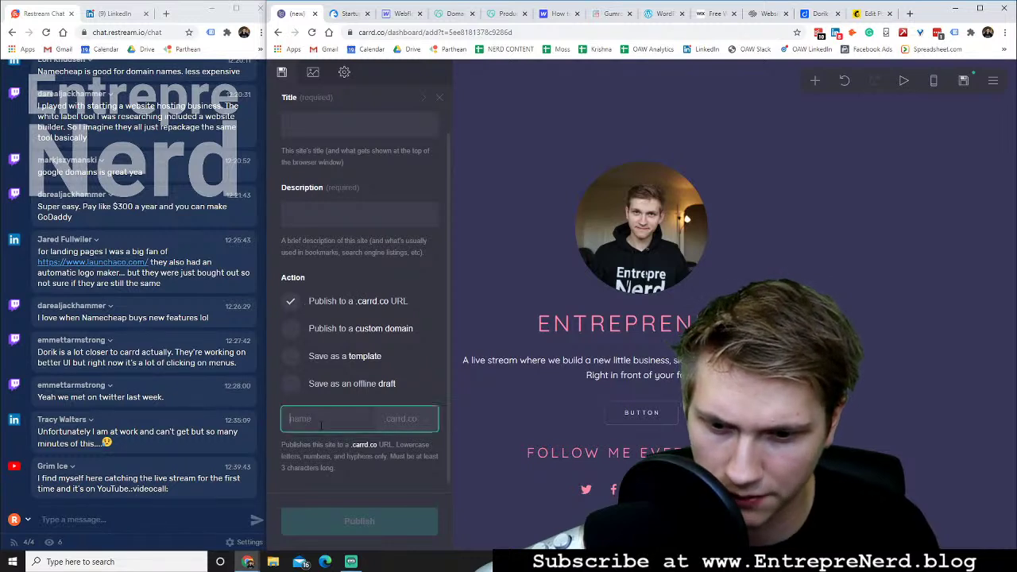
pyautogui.write('enerd')
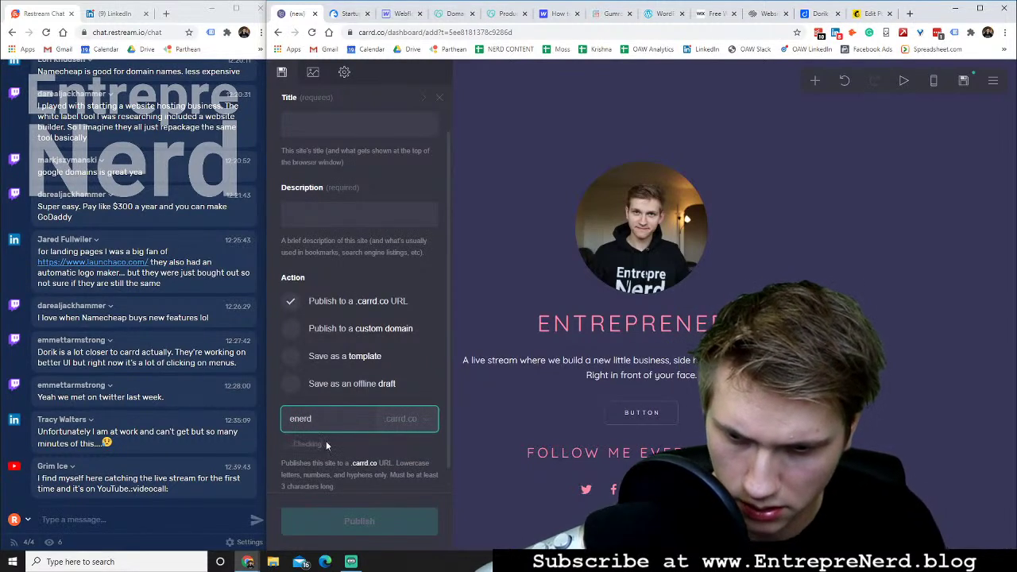
pyautogui.click(372, 522)
# Title the site "EntrepreNerd Subscribe" and describe it: "Here's where you can sign up to get more awesome information about the live streams we host every week."
pyautogui.scroll(1, 313, 252)
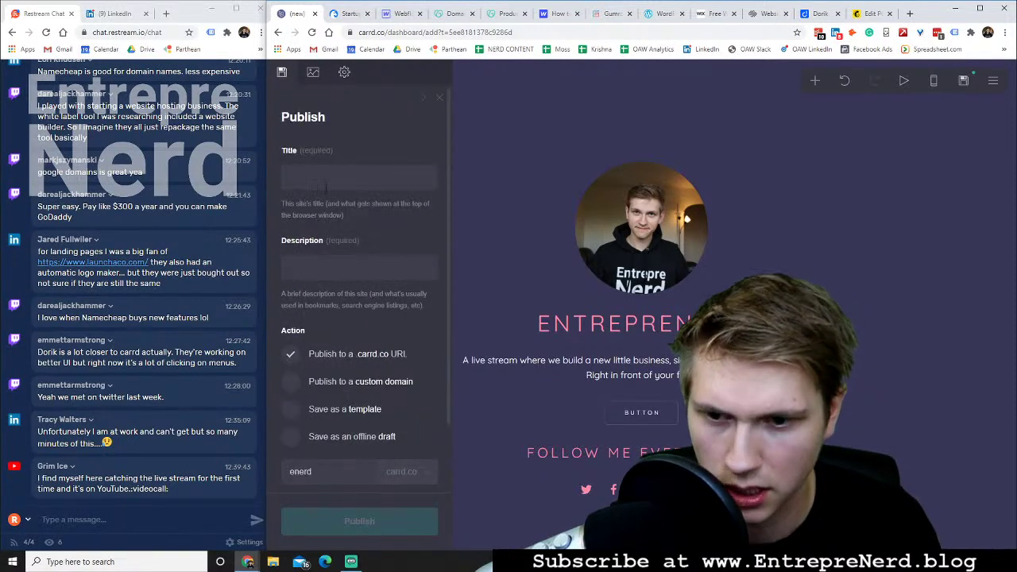
pyautogui.click(320, 180)
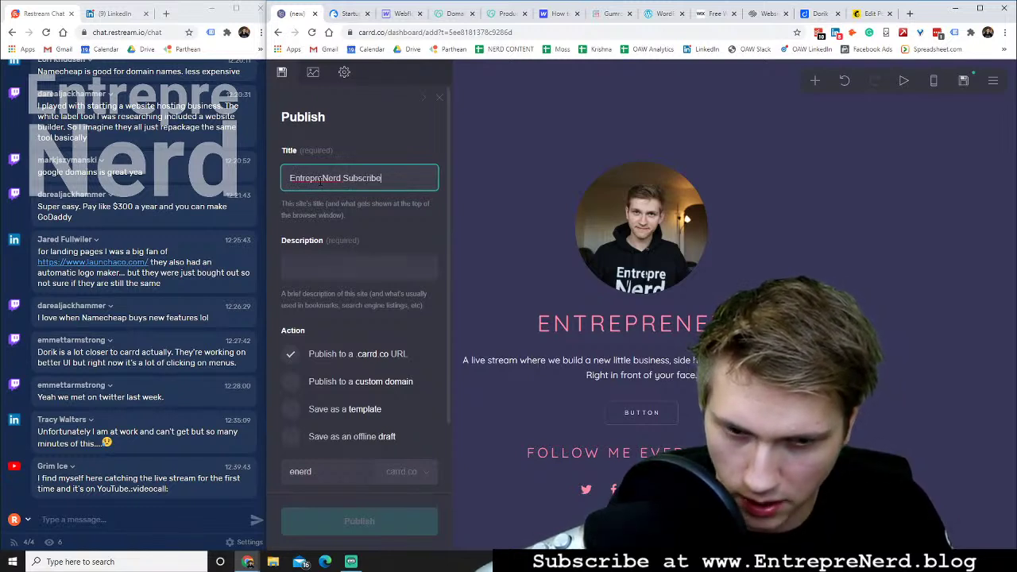
pyautogui.click(309, 272)
pyautogui.write('H')
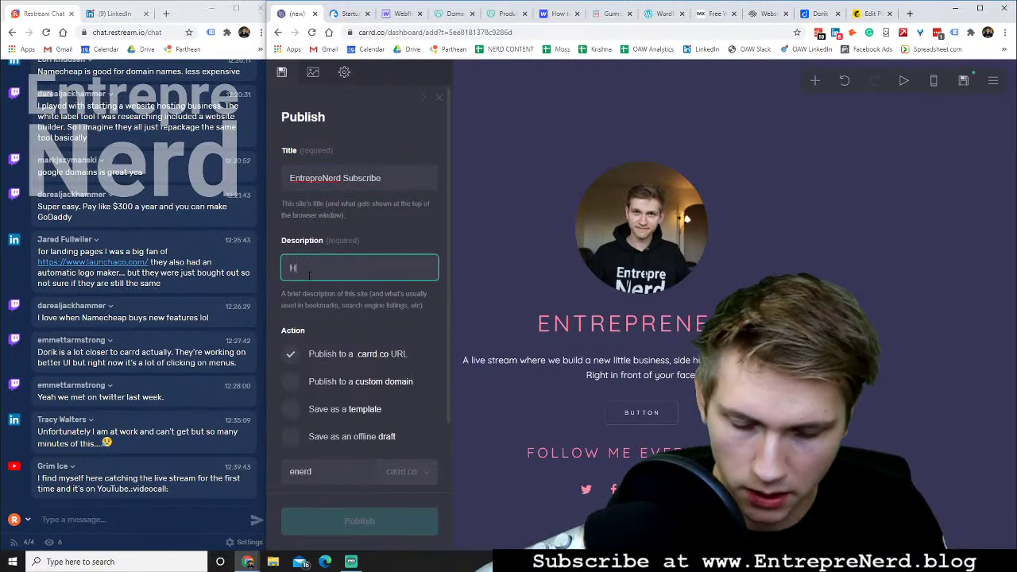
pyautogui.write("ere's where you can sign")
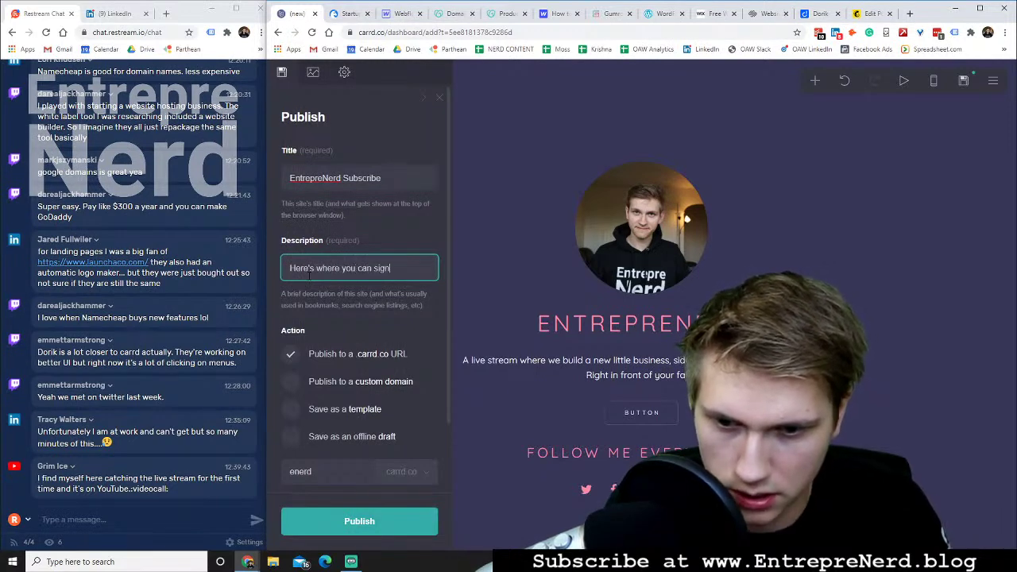
pyautogui.write(' up to get more awe')
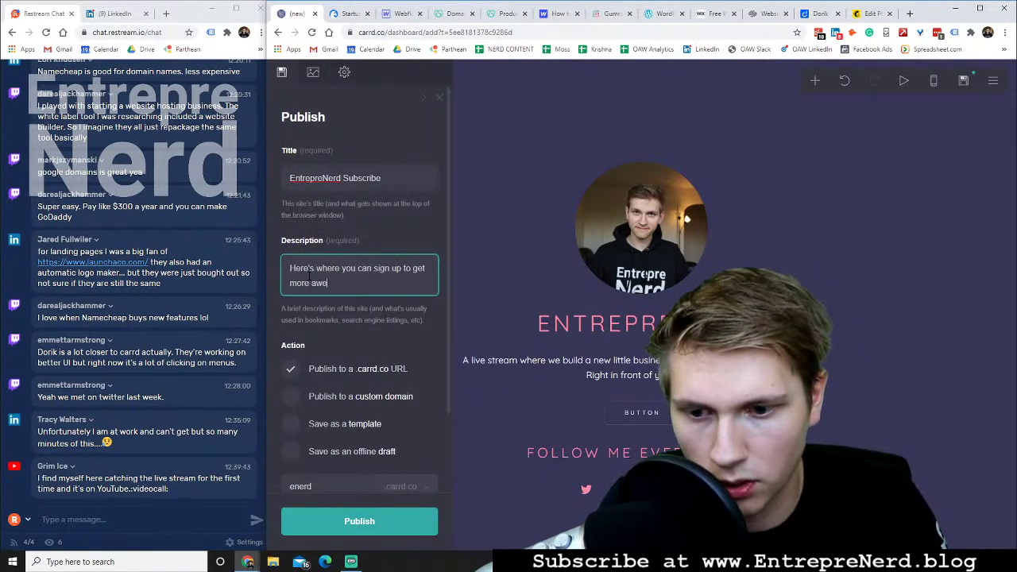
pyautogui.write('some information about th')
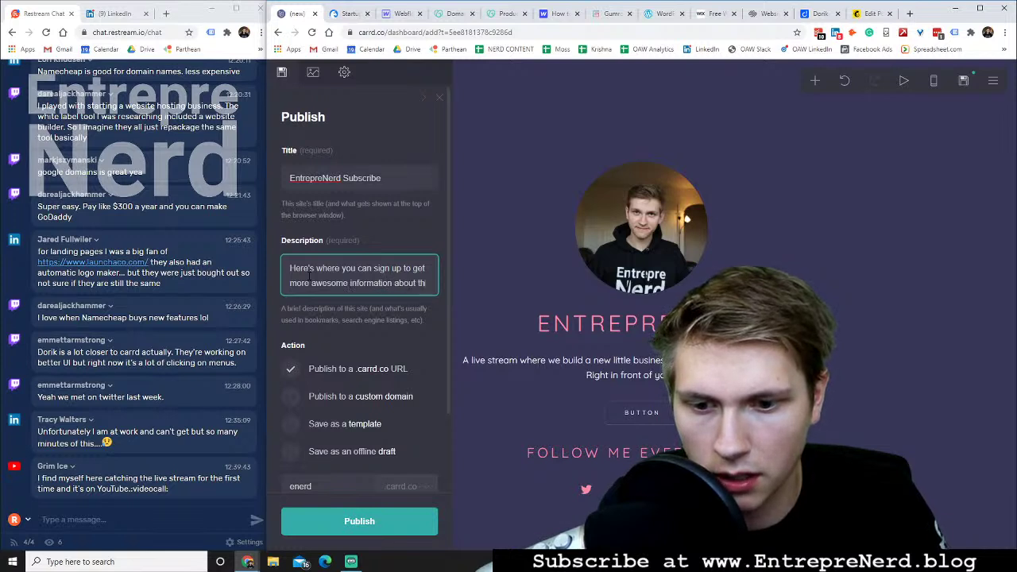
pyautogui.write('e live streams we ')
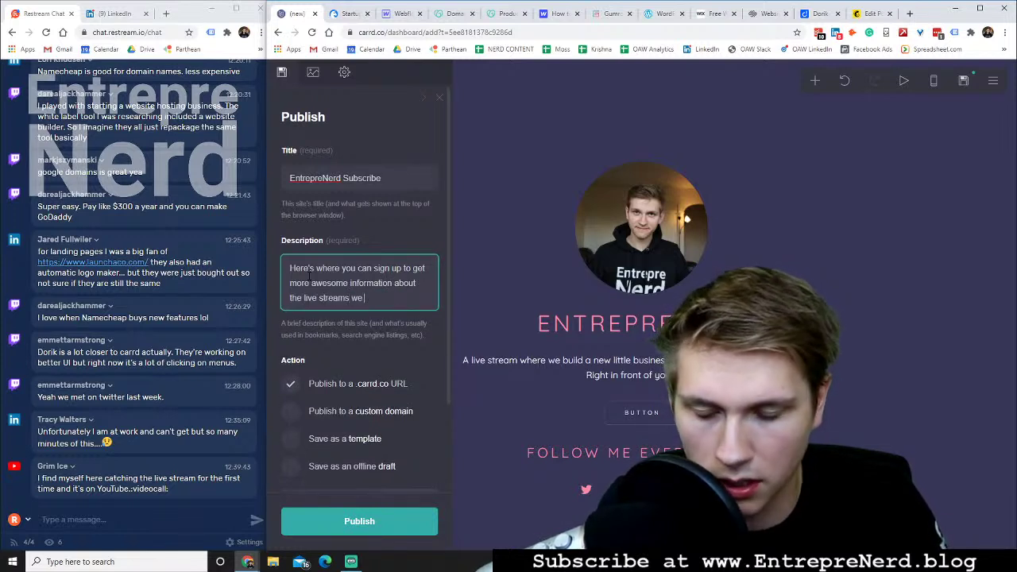
pyautogui.write('host every week.')
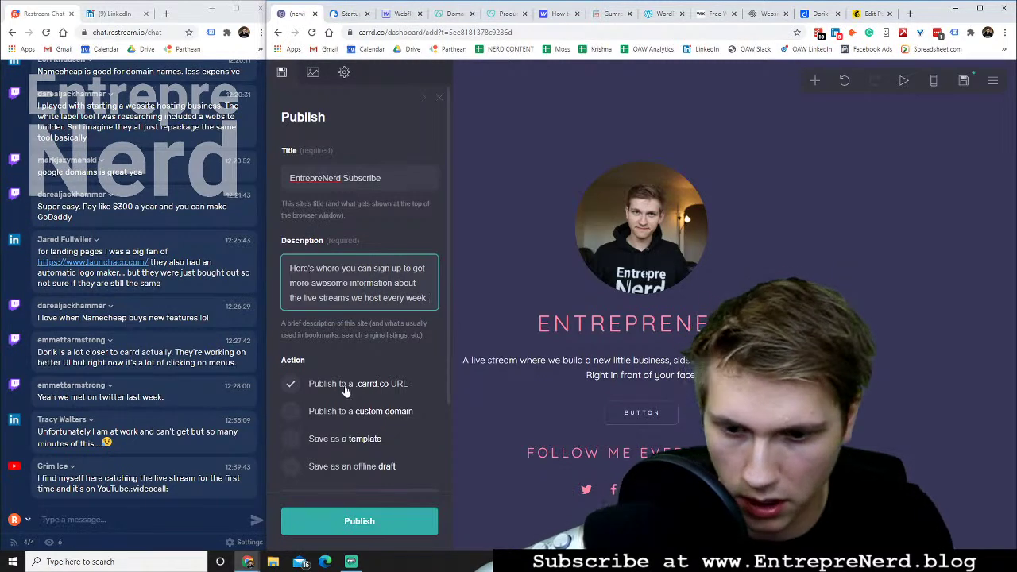
# Publish the site to enerd.carrd.co and open the published page in a new tab
pyautogui.scroll(-2, 350, 421)
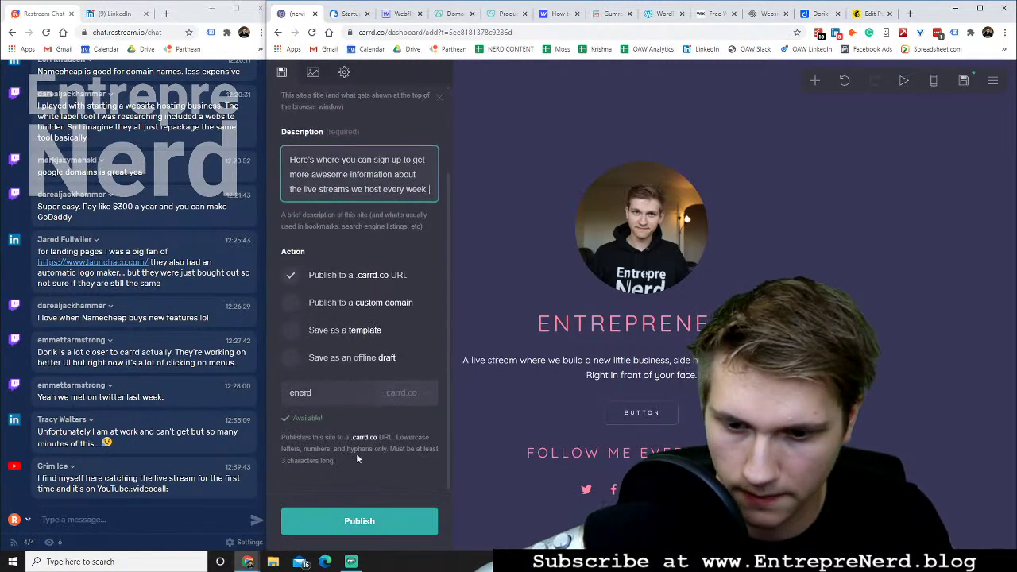
pyautogui.click(353, 520)
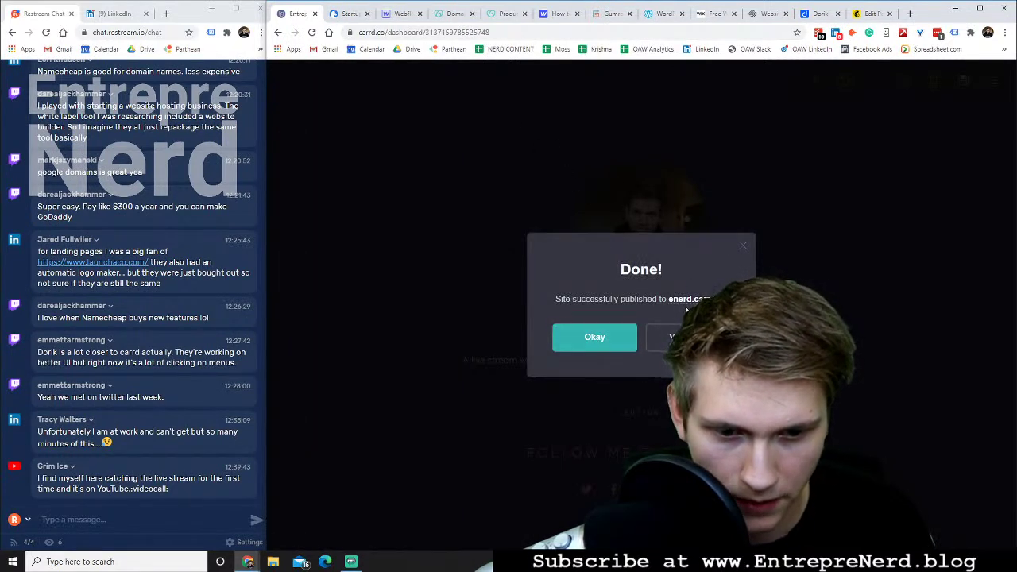
pyautogui.rightClick(673, 299)
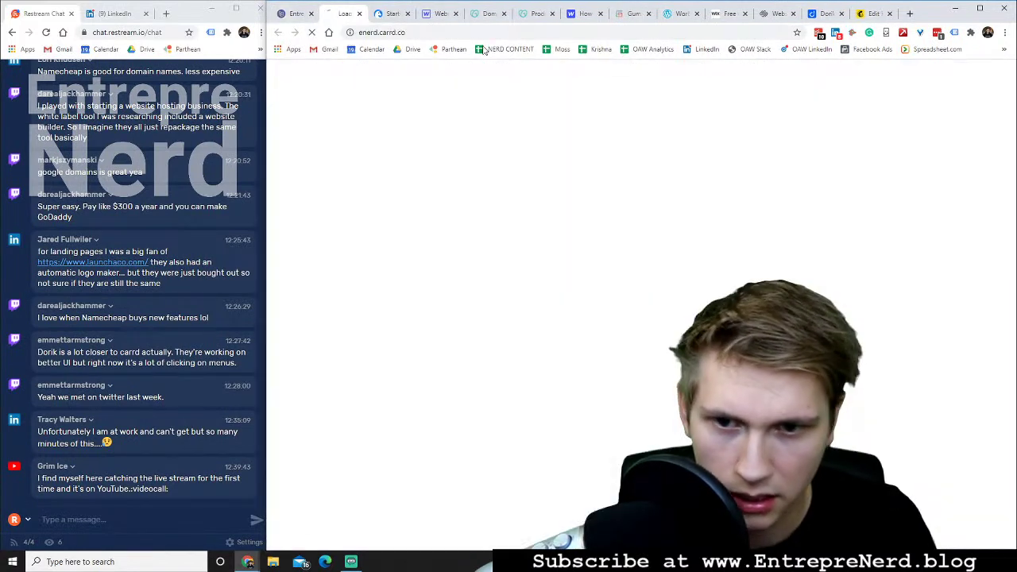
pyautogui.click(699, 308)
pyautogui.click(341, 13)
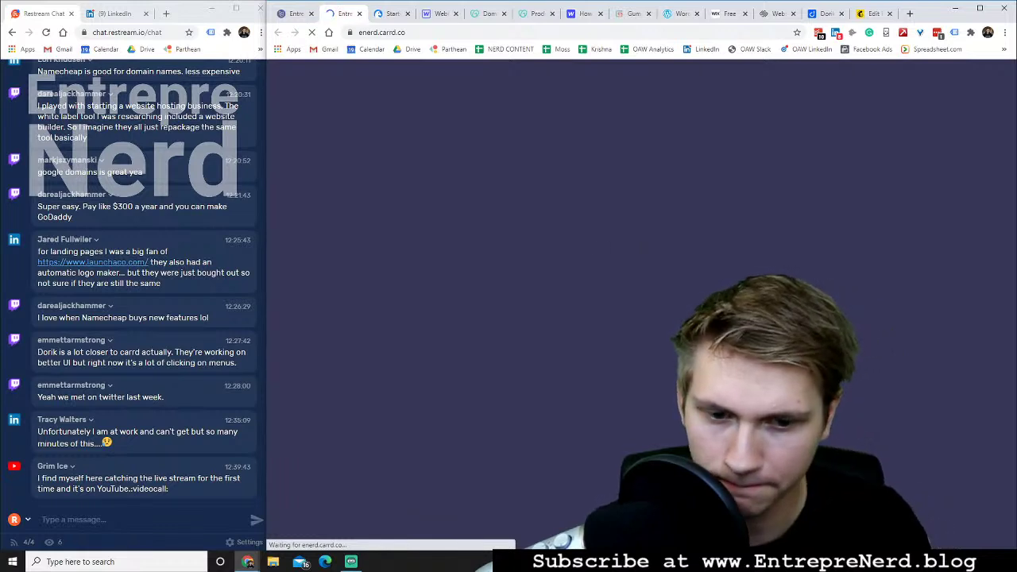
# Copy the published site's address into Mailchimp's website URL field and generate the connection code for enerd.carrd.co
pyautogui.click(384, 33)
pyautogui.hotkey('ctrl', 'c')
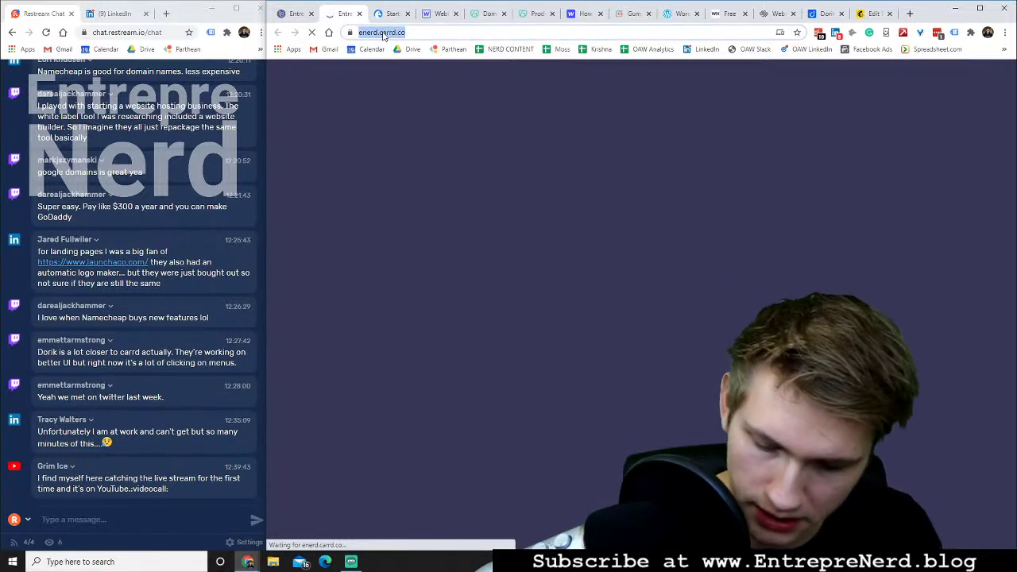
pyautogui.click(873, 14)
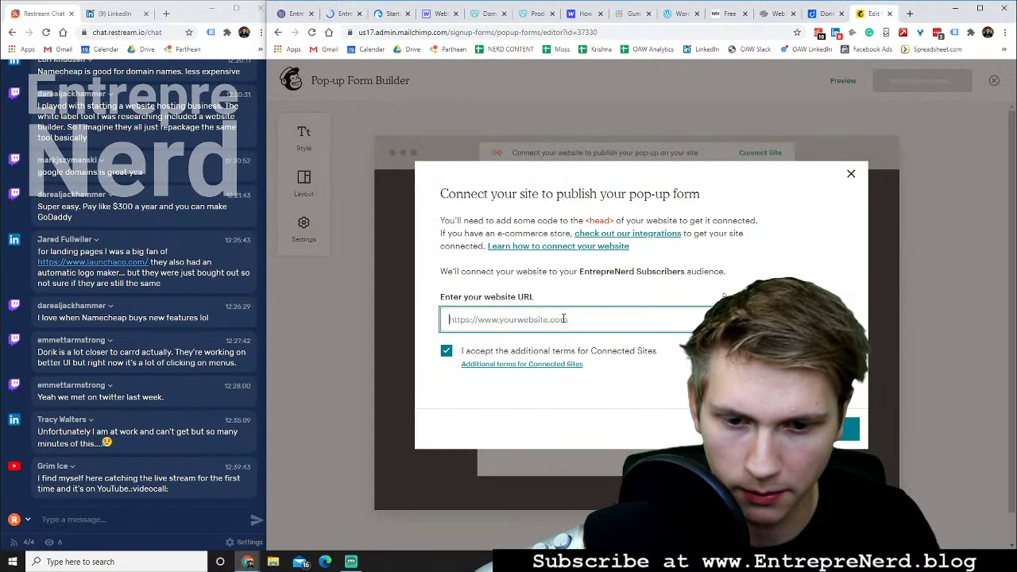
pyautogui.click(508, 319)
pyautogui.hotkey('ctrl', 'v')
pyautogui.click(834, 428)
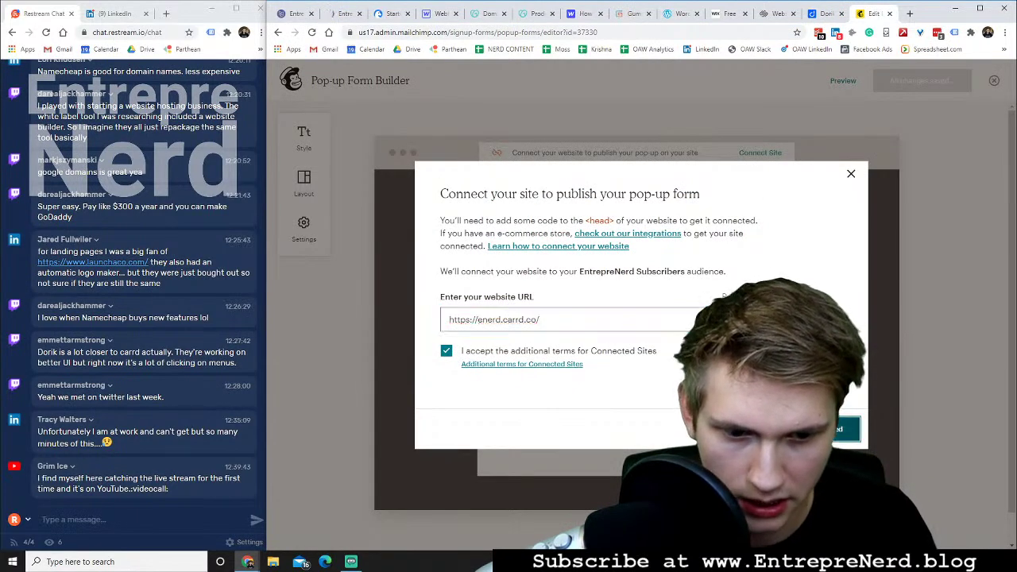
pyautogui.click(524, 306)
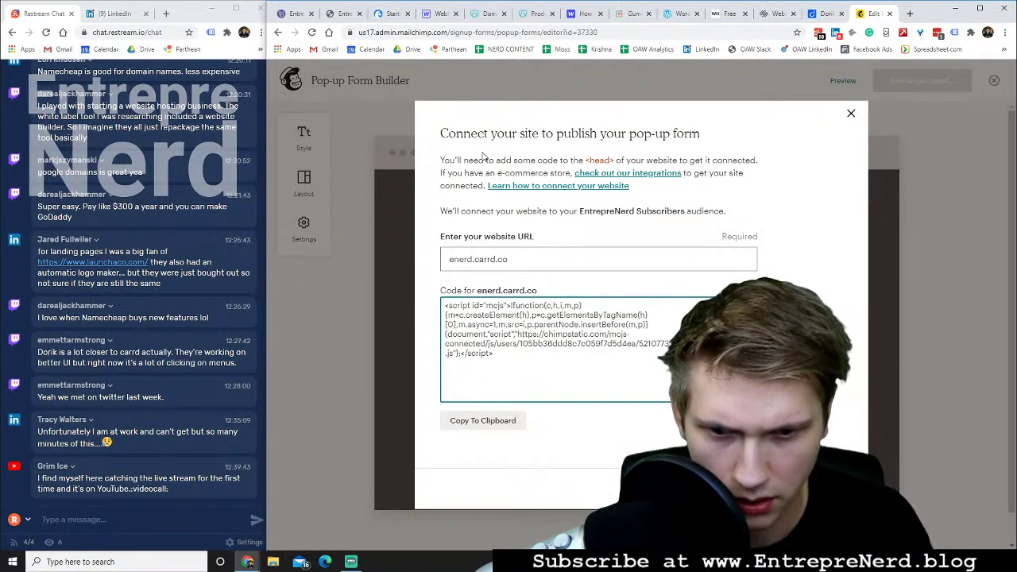
# Copy the pop-up form's connection code for enerd.carrd.co from Mailchimp and switch to the site's Carrd editor
pyautogui.click(513, 429)
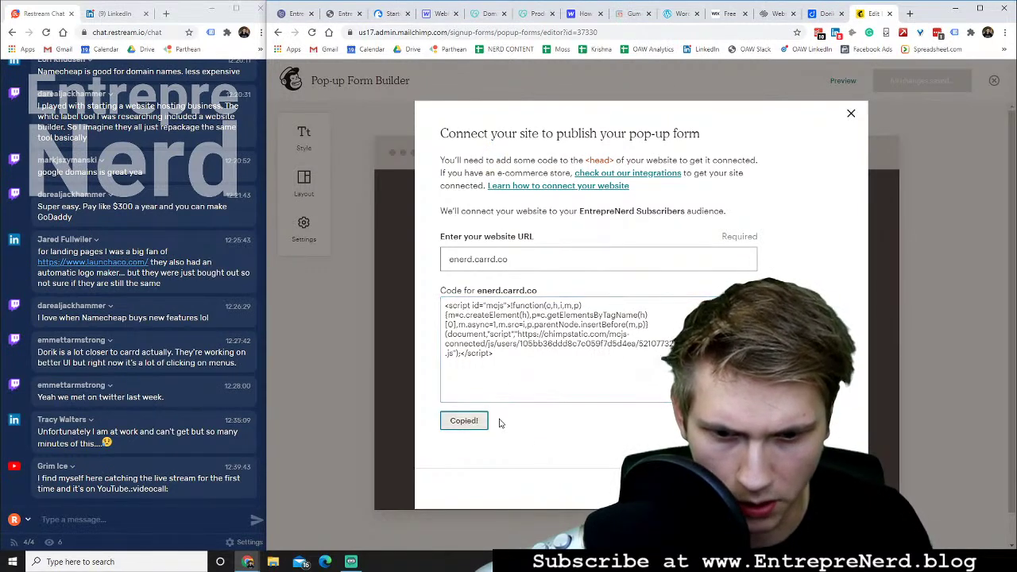
pyautogui.click(343, 13)
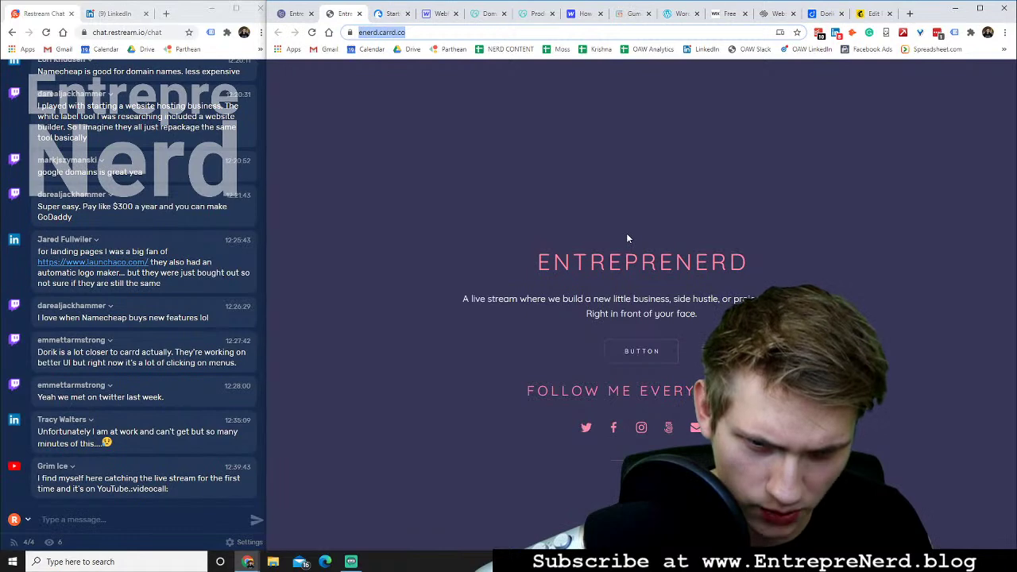
pyautogui.click(642, 200)
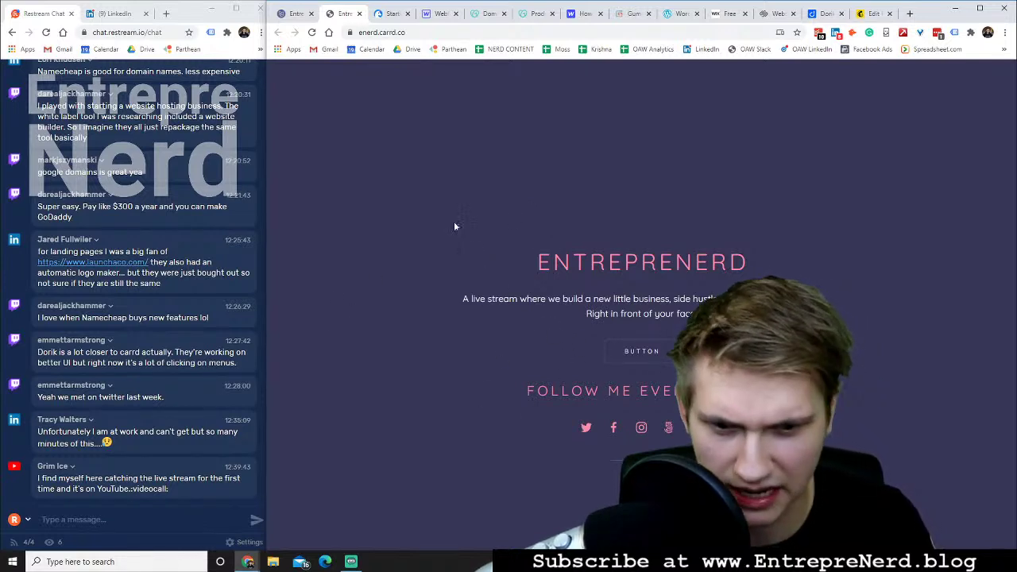
pyautogui.click(296, 13)
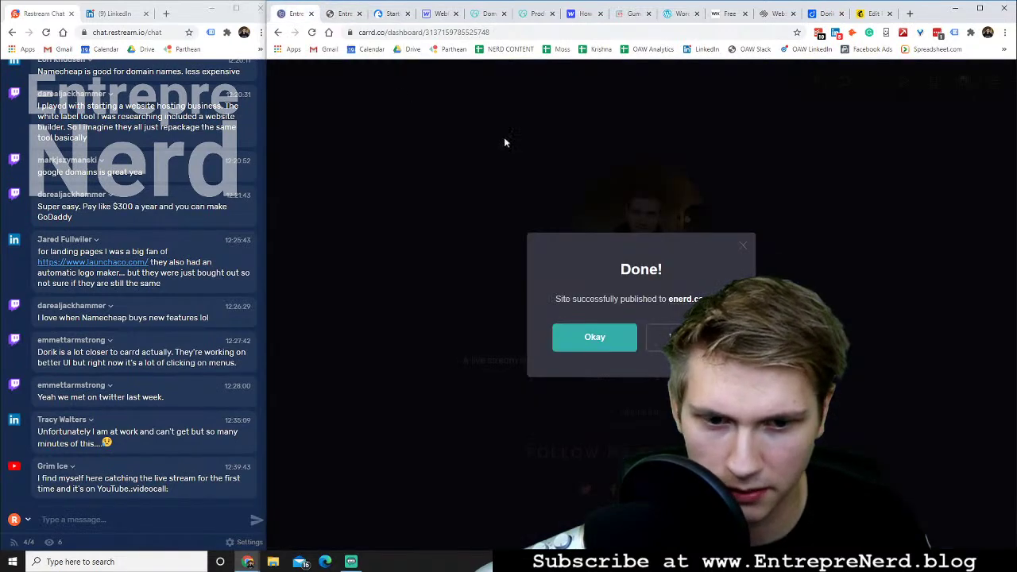
pyautogui.click(595, 337)
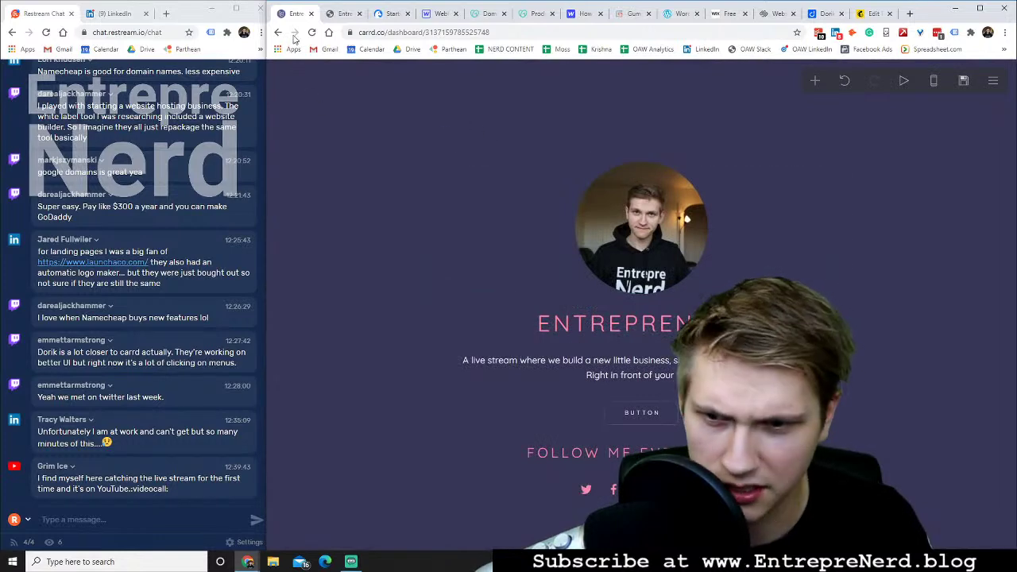
# Add an Embed element of type Code to the page and place it above the profile image
pyautogui.click(814, 80)
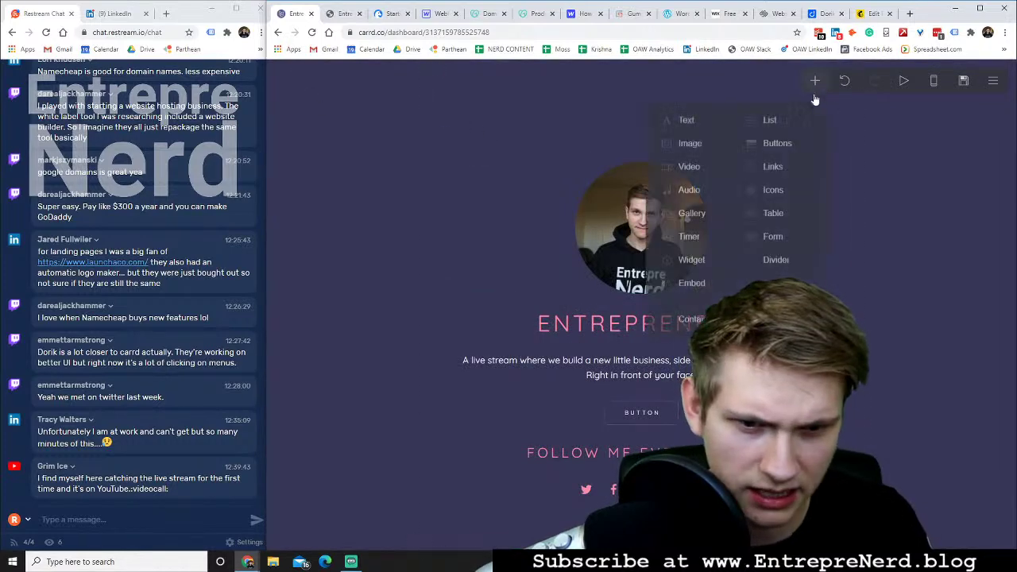
pyautogui.click(691, 284)
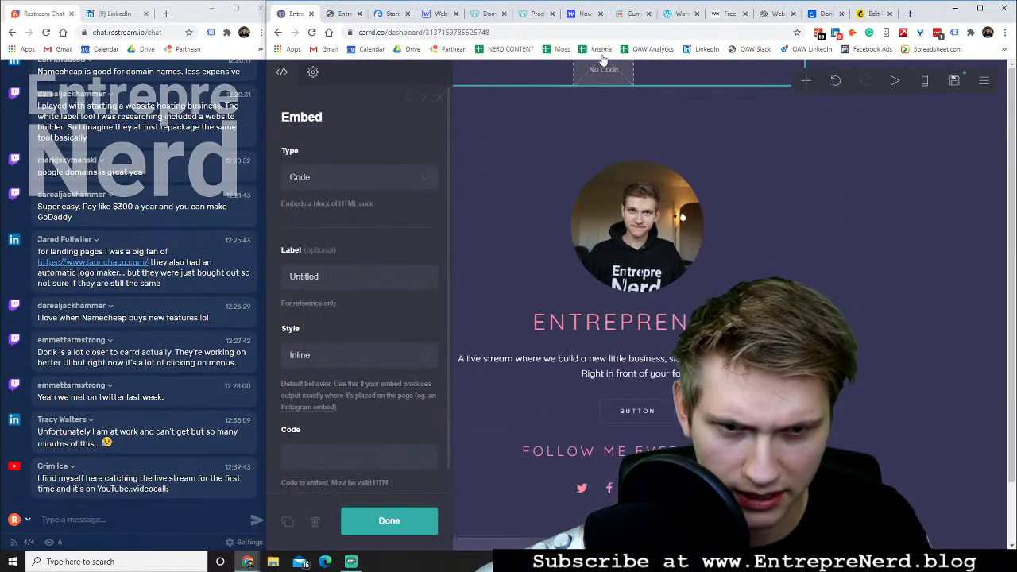
pyautogui.rightClick(612, 89)
pyautogui.click(550, 159)
pyautogui.click(550, 159)
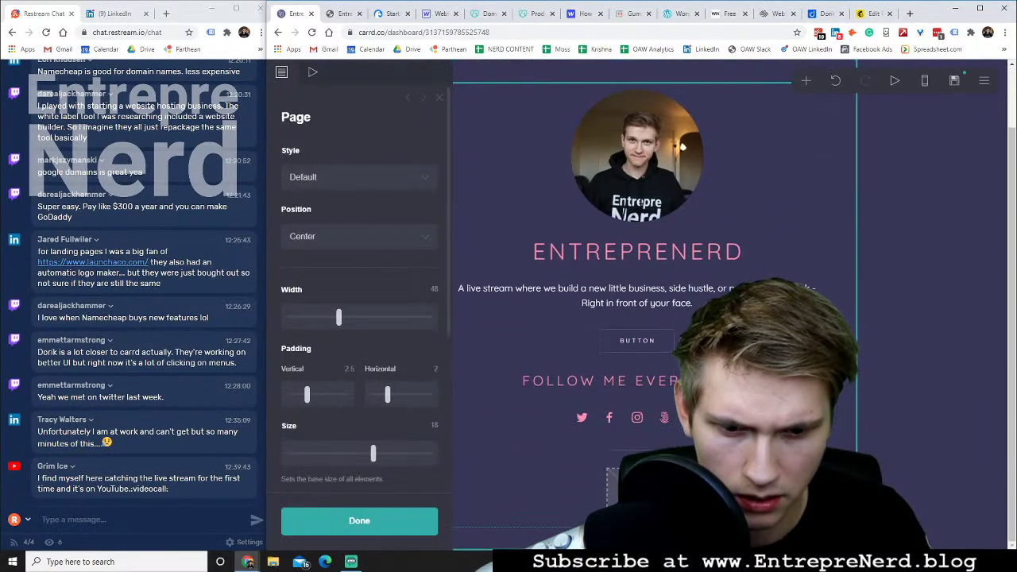
pyautogui.moveTo(629, 94)
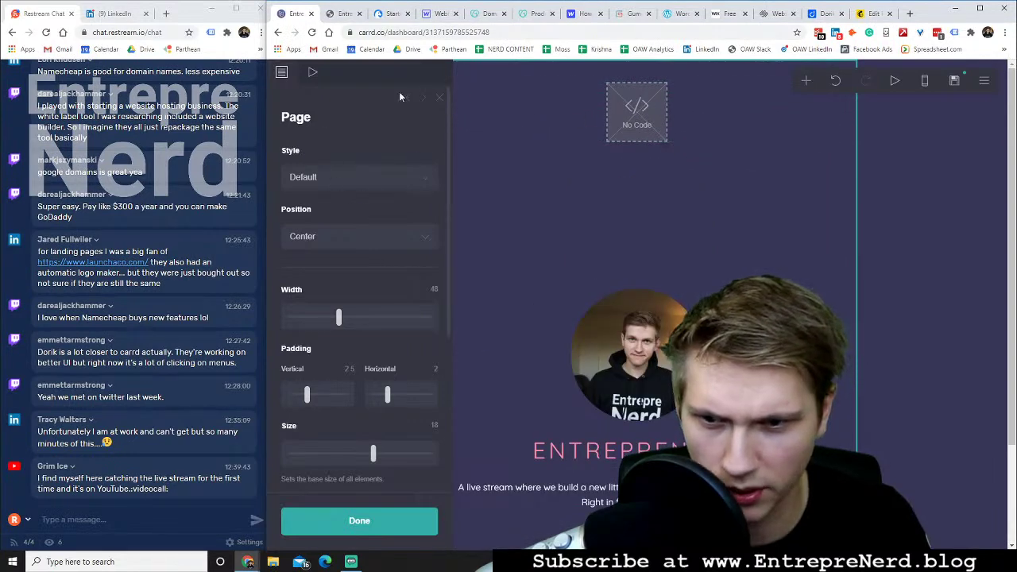
# Paste the copied Mailchimp script as the embed's code and accept its settings
pyautogui.click(641, 118)
pyautogui.click(324, 428)
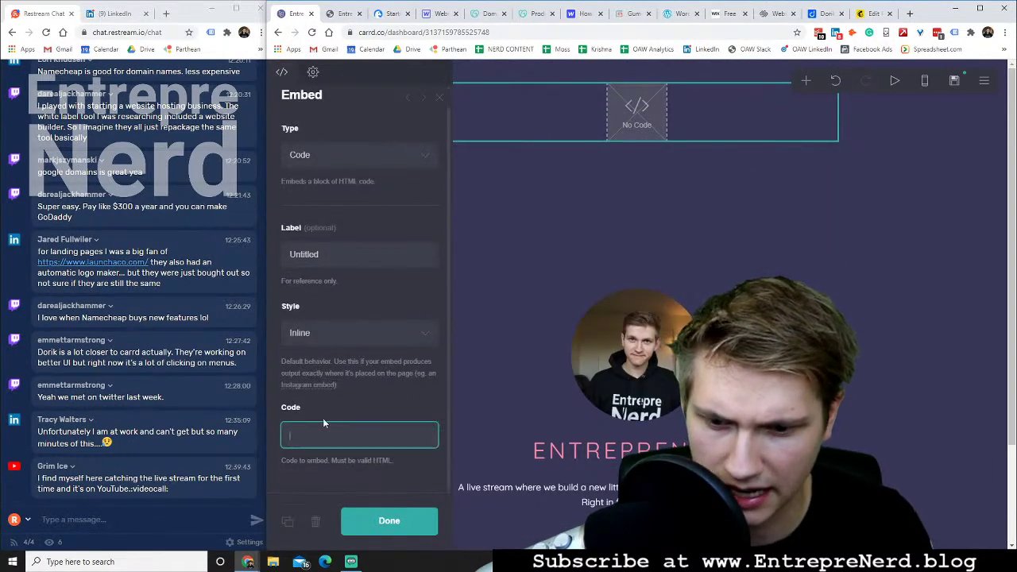
pyautogui.hotkey('ctrl', 'v')
pyautogui.click(389, 521)
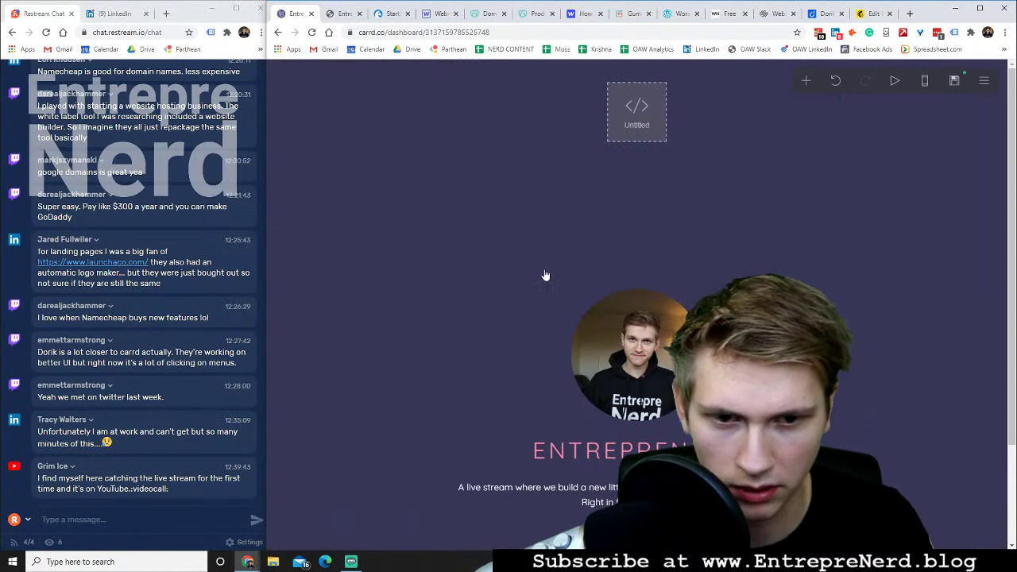
# Copy the connection code from Mailchimp once more and return to the Carrd editor
pyautogui.click(633, 419)
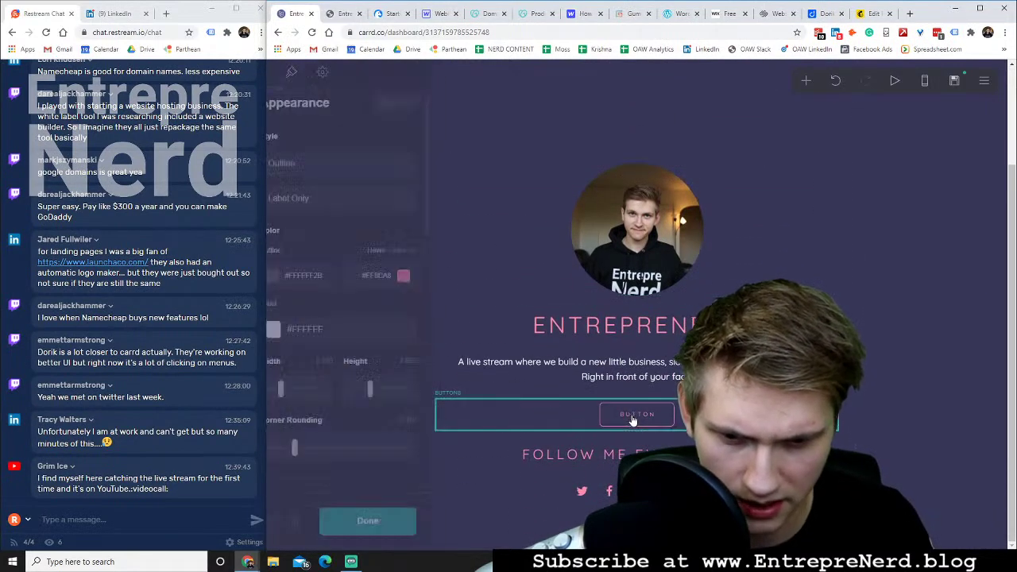
pyautogui.click(870, 14)
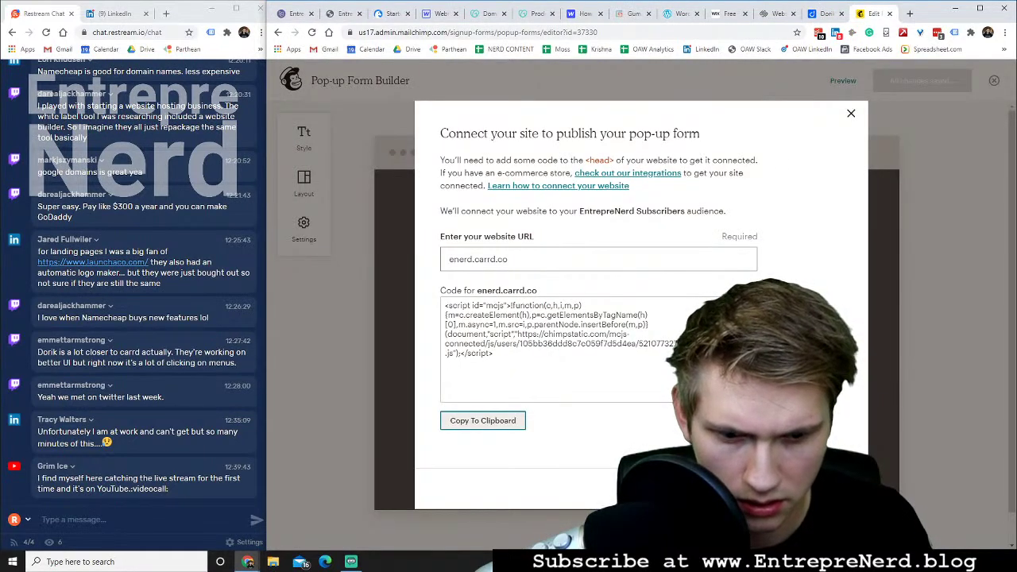
pyautogui.click(482, 420)
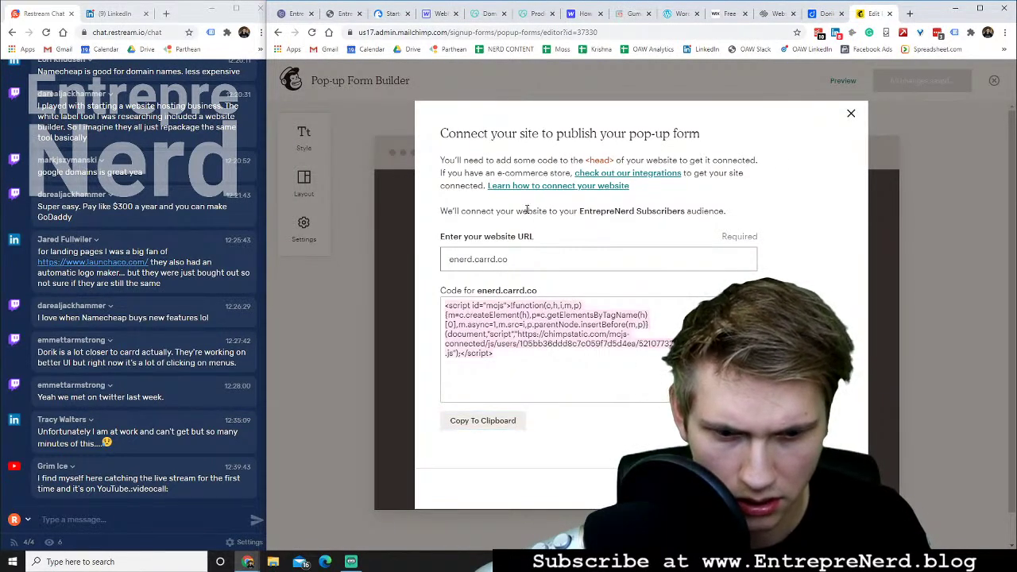
pyautogui.click(297, 13)
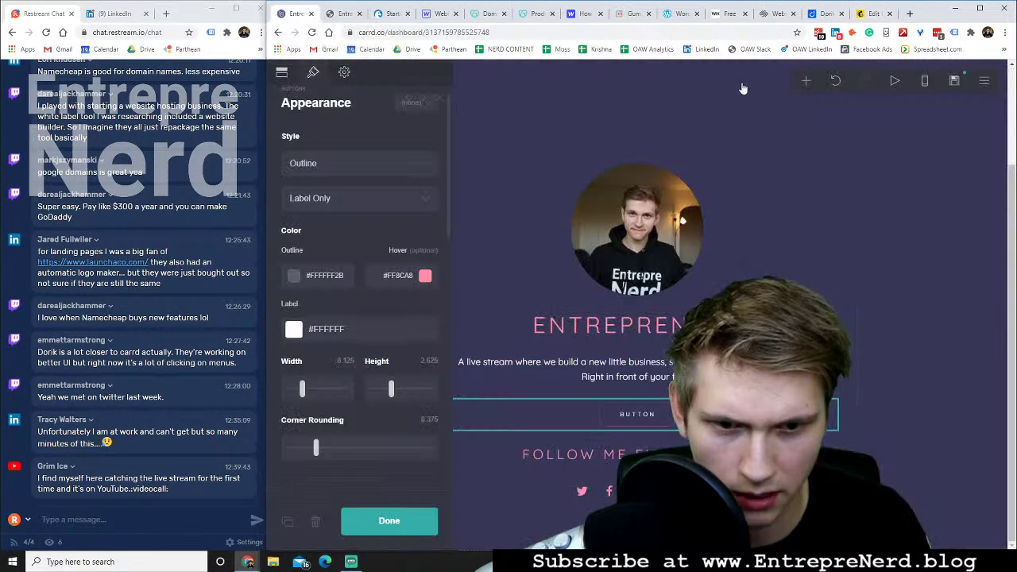
# Publish the changed site to enerd.carrd.co
pyautogui.click(952, 82)
pyautogui.click(361, 520)
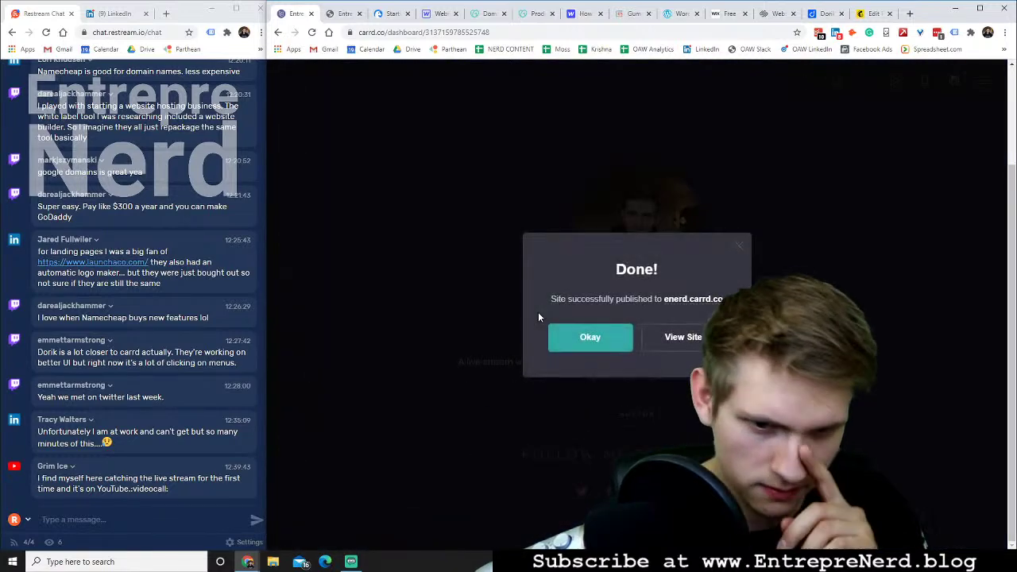
pyautogui.click(575, 335)
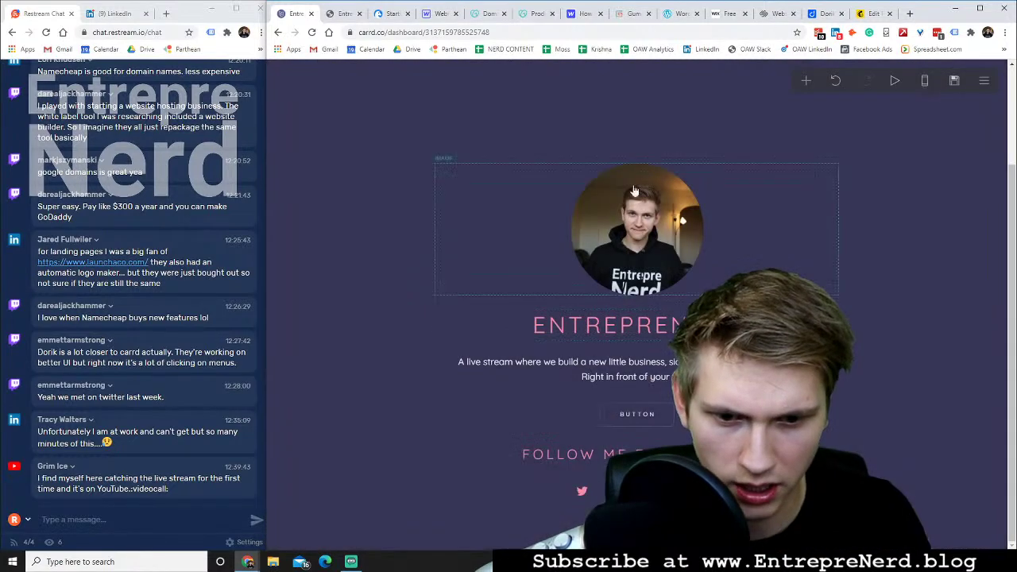
# Check the website connection in Mailchimp's pop-up form dialog and open the code embed's settings in Carrd
pyautogui.click(870, 13)
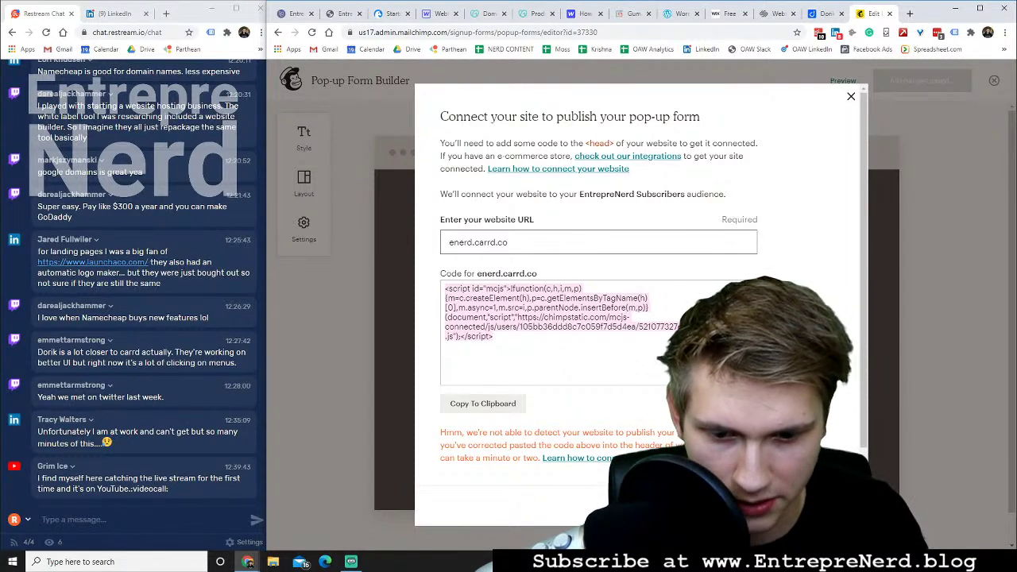
pyautogui.click(296, 14)
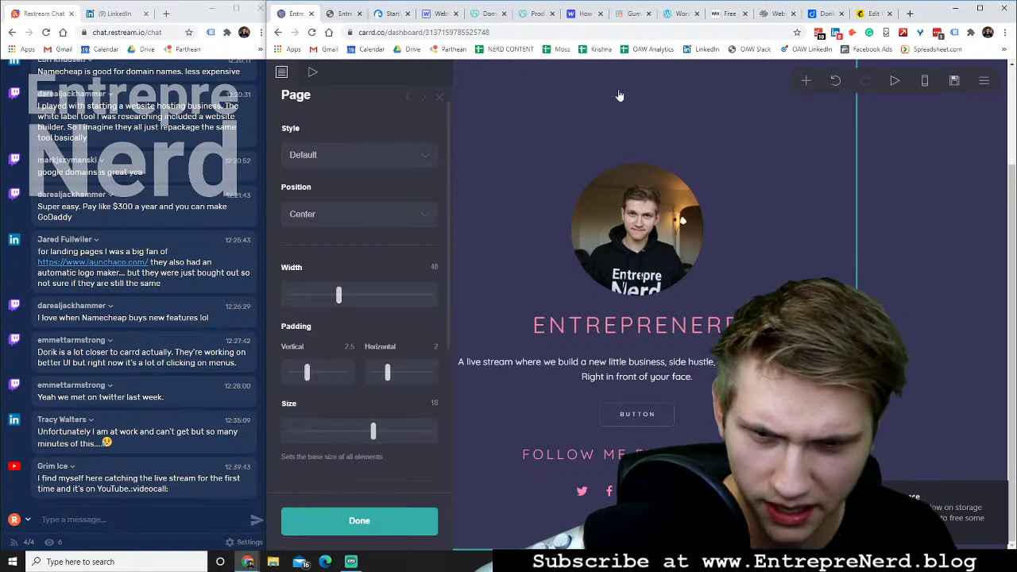
pyautogui.click(438, 100)
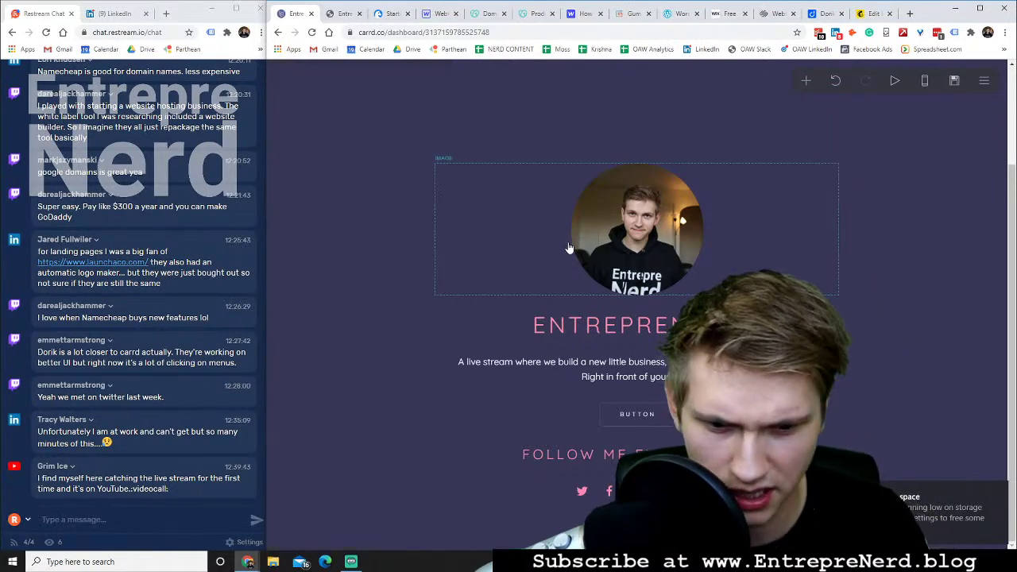
pyautogui.click(630, 107)
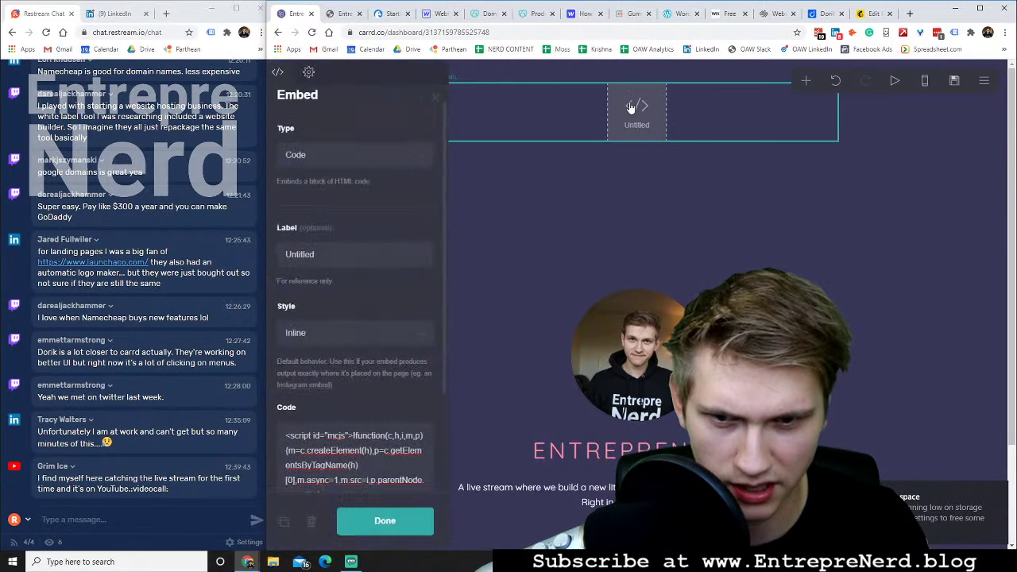
# Reload the published enerd.carrd.co page to check the update, and close the embed's settings in the Carrd editor
pyautogui.click(341, 14)
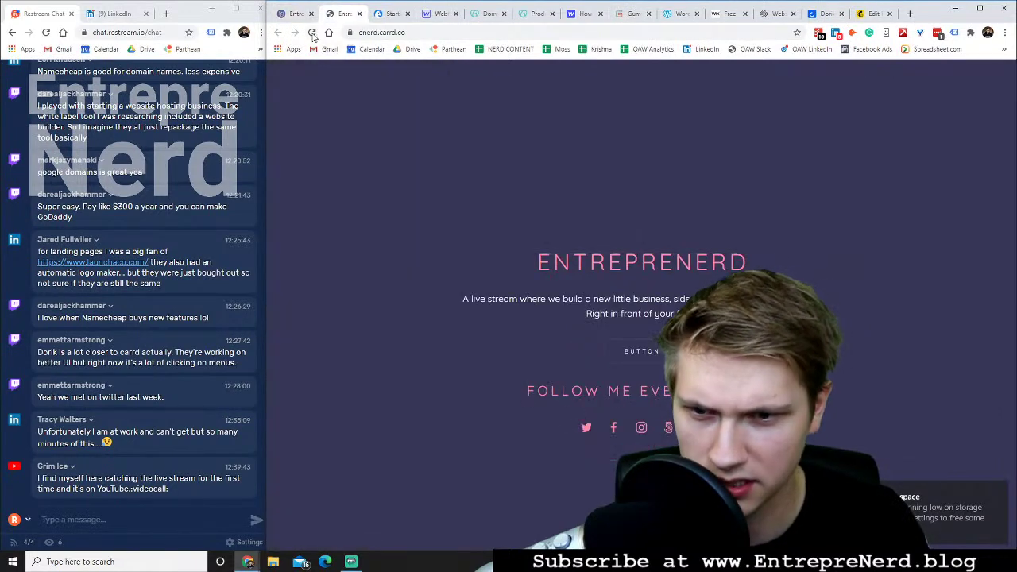
pyautogui.click(312, 33)
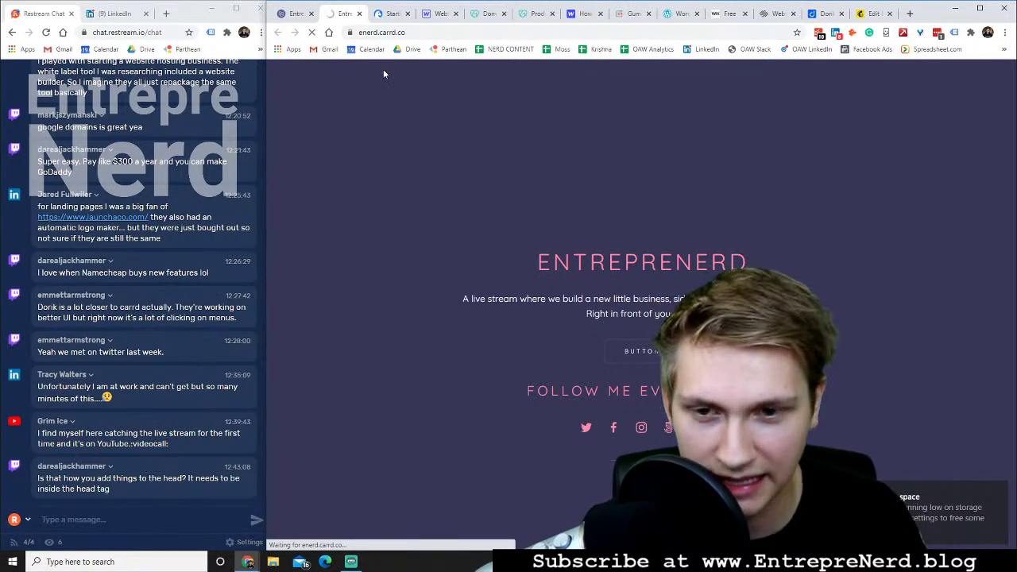
pyautogui.click(292, 13)
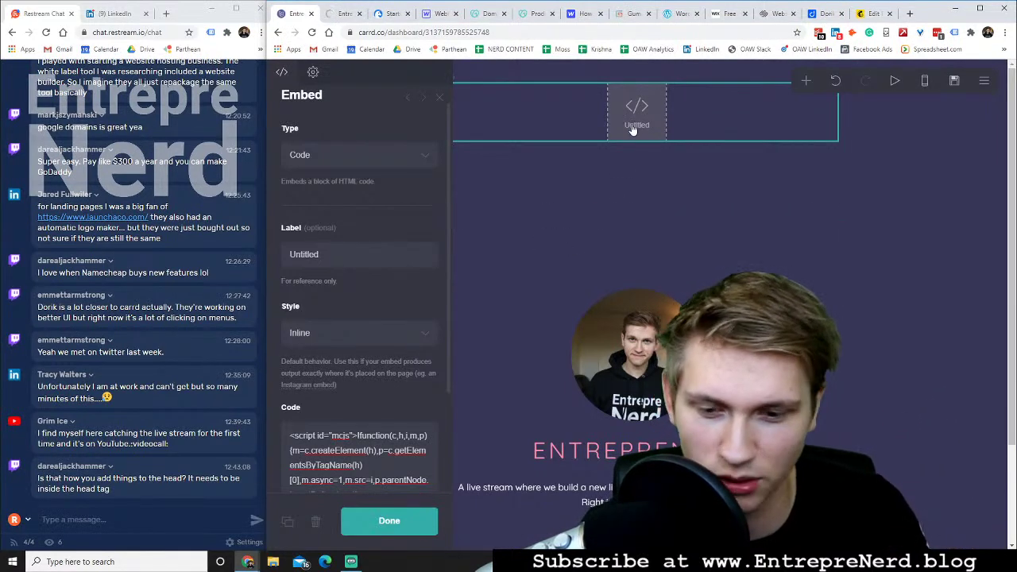
pyautogui.click(386, 521)
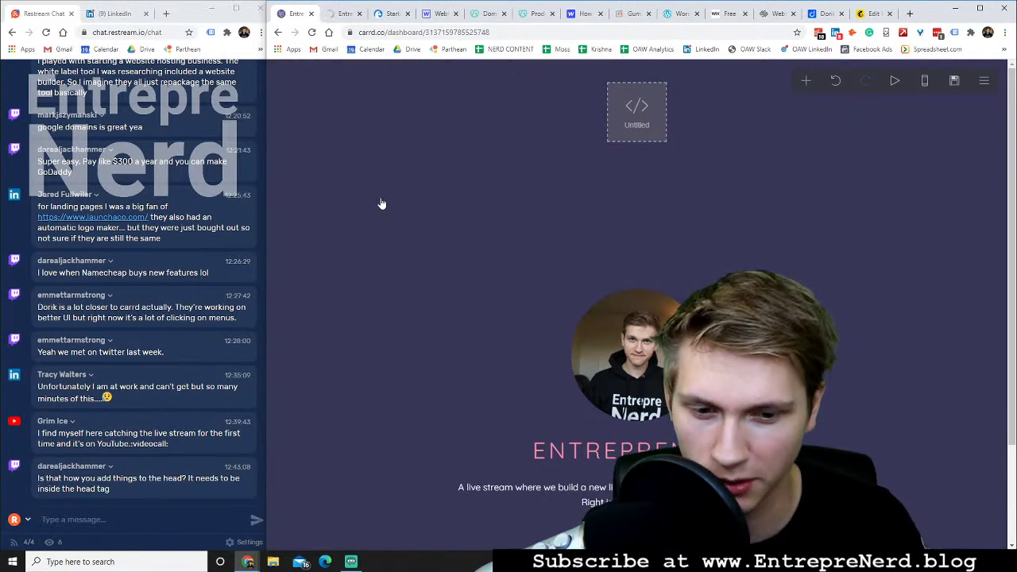
# Turn off the Optimize and Defer loading options of the profile image
pyautogui.scroll(-2, 402, 197)
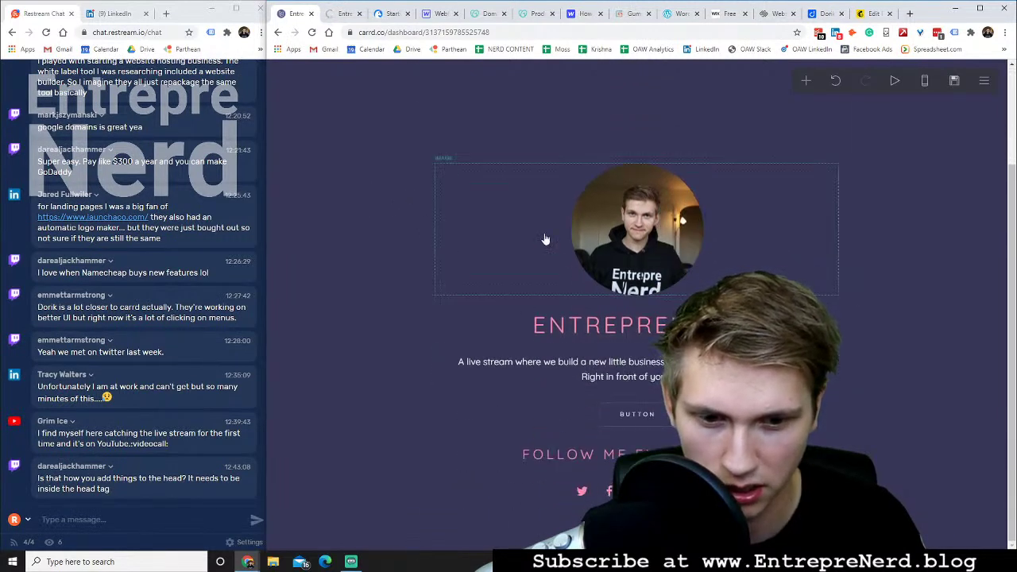
pyautogui.click(500, 234)
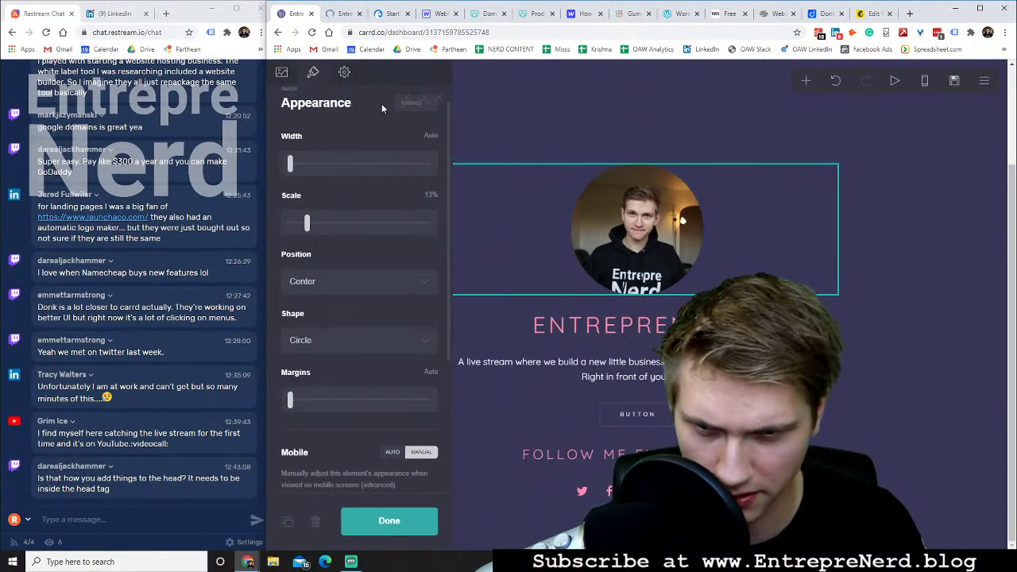
pyautogui.click(405, 102)
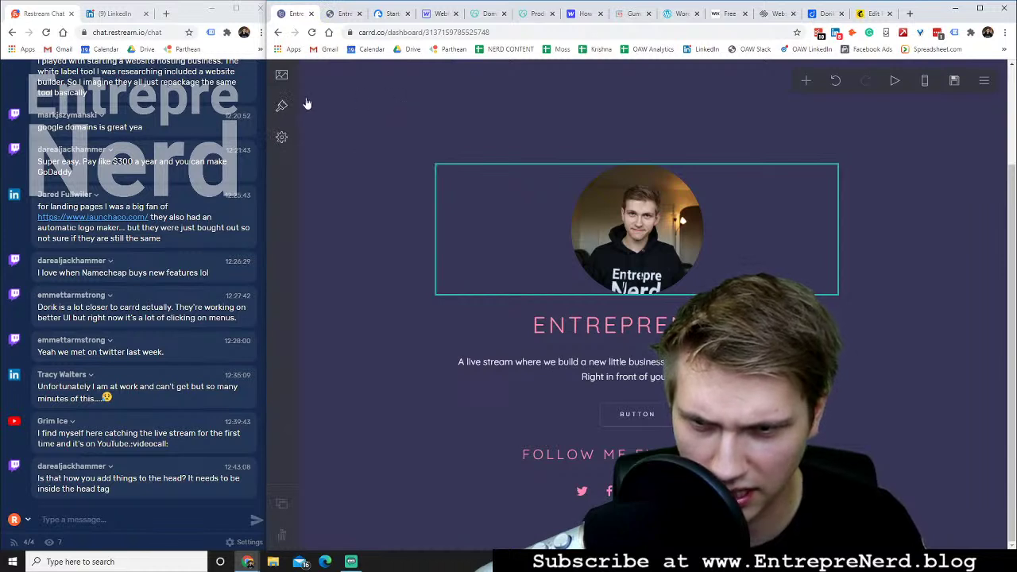
pyautogui.click(281, 136)
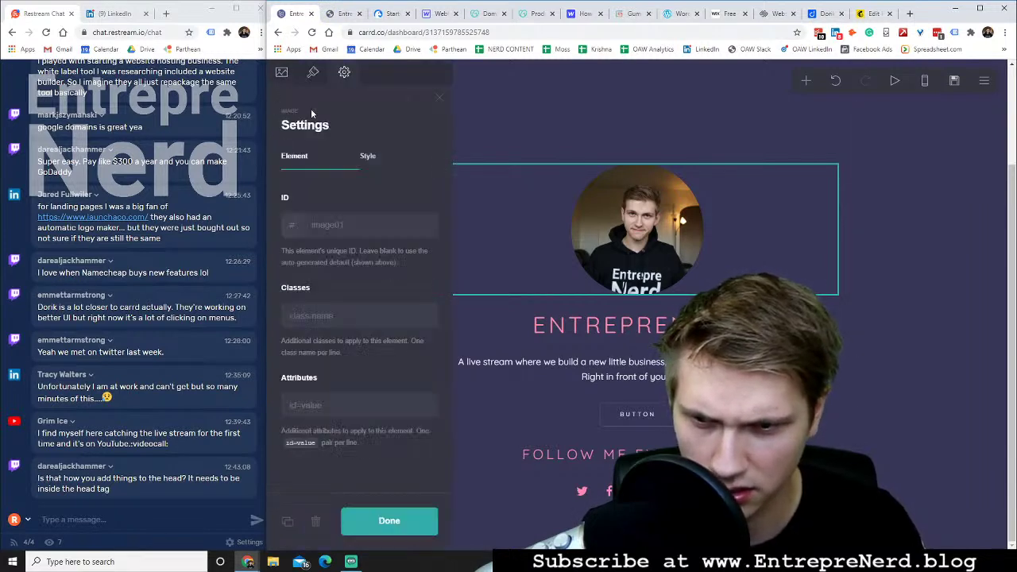
pyautogui.click(313, 72)
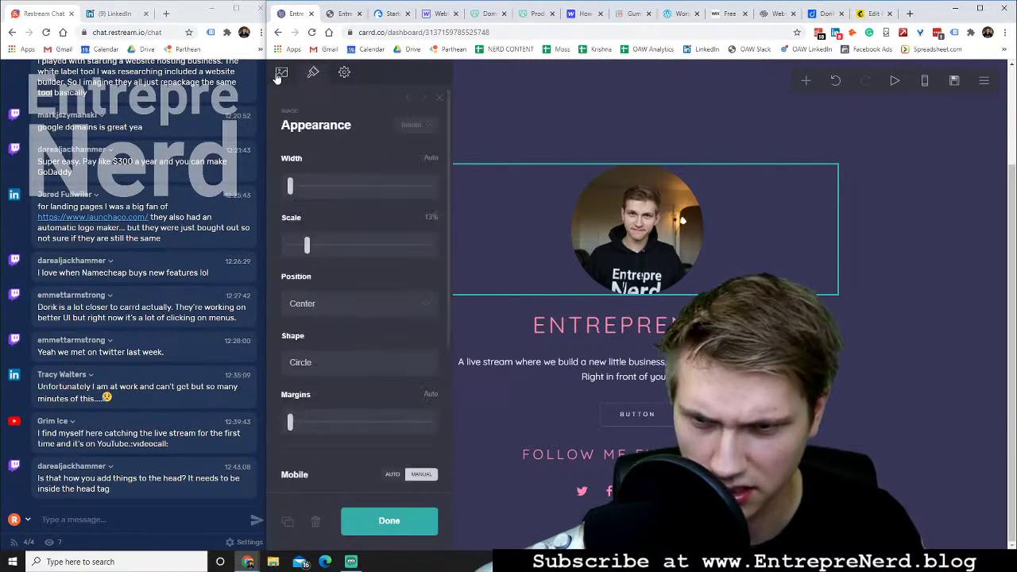
pyautogui.click(281, 72)
pyautogui.scroll(-2, 359, 239)
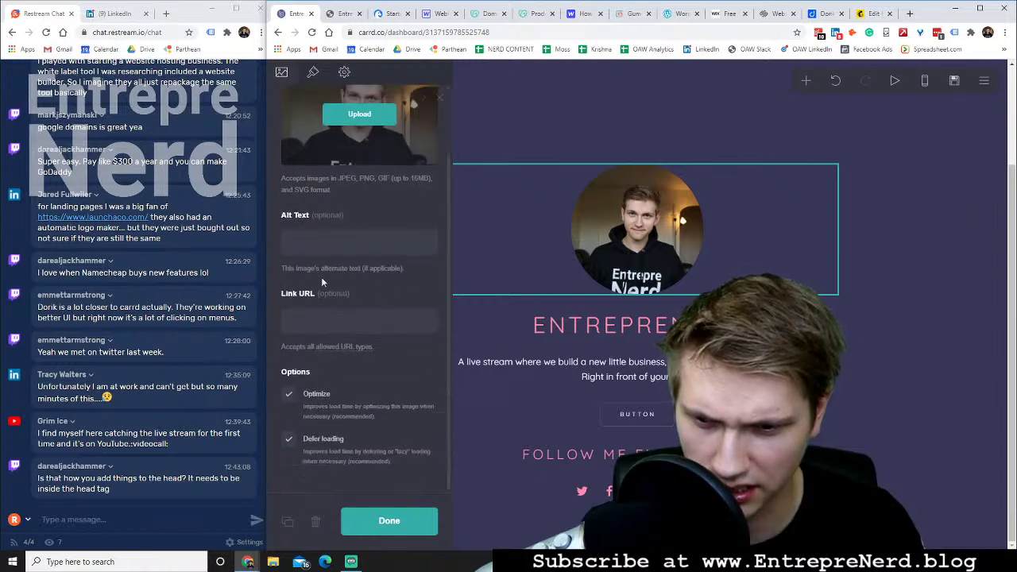
pyautogui.click(288, 394)
pyautogui.click(288, 439)
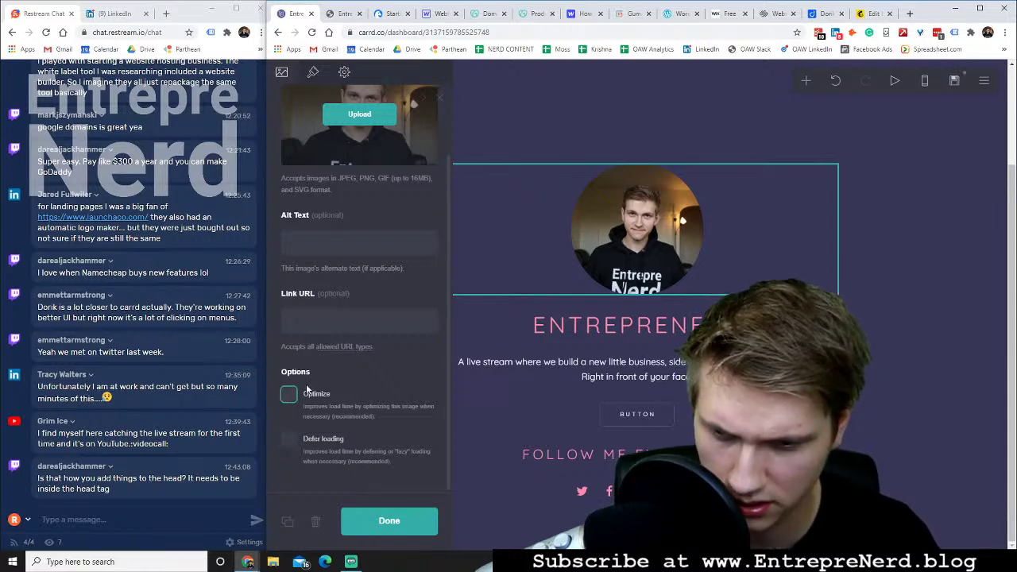
# Review the profile image's appearance settings, including its mobile options
pyautogui.scroll(3, 357, 359)
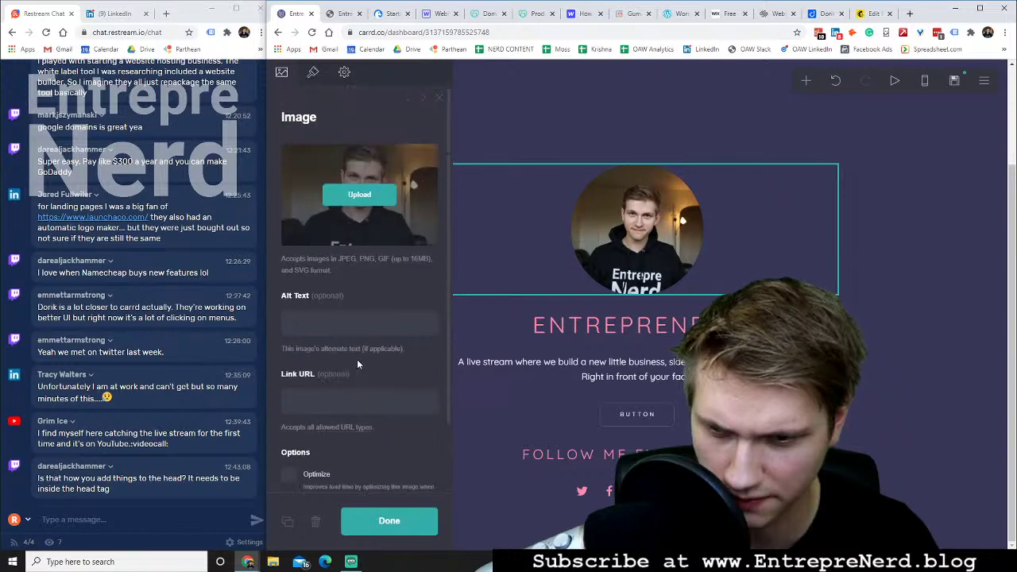
pyautogui.click(313, 72)
pyautogui.scroll(-3, 358, 266)
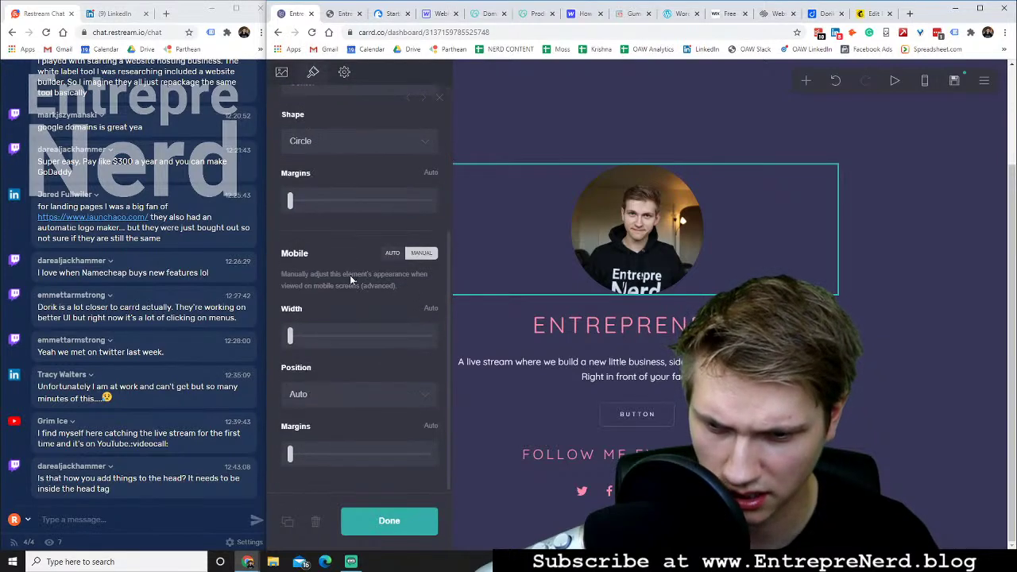
pyautogui.scroll(3, 350, 277)
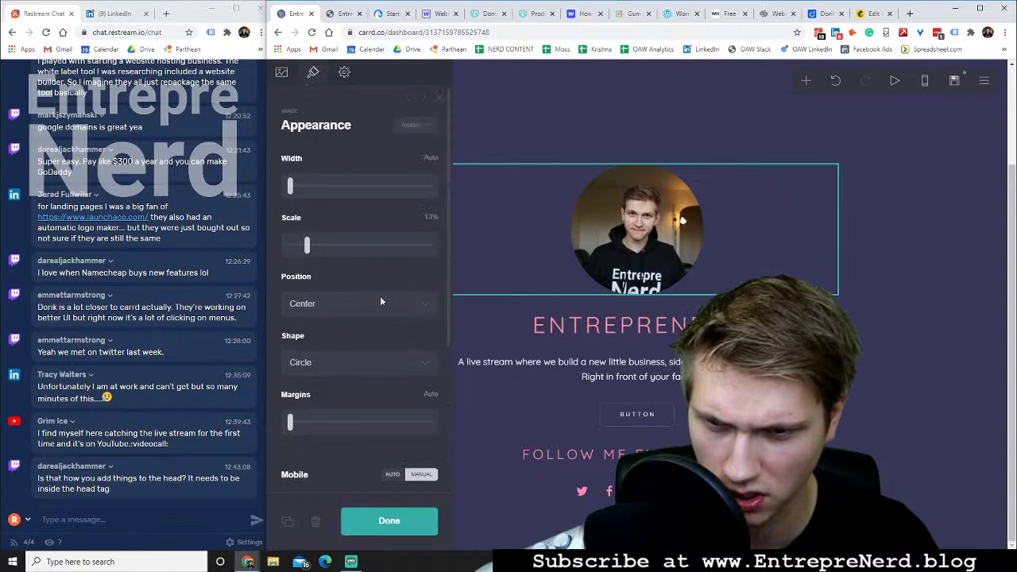
# Set the page's On Load animation to None and close the open element settings
pyautogui.click(395, 525)
pyautogui.click(606, 319)
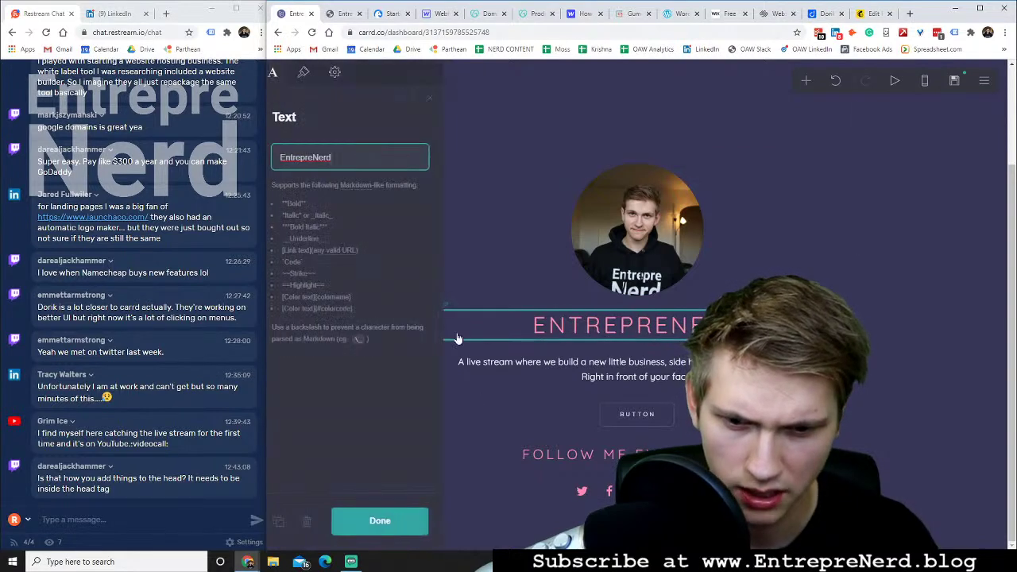
pyautogui.click(903, 379)
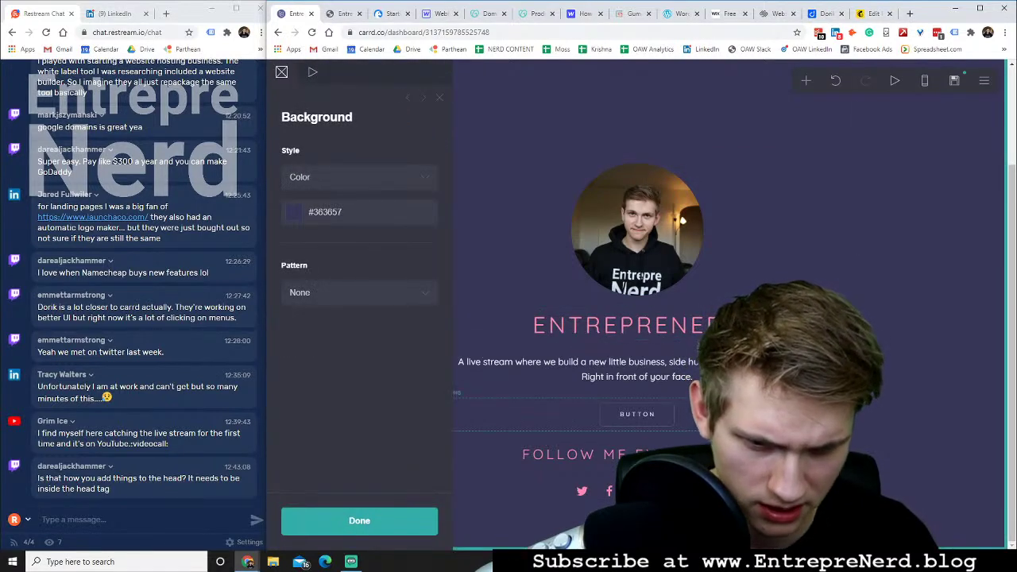
pyautogui.click(874, 373)
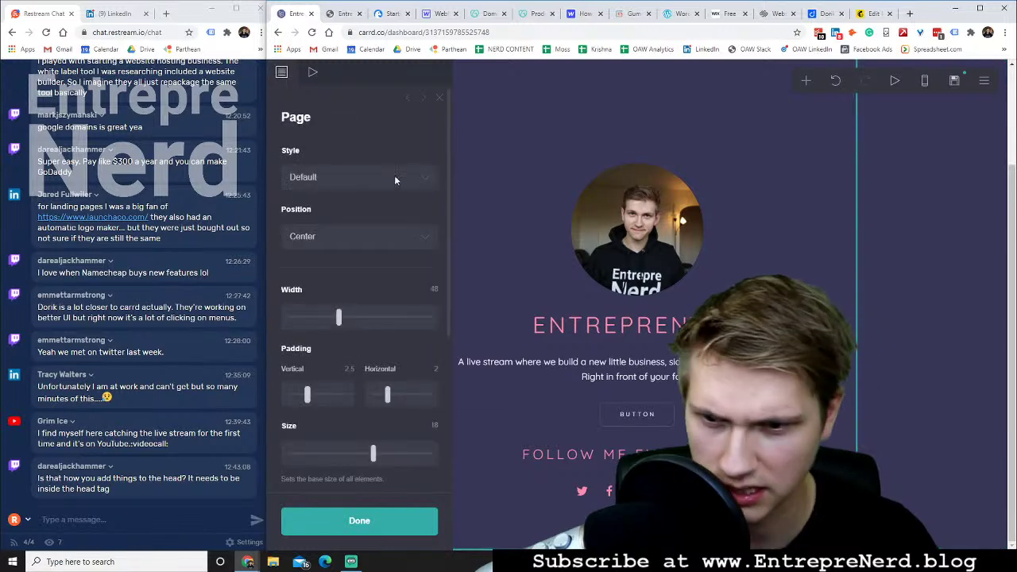
pyautogui.click(313, 74)
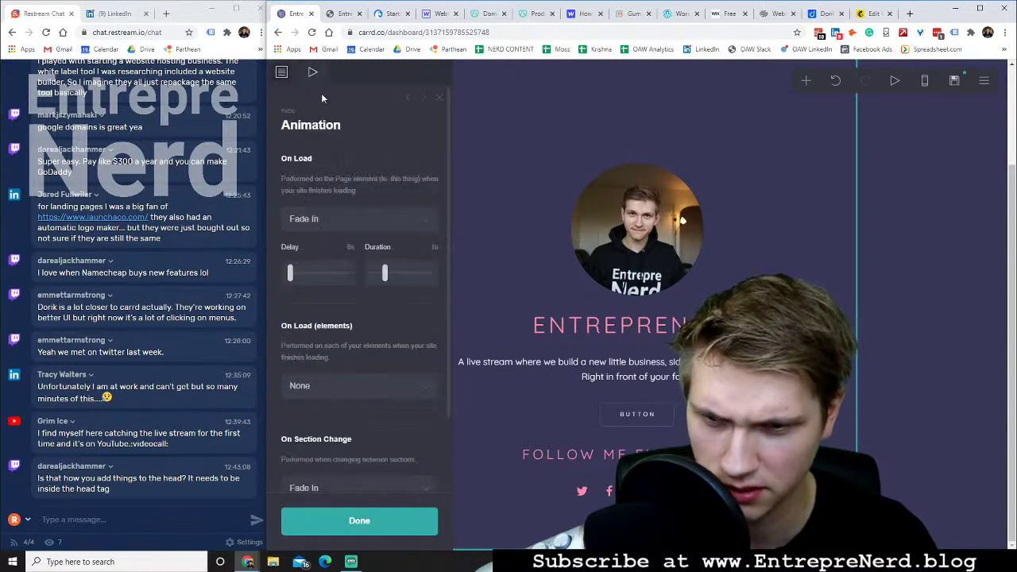
pyautogui.click(331, 218)
pyautogui.click(322, 234)
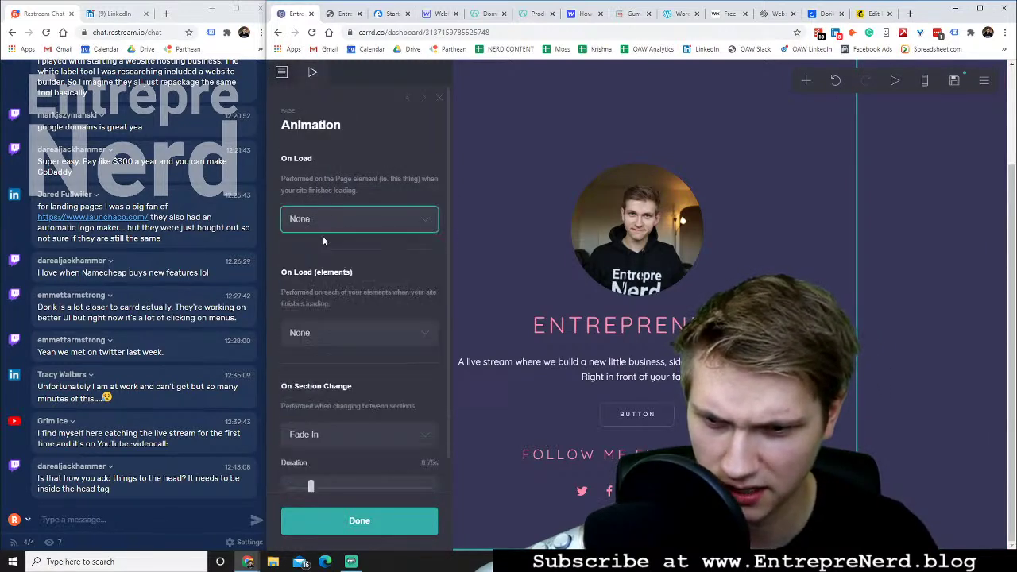
pyautogui.click(387, 524)
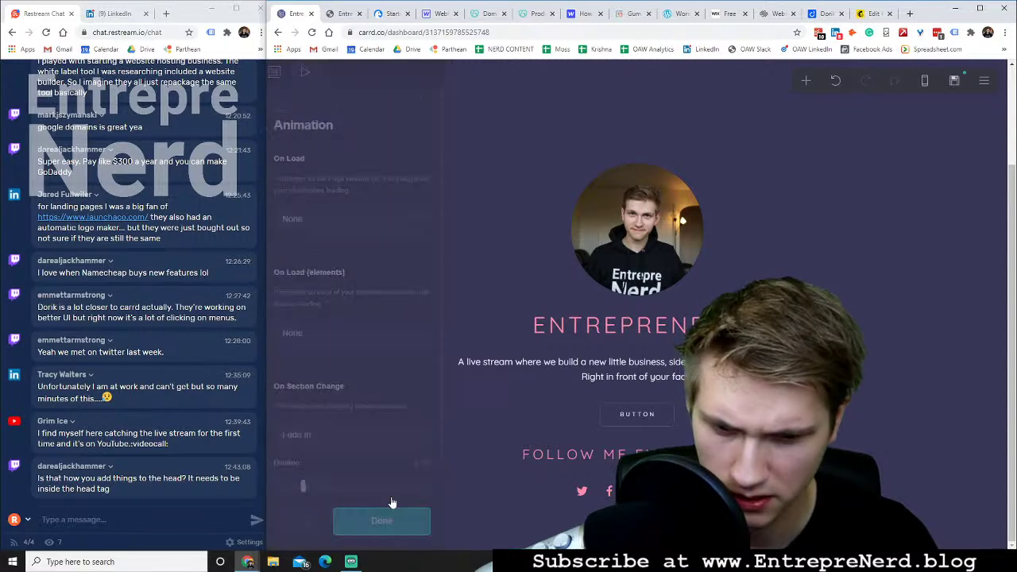
# Publish the site's changes, check the published enerd.carrd.co page, and return to the editor
pyautogui.click(954, 82)
pyautogui.click(329, 521)
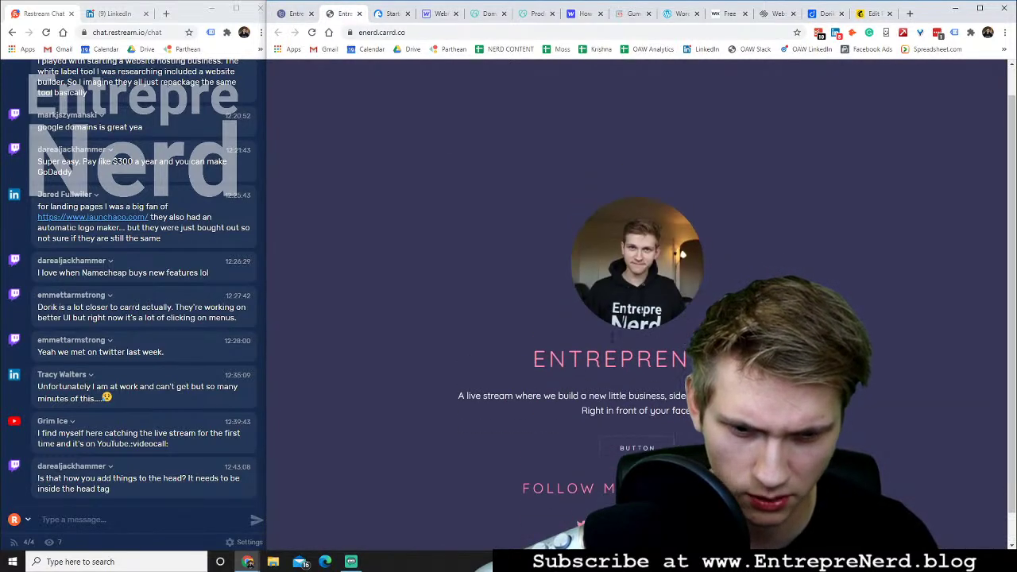
pyautogui.click(282, 13)
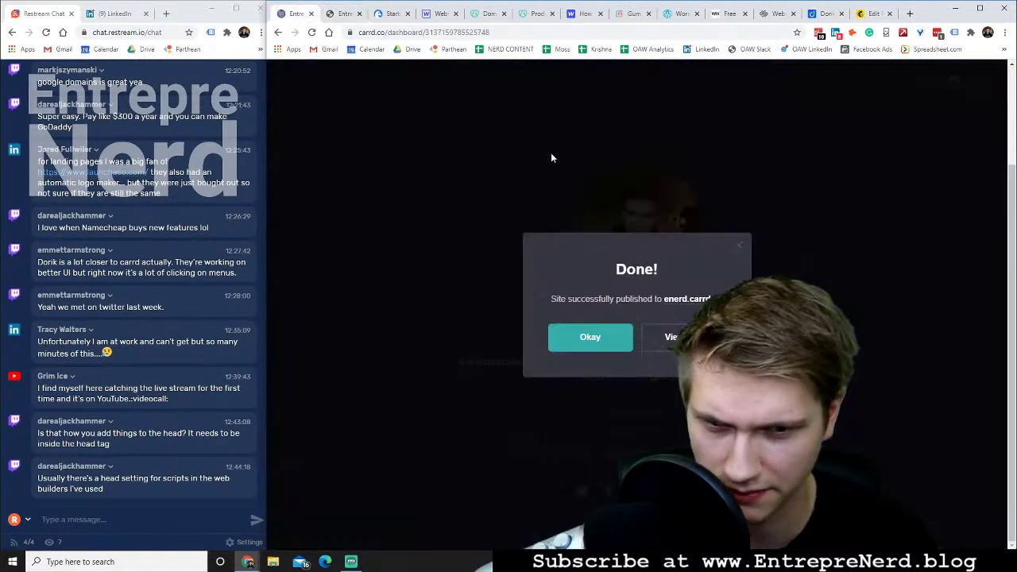
pyautogui.click(587, 327)
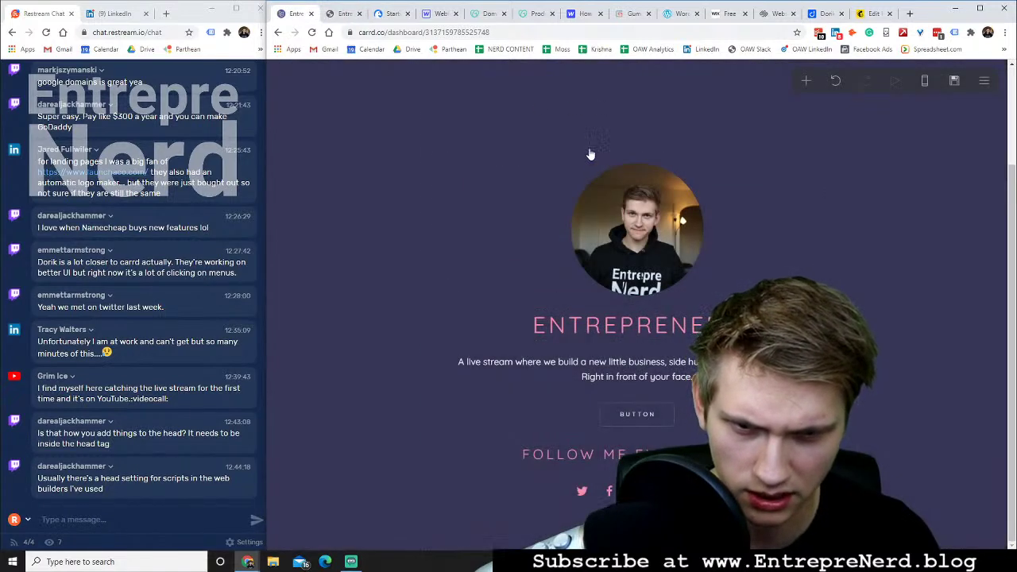
# Delete the divider above the profile image and open the code embed's settings
pyautogui.click(614, 95)
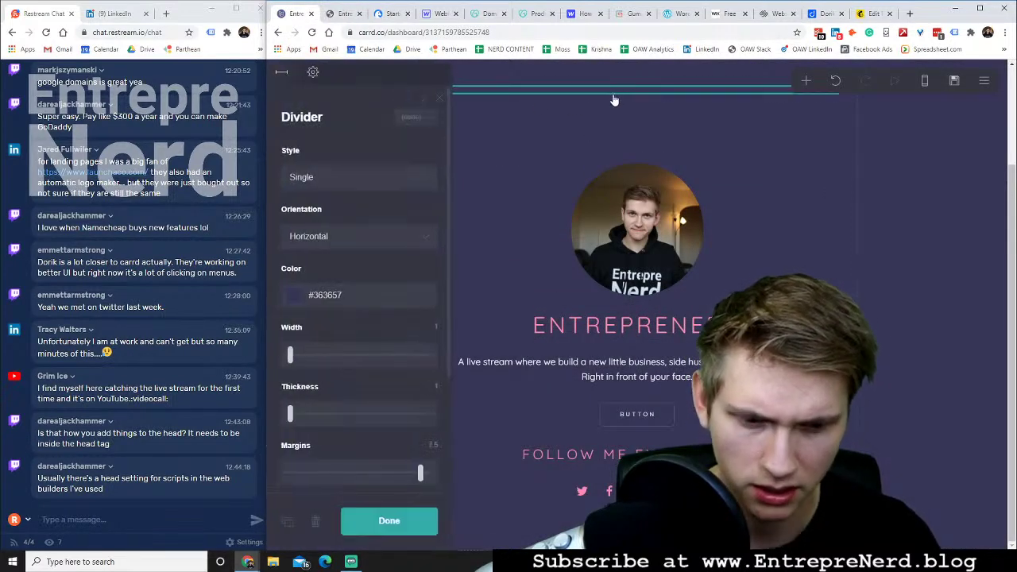
pyautogui.click(315, 521)
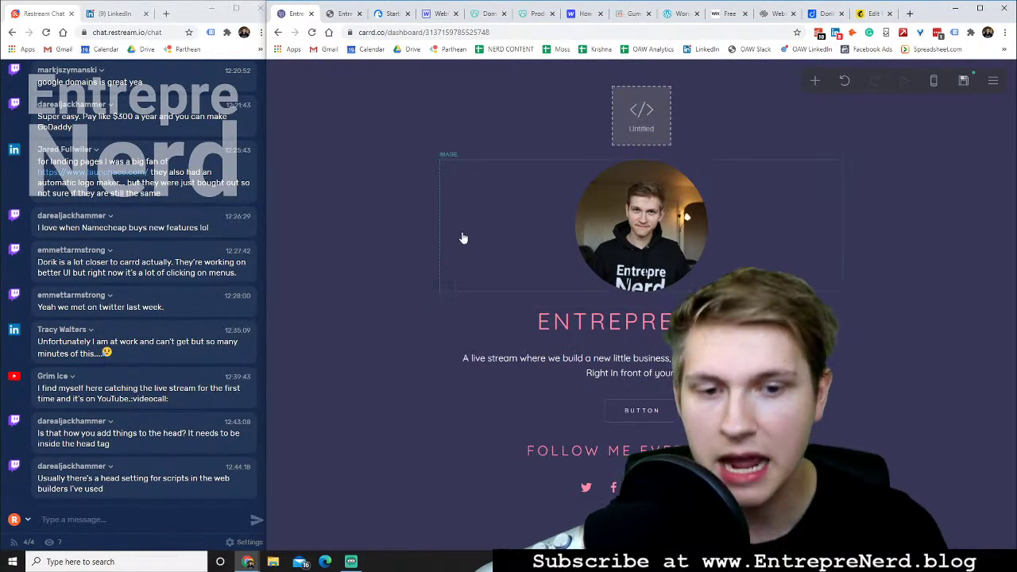
pyautogui.click(563, 95)
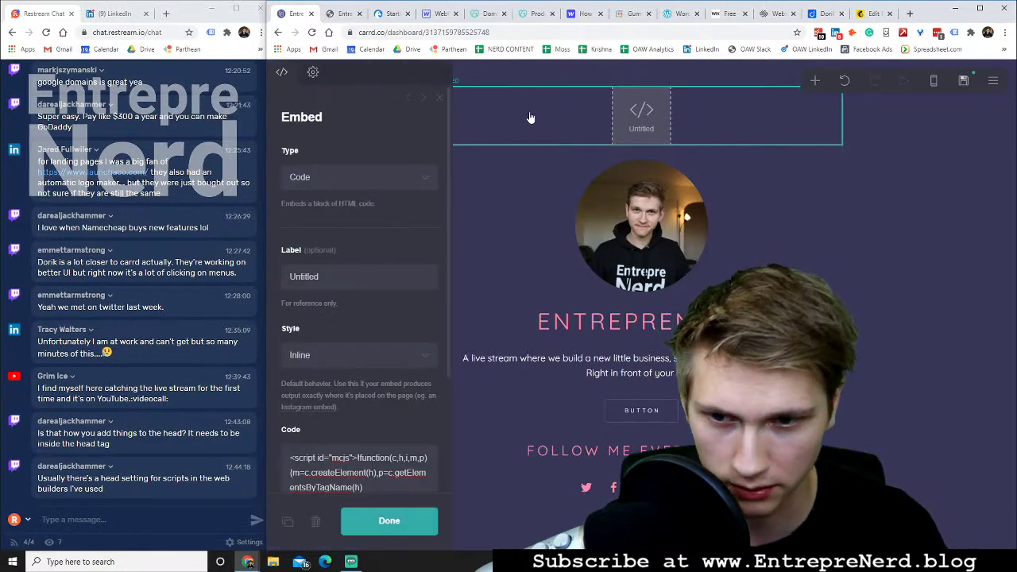
# Examine the background, page animation and page layout settings for a way to add code to the head
pyautogui.click(965, 198)
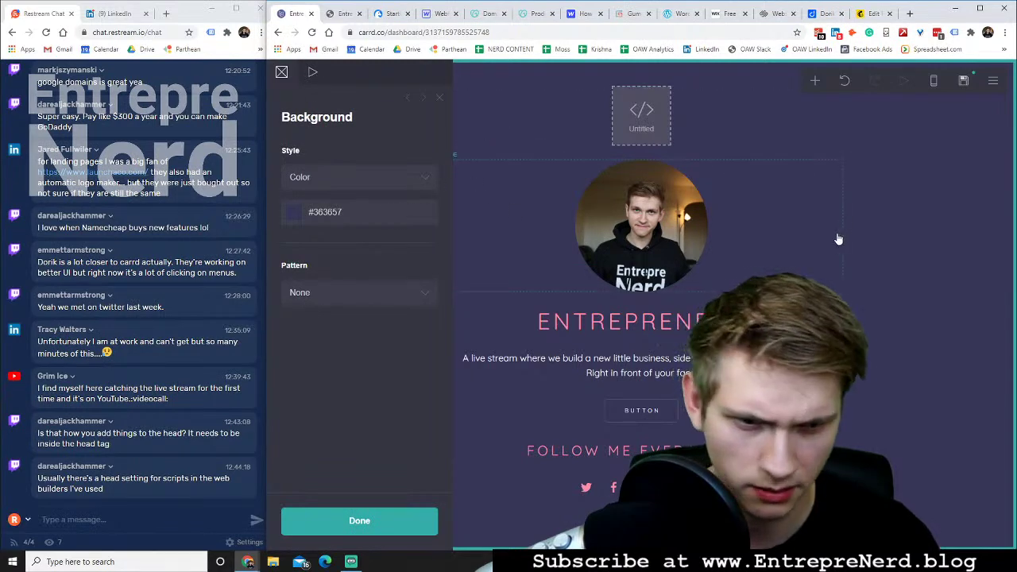
pyautogui.click(391, 235)
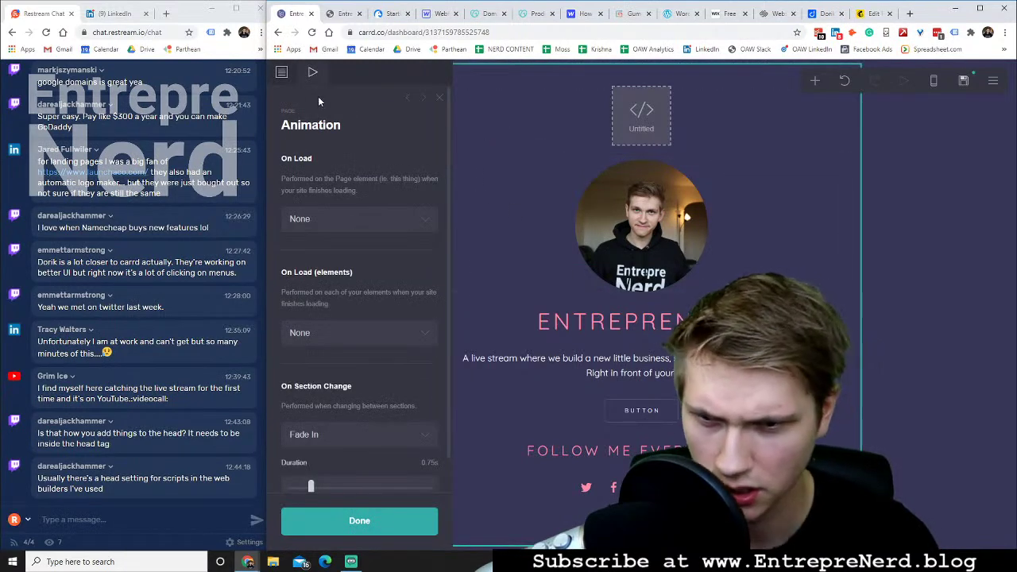
pyautogui.scroll(-1, 333, 249)
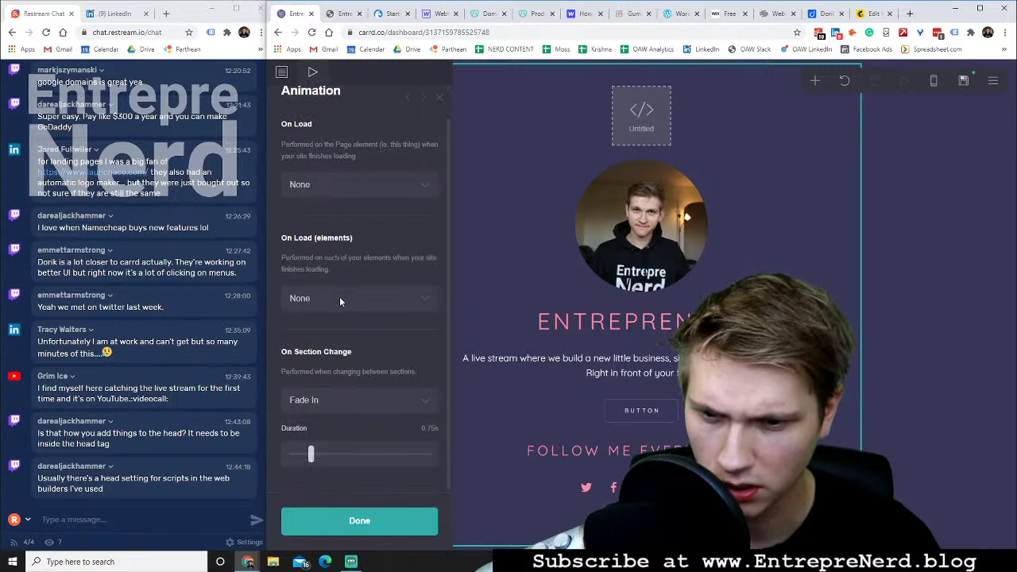
pyautogui.scroll(1, 333, 295)
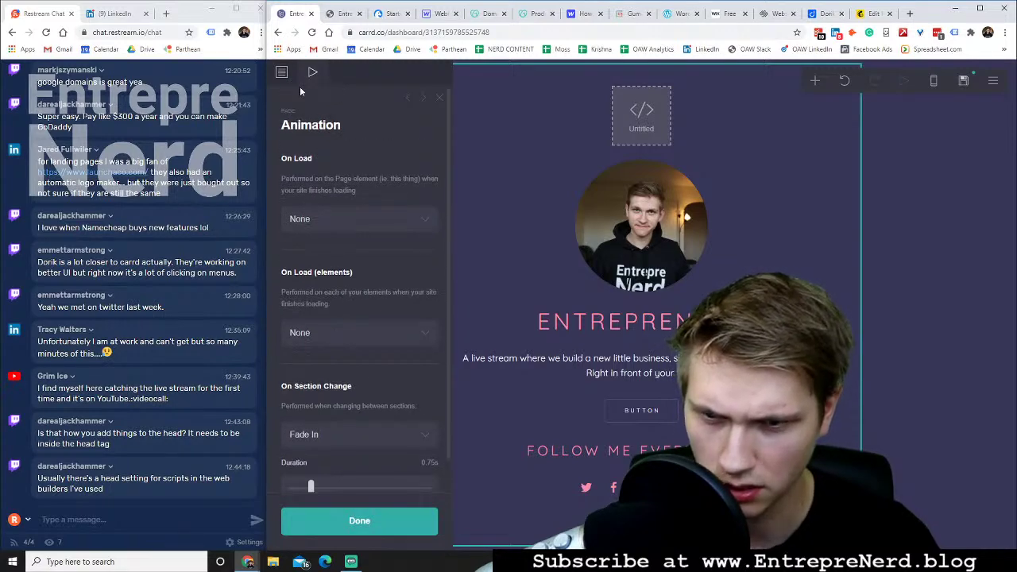
pyautogui.click(281, 73)
pyautogui.scroll(-7, 333, 183)
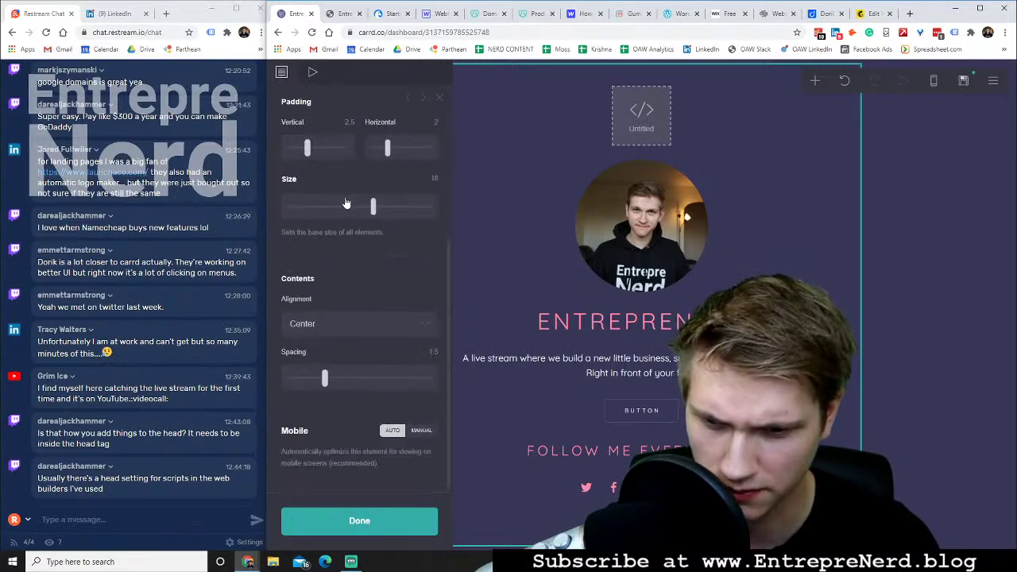
pyautogui.scroll(7, 345, 205)
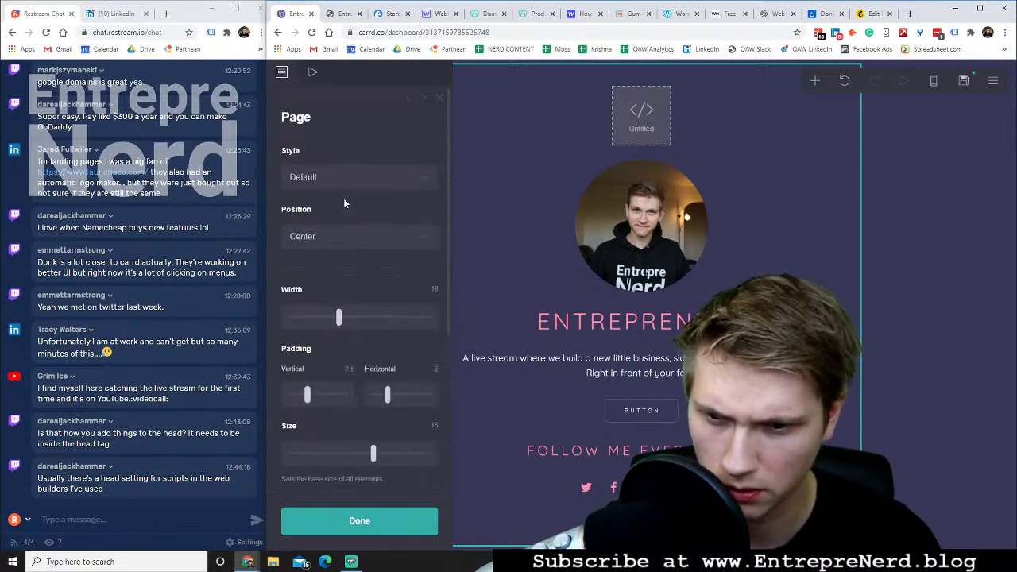
# Search the web in a new tab for "how to add something to the head in carrd"
pyautogui.click(910, 14)
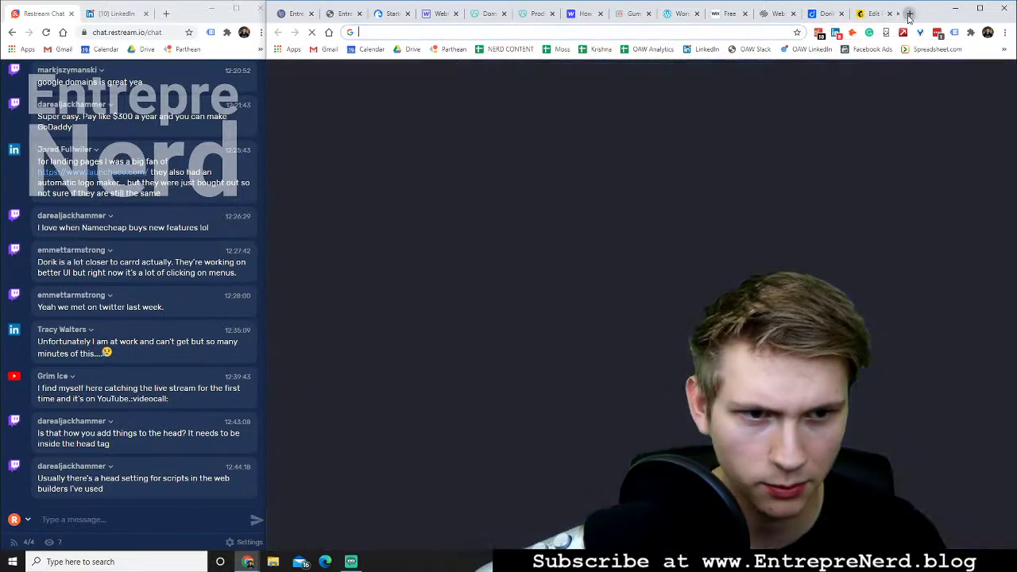
pyautogui.write('how to add some')
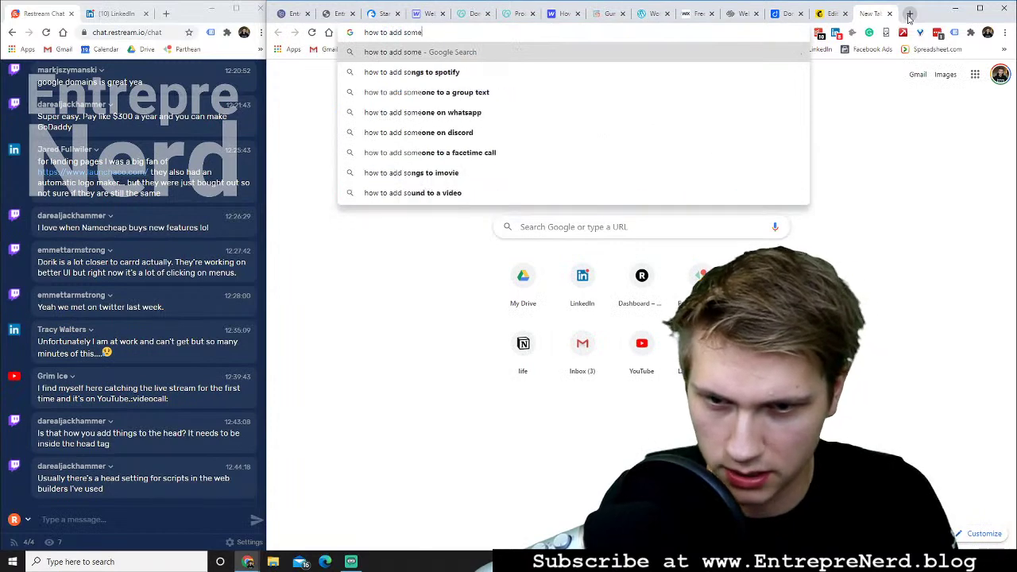
pyautogui.write('thing to the head')
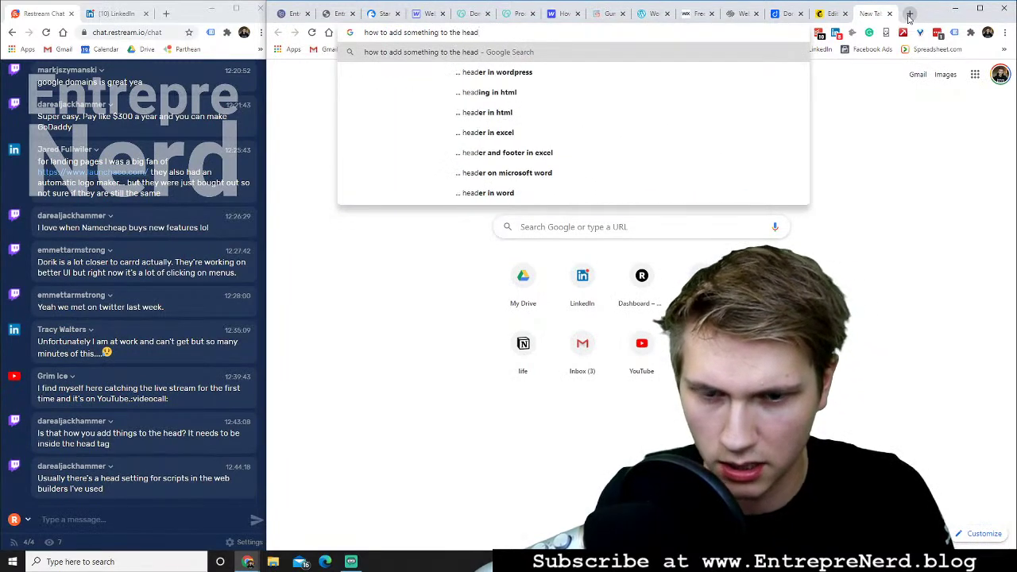
pyautogui.write(' in carrd')
pyautogui.press('Return')
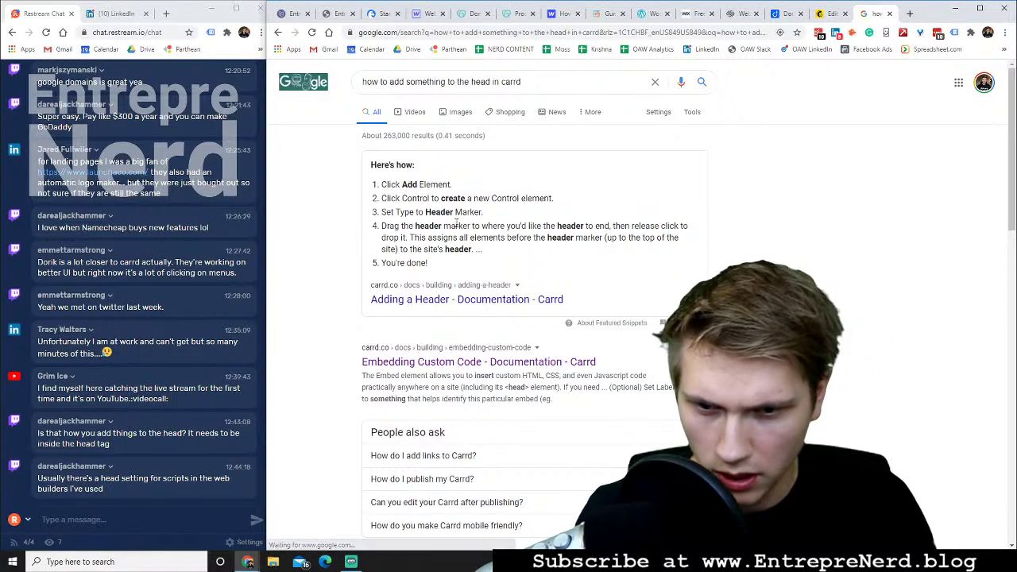
# Open Carrd's Embedding Custom Code documentation from the search results and read its instructions on the embed's style
pyautogui.click(421, 302)
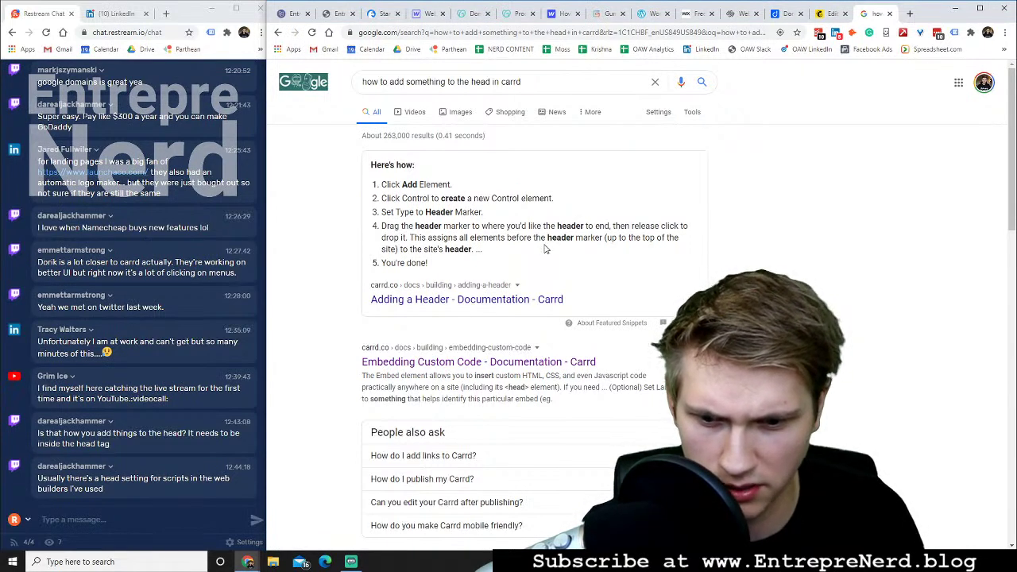
pyautogui.scroll(-2, 544, 248)
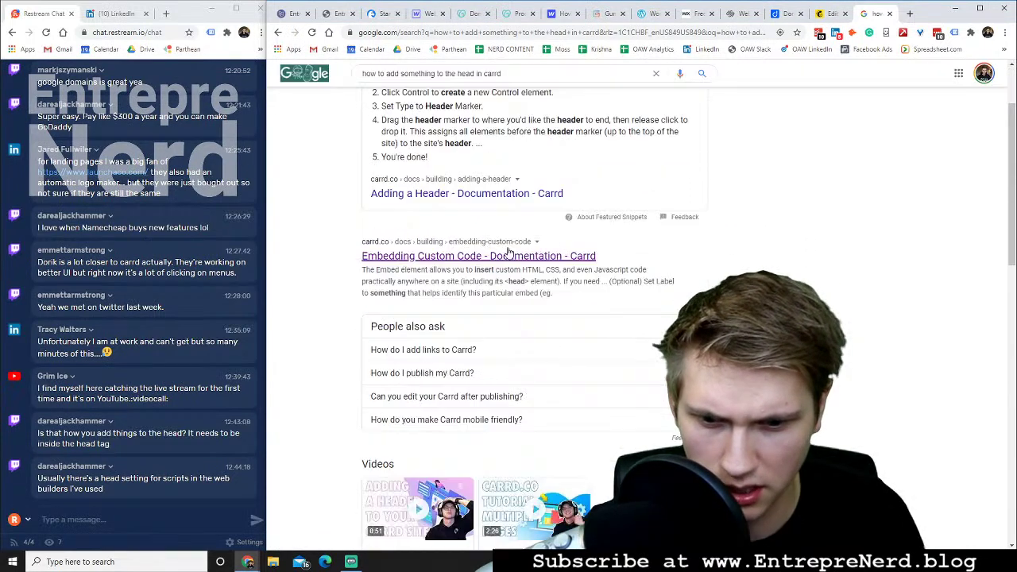
pyautogui.click(450, 257)
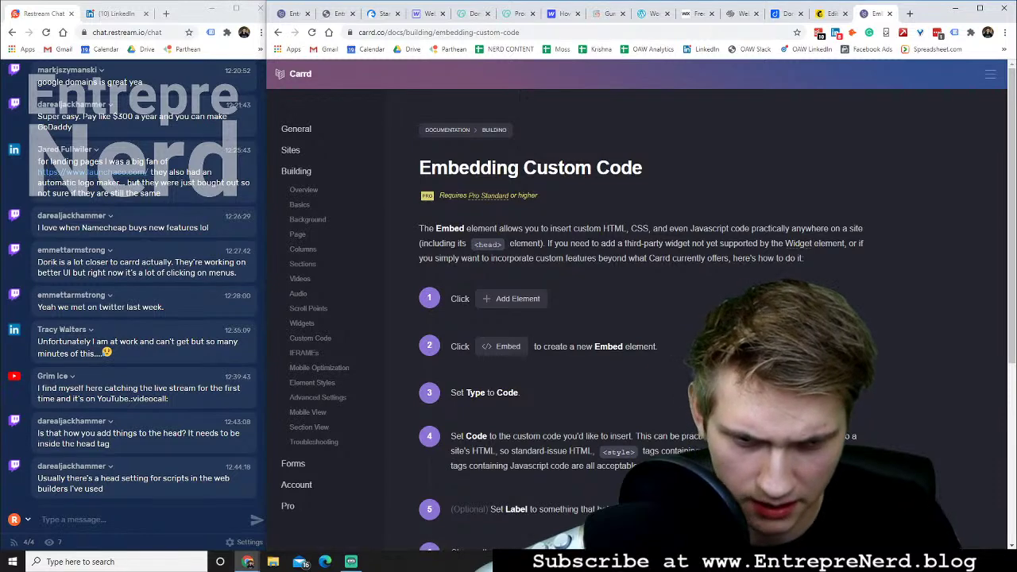
pyautogui.scroll(-2, 635, 234)
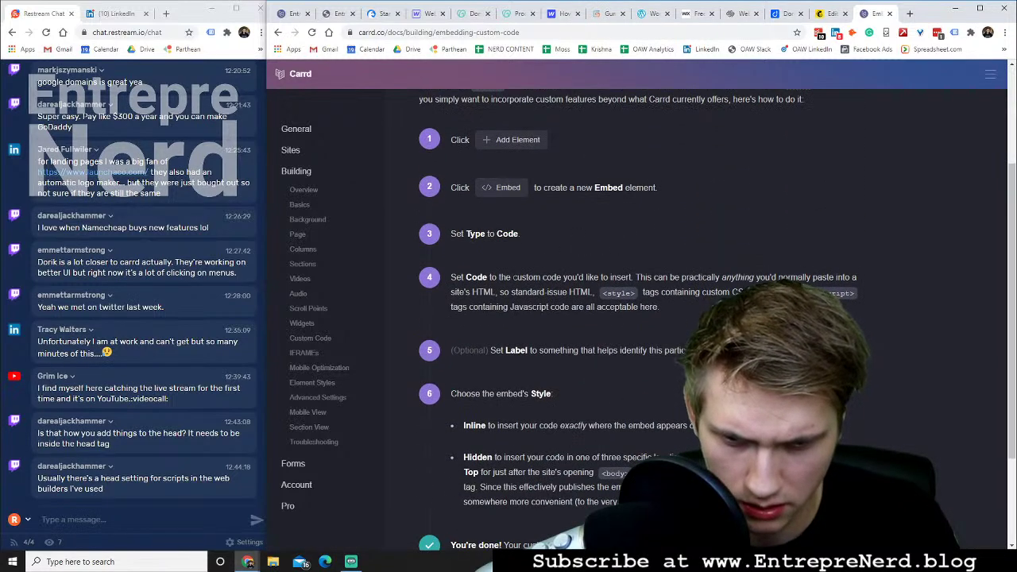
pyautogui.scroll(-2, 507, 278)
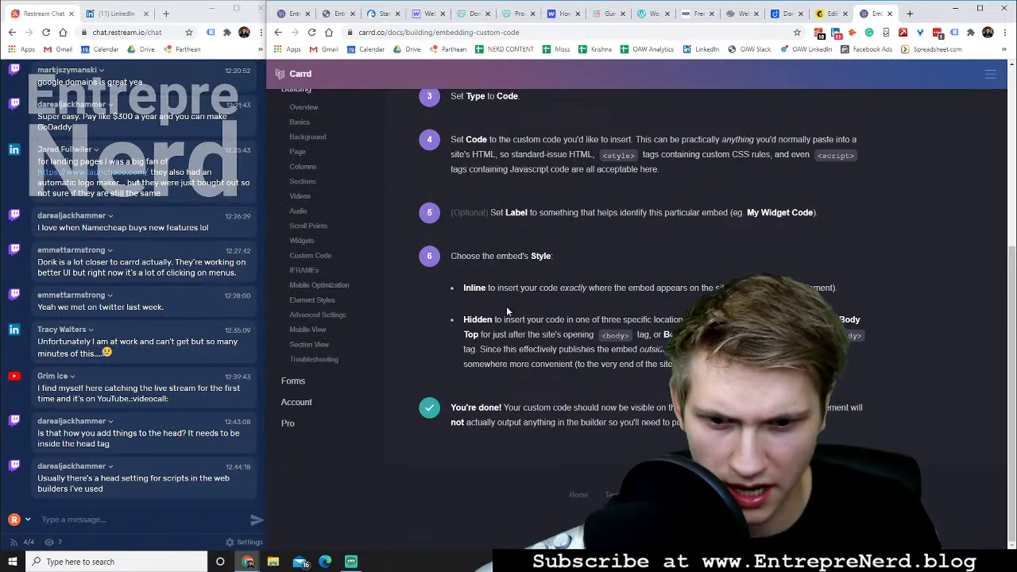
# Back in the Carrd editor, set the code embed's style to Hidden with its placement in the Head
pyautogui.click(297, 14)
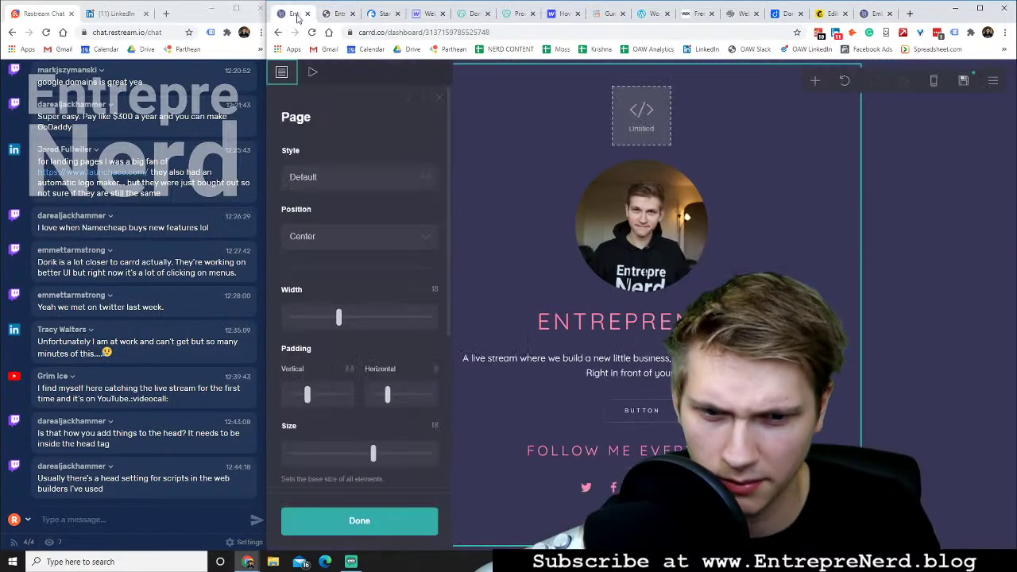
pyautogui.click(670, 121)
pyautogui.click(313, 71)
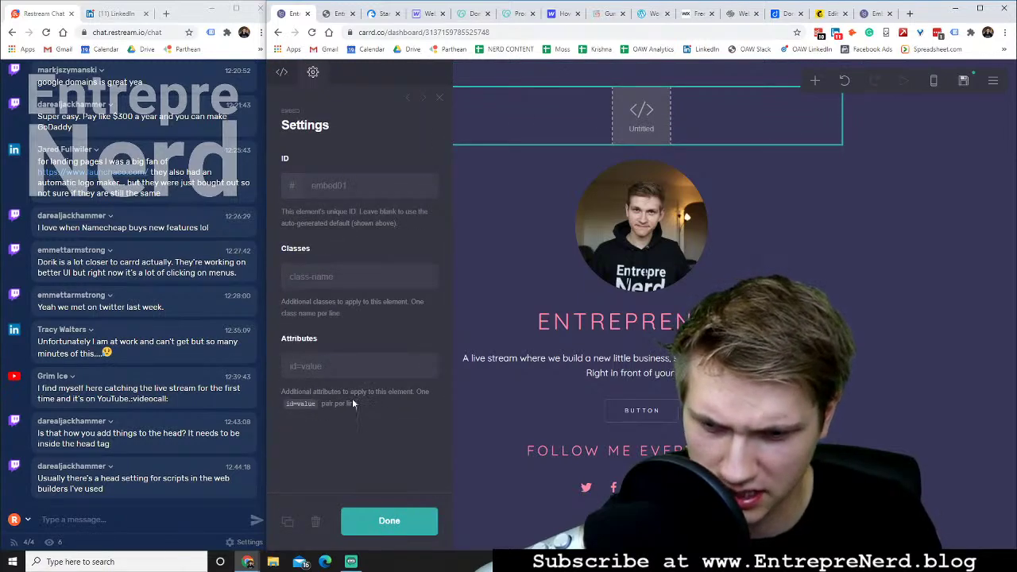
pyautogui.click(282, 72)
pyautogui.scroll(-2, 386, 316)
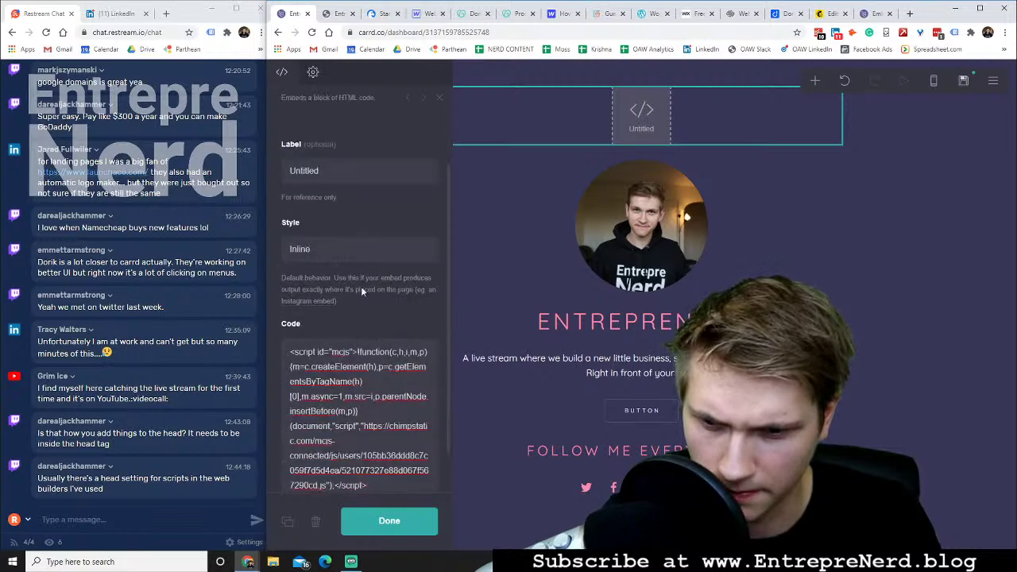
pyautogui.click(333, 245)
pyautogui.click(316, 278)
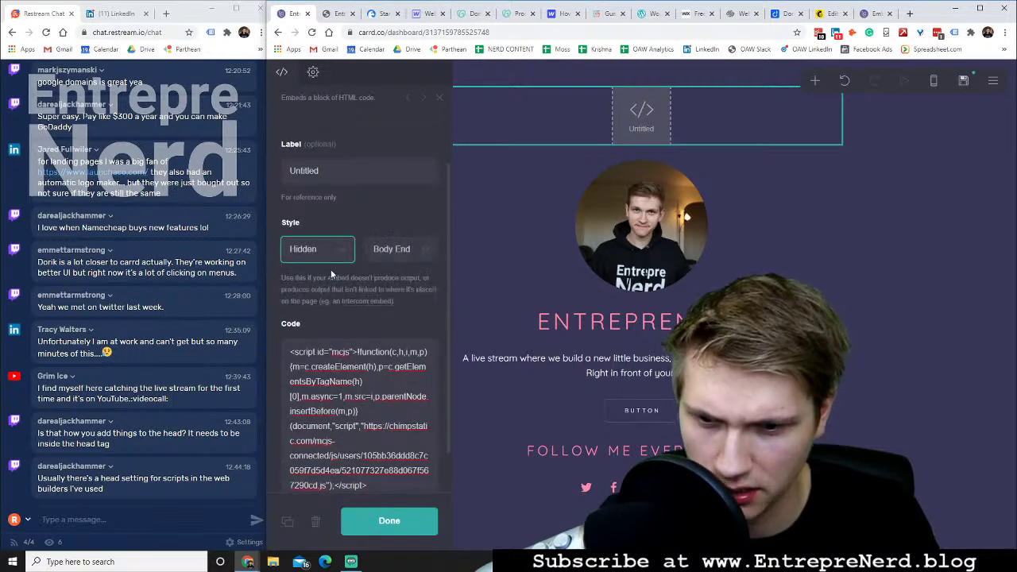
pyautogui.click(397, 249)
pyautogui.click(405, 269)
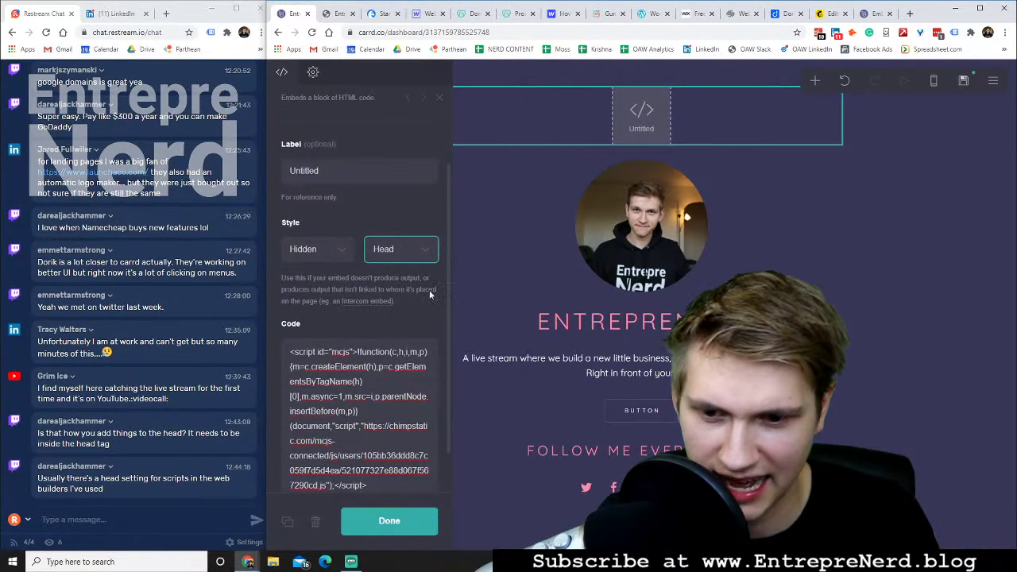
pyautogui.click(389, 520)
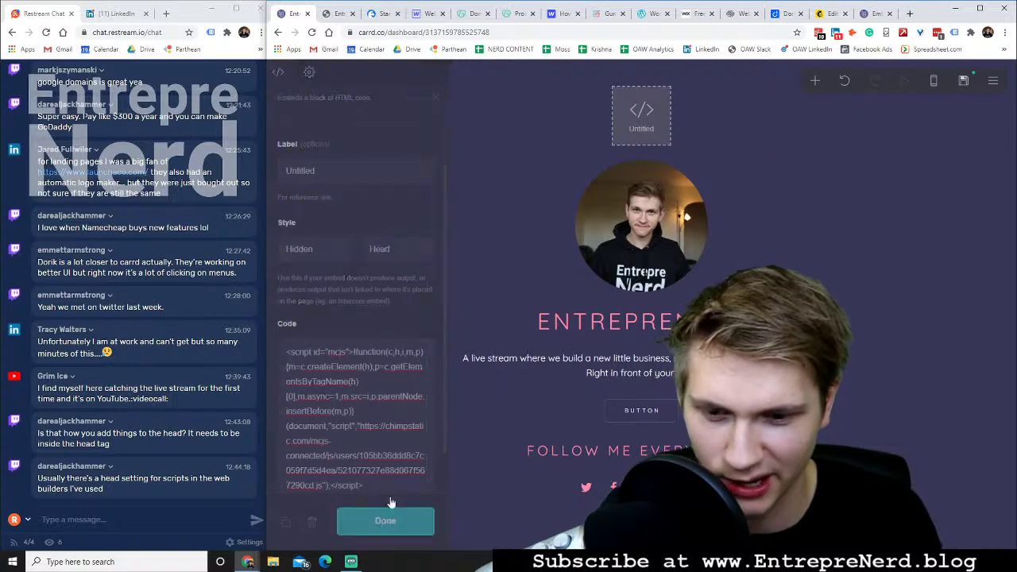
# Publish the site with the updated embed and return to the Embedding Custom Code documentation
pyautogui.click(962, 80)
pyautogui.click(350, 521)
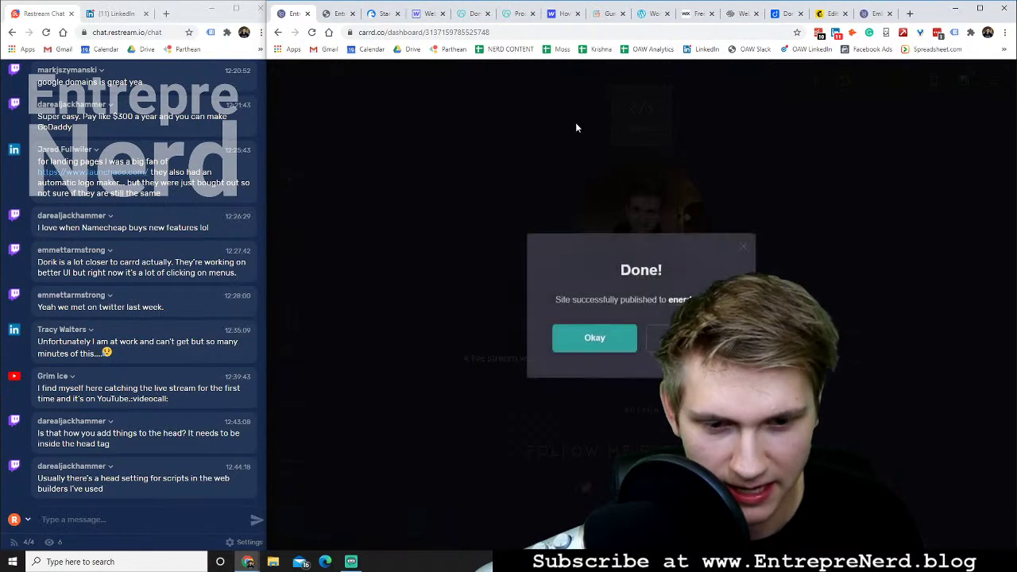
pyautogui.click(595, 336)
pyautogui.click(876, 14)
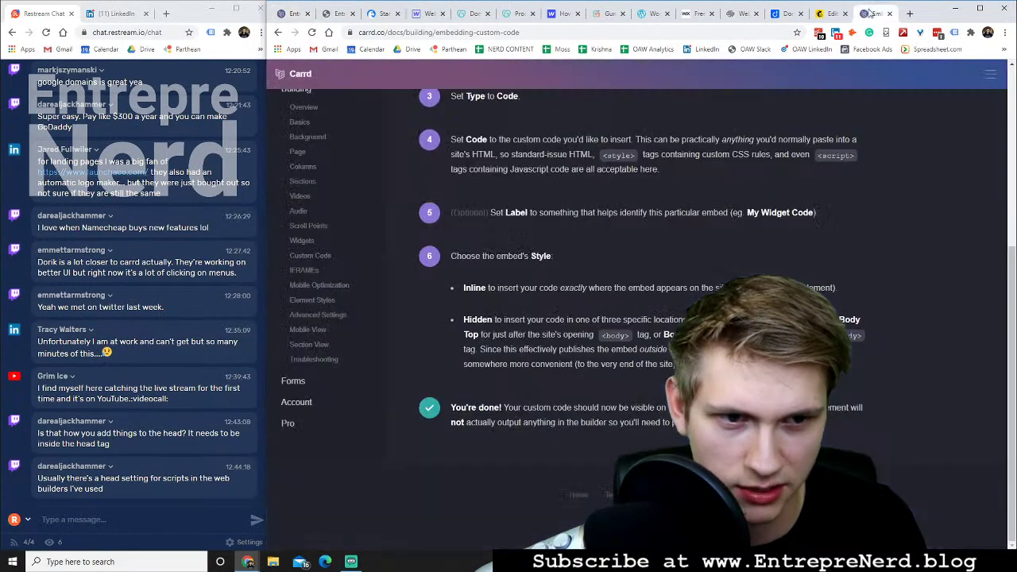
# Close Mailchimp's site connection dialog, then reload enerd.carrd.co to check the signup pop-up and dismiss it
pyautogui.click(830, 14)
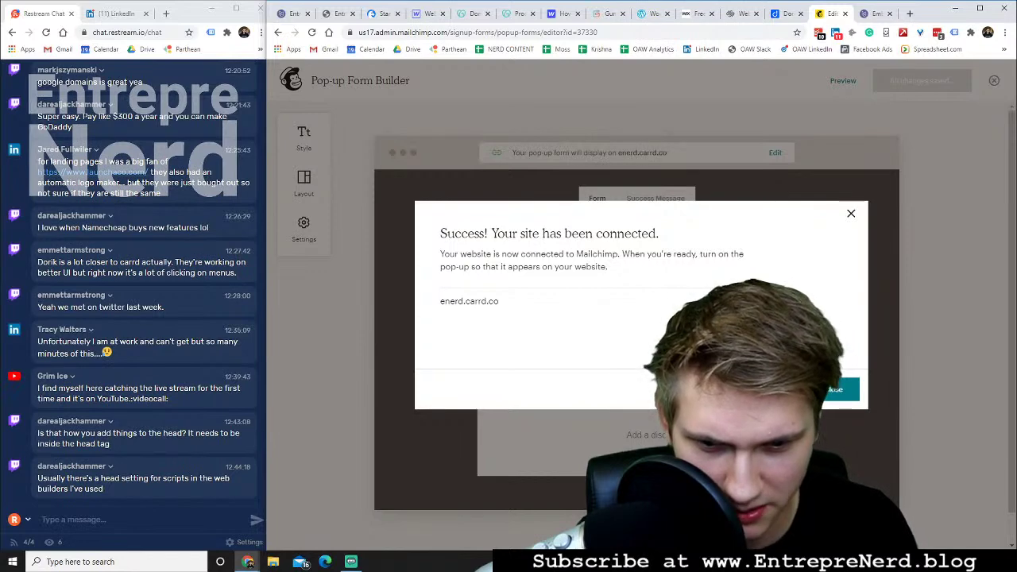
pyautogui.press('Escape')
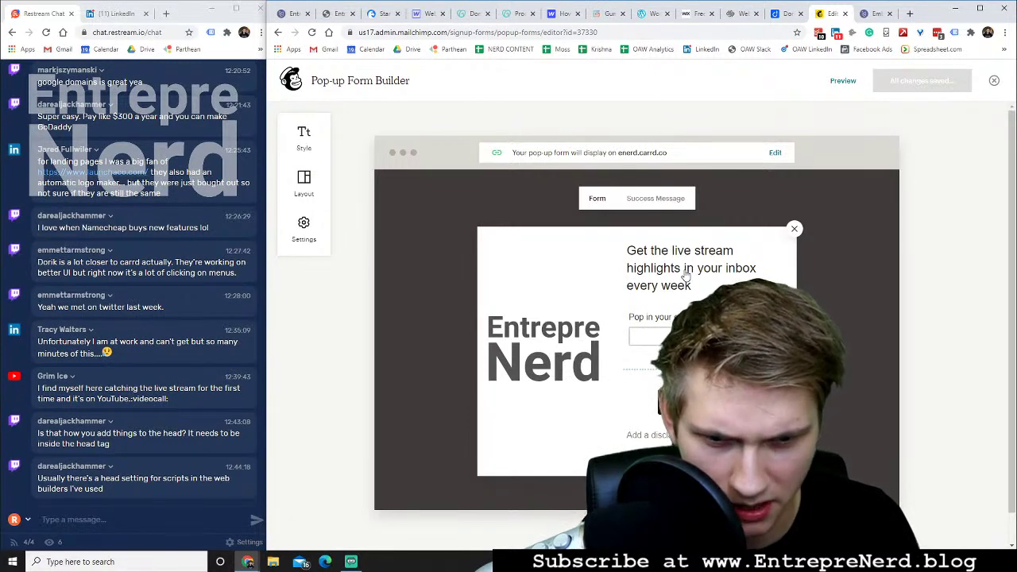
pyautogui.click(335, 14)
pyautogui.click(312, 32)
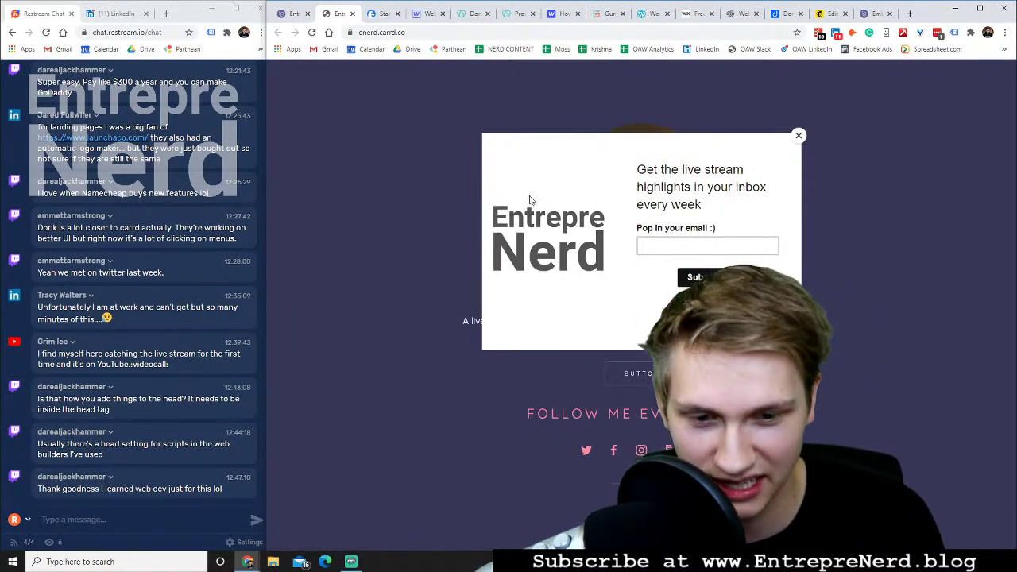
pyautogui.click(799, 135)
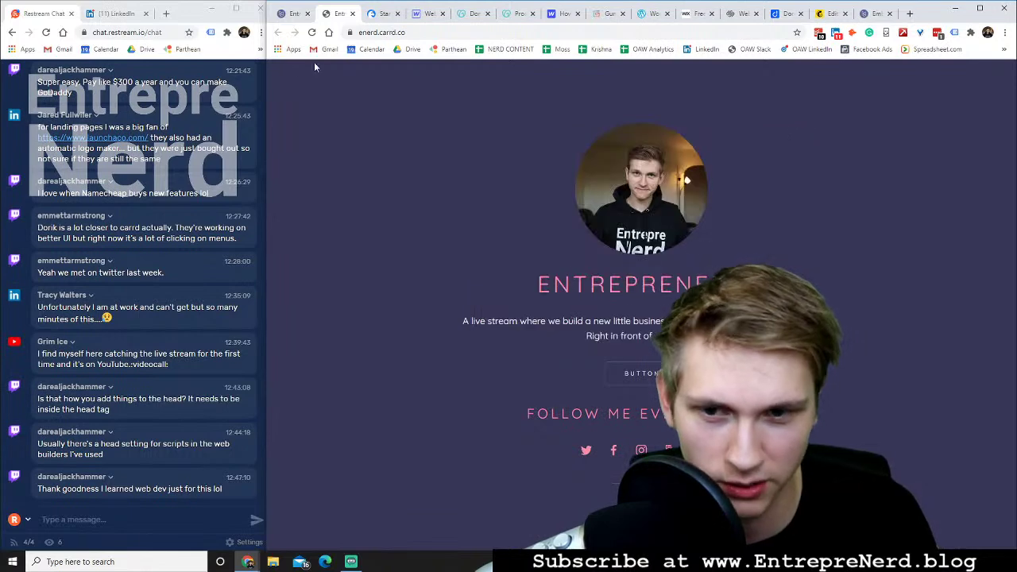
# Delete the divider below the social icons in the Carrd editor
pyautogui.click(292, 13)
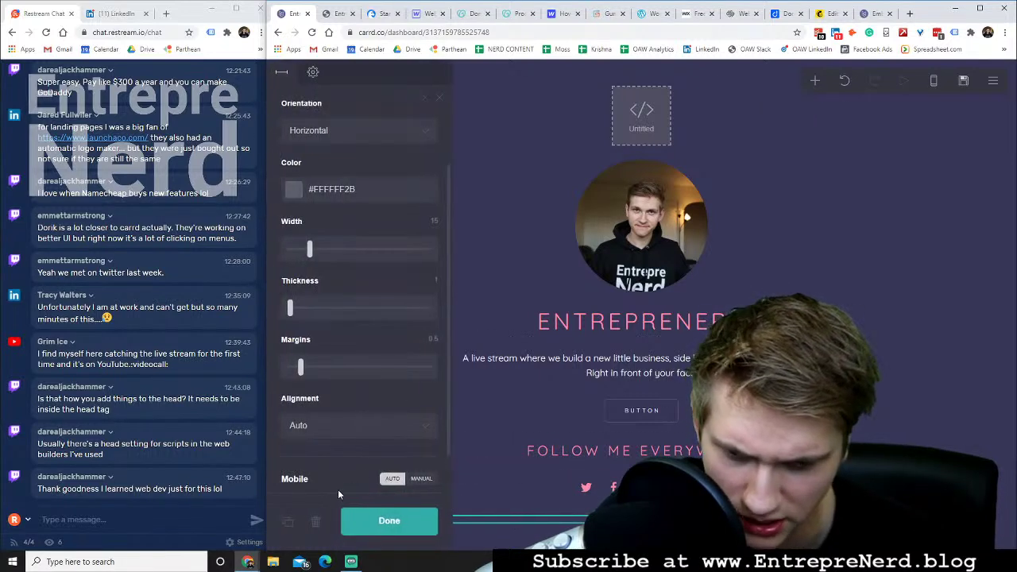
pyautogui.click(323, 523)
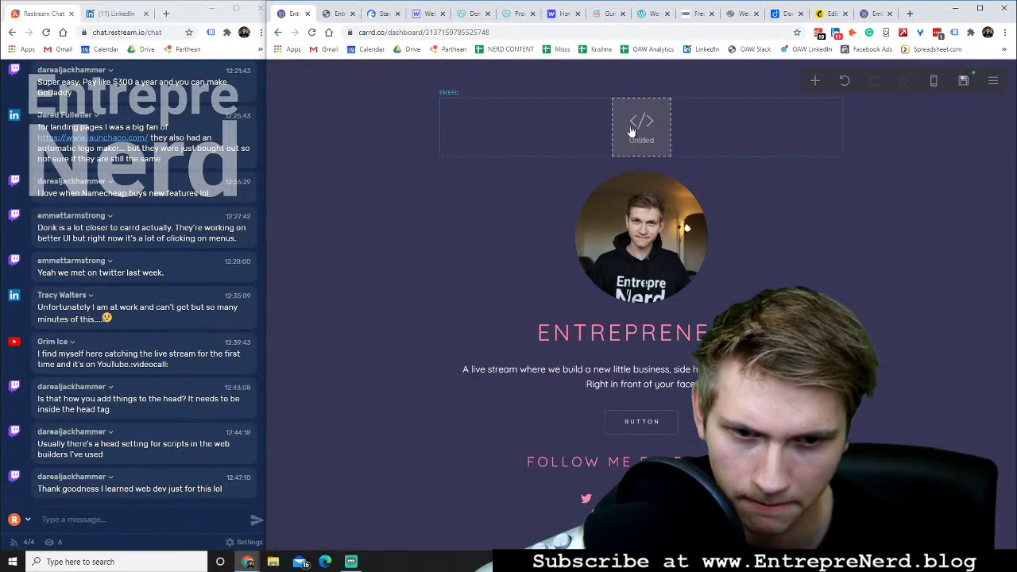
# Reload the published enerd.carrd.co page, test its button's link and return to the page
pyautogui.click(336, 14)
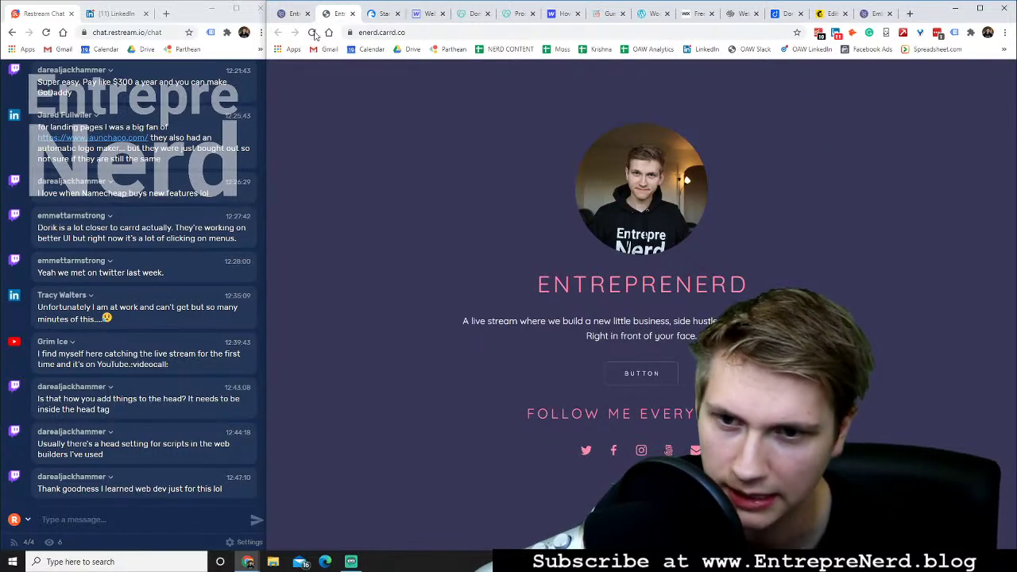
pyautogui.click(312, 32)
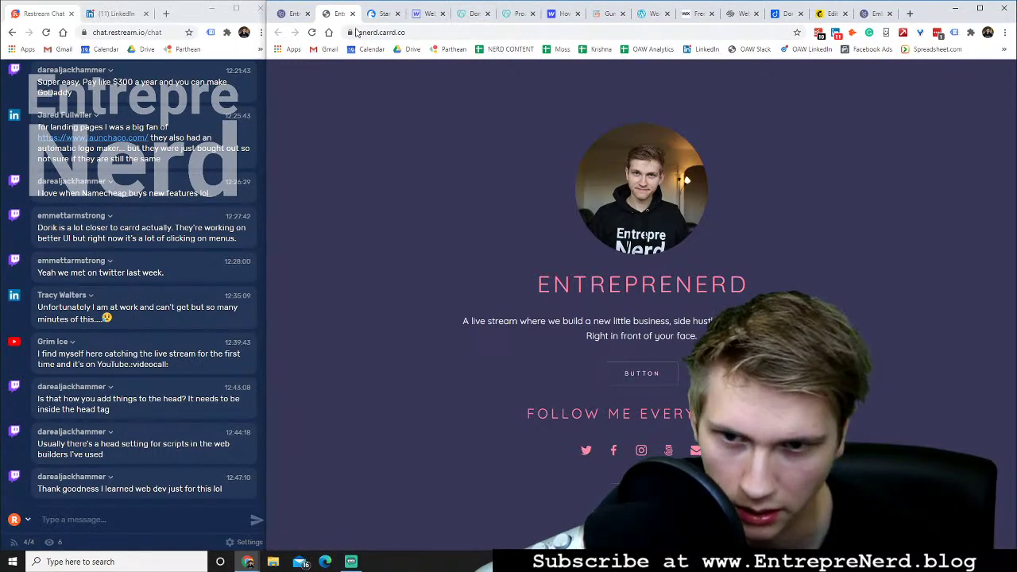
pyautogui.click(636, 377)
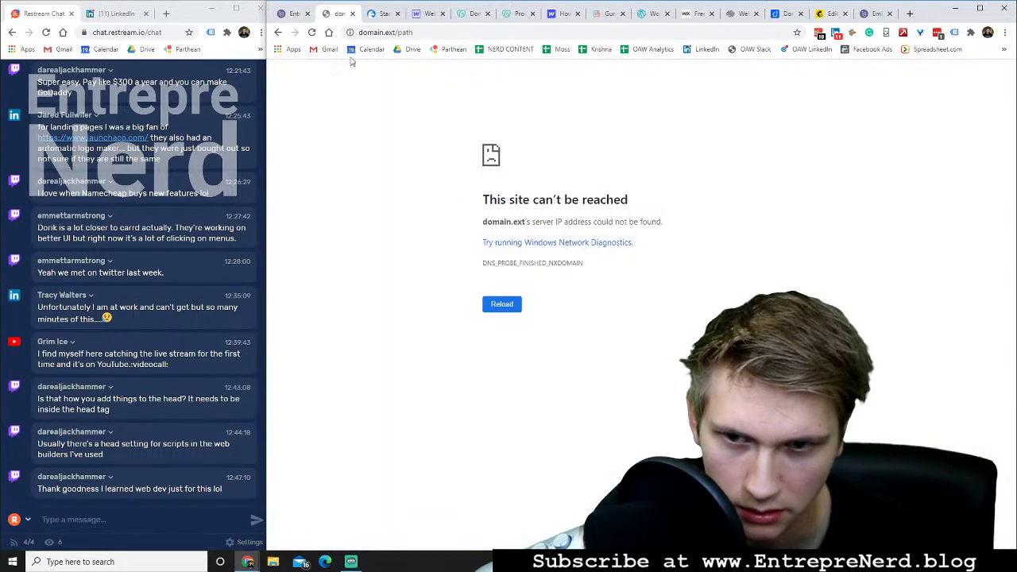
pyautogui.click(278, 33)
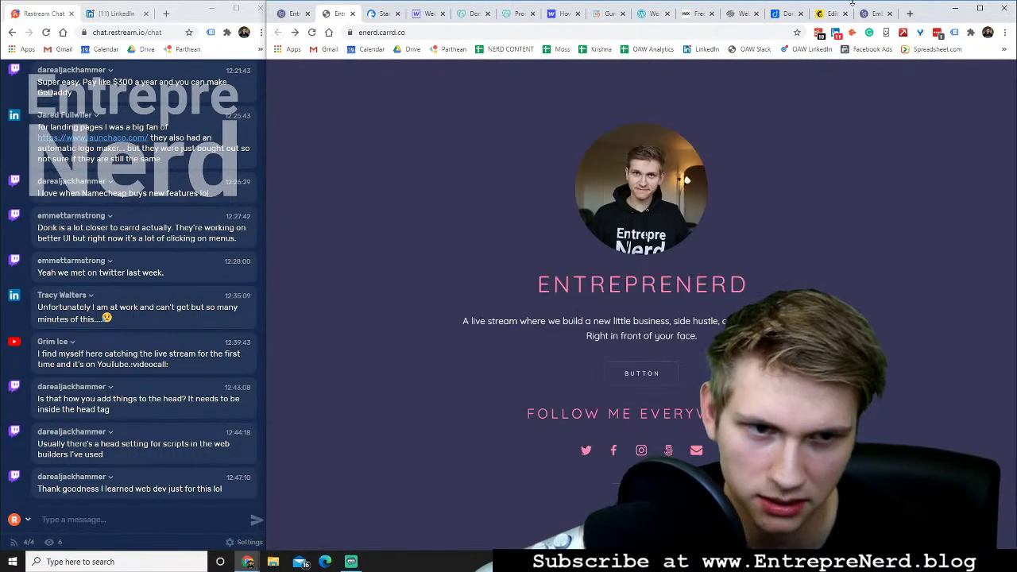
# In Mailchimp's pop-up form settings, raise the overlay opacity slightly and keep the display timing at Immediately
pyautogui.click(830, 14)
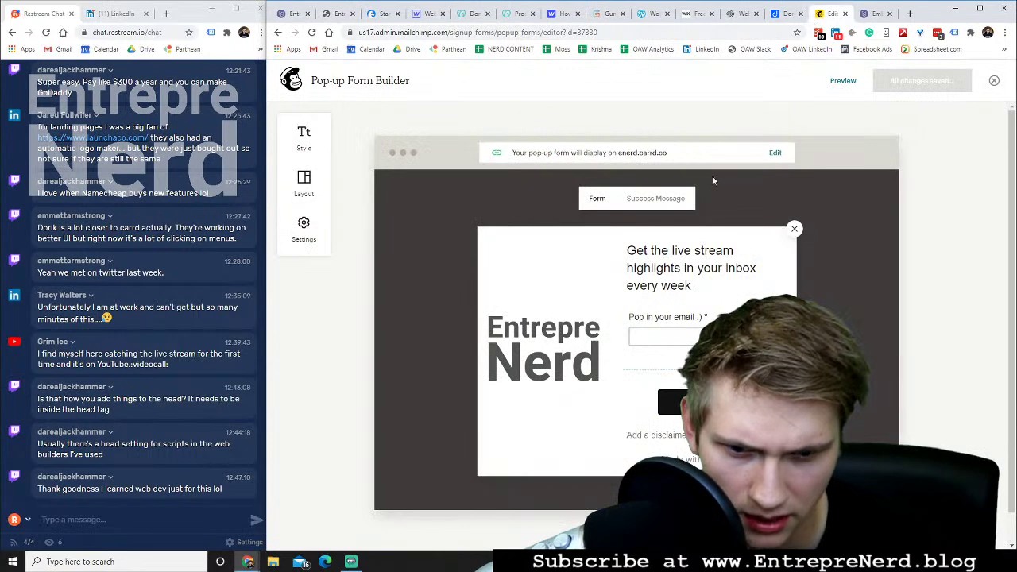
pyautogui.click(304, 229)
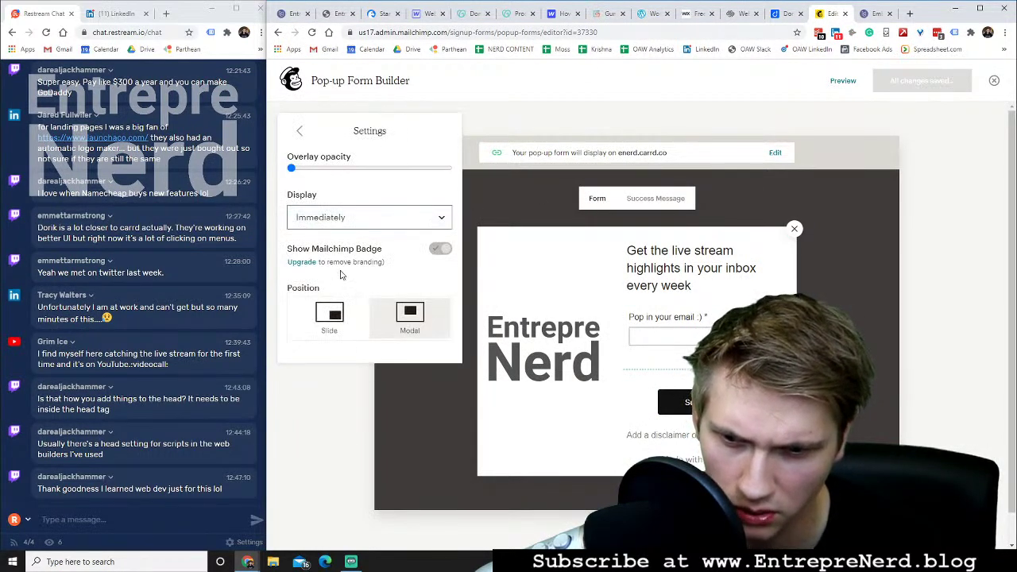
pyautogui.click(354, 219)
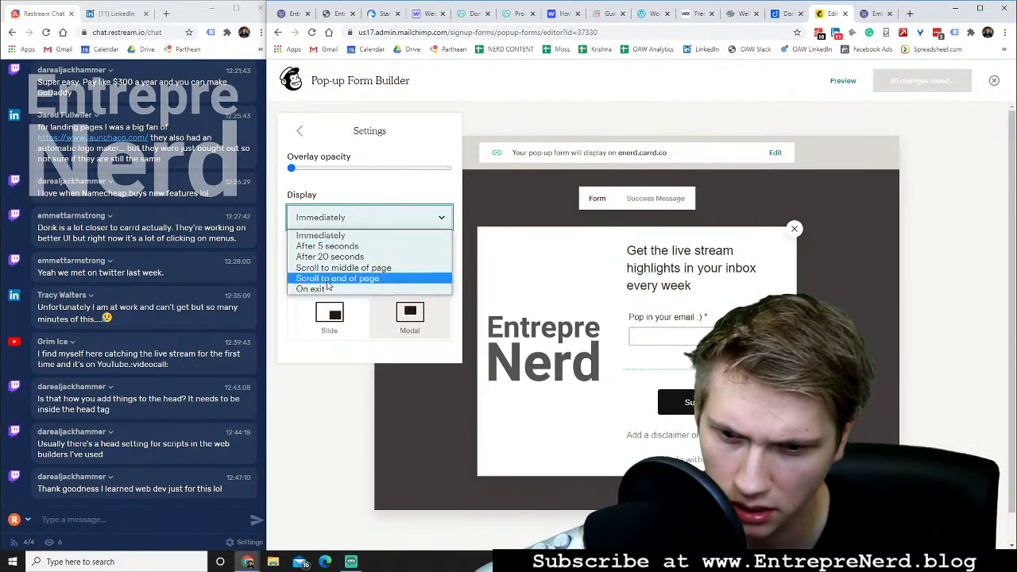
pyautogui.click(343, 343)
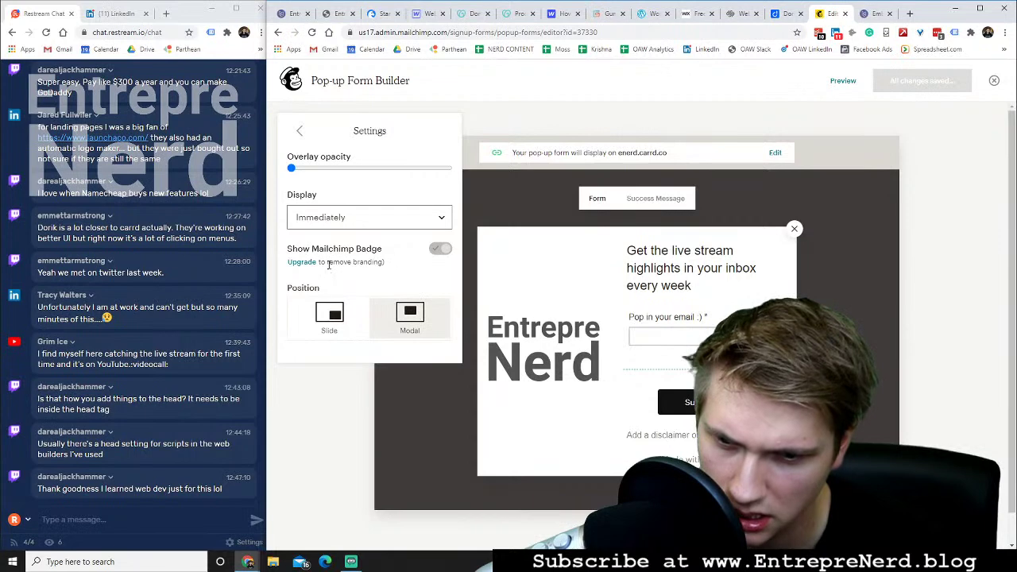
pyautogui.moveTo(292, 169); pyautogui.dragTo(313, 166)
pyautogui.click(345, 217)
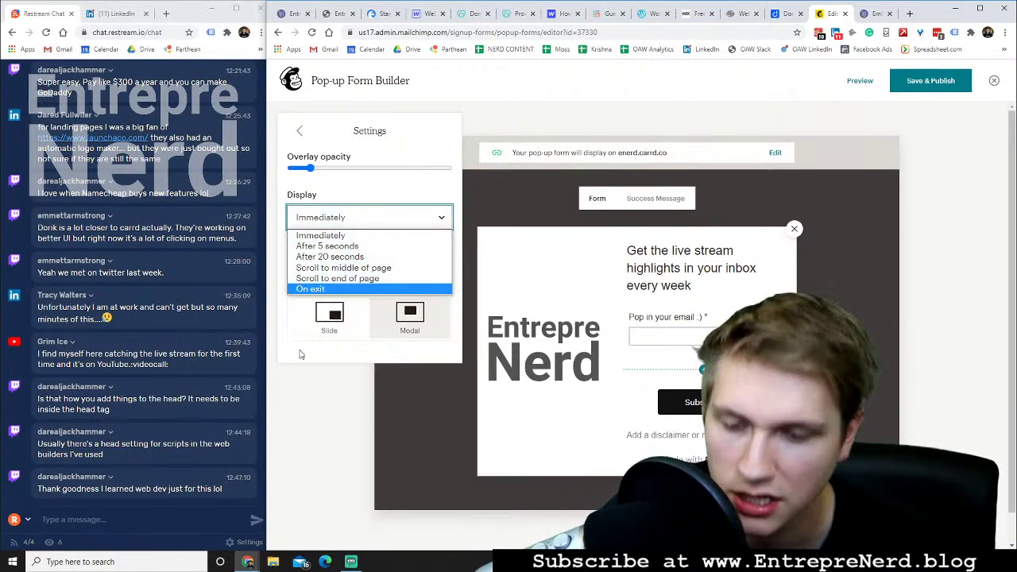
pyautogui.click(405, 224)
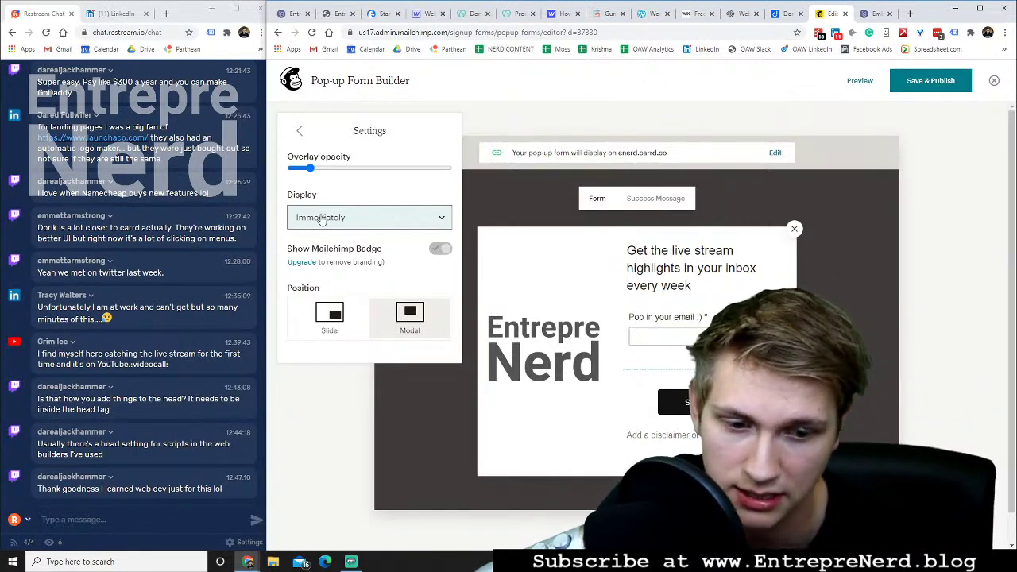
pyautogui.click(454, 90)
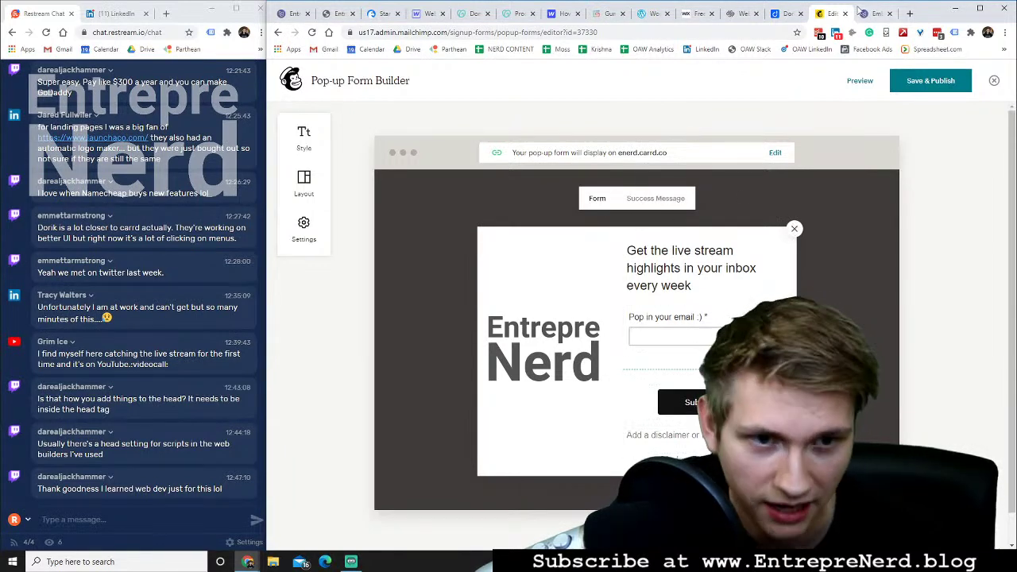
# Back in the Carrd editor, delete the code embed above the profile image
pyautogui.click(279, 13)
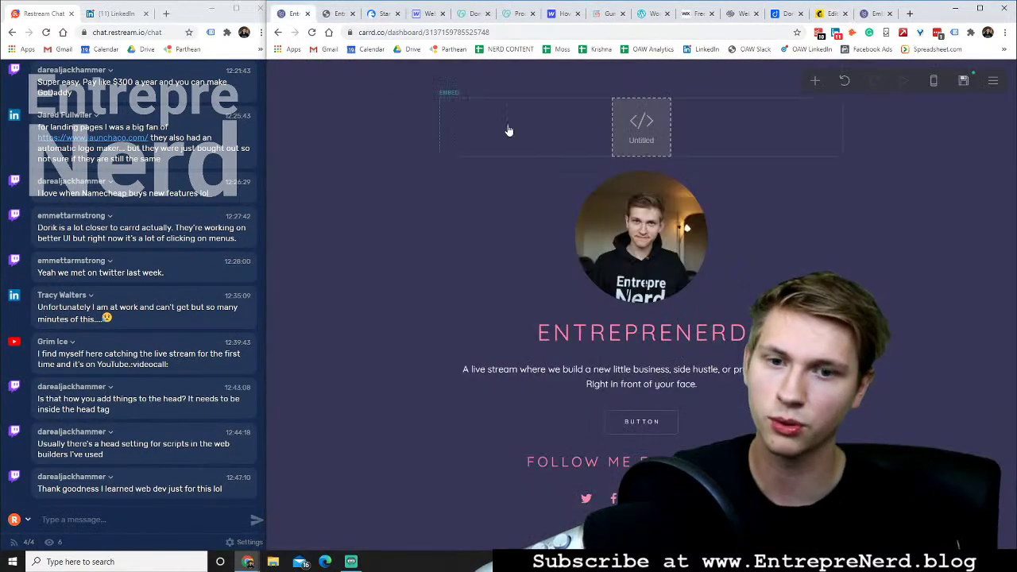
pyautogui.click(669, 135)
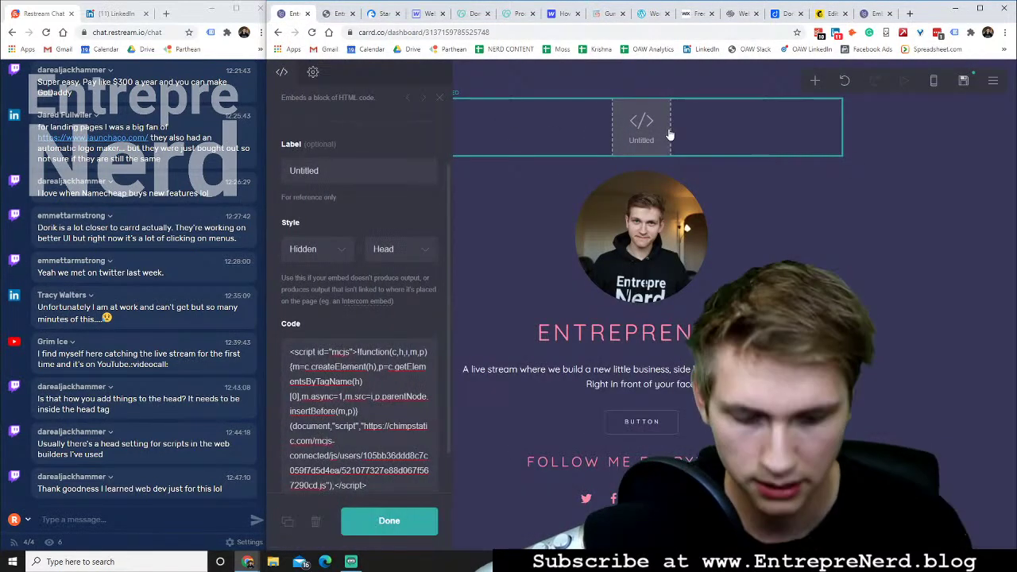
pyautogui.click(314, 524)
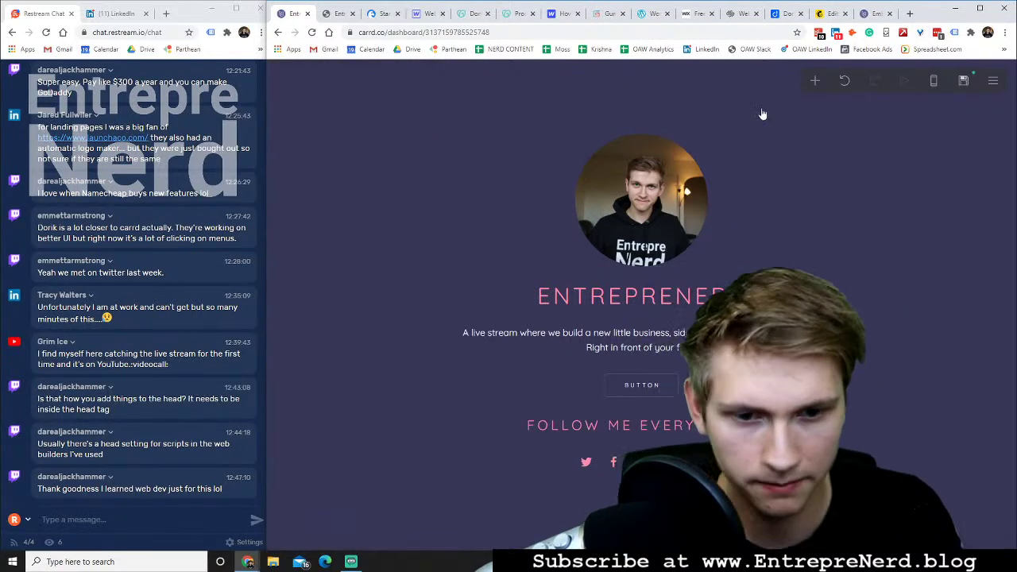
# Try adding a Section Break control below the social icons and show its section in Section View
pyautogui.click(637, 387)
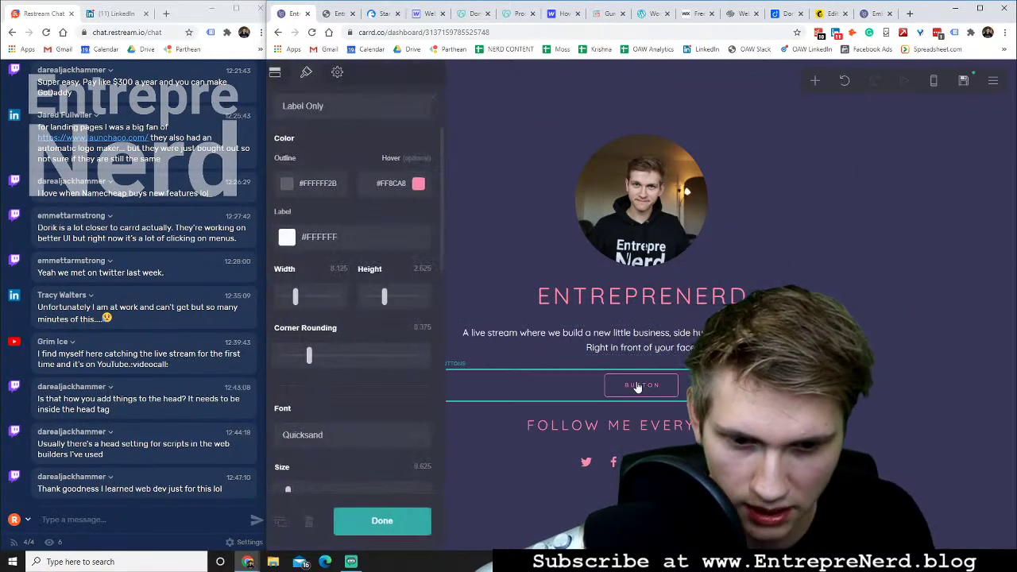
pyautogui.click(558, 110)
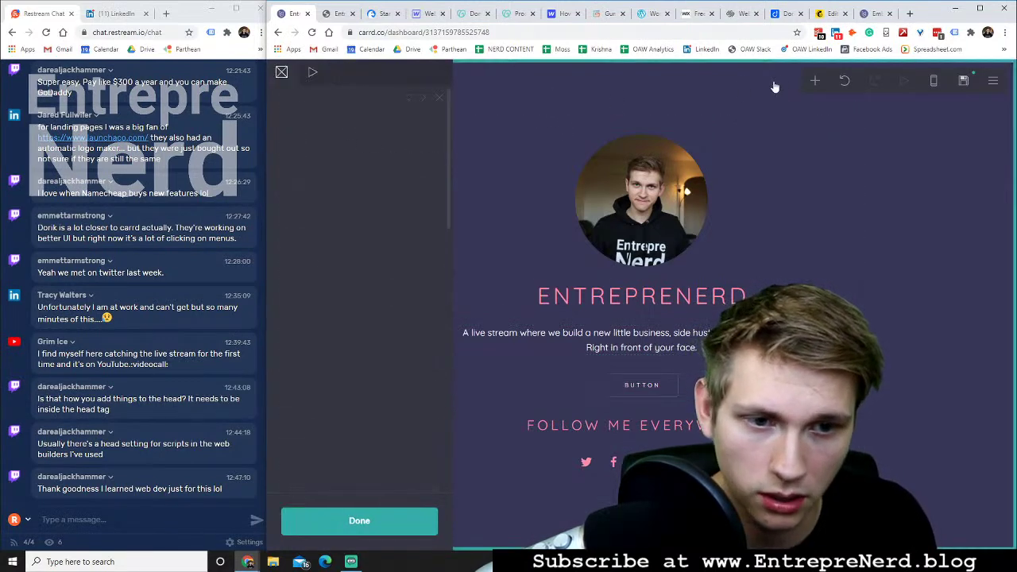
pyautogui.click(814, 80)
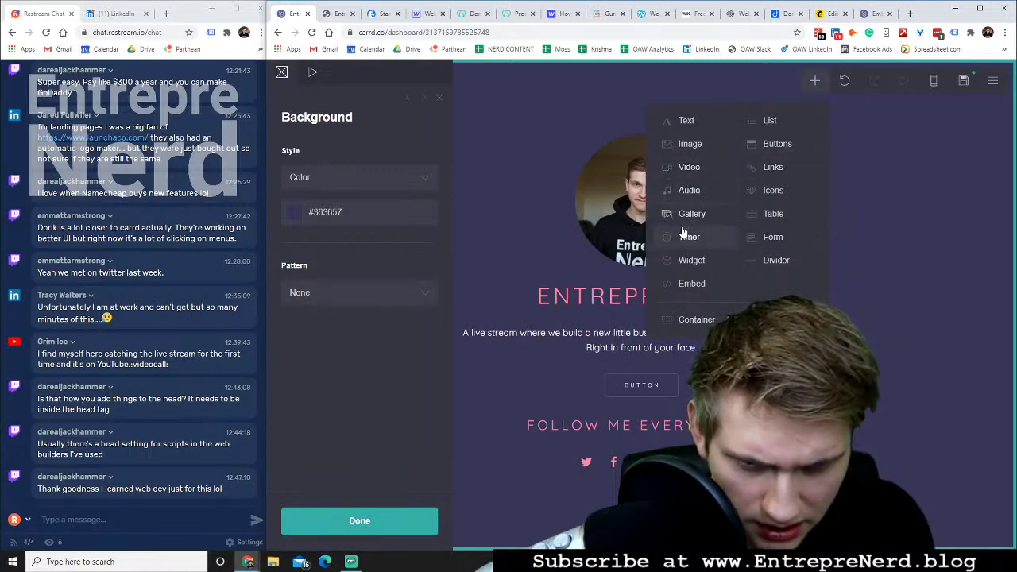
pyautogui.click(767, 319)
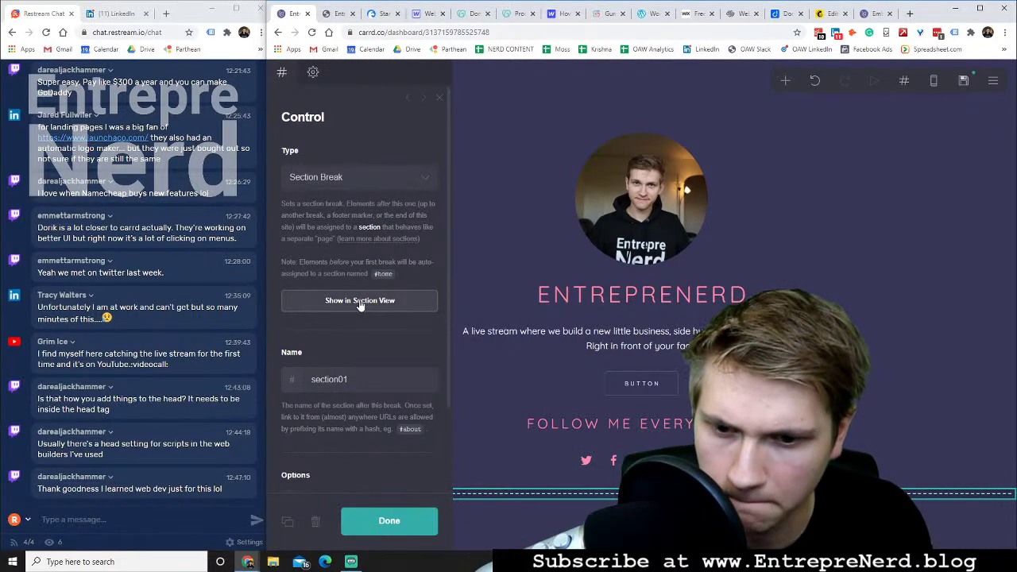
pyautogui.click(349, 176)
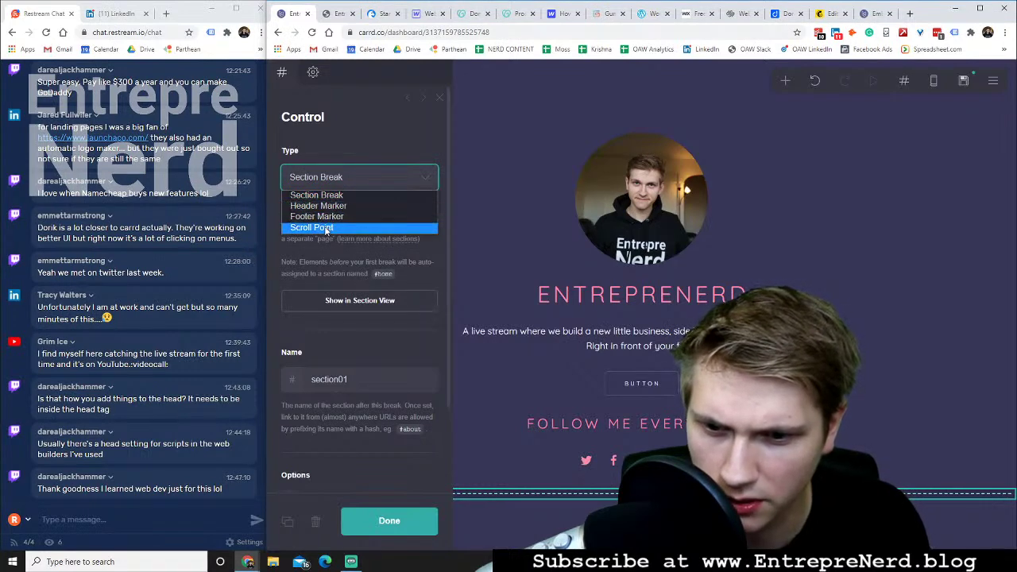
pyautogui.click(340, 195)
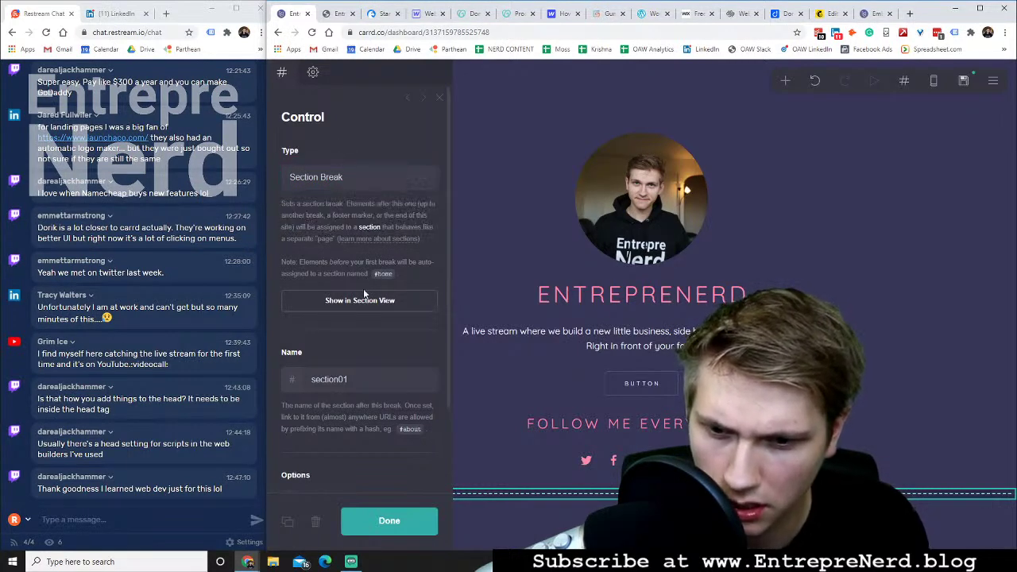
pyautogui.click(350, 307)
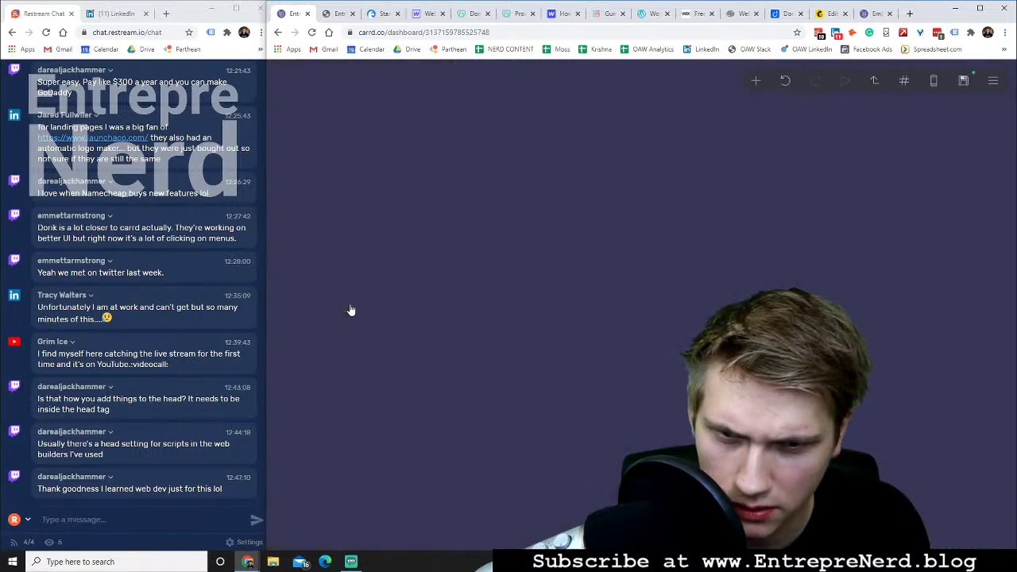
# Stay on the editor page, undo the added section break and dismiss the section view notice
pyautogui.click(278, 33)
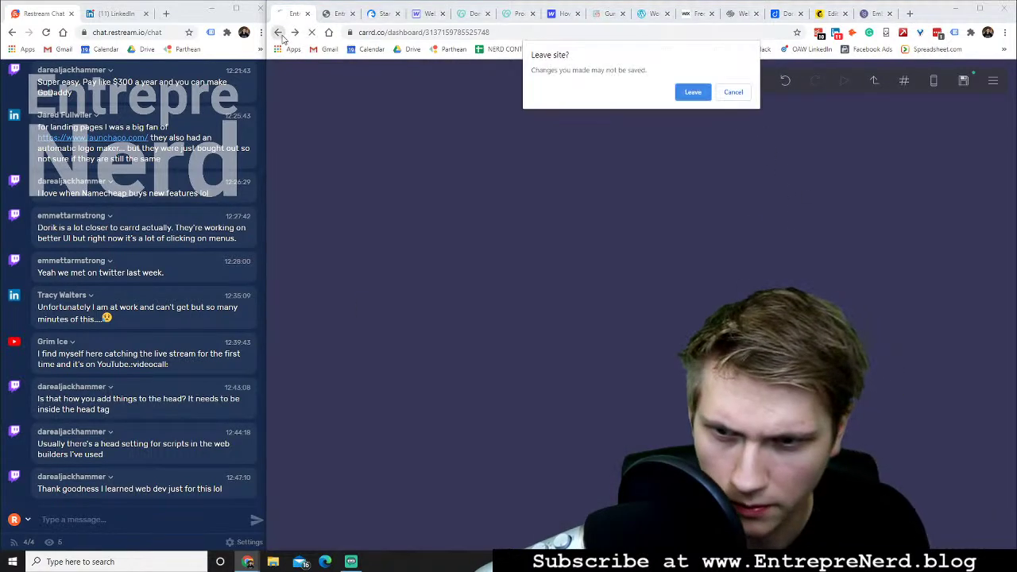
pyautogui.click(730, 92)
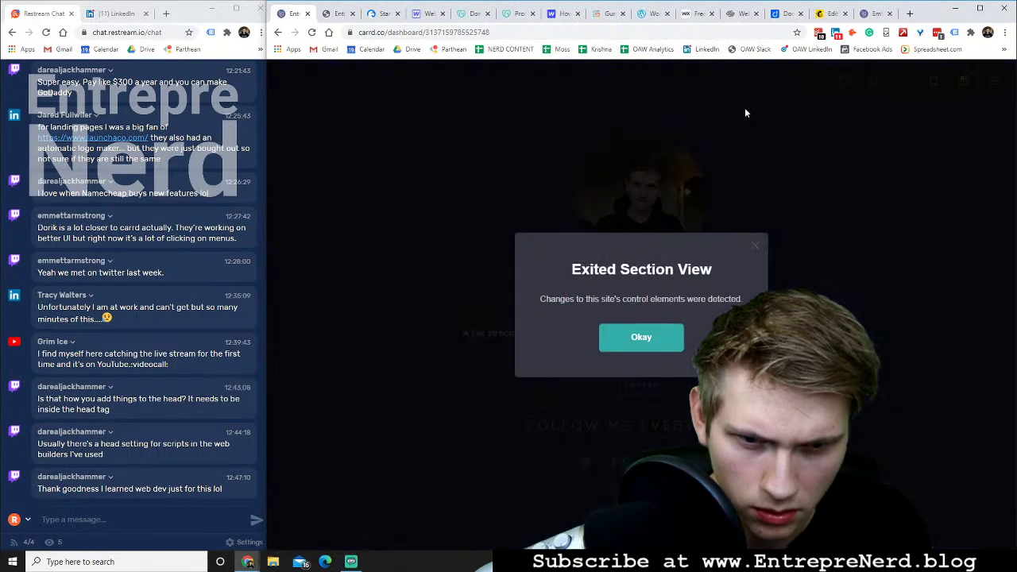
pyautogui.click(639, 338)
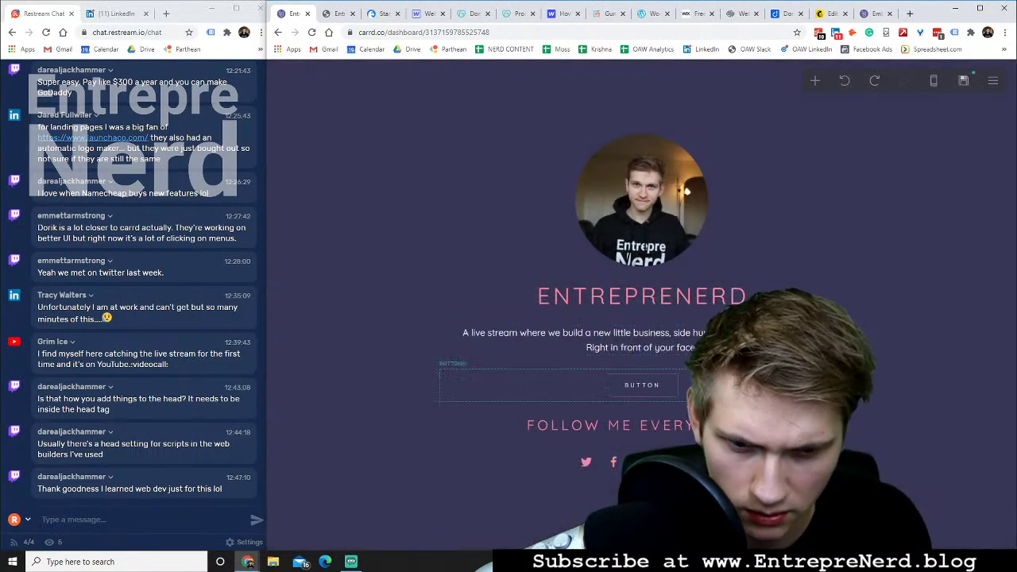
# Add a Section Break control named section01 and move it below the social icons at the end of the page
pyautogui.click(516, 389)
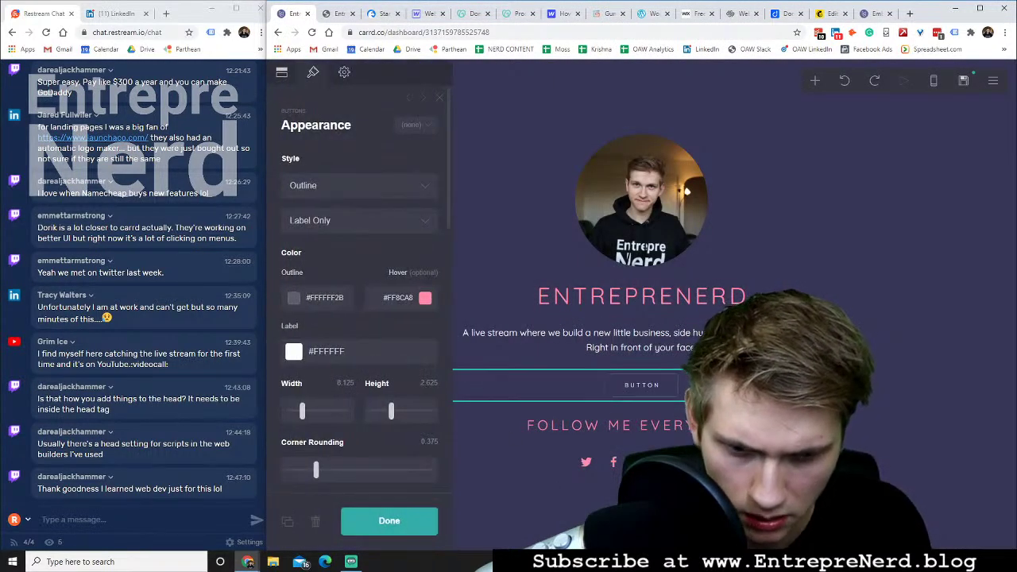
pyautogui.click(814, 80)
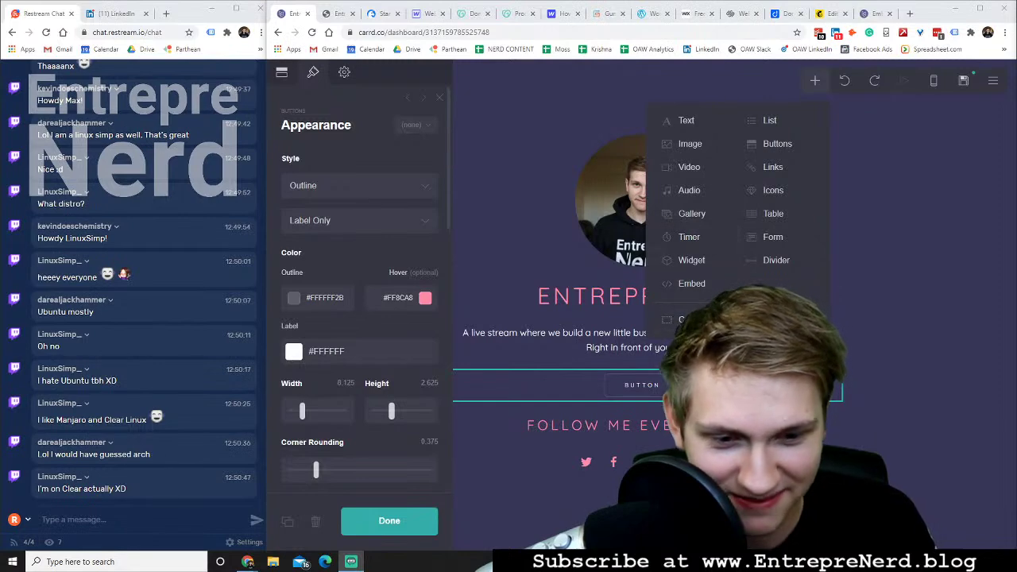
pyautogui.click(688, 318)
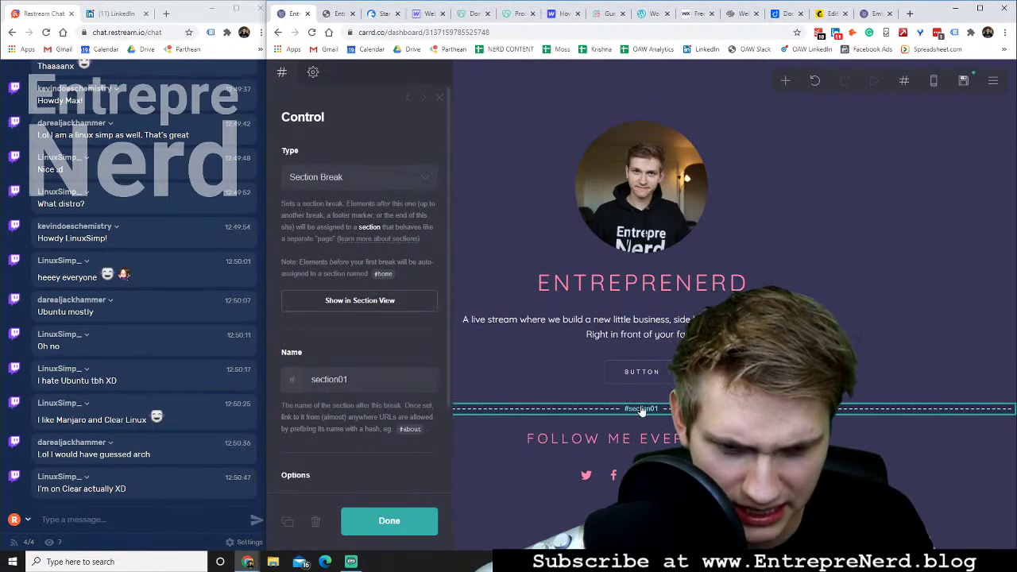
pyautogui.moveTo(642, 409); pyautogui.dragTo(642, 493)
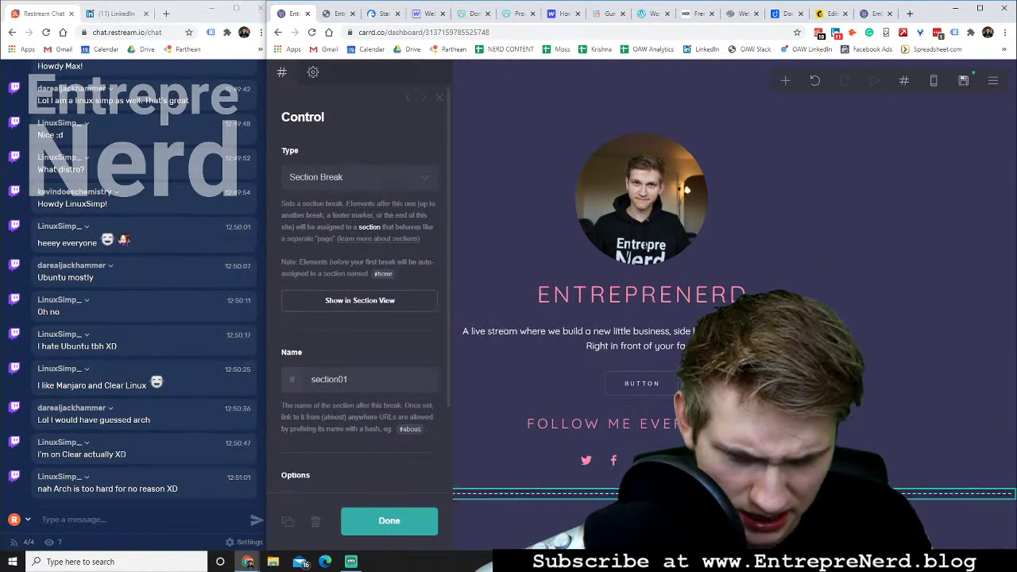
pyautogui.click(347, 175)
pyautogui.click(347, 157)
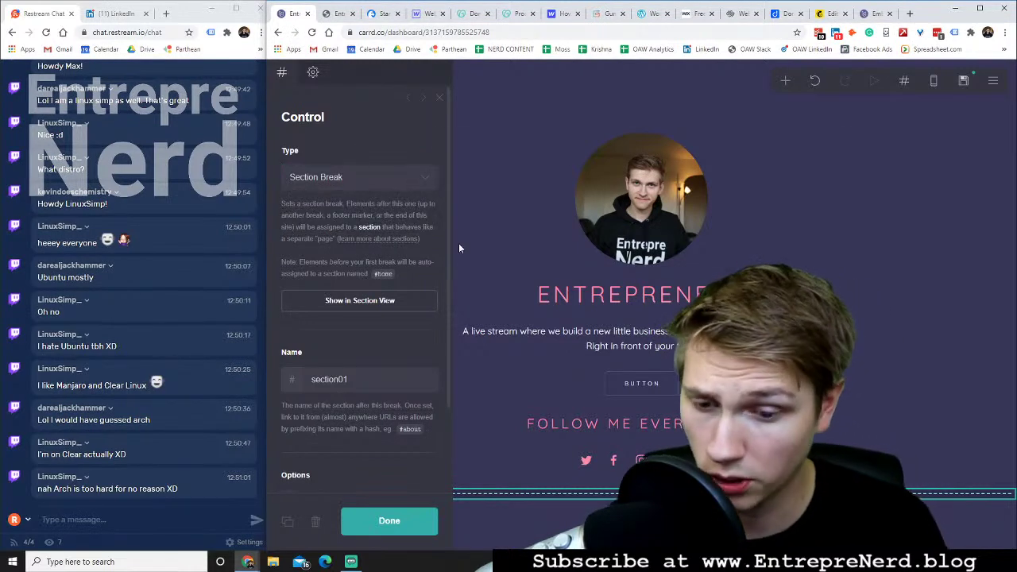
# Rename the section of the new section break to "subscribe"
pyautogui.scroll(-2, 330, 421)
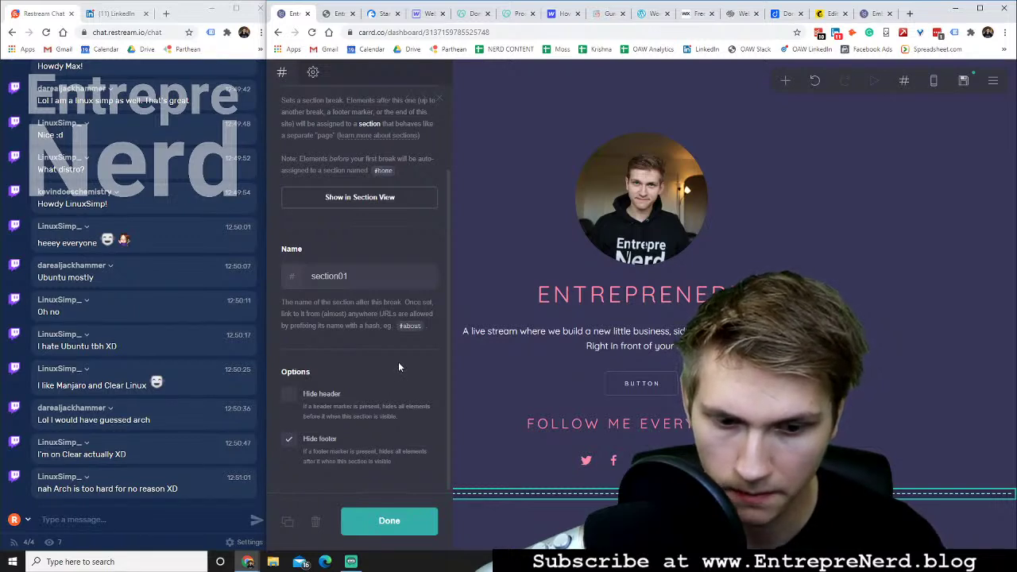
pyautogui.click(353, 268)
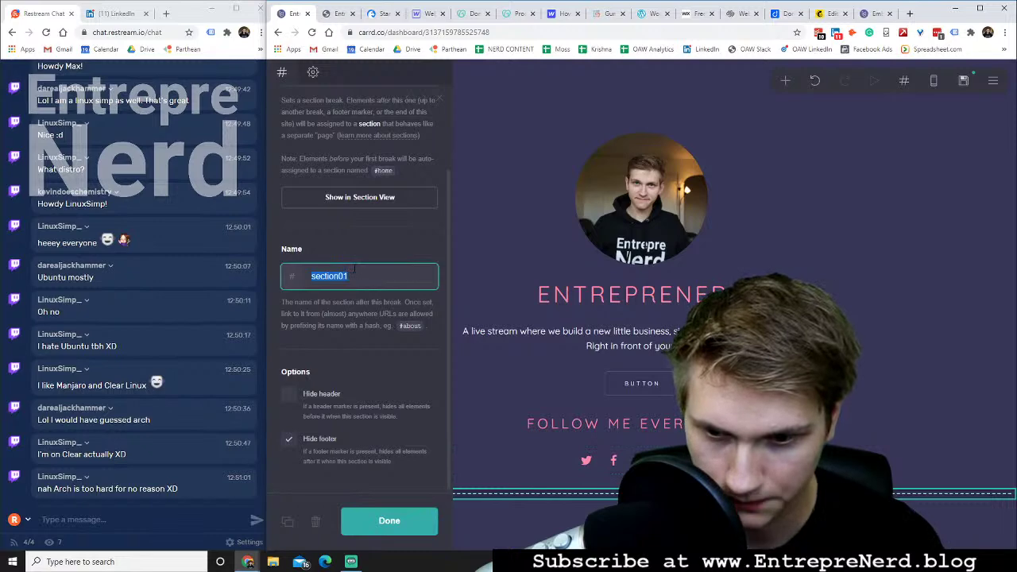
pyautogui.write('subscribe')
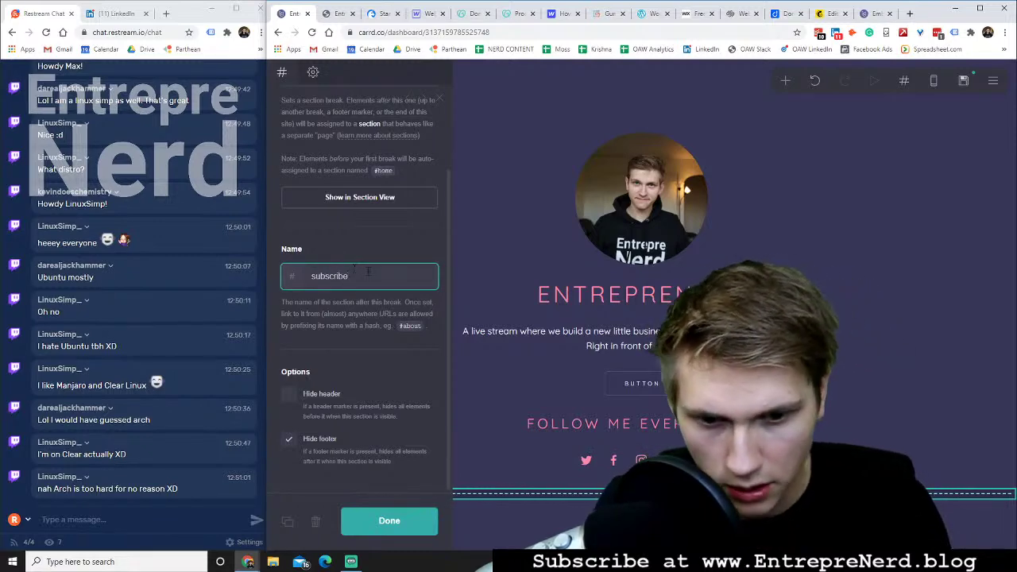
# Link the button below the intro text to #subscribe and finish editing it
pyautogui.click(619, 383)
pyautogui.click(320, 224)
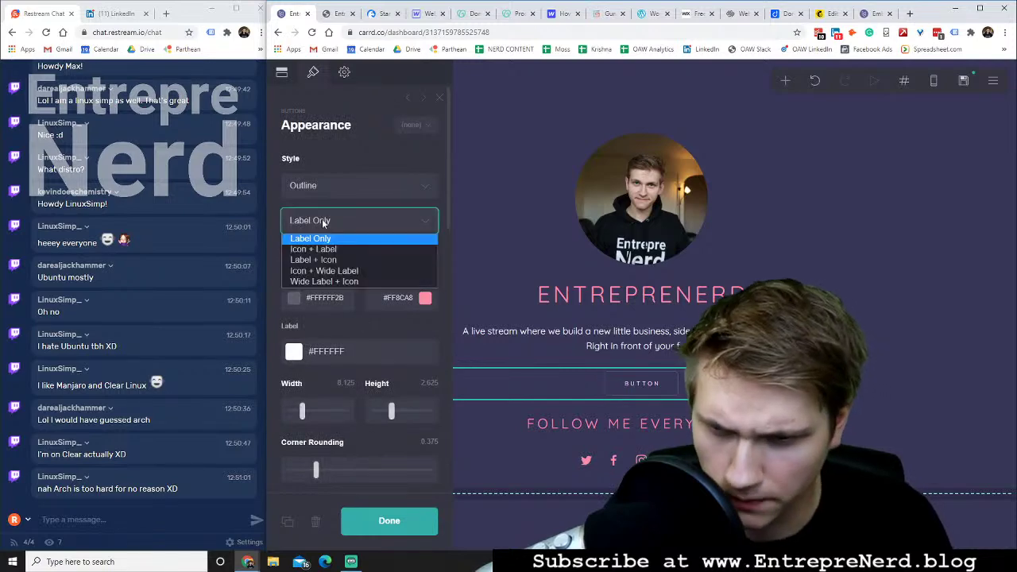
pyautogui.click(336, 189)
pyautogui.click(336, 185)
pyautogui.click(333, 151)
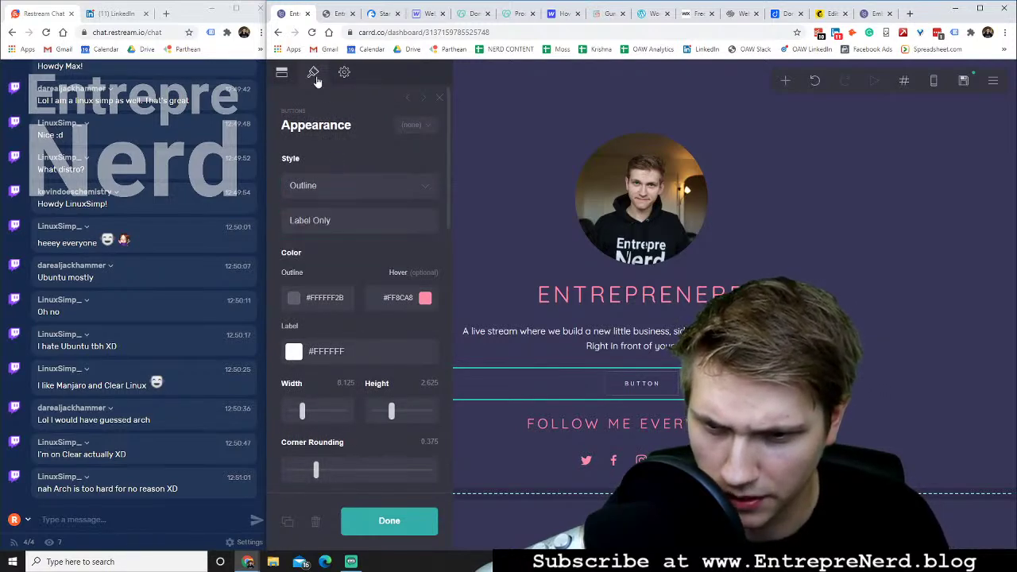
pyautogui.click(284, 74)
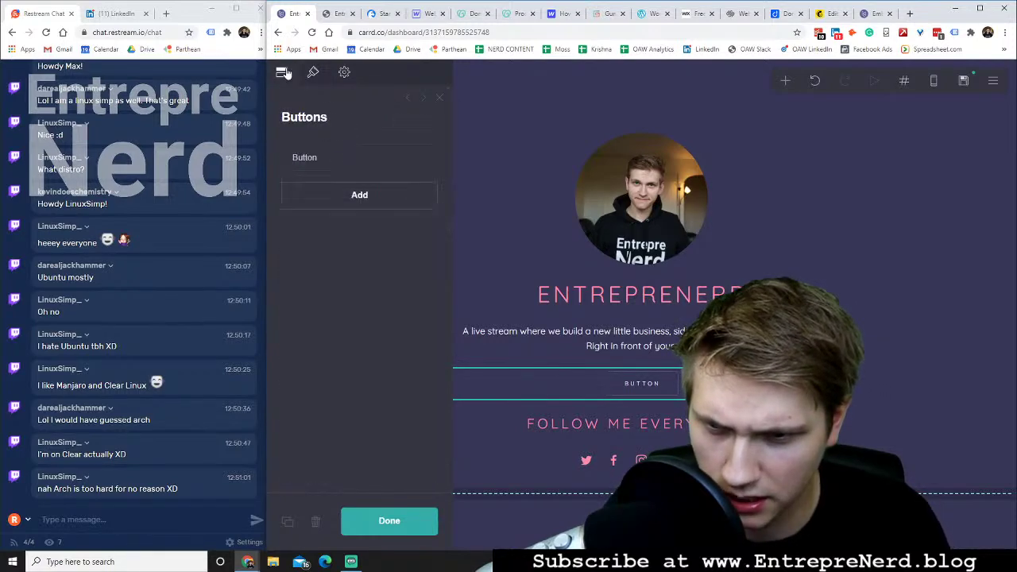
pyautogui.click(343, 161)
pyautogui.moveTo(409, 276); pyautogui.dragTo(264, 282)
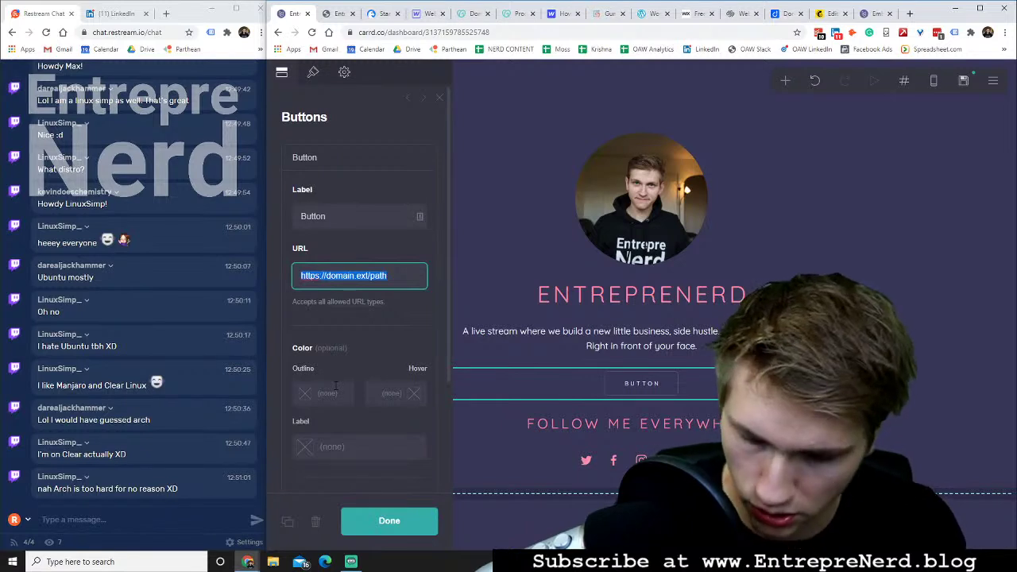
pyautogui.write('#subscri')
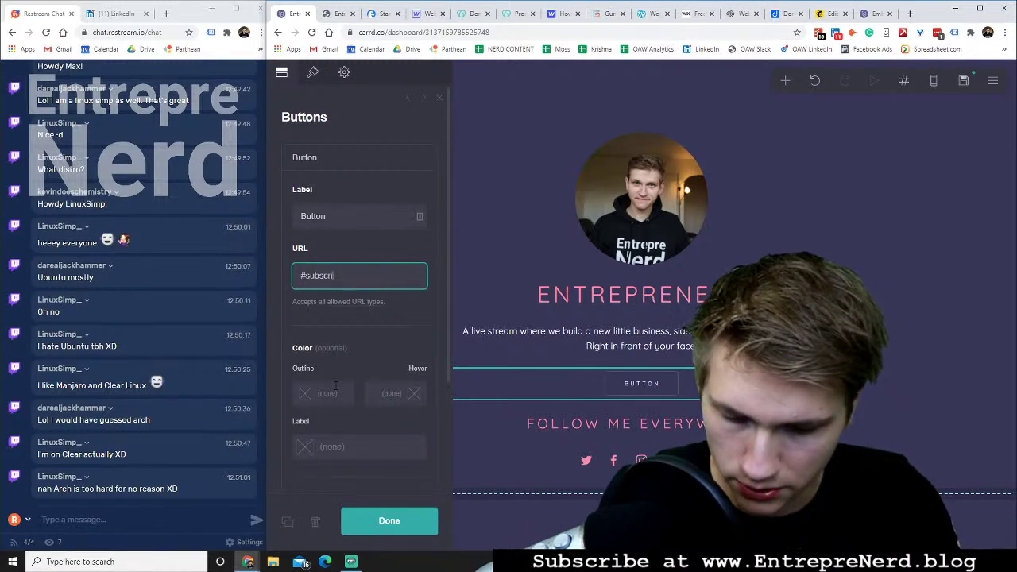
pyautogui.write('be')
pyautogui.click(397, 516)
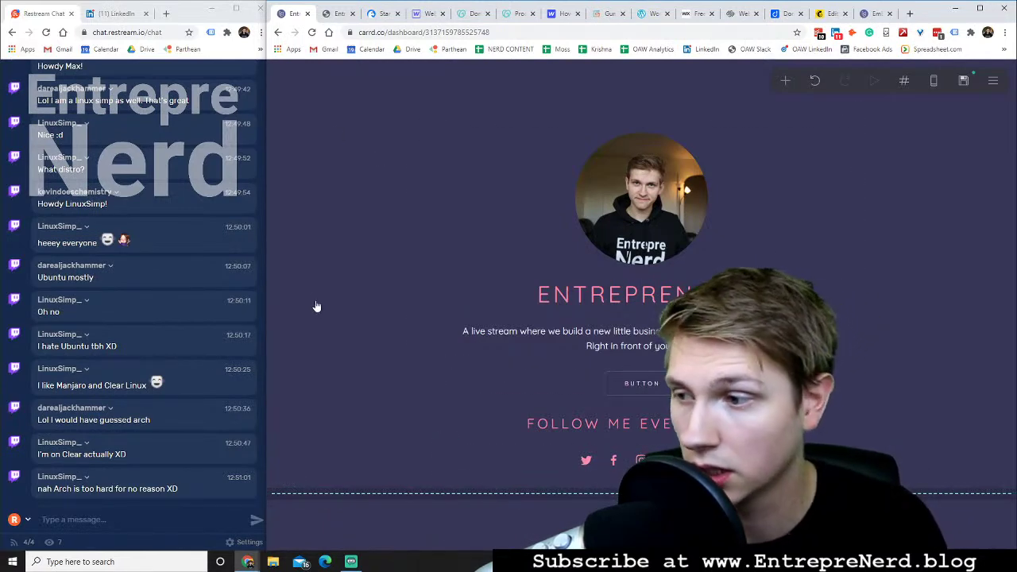
# Add a Form element of type Contact below the #subscribe section break
pyautogui.click(784, 82)
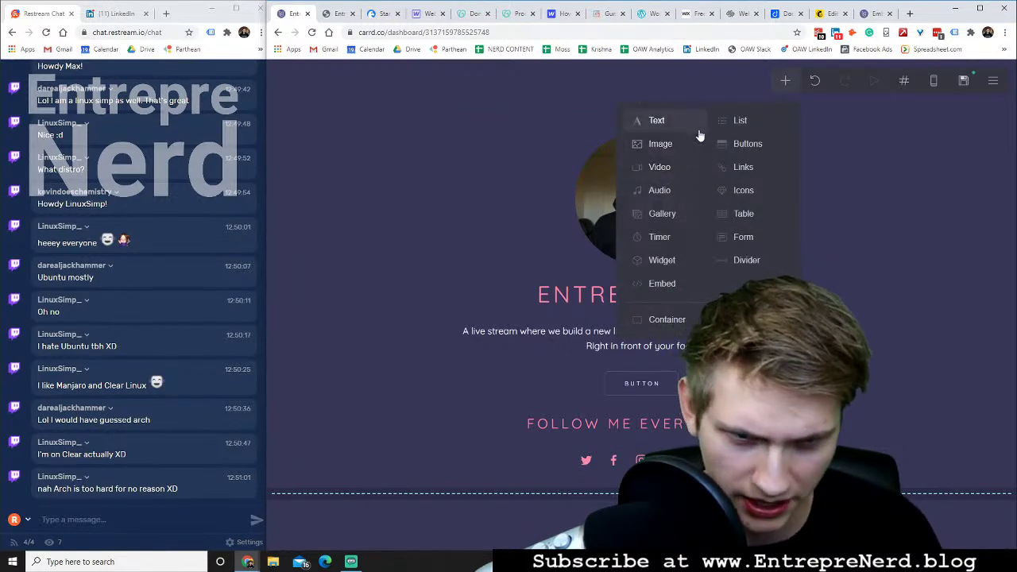
pyautogui.click(748, 240)
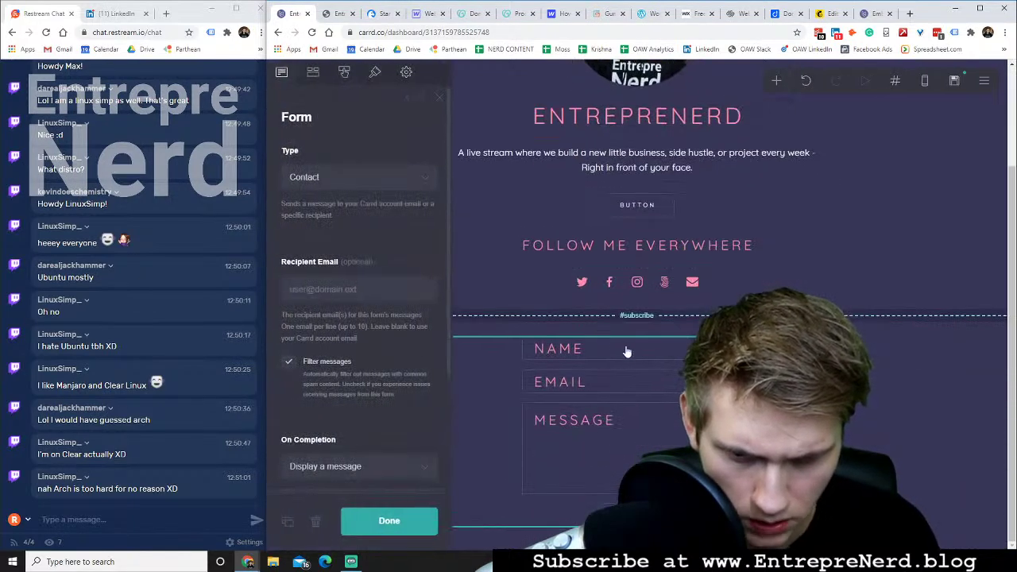
pyautogui.click(385, 521)
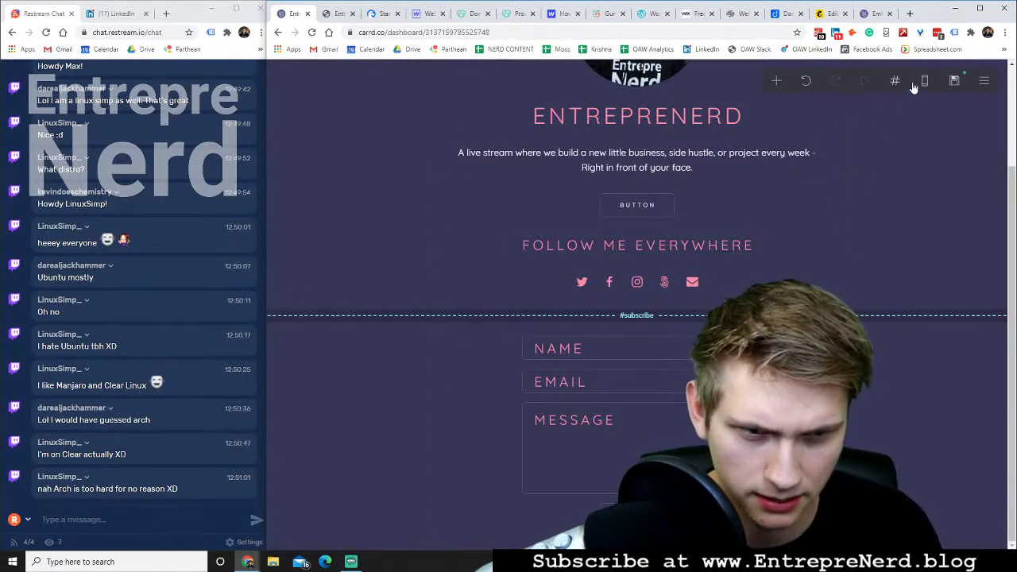
# Publish the page with the new section and form to the enerd carrd.co URL
pyautogui.click(954, 80)
pyautogui.click(370, 517)
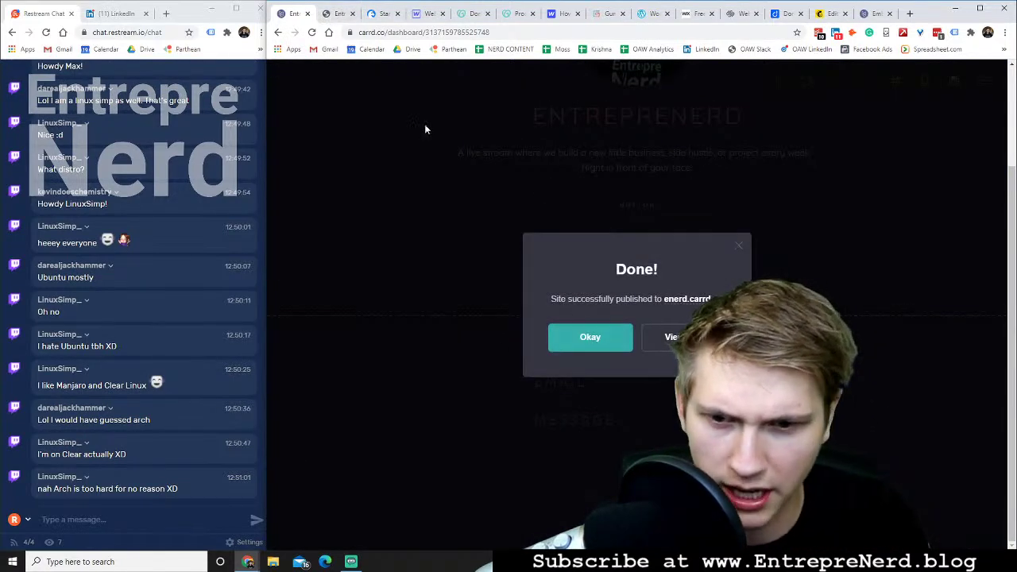
pyautogui.click(608, 347)
# Reload the live enerd.carrd.co page, test the button's link to the subscribe section and return to the home section
pyautogui.click(337, 13)
pyautogui.click(312, 32)
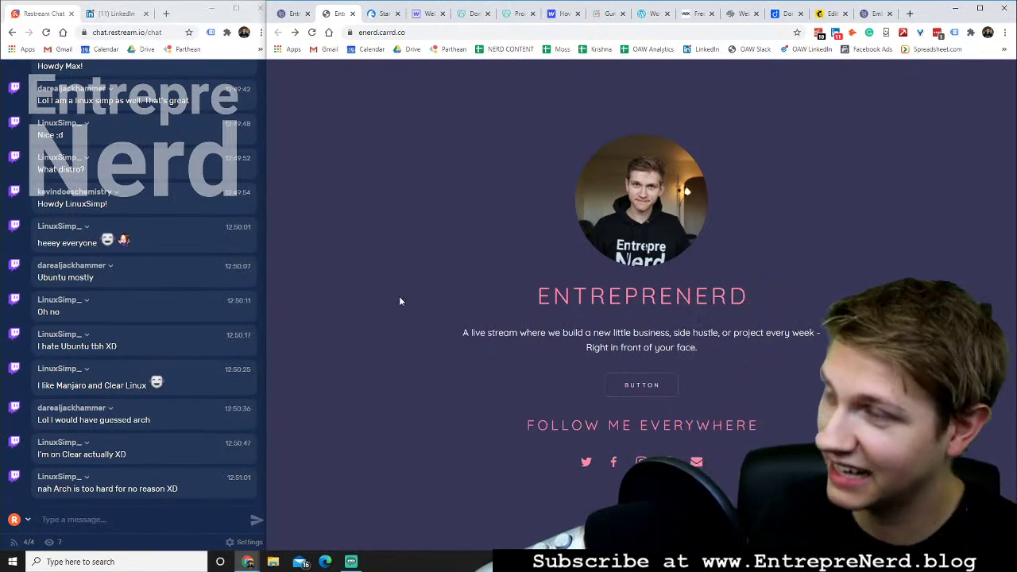
pyautogui.click(629, 390)
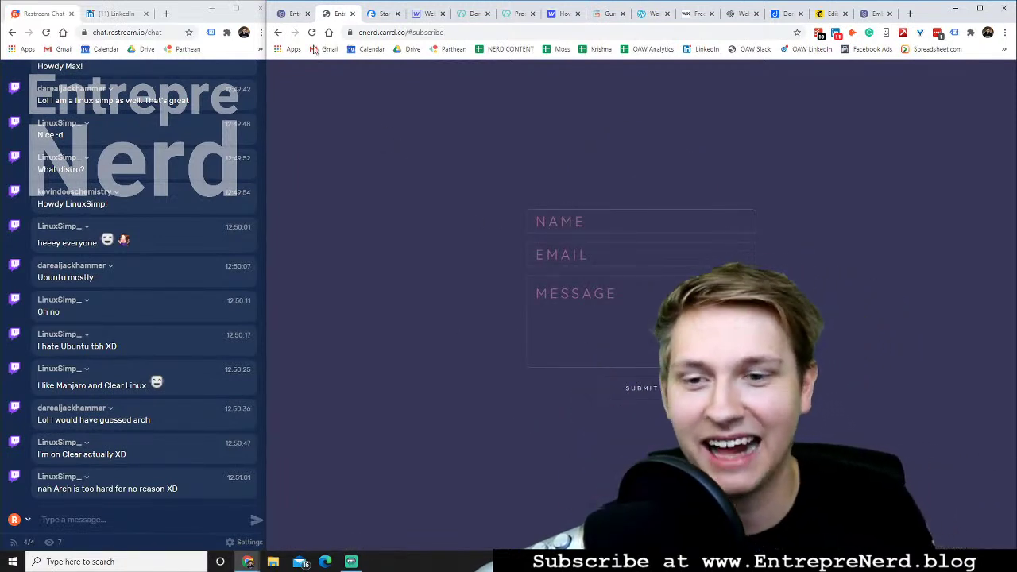
pyautogui.hotkey('alt', 'Left')
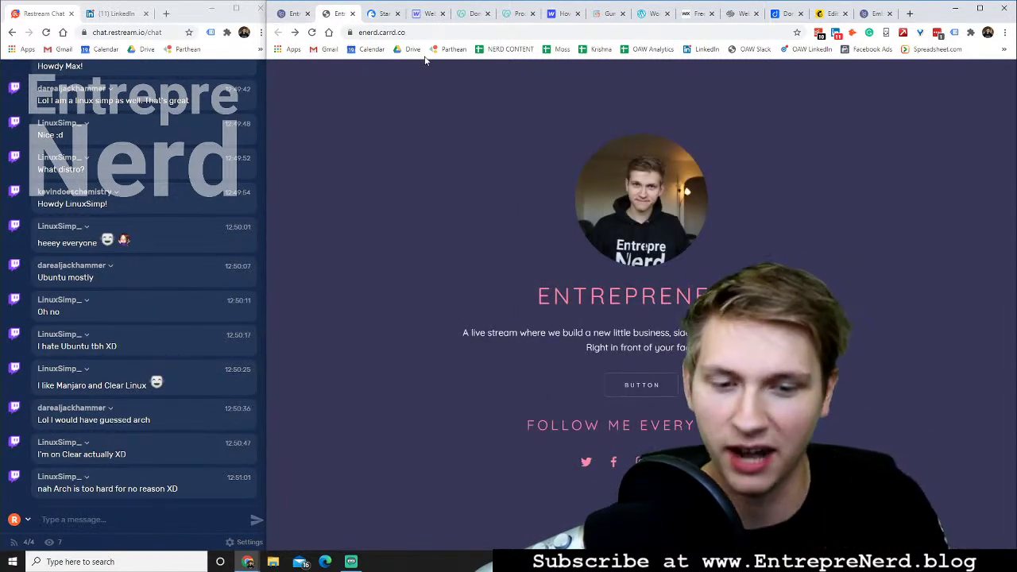
# Back in the Carrd editor, set the page's On Section Change animation to Blur In with a duration of 0.25 s
pyautogui.click(296, 15)
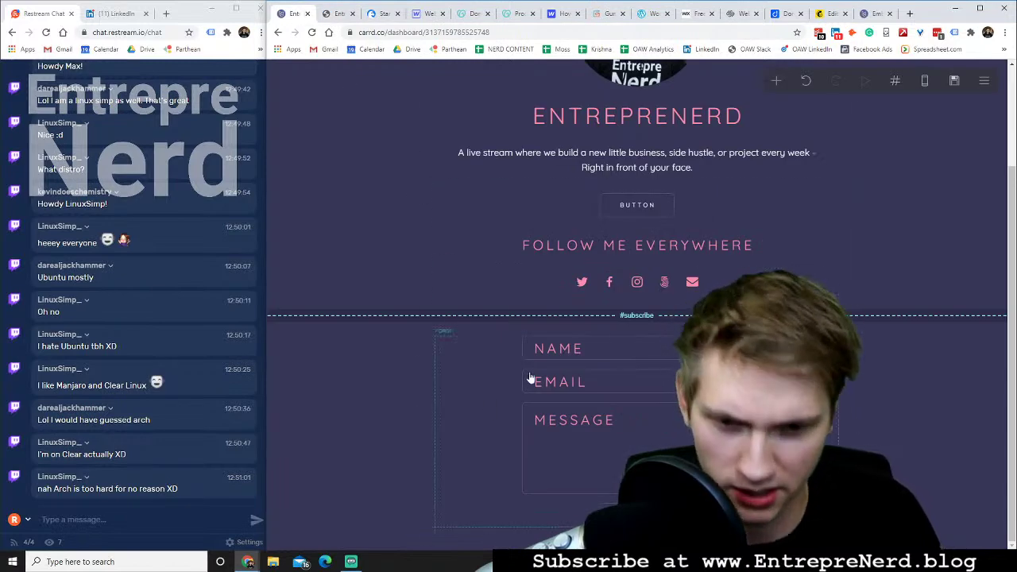
pyautogui.click(449, 512)
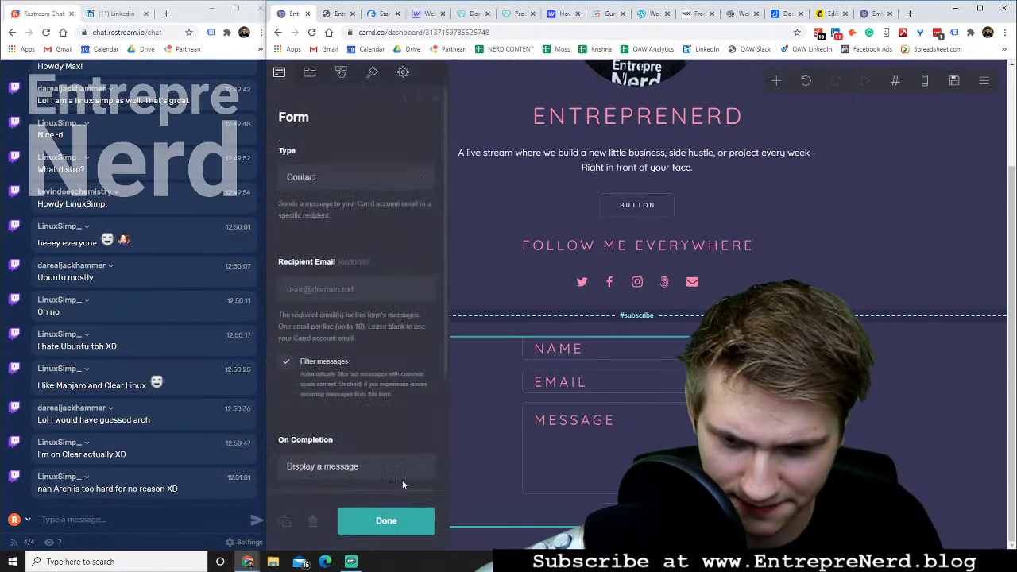
pyautogui.press('Escape')
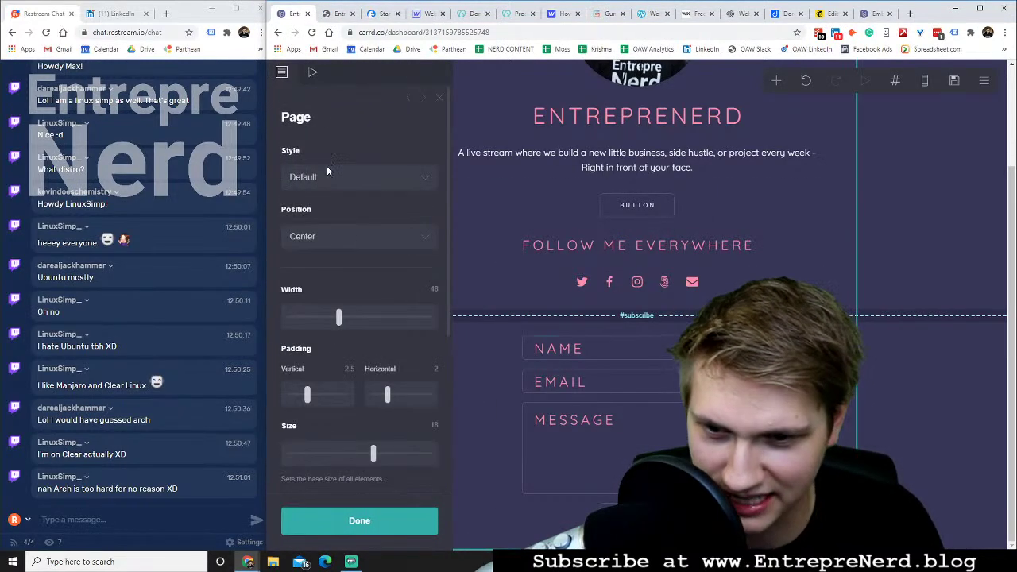
pyautogui.click(320, 238)
pyautogui.click(359, 253)
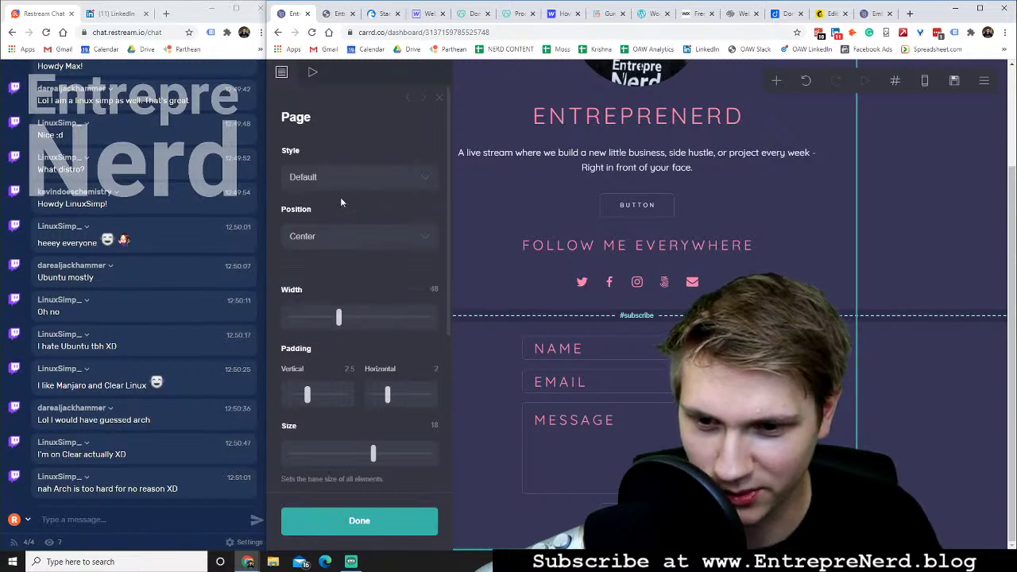
pyautogui.click(312, 73)
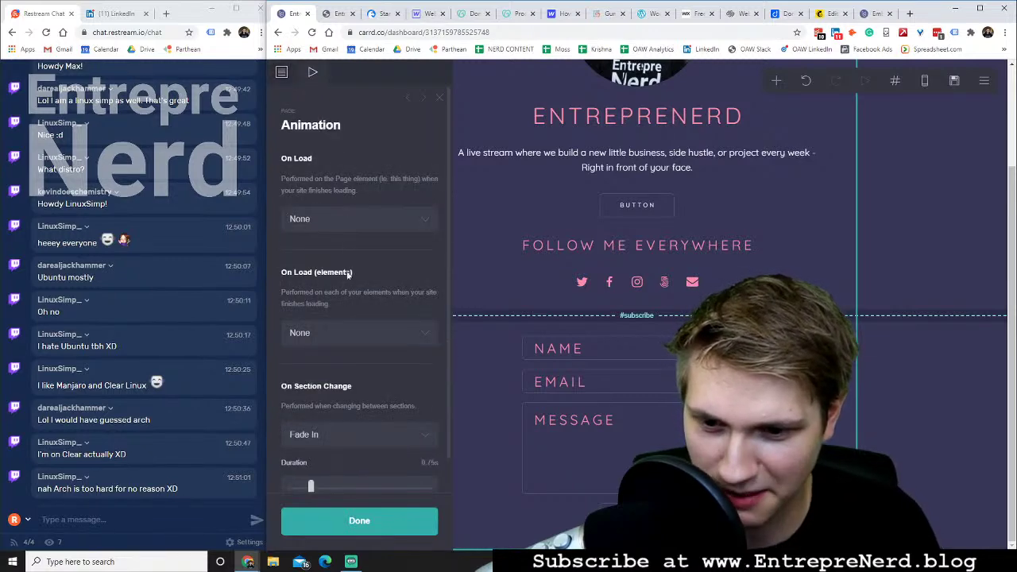
pyautogui.scroll(-1, 353, 306)
pyautogui.click(335, 398)
pyautogui.click(350, 419)
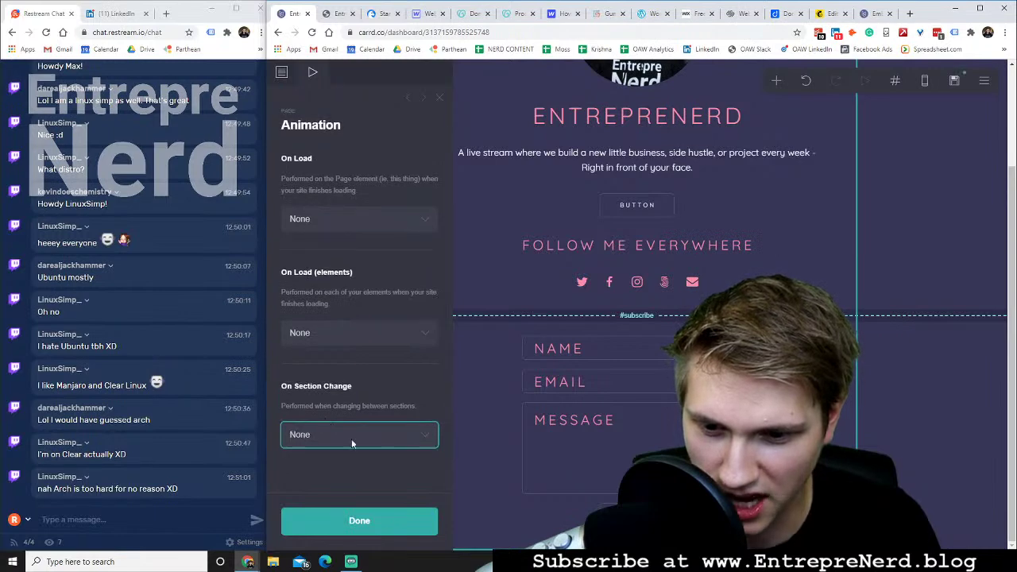
pyautogui.click(336, 431)
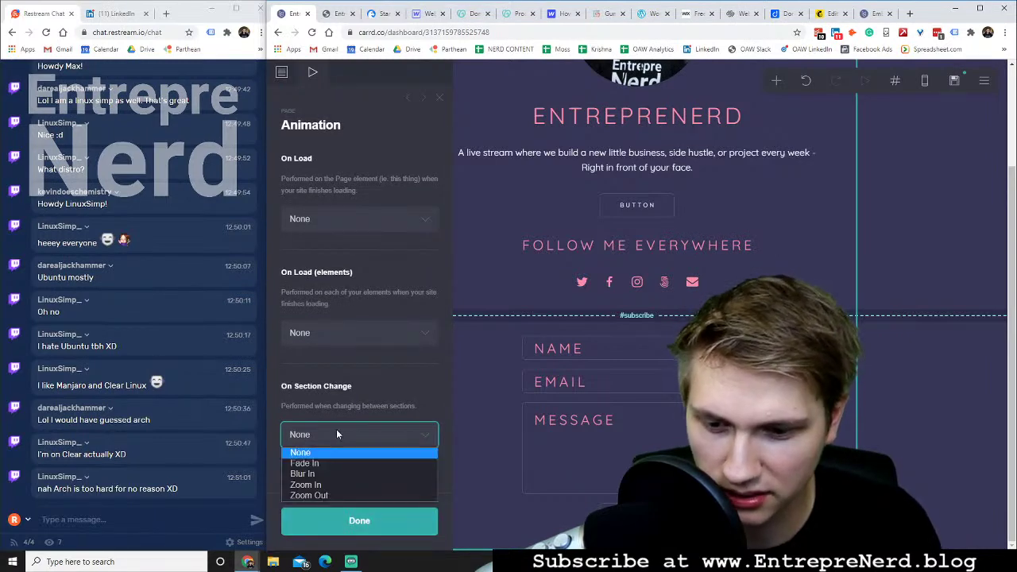
pyautogui.click(325, 474)
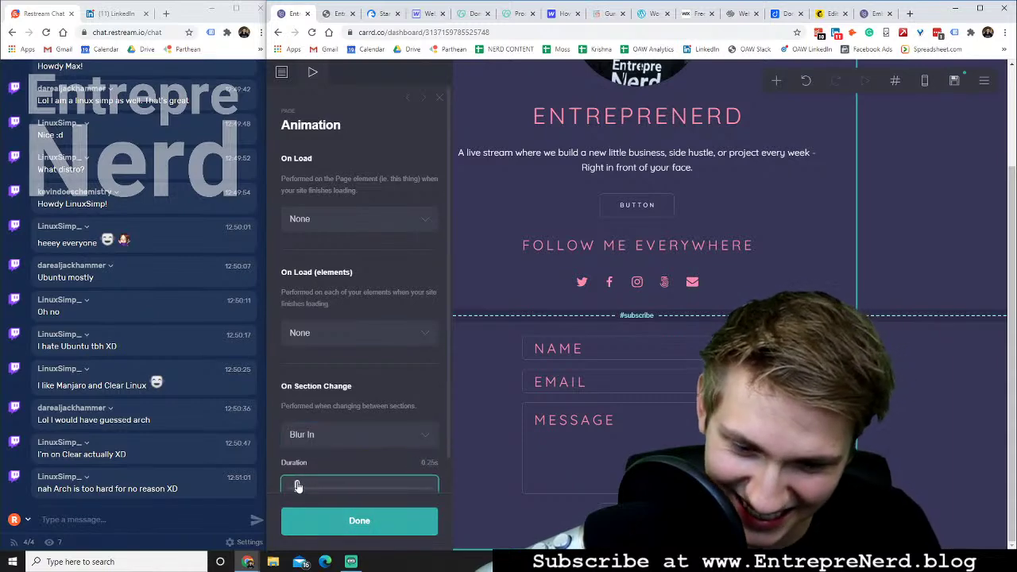
pyautogui.click(350, 521)
# Publish the section change animation to the enerd carrd.co URL
pyautogui.click(954, 80)
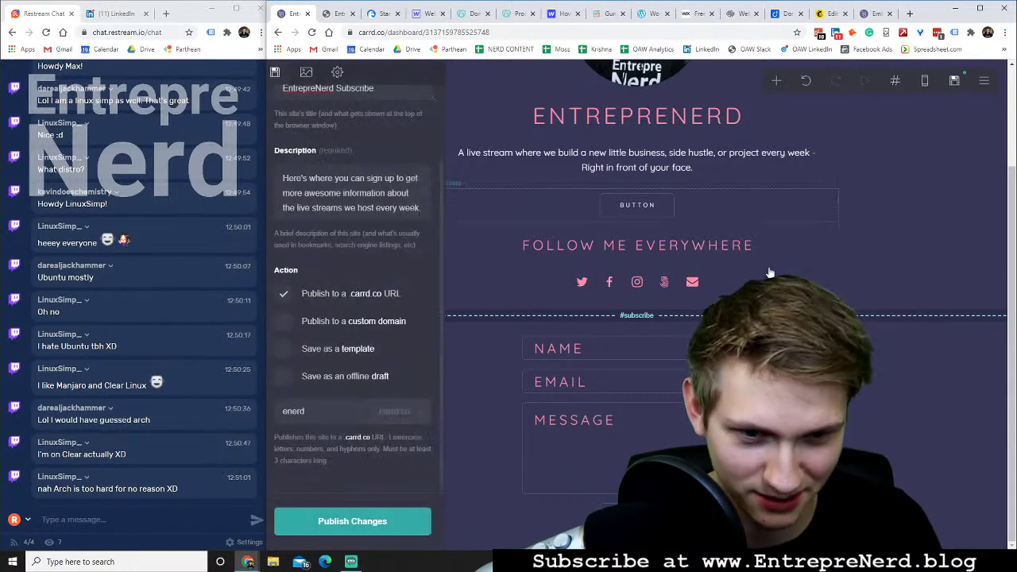
pyautogui.click(359, 516)
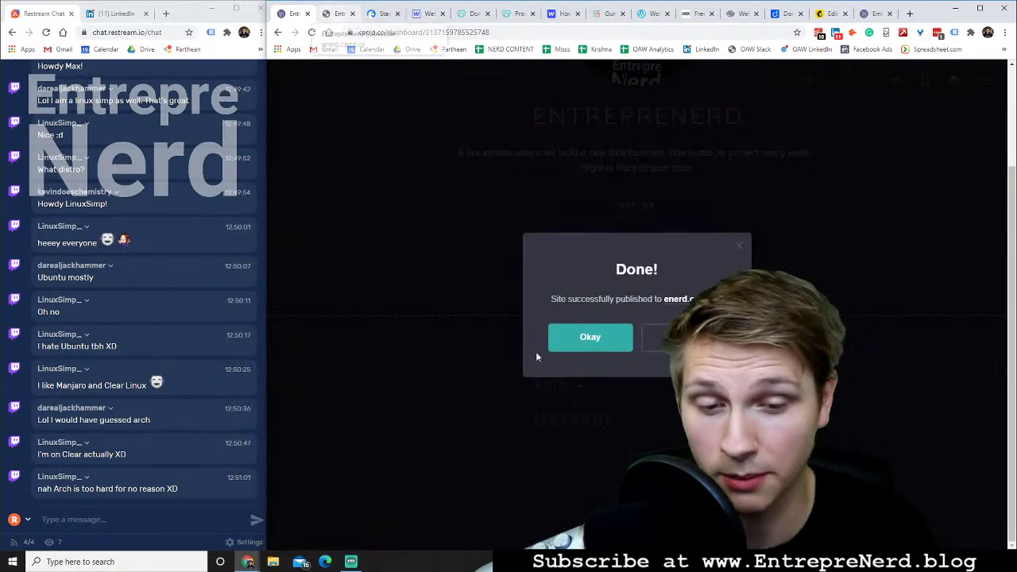
pyautogui.click(586, 338)
# Reload the live page, follow its button to check the section transition, and try submitting the empty form
pyautogui.click(338, 18)
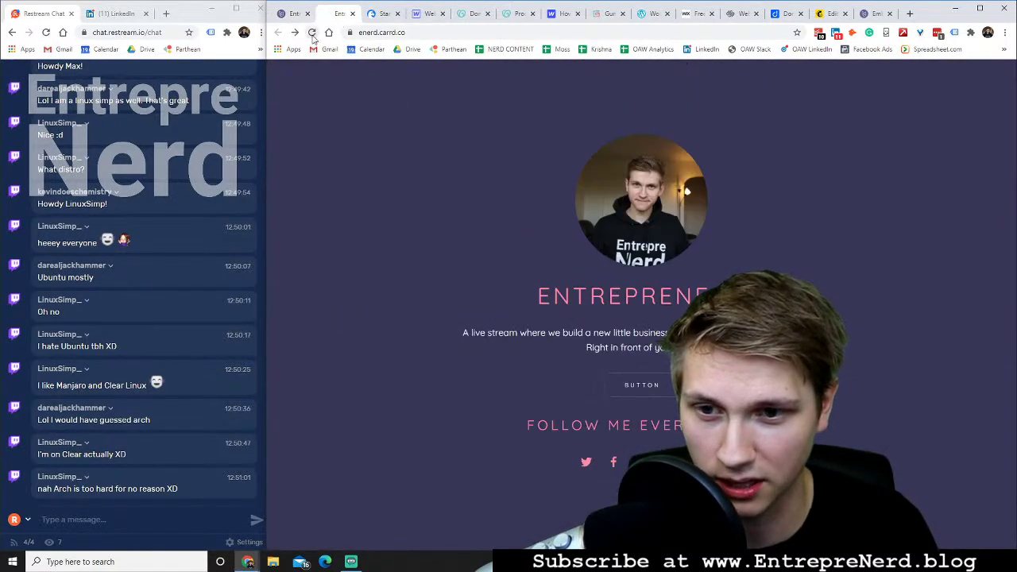
pyautogui.click(313, 35)
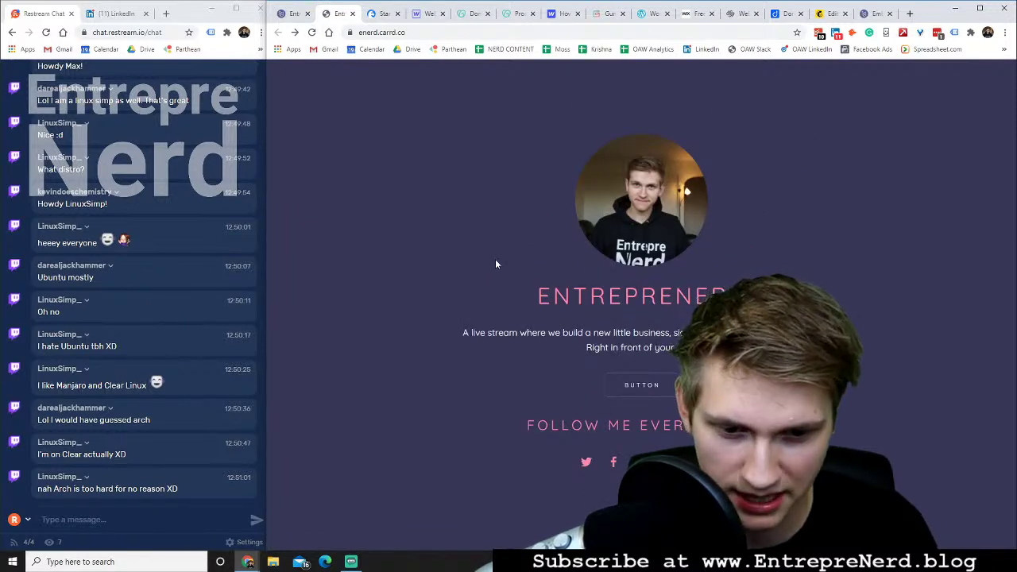
pyautogui.click(635, 388)
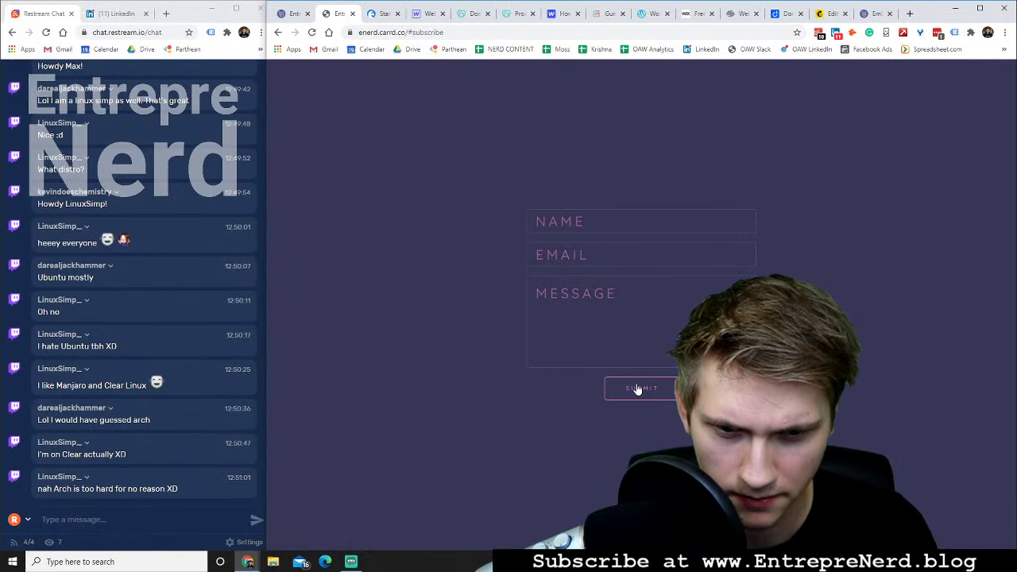
pyautogui.click(637, 389)
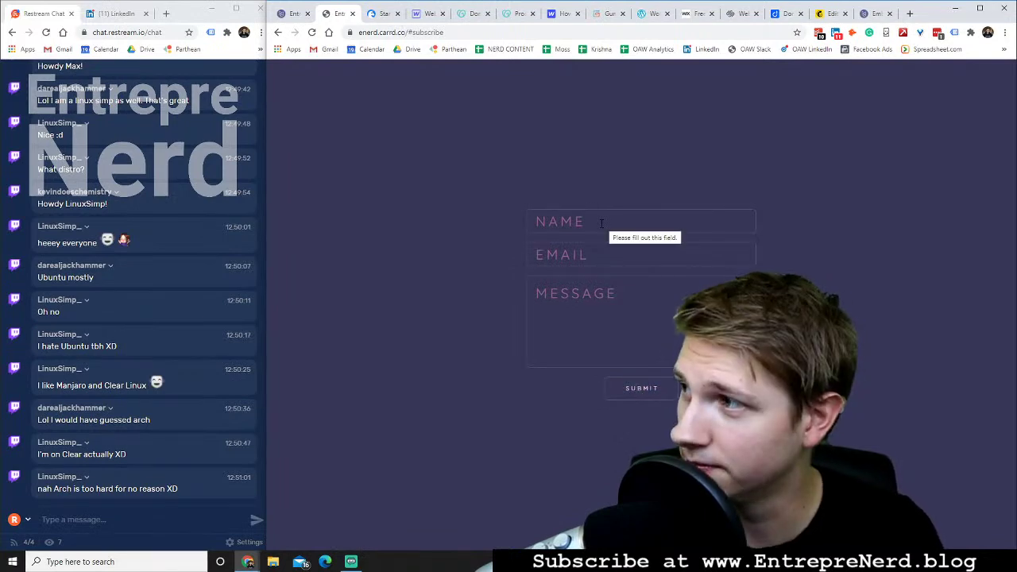
# Switch back to the Carrd editor and review the publish settings and the contact form's settings
pyautogui.click(292, 16)
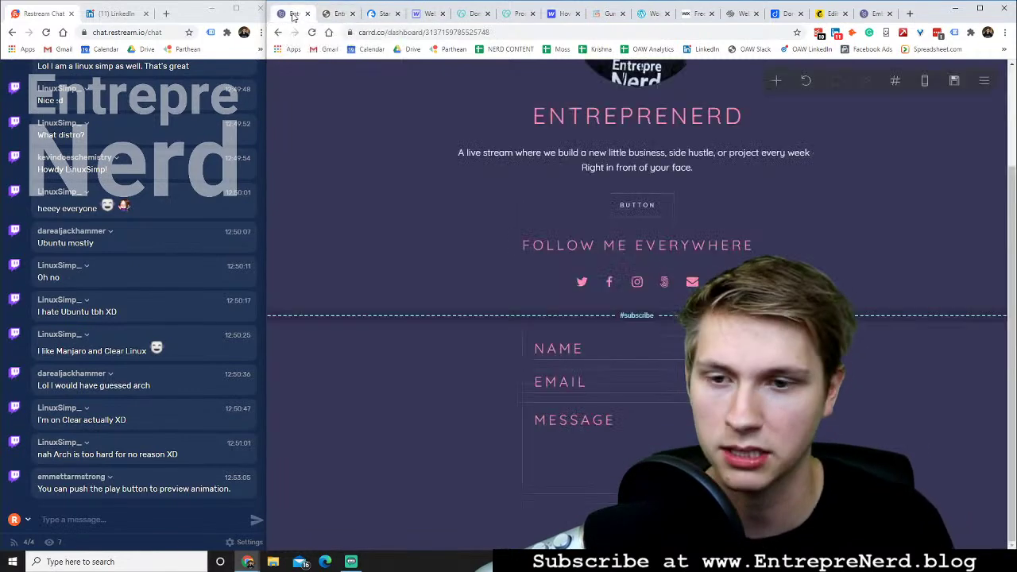
pyautogui.scroll(2, 517, 288)
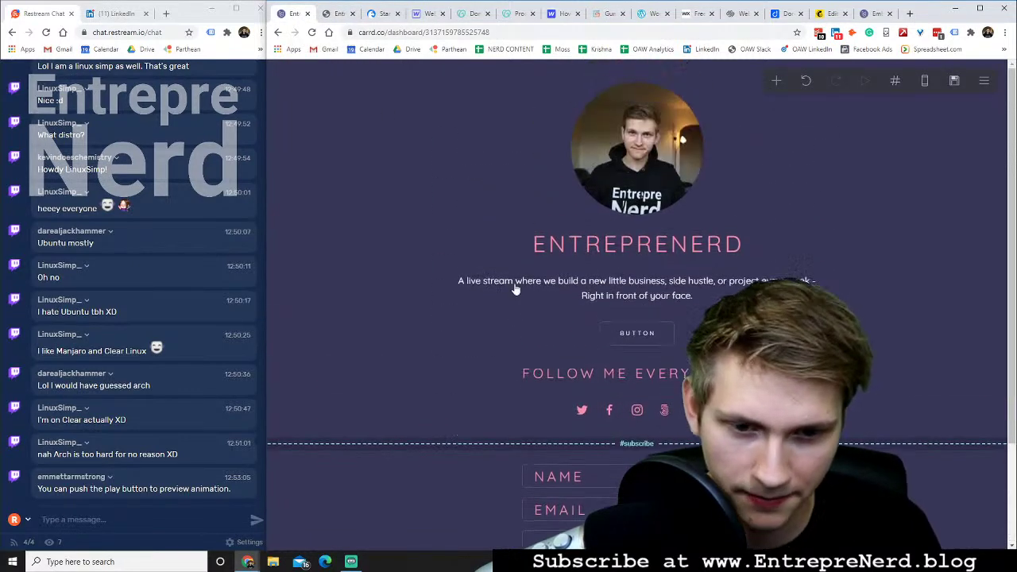
pyautogui.click(955, 81)
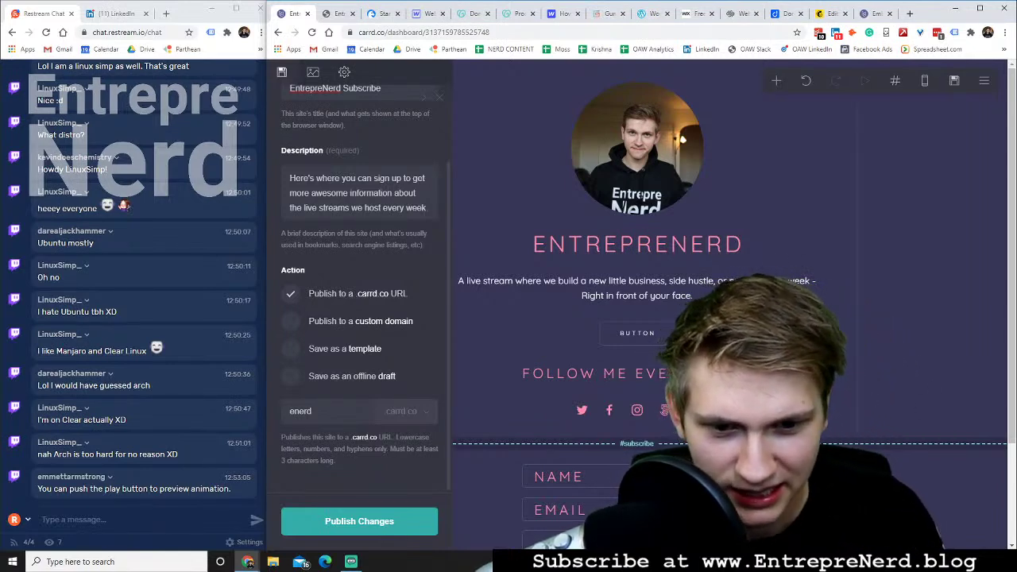
pyautogui.scroll(-2, 730, 318)
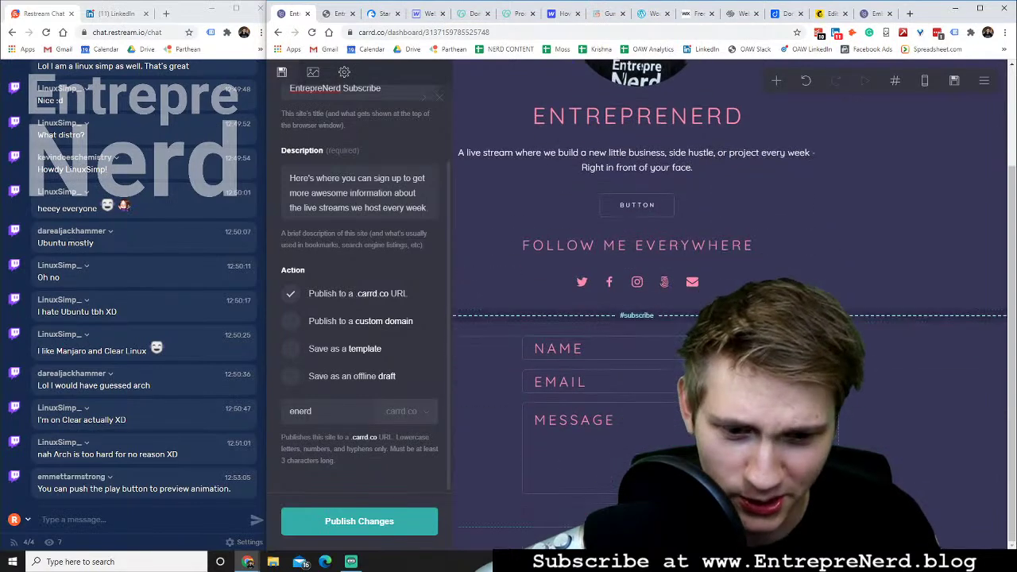
pyautogui.click(491, 433)
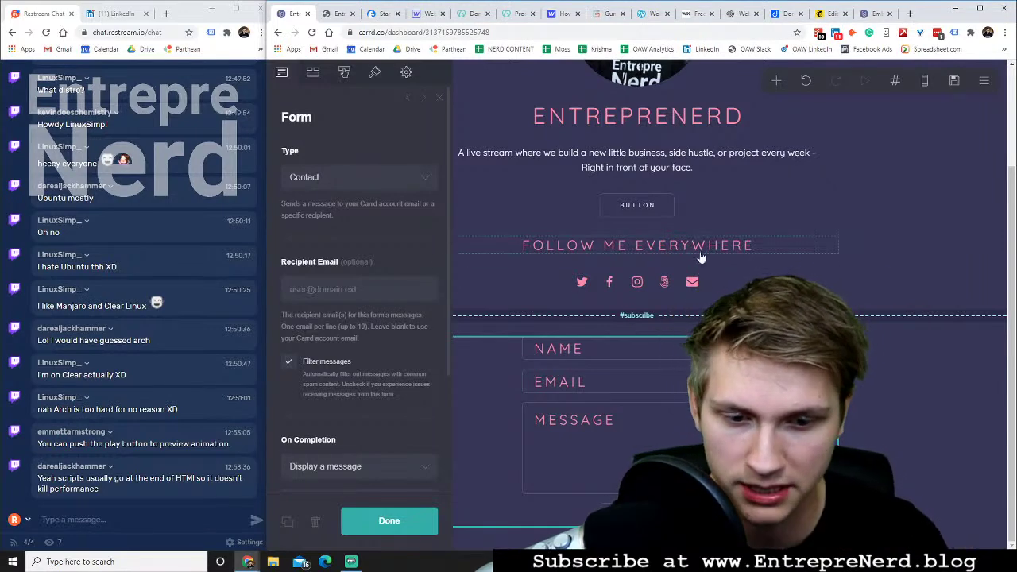
pyautogui.scroll(2, 455, 262)
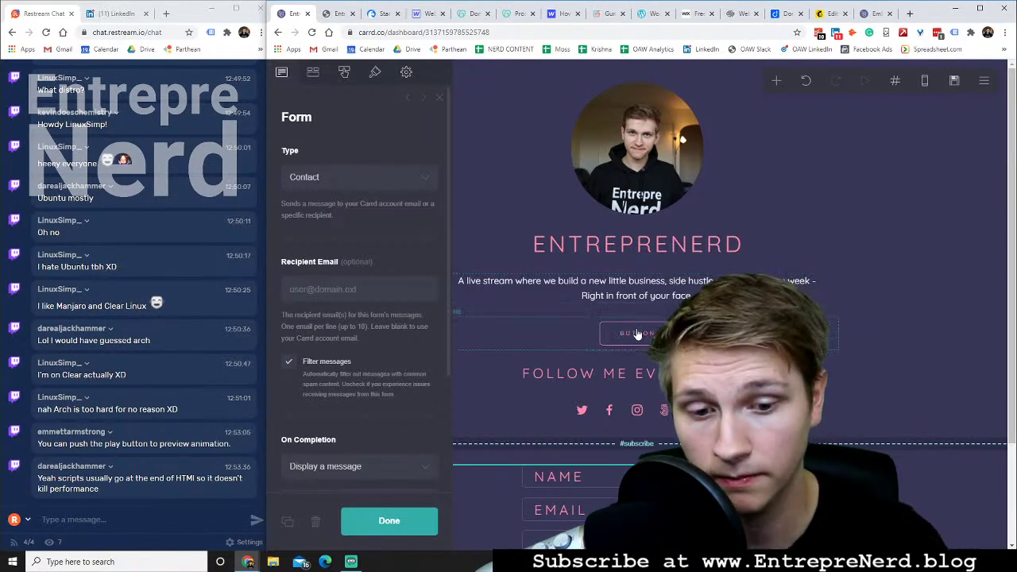
# Change the label of the button linked to #subscribe to "Subscribe"
pyautogui.click(586, 336)
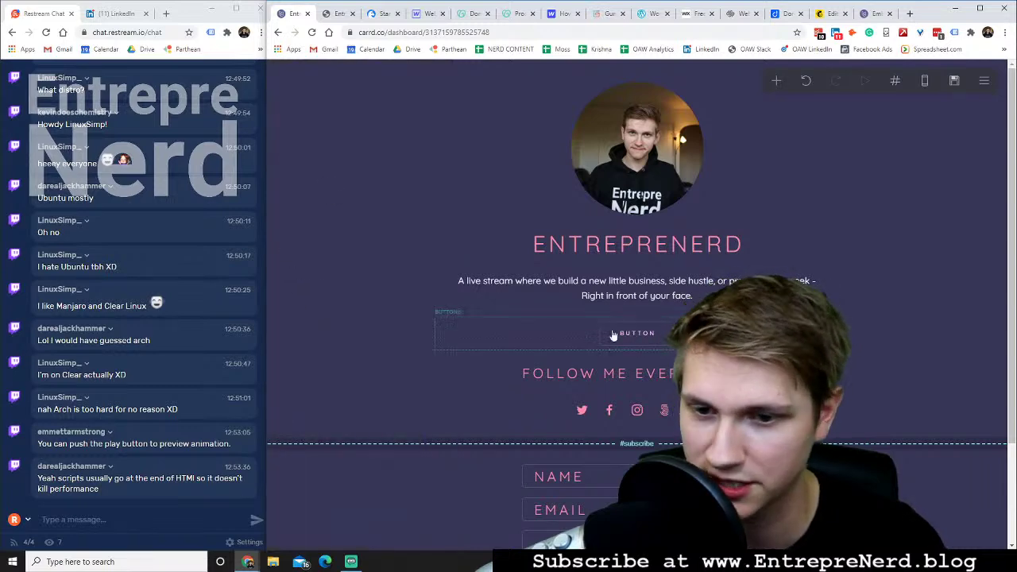
pyautogui.click(611, 335)
pyautogui.doubleClick(322, 217)
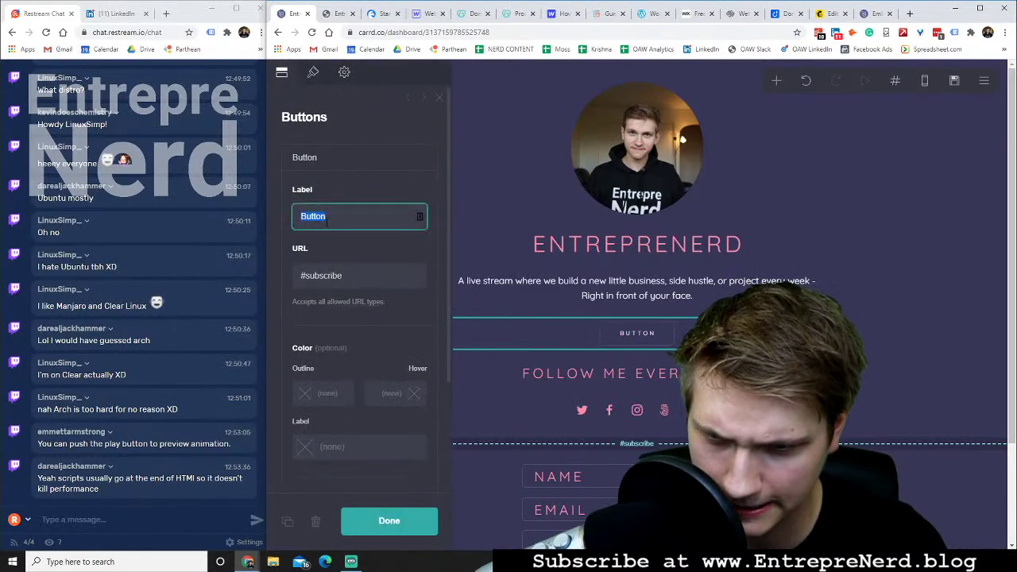
pyautogui.write('Subscribe')
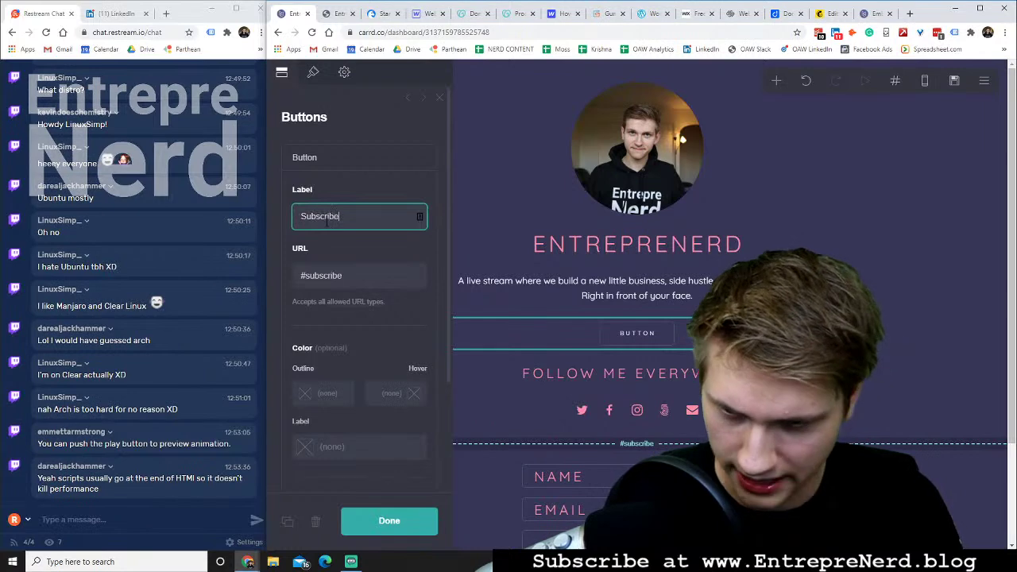
# Try a red outline color, #FF03032B, on the Subscribe button
pyautogui.click(313, 72)
pyautogui.click(293, 299)
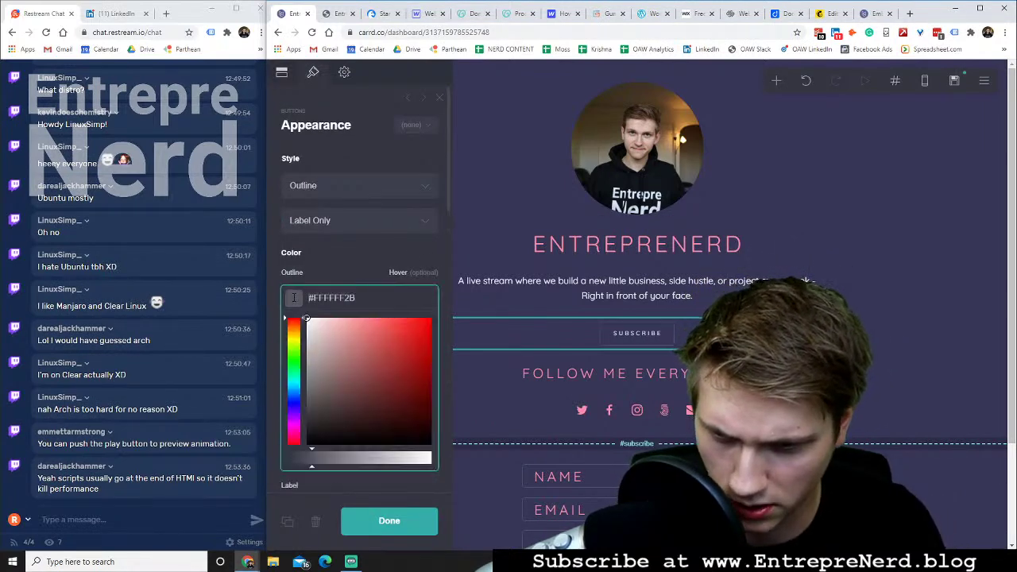
pyautogui.moveTo(350, 355); pyautogui.dragTo(429, 318)
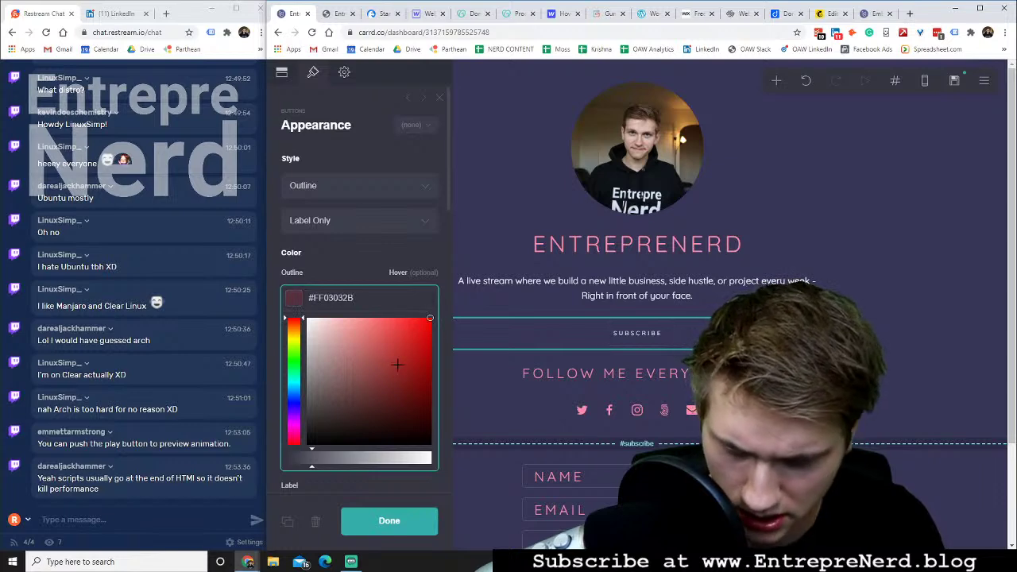
pyautogui.click(390, 521)
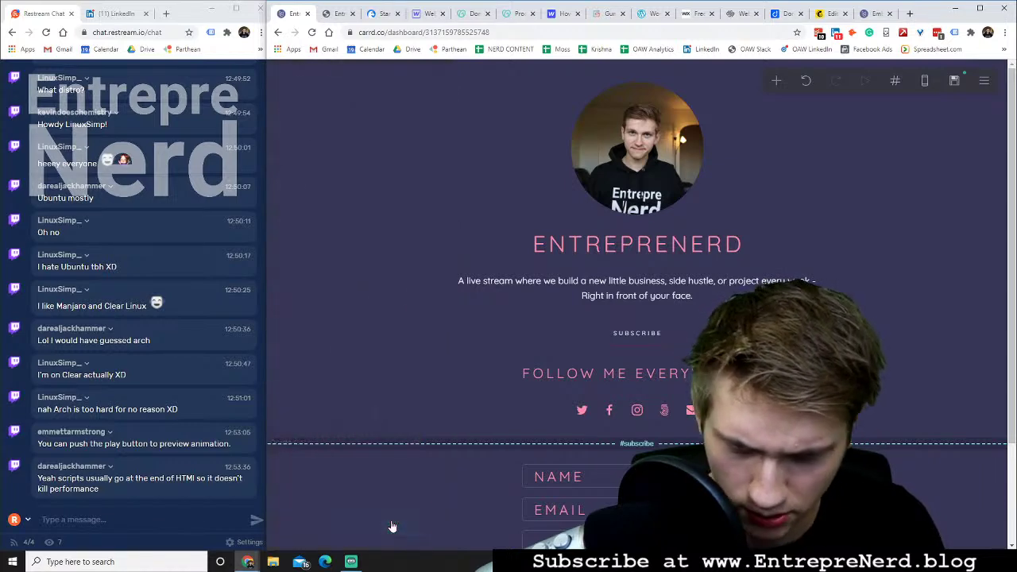
# Return the Subscribe button's outline color to the translucent white #FFFFFF2B
pyautogui.click(635, 334)
pyautogui.click(327, 298)
pyautogui.moveTo(357, 375); pyautogui.dragTo(272, 295)
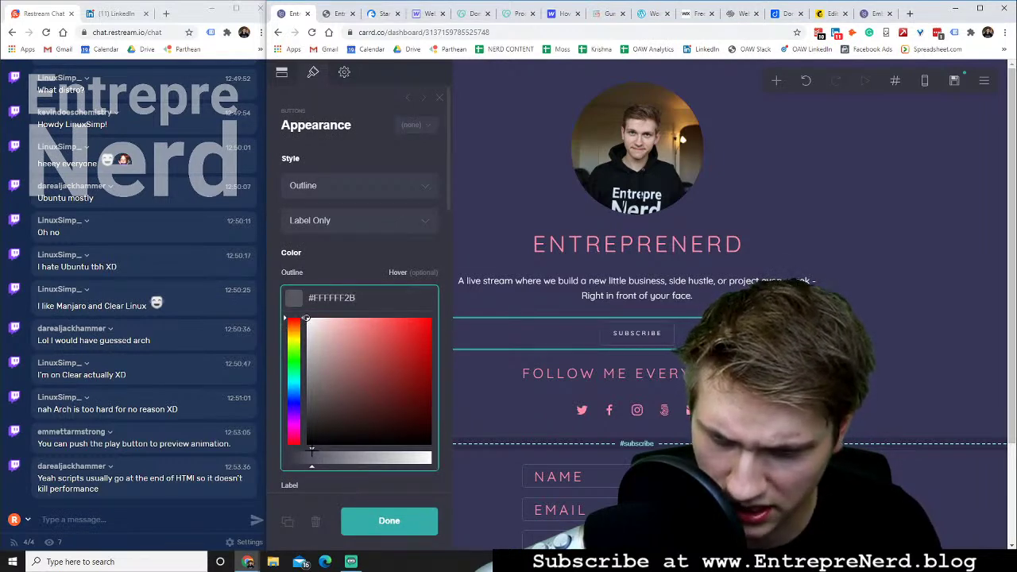
pyautogui.click(330, 272)
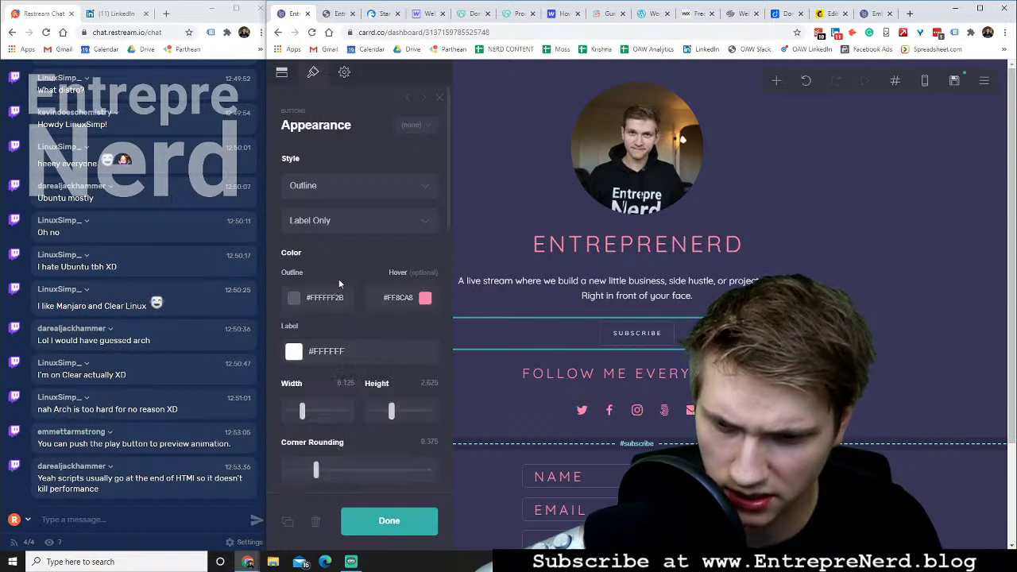
# Examine the Subscribe button's font, text, outline style and label layout options
pyautogui.scroll(-4, 357, 311)
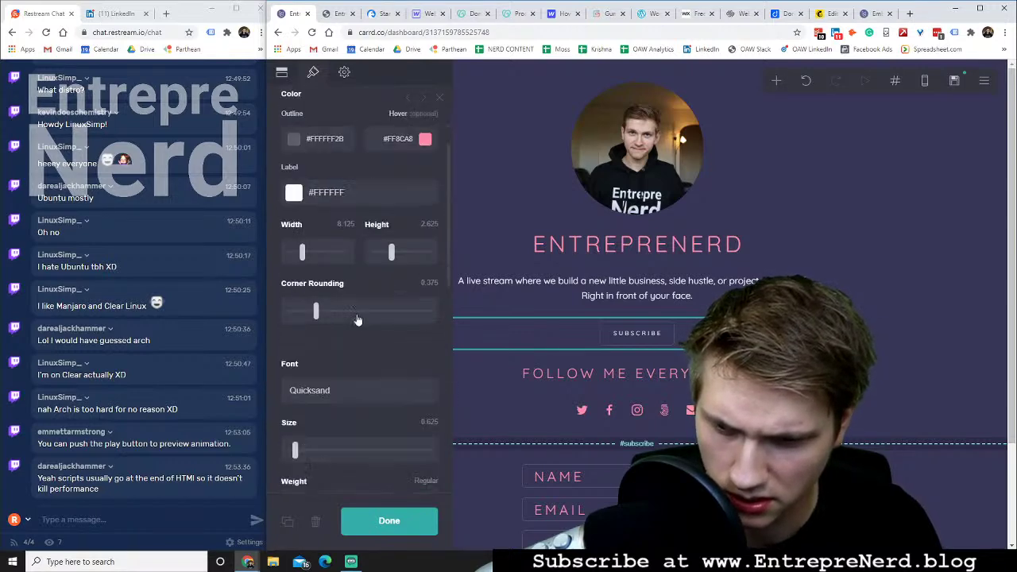
pyautogui.click(326, 390)
pyautogui.click(342, 415)
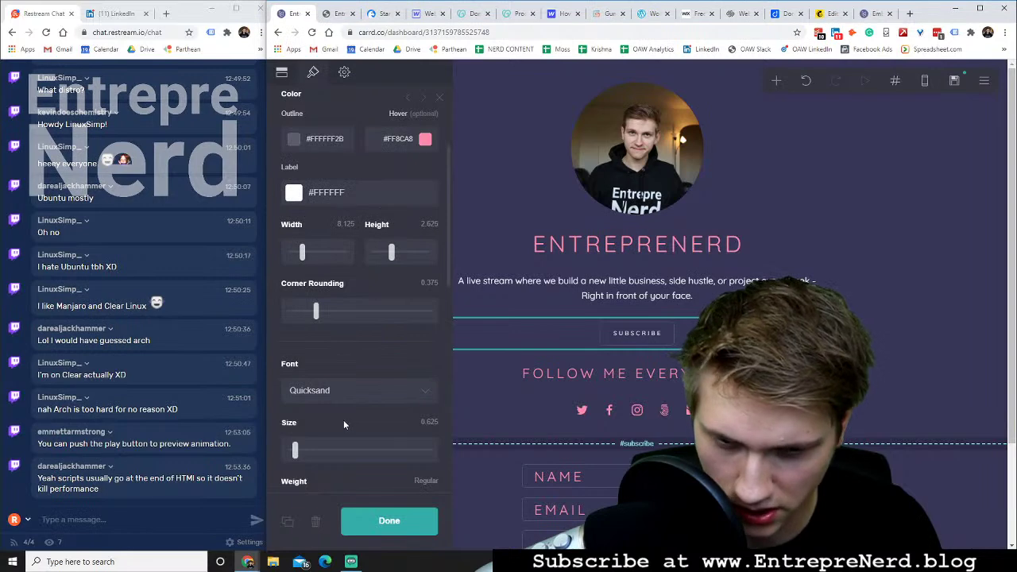
pyautogui.scroll(-2, 343, 419)
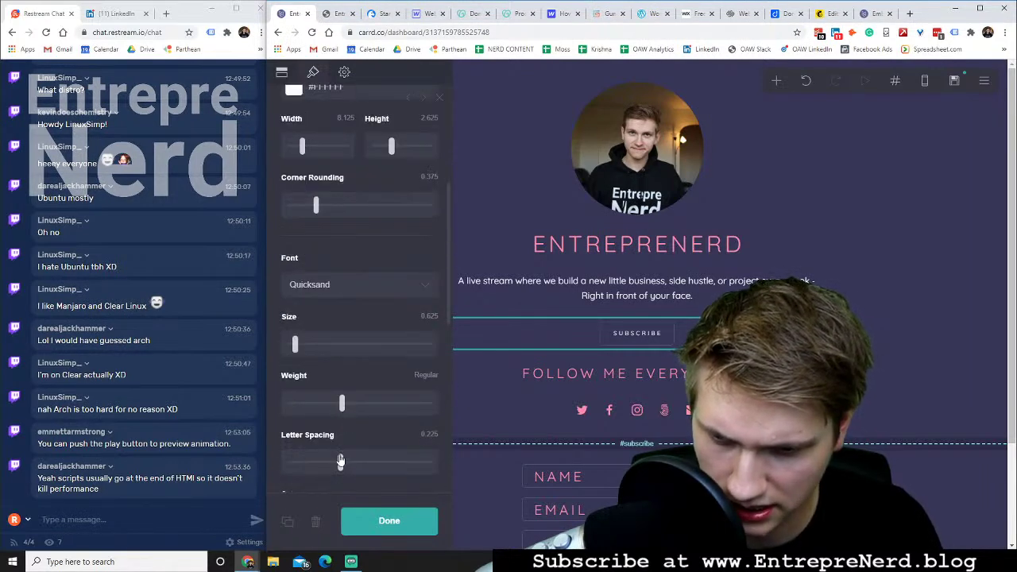
pyautogui.scroll(5, 348, 370)
pyautogui.click(337, 183)
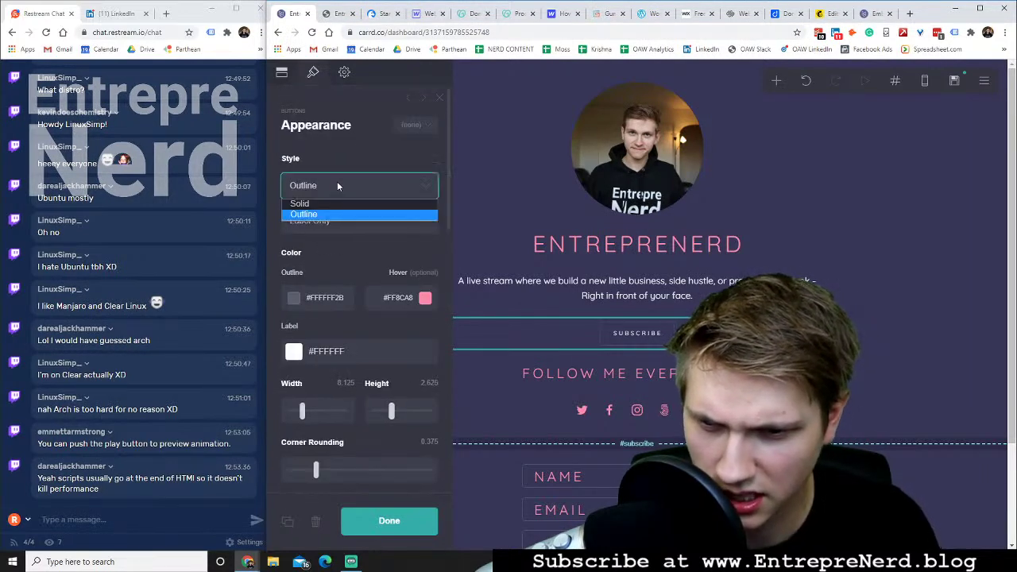
pyautogui.click(329, 213)
pyautogui.click(327, 221)
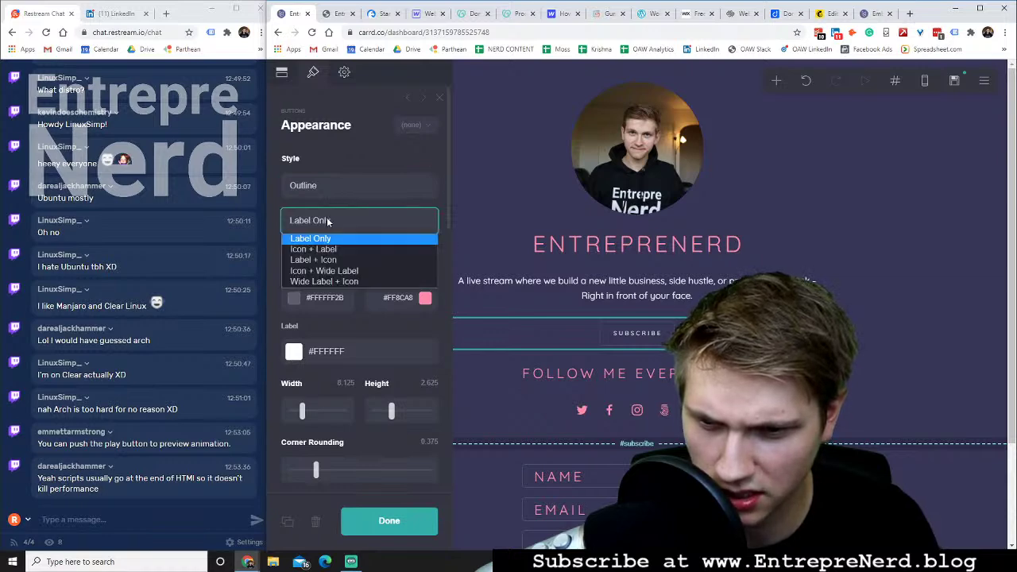
pyautogui.click(352, 159)
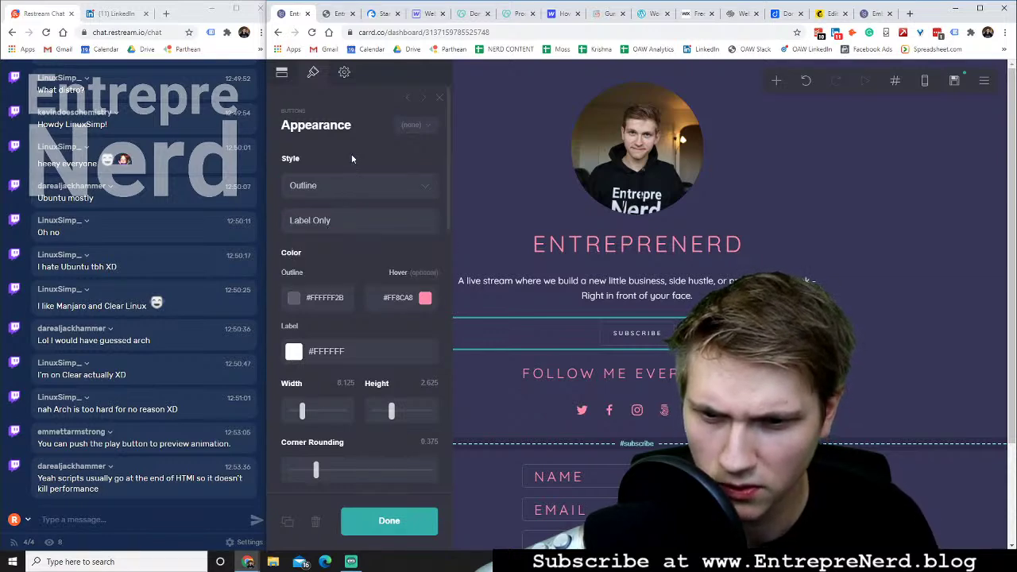
# Make the Subscribe button's outline fully opaque white, #FFFFFF
pyautogui.scroll(-2, 406, 200)
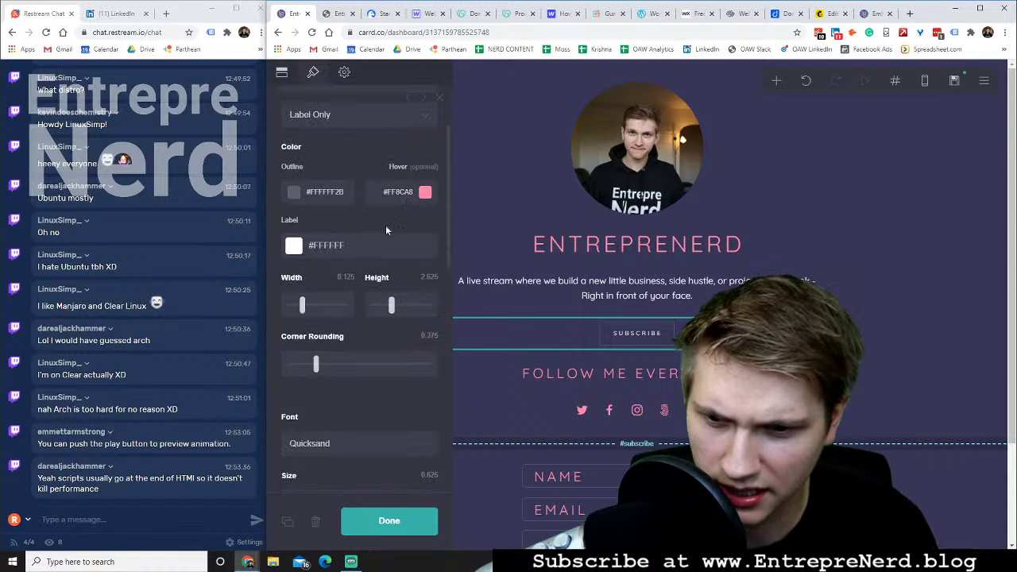
pyautogui.click(293, 192)
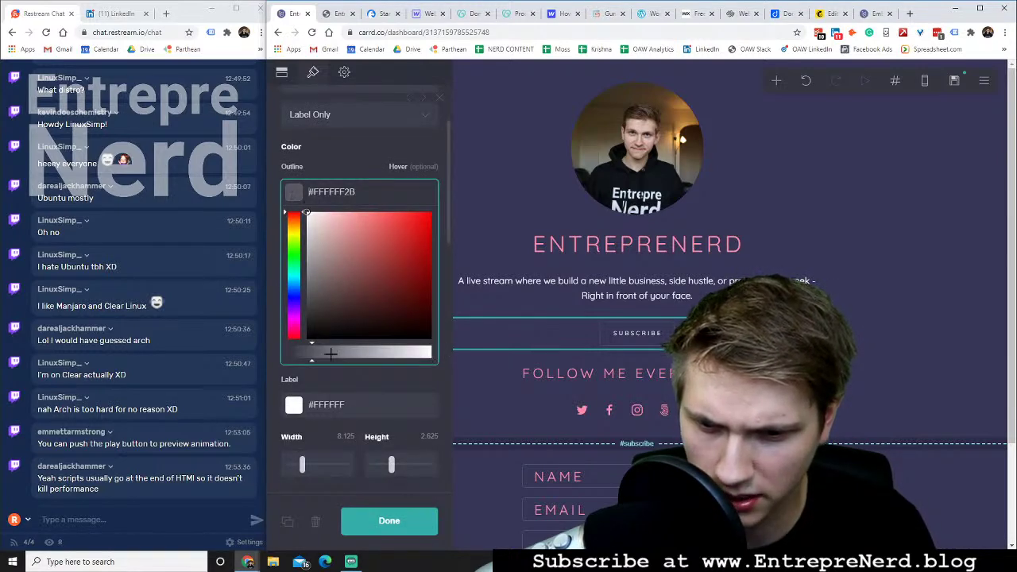
pyautogui.moveTo(310, 363); pyautogui.dragTo(435, 366)
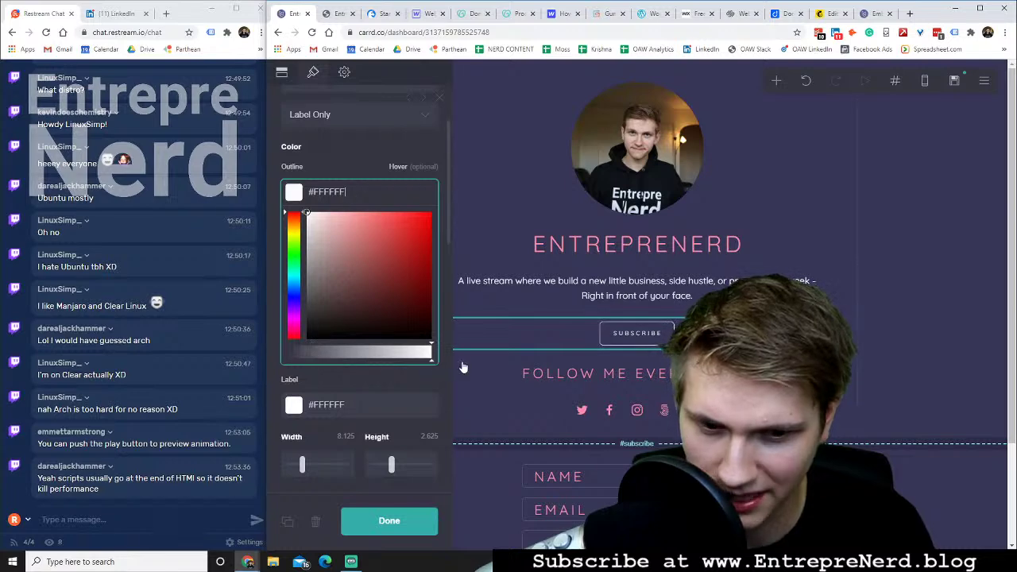
# Look through the Subscribe button's element, custom style and event settings
pyautogui.click(322, 77)
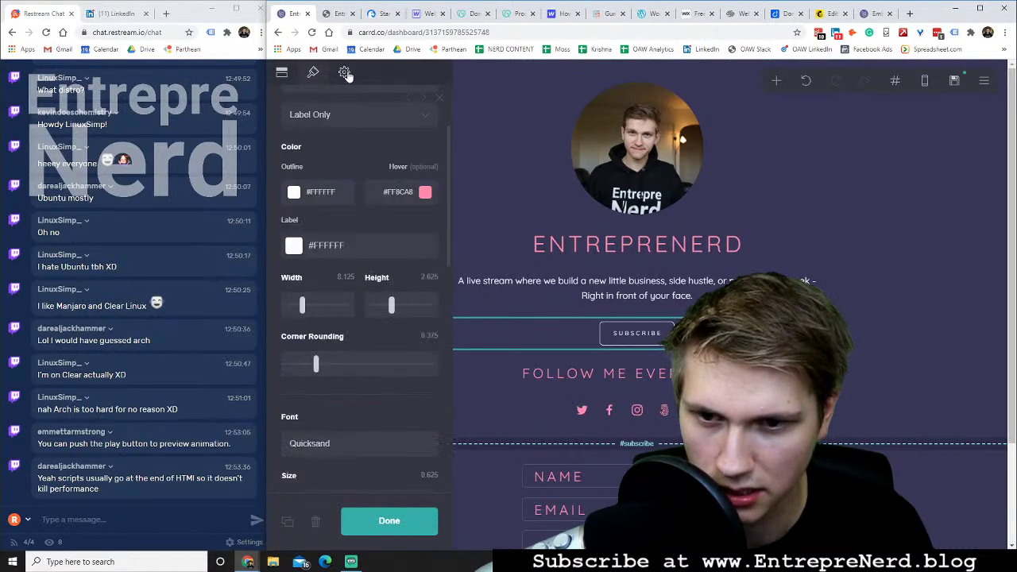
pyautogui.click(307, 76)
pyautogui.click(344, 157)
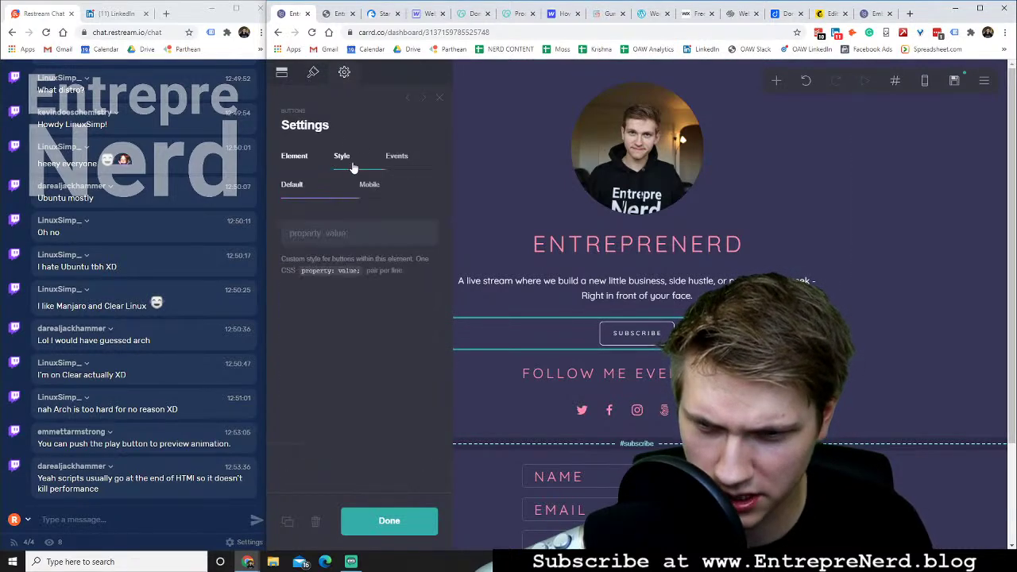
pyautogui.click(397, 158)
pyautogui.click(302, 159)
# Enlarge the Subscribe button to a width of 15.375 and a height of 2.75
pyautogui.click(315, 73)
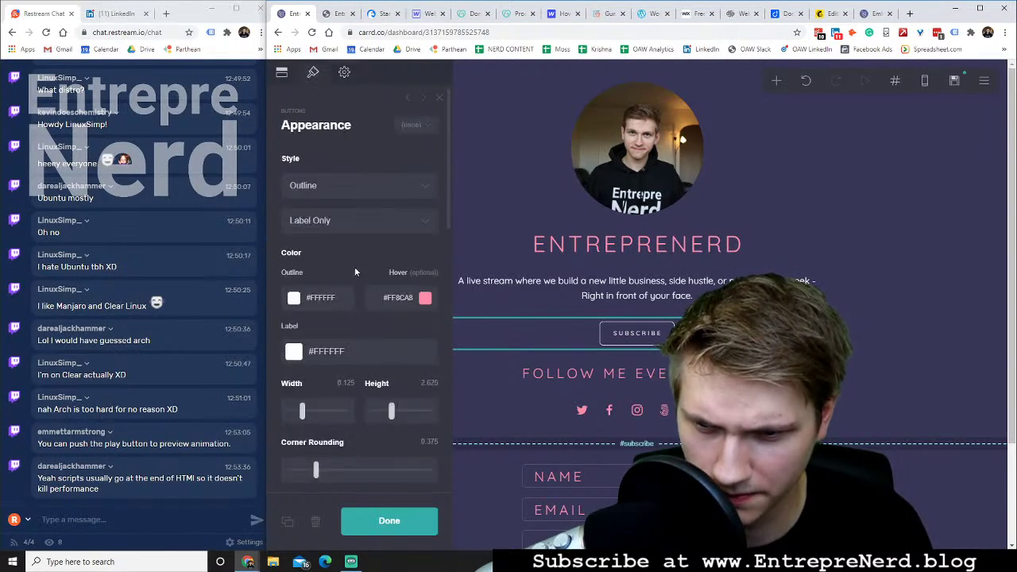
pyautogui.scroll(-2, 341, 325)
pyautogui.moveTo(308, 312); pyautogui.dragTo(318, 313)
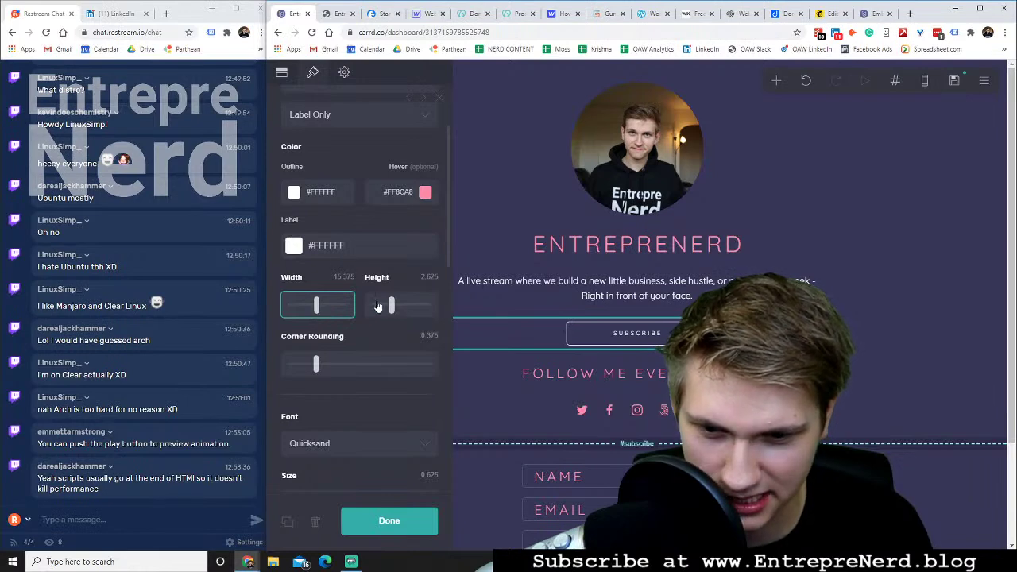
pyautogui.click(390, 306)
pyautogui.moveTo(393, 307); pyautogui.dragTo(395, 307)
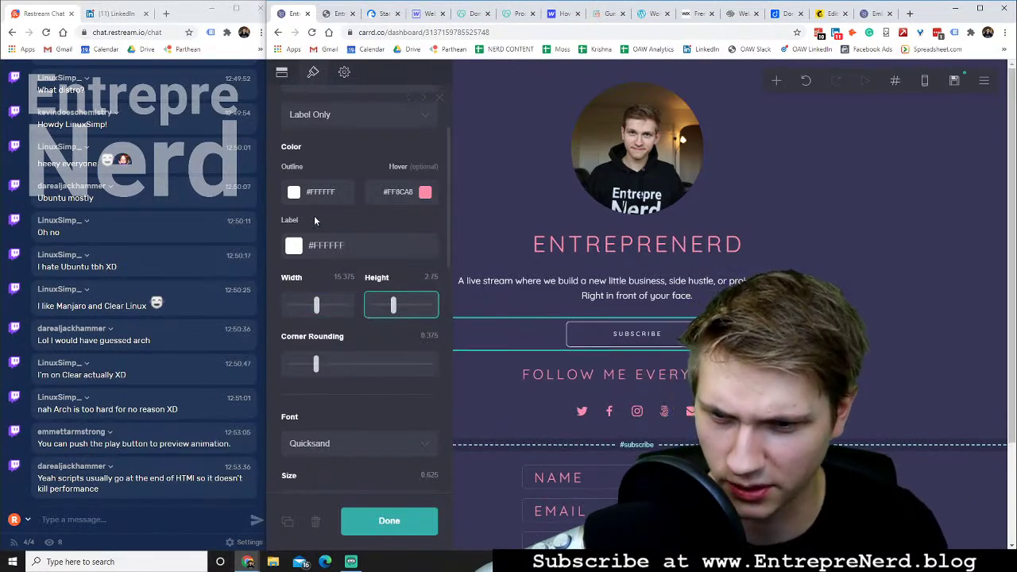
# Review the Subscribe button's remaining appearance options, including font size, weight, letter spacing, layout and mobile settings
pyautogui.scroll(-3, 344, 315)
pyautogui.scroll(-4, 346, 316)
pyautogui.scroll(-2, 318, 258)
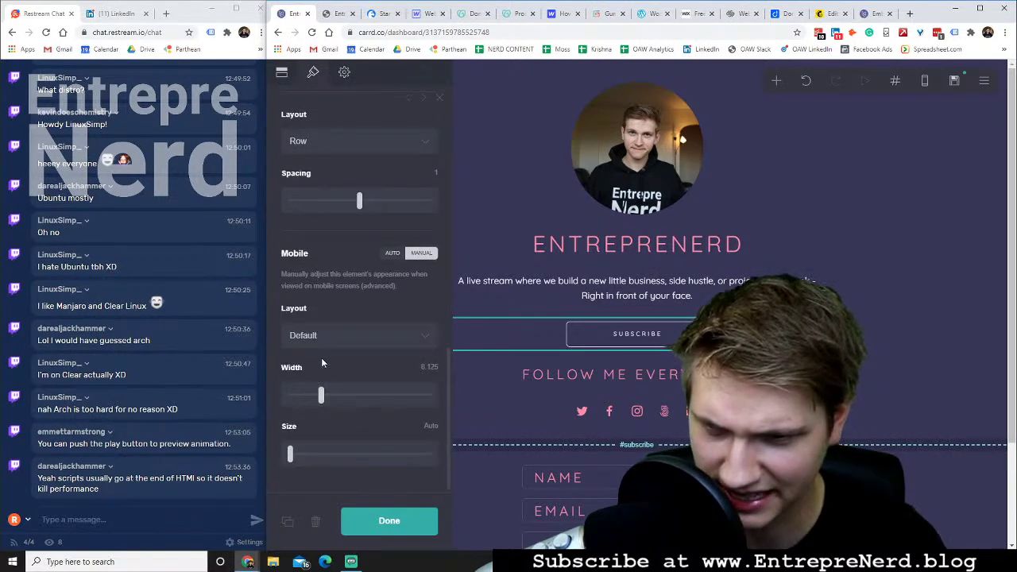
pyautogui.scroll(4, 320, 358)
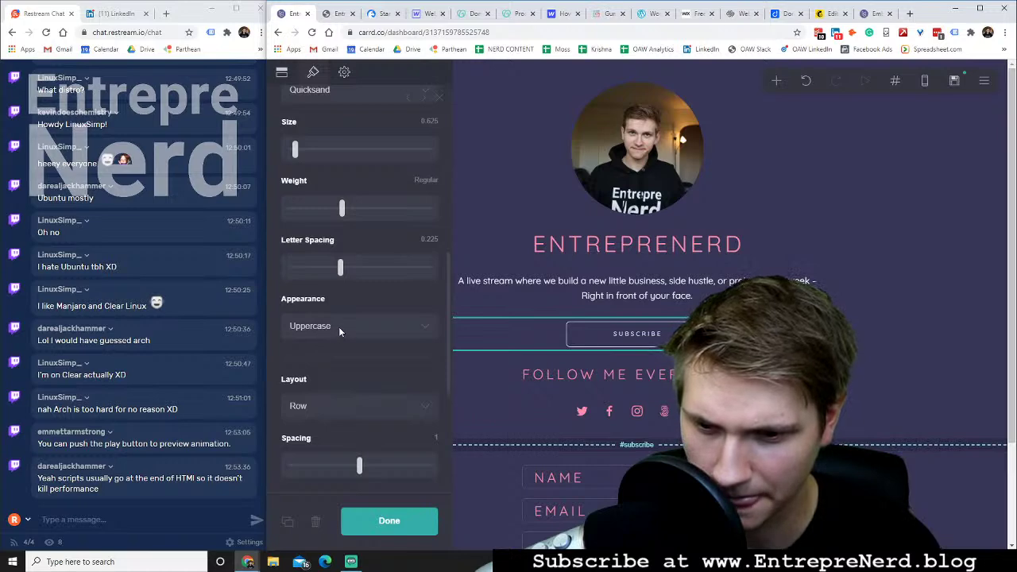
pyautogui.scroll(5, 342, 319)
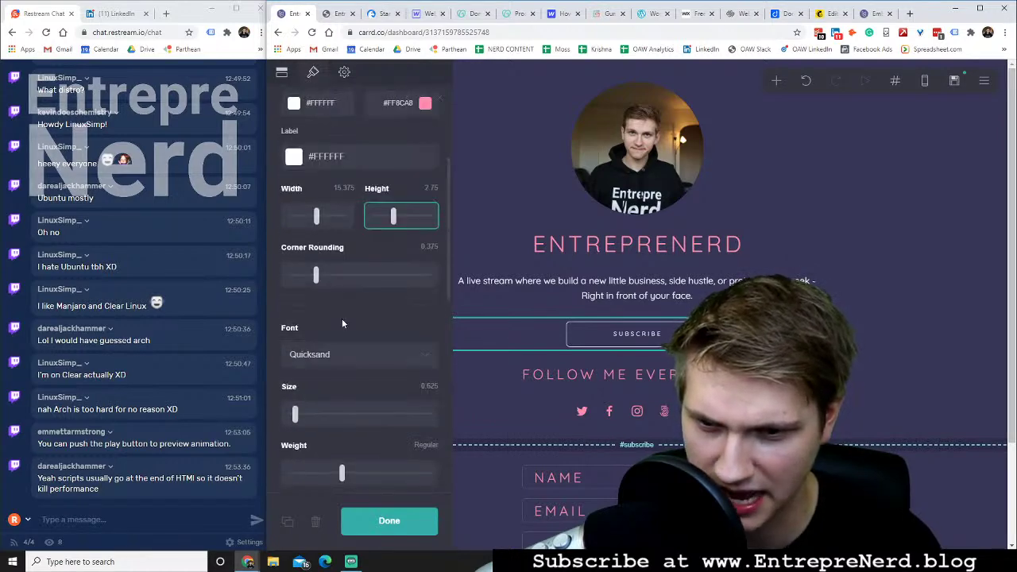
pyautogui.scroll(5, 342, 318)
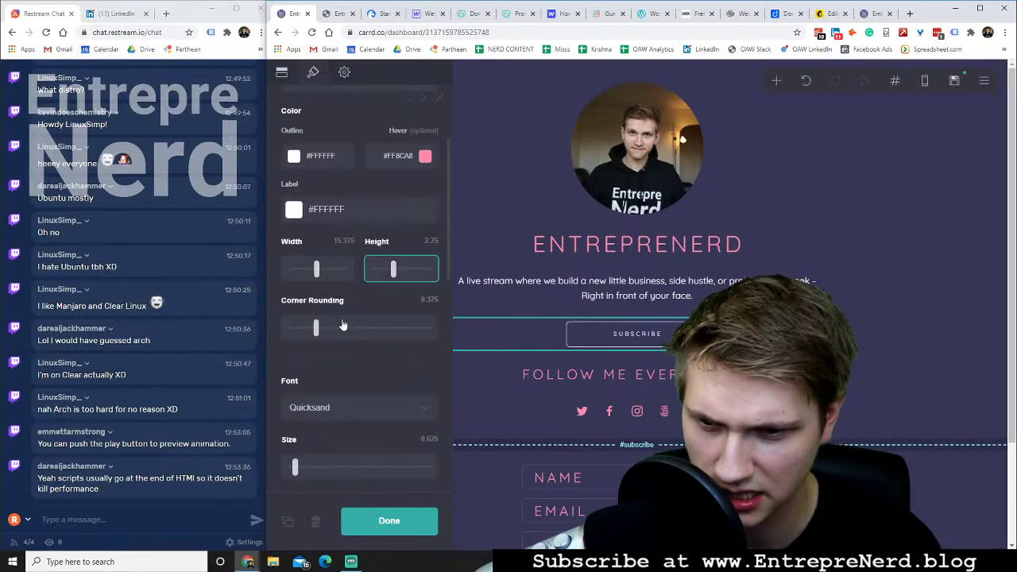
pyautogui.click(281, 73)
pyautogui.click(314, 73)
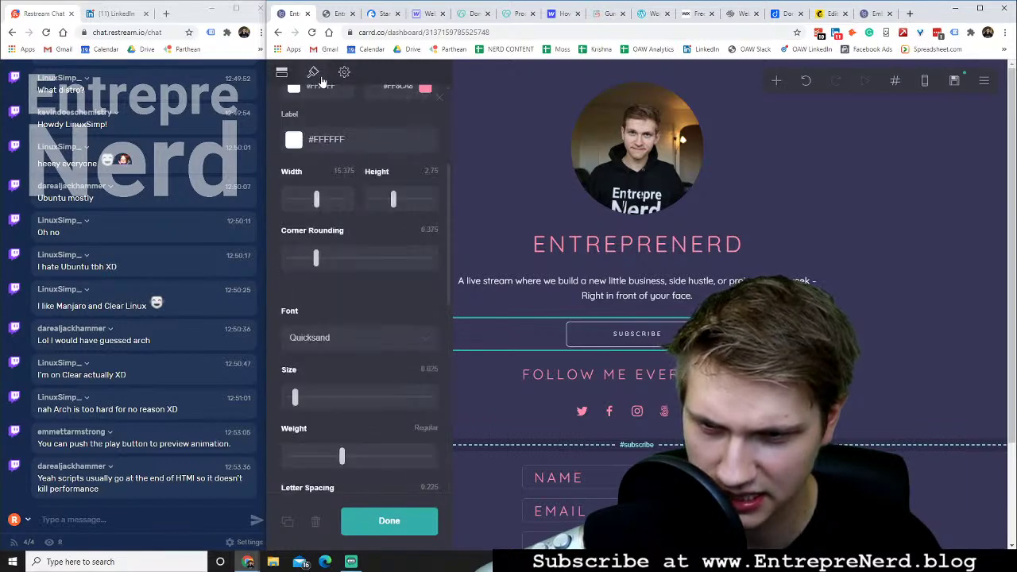
pyautogui.scroll(-2, 354, 273)
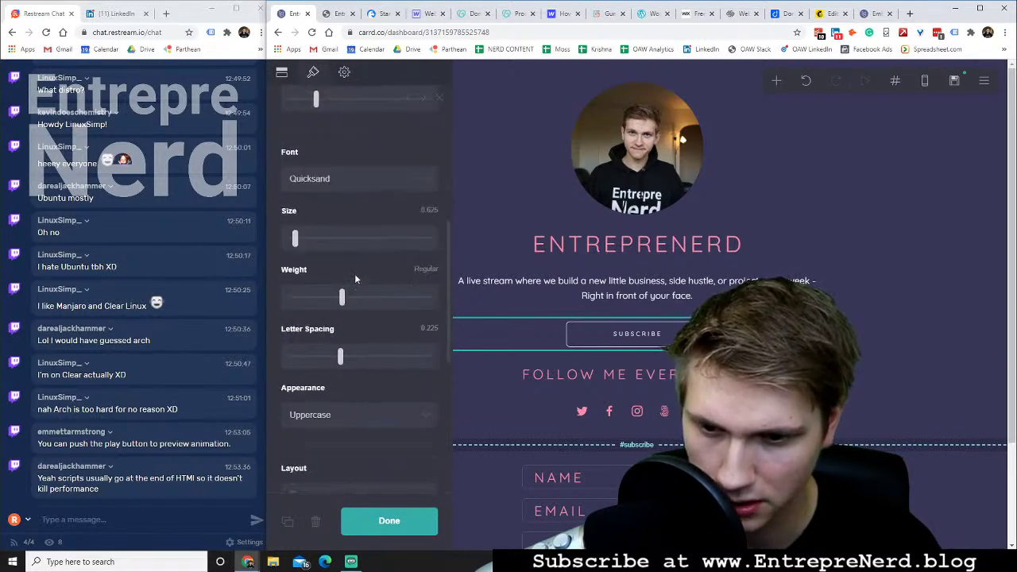
pyautogui.scroll(5, 354, 274)
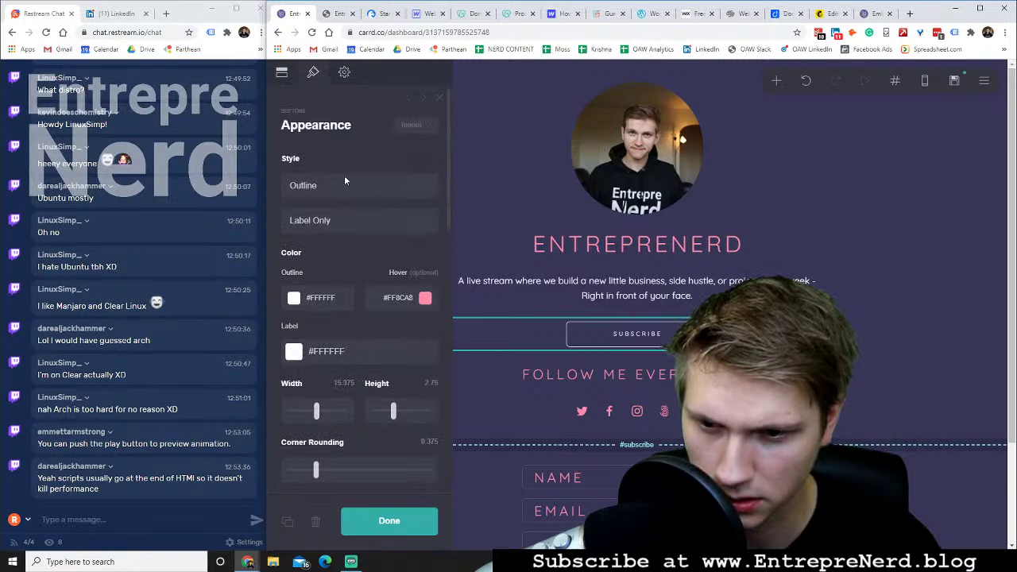
# Set the Subscribe button's font size to 1 and finish editing the button
pyautogui.scroll(-3, 340, 231)
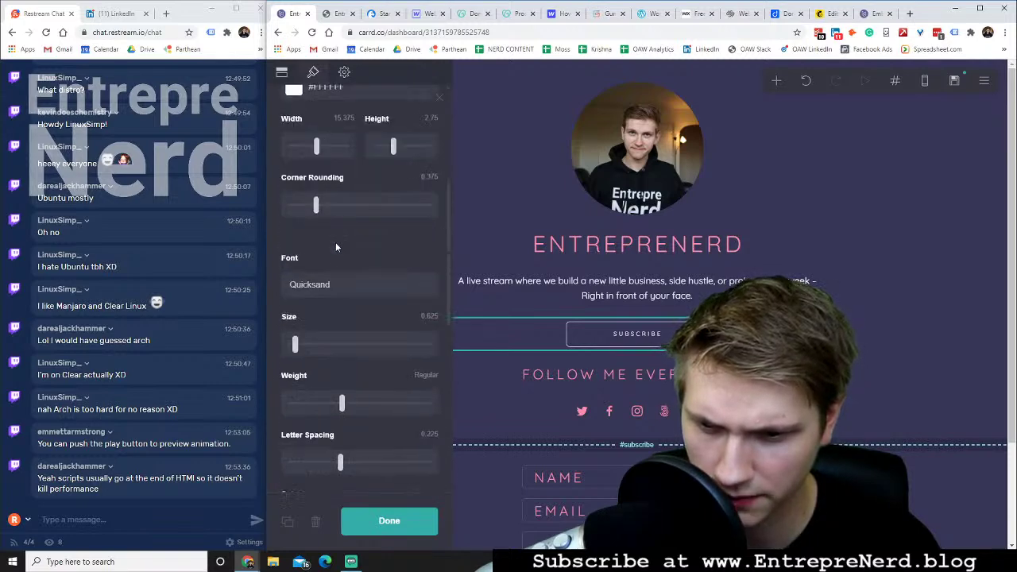
pyautogui.click(337, 284)
pyautogui.click(340, 250)
pyautogui.click(294, 343)
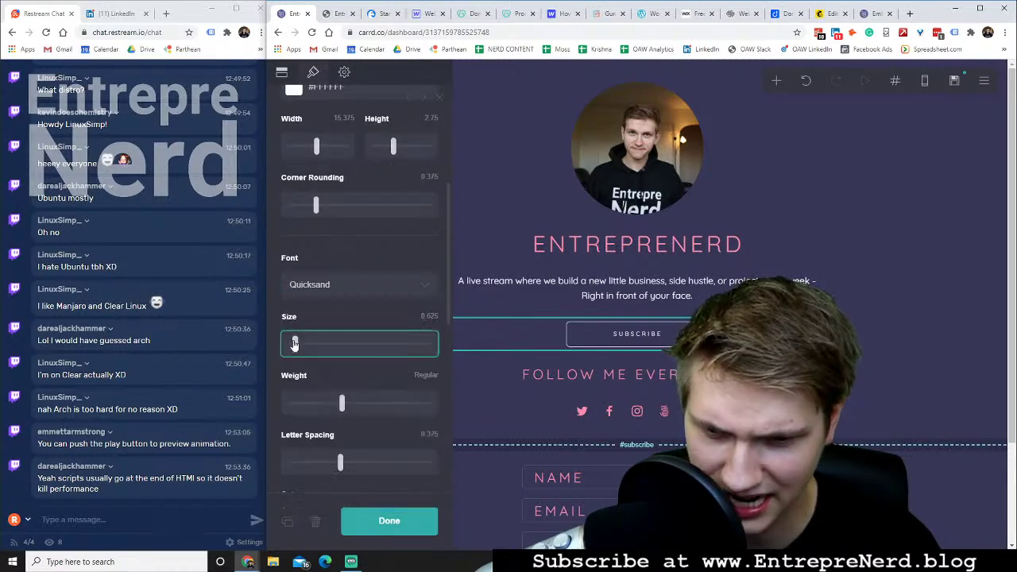
pyautogui.moveTo(295, 343)
pyautogui.mouseDown()
pyautogui.moveTo(320, 343)
pyautogui.moveTo(310, 343)
pyautogui.mouseUp()
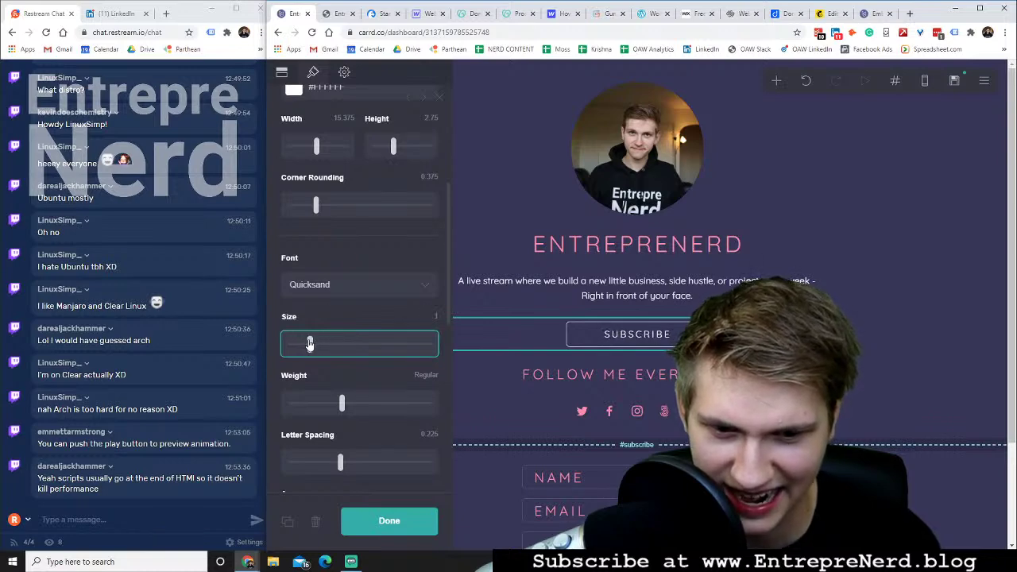
pyautogui.click(389, 521)
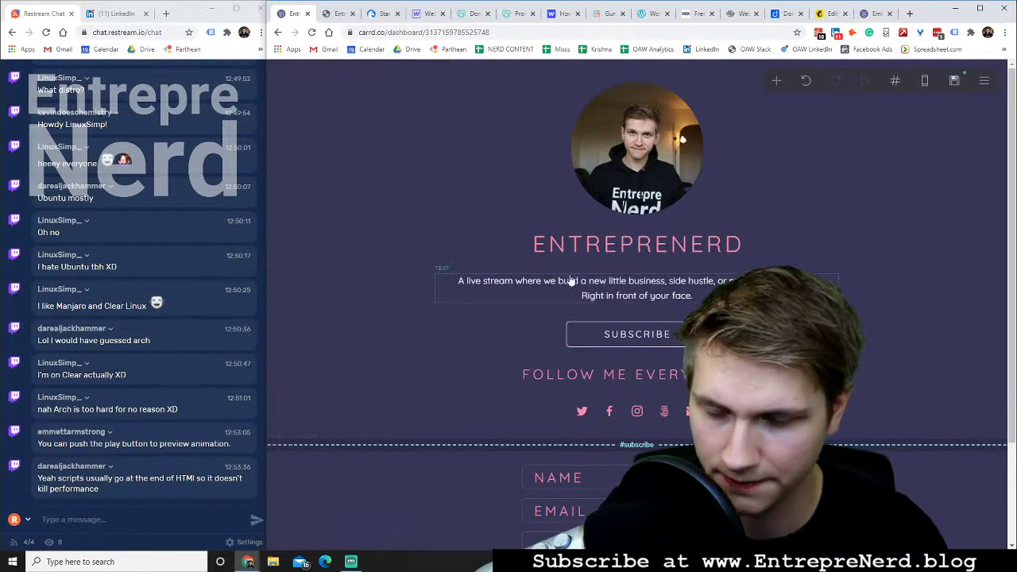
# Save and publish the page changes to the live site
pyautogui.click(953, 80)
pyautogui.click(369, 514)
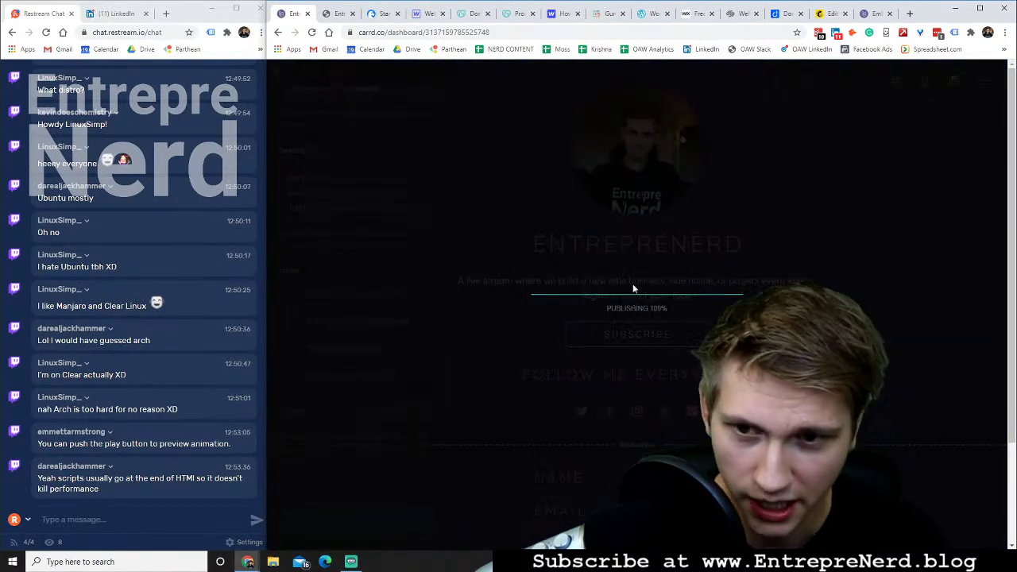
pyautogui.click(609, 349)
# Review the form's fields, button, appearance, custom style, event, element and general settings in the subscribe section
pyautogui.scroll(-2, 474, 365)
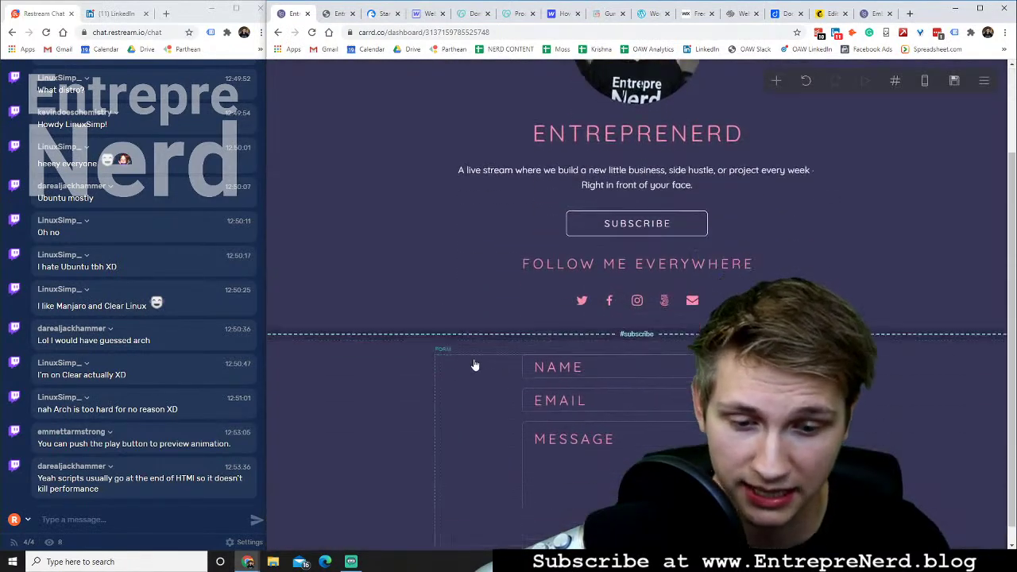
pyautogui.click(592, 390)
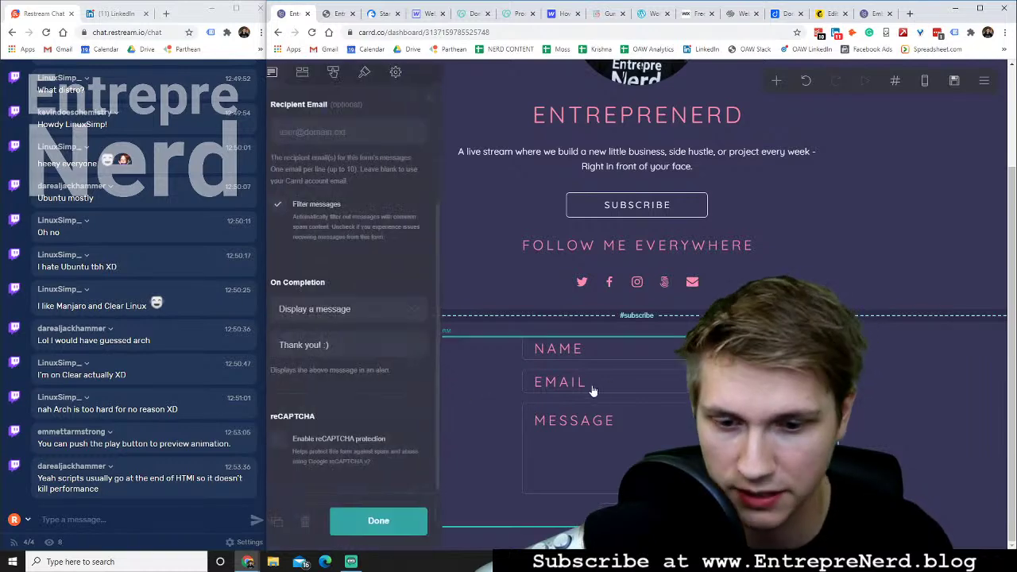
pyautogui.click(314, 75)
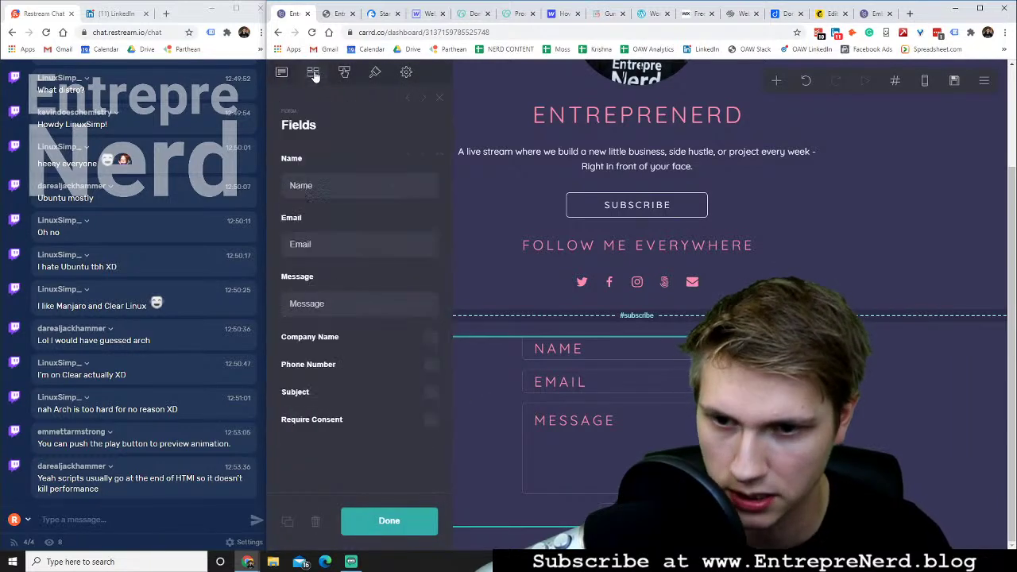
pyautogui.click(344, 74)
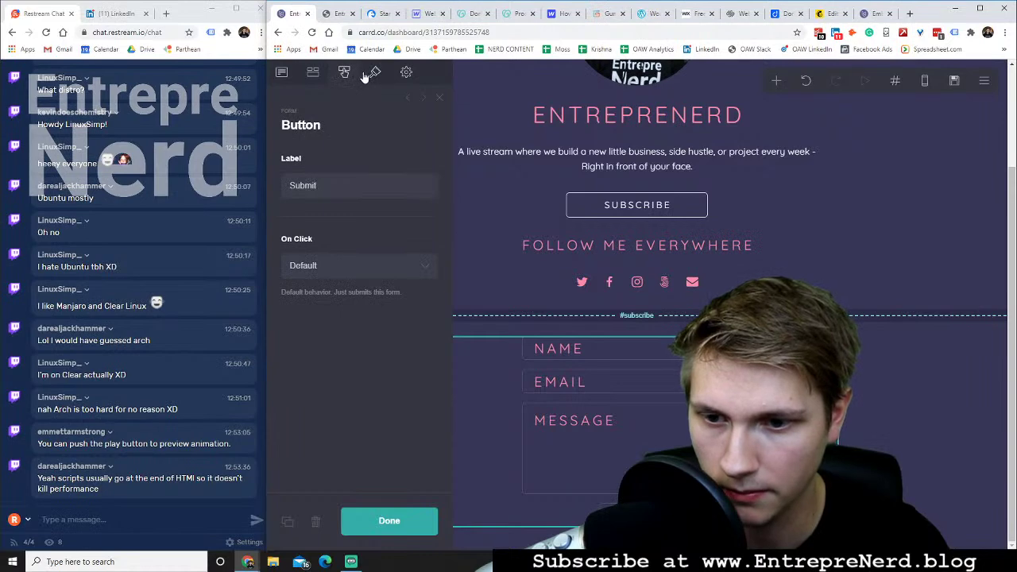
pyautogui.click(375, 73)
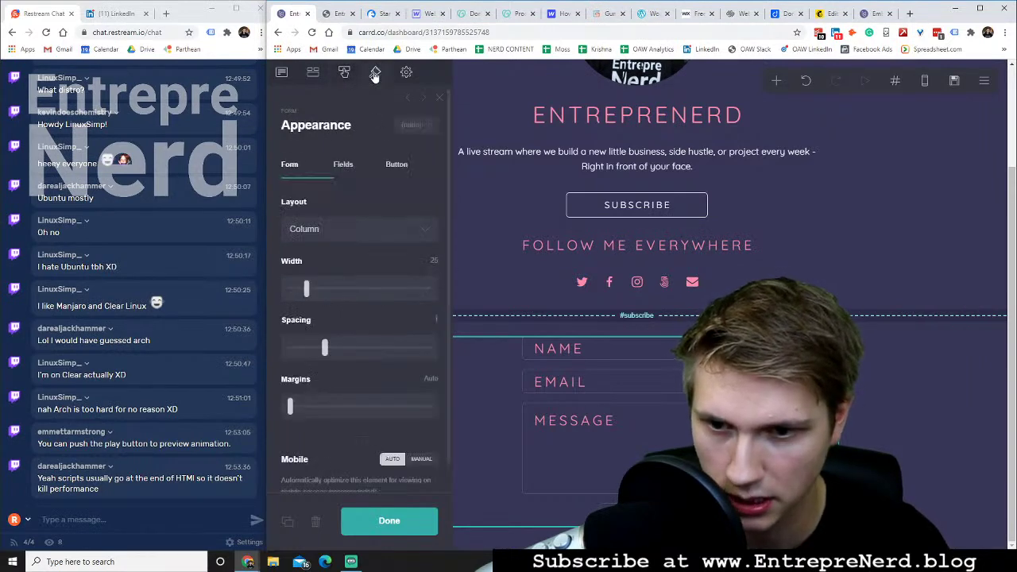
pyautogui.click(406, 73)
pyautogui.click(355, 163)
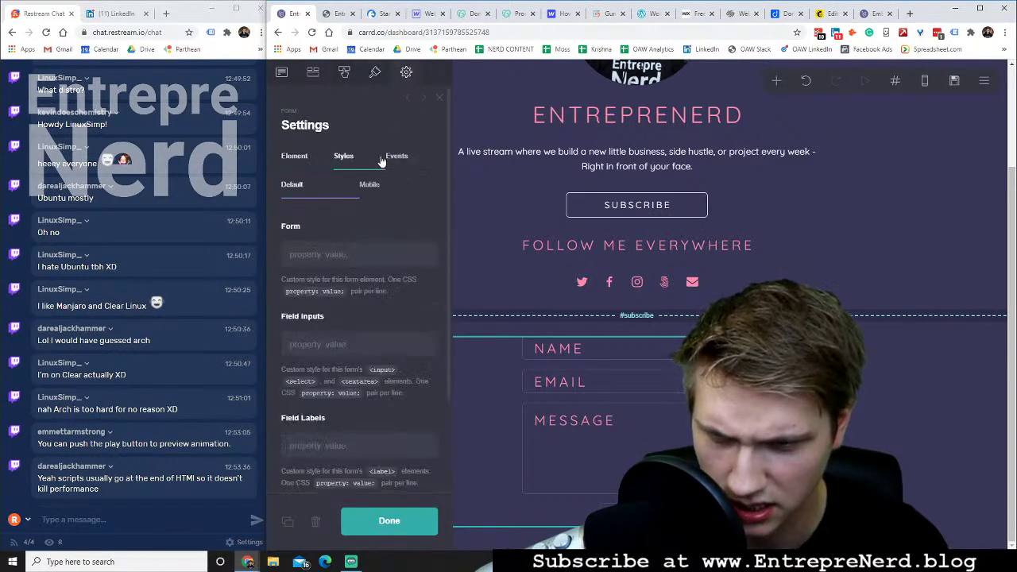
pyautogui.click(384, 159)
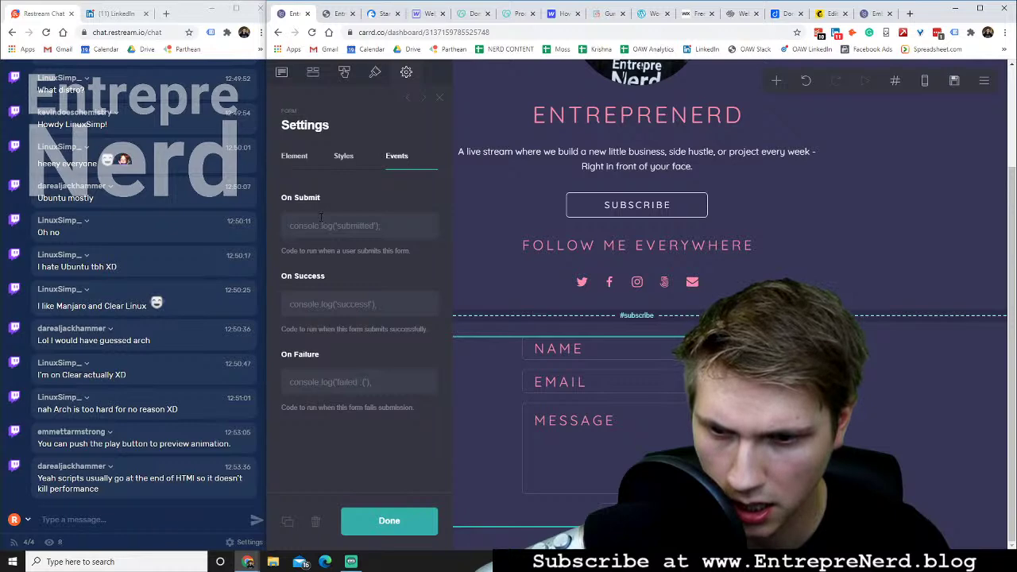
pyautogui.click(296, 155)
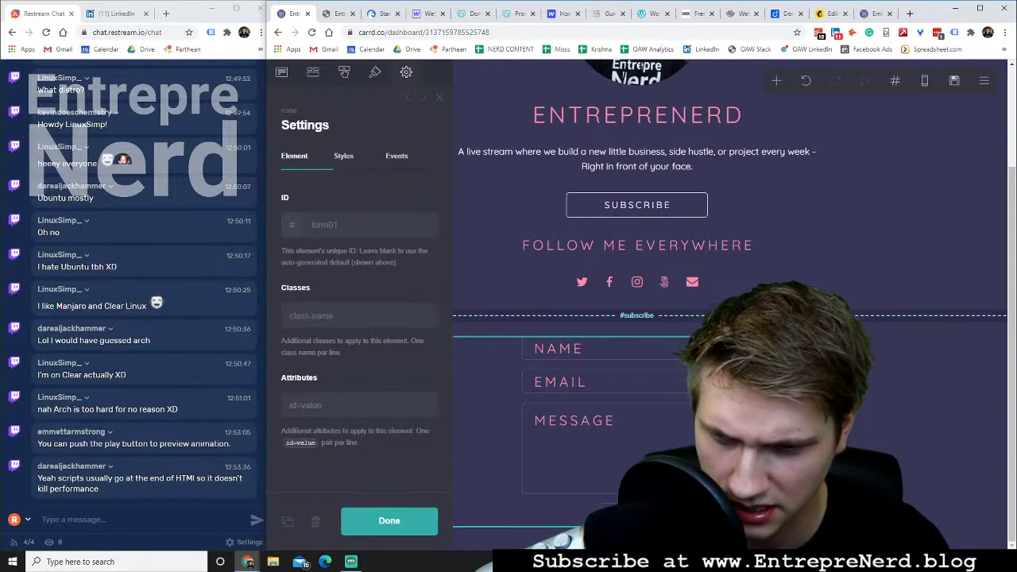
pyautogui.click(281, 73)
pyautogui.scroll(-2, 332, 242)
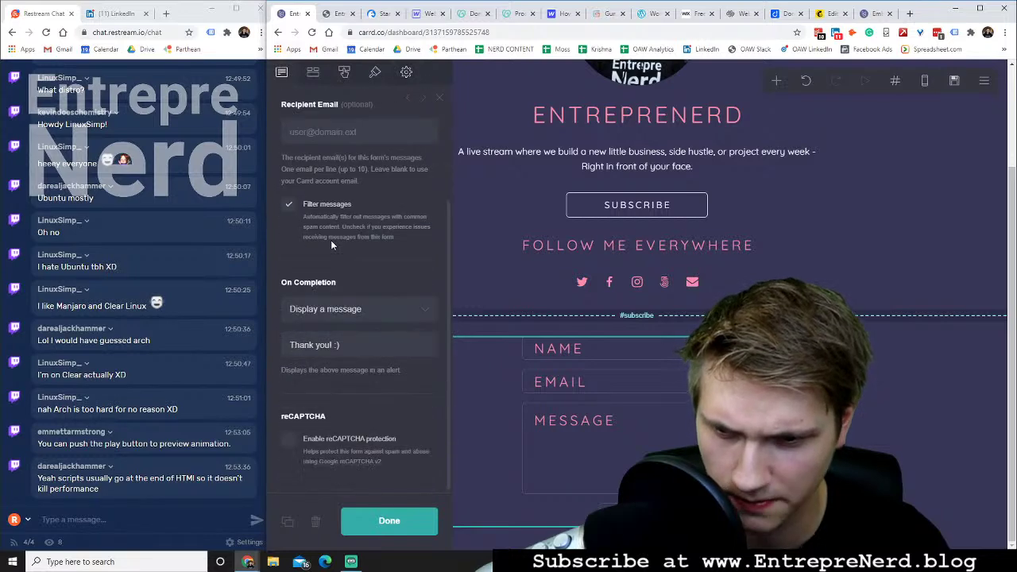
pyautogui.scroll(2, 332, 245)
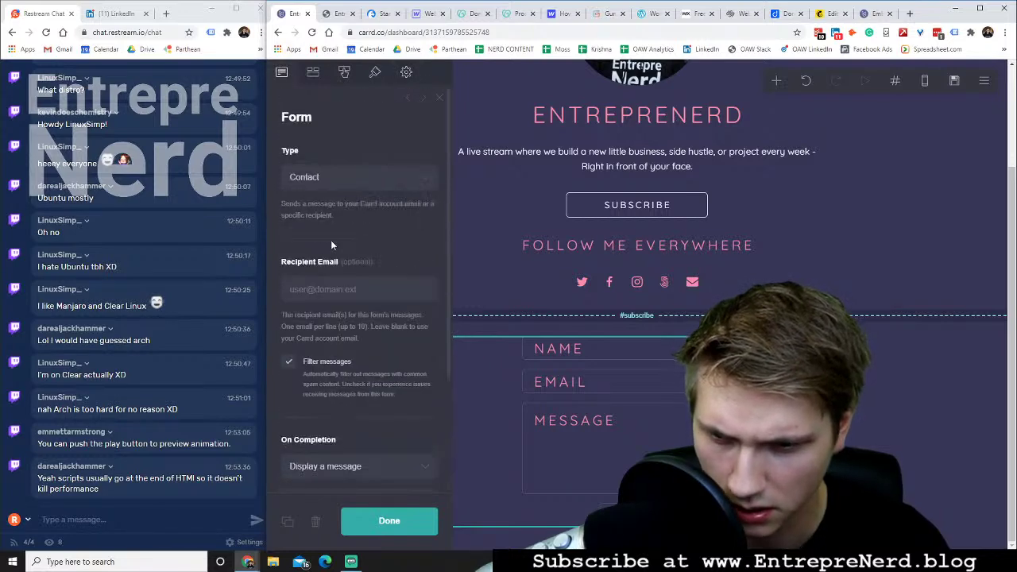
# Change the form's type from Contact to Signup via MailChimp
pyautogui.click(346, 182)
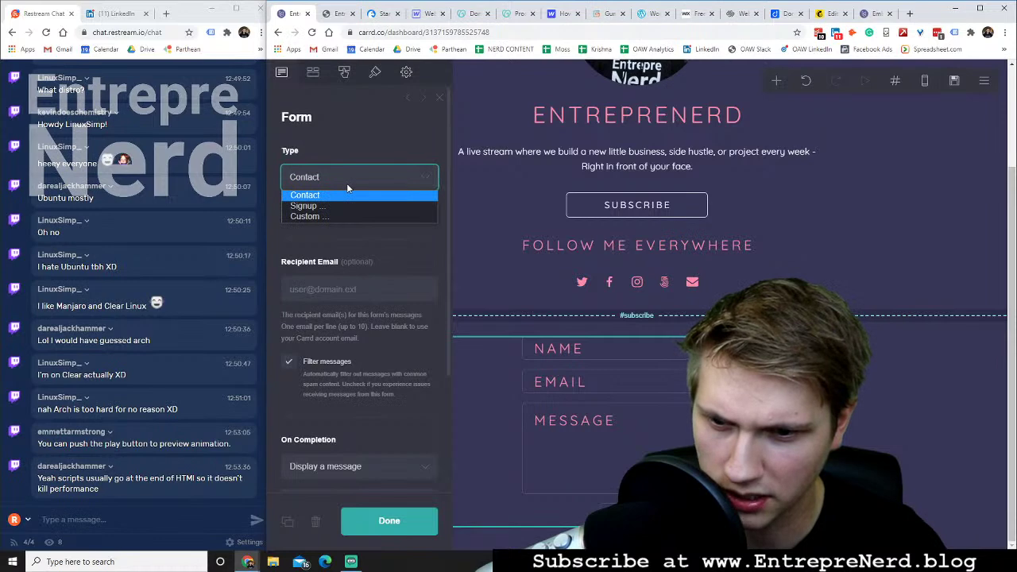
pyautogui.click(331, 205)
pyautogui.click(327, 212)
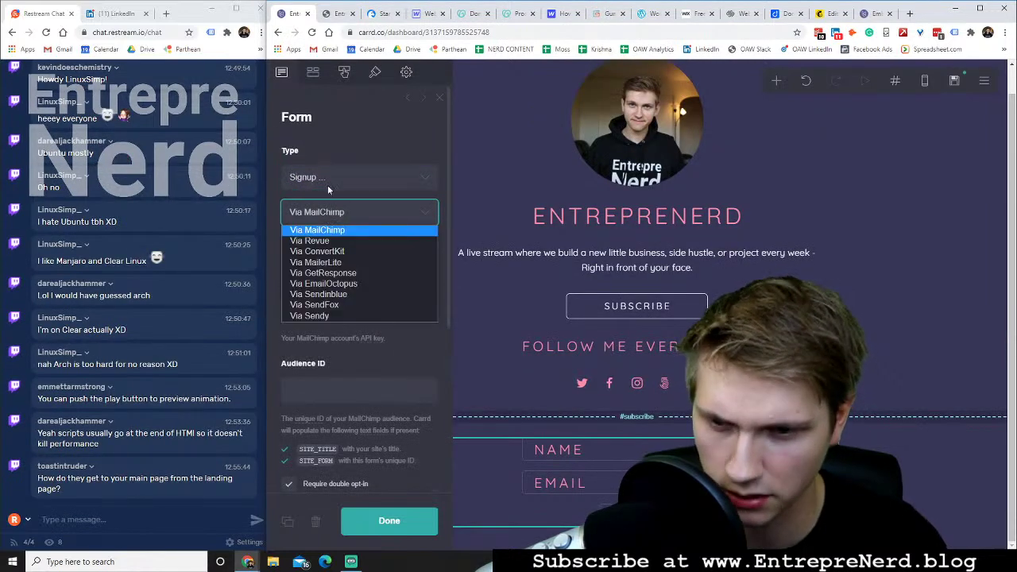
pyautogui.click(343, 155)
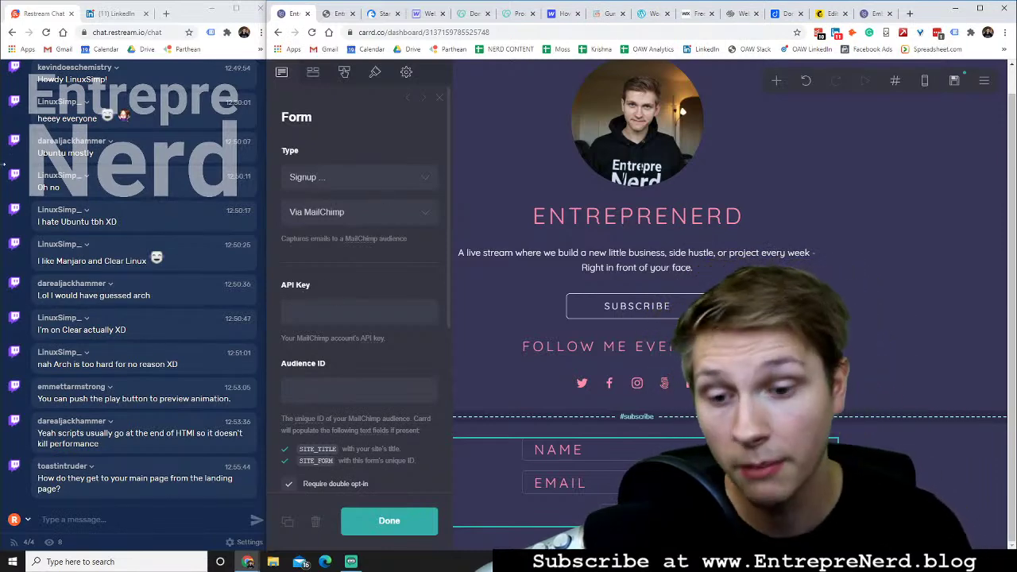
pyautogui.click(480, 181)
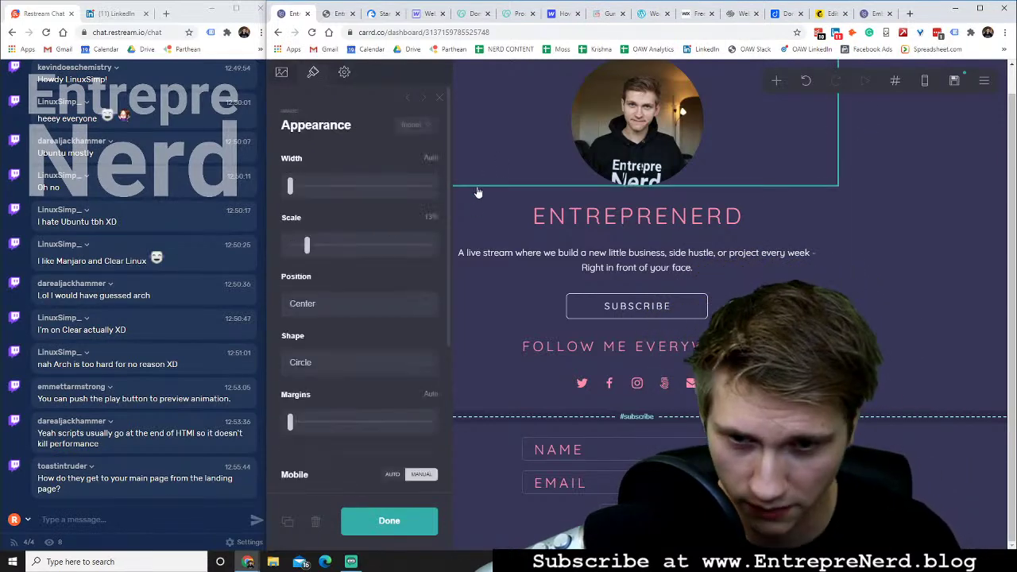
pyautogui.click(389, 520)
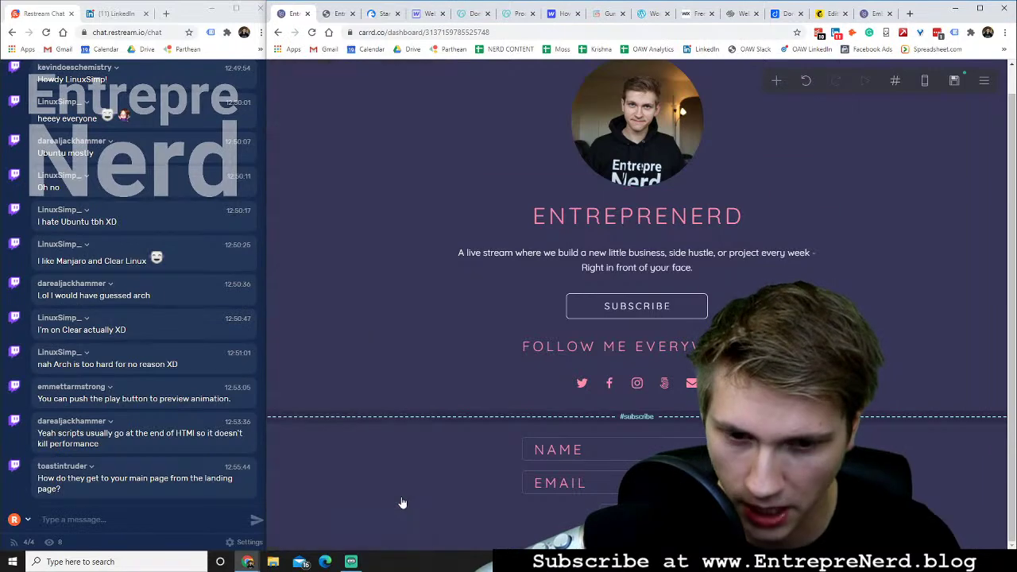
# Set the signup form's completion message to "Thanks for signing up - I'll see you on a live stream!"
pyautogui.click(519, 481)
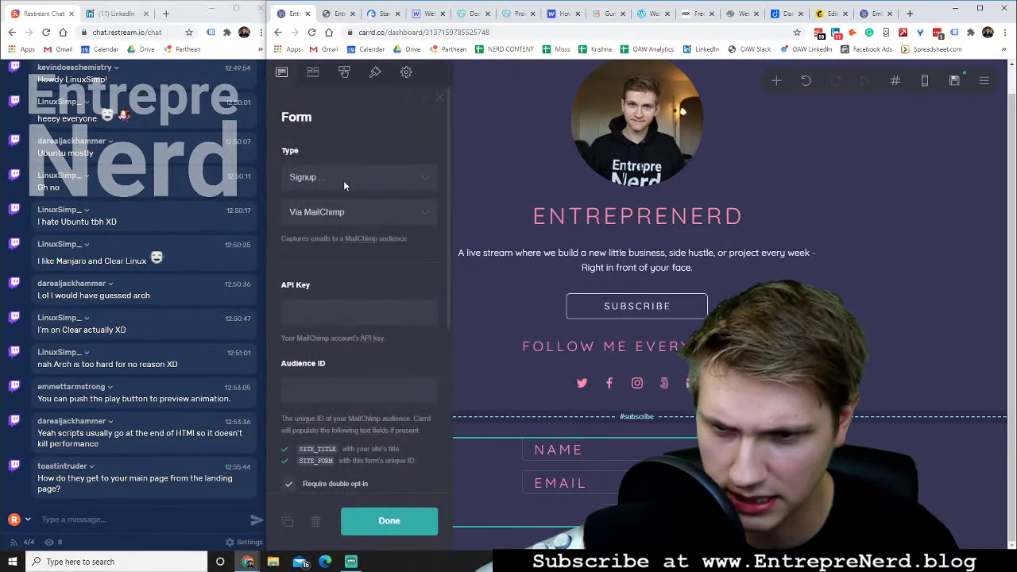
pyautogui.scroll(-4, 349, 389)
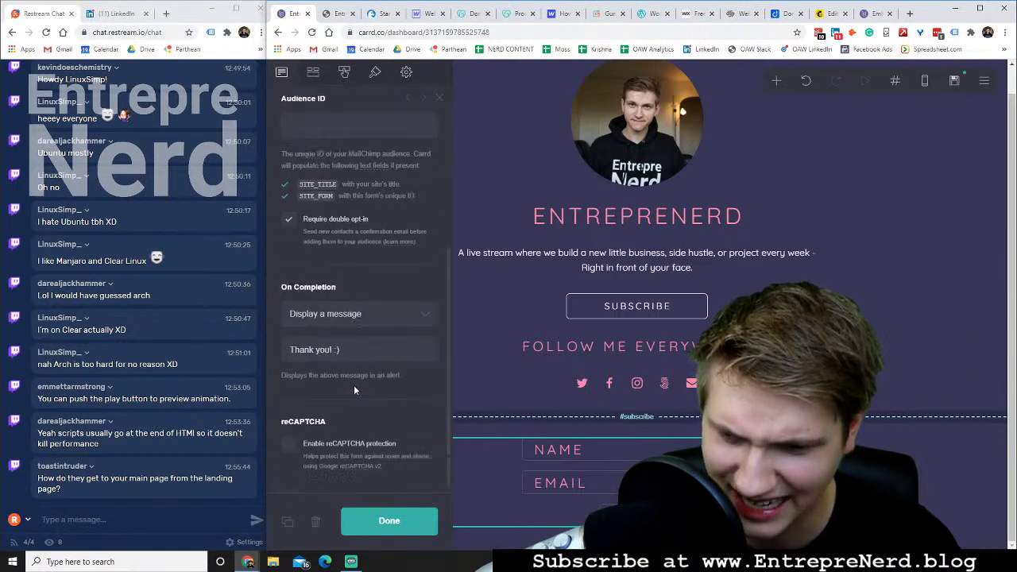
pyautogui.moveTo(352, 344); pyautogui.dragTo(254, 348)
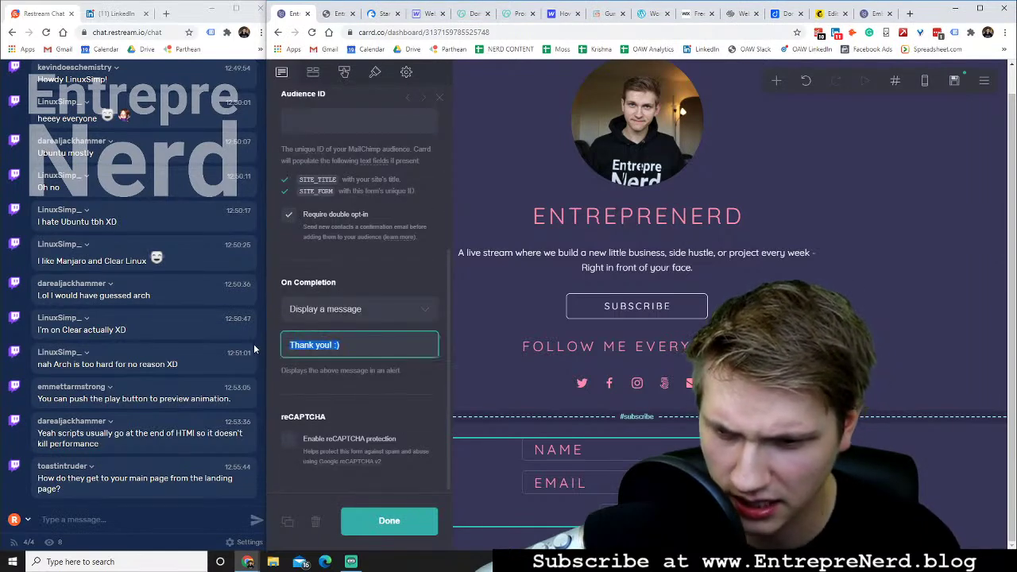
pyautogui.write('Thanks for')
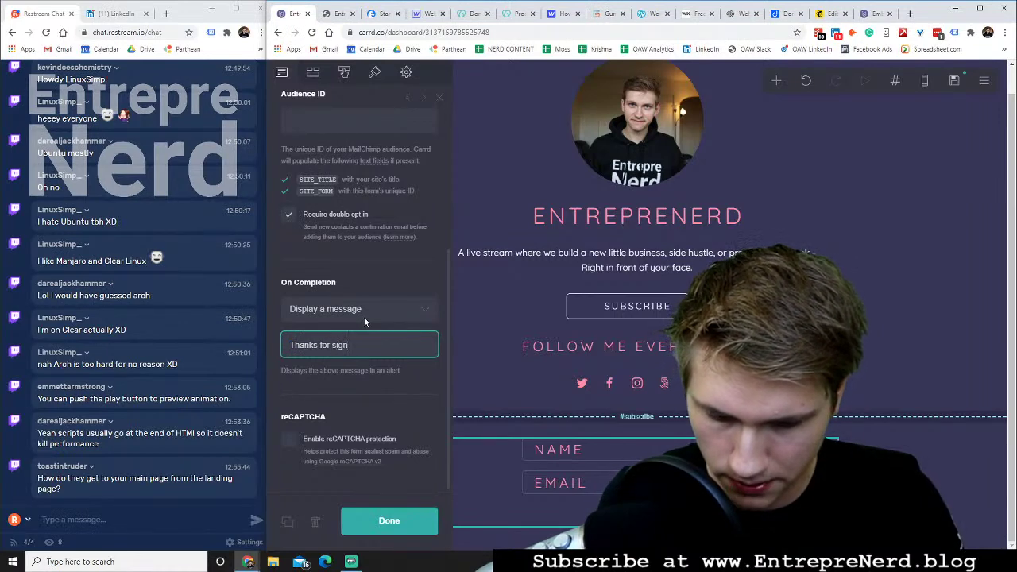
pyautogui.write(" signing up - I'll s")
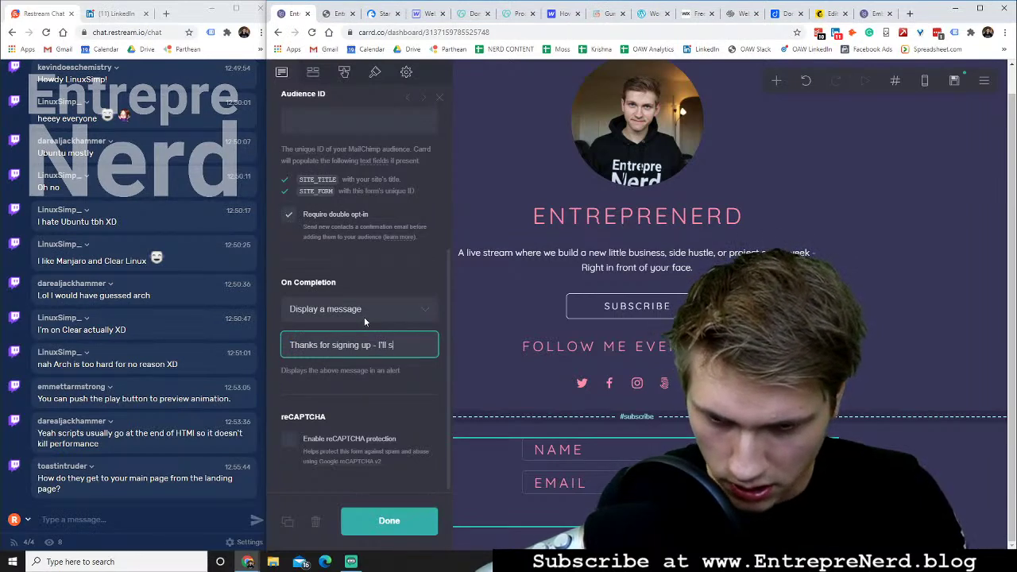
pyautogui.write('ee you on a live stream!')
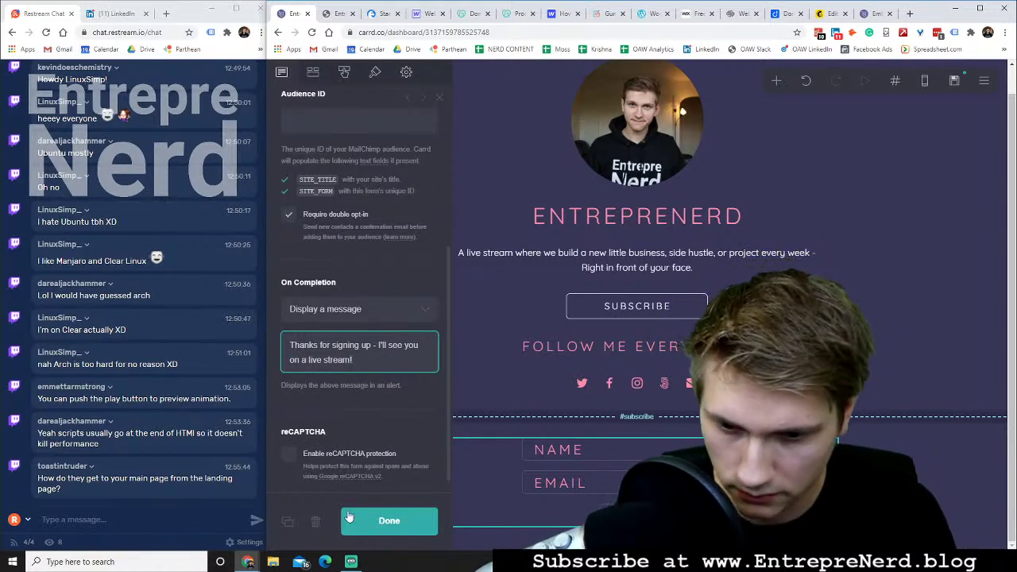
pyautogui.click(388, 520)
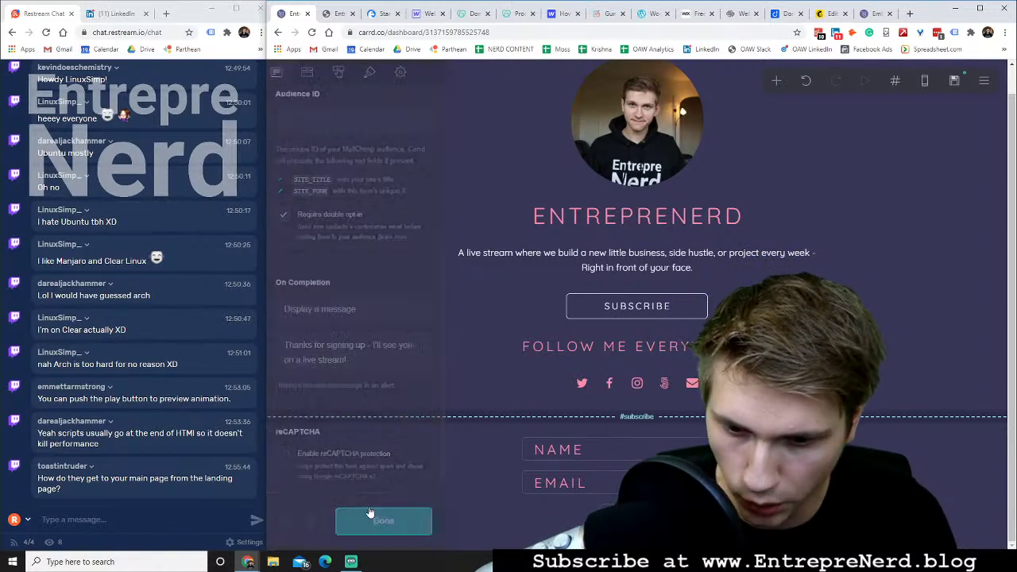
# Remove the Name field from the signup form, keeping only Email
pyautogui.click(601, 454)
pyautogui.click(344, 72)
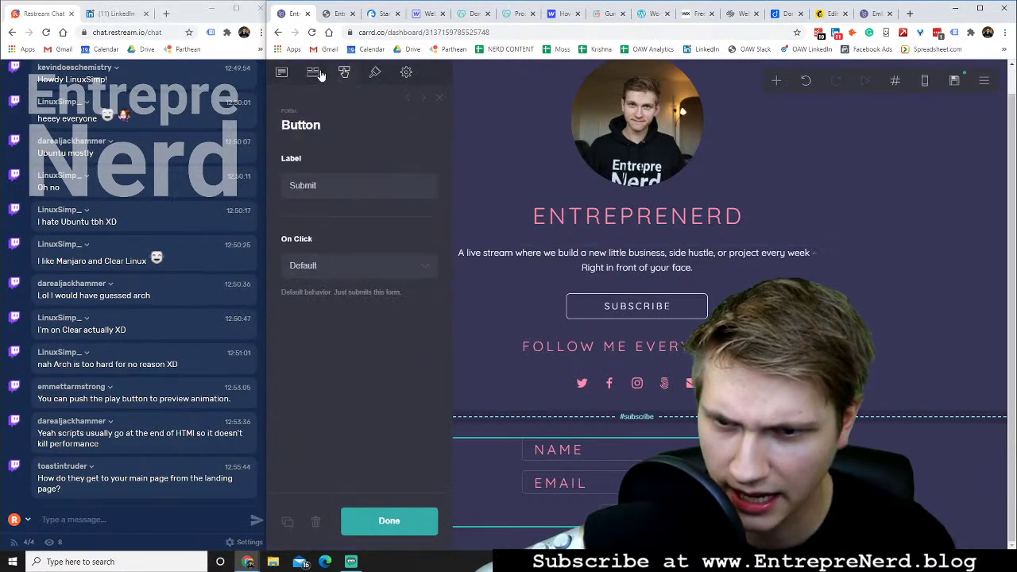
pyautogui.click(312, 72)
pyautogui.click(430, 219)
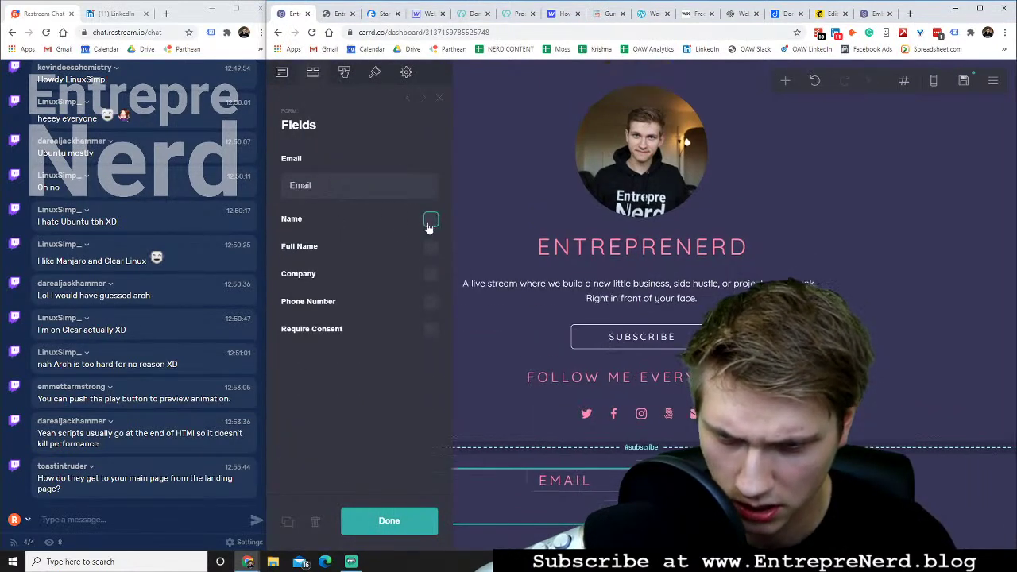
pyautogui.click(389, 520)
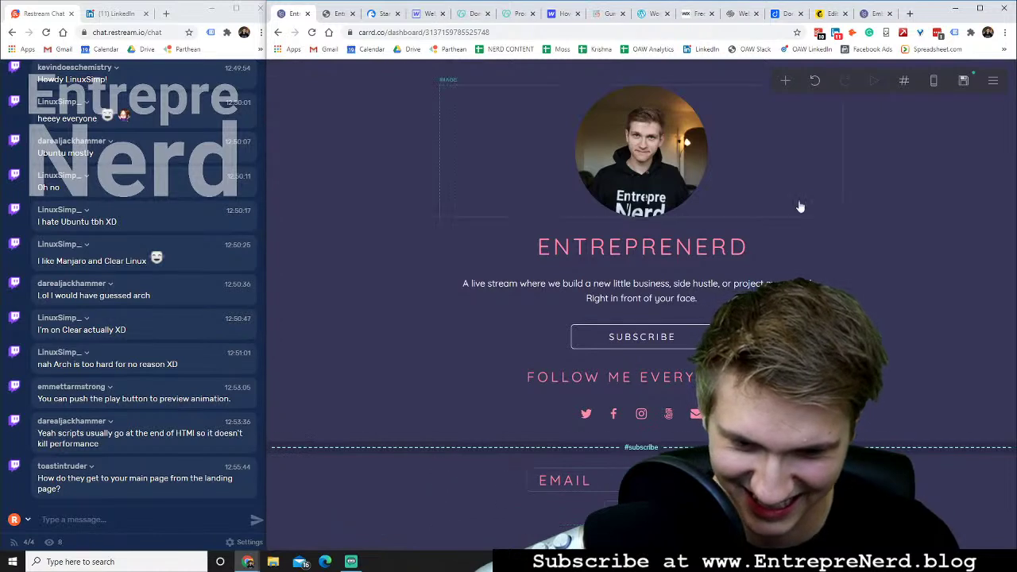
# Change the signup form's button label to Subscribe and check its click behavior options
pyautogui.click(493, 492)
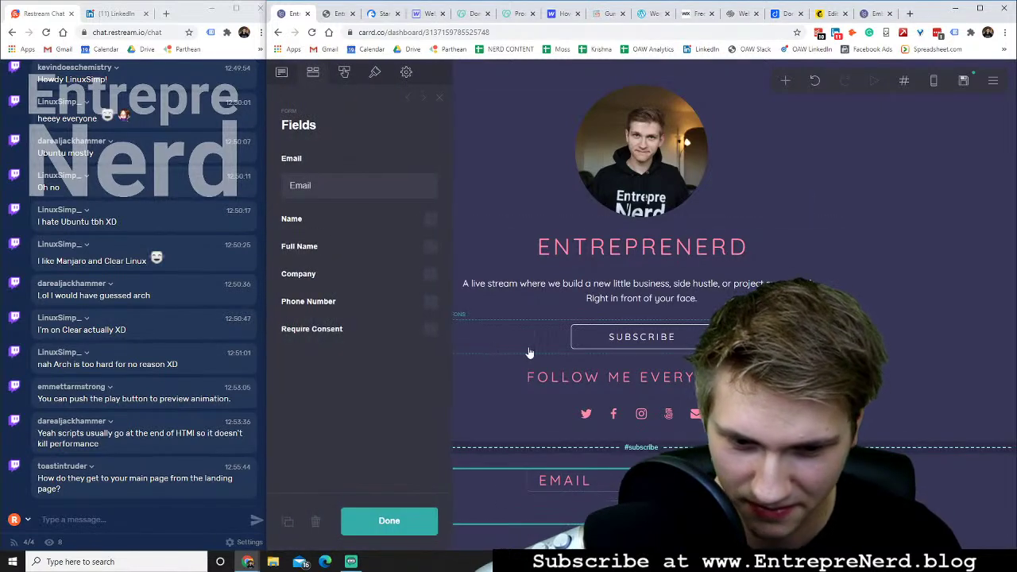
pyautogui.click(344, 73)
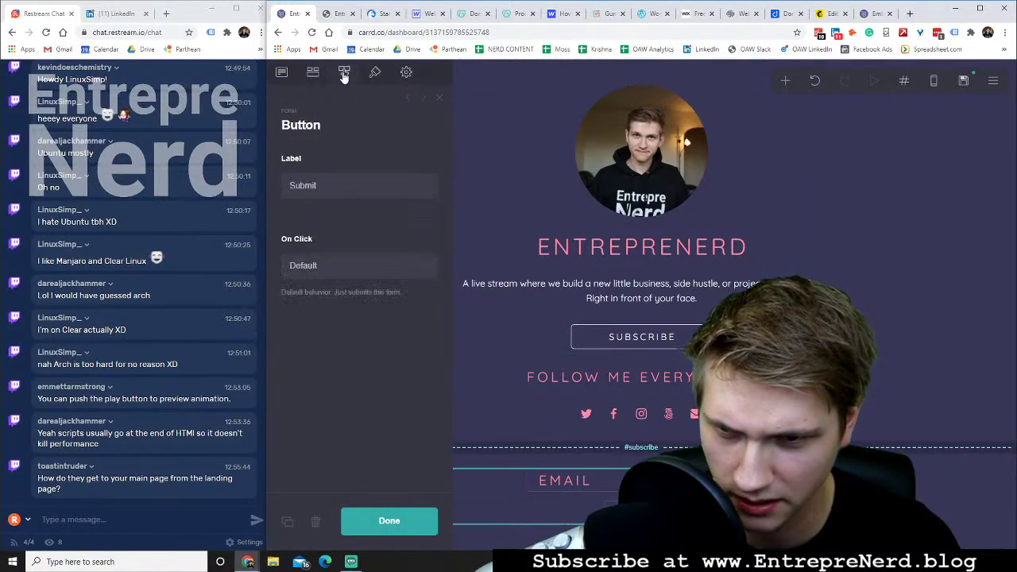
pyautogui.click(322, 183)
pyautogui.doubleClick(321, 183)
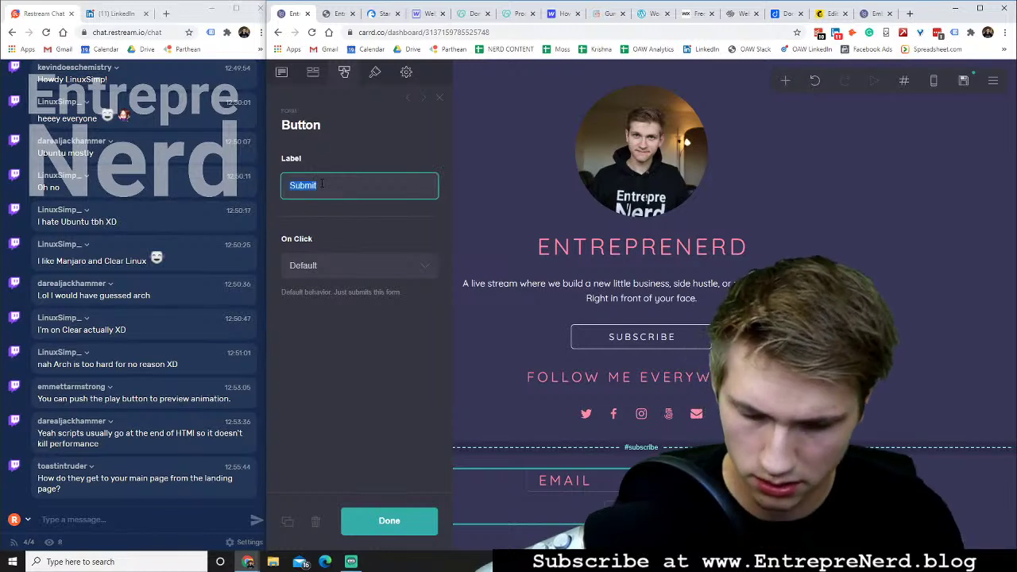
pyautogui.press('BackSpace')
pyautogui.write('Subscribe')
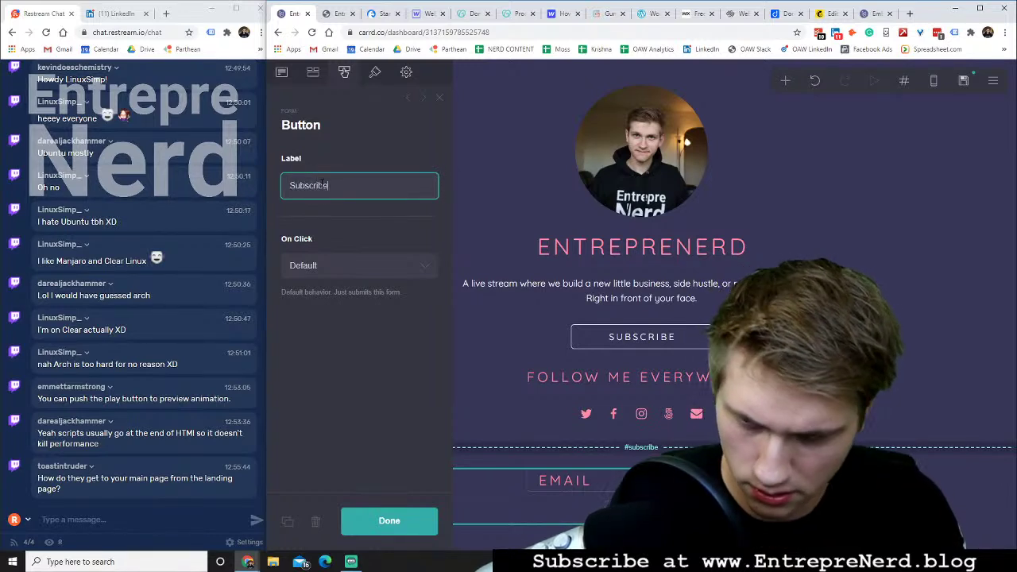
pyautogui.click(389, 271)
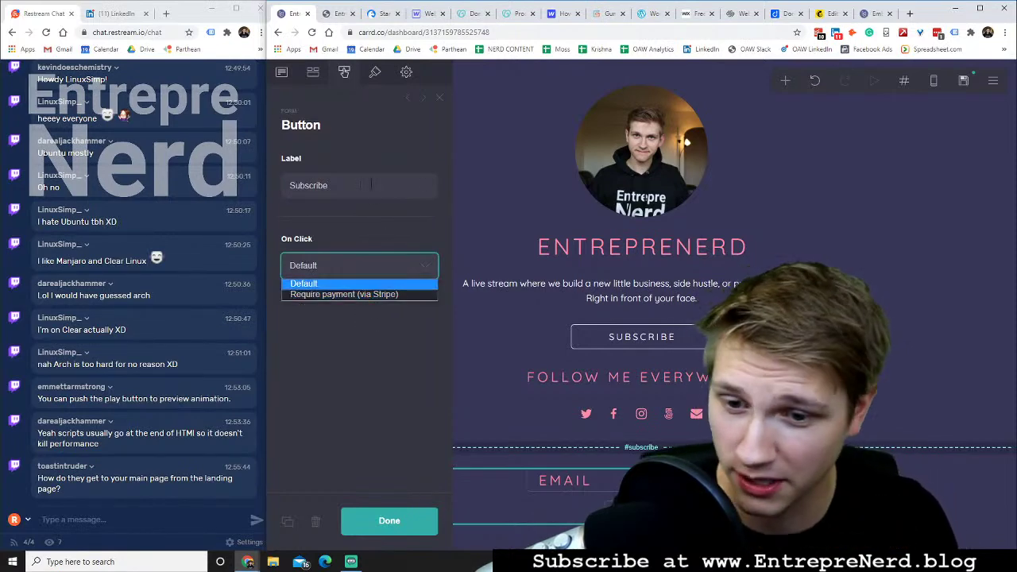
# Keep the form button's click behavior at Default and publish the site to enerd.carrd.co
pyautogui.click(361, 283)
pyautogui.click(397, 517)
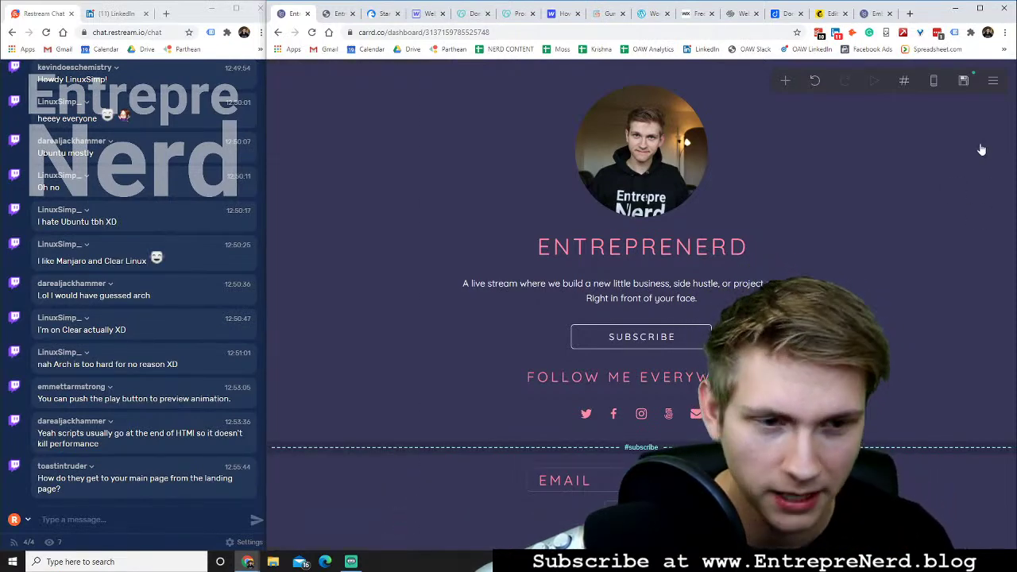
pyautogui.click(963, 80)
pyautogui.click(403, 526)
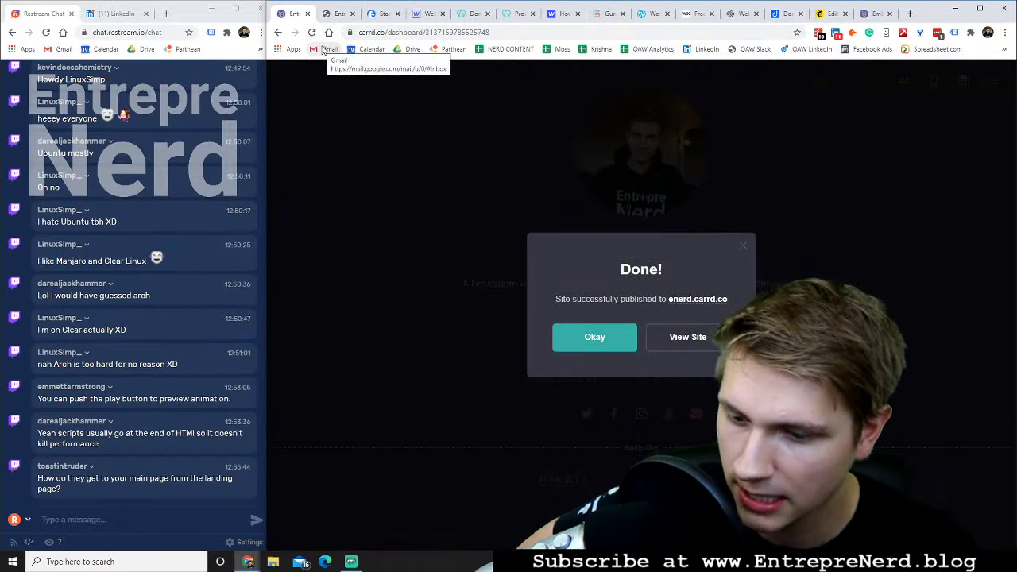
pyautogui.click(595, 336)
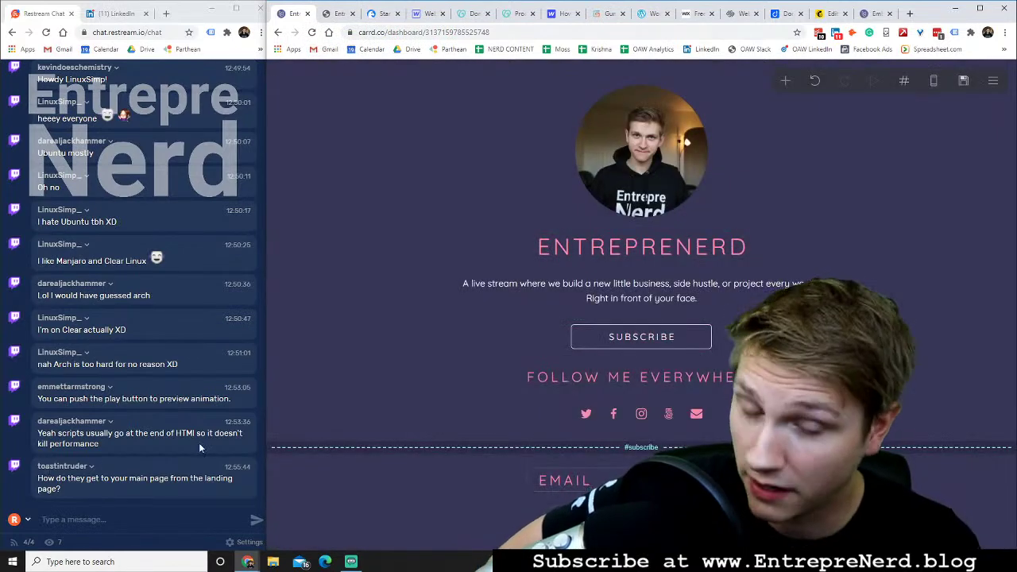
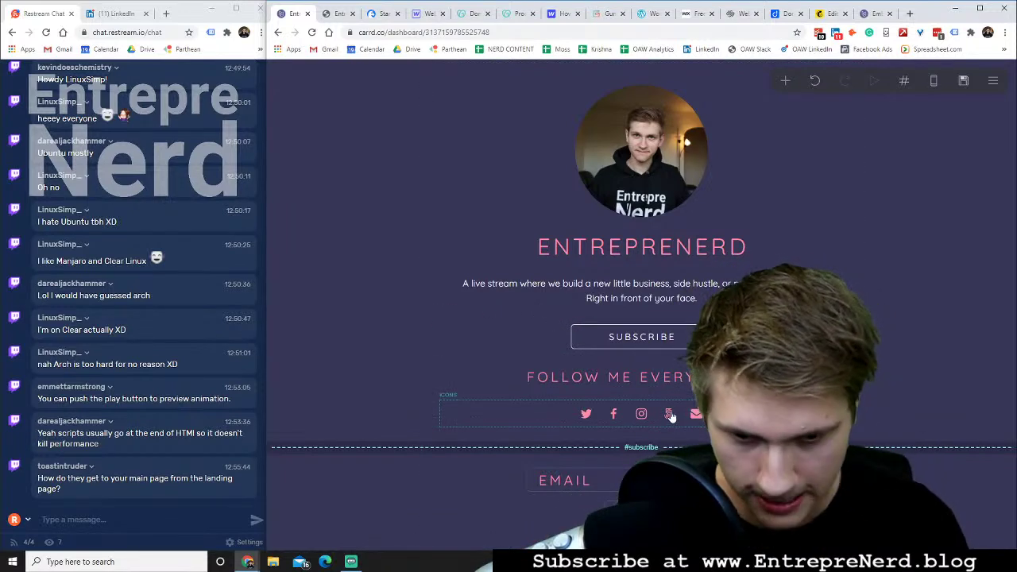
# Examine the settings of the social icons in the row under the "Follow me everywhere" heading
pyautogui.click(554, 414)
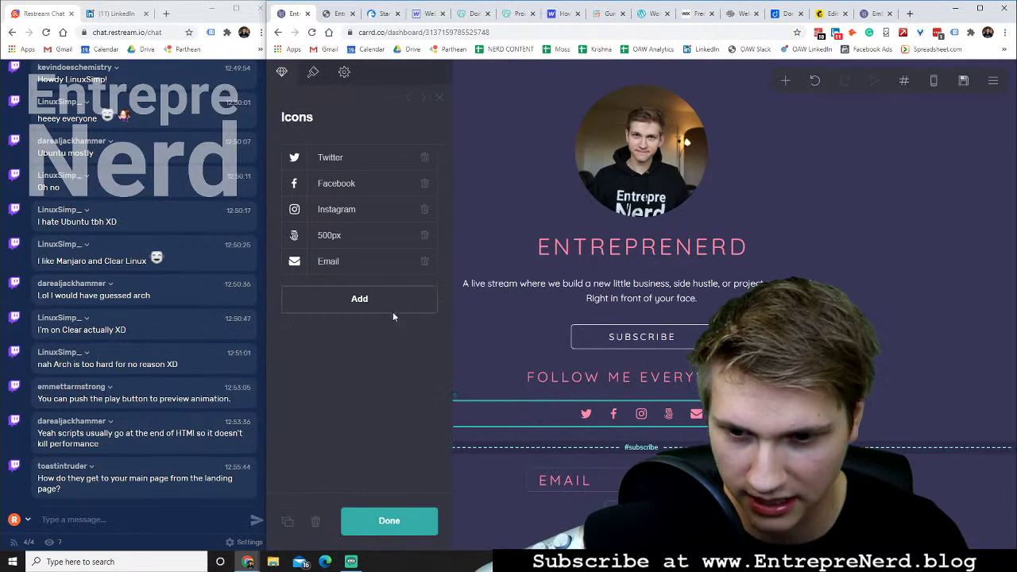
pyautogui.click(331, 156)
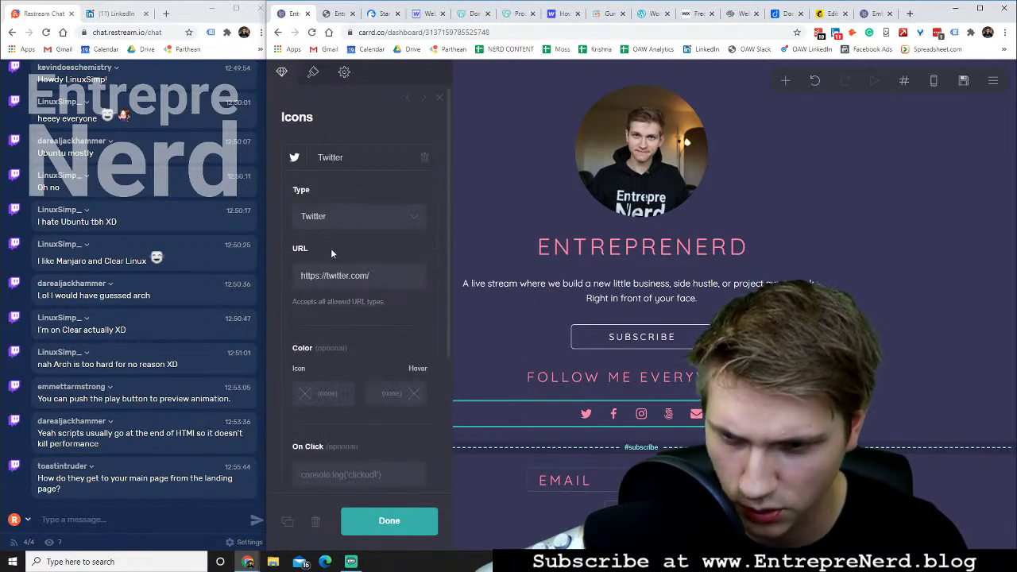
pyautogui.click(332, 155)
pyautogui.click(349, 191)
pyautogui.click(341, 189)
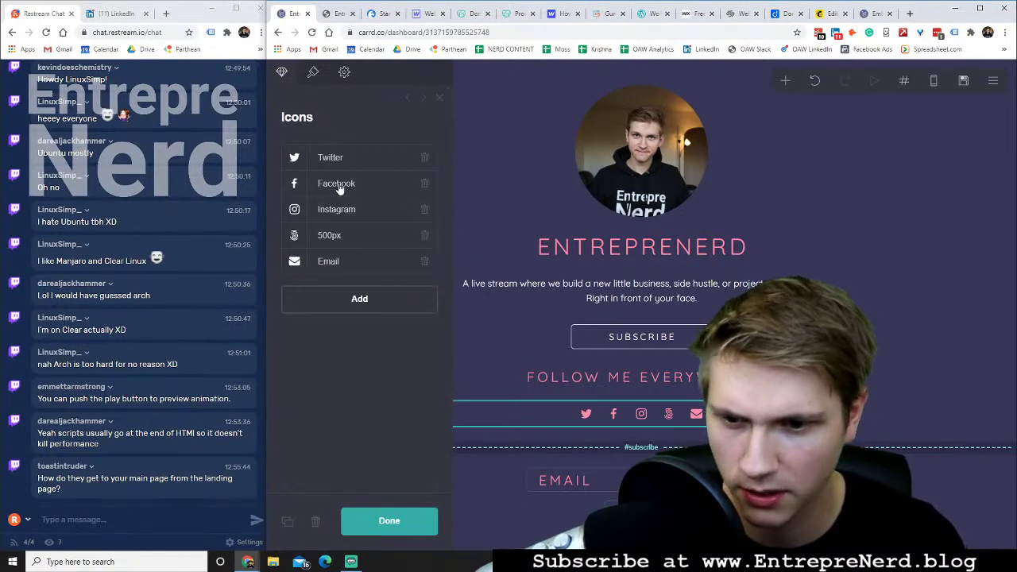
pyautogui.click(330, 237)
pyautogui.click(327, 237)
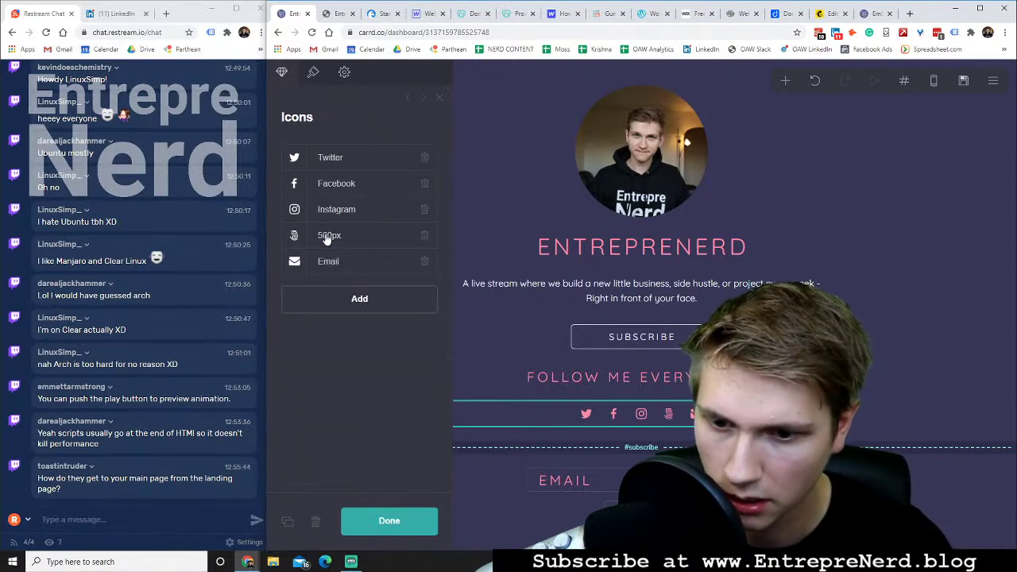
pyautogui.click(328, 261)
pyautogui.click(328, 262)
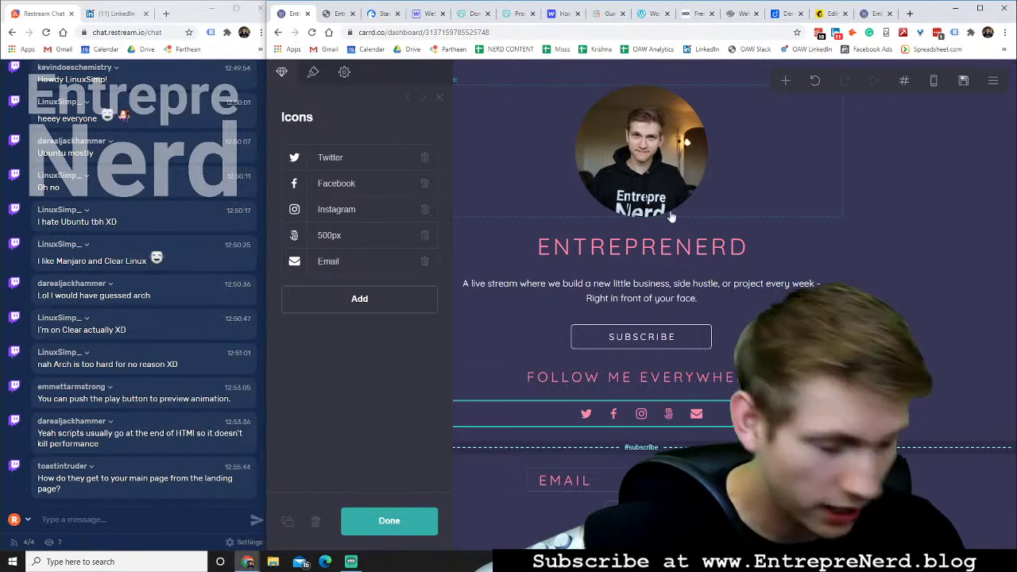
pyautogui.click(389, 521)
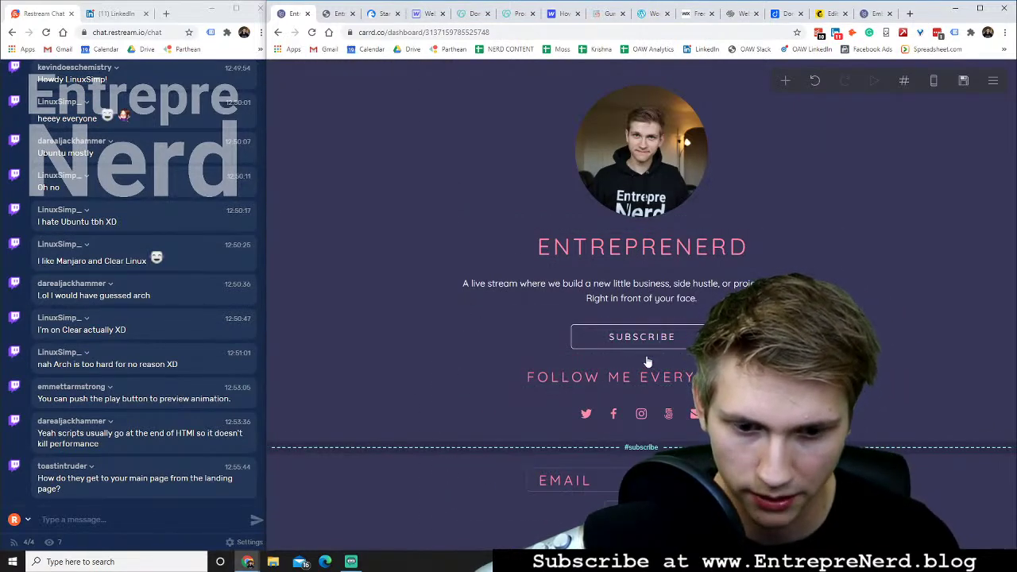
# Add a Links element and move it directly below the social icons row
pyautogui.click(587, 379)
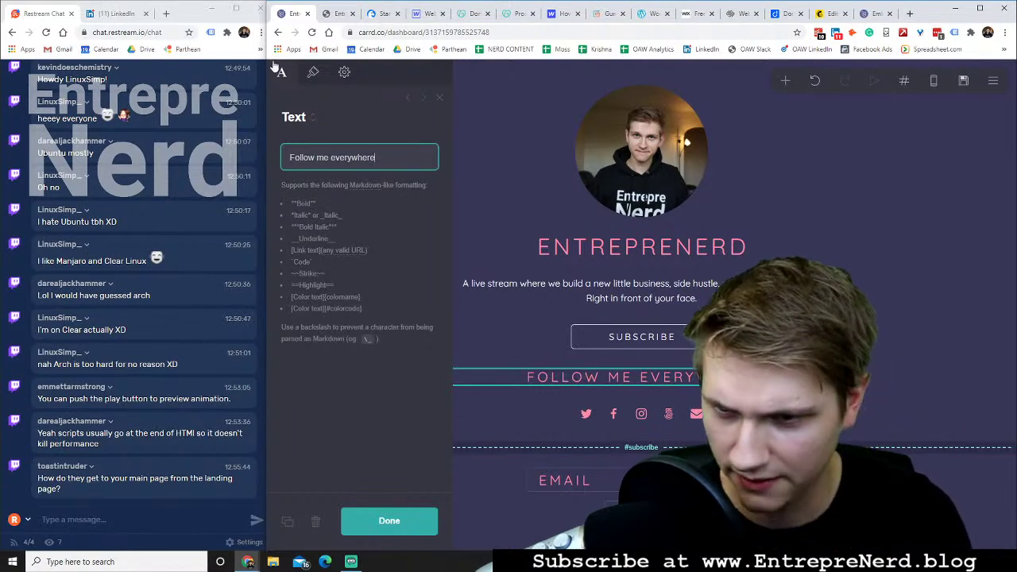
pyautogui.click(522, 132)
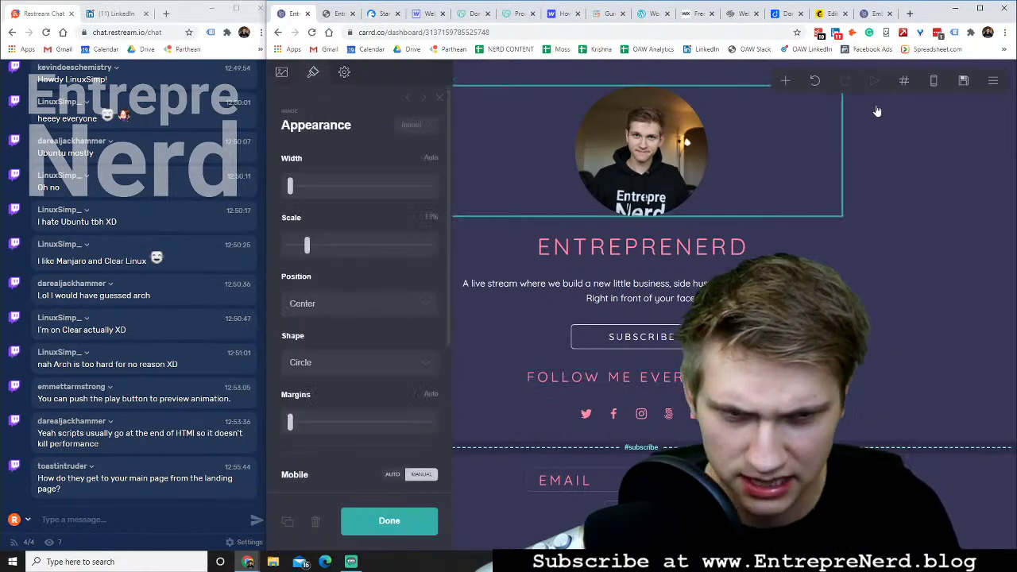
pyautogui.click(784, 81)
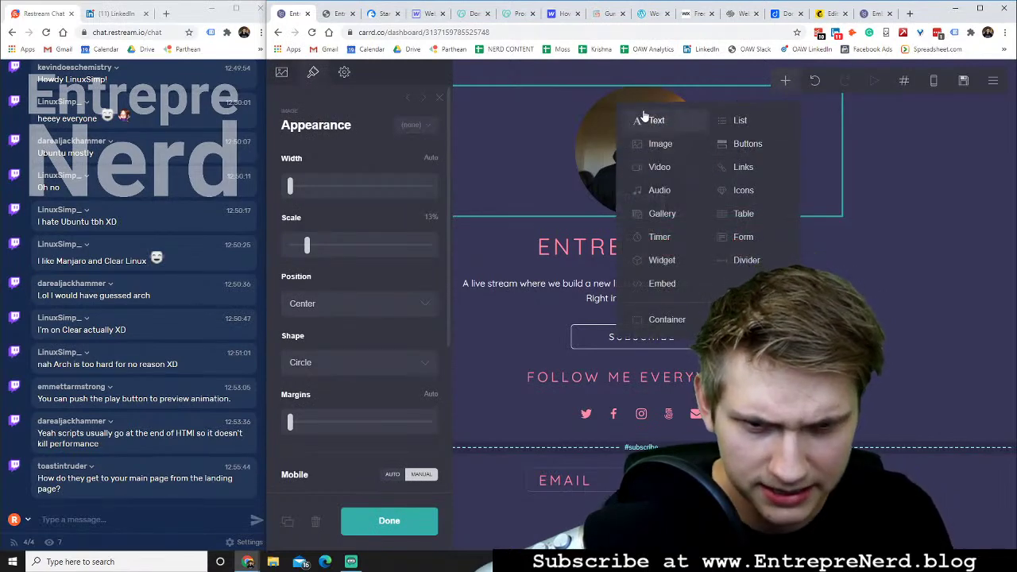
pyautogui.click(740, 168)
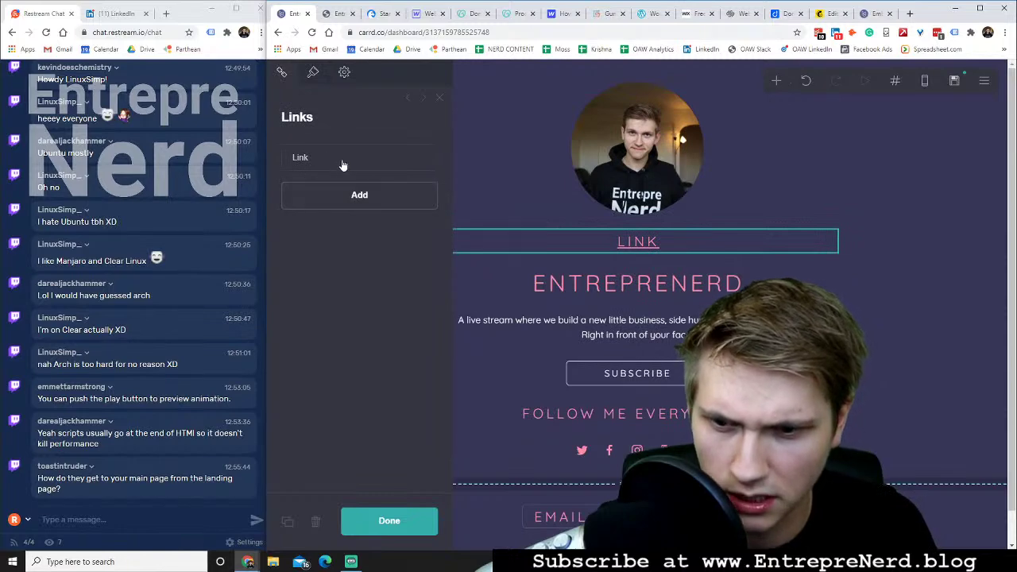
pyautogui.click(342, 165)
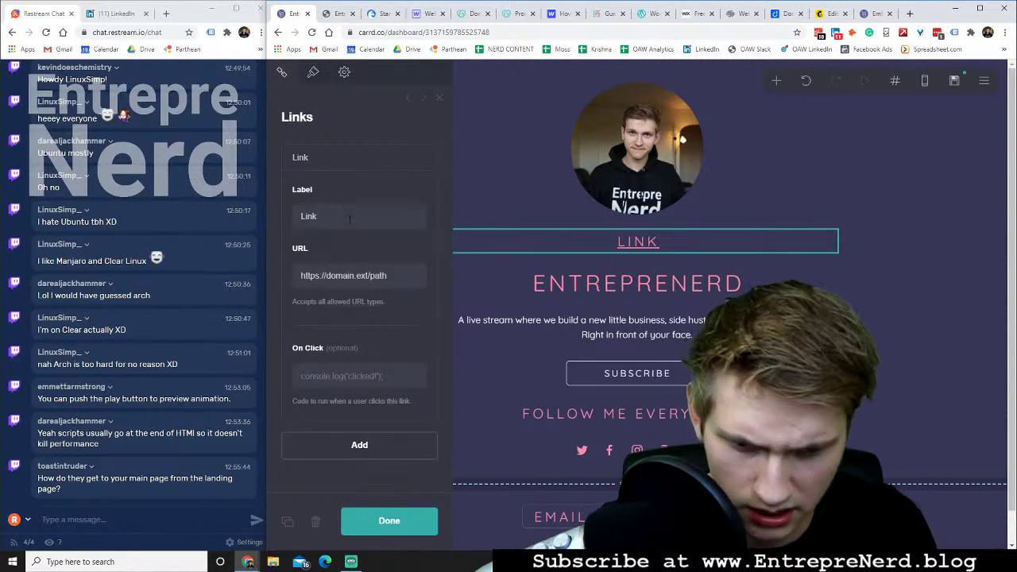
pyautogui.moveTo(661, 244); pyautogui.dragTo(656, 450)
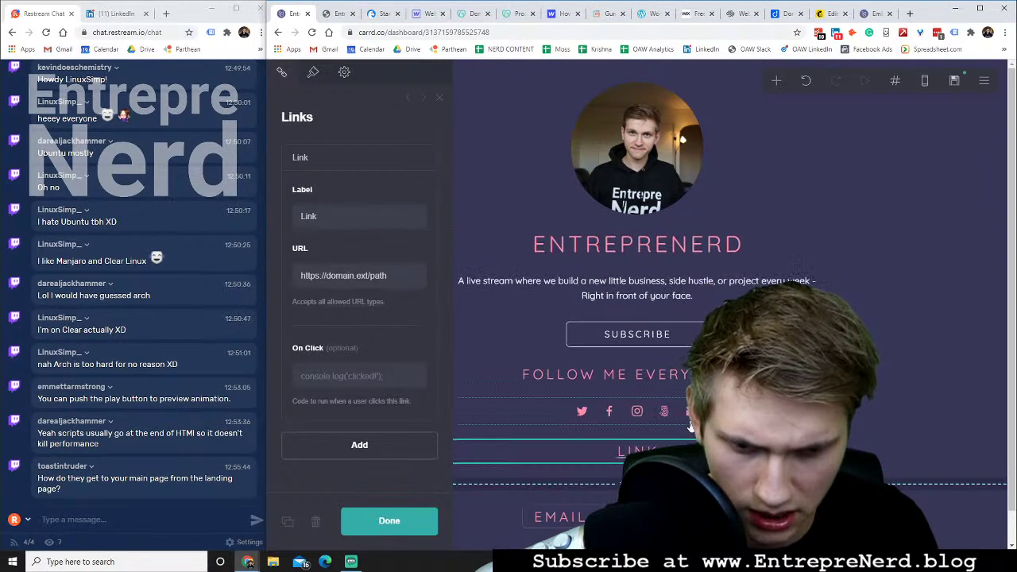
# Set the new link's color to slightly transparent white, #FFFFFFE3
pyautogui.click(344, 72)
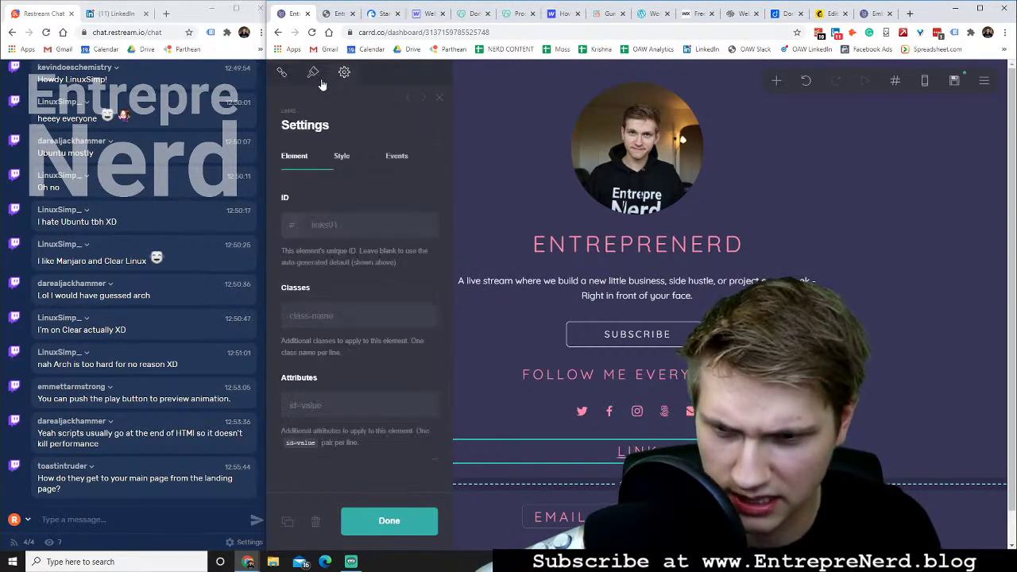
pyautogui.click(340, 157)
pyautogui.click(294, 156)
pyautogui.click(313, 72)
pyautogui.click(295, 263)
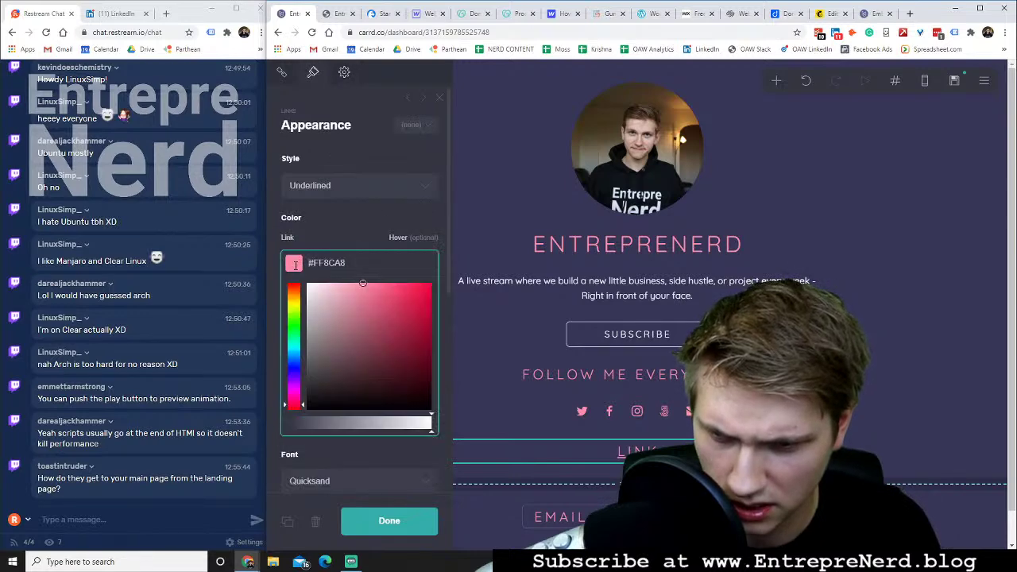
pyautogui.moveTo(324, 293); pyautogui.dragTo(281, 262)
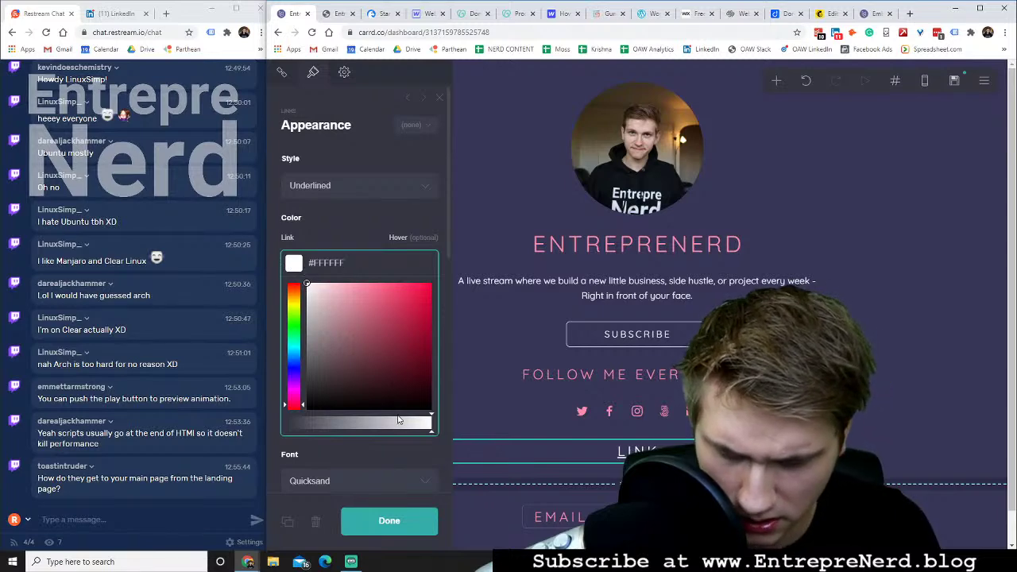
pyautogui.moveTo(416, 424); pyautogui.dragTo(414, 420)
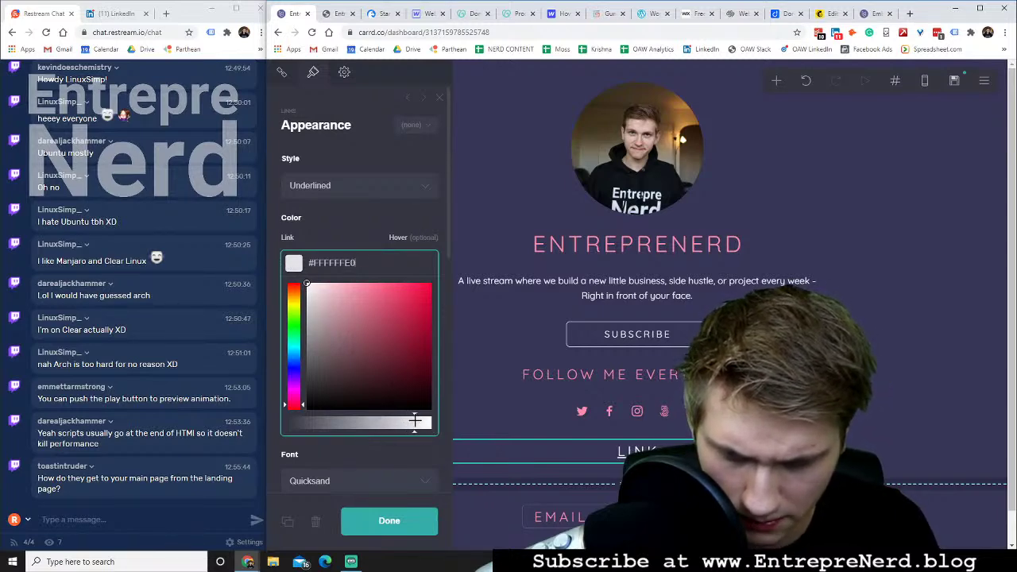
# Try the Plain style on the link, return it to Underlined, and set its size to 1.375
pyautogui.click(342, 185)
pyautogui.click(318, 213)
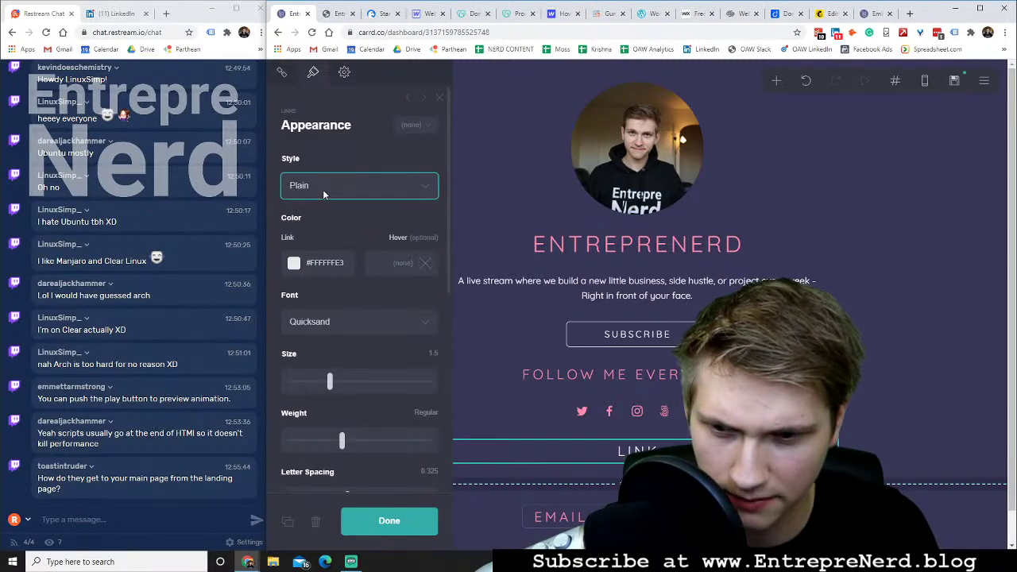
pyautogui.click(322, 189)
pyautogui.click(319, 204)
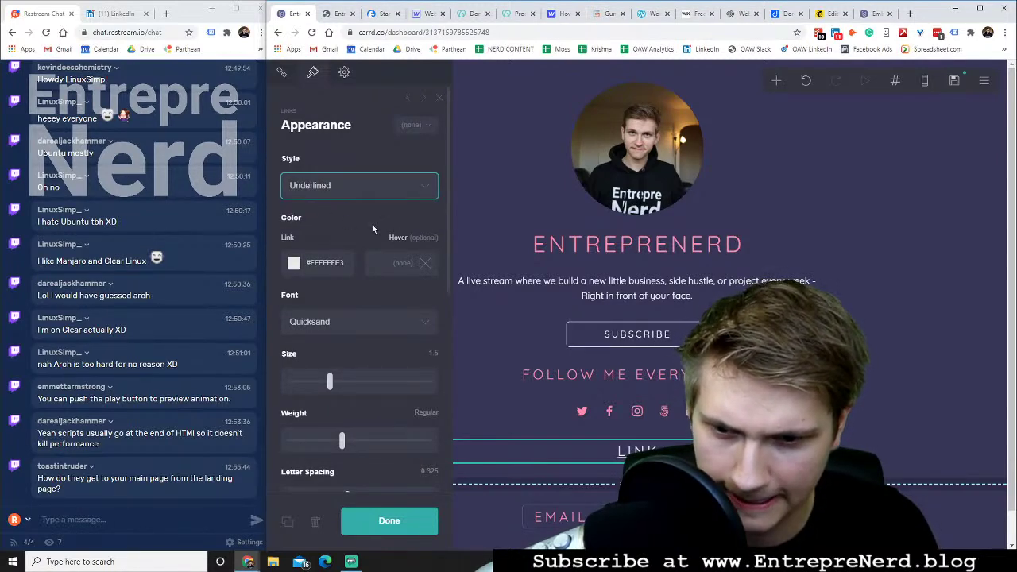
pyautogui.moveTo(331, 382); pyautogui.dragTo(325, 382)
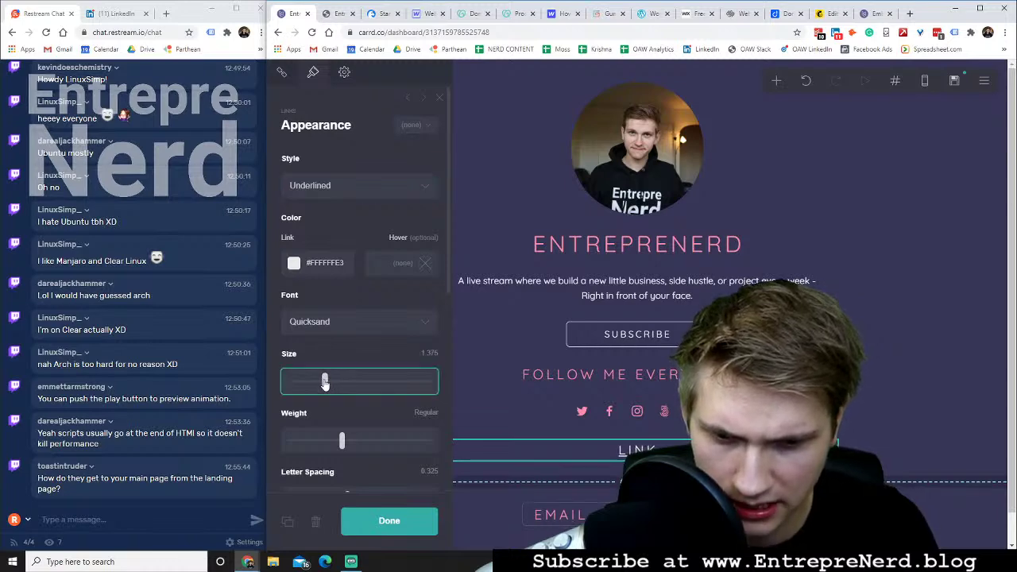
# Set the link's label to "Check out my previous streams"
pyautogui.click(283, 71)
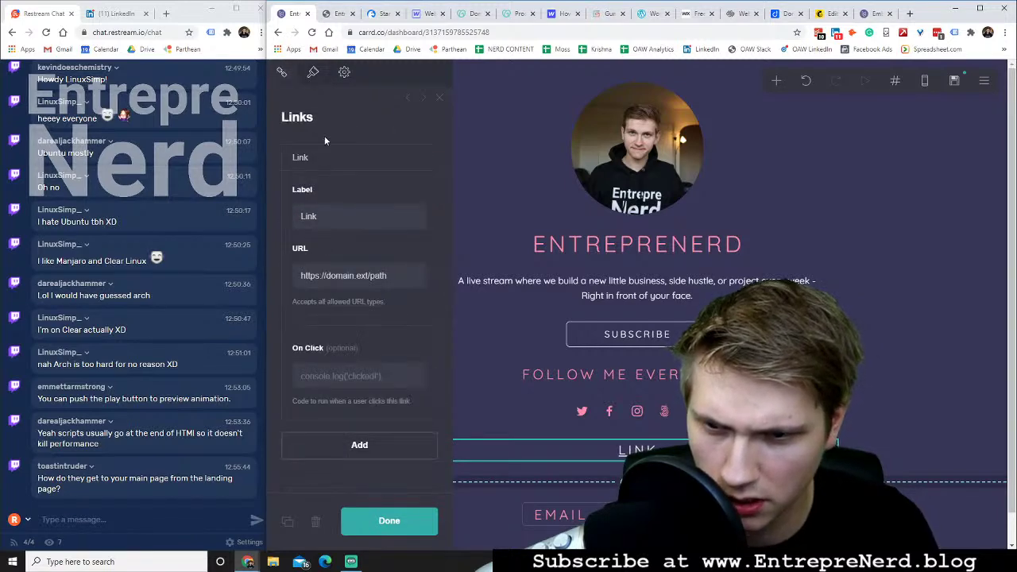
pyautogui.click(321, 157)
pyautogui.click(320, 158)
pyautogui.doubleClick(325, 216)
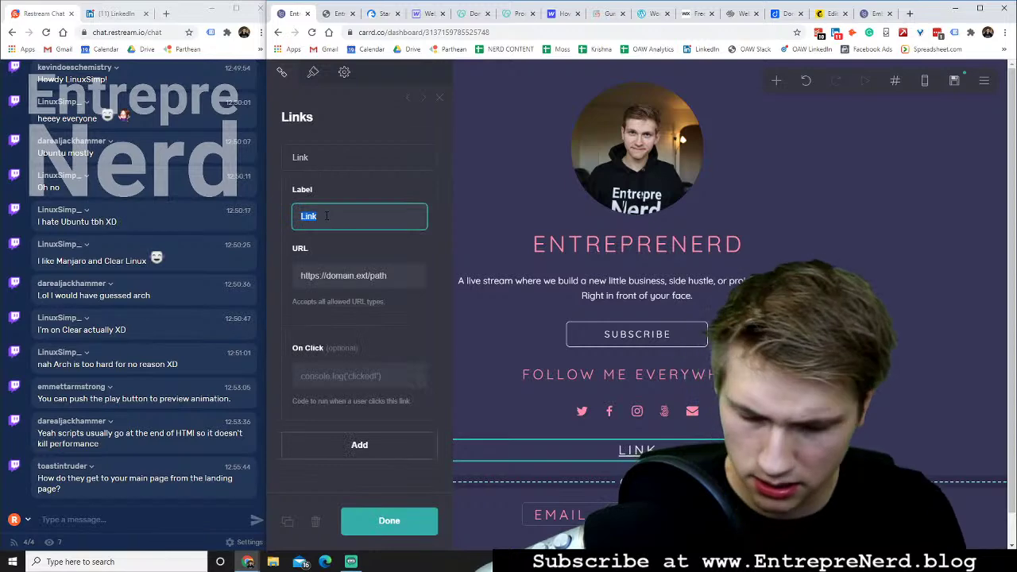
pyautogui.write('Check out my previ')
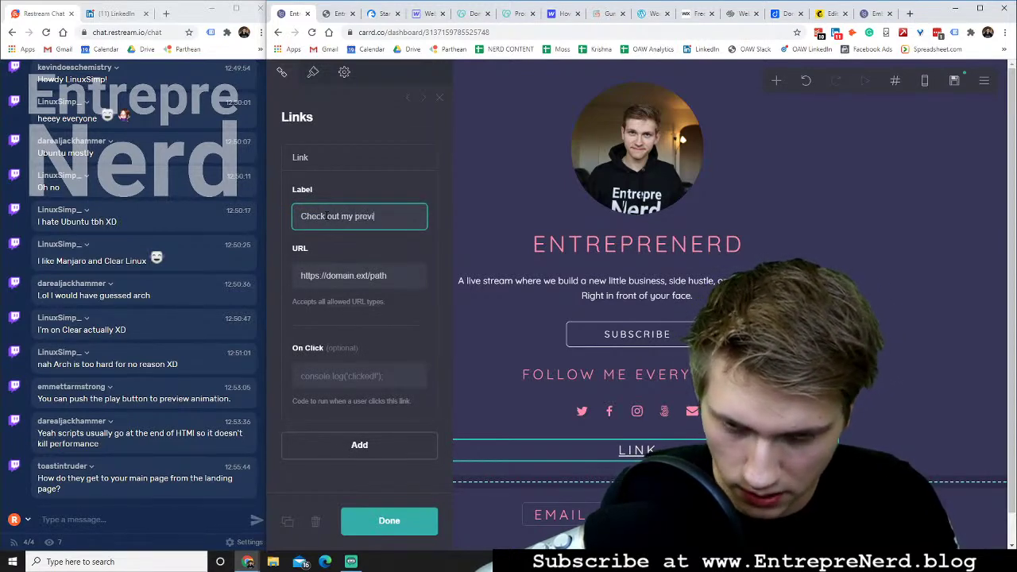
pyautogui.write('ous streams')
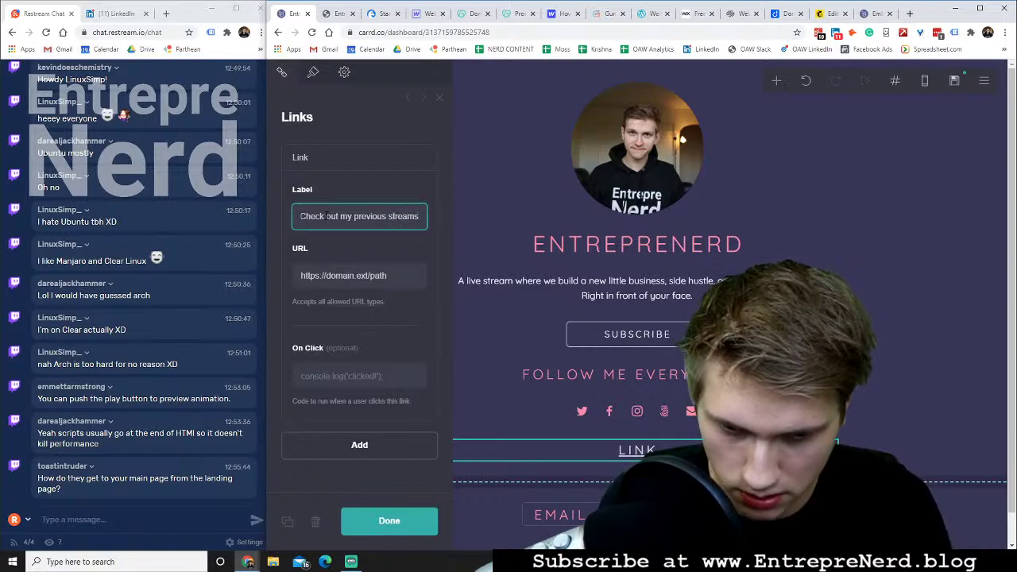
pyautogui.tripleClick(357, 274)
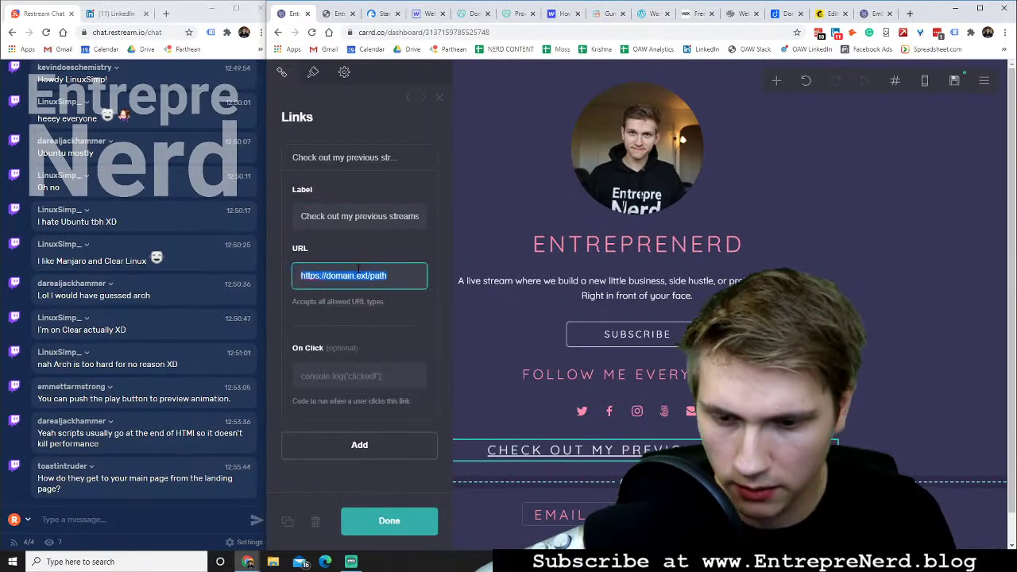
pyautogui.write('www')
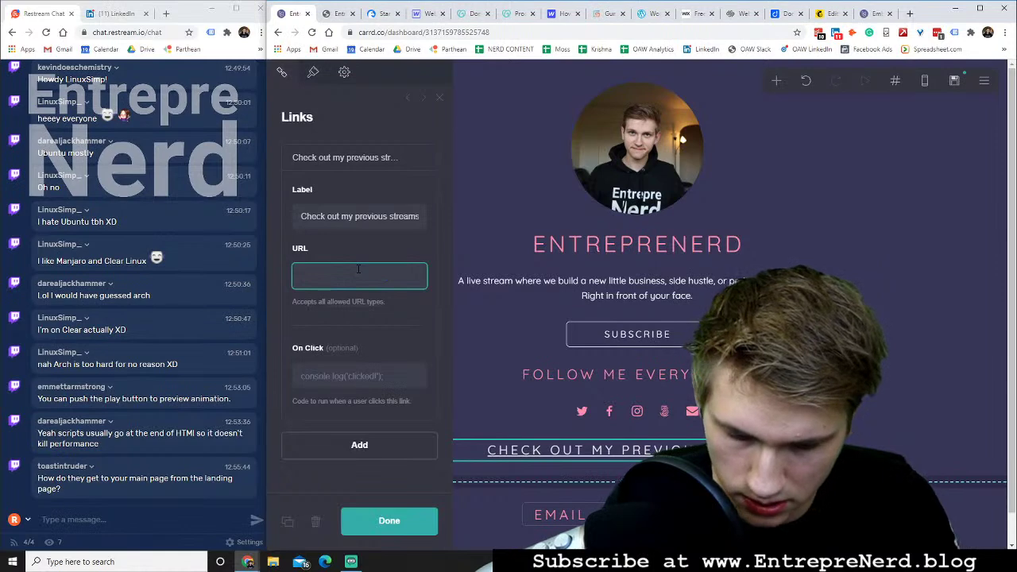
pyautogui.write('htyt')
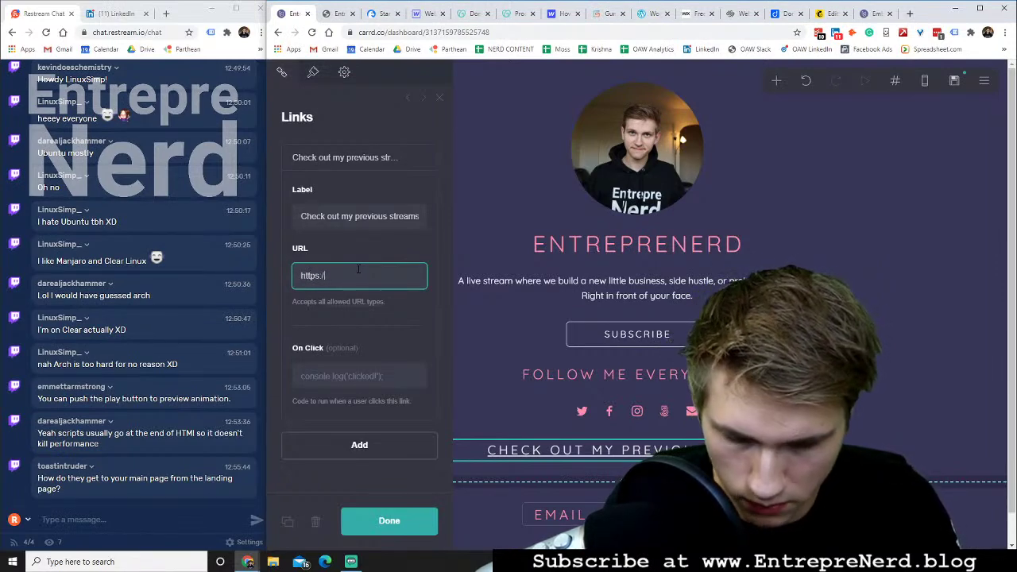
pyautogui.write('entreprenerd.')
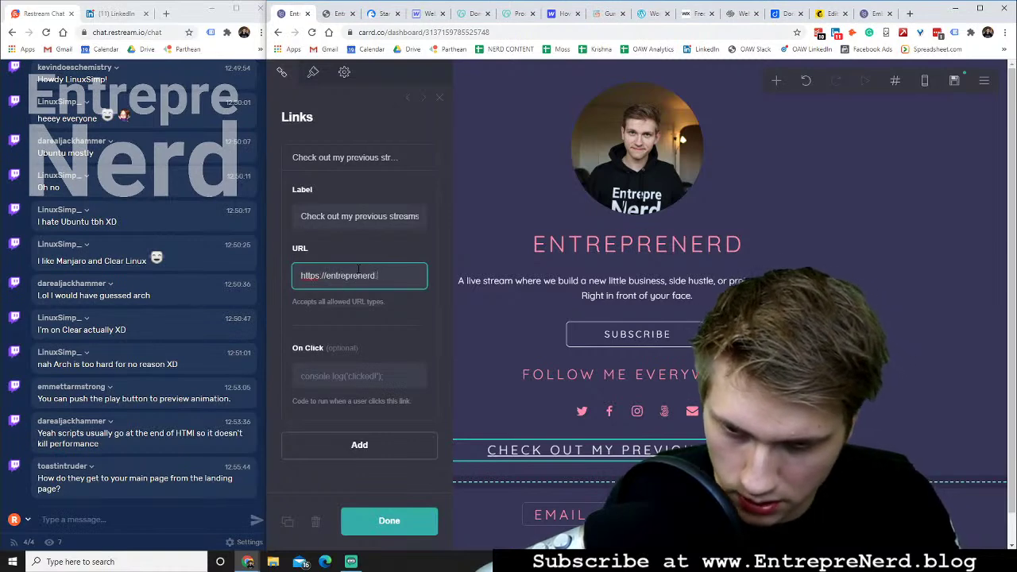
pyautogui.write('blog/st')
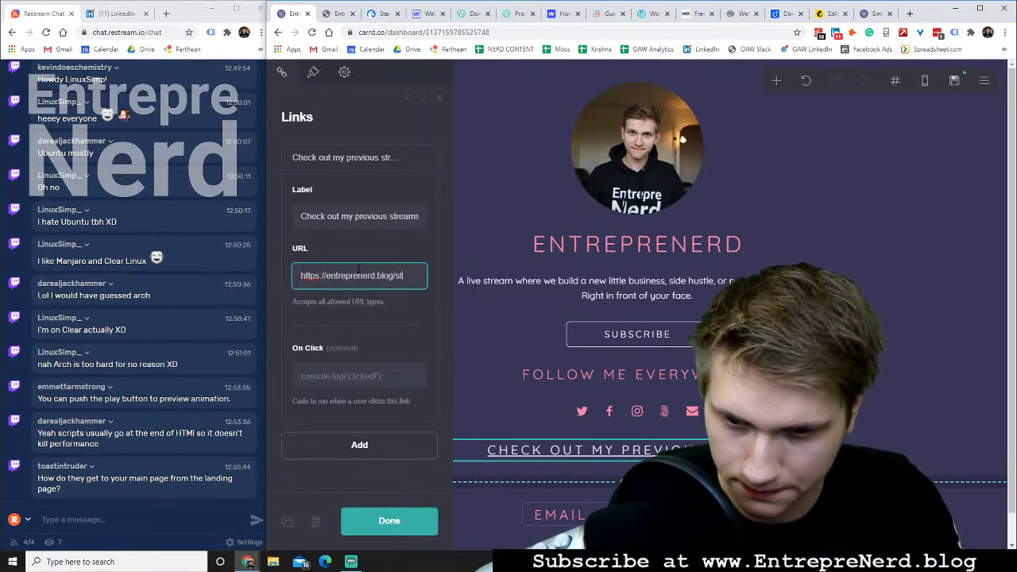
pyautogui.write('eareams')
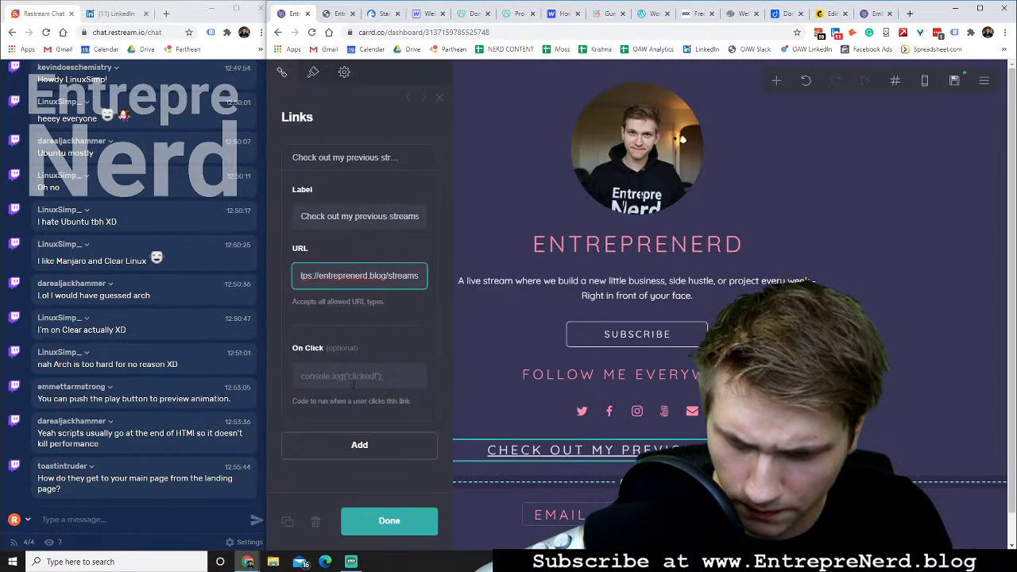
pyautogui.click(388, 520)
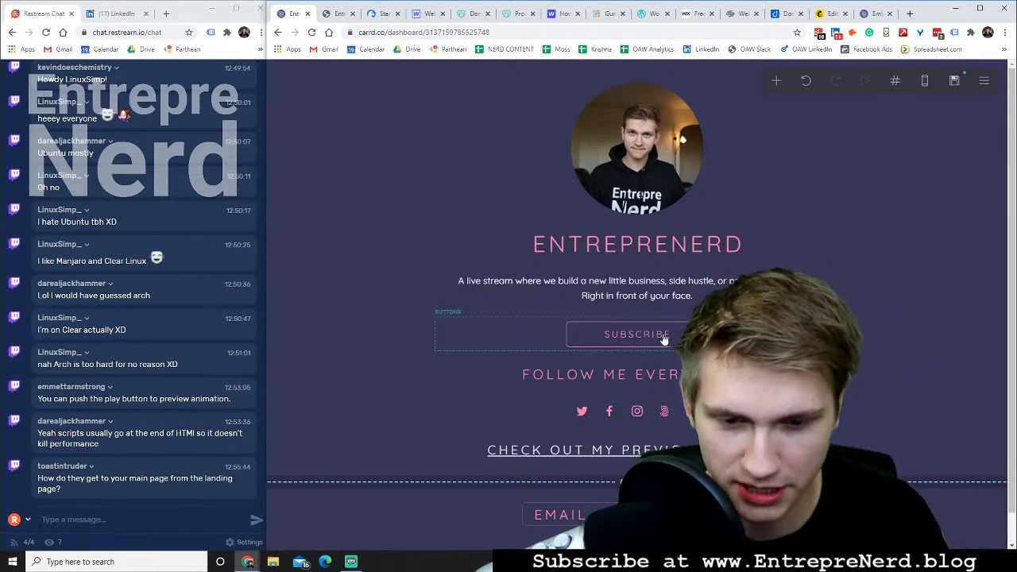
# Move the "Check out my previous streams" link above the "Follow me everywhere" heading
pyautogui.click(593, 378)
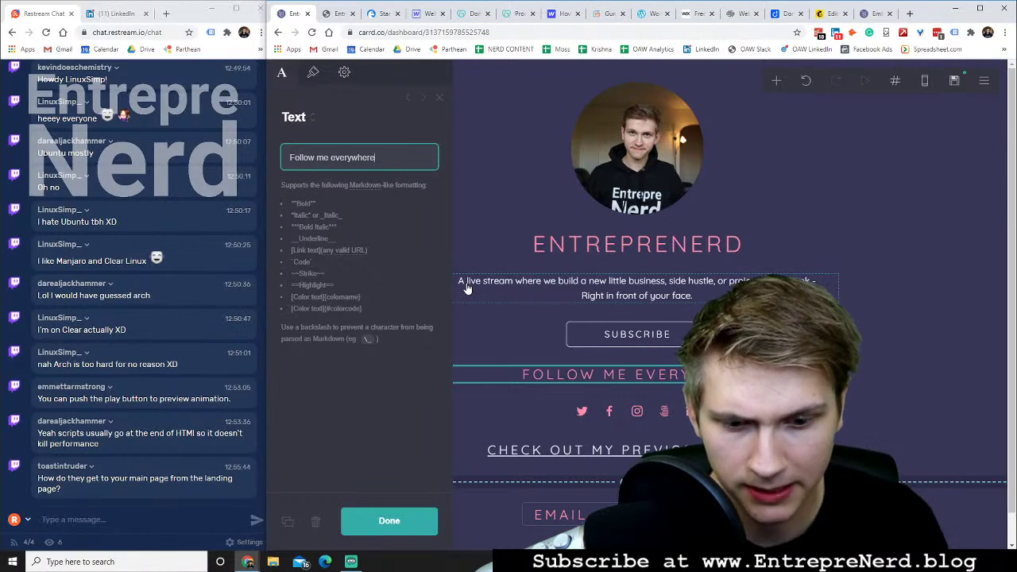
pyautogui.click(553, 447)
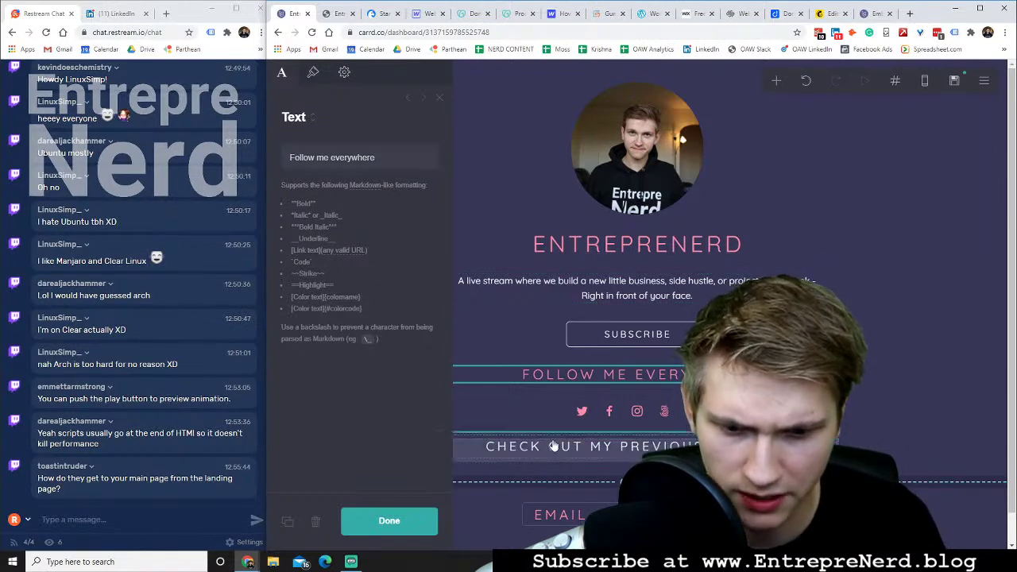
pyautogui.moveTo(554, 446); pyautogui.dragTo(554, 376)
pyautogui.click(935, 402)
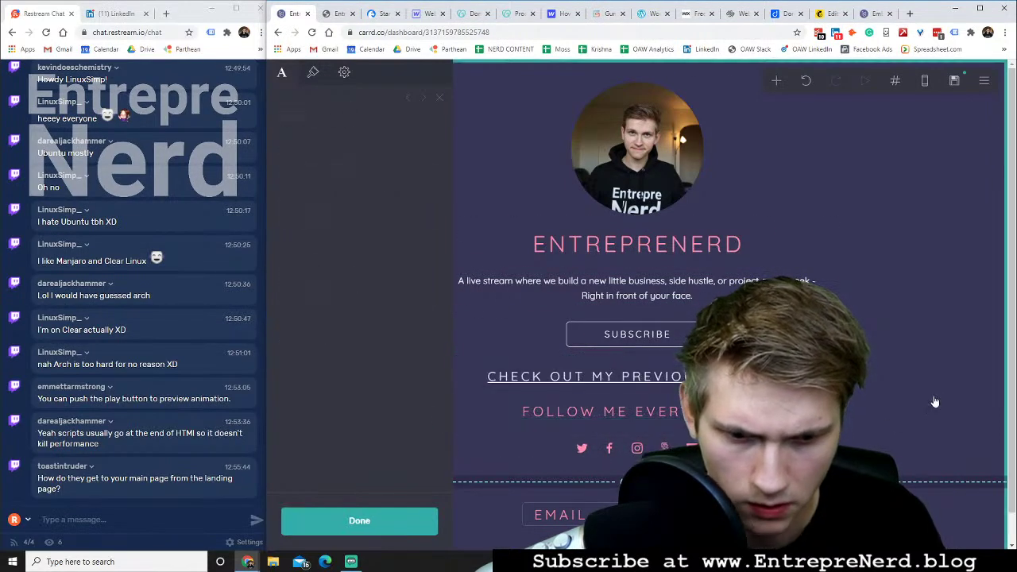
# Set the "Follow me everywhere" heading's size to 1.125 and its letter spacing to 0.175
pyautogui.click(642, 412)
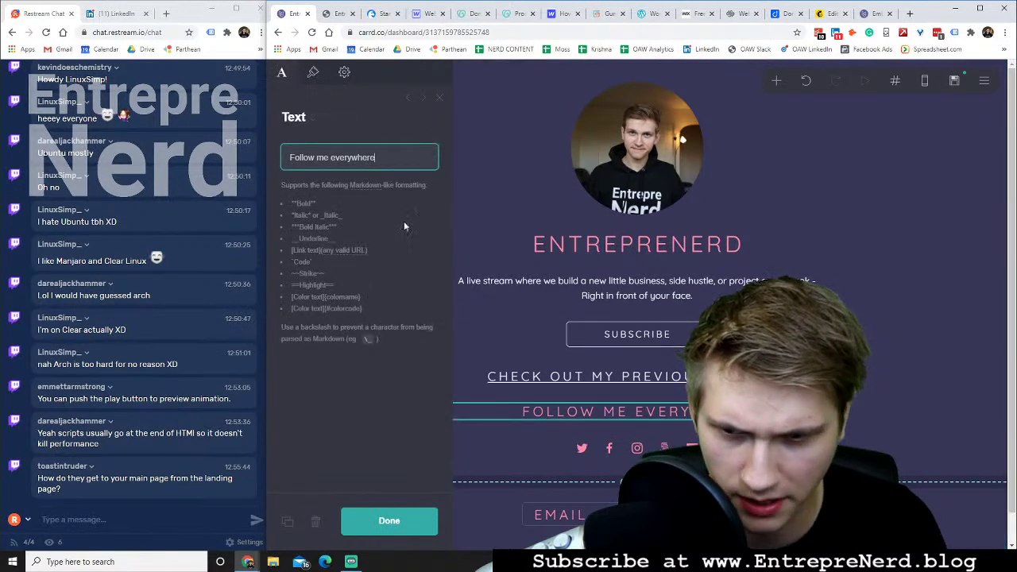
pyautogui.click(312, 73)
pyautogui.moveTo(316, 307); pyautogui.dragTo(304, 308)
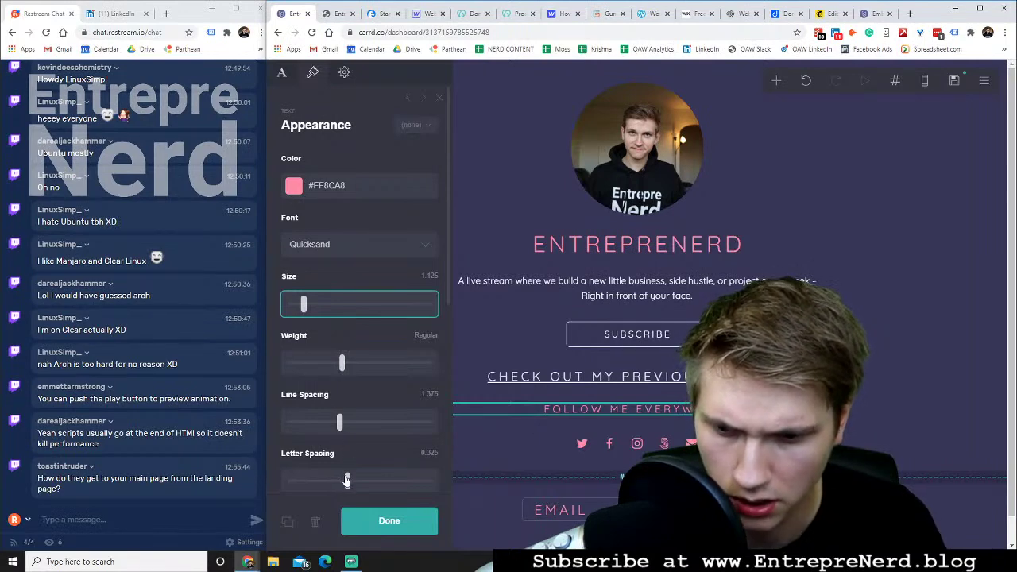
pyautogui.moveTo(347, 479); pyautogui.dragTo(338, 482)
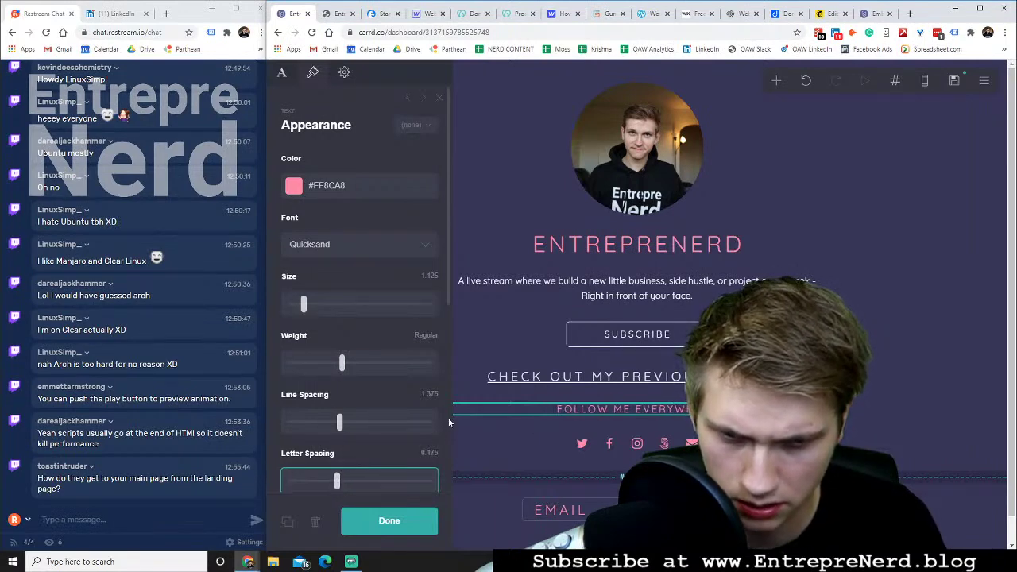
# Examine the remaining appearance settings of the "Follow me everywhere" heading, including weight, margins, alignment and drop shadow
pyautogui.scroll(-3, 375, 395)
pyautogui.moveTo(292, 332); pyautogui.dragTo(313, 83)
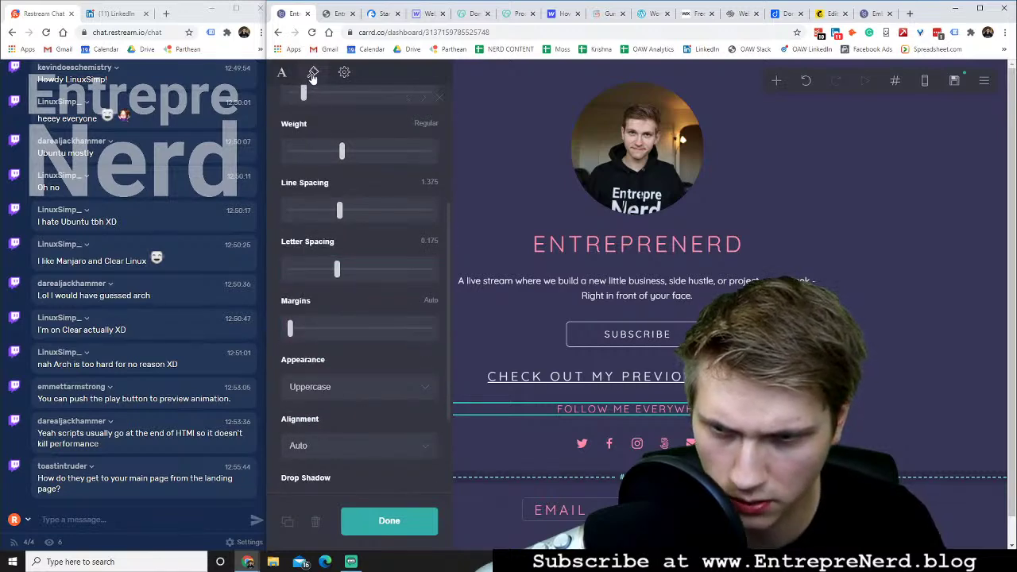
pyautogui.click(281, 72)
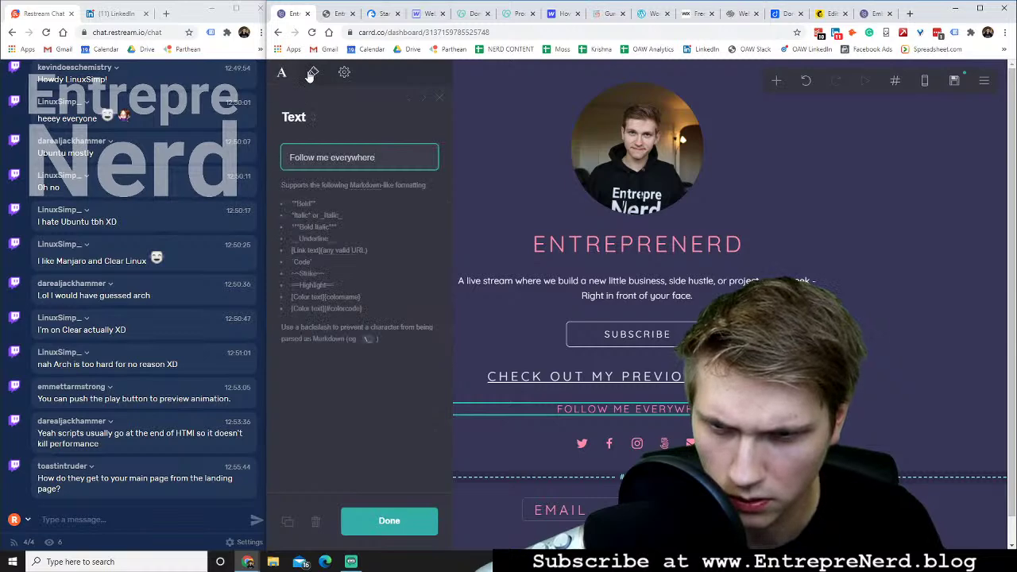
pyautogui.click(311, 73)
pyautogui.scroll(-2, 370, 247)
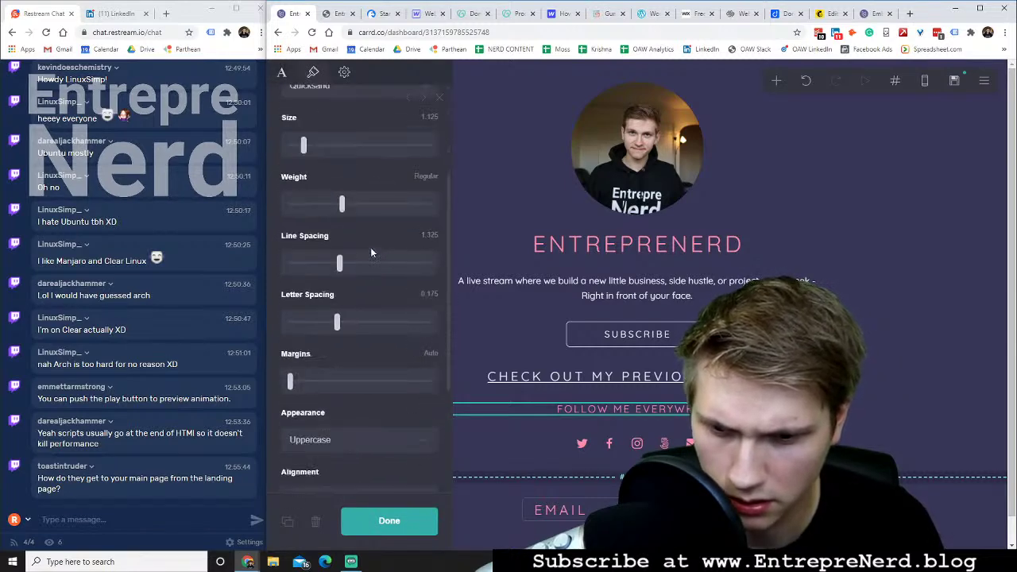
pyautogui.moveTo(337, 208)
pyautogui.mouseDown()
pyautogui.moveTo(324, 208)
pyautogui.moveTo(342, 208)
pyautogui.mouseUp()
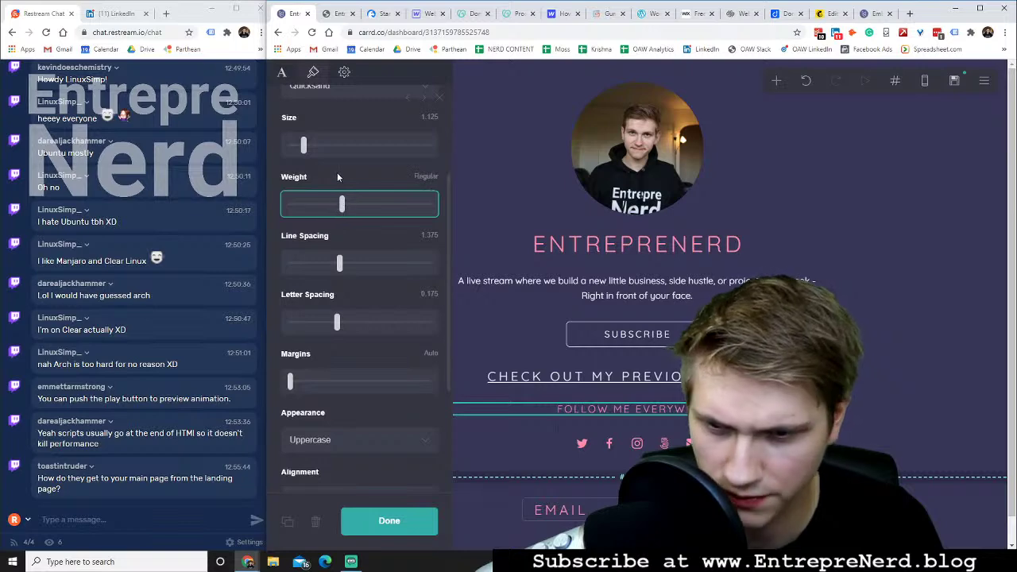
pyautogui.scroll(2, 330, 189)
pyautogui.scroll(-4, 332, 197)
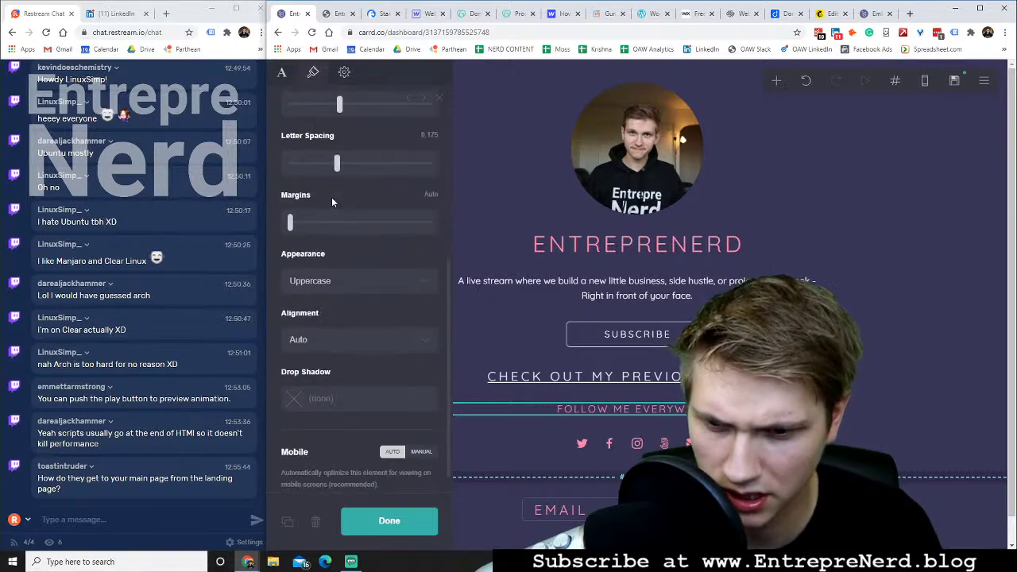
pyautogui.scroll(-1, 332, 214)
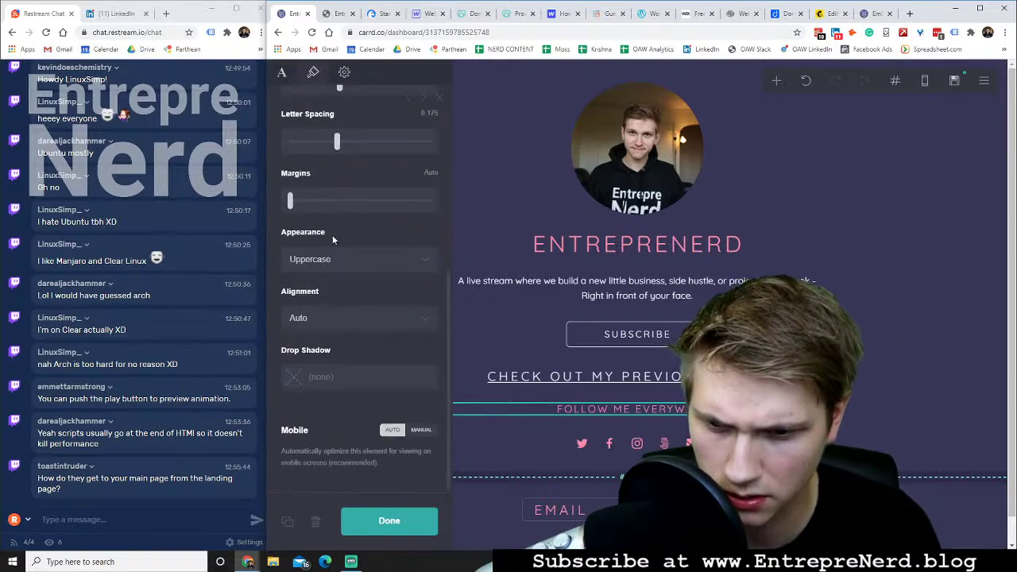
# Set the spacing of the social icons to 1.25
pyautogui.click(617, 443)
pyautogui.click(313, 72)
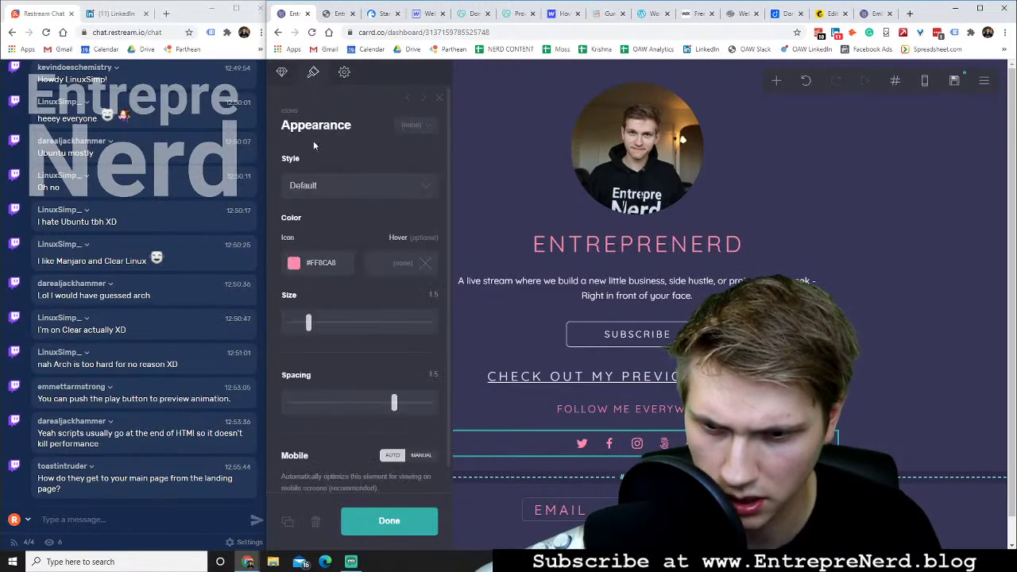
pyautogui.moveTo(393, 405); pyautogui.dragTo(376, 403)
pyautogui.scroll(-1, 338, 388)
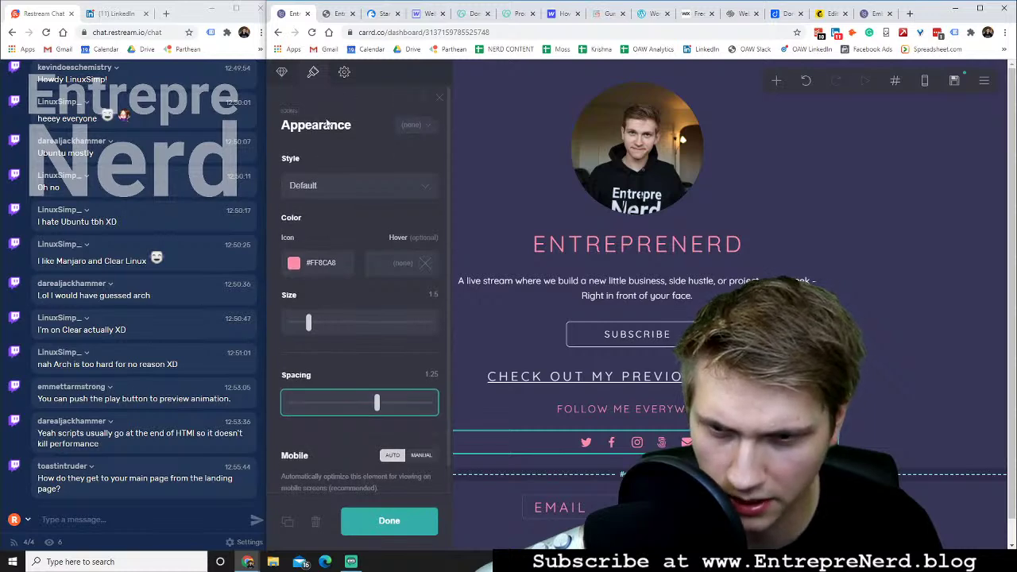
# Examine the social icons' element, styles and events settings
pyautogui.click(371, 49)
pyautogui.click(734, 110)
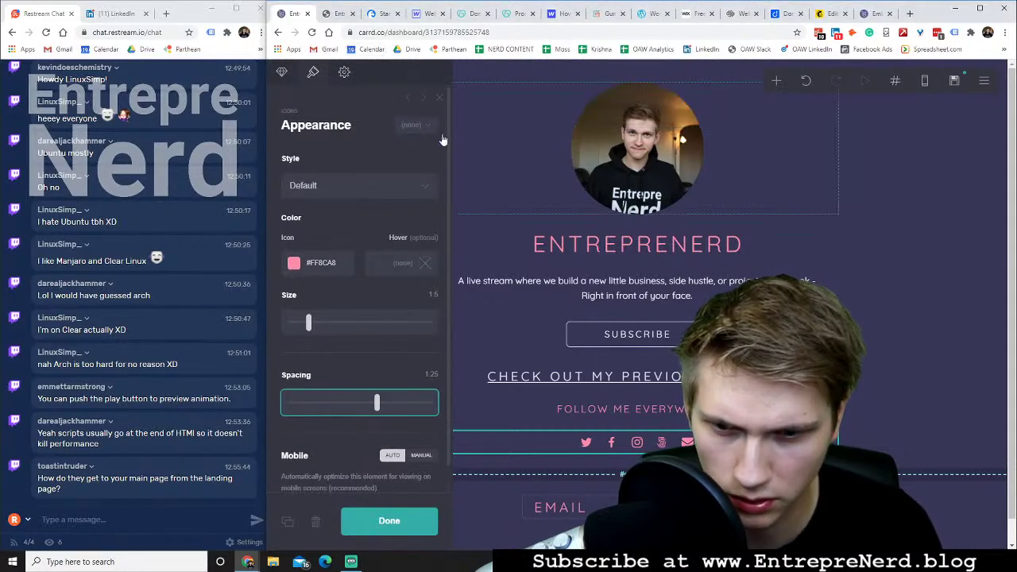
pyautogui.click(288, 188)
pyautogui.click(316, 127)
pyautogui.click(344, 72)
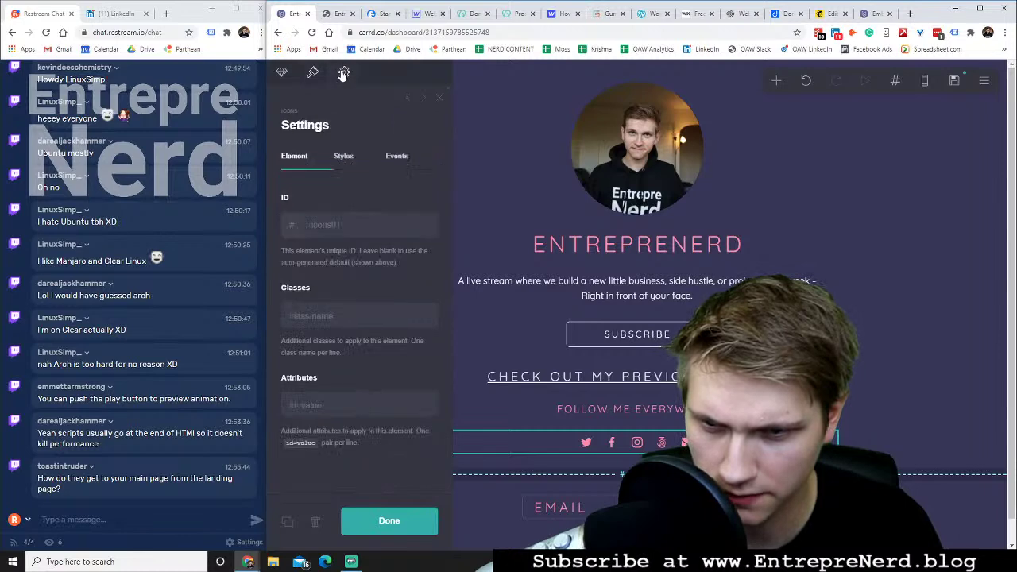
pyautogui.click(343, 155)
pyautogui.click(396, 156)
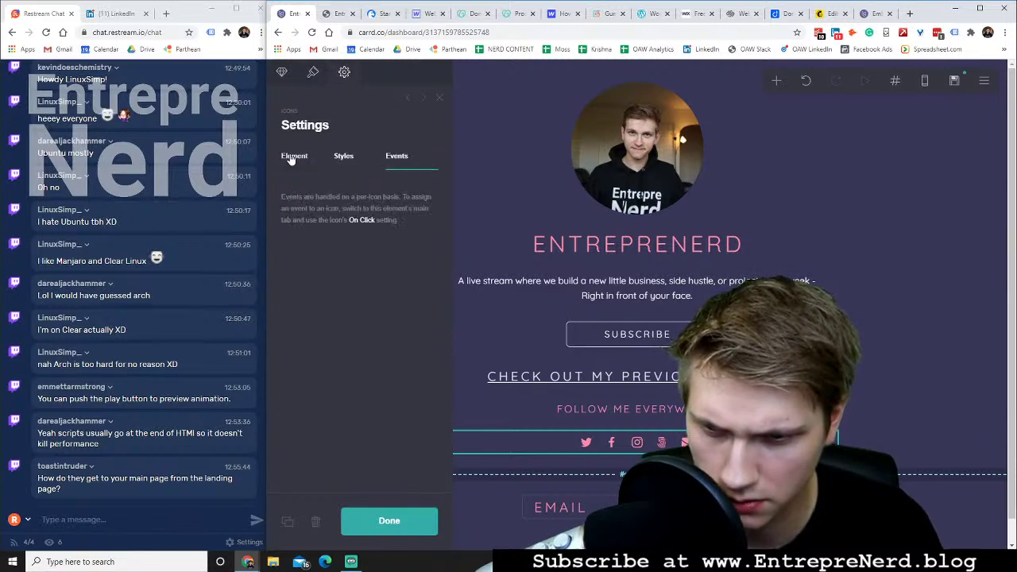
pyautogui.click(294, 156)
# Remove the 500px, Email and Facebook icons from the social icons
pyautogui.click(281, 72)
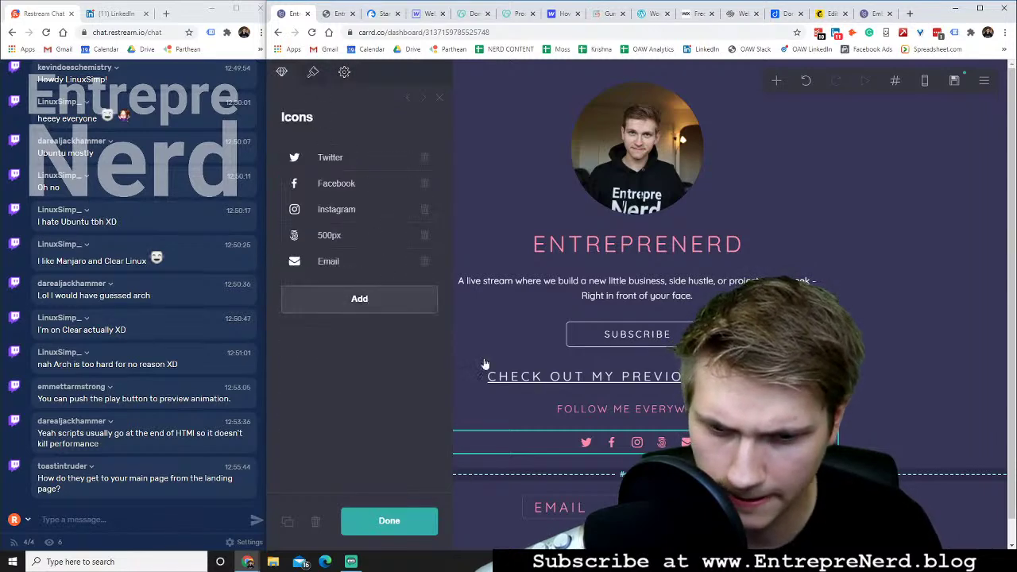
pyautogui.click(424, 235)
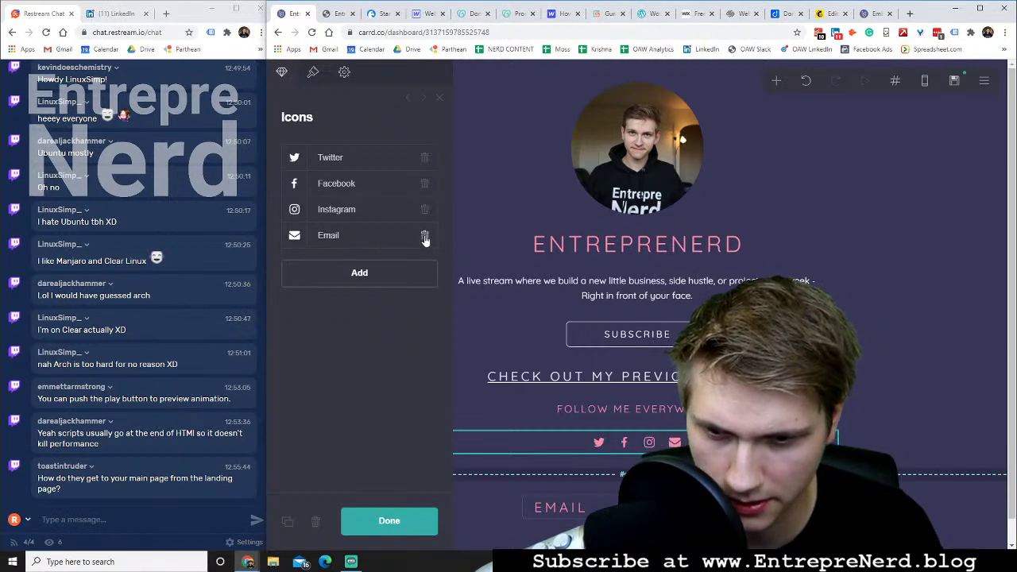
pyautogui.click(424, 235)
pyautogui.click(425, 183)
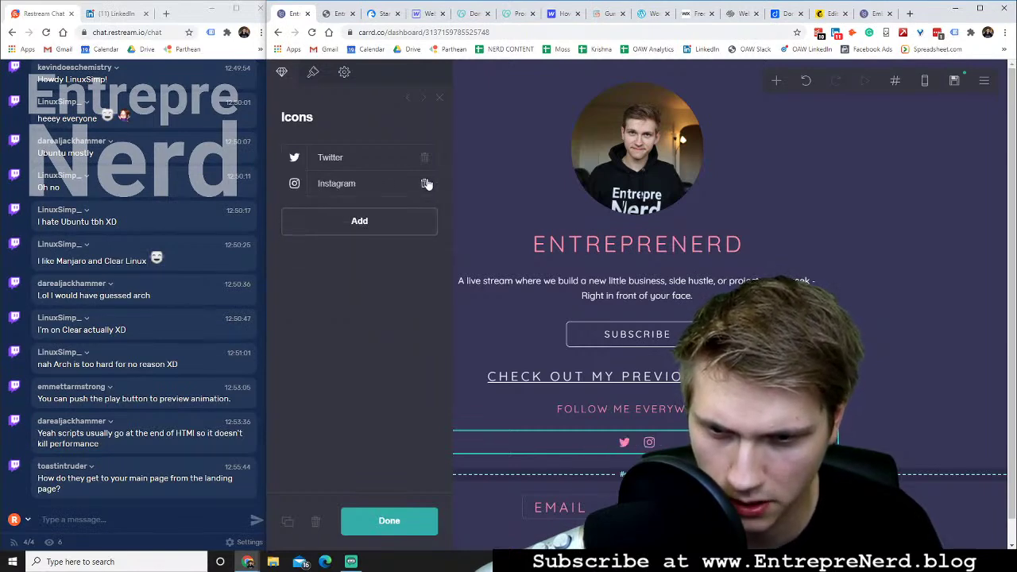
# Add a new icon to the social icons and set its type to LinkedIn
pyautogui.click(363, 221)
pyautogui.click(336, 267)
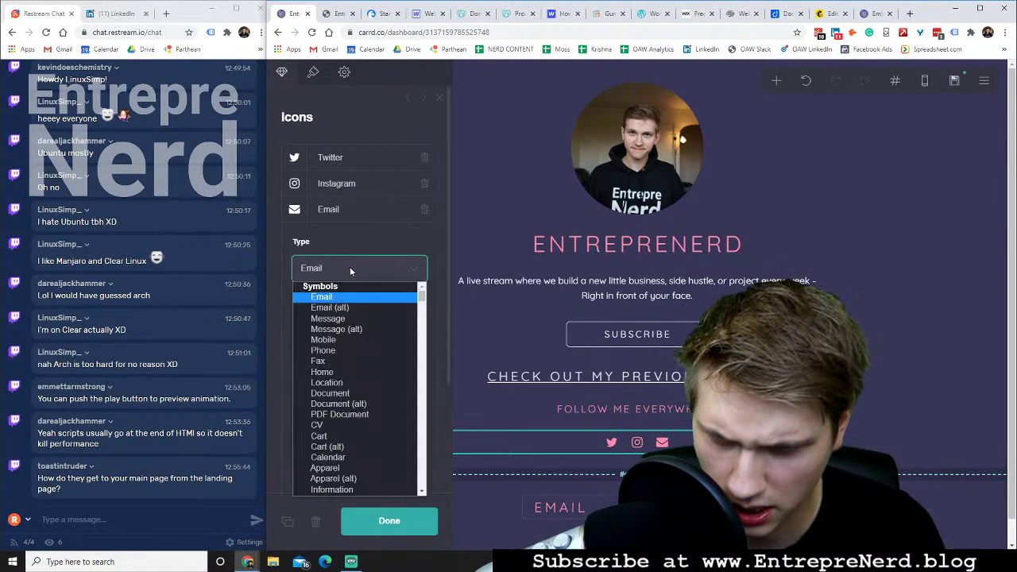
pyautogui.scroll(-8, 347, 328)
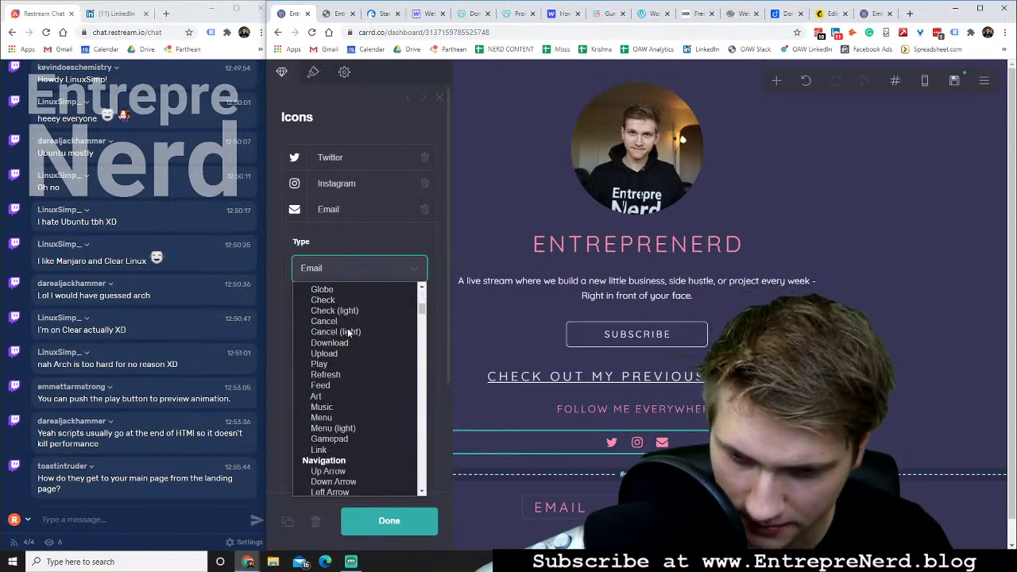
pyautogui.moveTo(419, 316); pyautogui.dragTo(420, 336)
pyautogui.moveTo(418, 347); pyautogui.dragTo(414, 405)
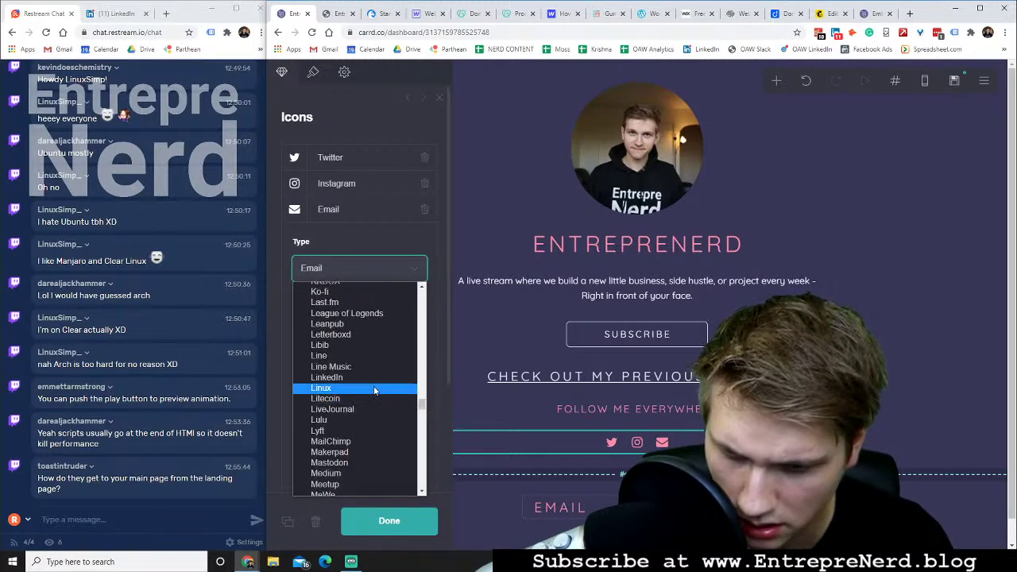
pyautogui.click(354, 387)
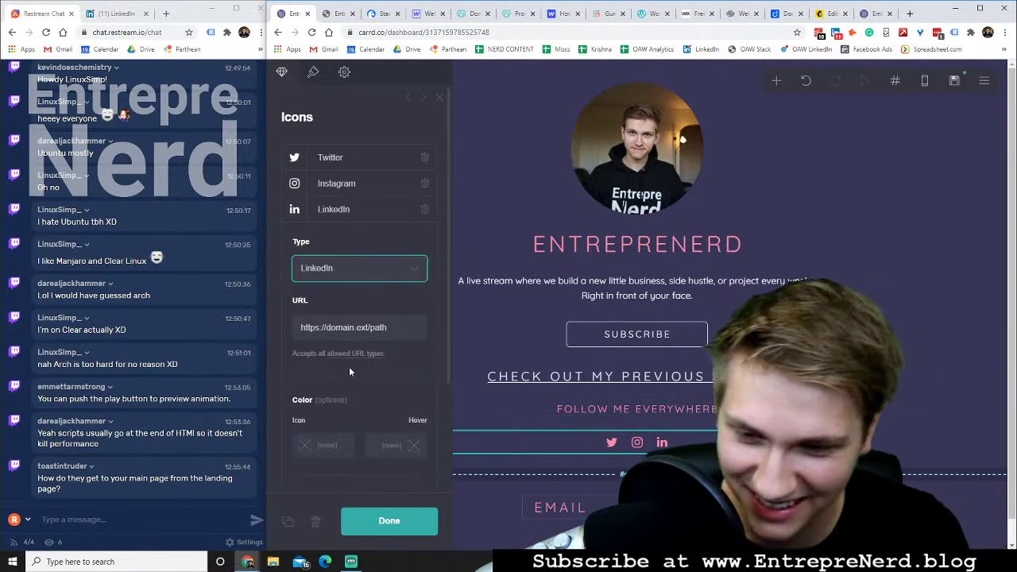
# Copy the LinkedIn profile's address from a new browser tab, set it as the LinkedIn icon's URL and finish editing the icons
pyautogui.click(347, 329)
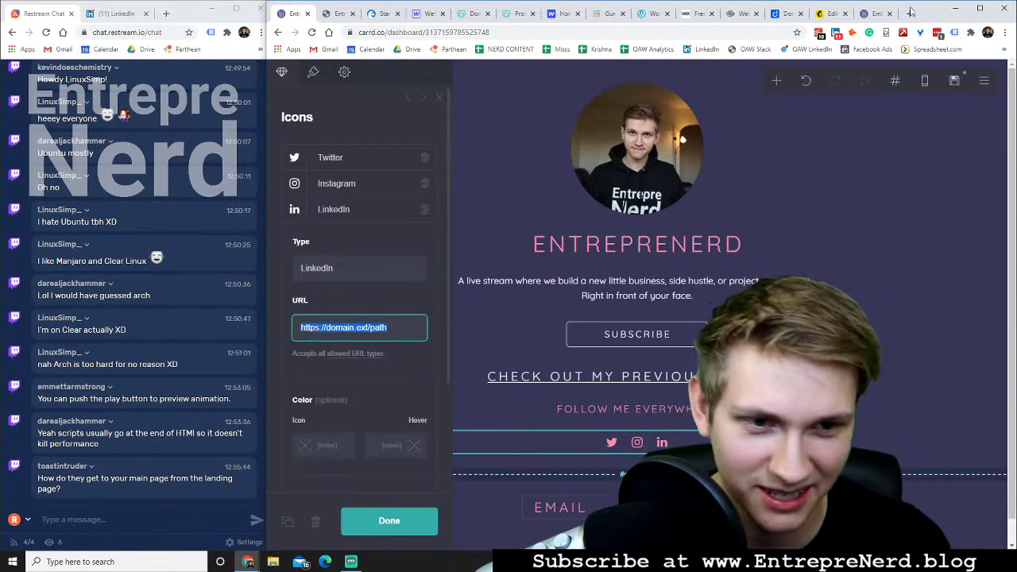
pyautogui.hotkey('ctrl', 't')
pyautogui.click(699, 49)
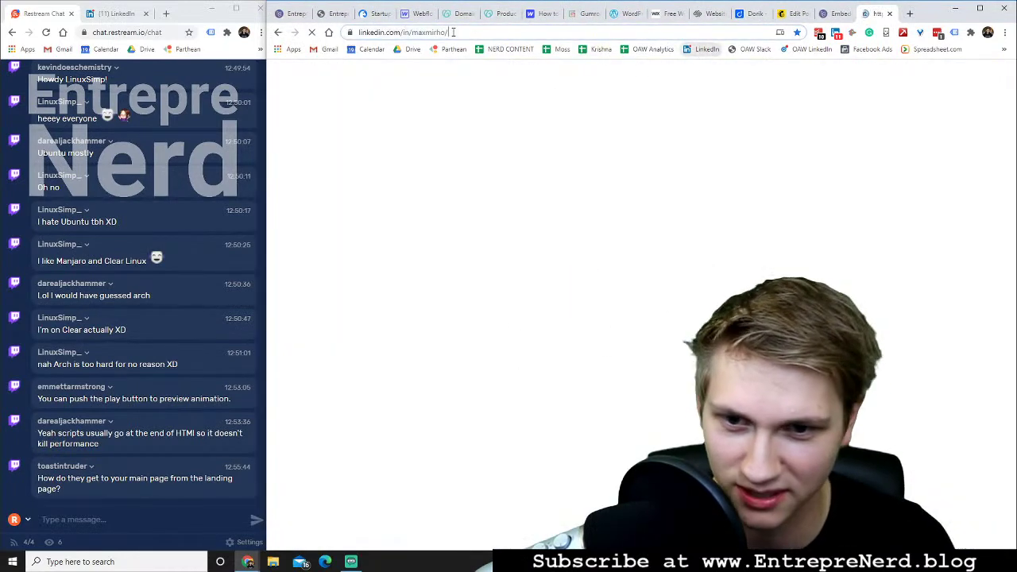
pyautogui.click(453, 32)
pyautogui.hotkey('ctrl', 'c')
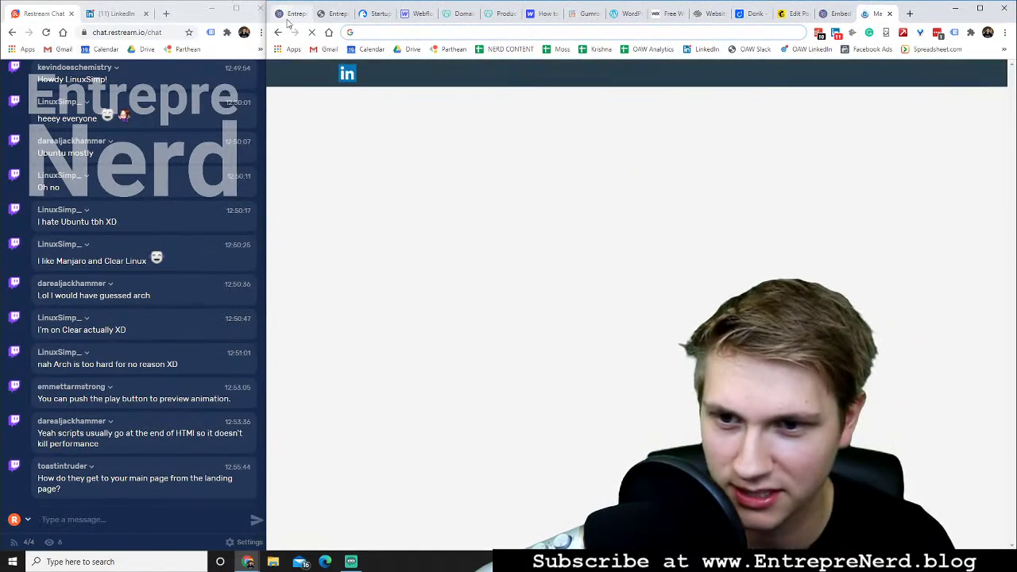
pyautogui.click(291, 14)
pyautogui.hotkey('ctrl', 'v')
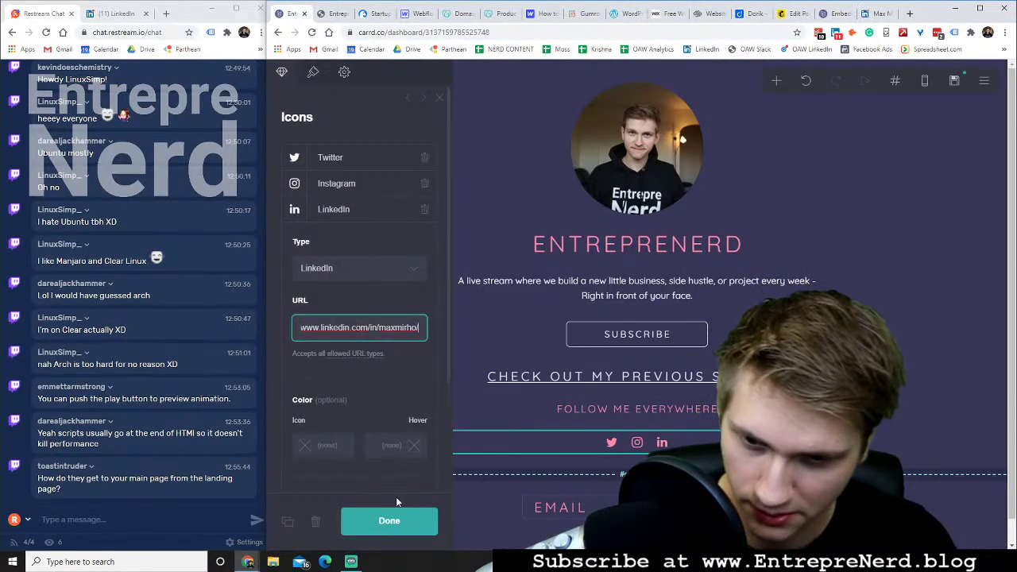
pyautogui.click(389, 521)
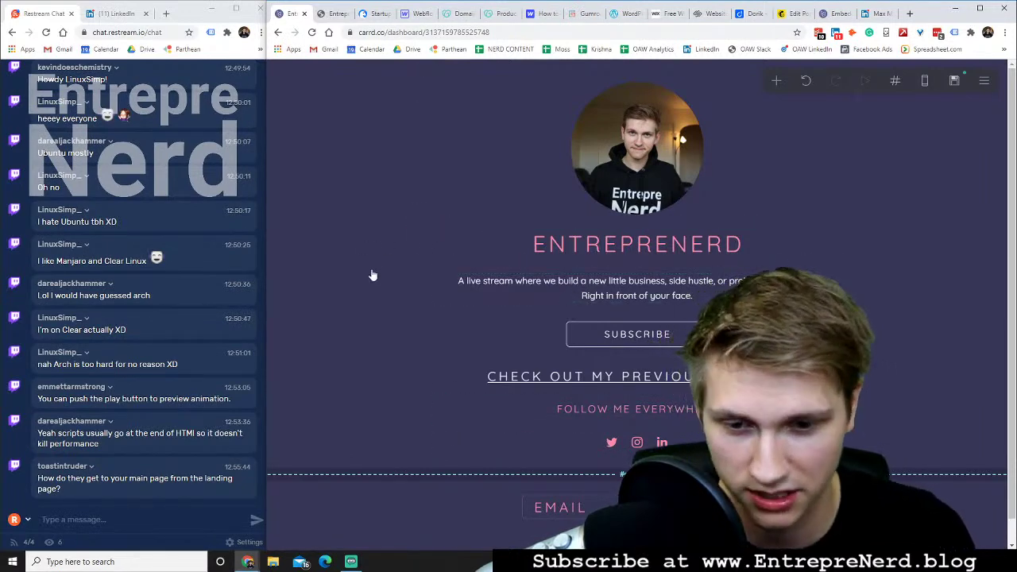
pyautogui.click(510, 282)
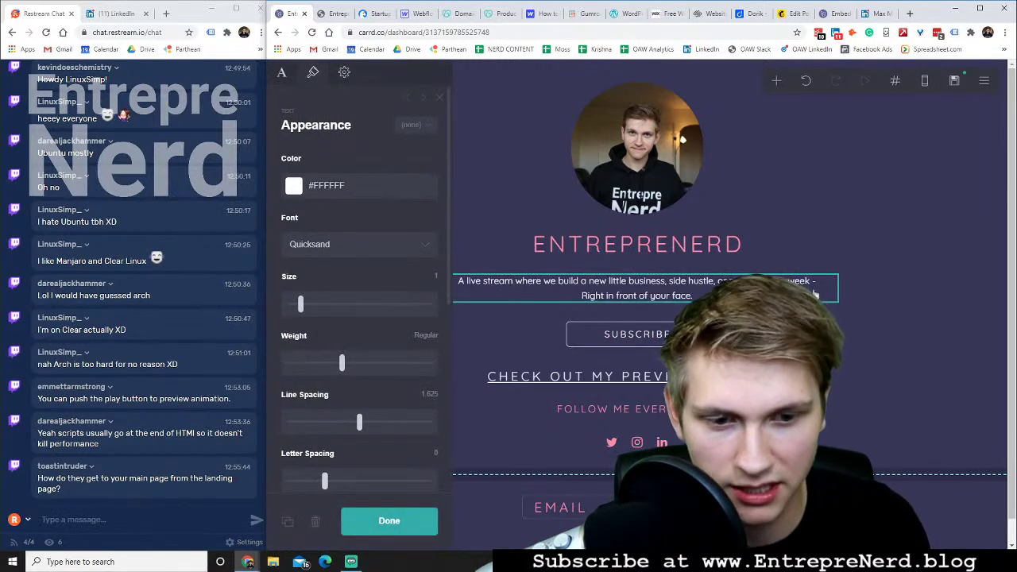
pyautogui.click(897, 299)
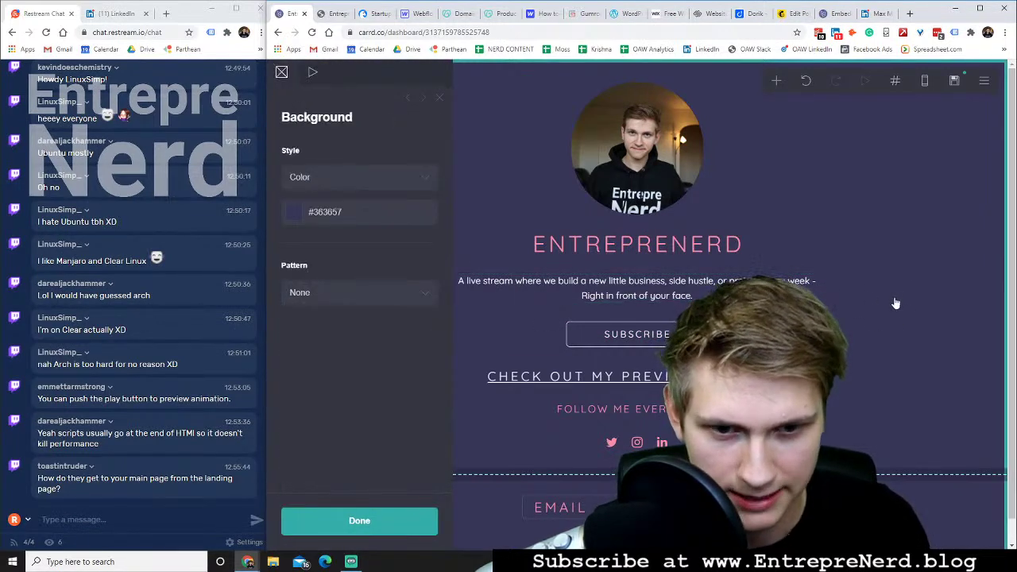
pyautogui.scroll(-1, 884, 298)
pyautogui.scroll(1, 884, 298)
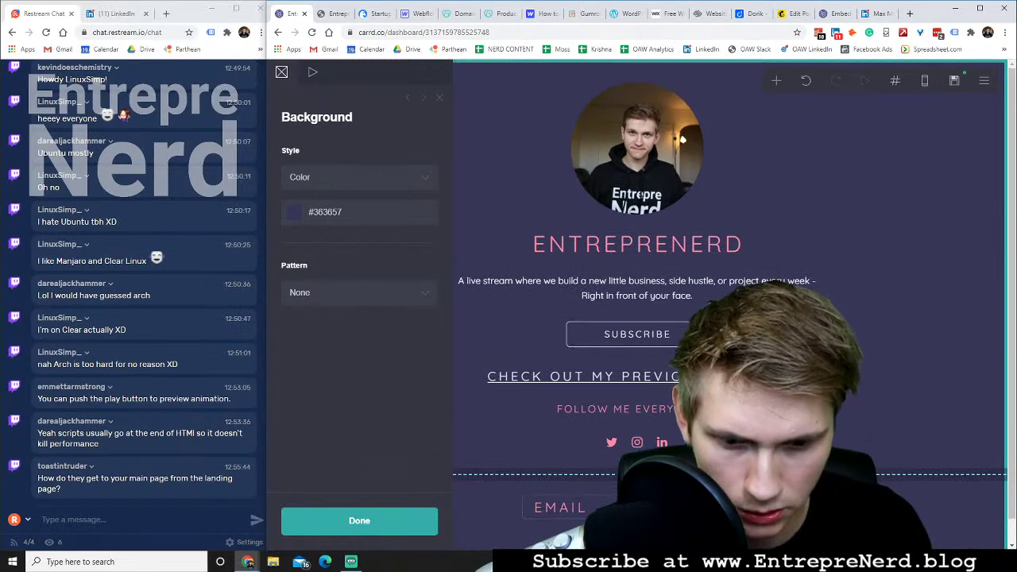
# Publish the updated site to enerd.carrd.co and dismiss the confirmation
pyautogui.click(954, 80)
pyautogui.click(355, 517)
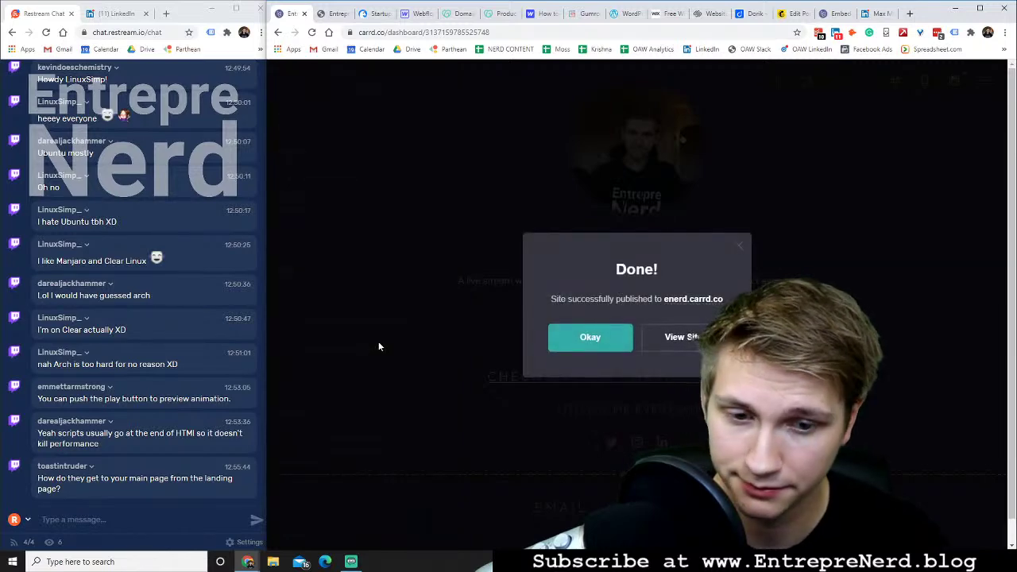
pyautogui.click(590, 337)
# Load the live enerd.carrd.co page without the subscribe anchor in its address, and close its tab
pyautogui.click(333, 14)
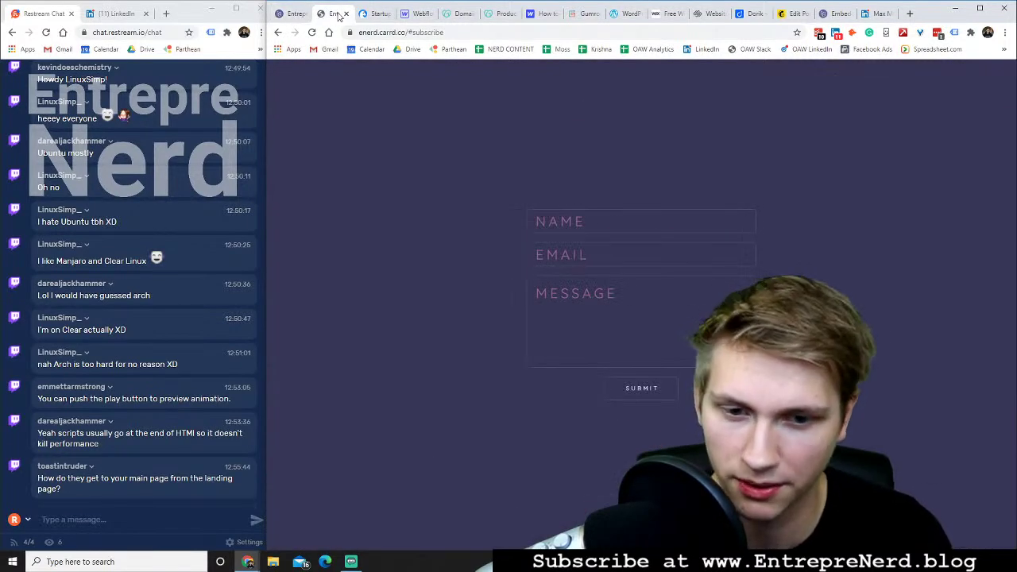
pyautogui.moveTo(477, 32); pyautogui.dragTo(442, 32)
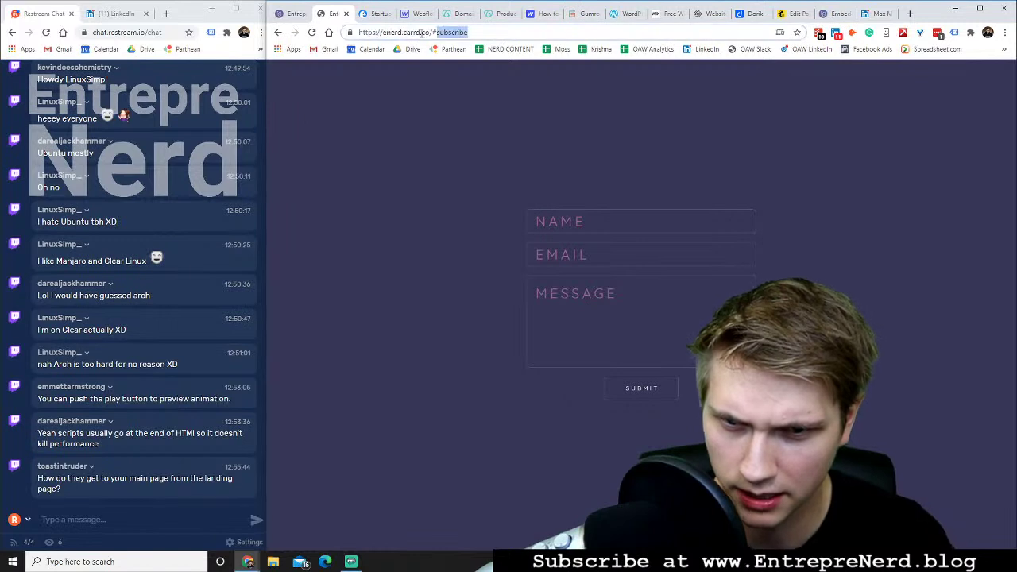
pyautogui.press('BackSpace')
pyautogui.press('Return')
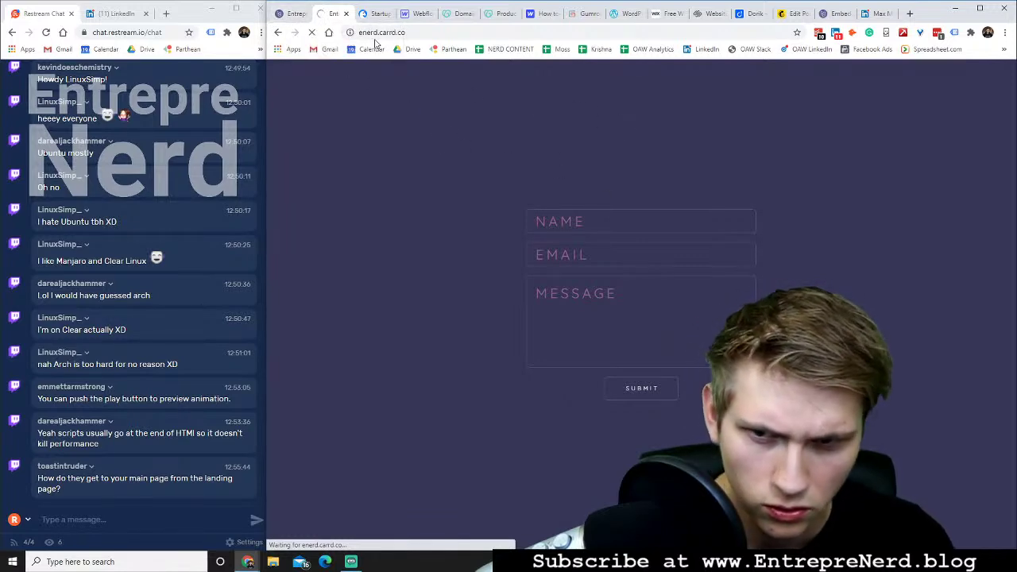
pyautogui.click(346, 14)
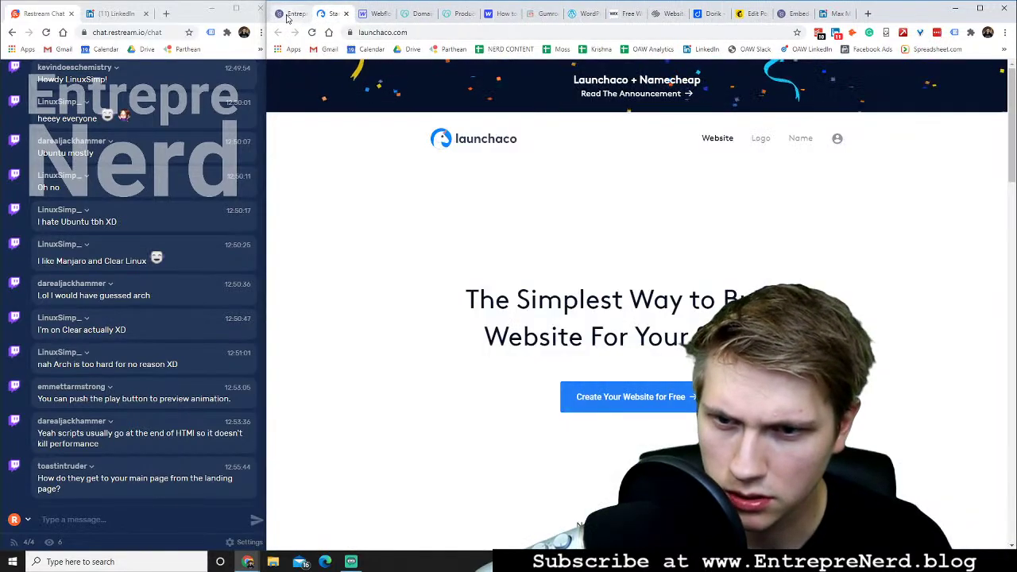
# Publish the site changes to enerd.carrd.co again, open the live page and dismiss the publishing confirmation
pyautogui.click(289, 14)
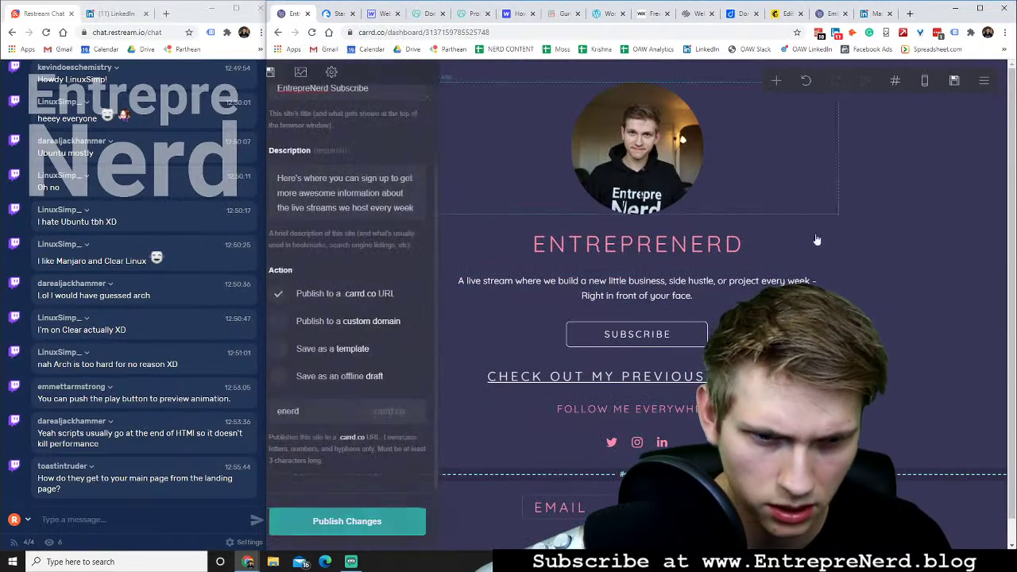
pyautogui.click(374, 521)
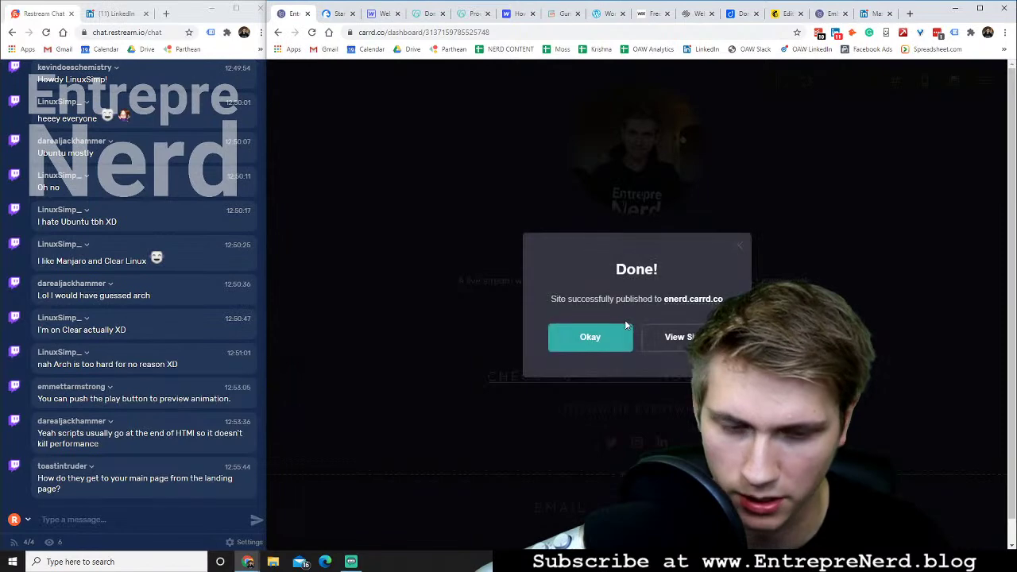
pyautogui.click(672, 340)
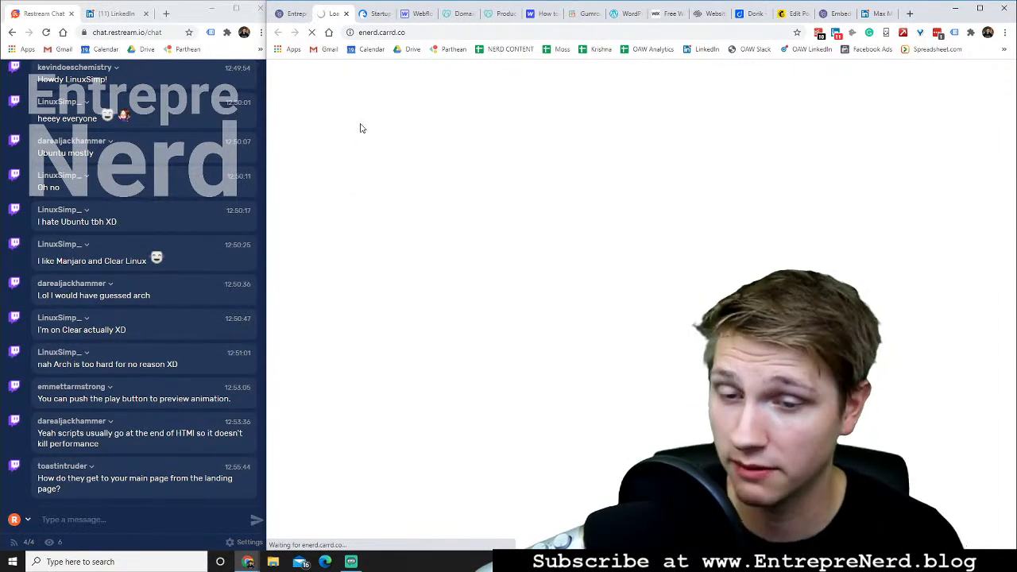
pyautogui.click(291, 13)
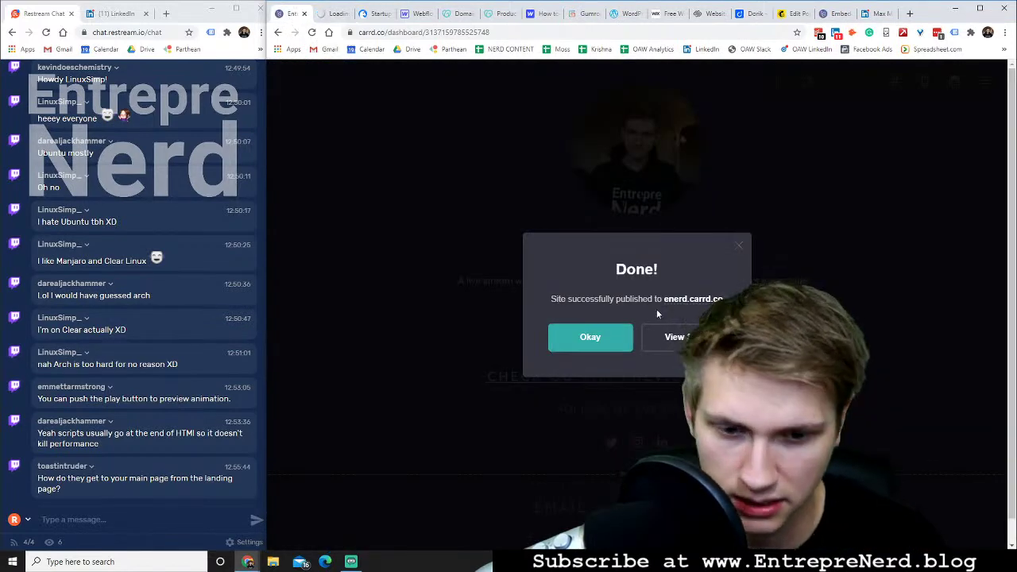
pyautogui.click(569, 338)
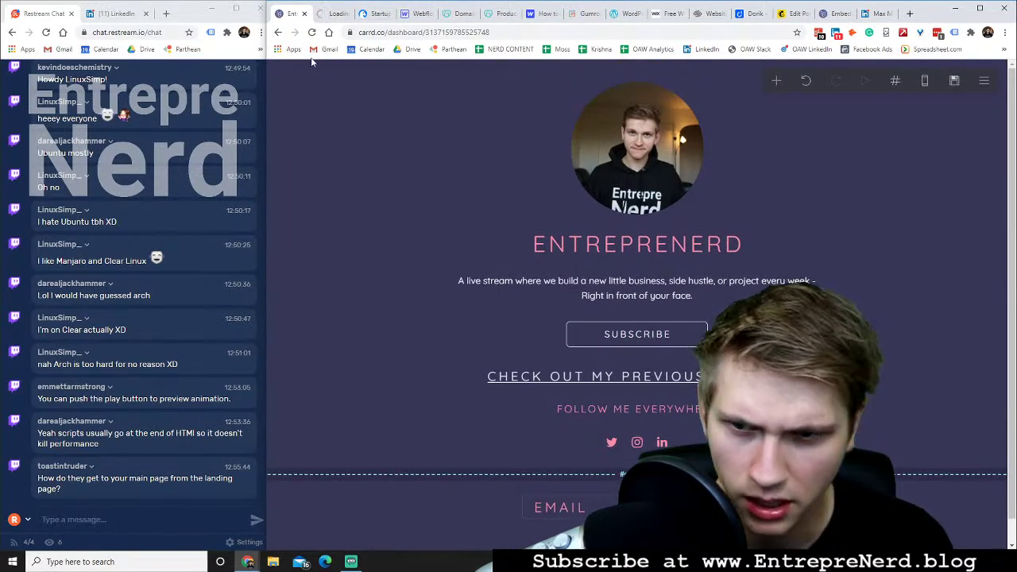
pyautogui.click(329, 14)
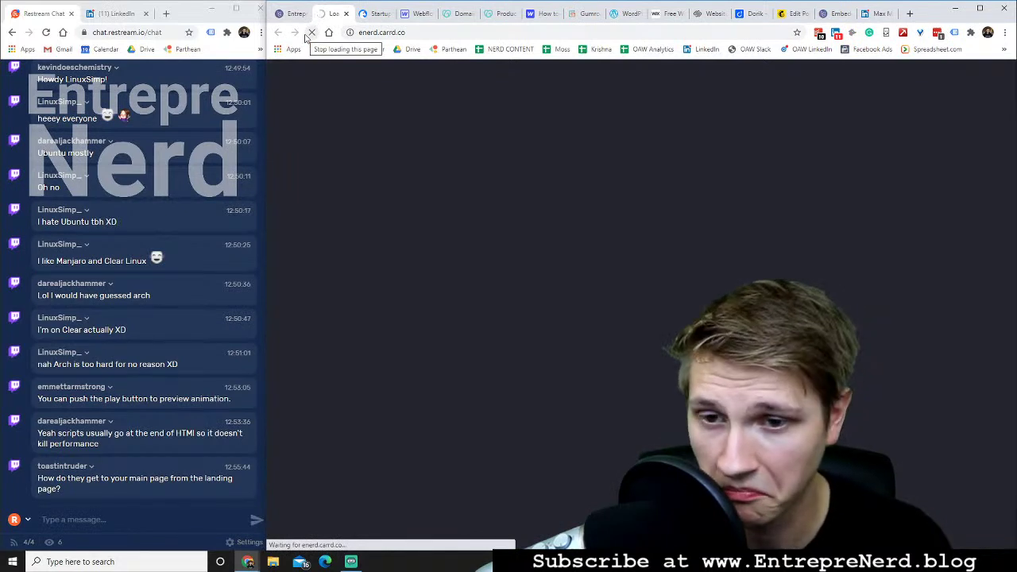
pyautogui.click(293, 13)
pyautogui.click(519, 98)
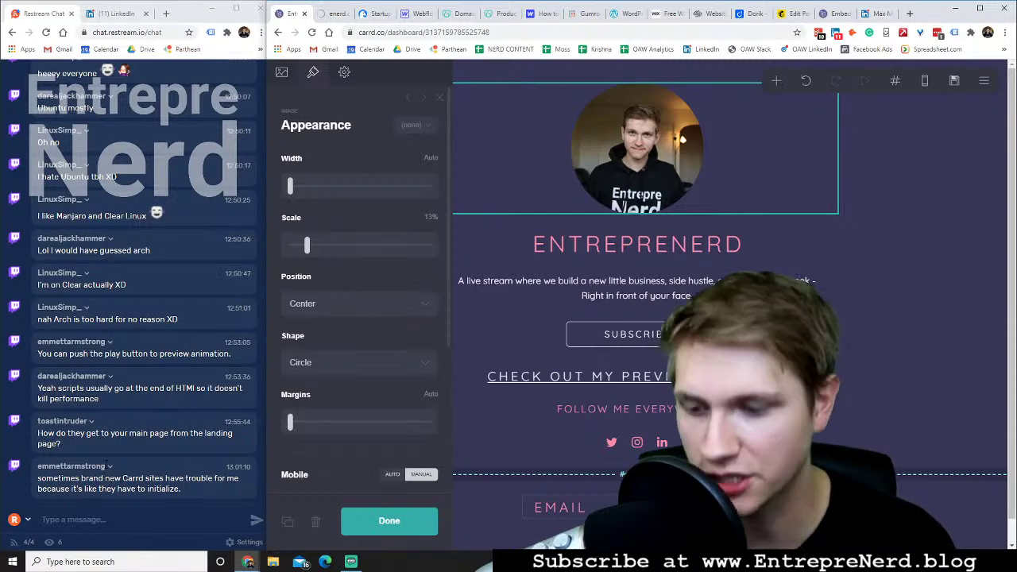
pyautogui.click(901, 246)
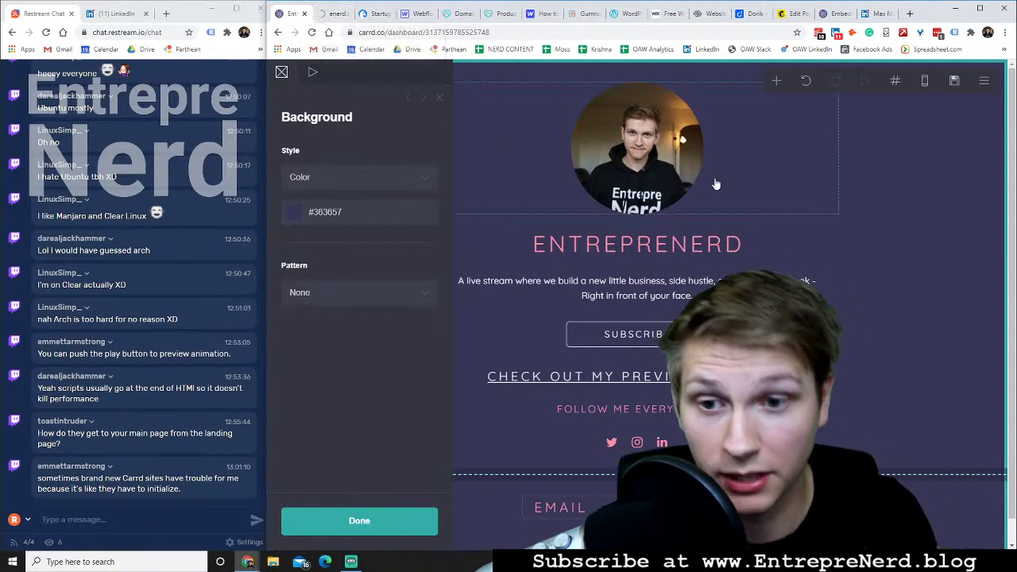
pyautogui.click(880, 168)
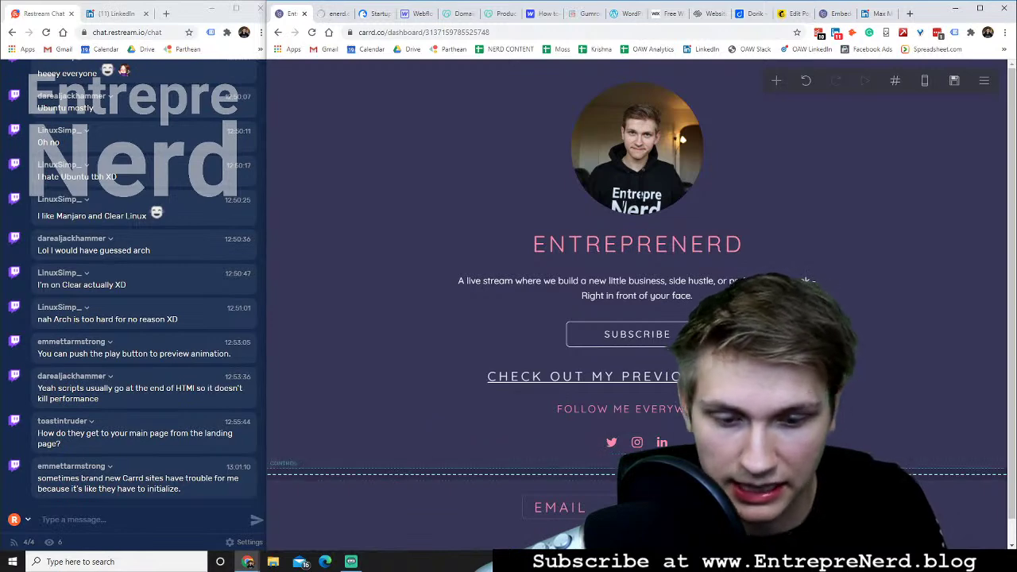
# Review the email signup form's button, MailChimp, double opt-in, completion message and reCAPTCHA settings, and close the form
pyautogui.scroll(-1, 641, 304)
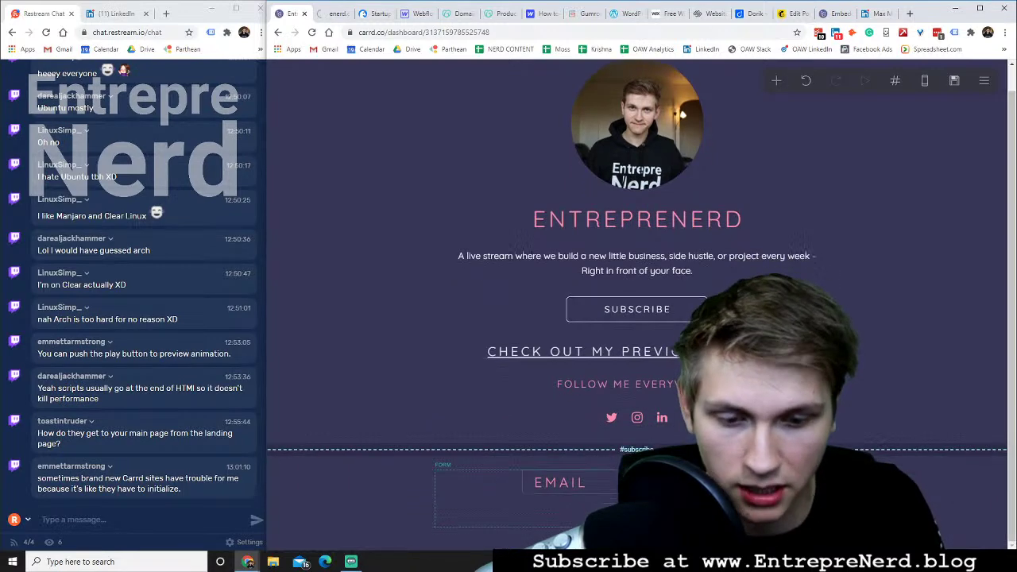
pyautogui.click(587, 479)
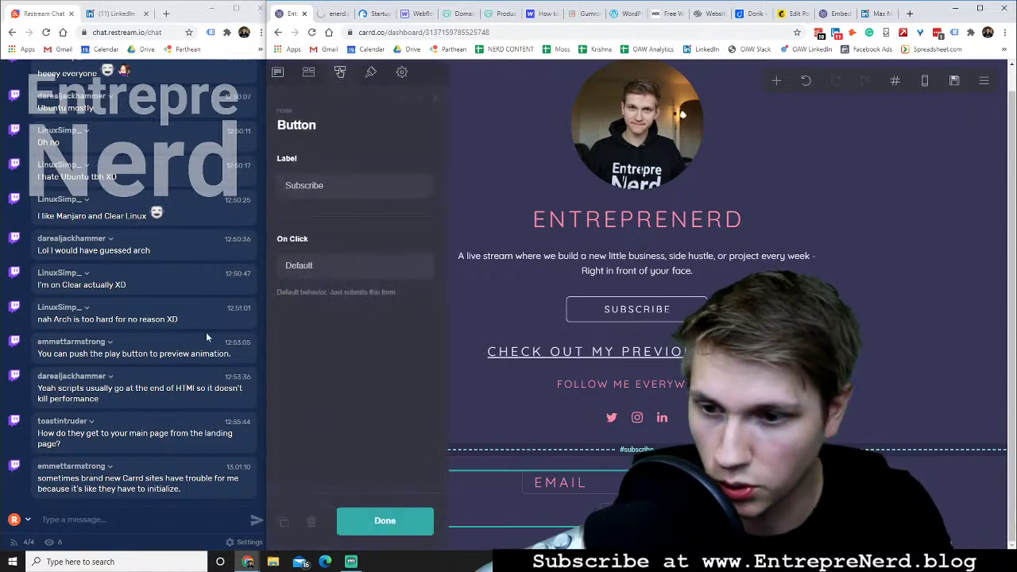
pyautogui.click(313, 72)
pyautogui.click(281, 71)
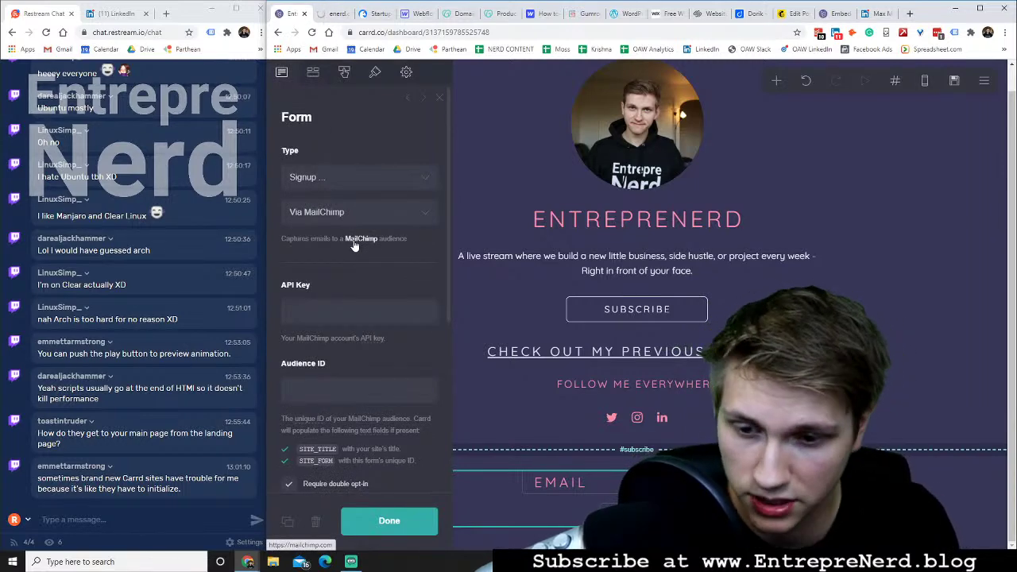
pyautogui.scroll(-2, 353, 239)
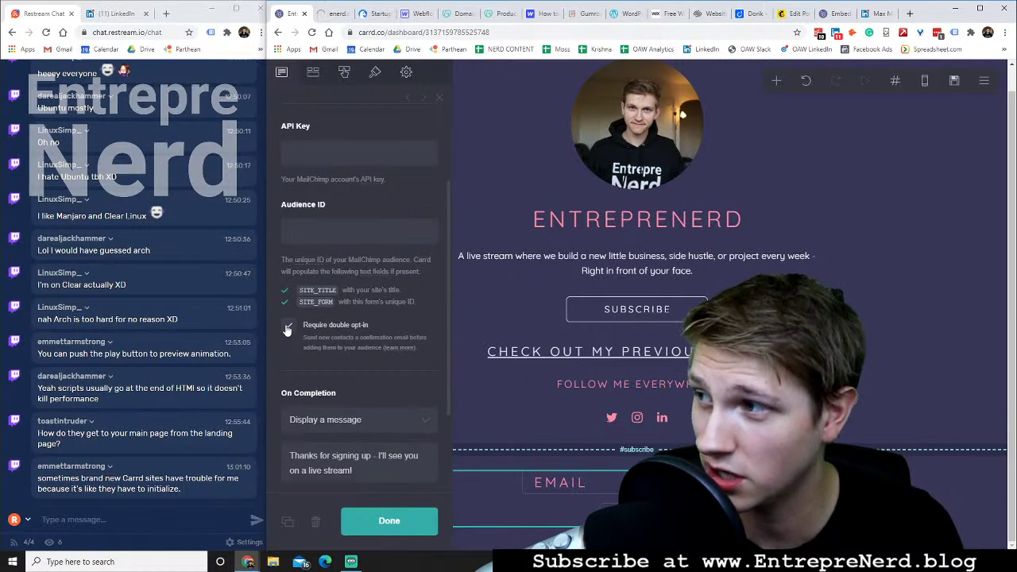
pyautogui.scroll(-2, 286, 329)
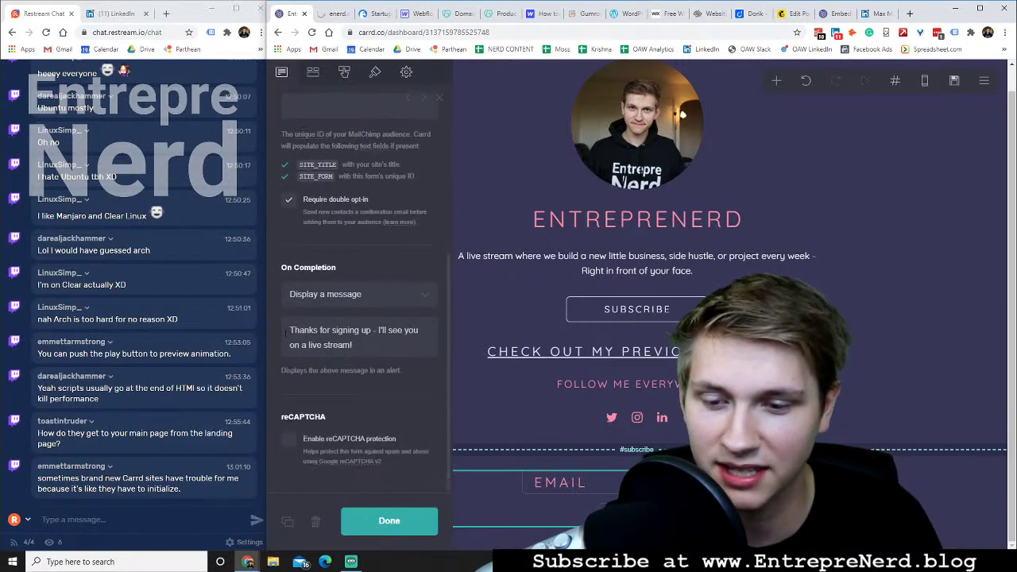
pyautogui.scroll(4, 407, 338)
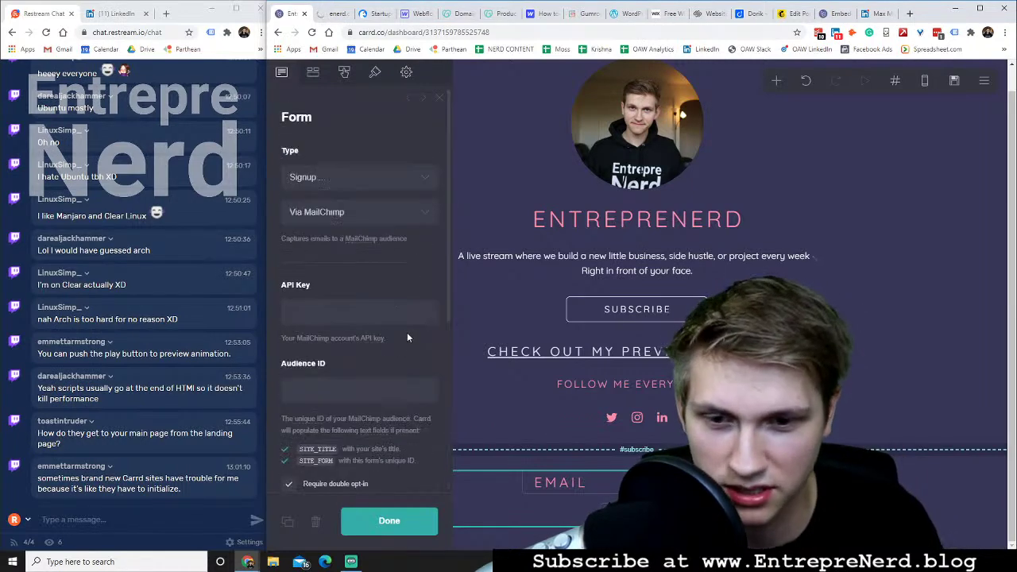
pyautogui.click(389, 521)
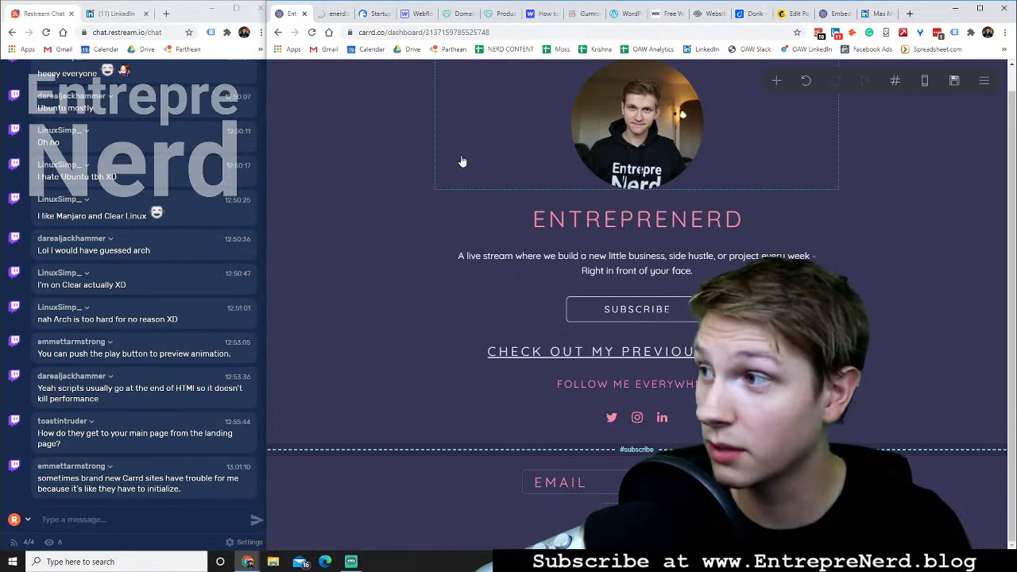
# Check the live enerd.carrd.co page again, reload it and return to the site editor
pyautogui.scroll(1, 706, 264)
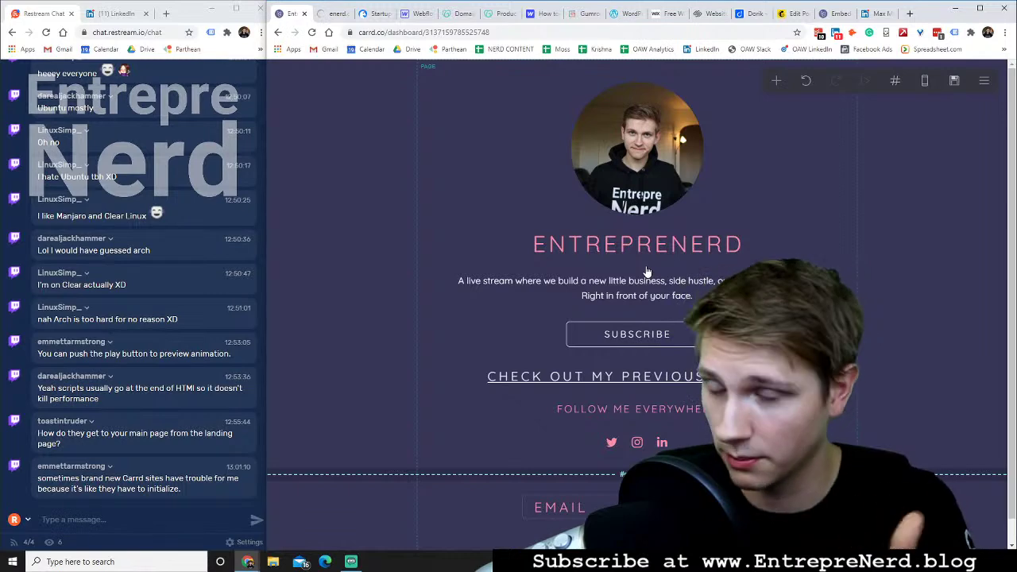
pyautogui.click(327, 16)
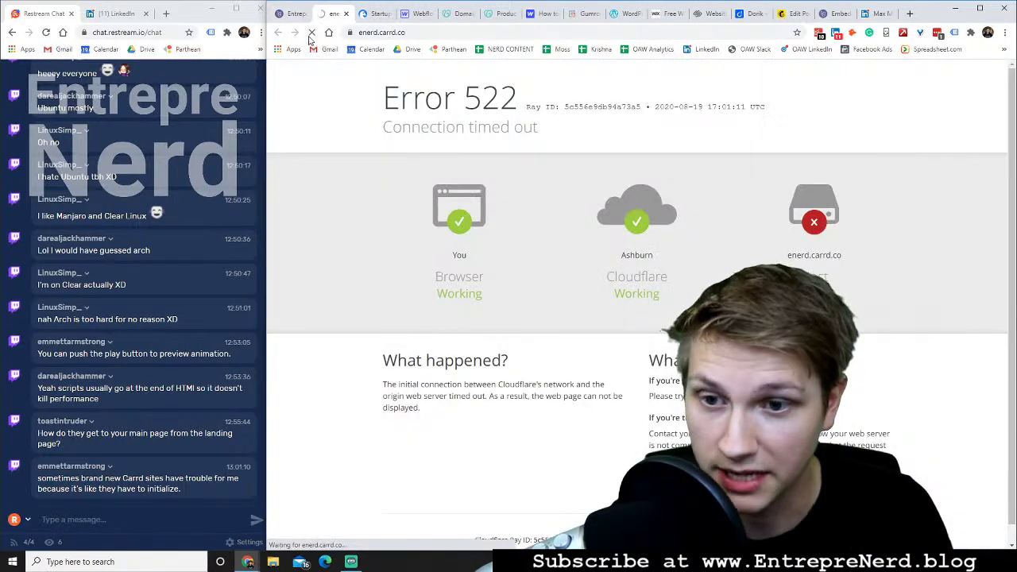
pyautogui.click(310, 33)
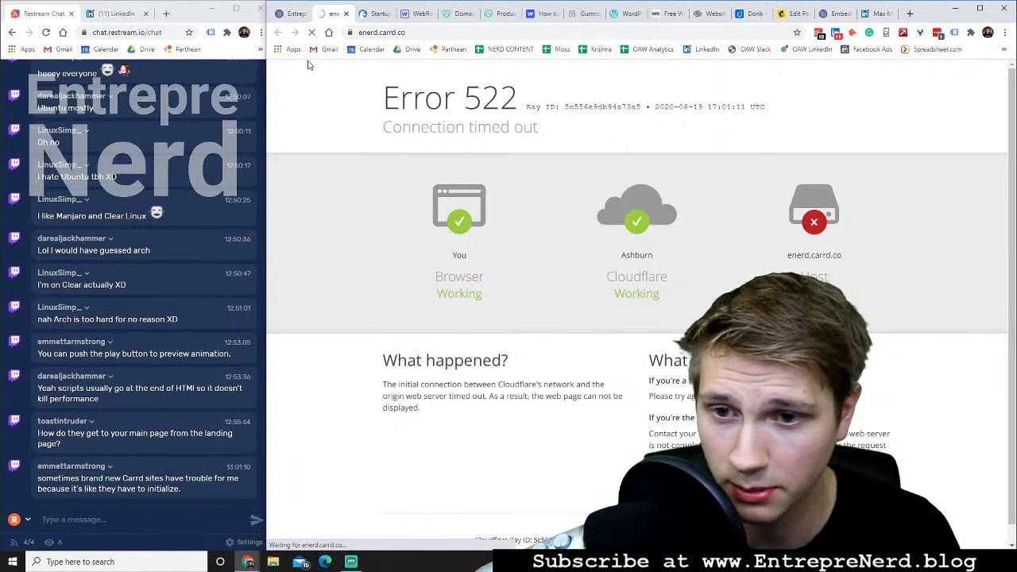
pyautogui.click(289, 14)
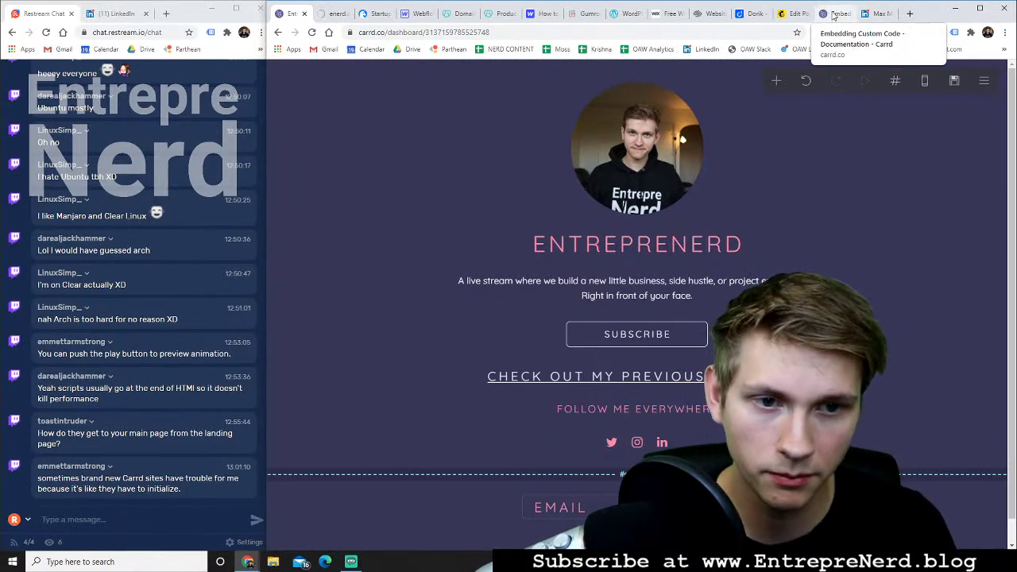
pyautogui.click(910, 14)
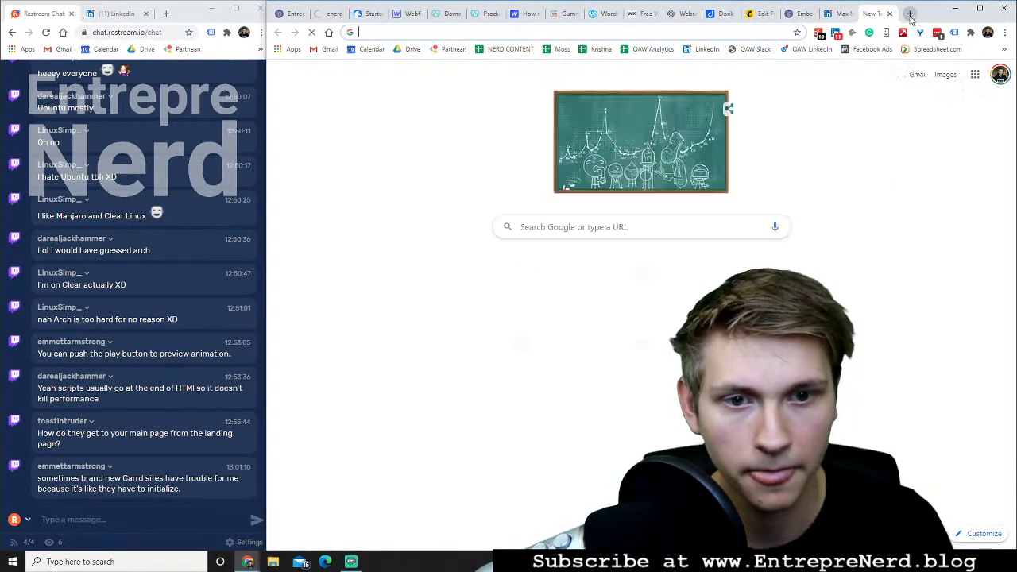
pyautogui.click(889, 14)
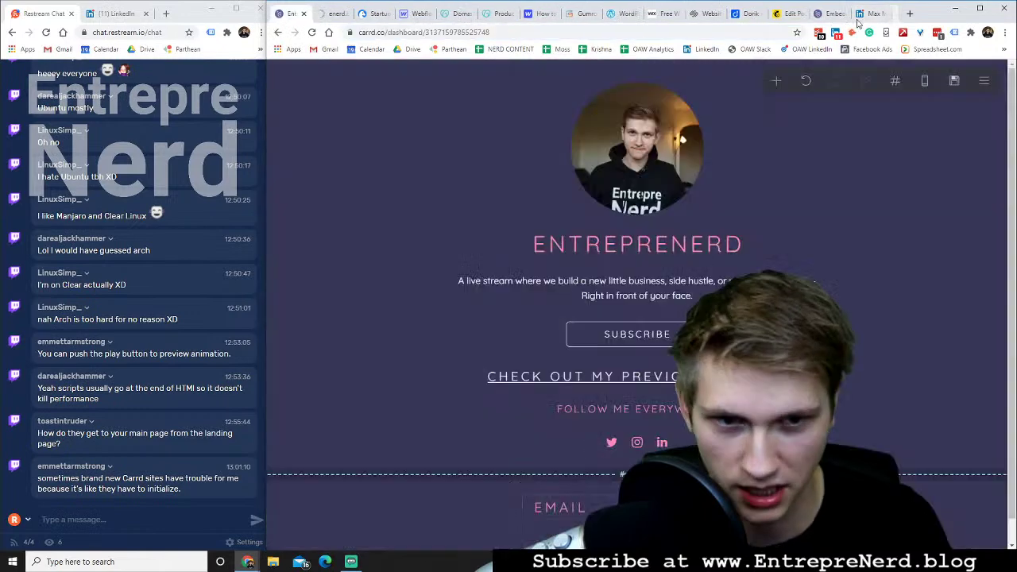
pyautogui.click(585, 13)
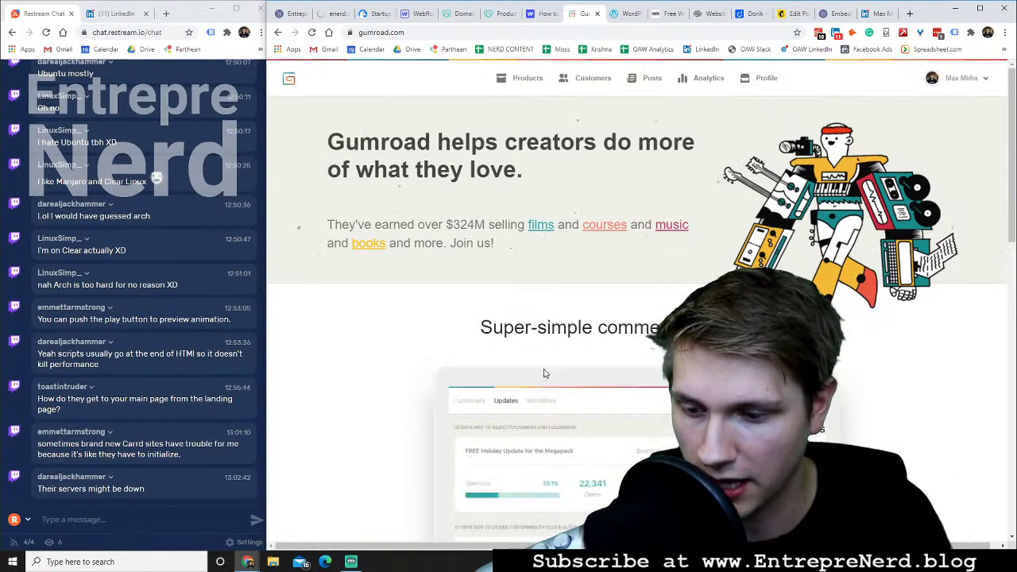
pyautogui.click(334, 13)
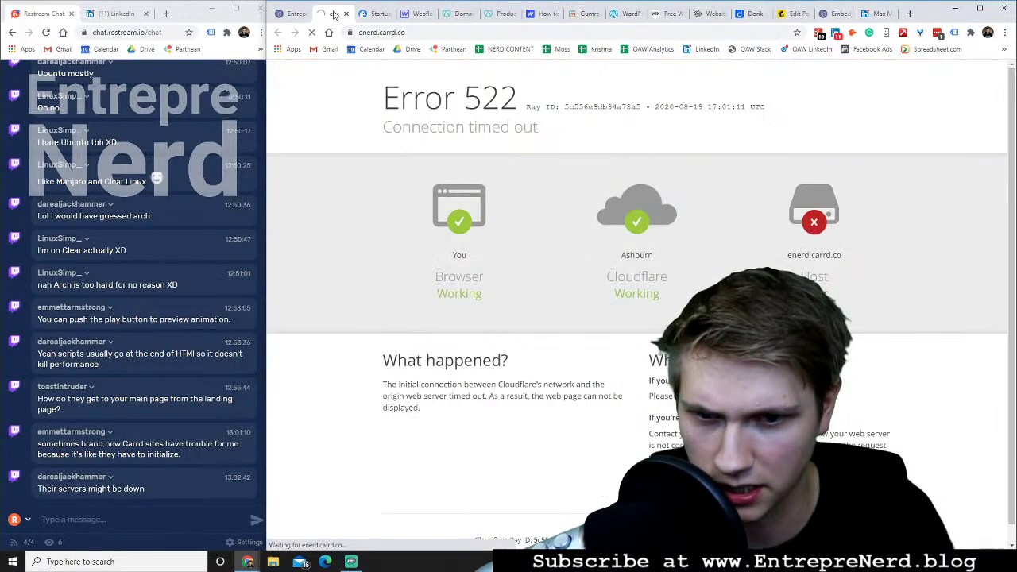
pyautogui.click(834, 13)
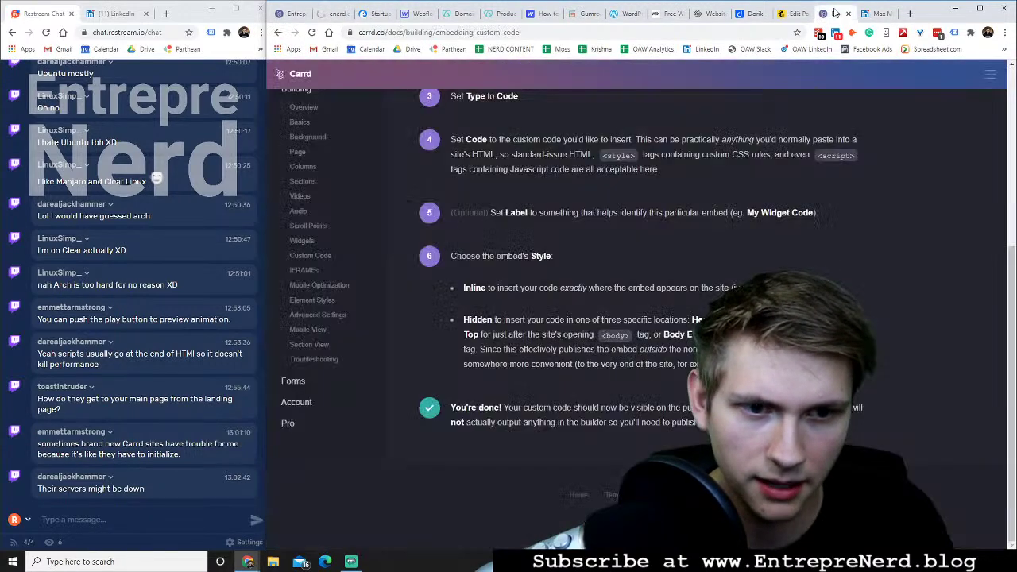
pyautogui.click(791, 14)
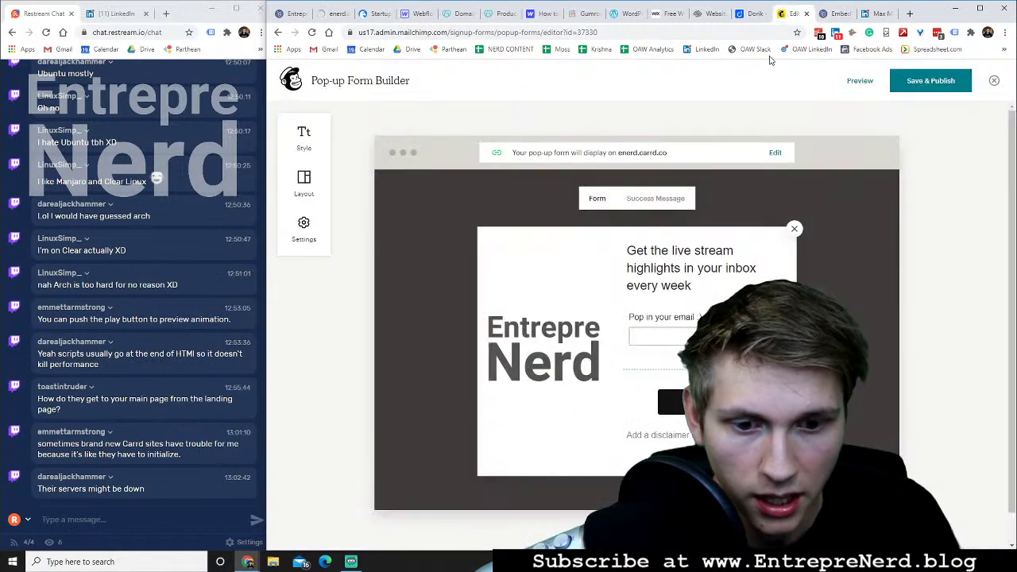
pyautogui.click(874, 13)
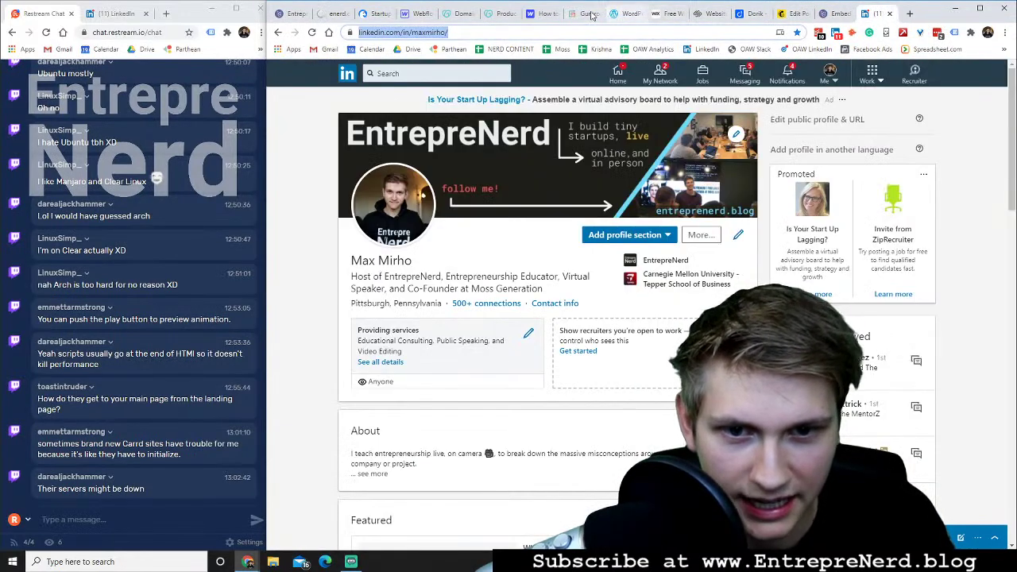
# Switch to Gumroad, open the account's product list and start a new product
pyautogui.click(579, 14)
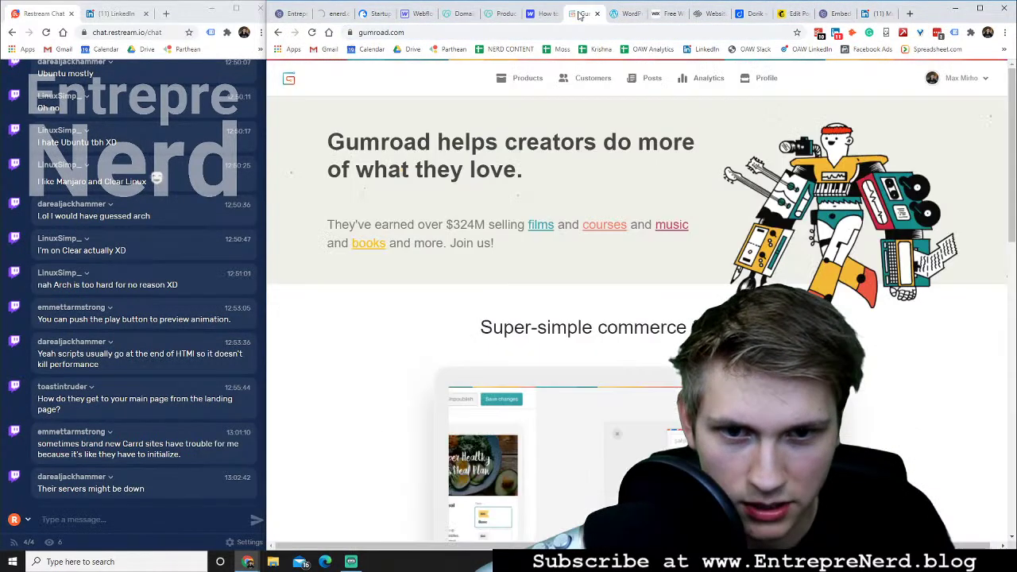
pyautogui.click(950, 79)
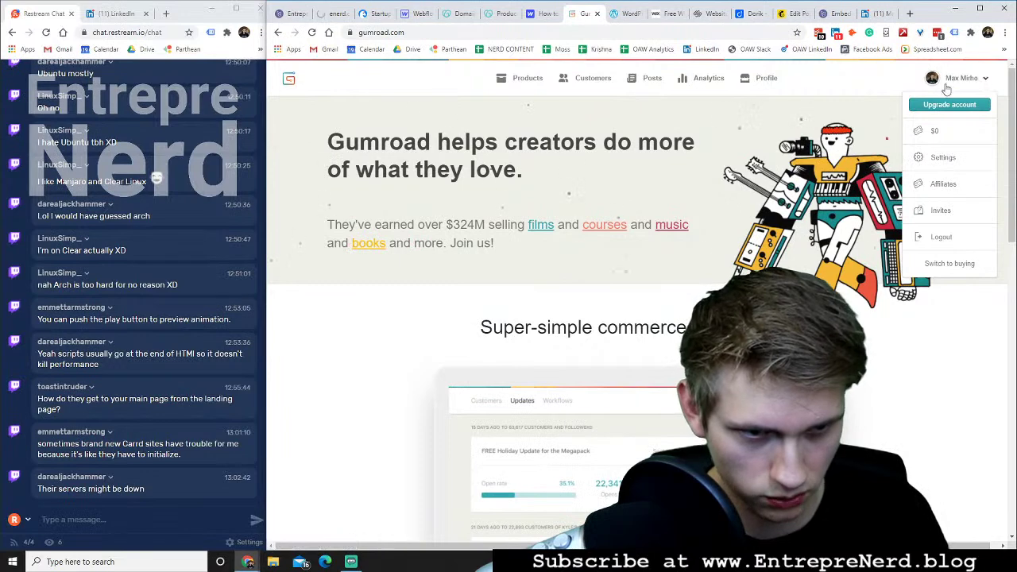
pyautogui.click(747, 78)
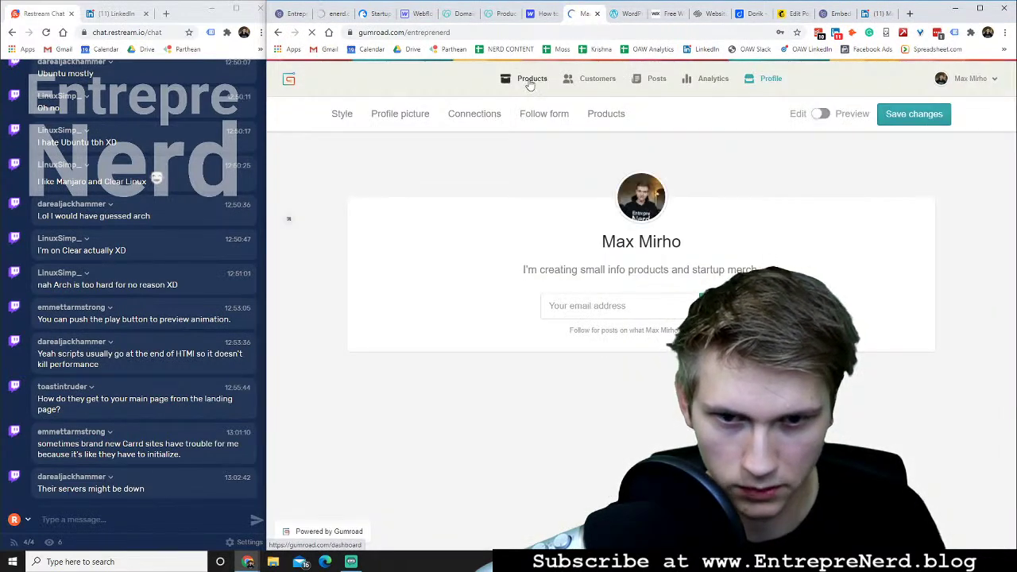
pyautogui.click(528, 81)
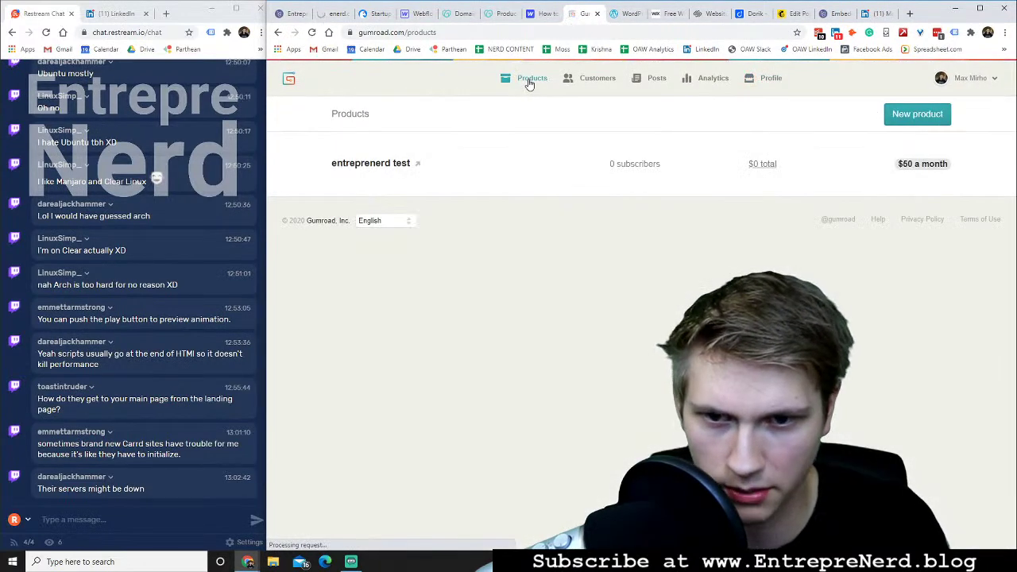
pyautogui.moveTo(366, 171)
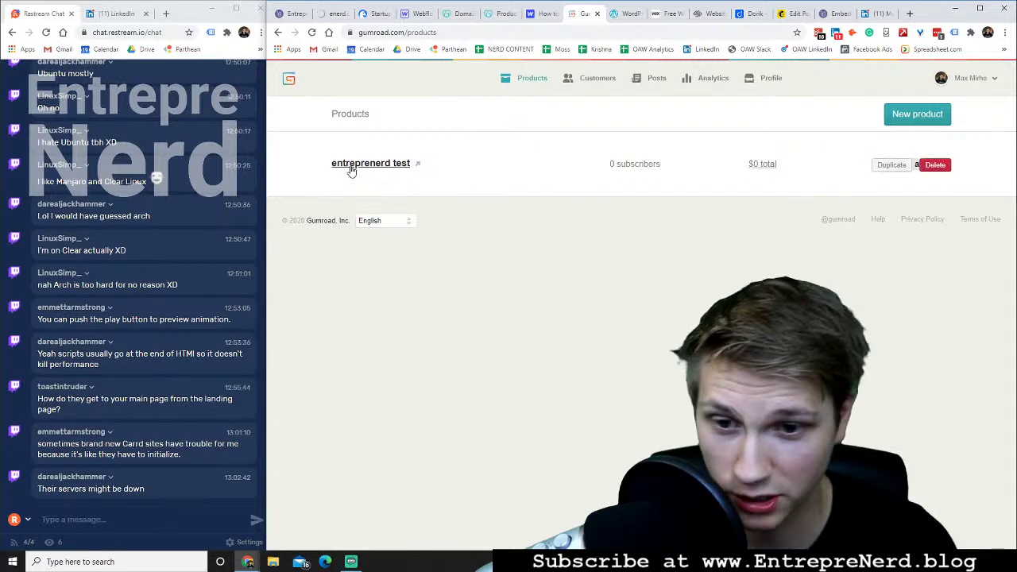
pyautogui.click(894, 119)
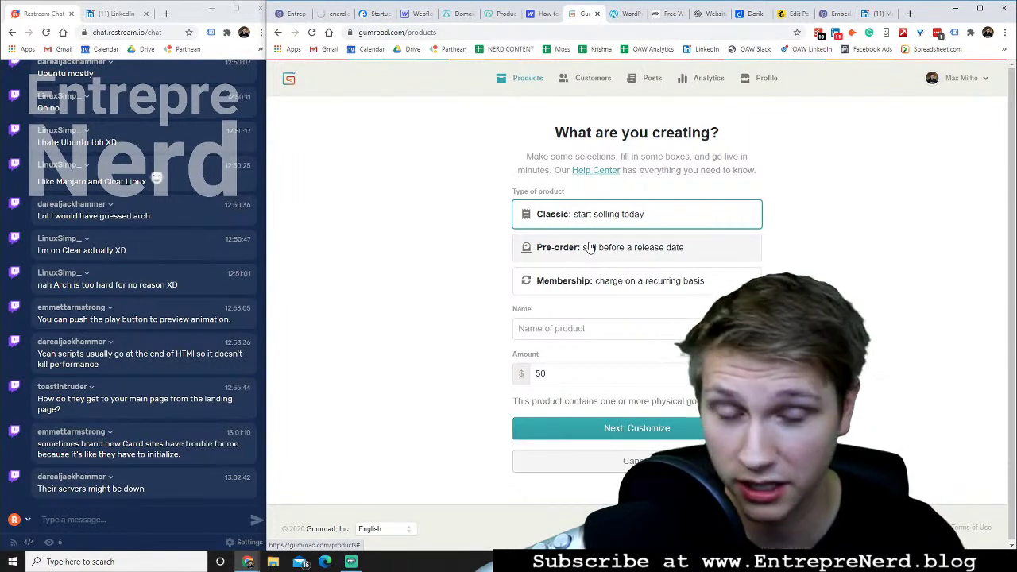
# Create a Classic product named "Buy me a Coffee" priced at $5 and continue to its customization
pyautogui.click(624, 252)
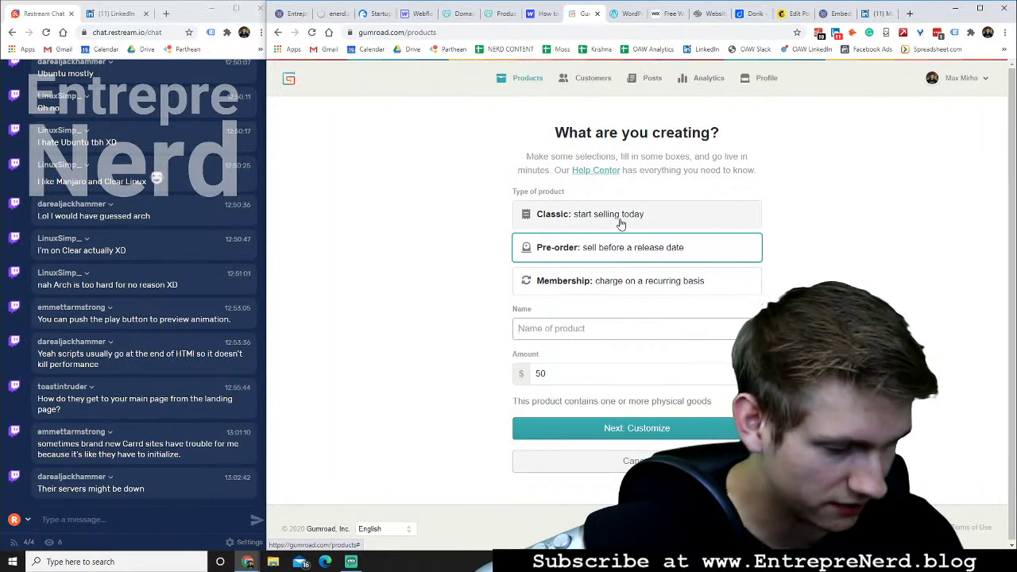
pyautogui.click(621, 223)
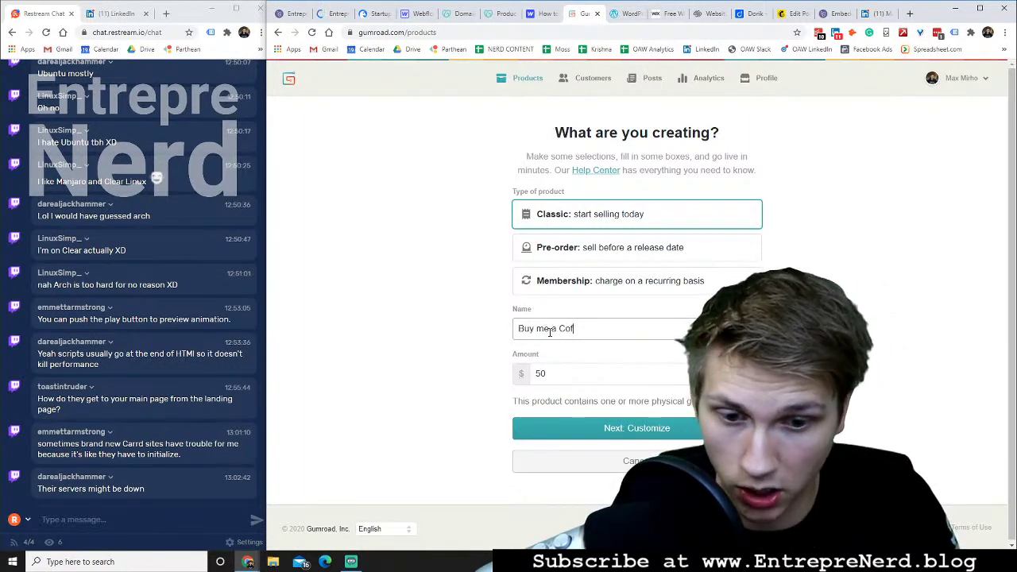
pyautogui.click(557, 374)
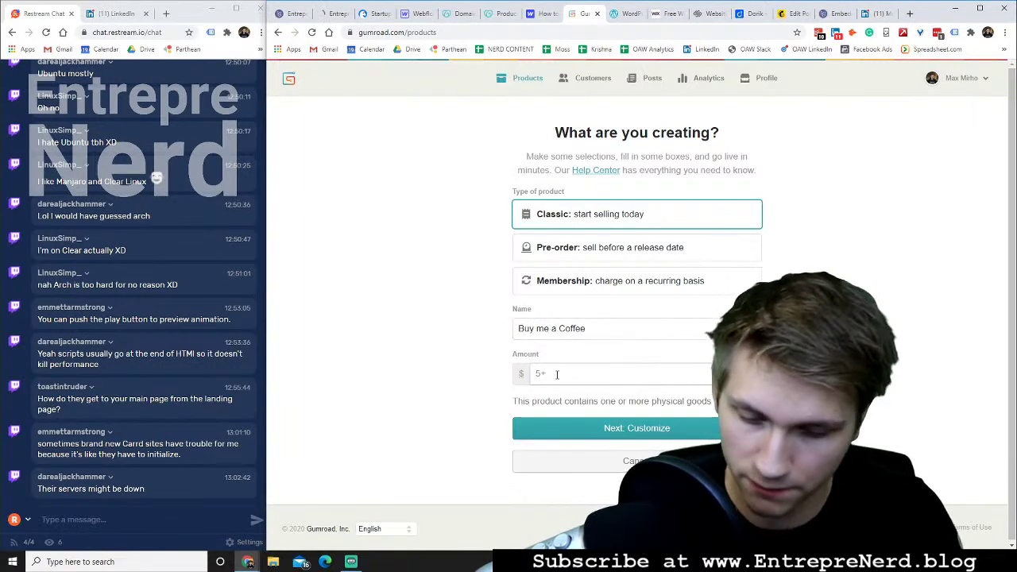
pyautogui.write('5')
pyautogui.click(433, 399)
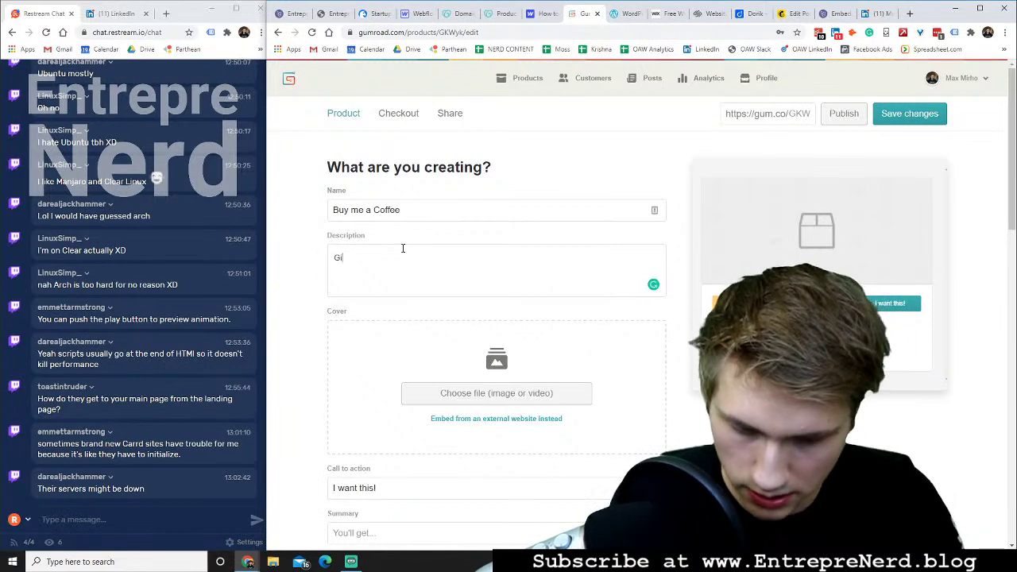
# Replace the started product description with text beginning "Toss me a few bucks"
pyautogui.press('BackSpace')
pyautogui.press('BackSpace')
pyautogui.press('BackSpace')
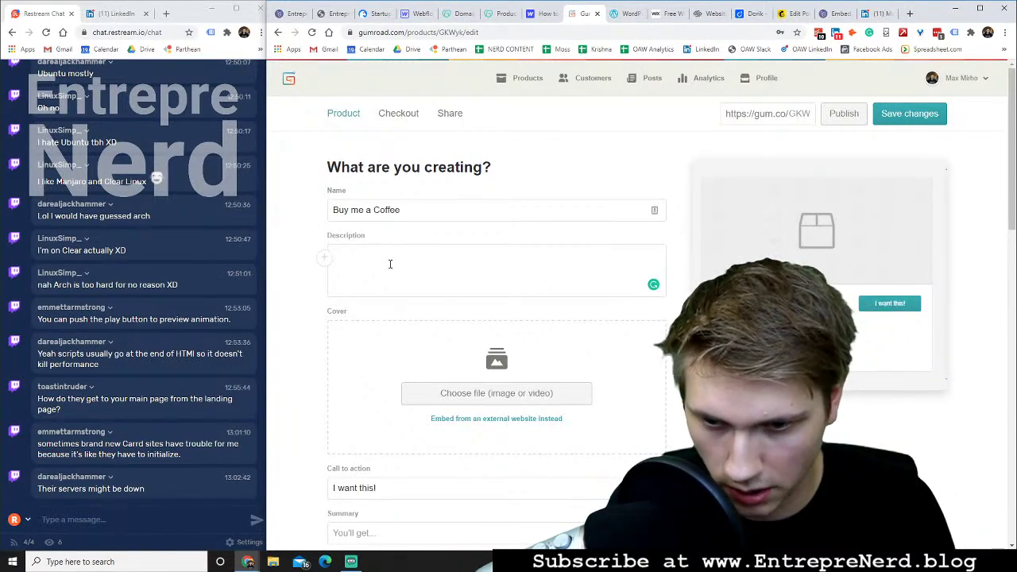
pyautogui.write('Toss me')
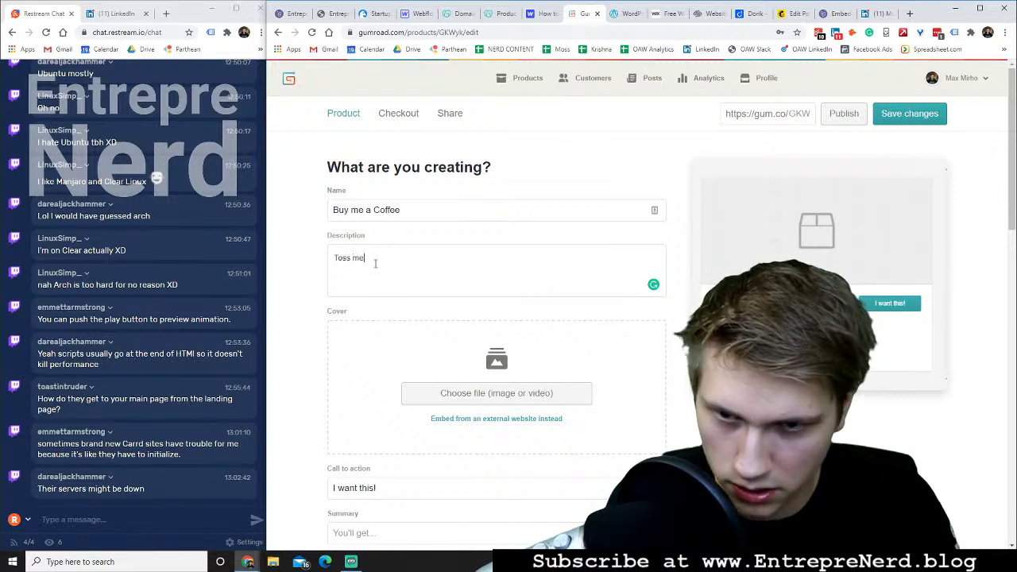
pyautogui.write(' a few bucks t')
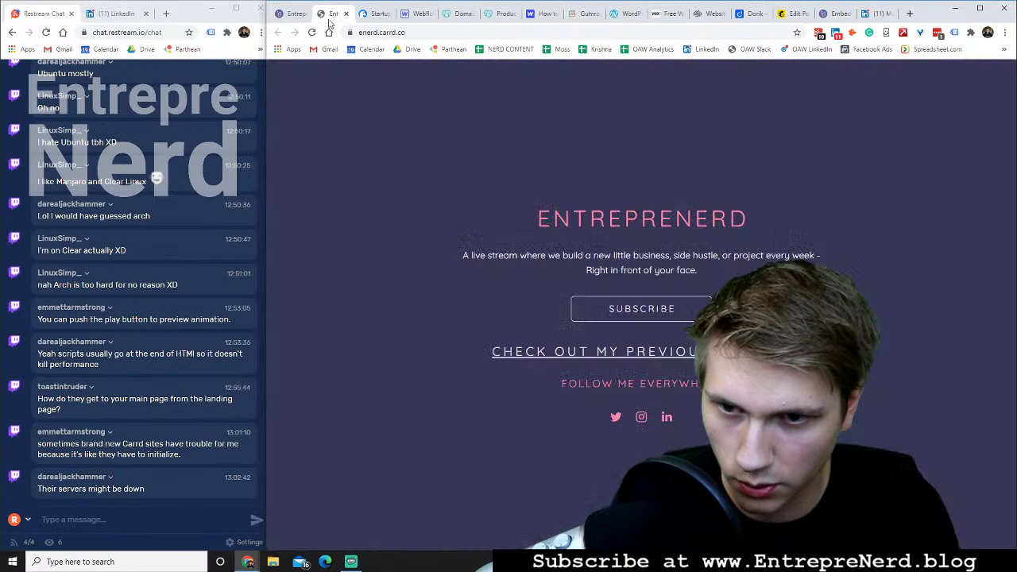
# Switch to the published enerd.carrd.co page and check its Subscribe and LinkedIn links, returning to the landing page each time
pyautogui.click(330, 14)
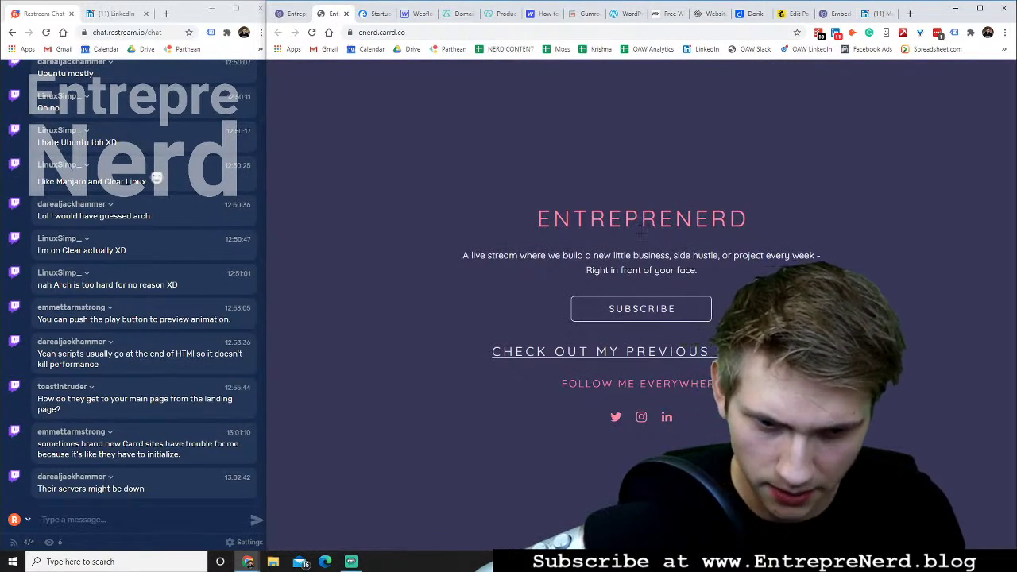
pyautogui.click(628, 311)
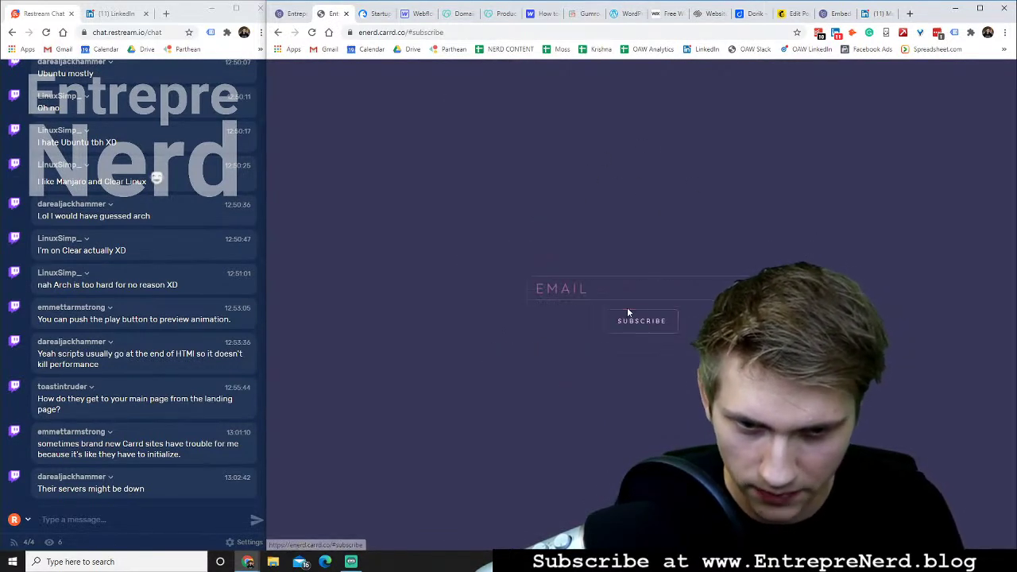
pyautogui.click(277, 32)
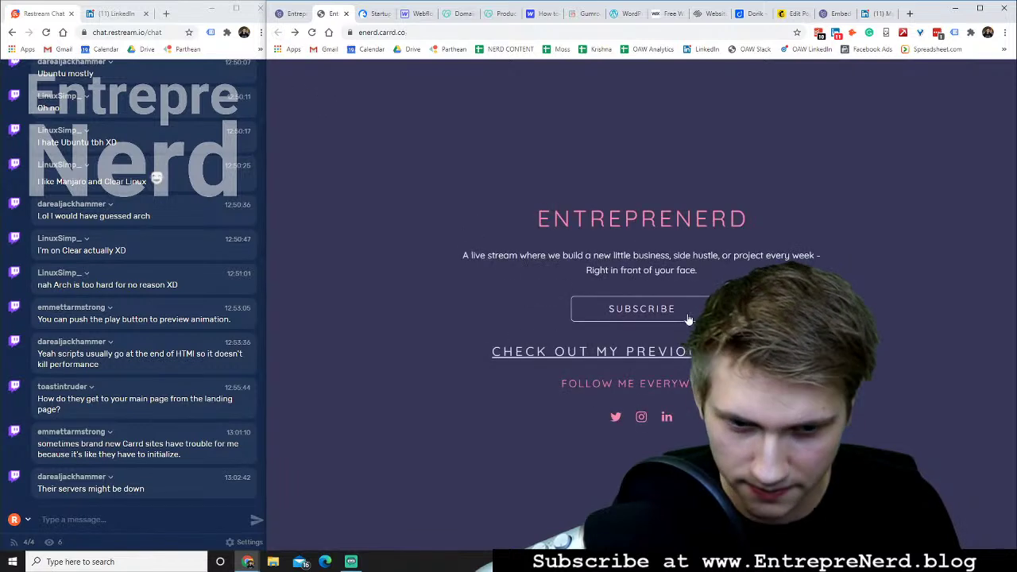
pyautogui.click(666, 417)
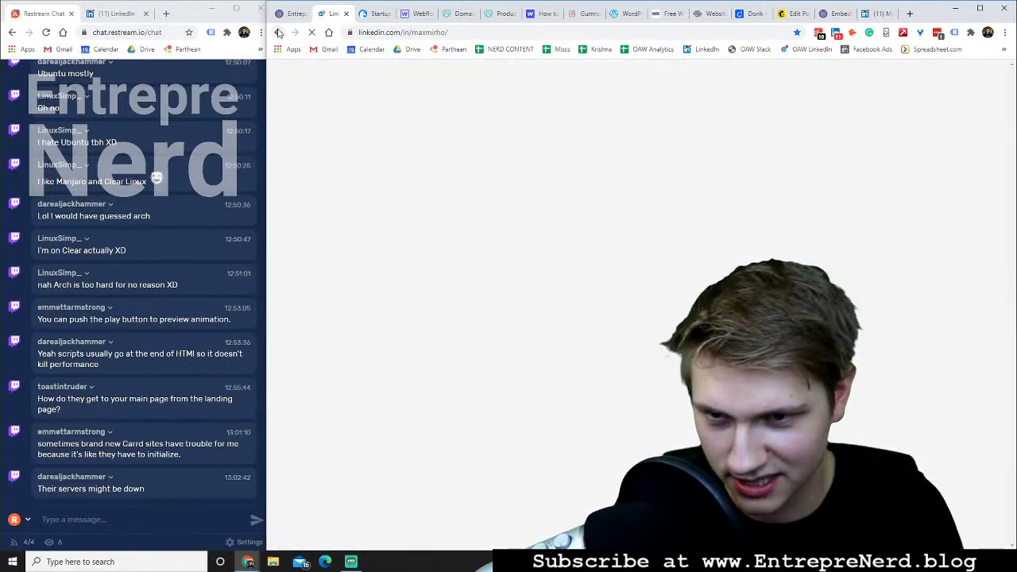
pyautogui.click(277, 32)
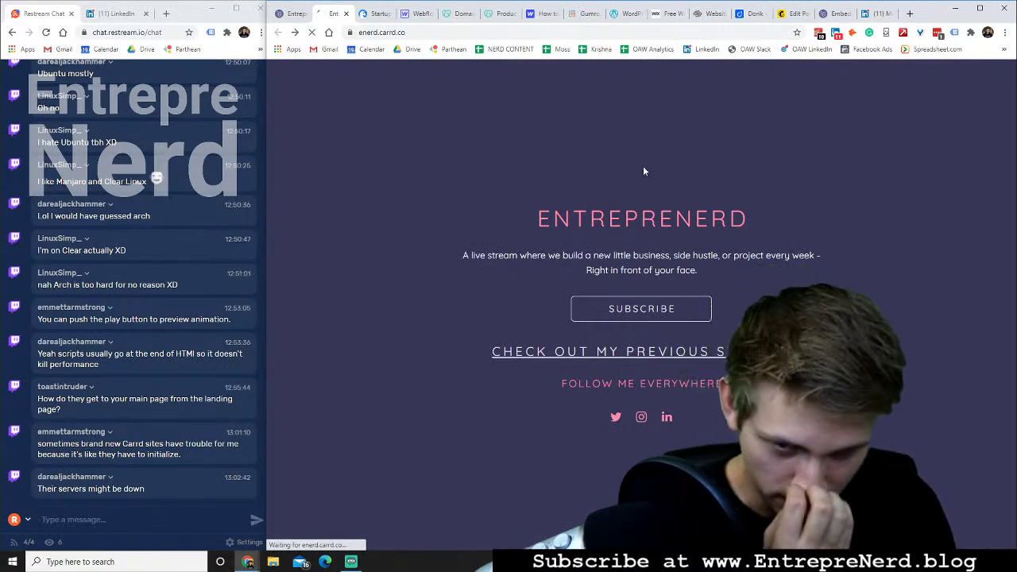
# Test the landing page's previous streams link and look over the EntrepreNerd home page reached from it
pyautogui.click(645, 355)
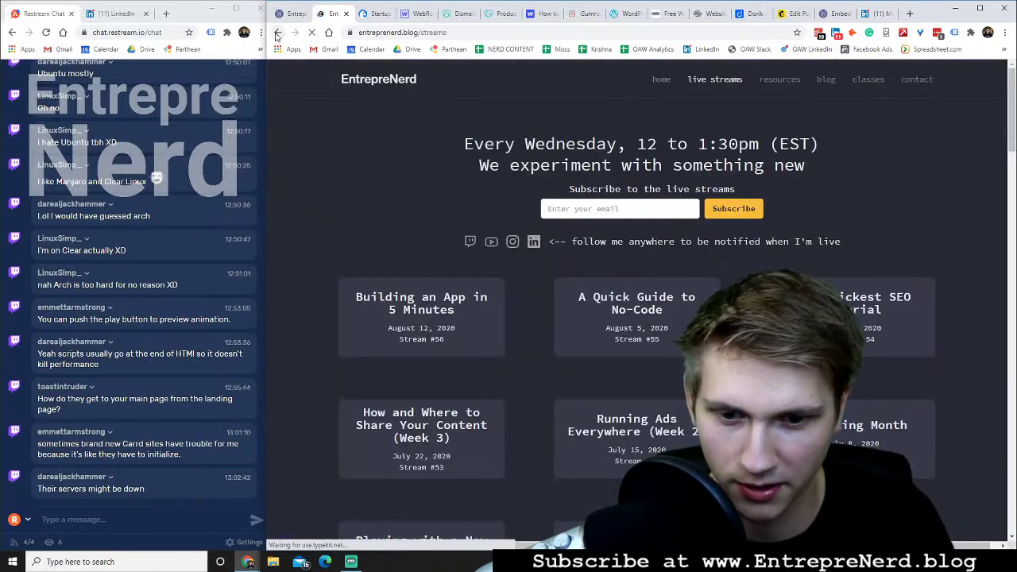
pyautogui.click(277, 32)
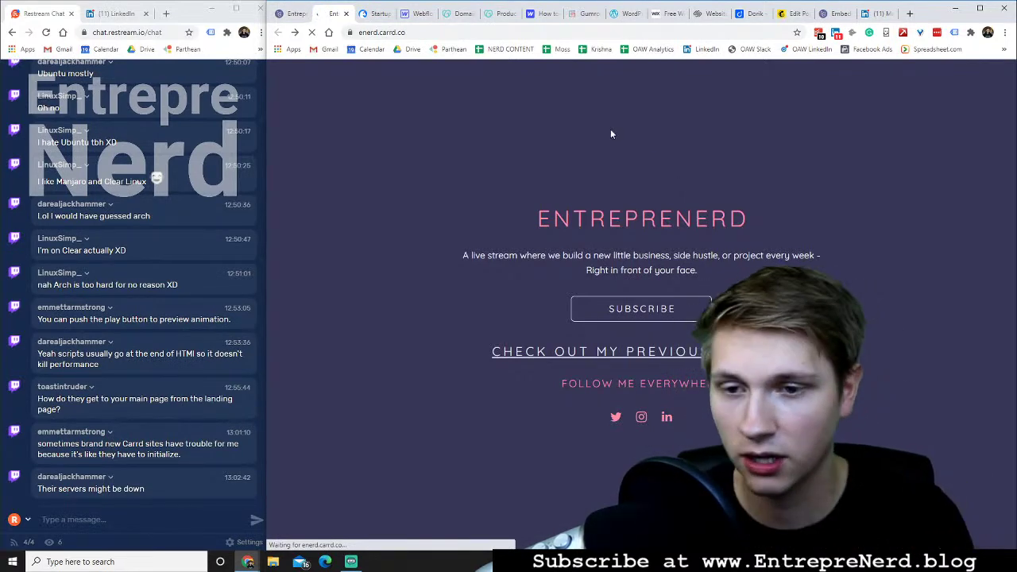
pyautogui.click(618, 352)
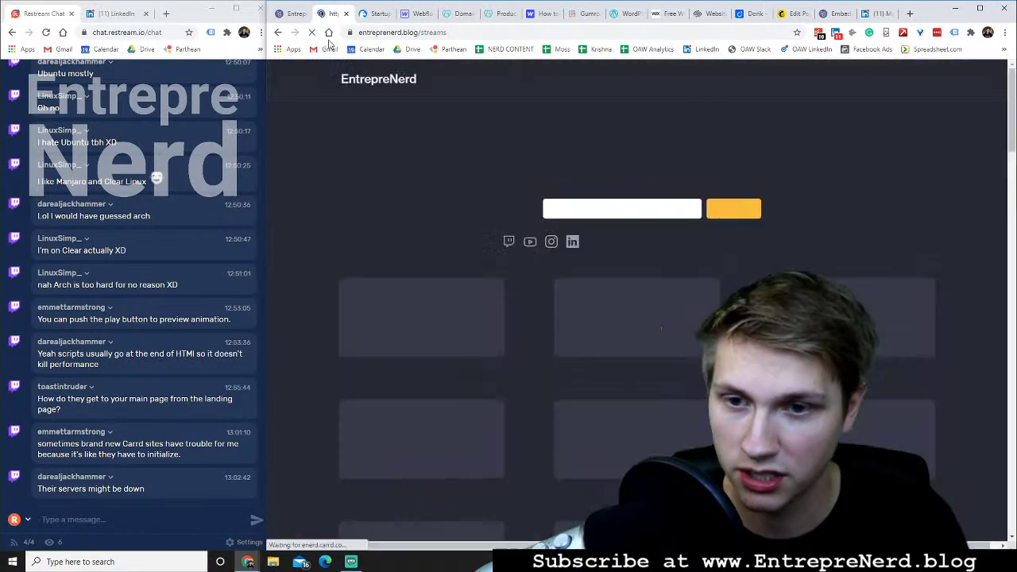
pyautogui.click(394, 80)
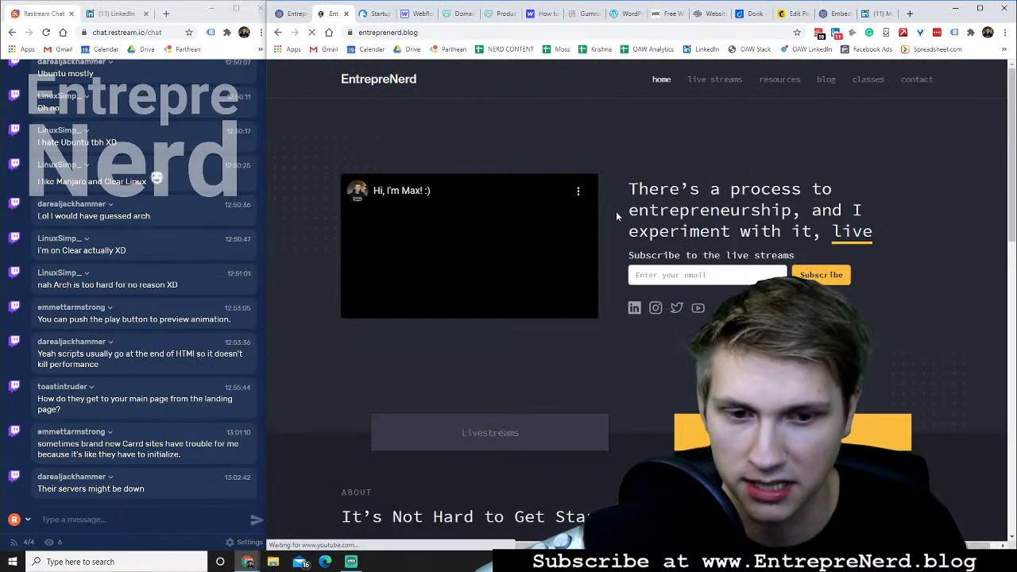
pyautogui.scroll(-4, 595, 251)
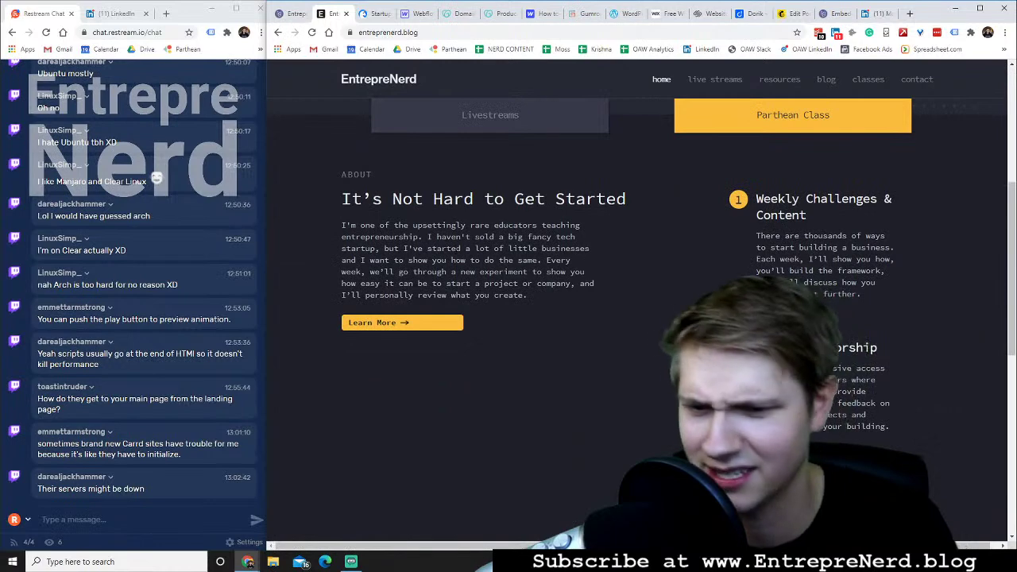
pyautogui.scroll(4, 613, 276)
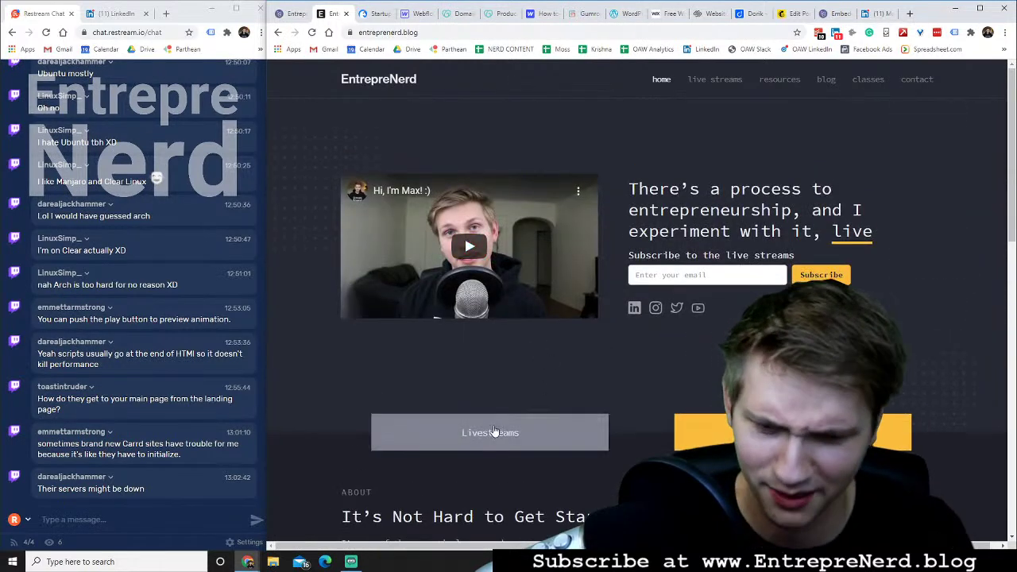
pyautogui.click(693, 273)
pyautogui.click(617, 228)
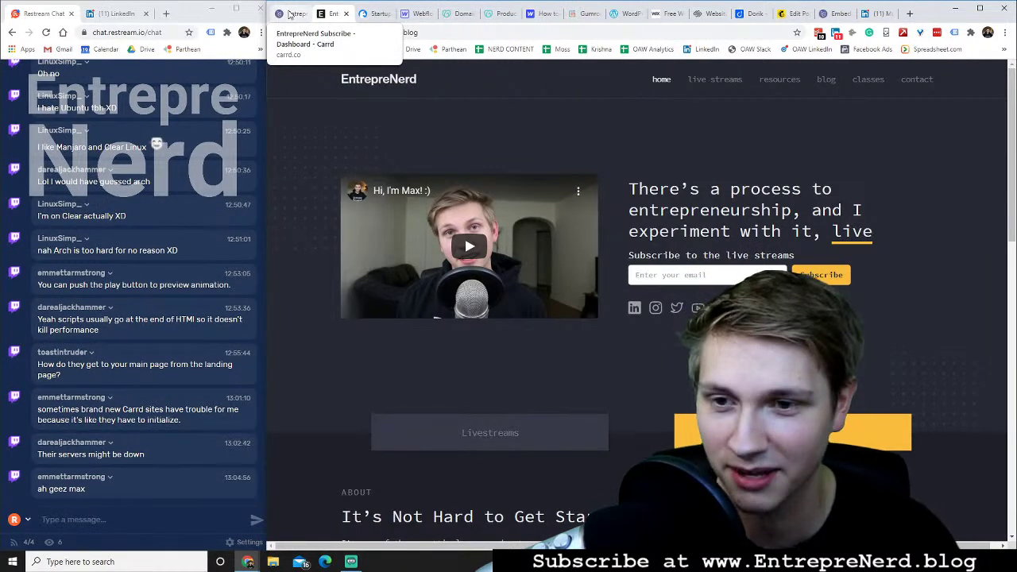
# Return to the Carrd editor and enable the Optimize option for the profile photo
pyautogui.click(291, 14)
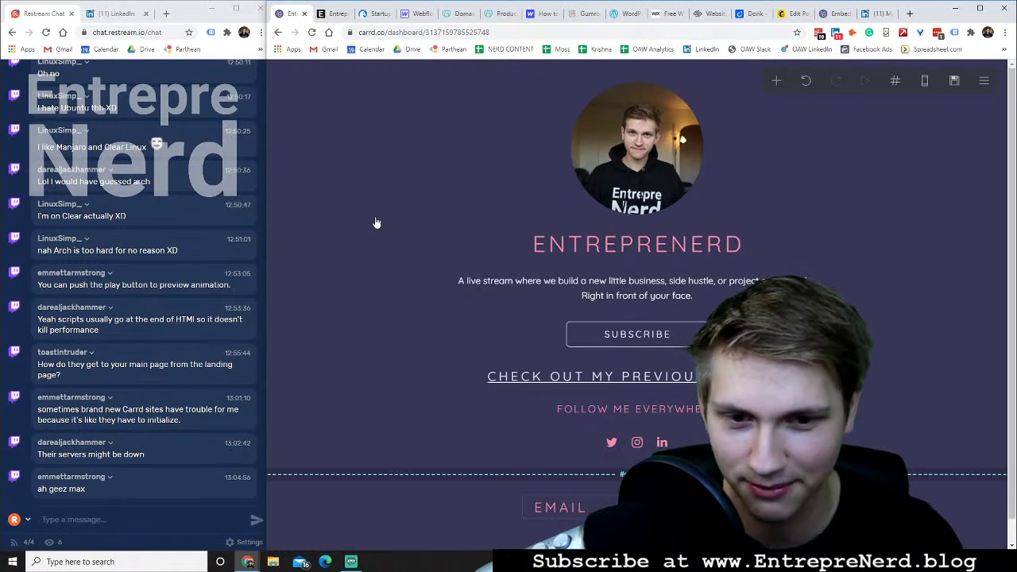
pyautogui.click(664, 192)
pyautogui.scroll(-5, 318, 358)
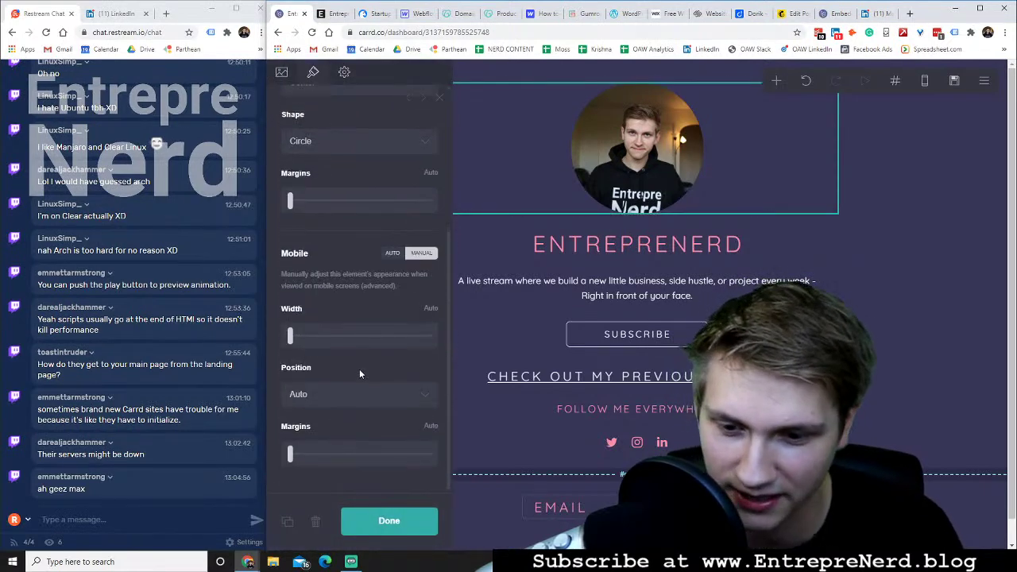
pyautogui.click(344, 73)
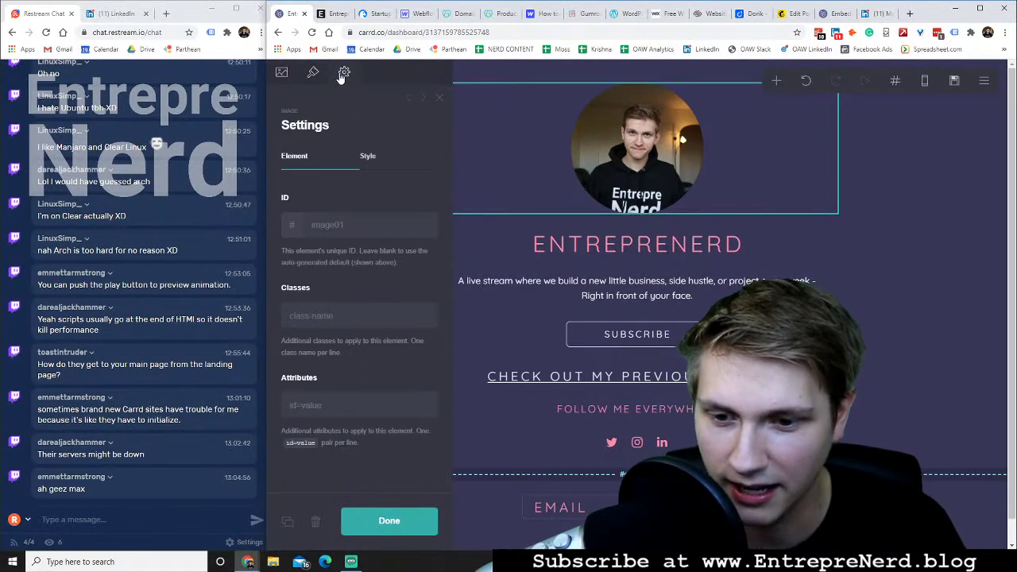
pyautogui.click(278, 74)
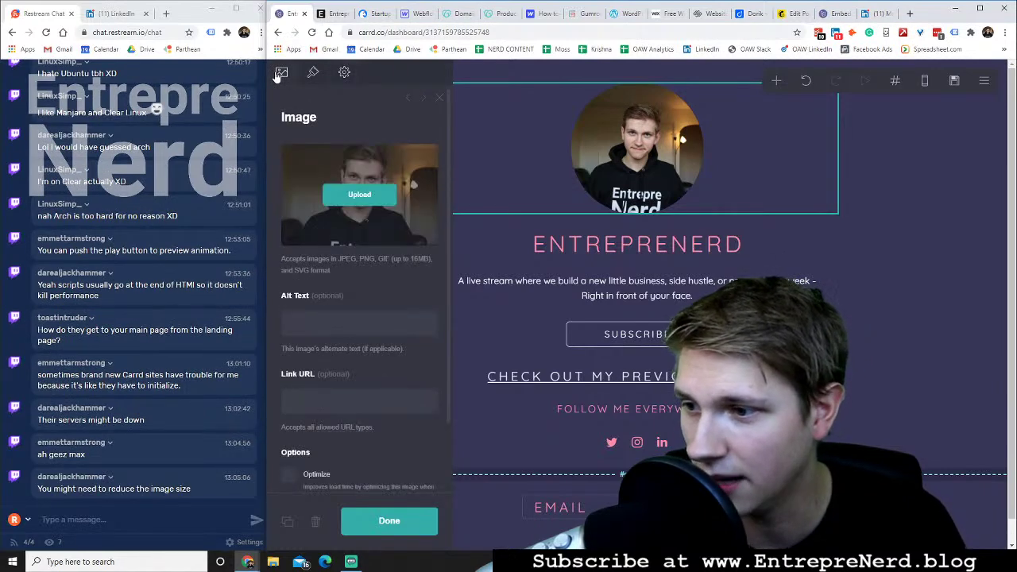
pyautogui.scroll(-1, 397, 345)
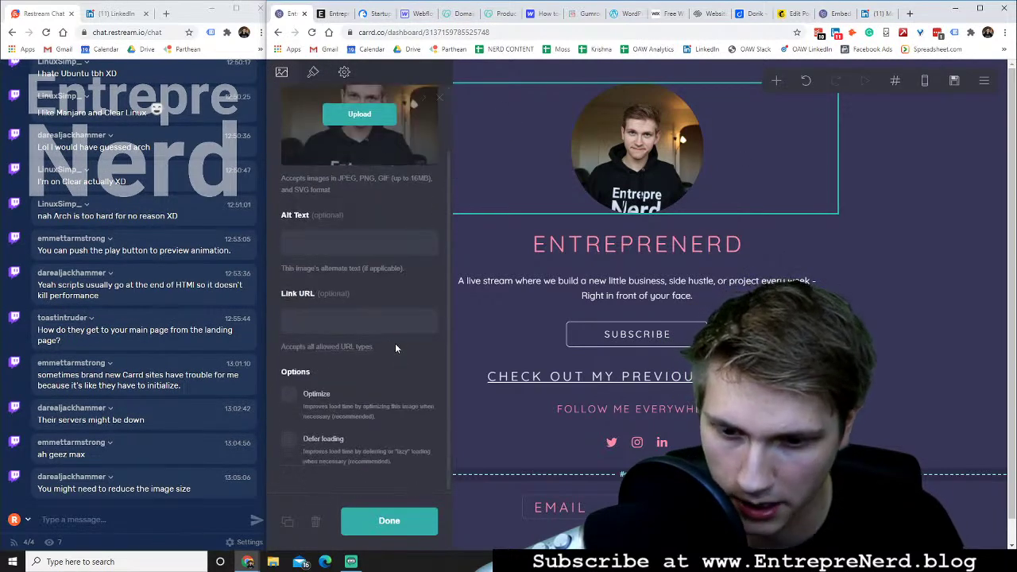
pyautogui.click(289, 396)
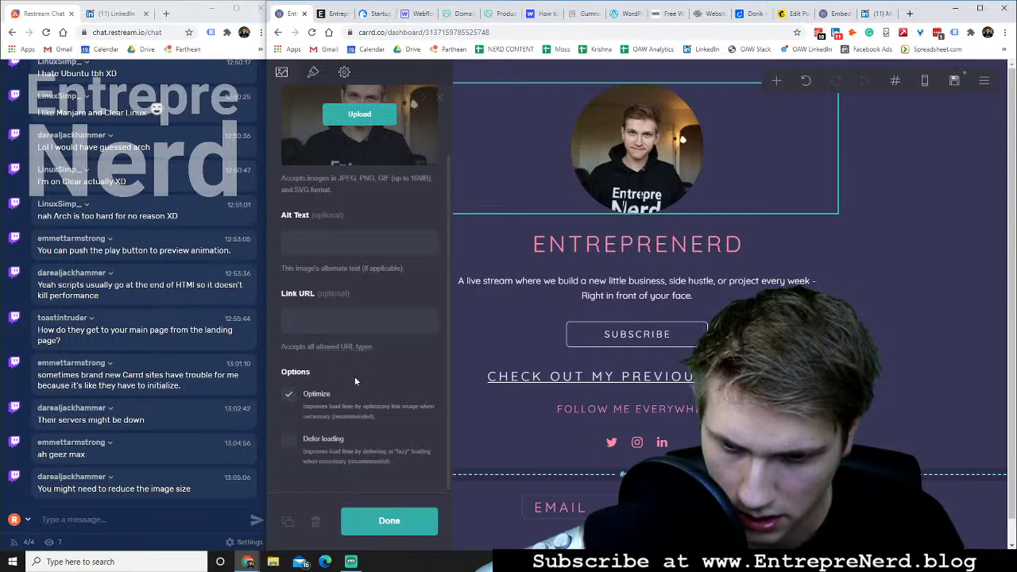
pyautogui.click(386, 524)
# Publish the changes to the enerd.carrd.co address and view the published site
pyautogui.click(954, 80)
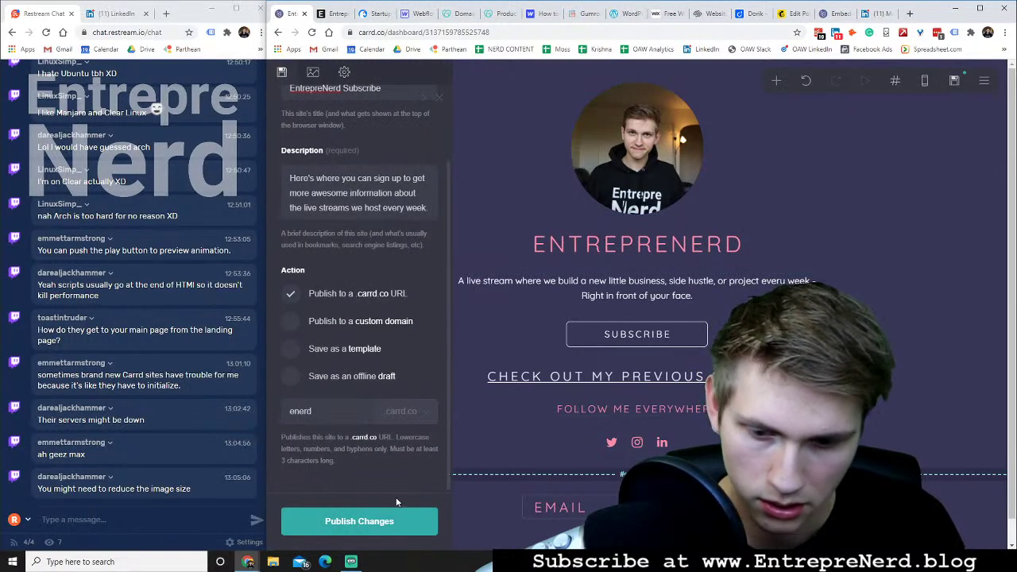
pyautogui.click(366, 517)
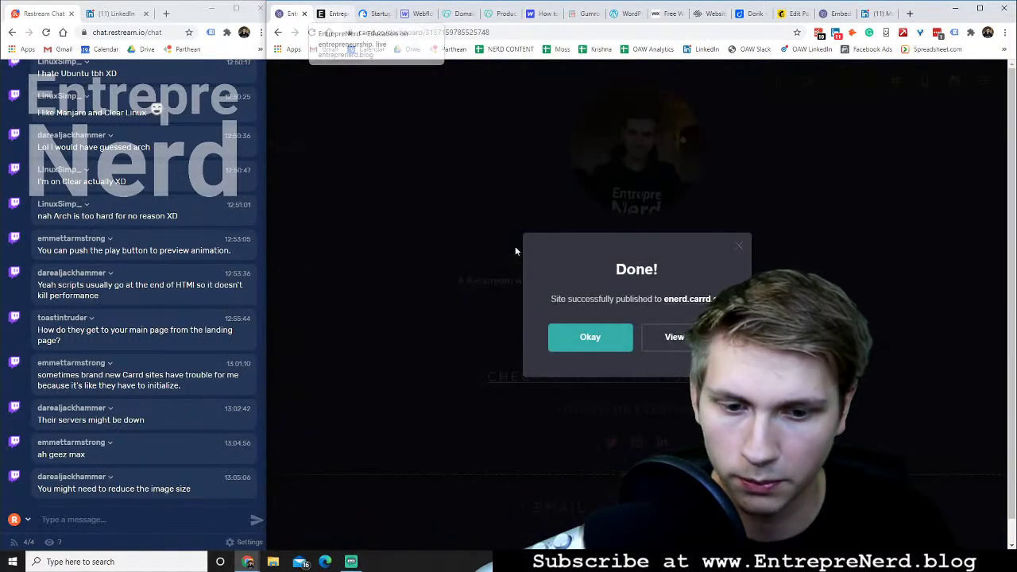
pyautogui.click(674, 337)
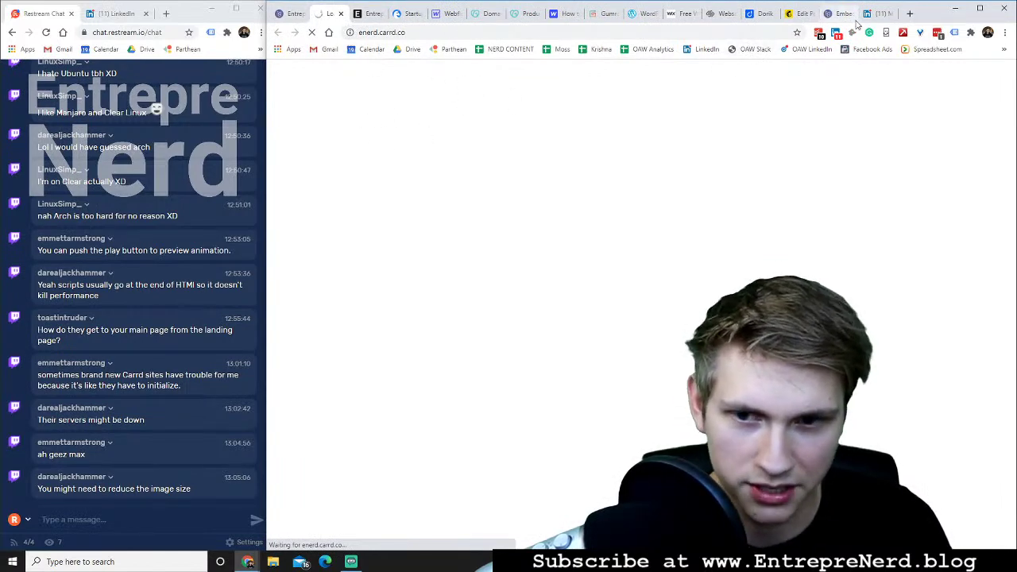
# Return to the published enerd.carrd.co page, copy its address and post it as a message in the Restream chat
pyautogui.click(799, 14)
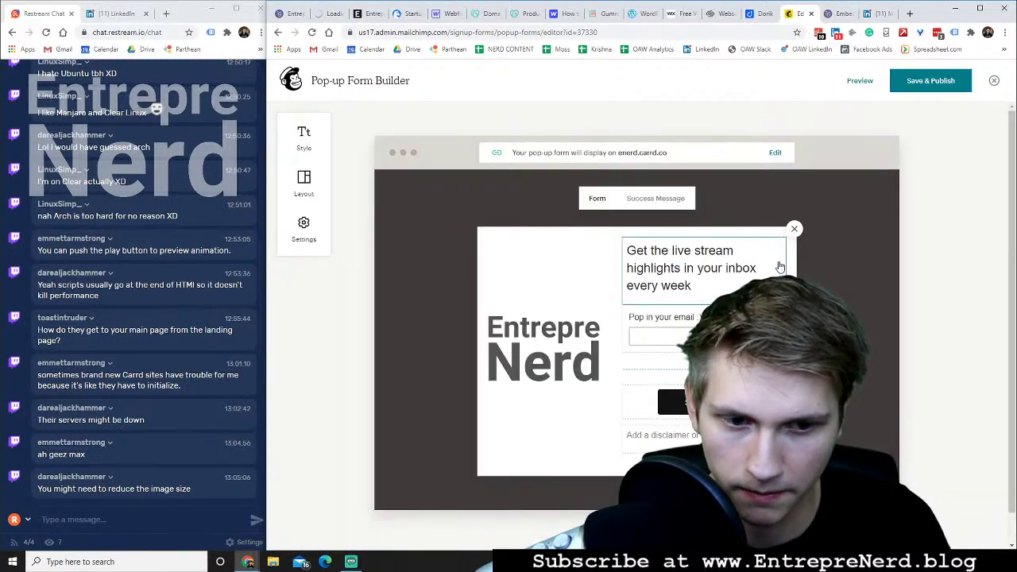
pyautogui.click(329, 15)
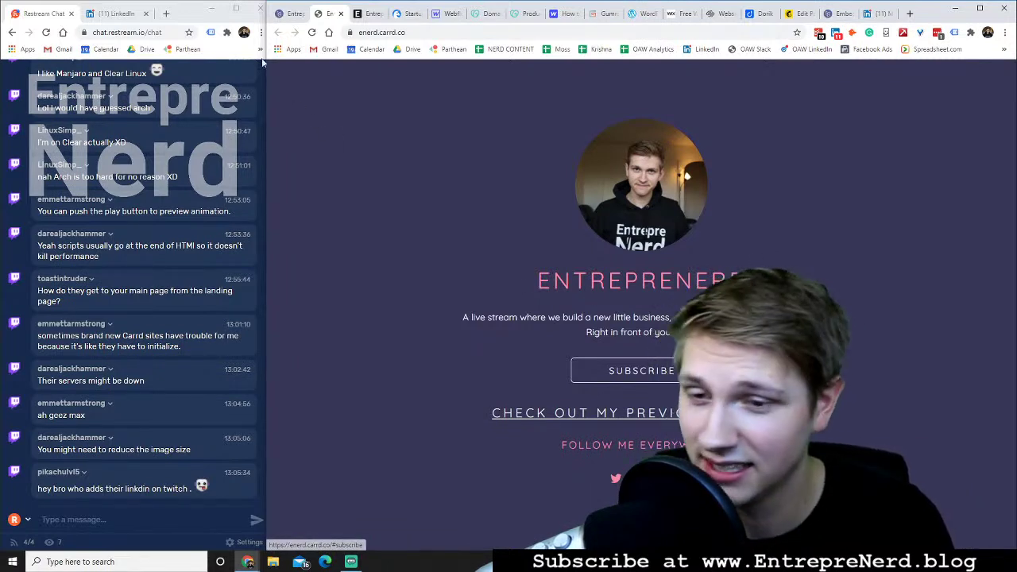
pyautogui.click(382, 33)
pyautogui.hotkey('ctrl', 'c')
pyautogui.press('BackSpace')
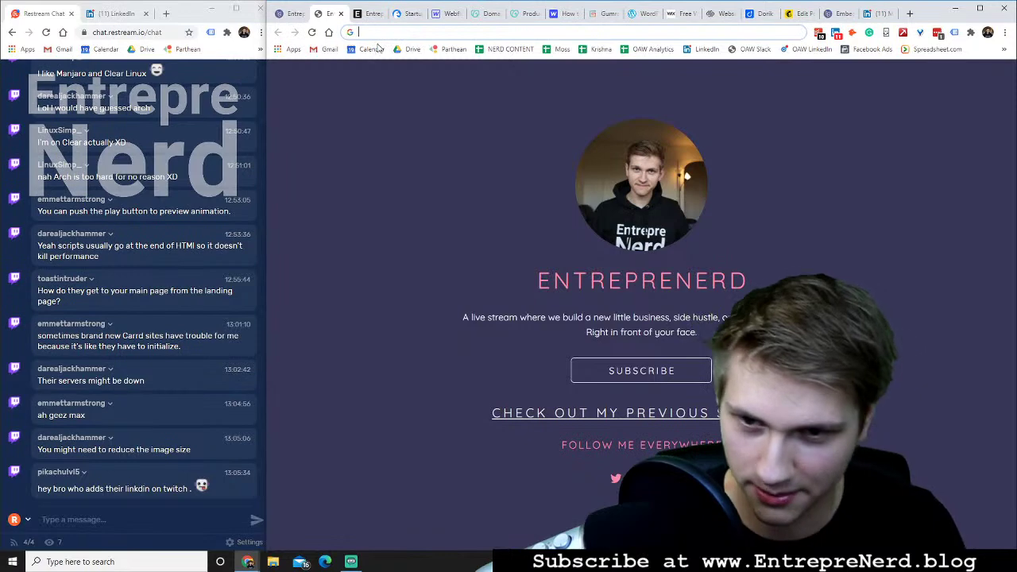
pyautogui.hotkey('alt', 'Tab')
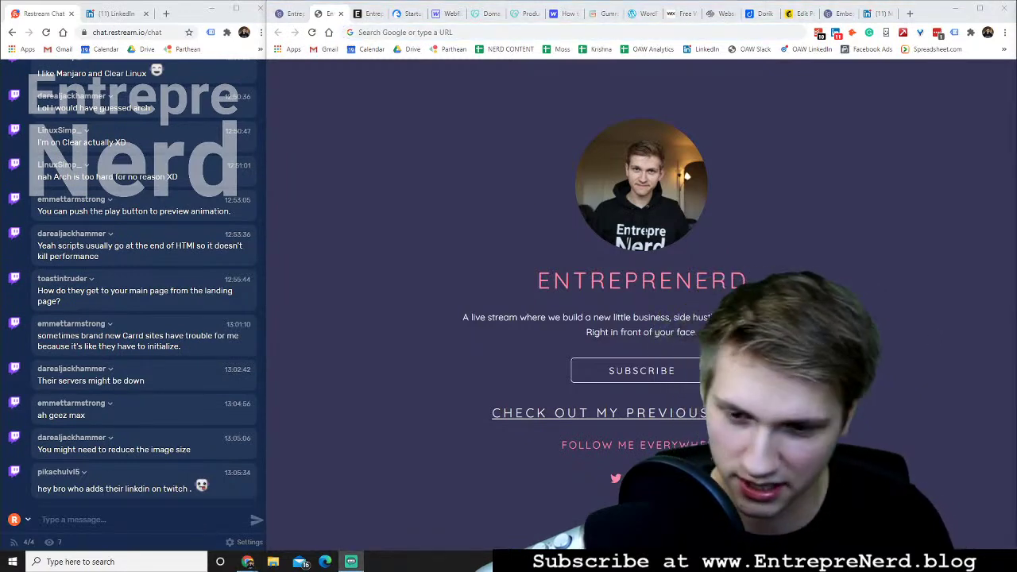
pyautogui.hotkey('ctrl', 'v')
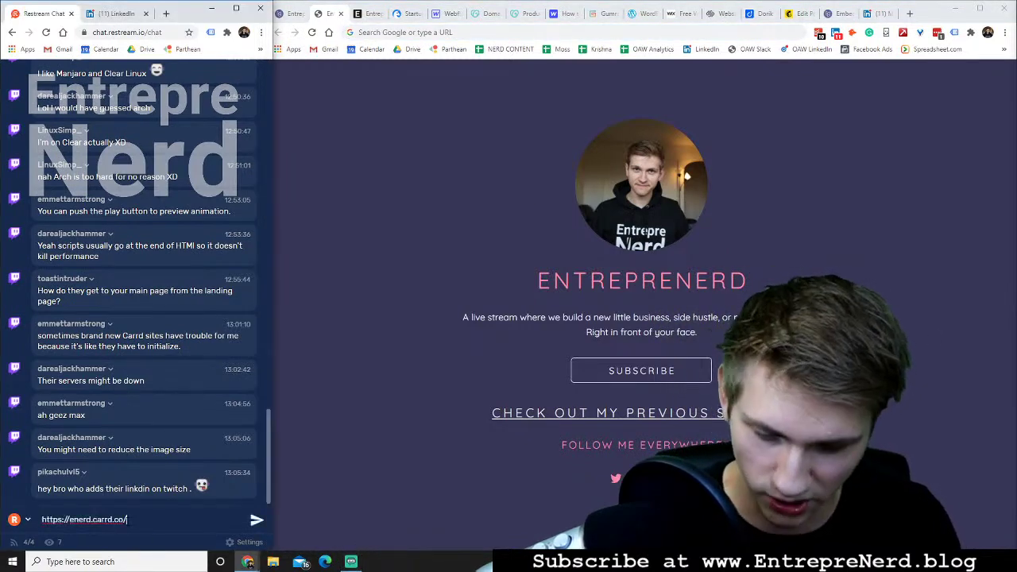
pyautogui.press('Return')
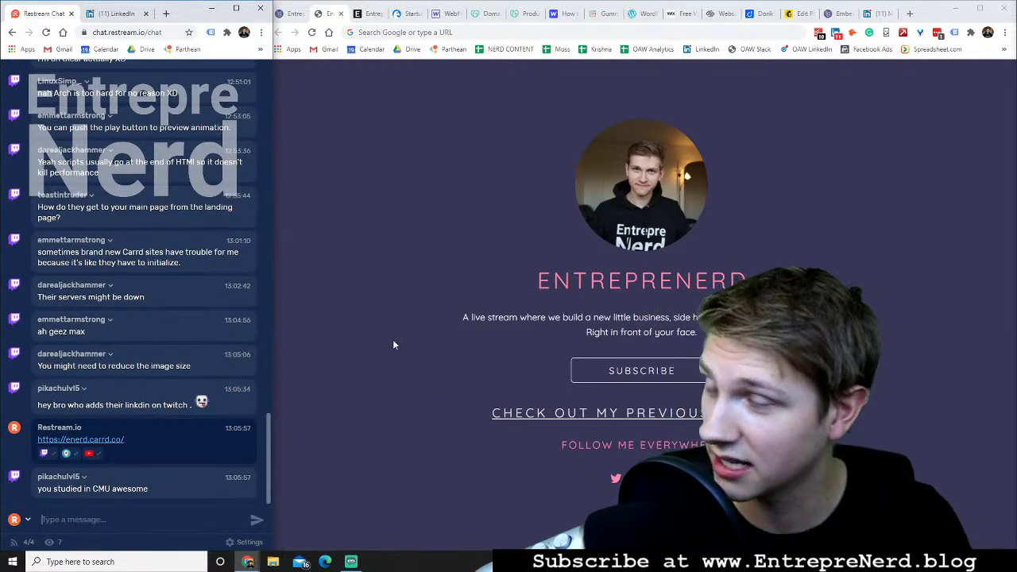
# Dismiss the publish confirmation in the Carrd editor and look at the EntrepreNerd home page before returning to the editor
pyautogui.click(291, 14)
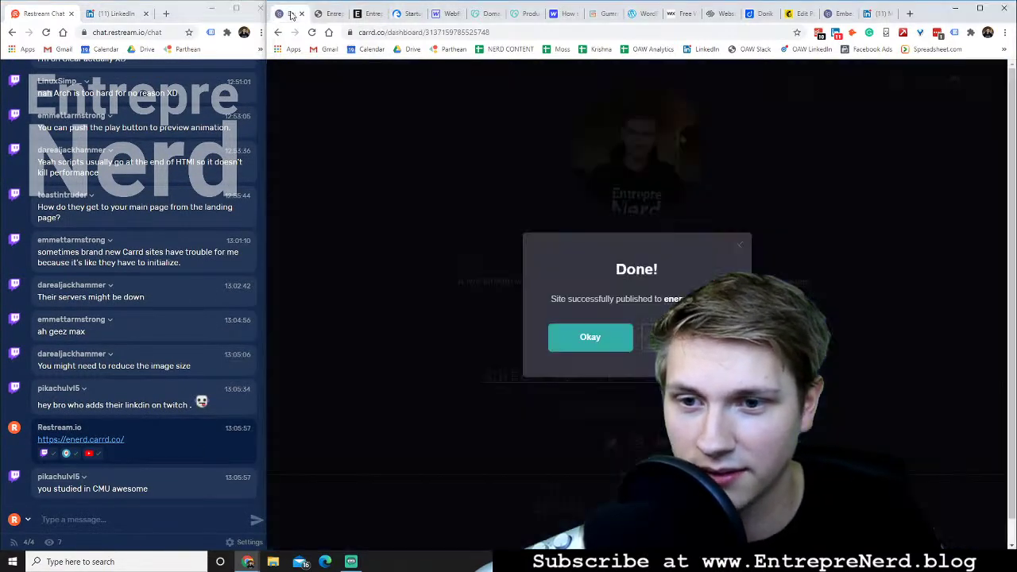
pyautogui.click(590, 336)
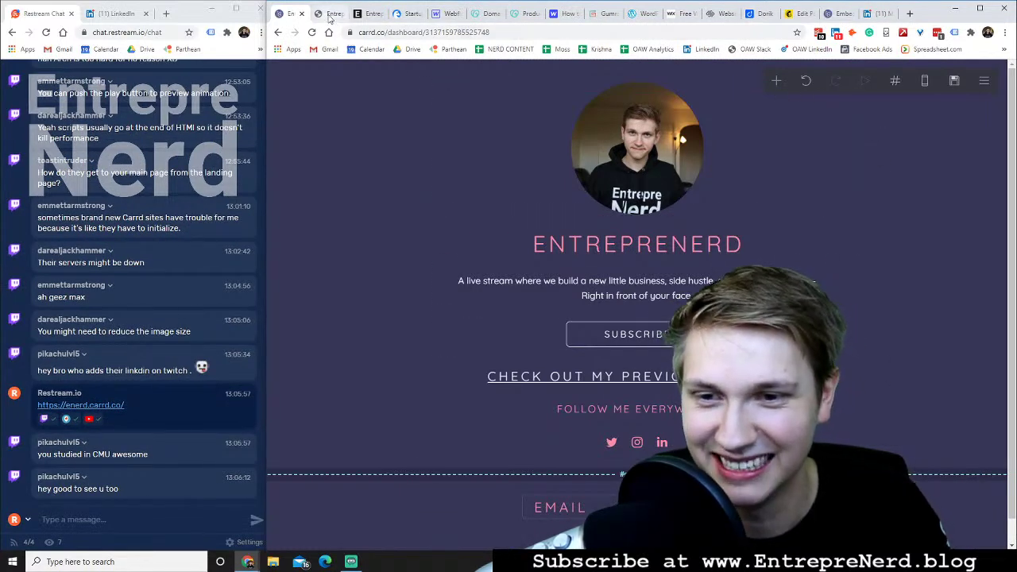
pyautogui.hotkey('ctrl', 'Tab')
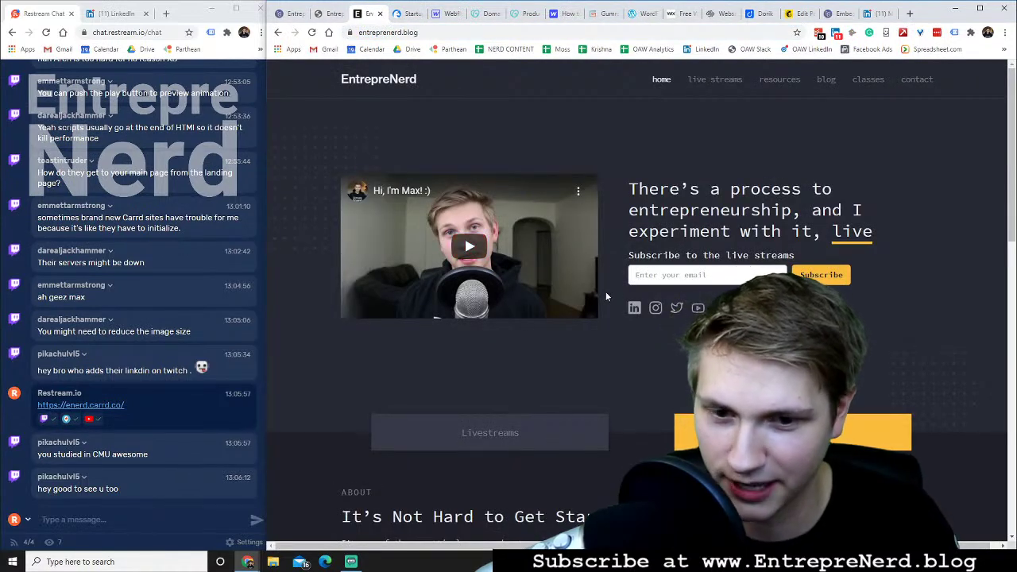
pyautogui.click(280, 19)
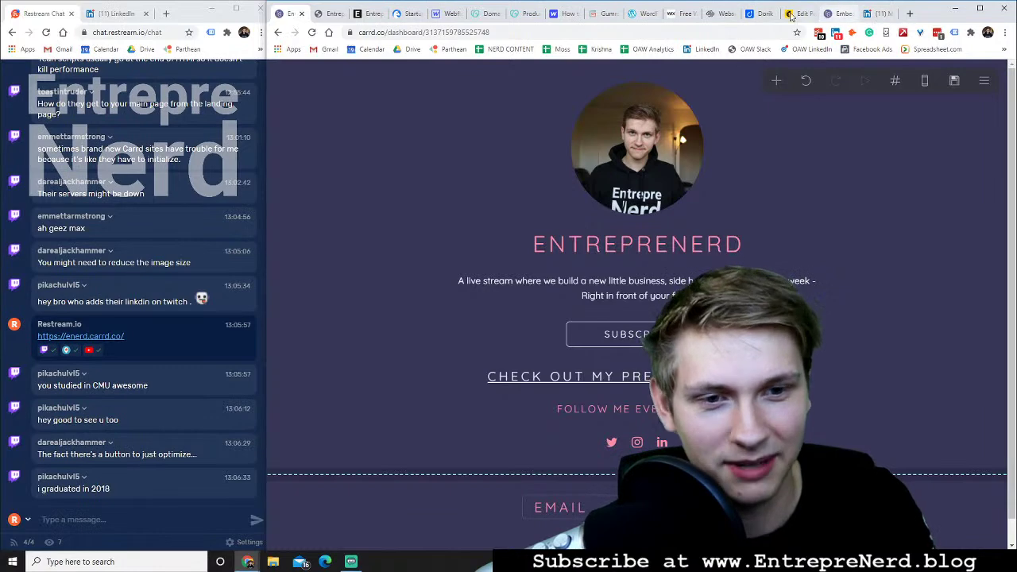
# Switch to Gumroad and complete the product description as "Toss me a few bucks to pay for my next little project or tool subscription!"
pyautogui.click(599, 15)
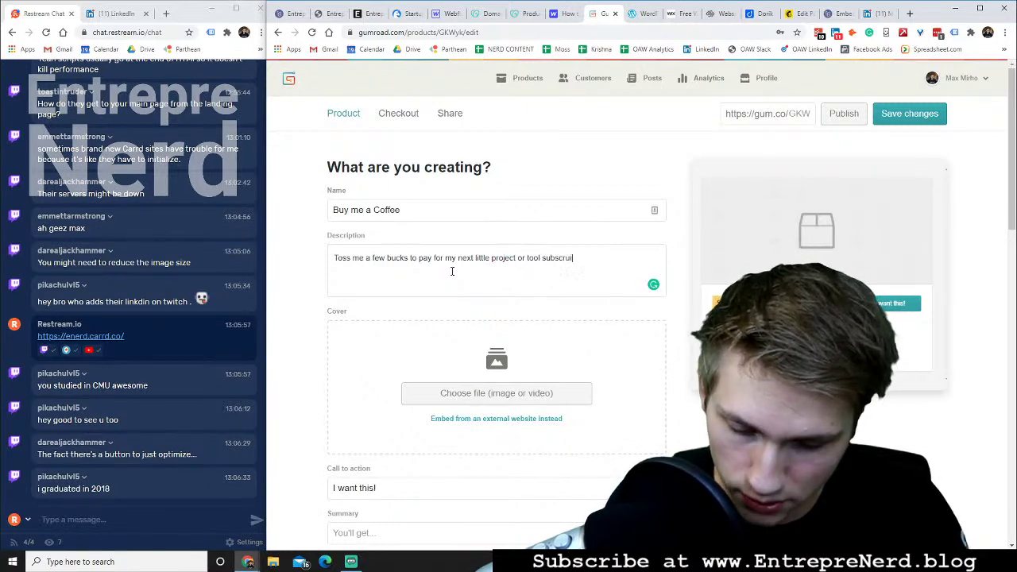
pyautogui.write('iption!')
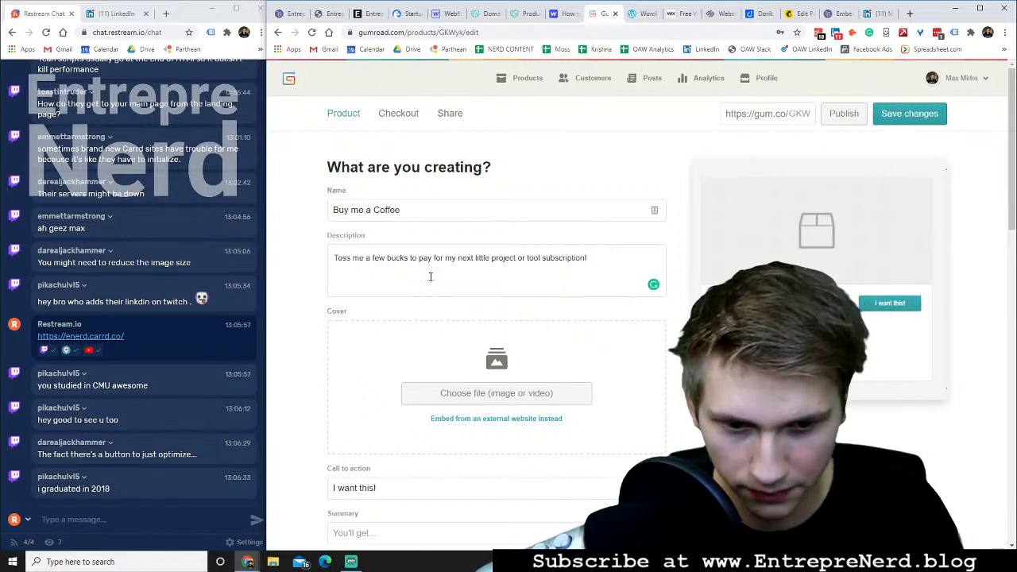
# Upload the "big prof pic" image from the Pics of me folder as the product's cover
pyautogui.click(447, 395)
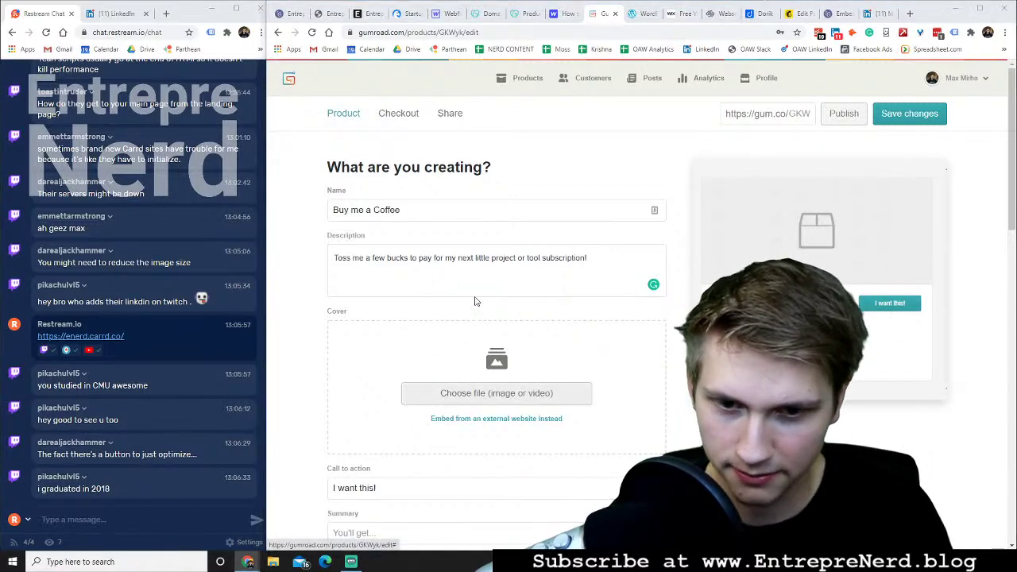
pyautogui.click(390, 89)
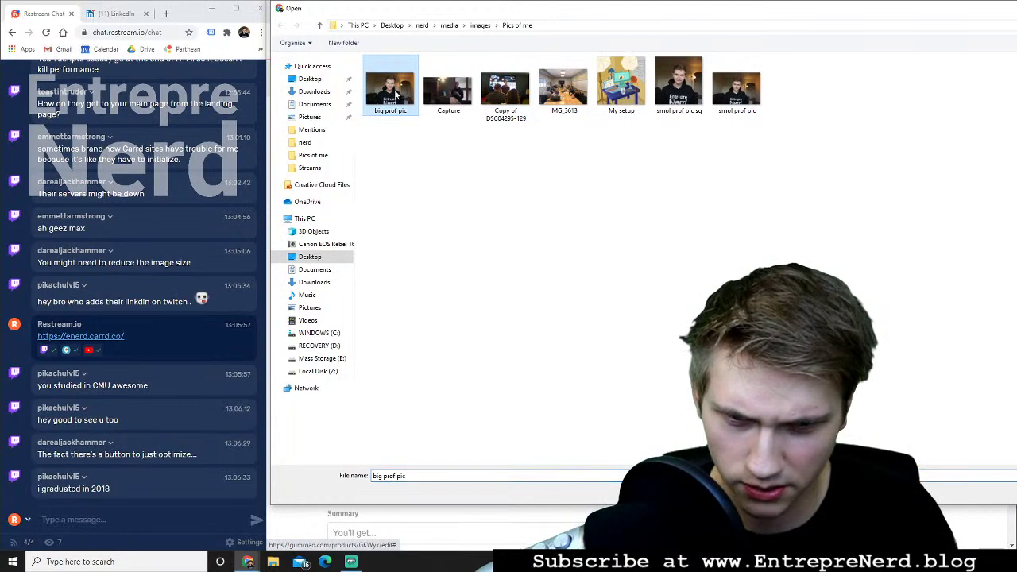
pyautogui.doubleClick(390, 91)
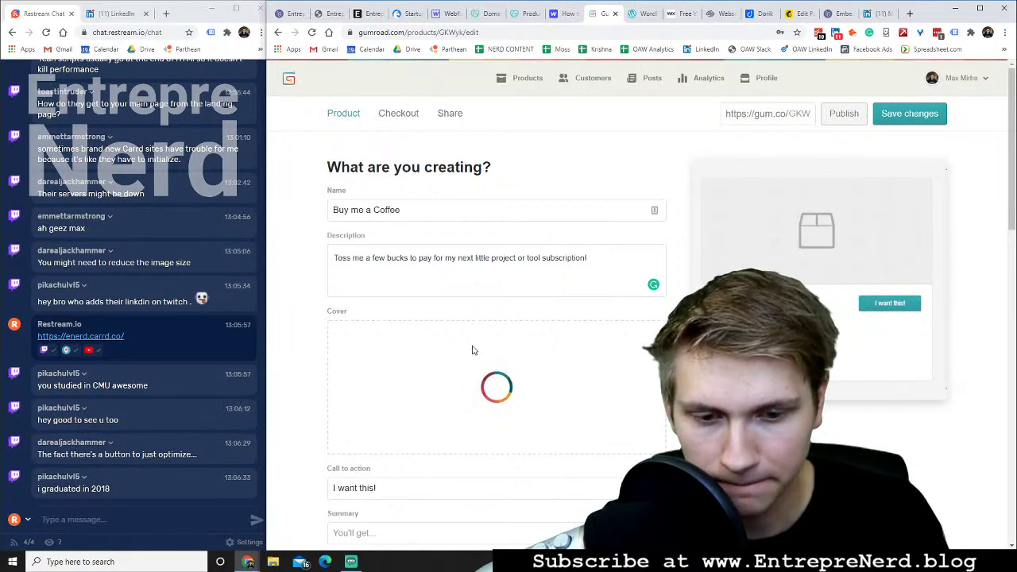
pyautogui.scroll(-3, 671, 413)
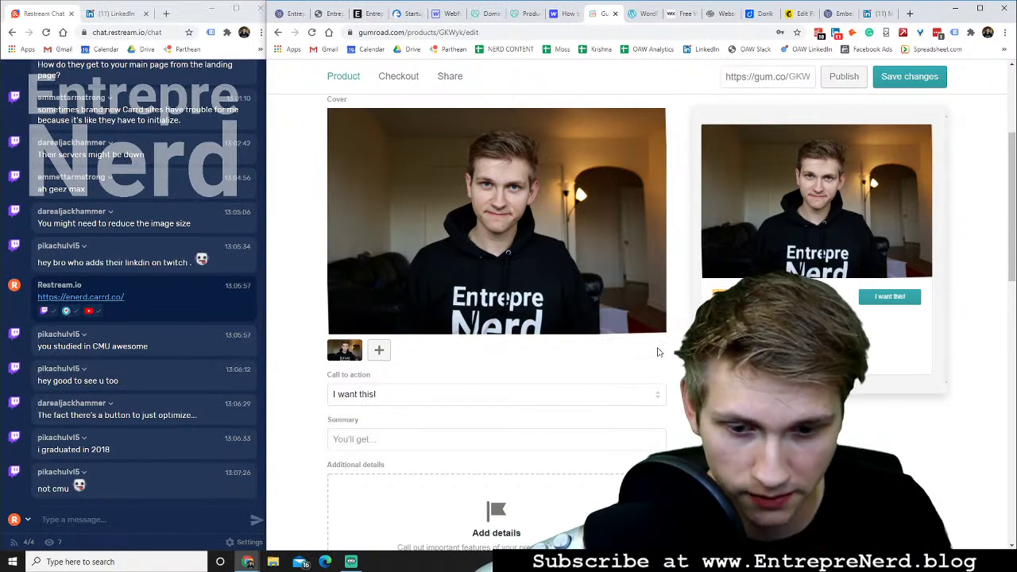
pyautogui.scroll(-2, 658, 352)
pyautogui.click(388, 281)
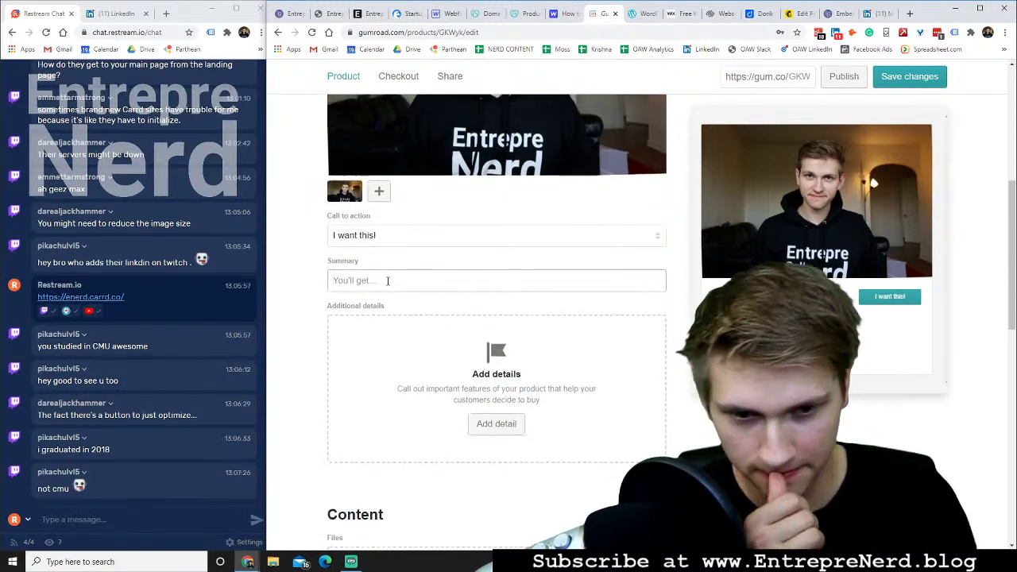
pyautogui.write("You'l")
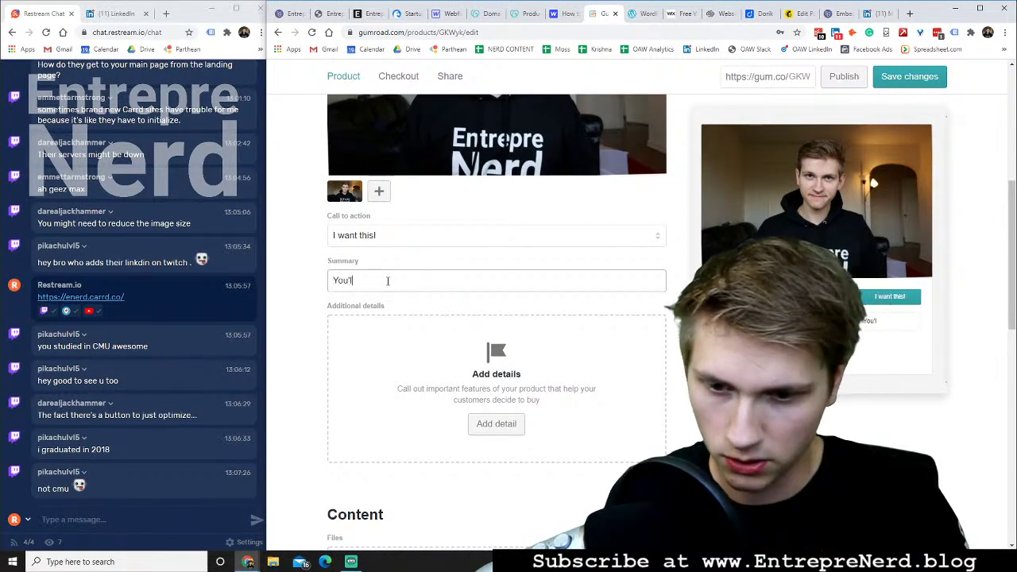
pyautogui.write('l make me happy')
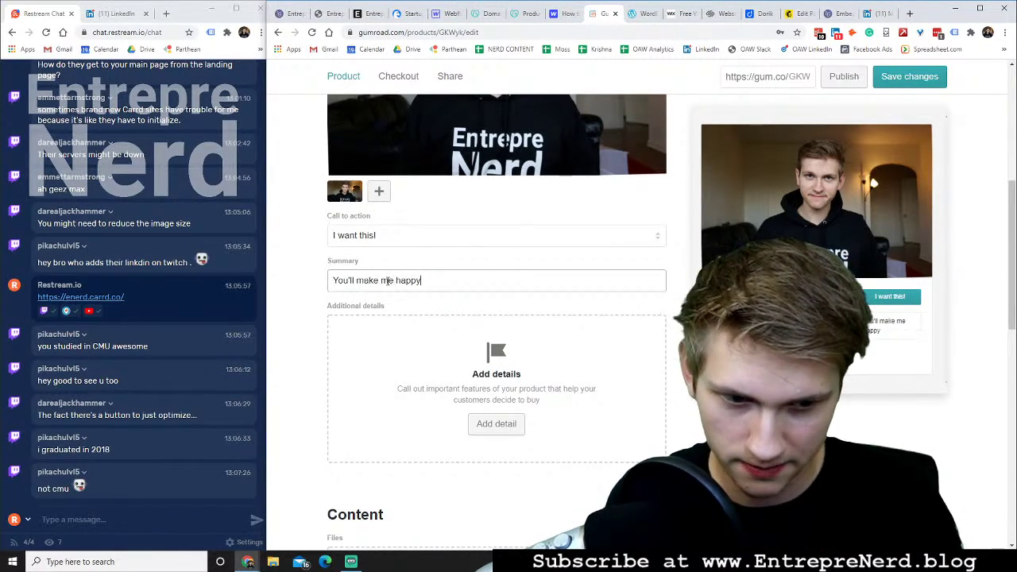
pyautogui.moveTo(428, 283); pyautogui.dragTo(329, 280)
pyautogui.press('BackSpace')
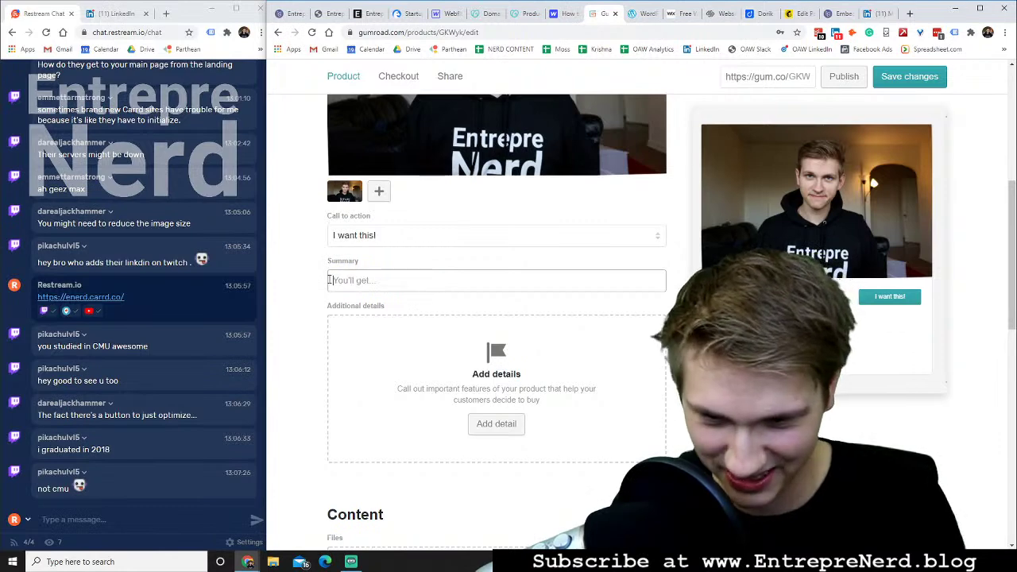
pyautogui.click(308, 269)
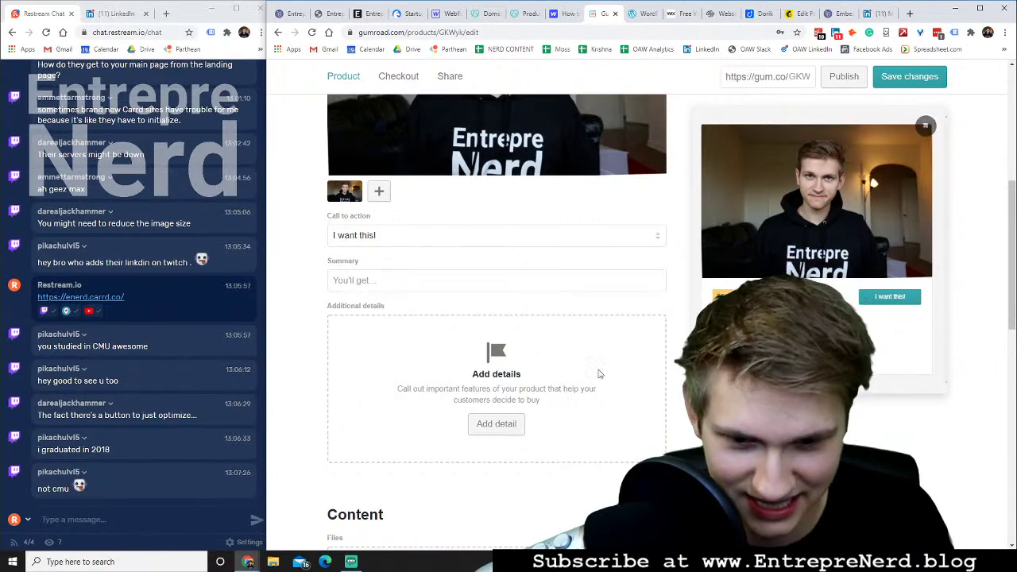
# Review the remaining product settings, save the Buy me a Coffee product's changes and try to publish it
pyautogui.scroll(-7, 599, 373)
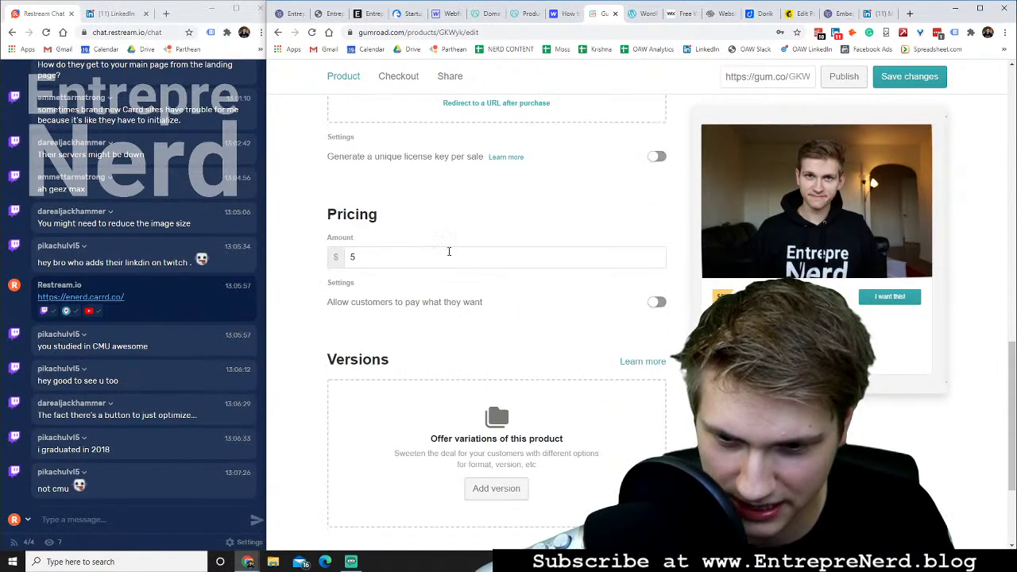
pyautogui.scroll(-3, 448, 251)
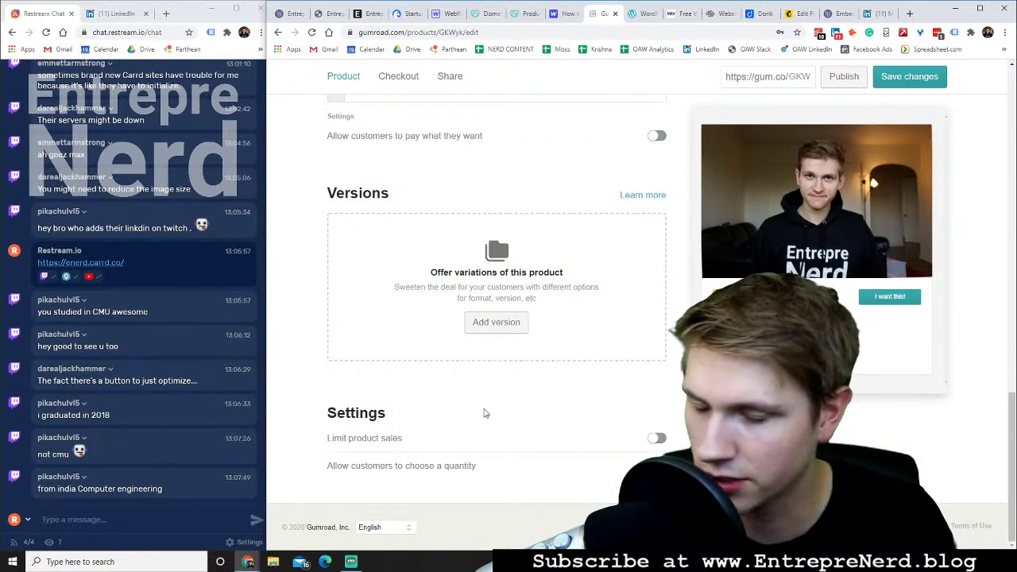
pyautogui.scroll(7, 374, 352)
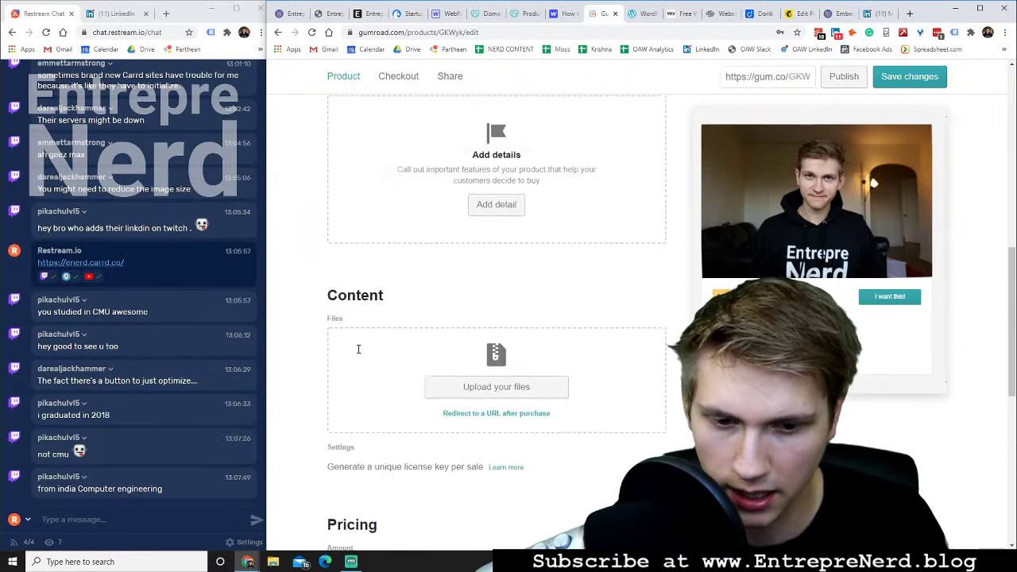
pyautogui.scroll(8, 353, 349)
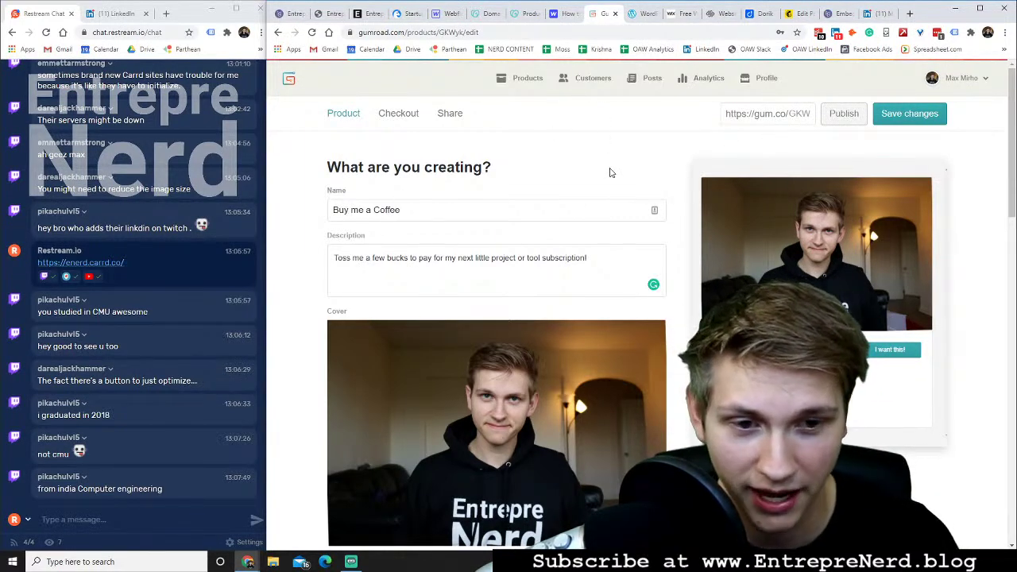
pyautogui.click(895, 116)
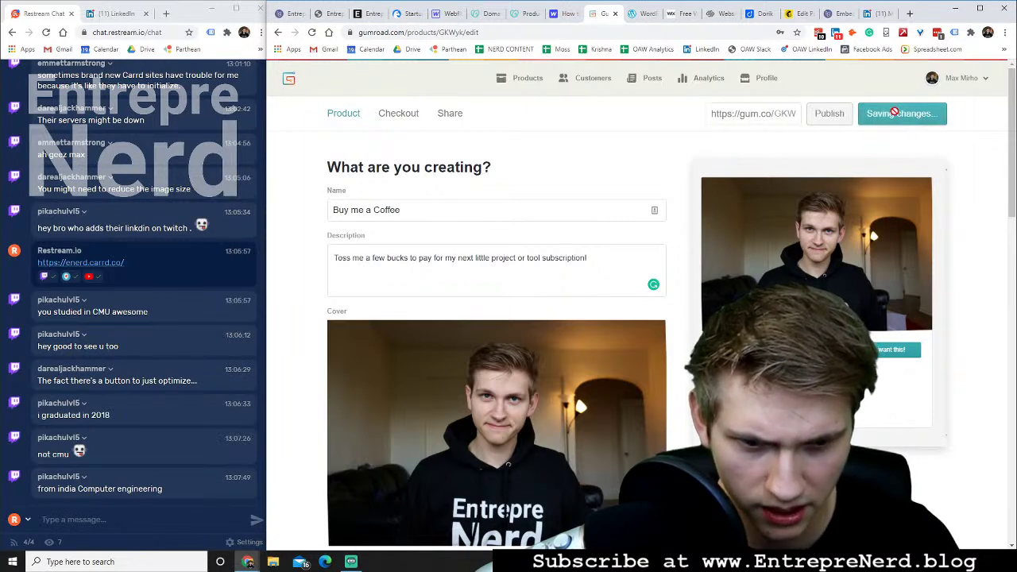
pyautogui.click(838, 115)
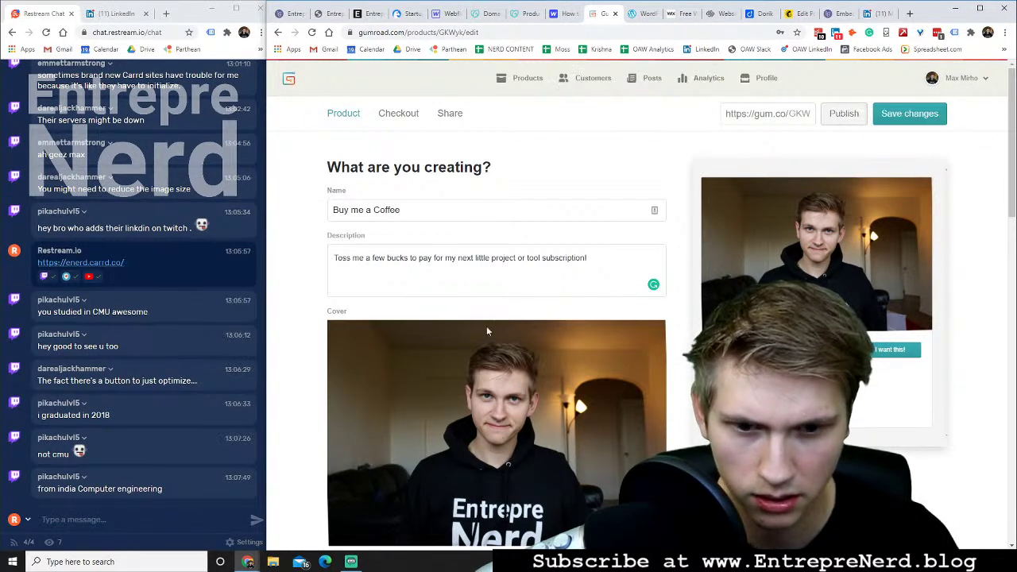
pyautogui.scroll(-5, 487, 331)
pyautogui.scroll(5, 487, 330)
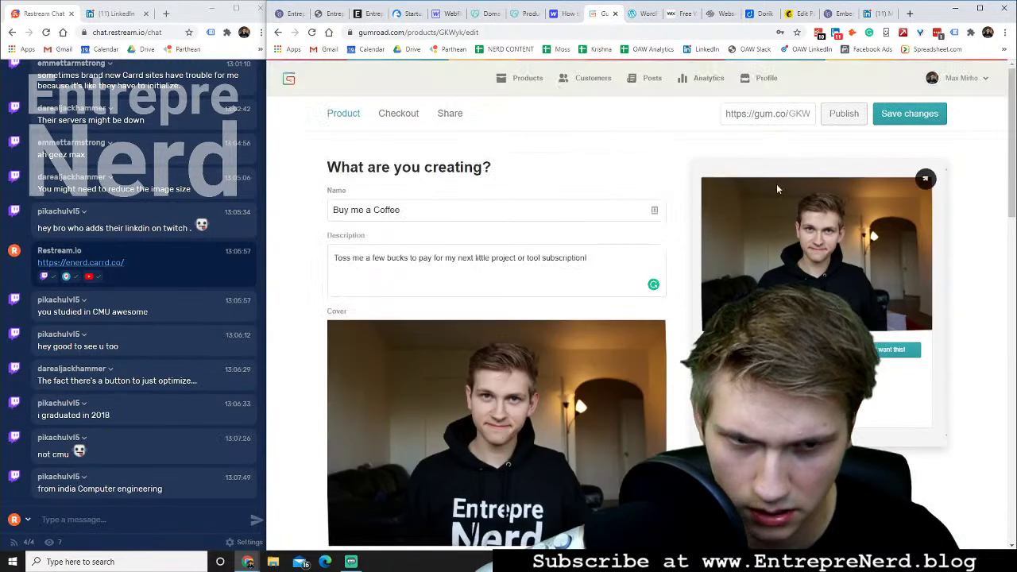
pyautogui.click(834, 121)
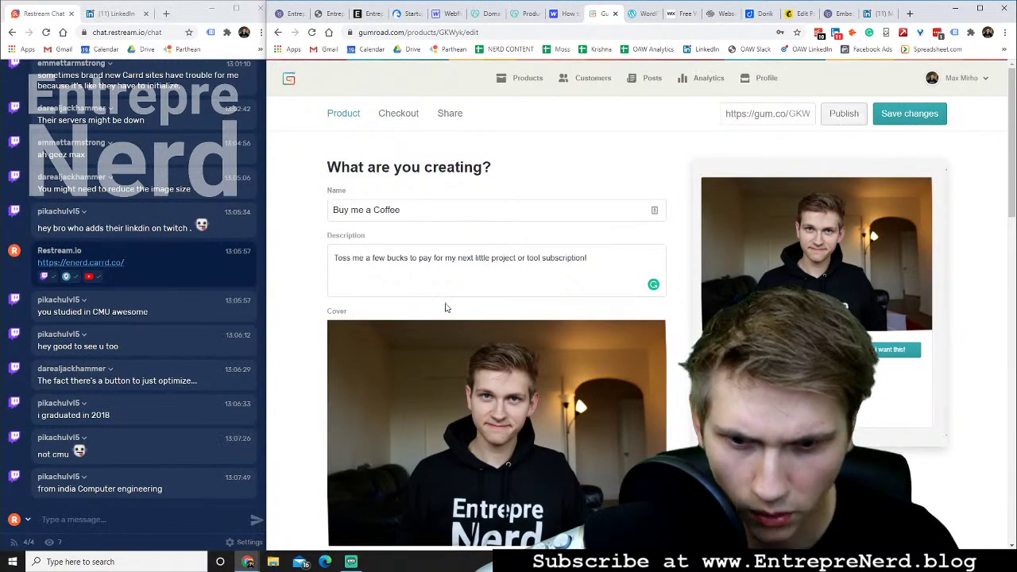
# Enable the pricing option that allows customers to pay what they want for the coffee product
pyautogui.scroll(-10, 445, 307)
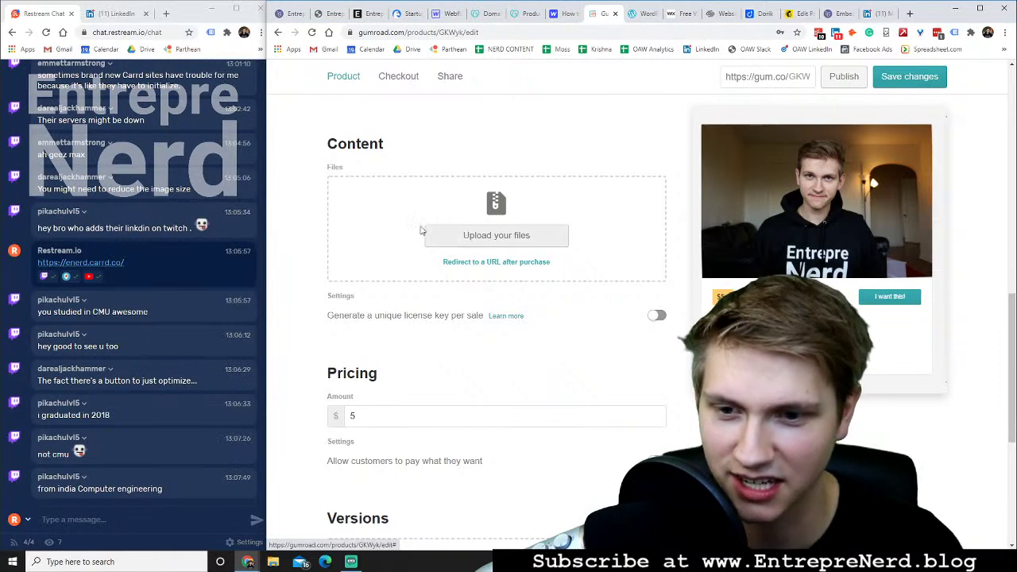
pyautogui.scroll(2, 413, 246)
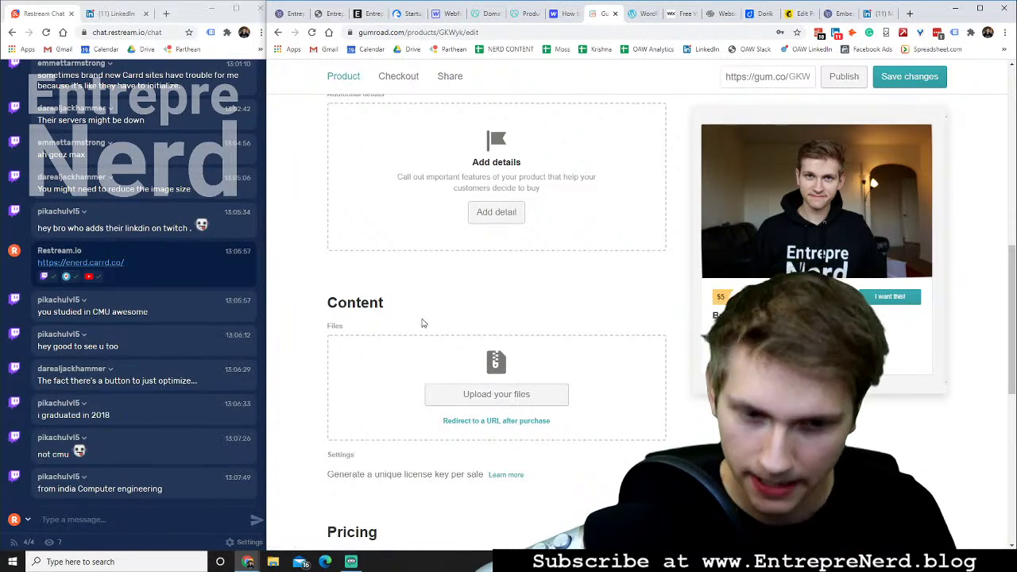
pyautogui.scroll(-3, 457, 283)
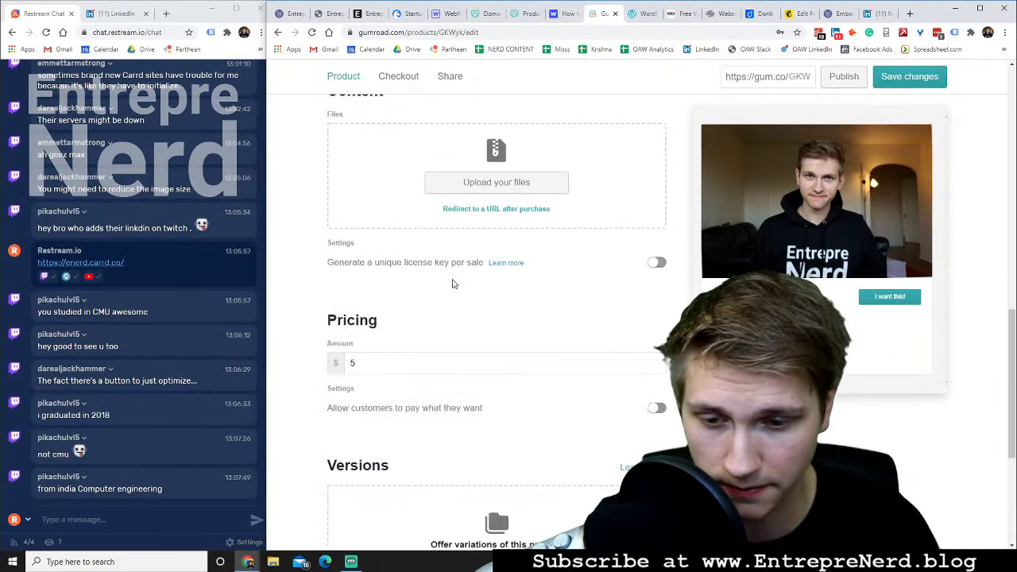
pyautogui.scroll(-4, 444, 288)
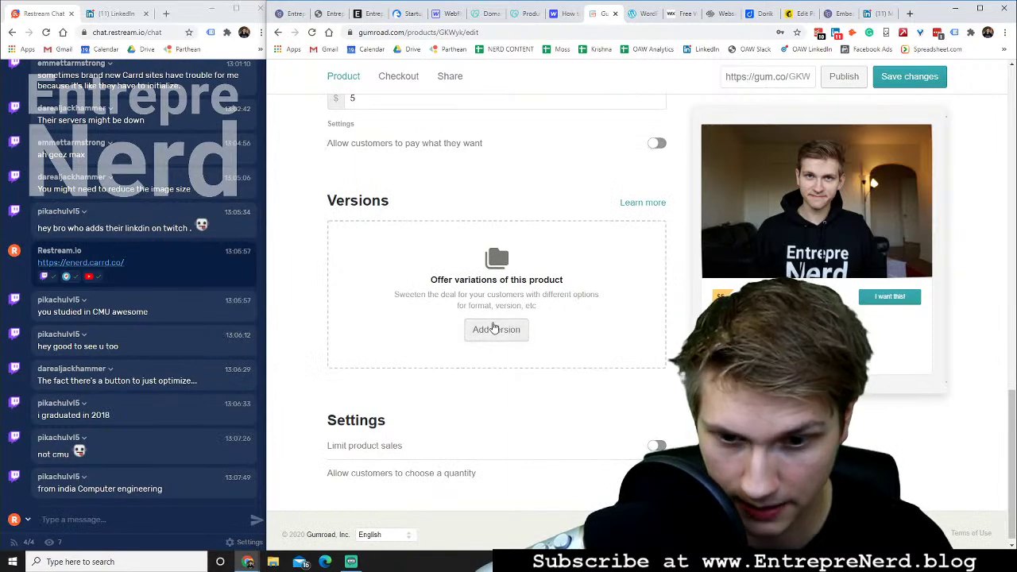
pyautogui.scroll(3, 550, 296)
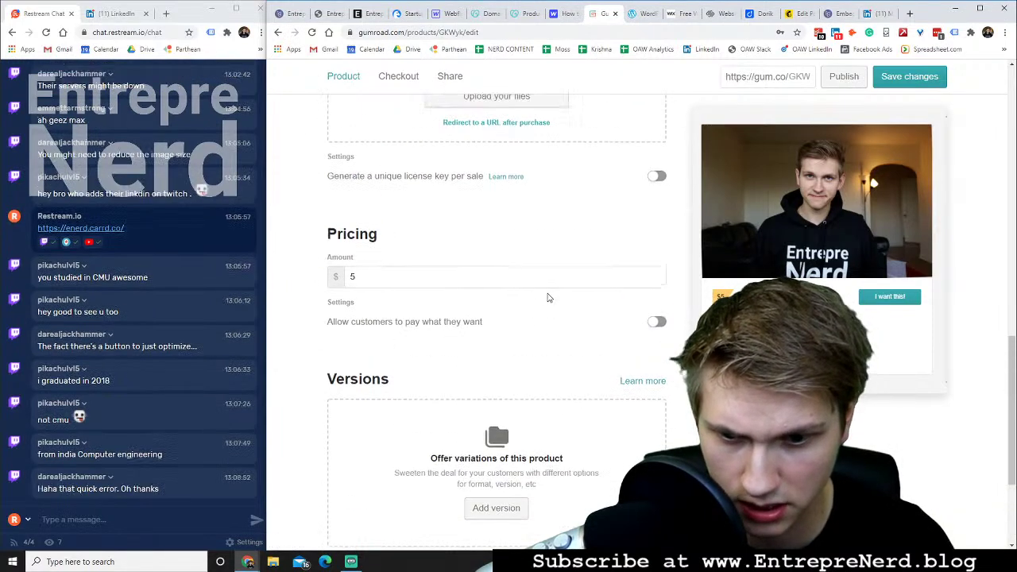
pyautogui.scroll(1, 547, 298)
pyautogui.click(654, 409)
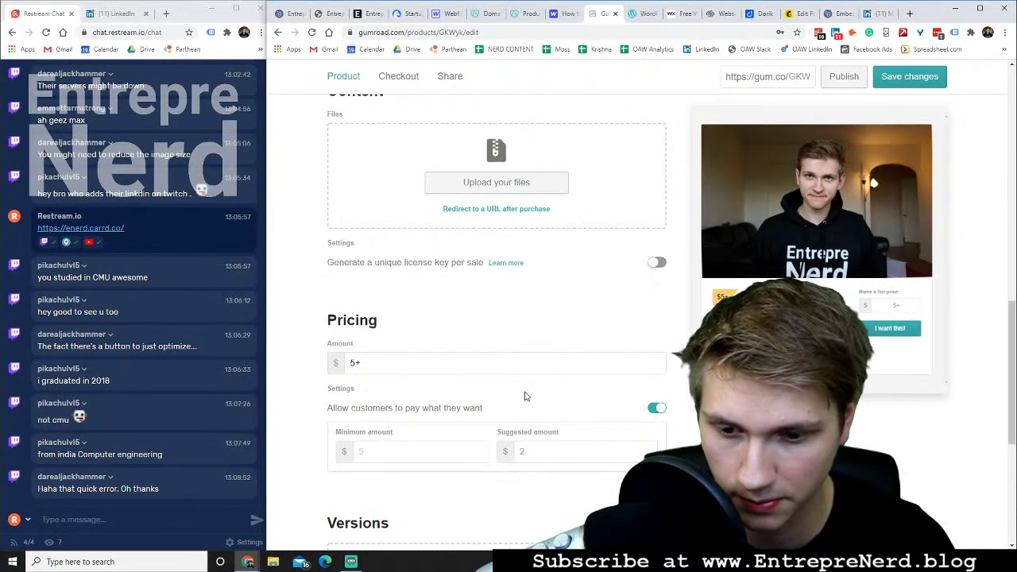
# Turn off the option that lets customers pay what they want and try to publish the coffee product
pyautogui.click(511, 448)
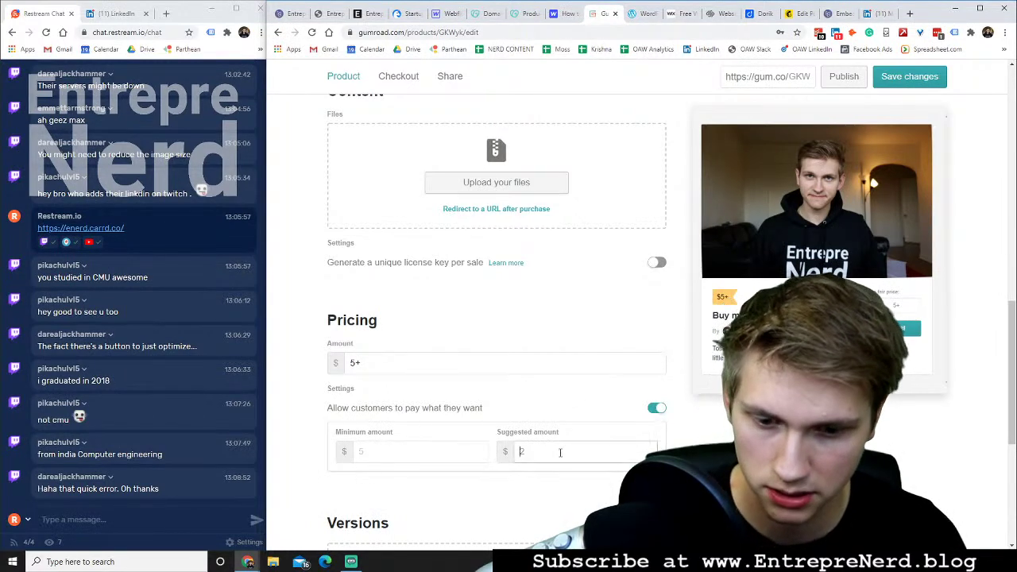
pyautogui.write('2')
pyautogui.click(656, 409)
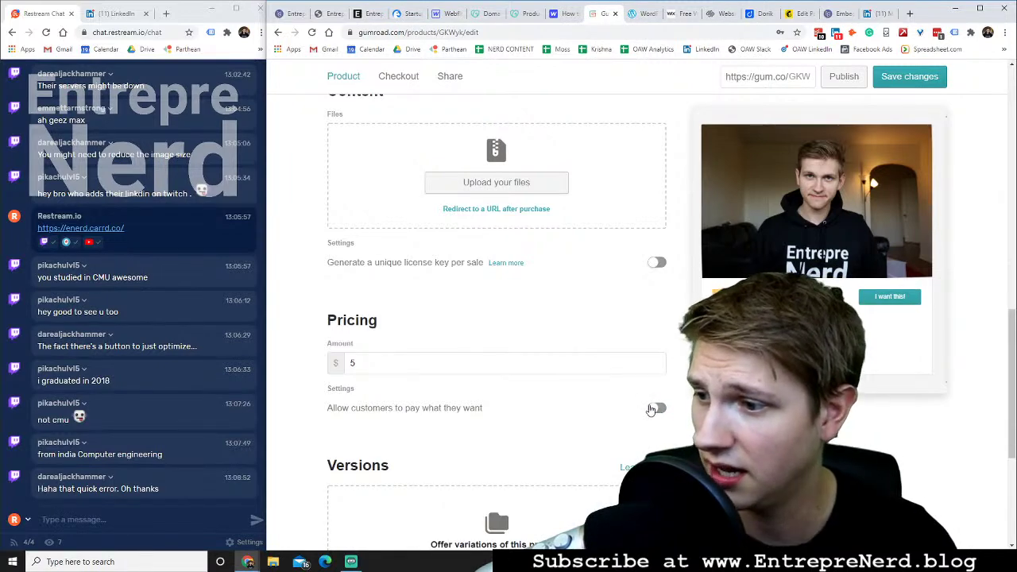
pyautogui.scroll(10, 579, 238)
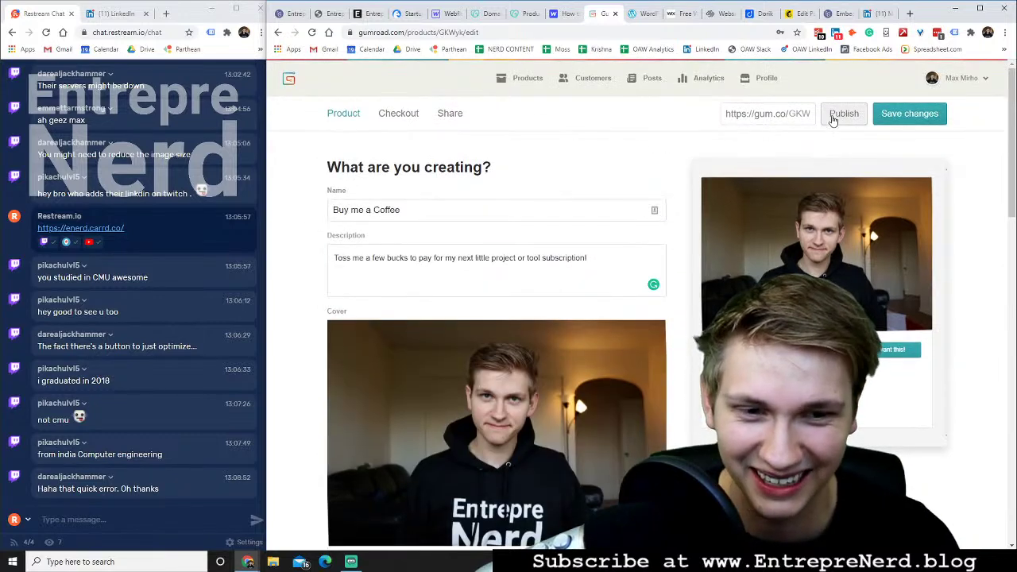
pyautogui.click(842, 113)
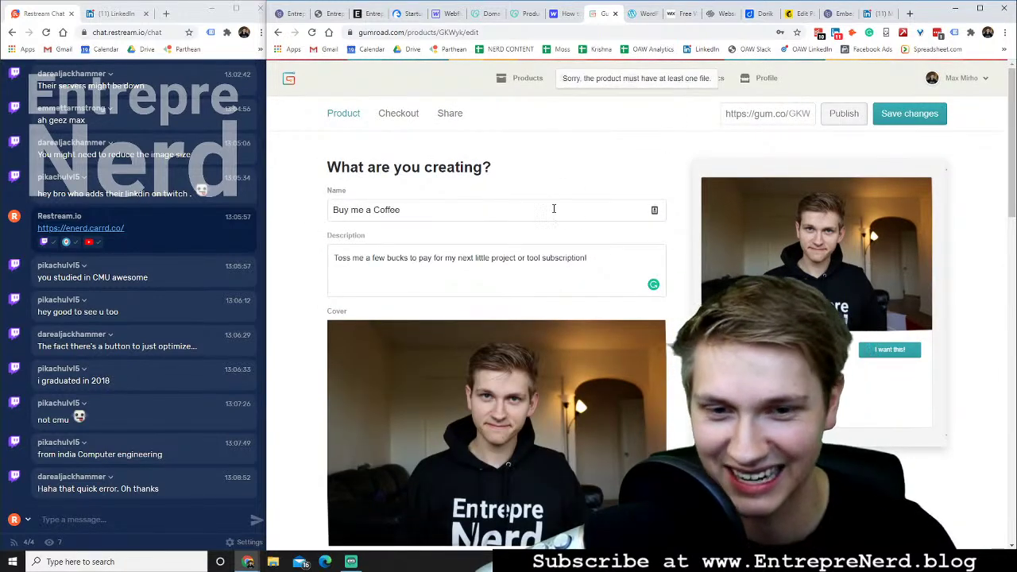
# Switch the product's content delivery from uploaded files to redirecting buyers to a URL after purchase
pyautogui.scroll(-1, 551, 206)
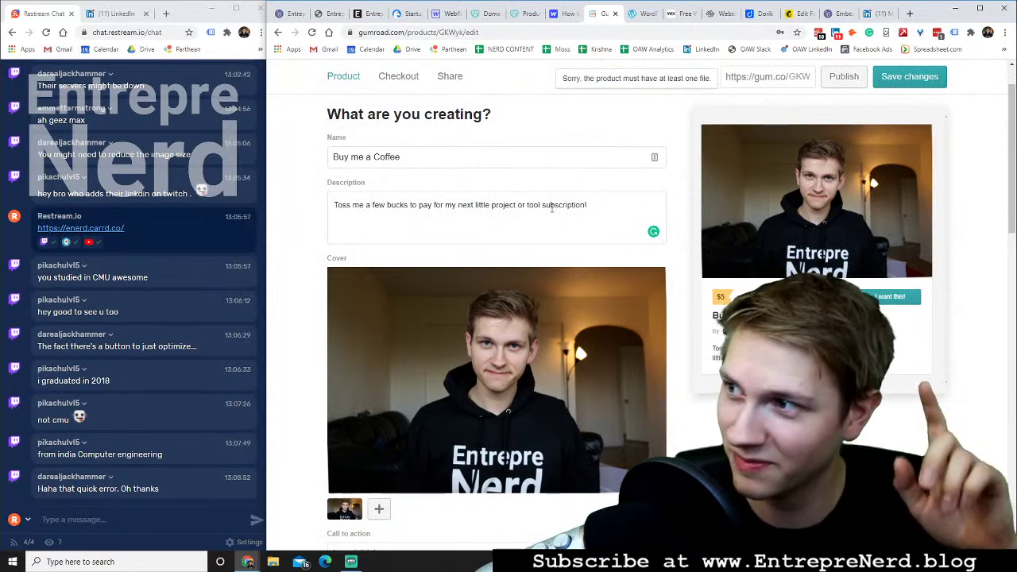
pyautogui.scroll(-6, 556, 275)
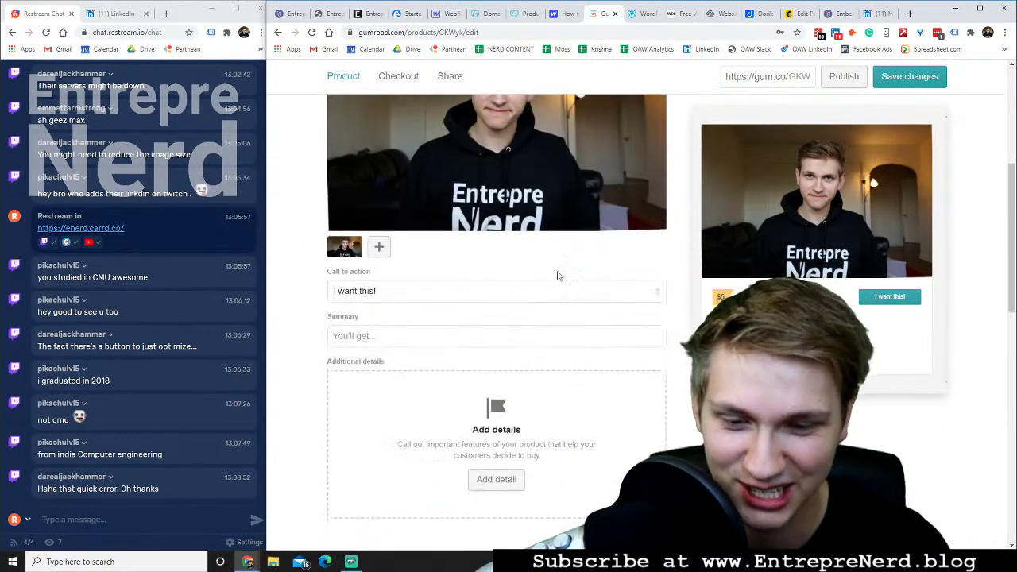
pyautogui.scroll(-2, 492, 278)
pyautogui.scroll(-1, 500, 294)
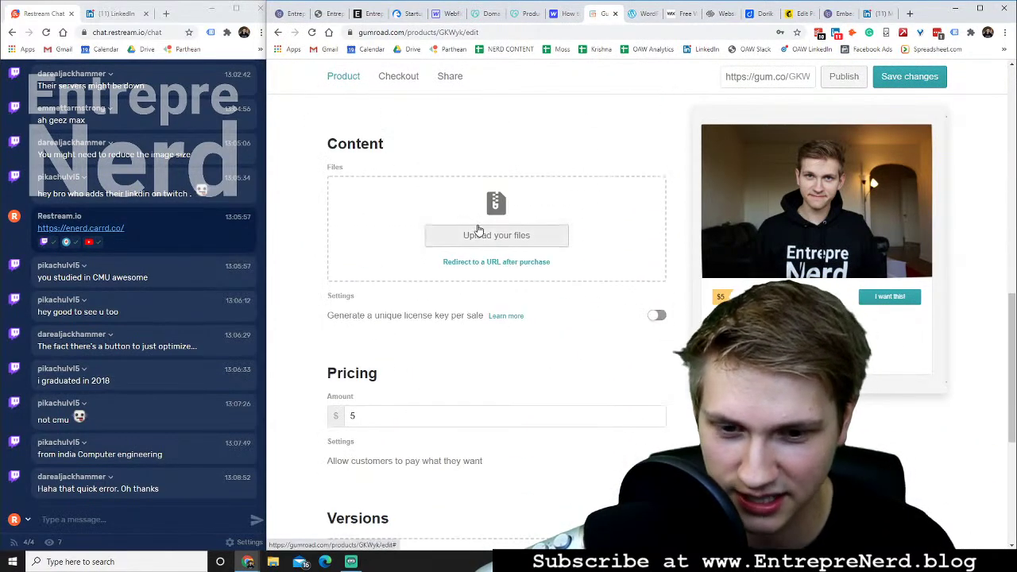
pyautogui.click(492, 235)
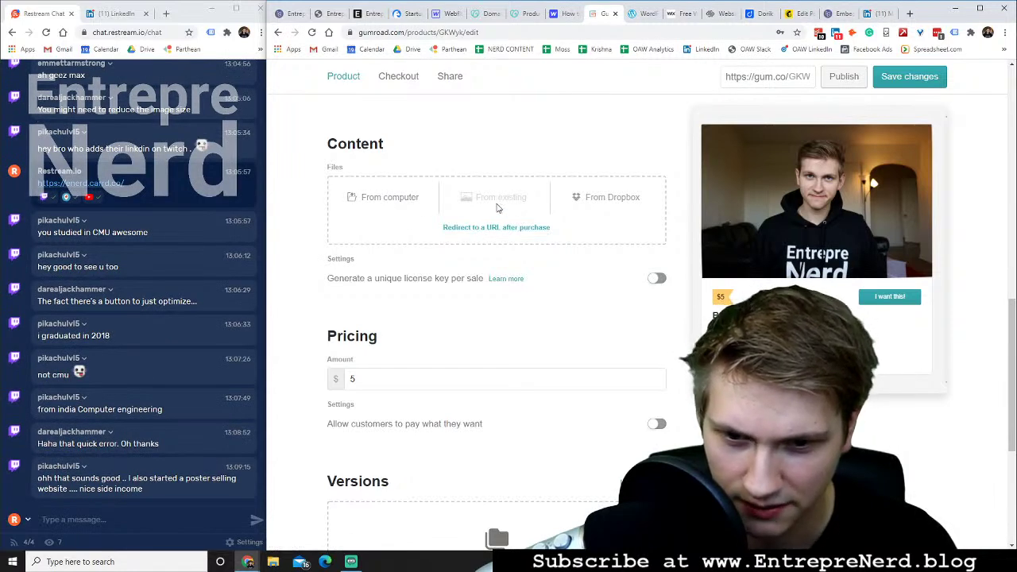
pyautogui.scroll(10, 500, 236)
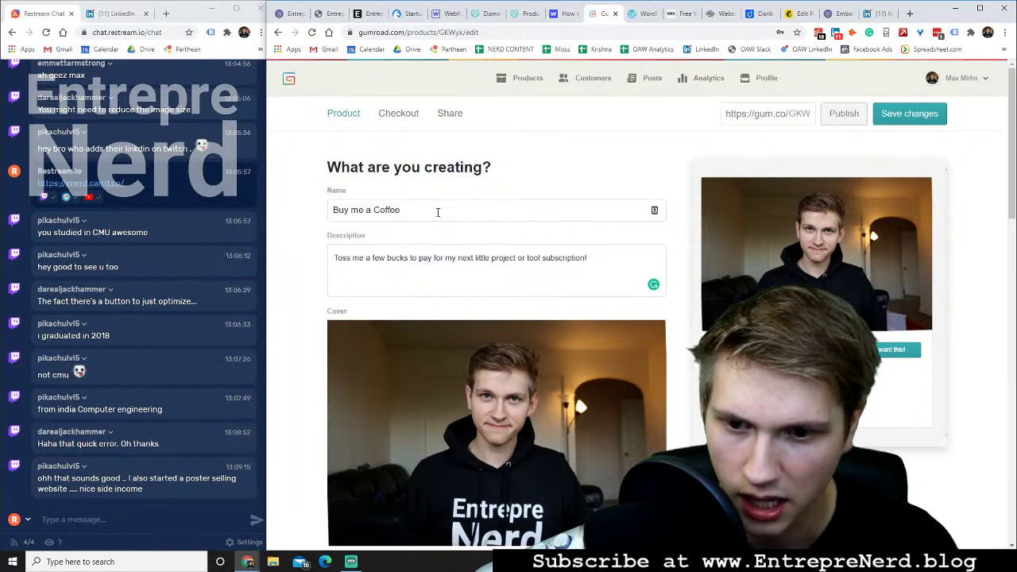
# Open the subscribe section of the live EntrepreNerd page and copy its web address
pyautogui.click(327, 13)
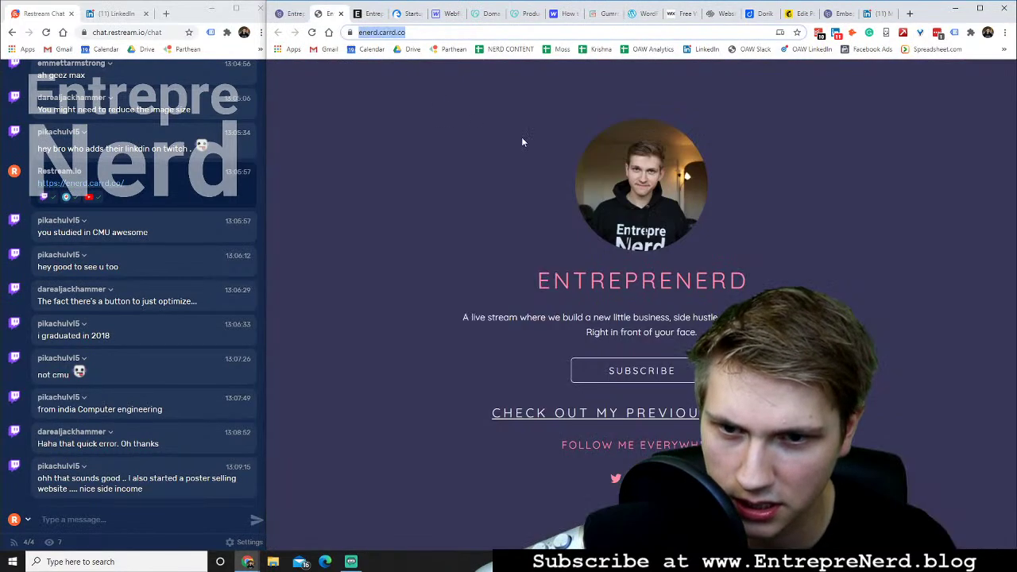
pyautogui.click(615, 370)
pyautogui.click(428, 36)
pyautogui.hotkey('ctrl', 'c')
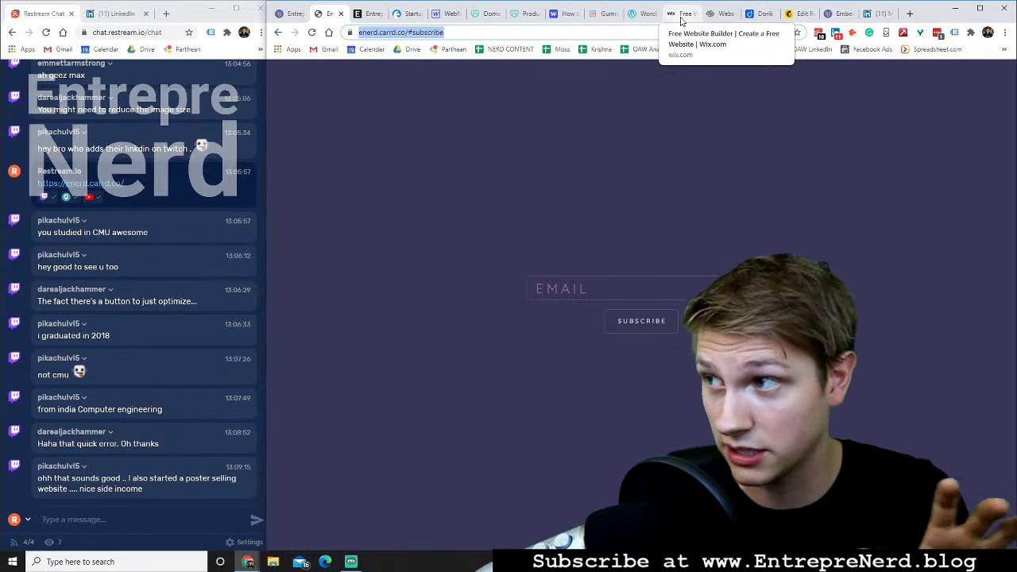
pyautogui.click(598, 16)
pyautogui.scroll(-15, 520, 231)
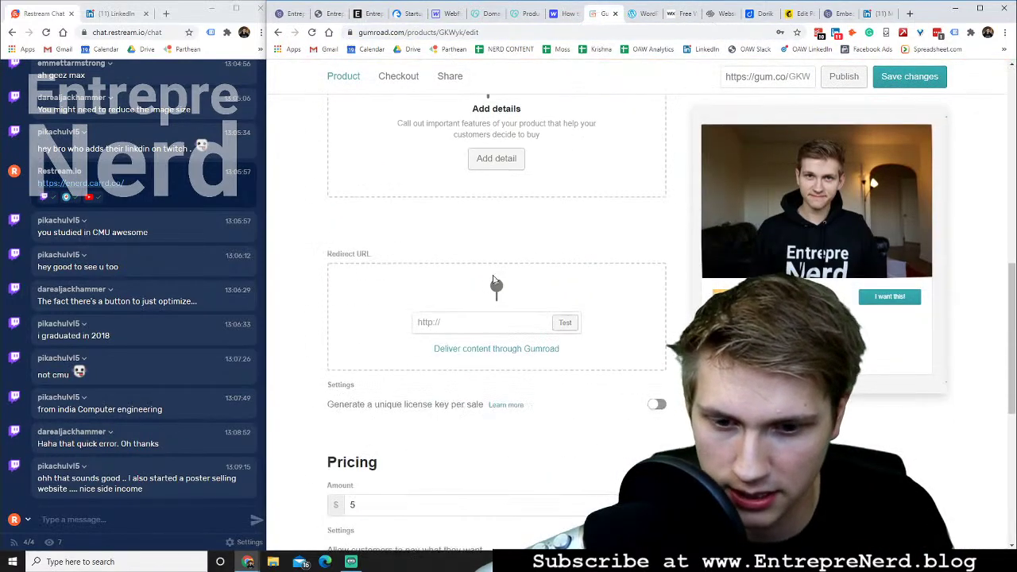
pyautogui.hotkey('ctrl', 'v')
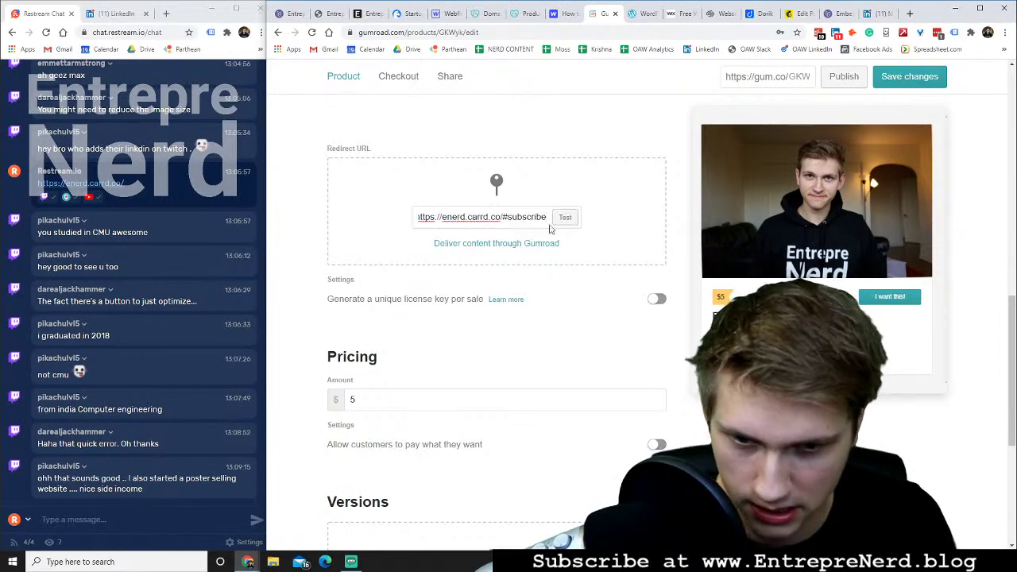
pyautogui.click(612, 270)
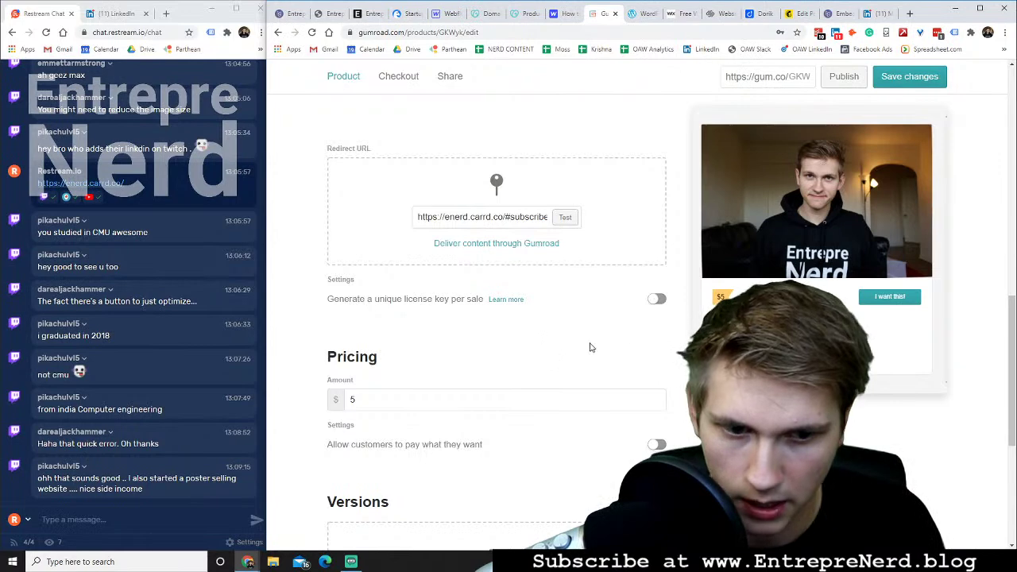
# Save and publish the Buy me a Coffee product and get the embed code for its purchase button
pyautogui.click(910, 76)
pyautogui.click(838, 77)
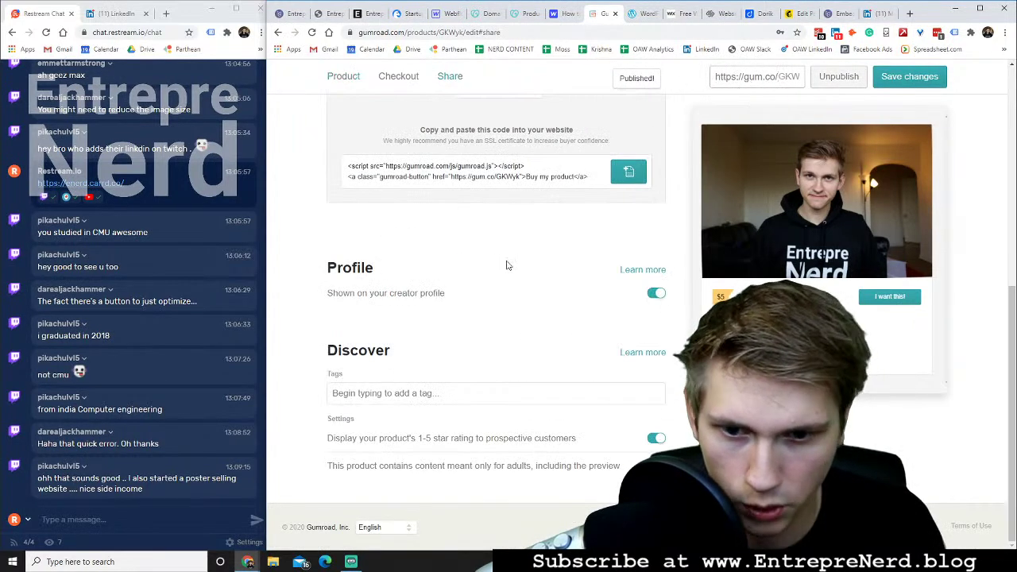
pyautogui.scroll(4, 511, 265)
pyautogui.scroll(-2, 511, 265)
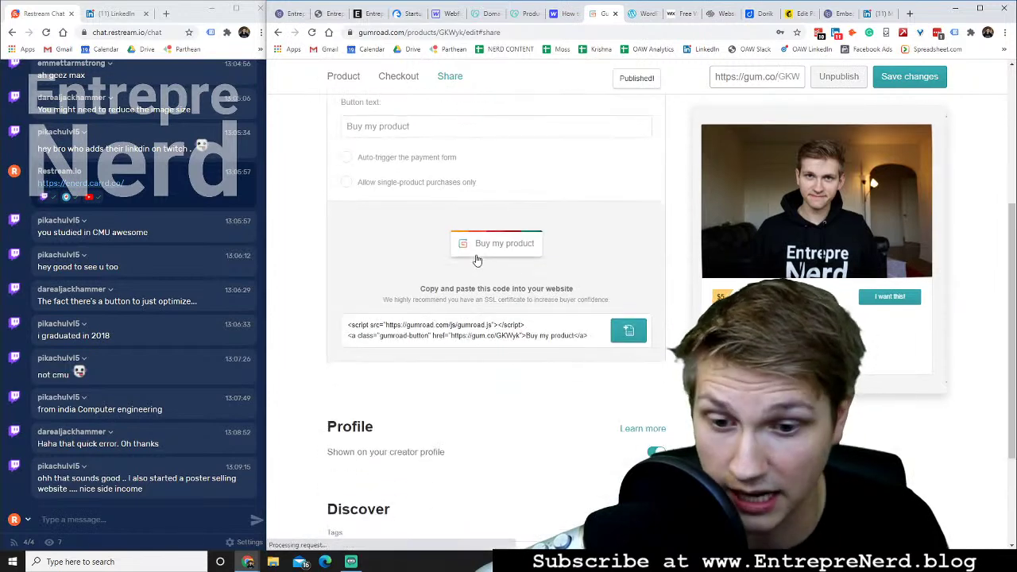
# Switch to the Carrd editor and add an Embed element directly below the Subscribe button
pyautogui.click(286, 14)
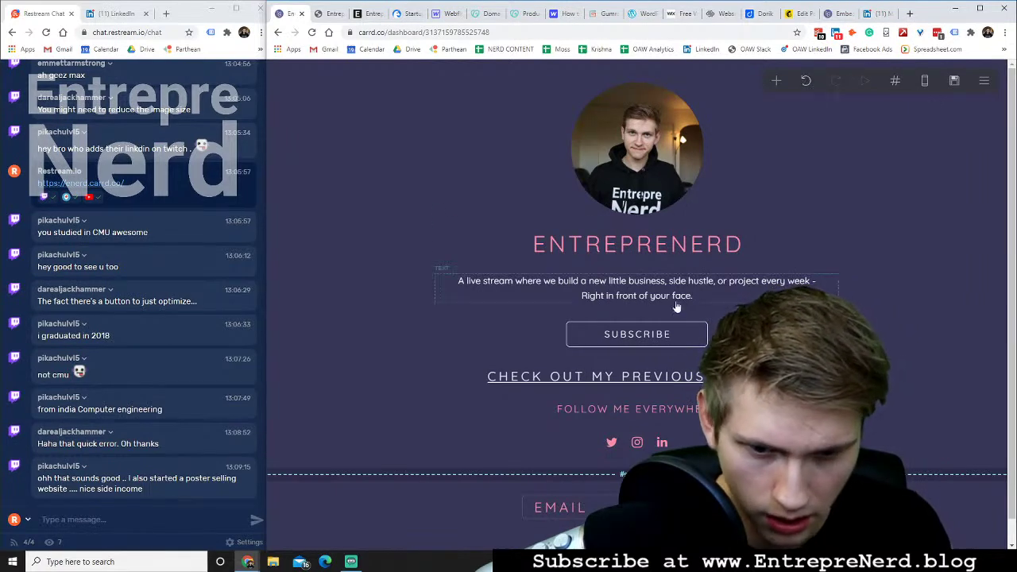
pyautogui.click(777, 83)
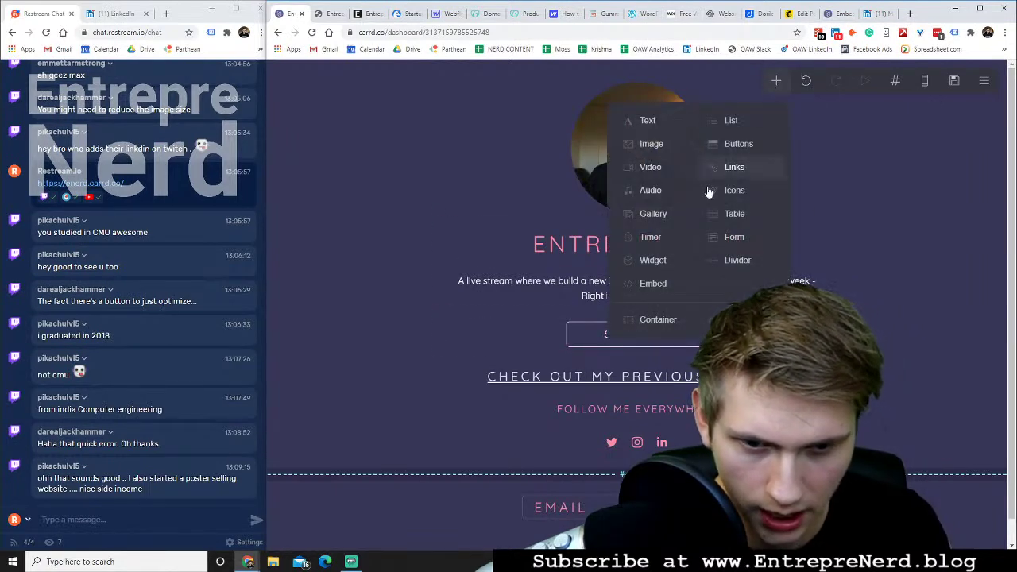
pyautogui.click(594, 337)
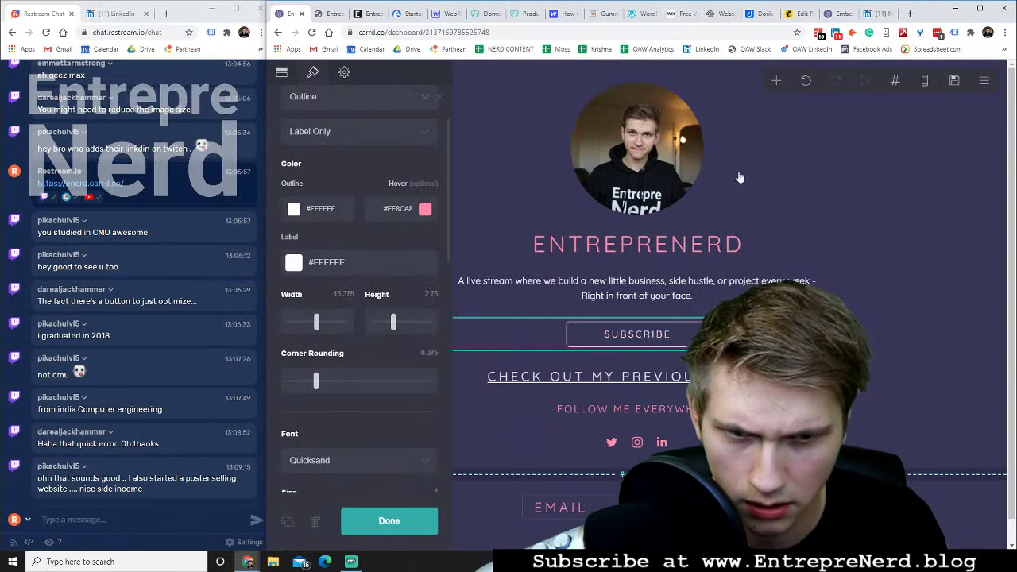
pyautogui.click(782, 82)
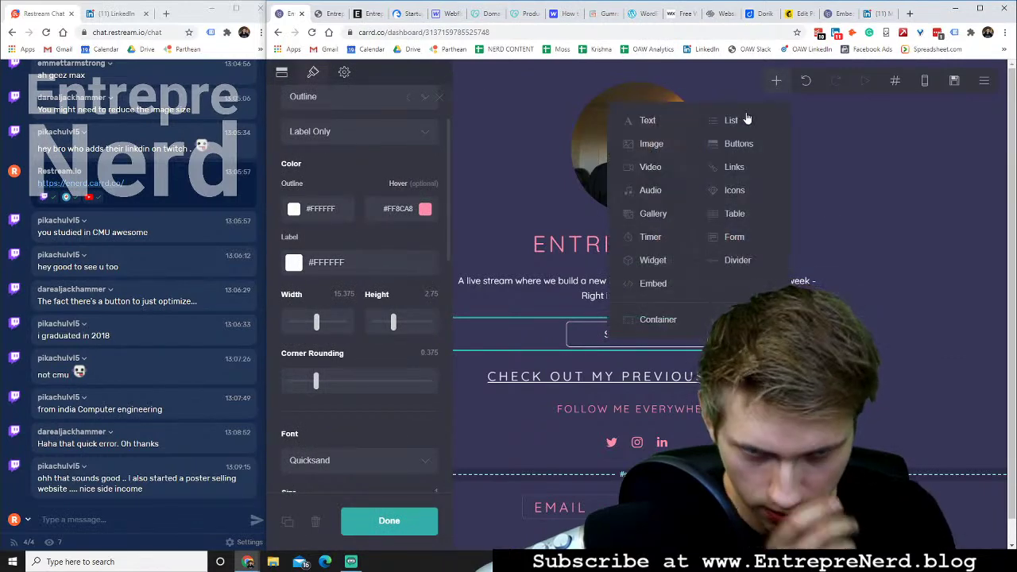
pyautogui.click(627, 283)
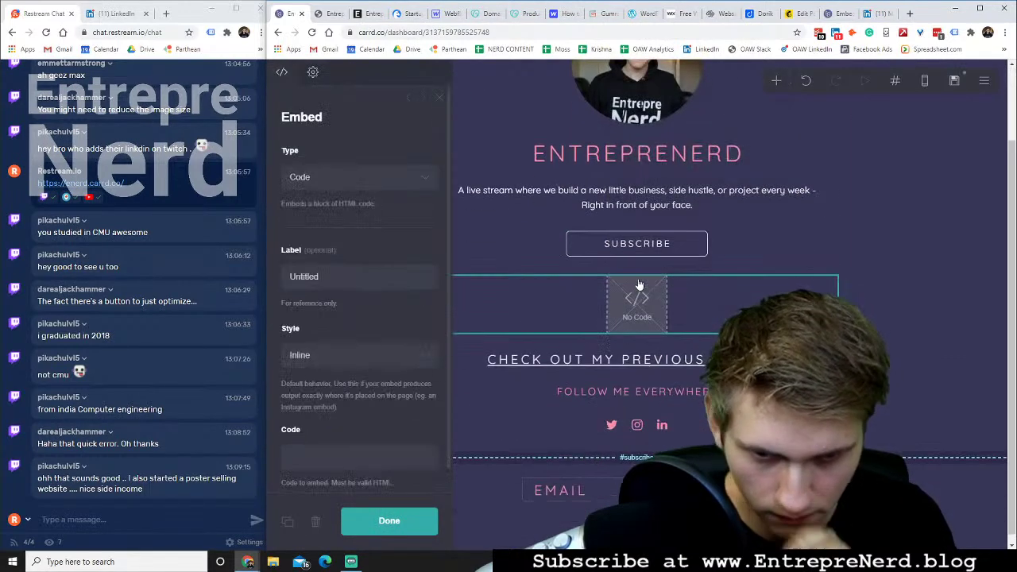
pyautogui.press('Escape')
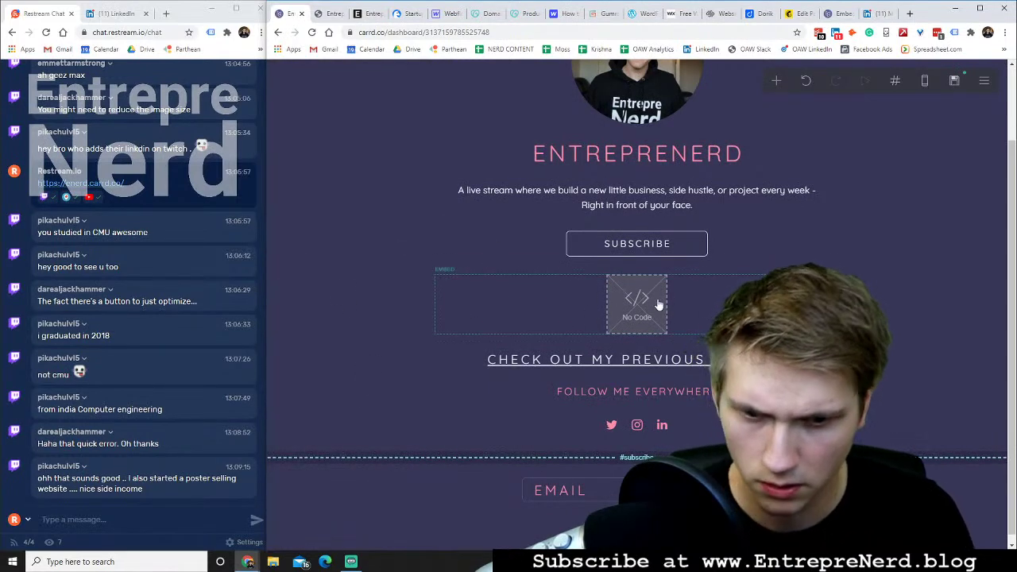
# Paste the Gumroad purchase button code into the new Embed element and apply it
pyautogui.click(626, 287)
pyautogui.click(331, 457)
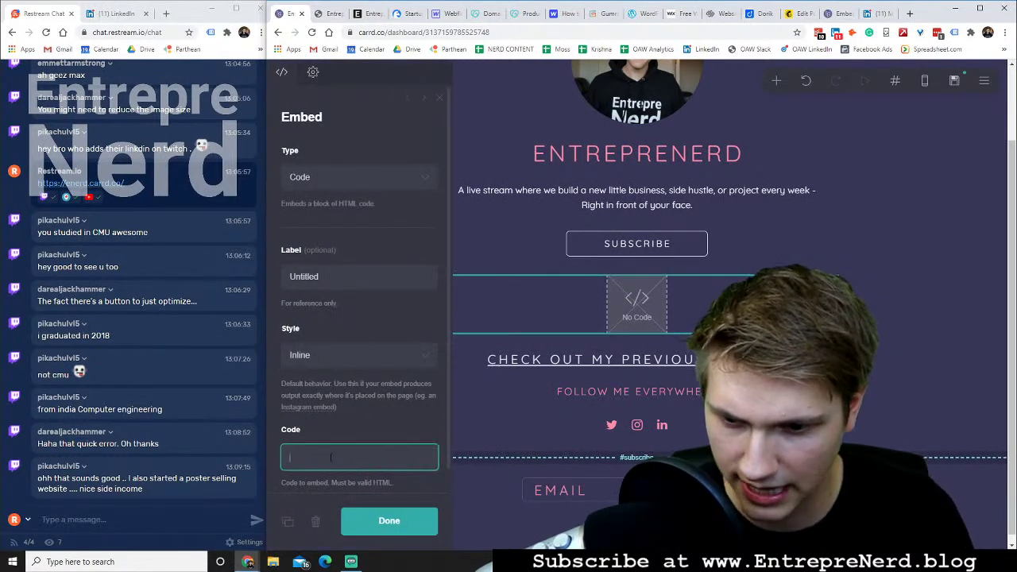
pyautogui.write('v')
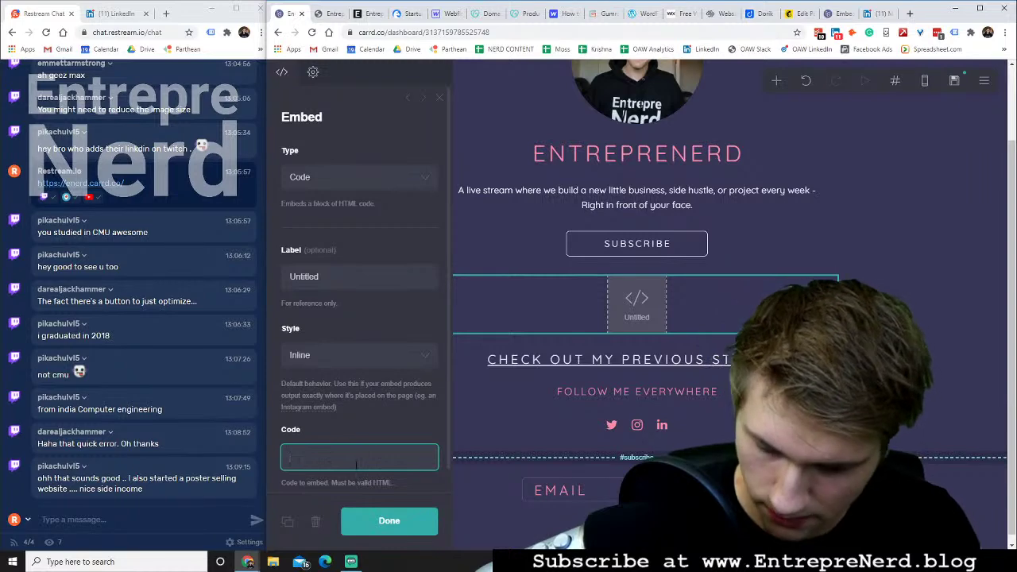
pyautogui.press('BackSpace')
pyautogui.write('<script src="https://gumroad.com/js/gumroad.js"></script>')
pyautogui.click(374, 522)
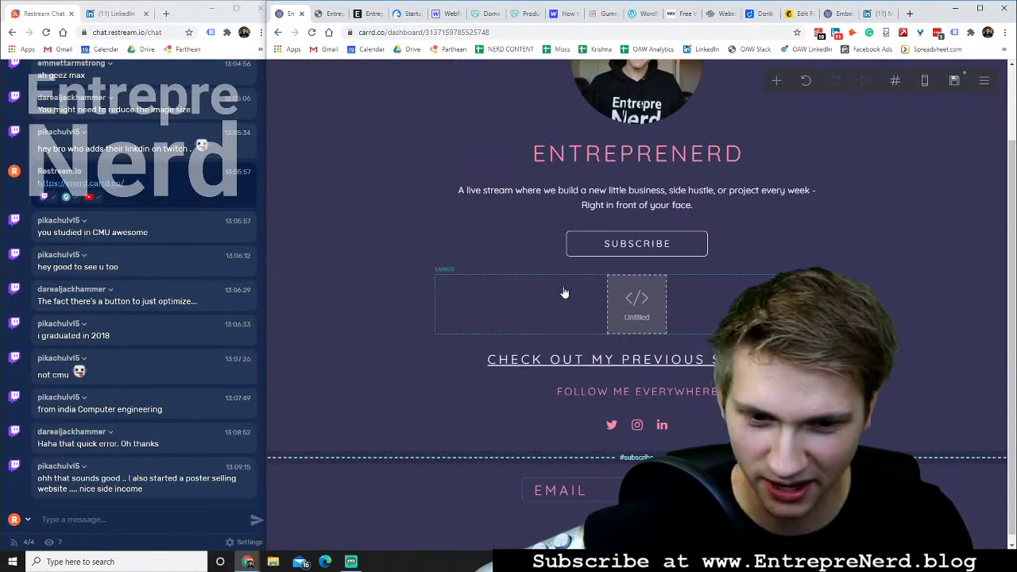
# Delete the Subscribe button from the main section and publish the site changes to the enerd carrd.co URL
pyautogui.click(729, 243)
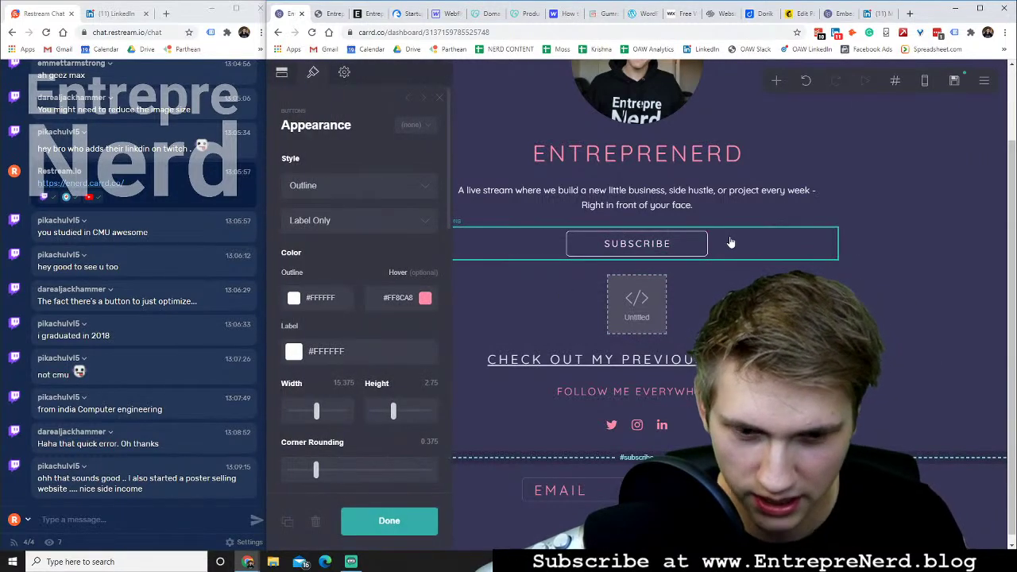
pyautogui.click(313, 520)
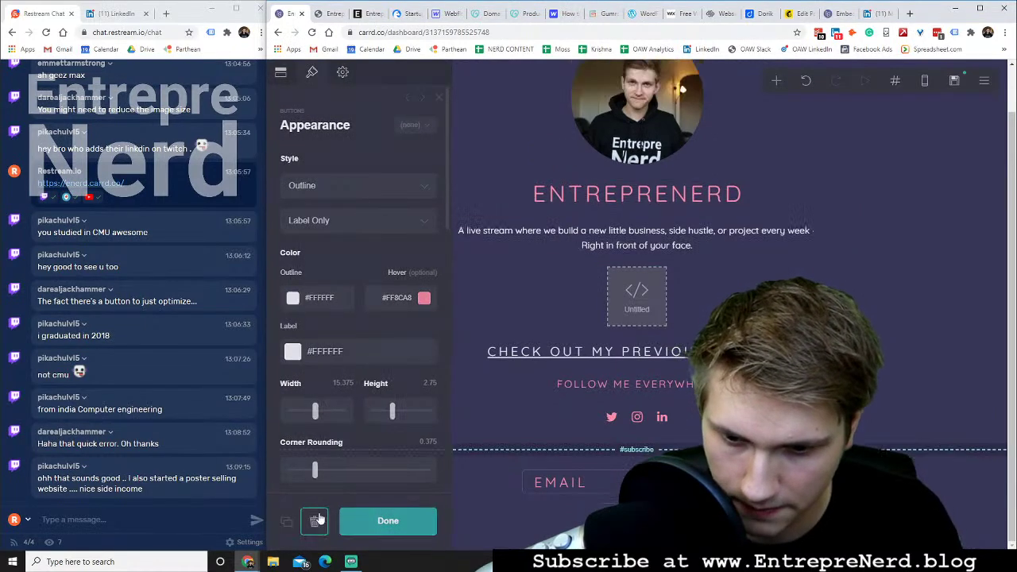
pyautogui.click(956, 80)
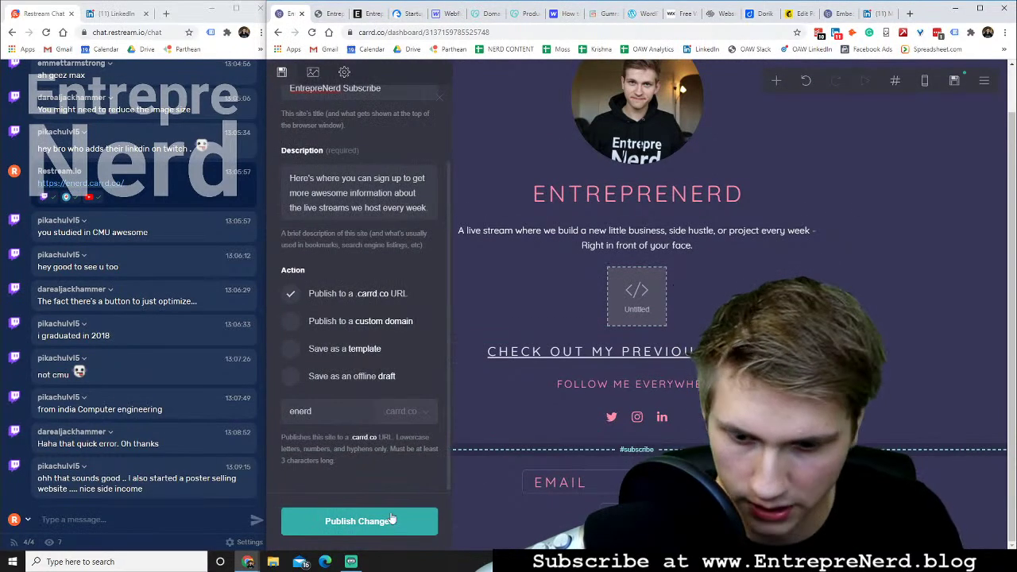
pyautogui.click(374, 518)
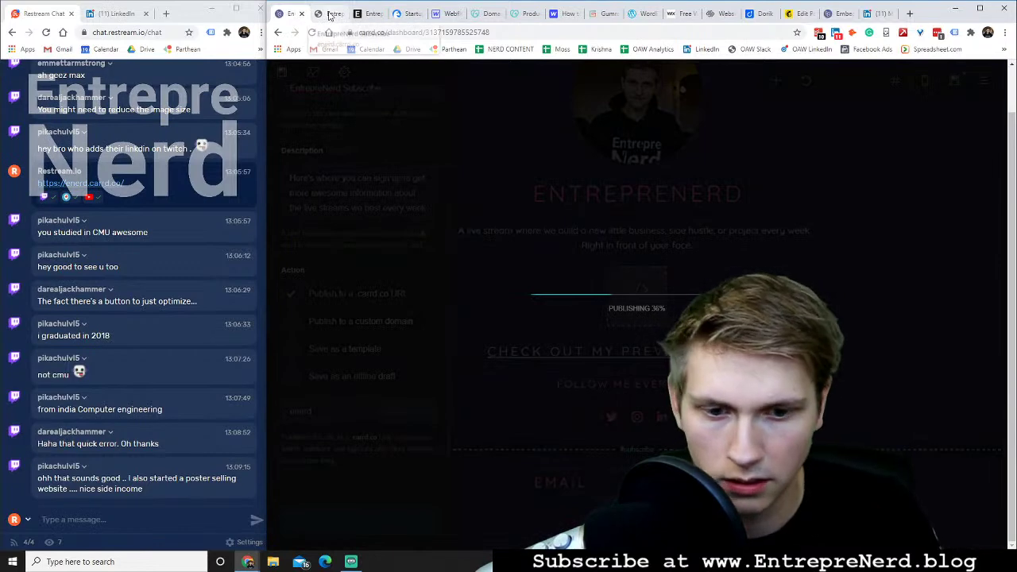
pyautogui.click(599, 342)
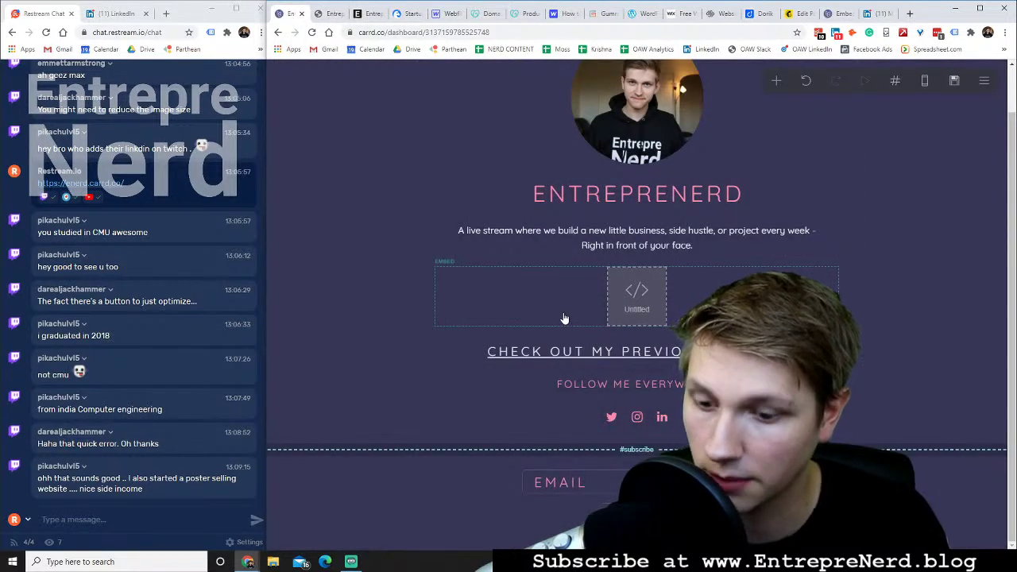
# Load the live enerd.carrd.co home page and test the embedded Buy my product button, closing its checkout overlay
pyautogui.click(327, 14)
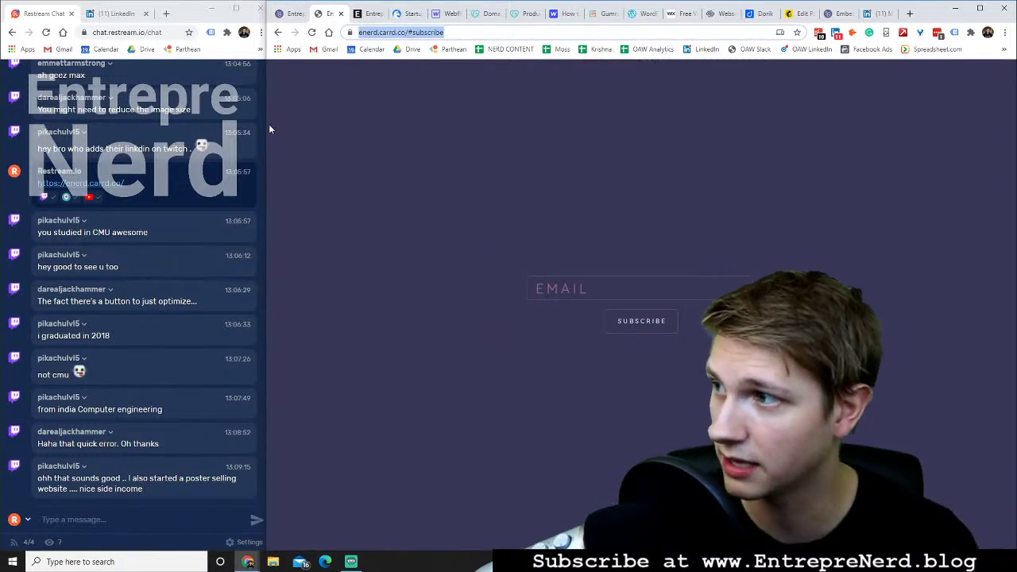
pyautogui.click(433, 32)
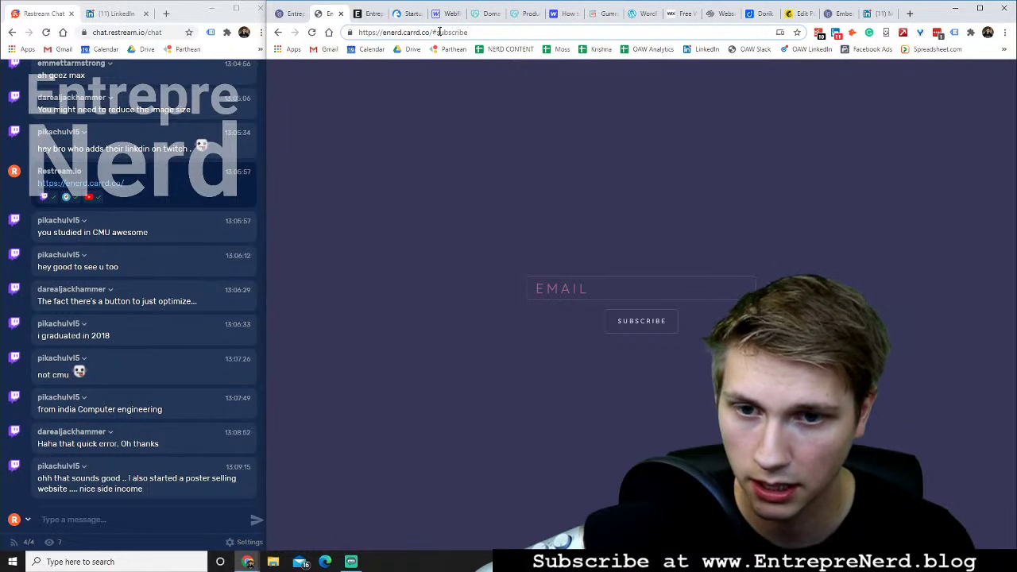
pyautogui.doubleClick(439, 31)
pyautogui.press('BackSpace')
pyautogui.press('Return')
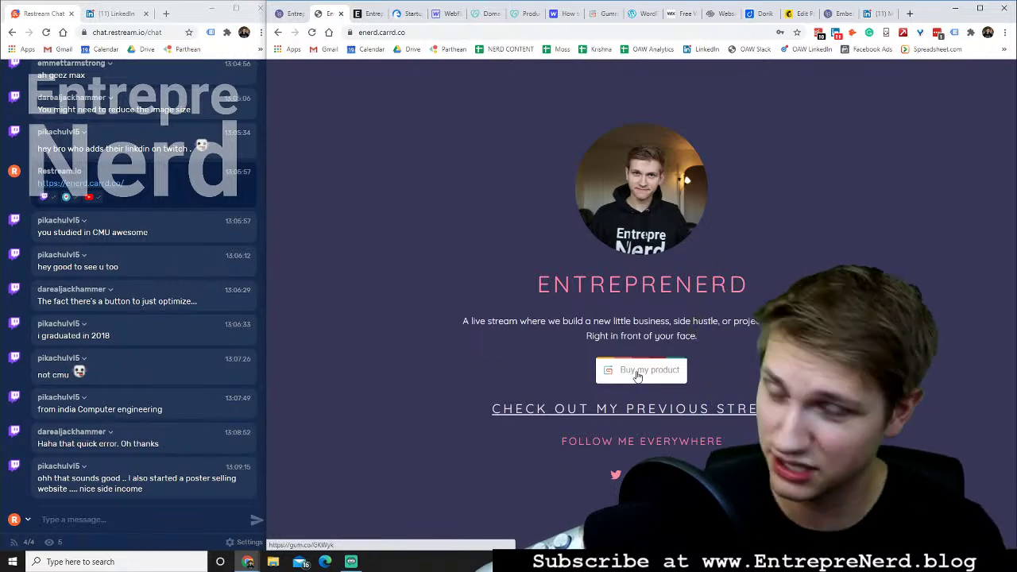
pyautogui.click(636, 372)
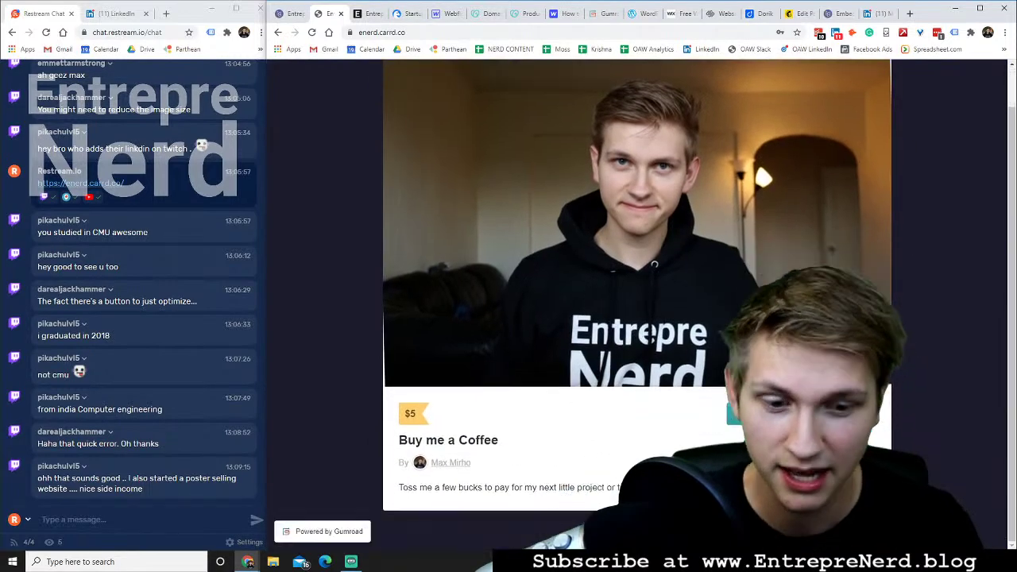
pyautogui.click(314, 267)
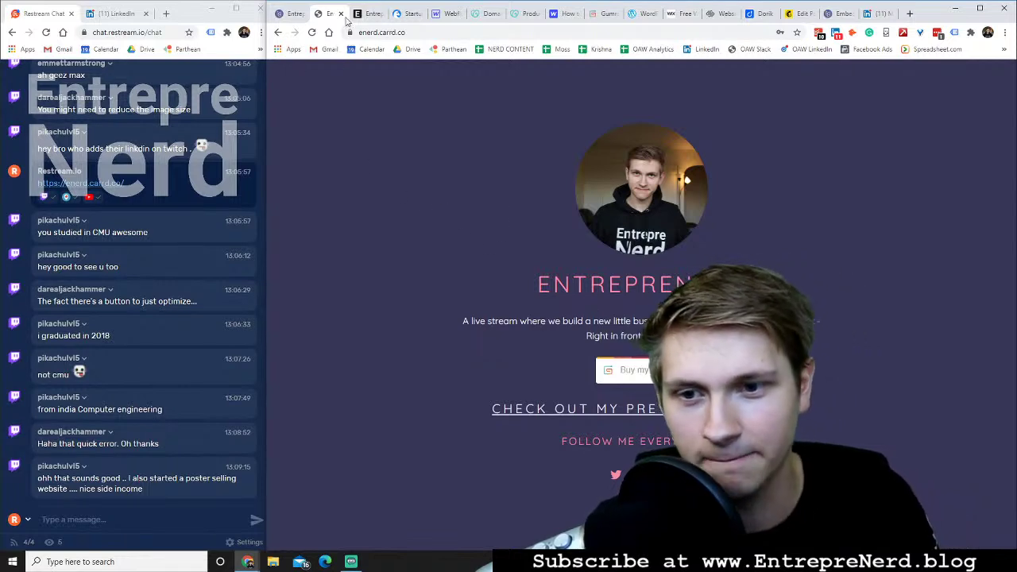
# Return to the Carrd editor and undo the recent edits to restore the Subscribe button and remove the embed element
pyautogui.click(290, 13)
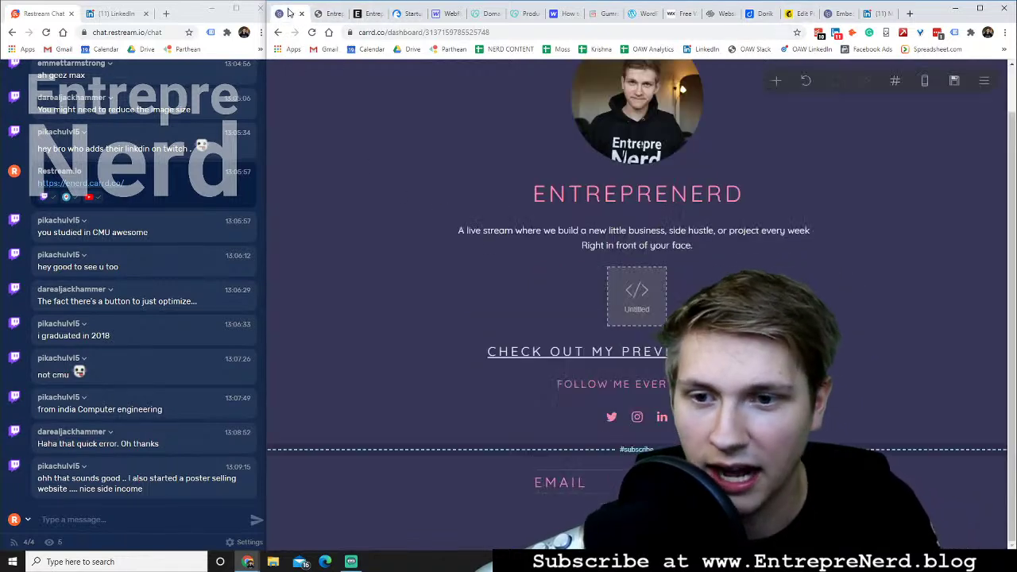
pyautogui.click(806, 81)
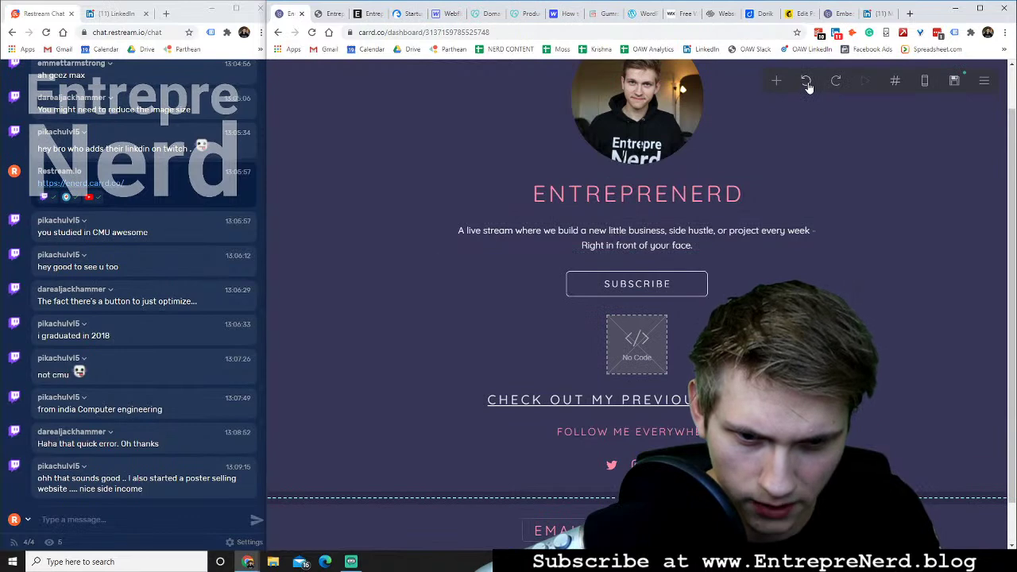
pyautogui.click(805, 80)
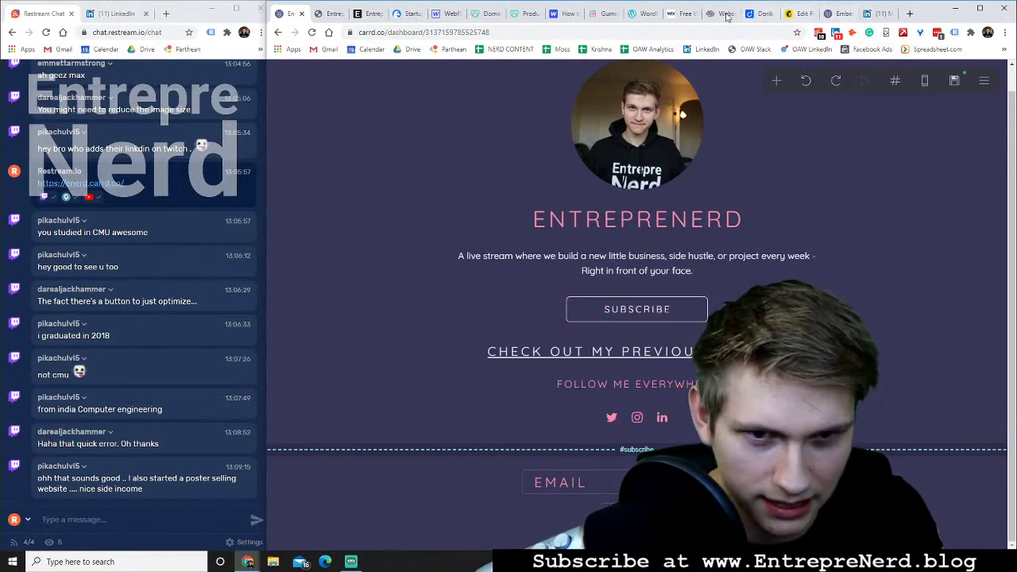
# Switch to the Gumroad product's Share page and copy the product URL
pyautogui.click(613, 14)
pyautogui.scroll(5, 508, 262)
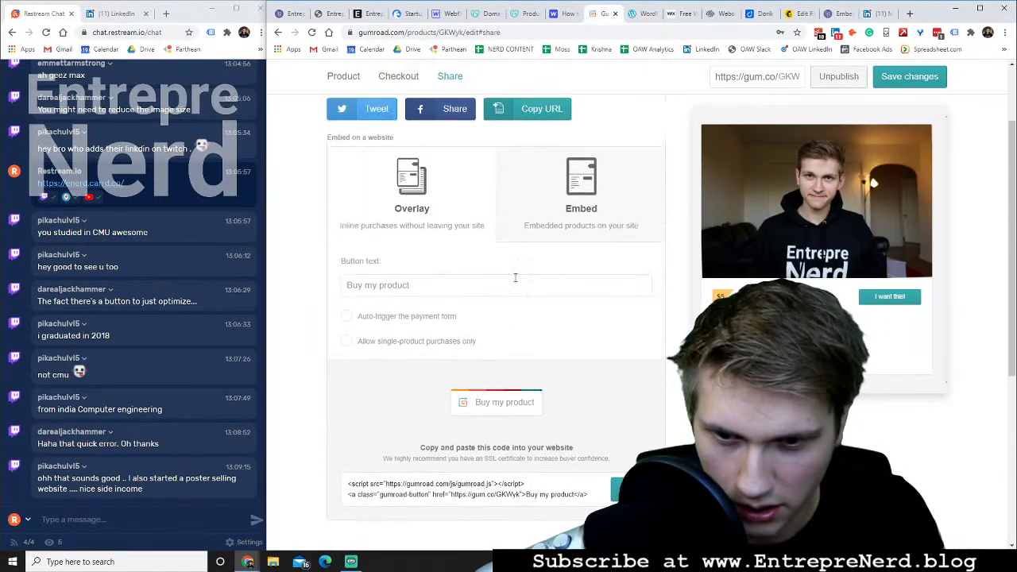
pyautogui.click(527, 209)
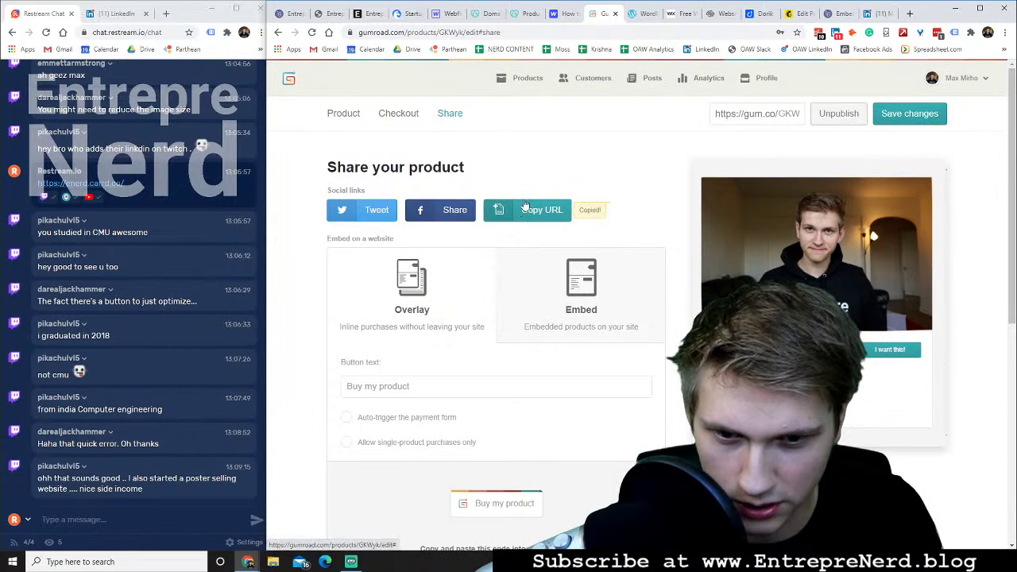
pyautogui.click(289, 14)
pyautogui.click(594, 318)
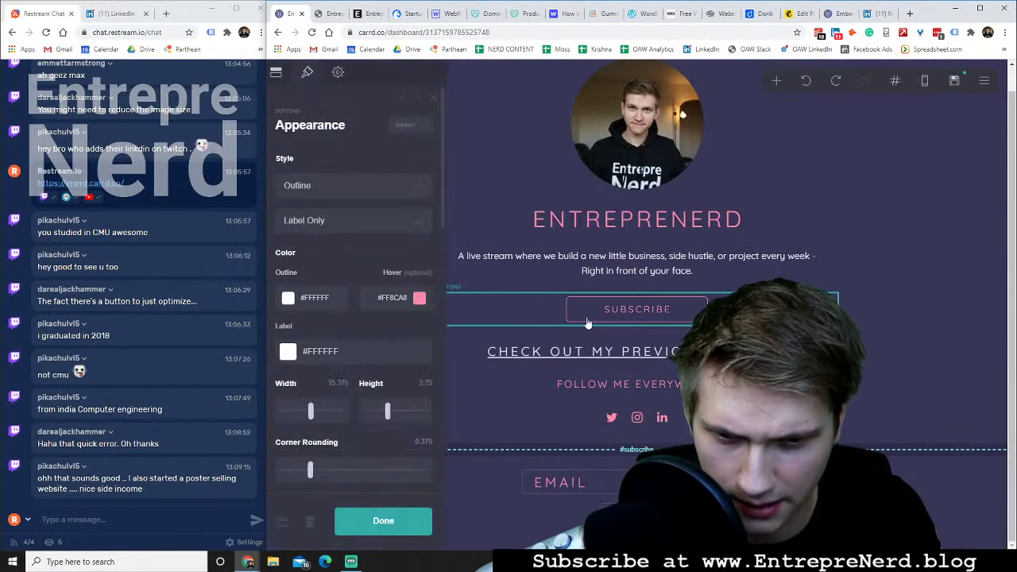
pyautogui.scroll(-7, 357, 359)
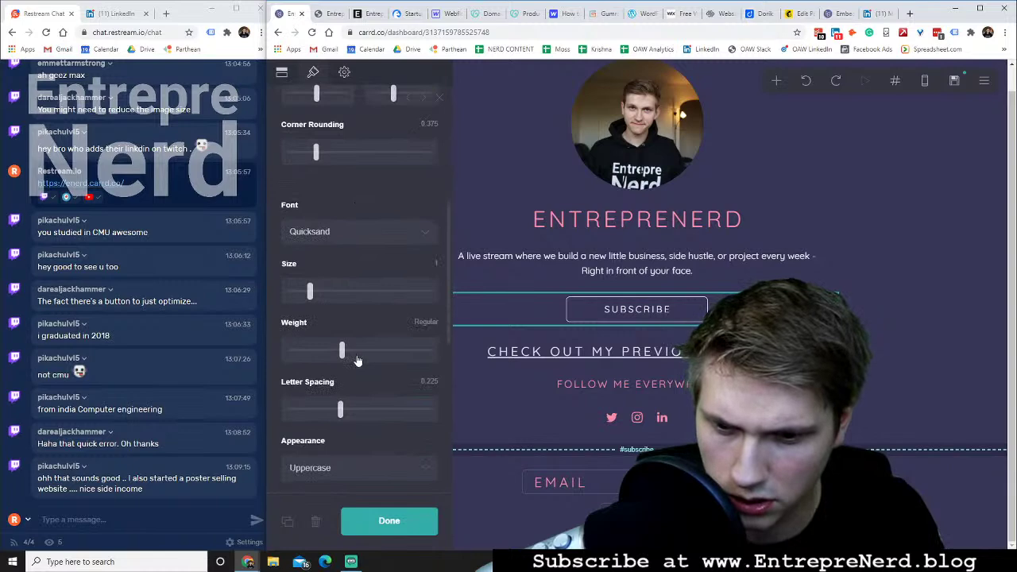
pyautogui.scroll(-3, 351, 184)
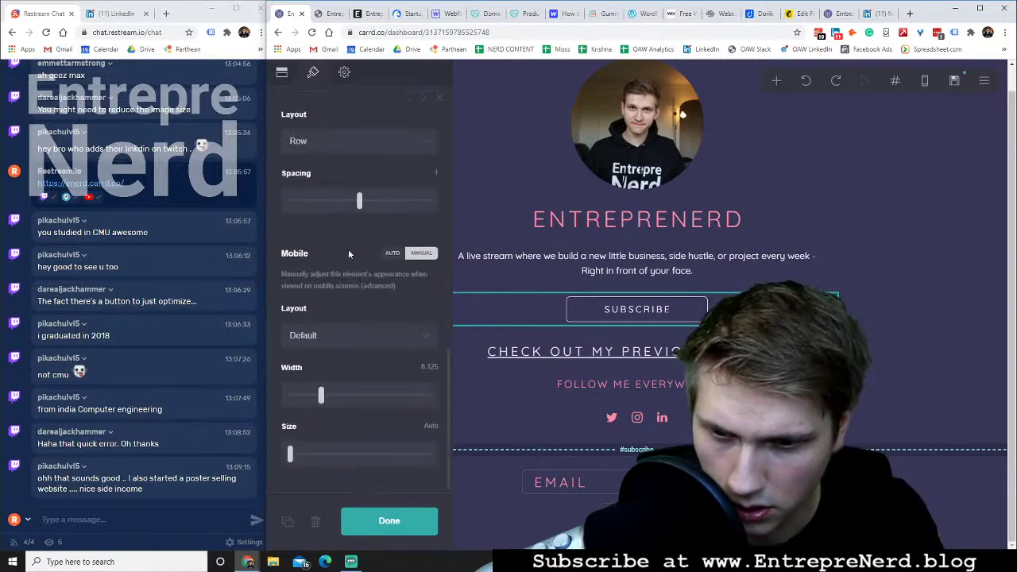
pyautogui.scroll(10, 348, 253)
pyautogui.click(284, 71)
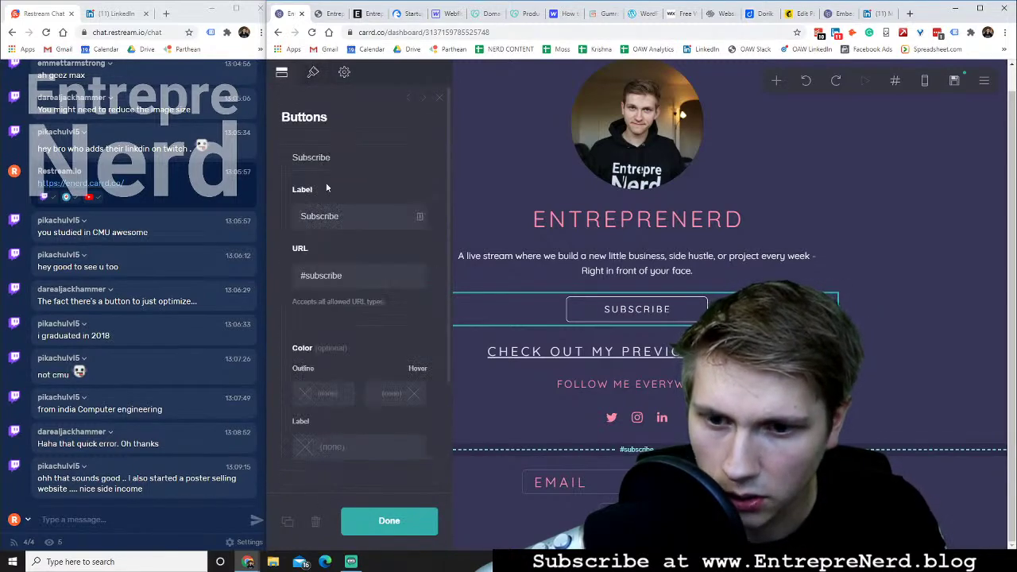
pyautogui.click(340, 277)
pyautogui.hotkey('ctrl', 'v')
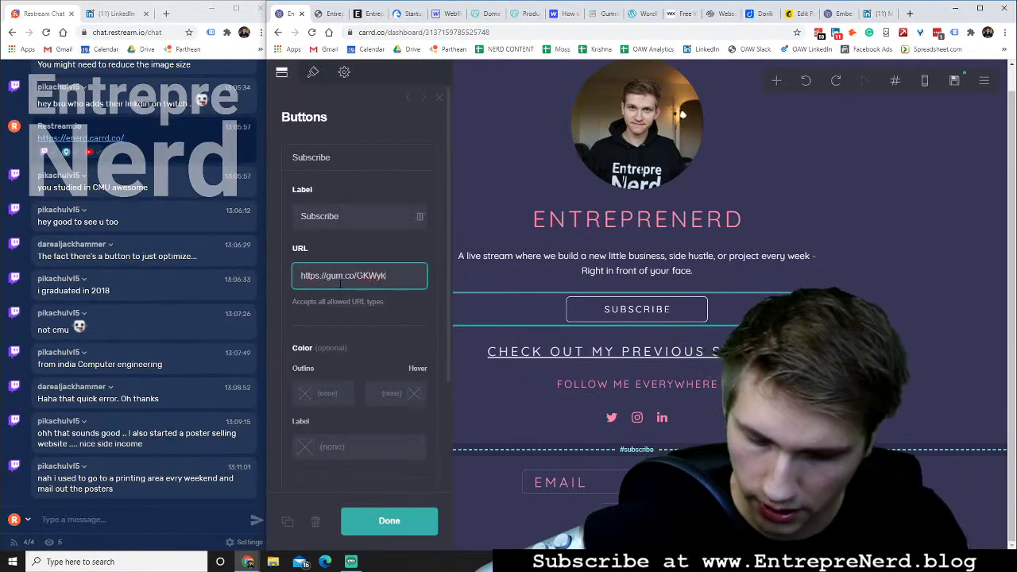
pyautogui.click(387, 520)
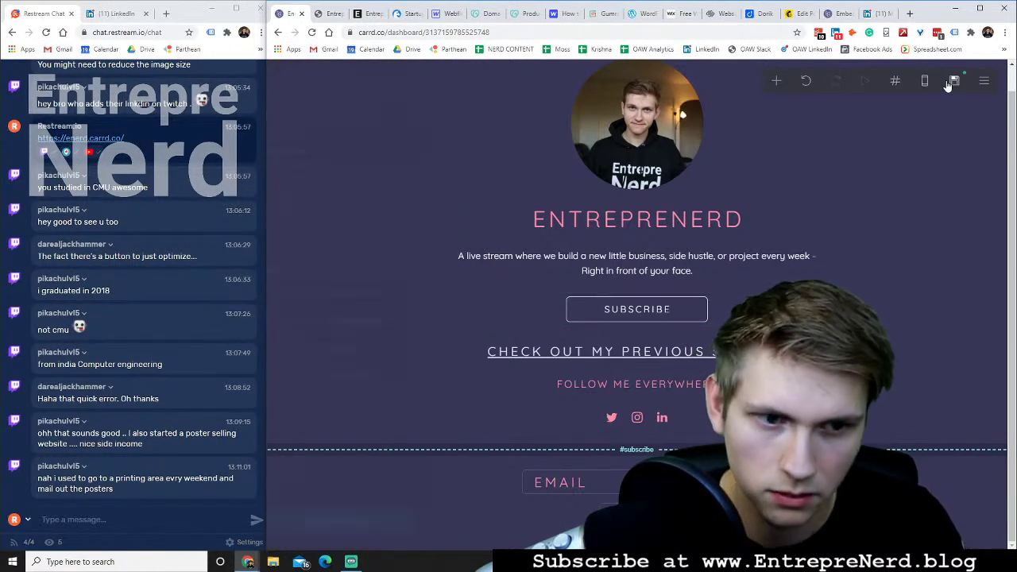
# Publish the updated site to enerd.carrd.co and dismiss the confirmation
pyautogui.click(954, 80)
pyautogui.click(359, 521)
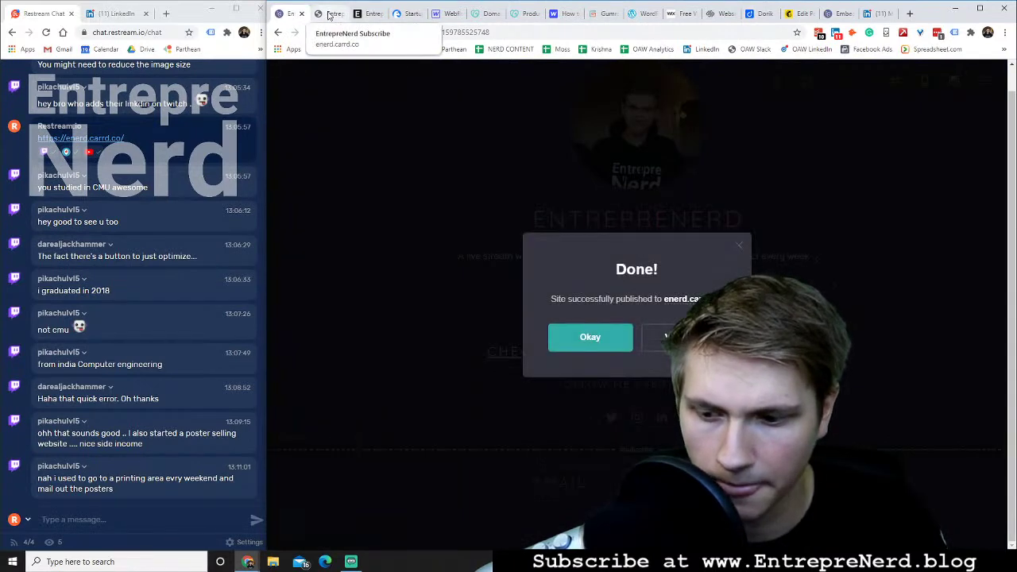
pyautogui.click(586, 335)
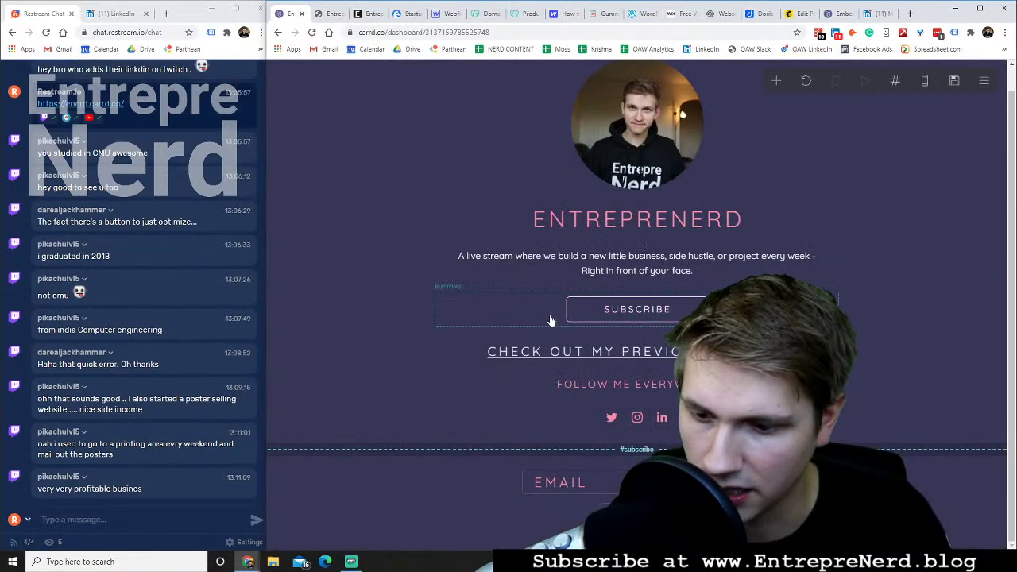
pyautogui.rightClick(502, 326)
pyautogui.click(337, 282)
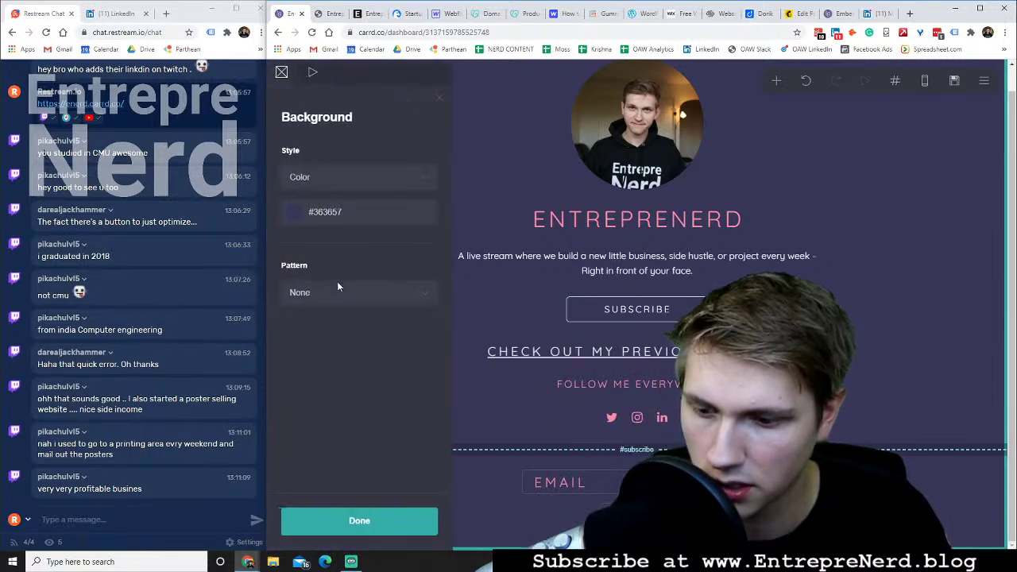
pyautogui.click(355, 513)
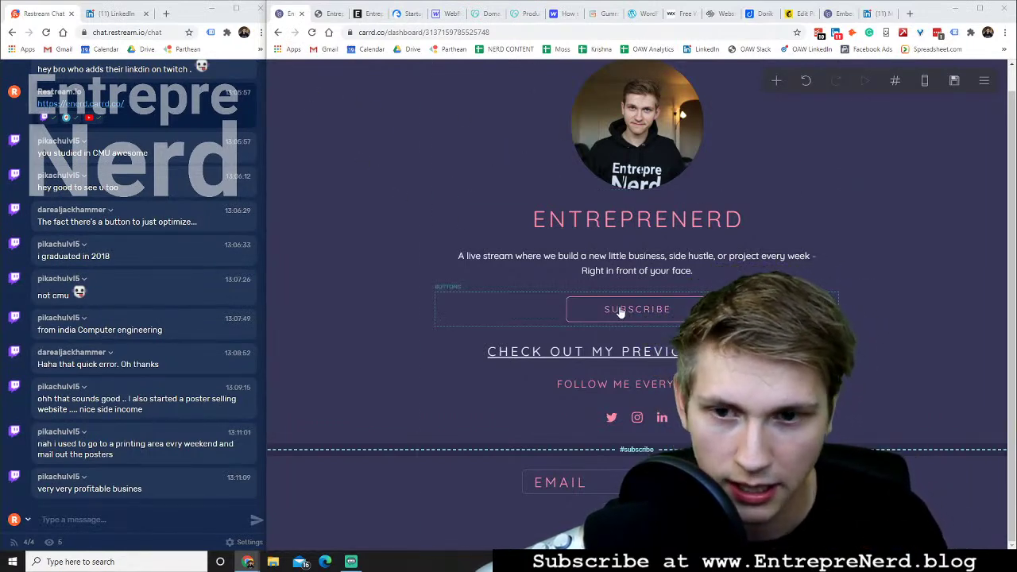
# Reload the live enerd.carrd.co page, test the Subscribe button's link to the Gumroad product, and return to the page
pyautogui.click(332, 14)
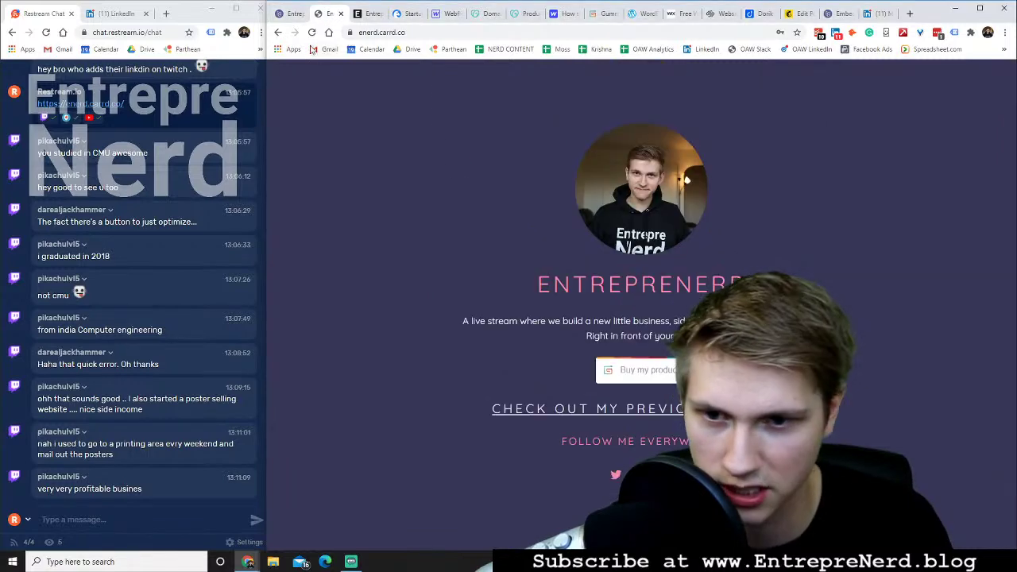
pyautogui.click(311, 32)
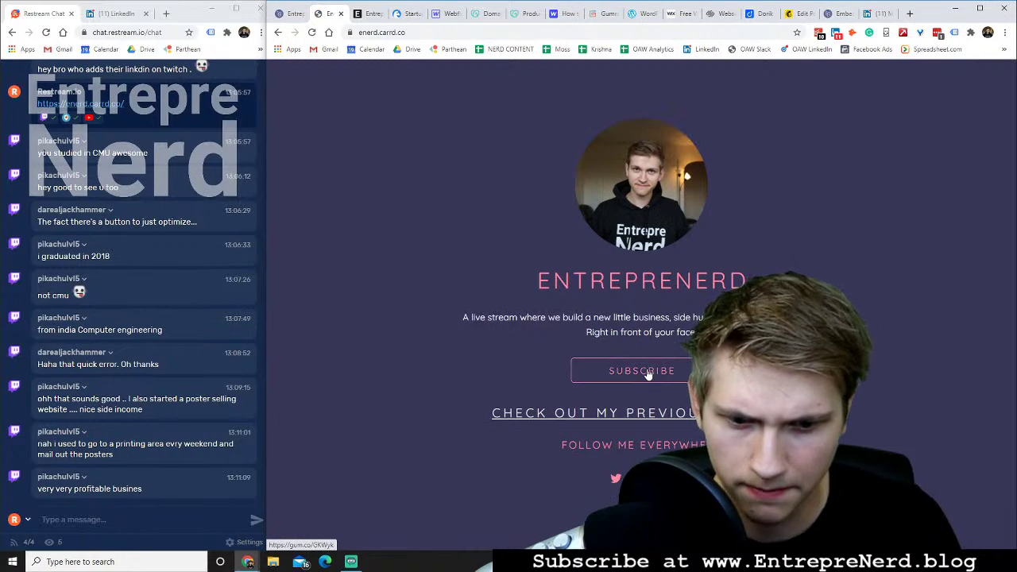
pyautogui.click(646, 371)
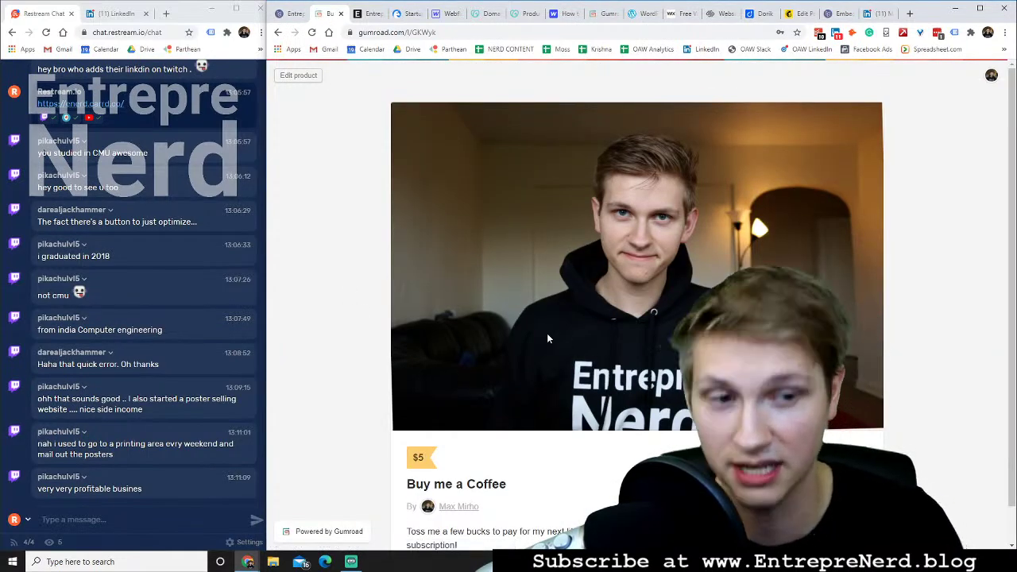
pyautogui.scroll(-1, 548, 333)
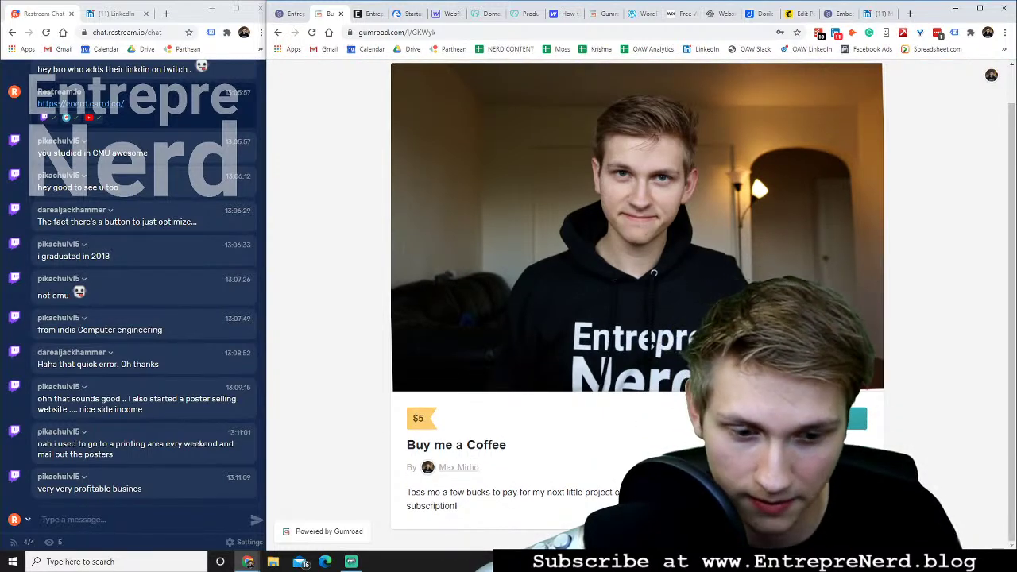
pyautogui.click(277, 32)
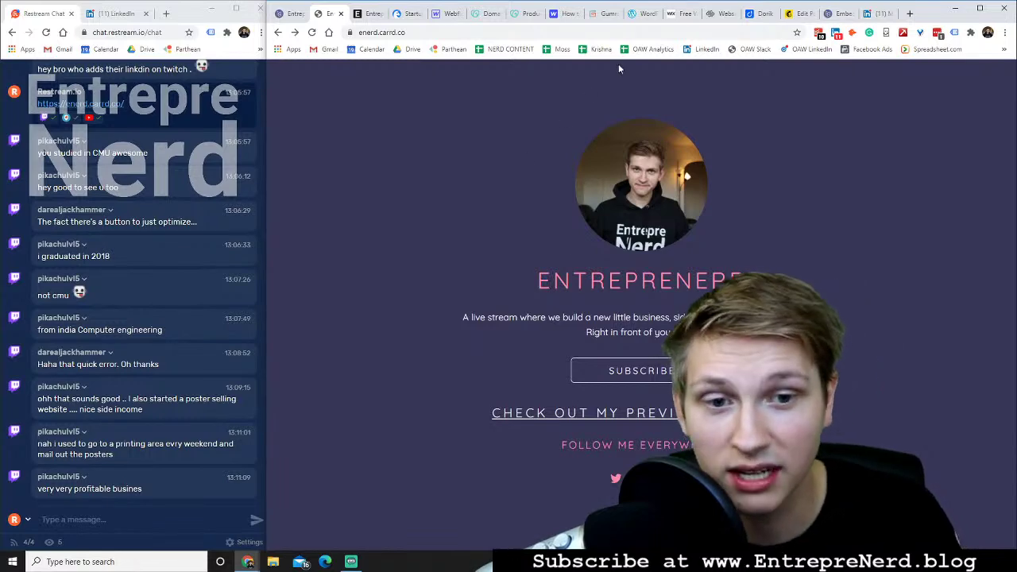
# Compare the Gumroad share page and Carrd page with the live EntrepreNerd blog and its Webflow design
pyautogui.click(601, 16)
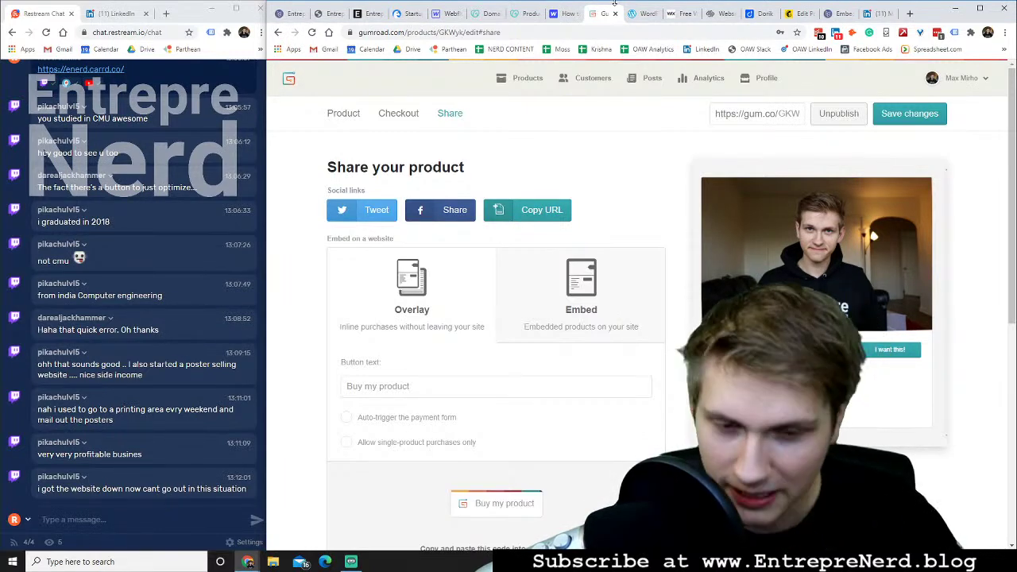
pyautogui.click(291, 14)
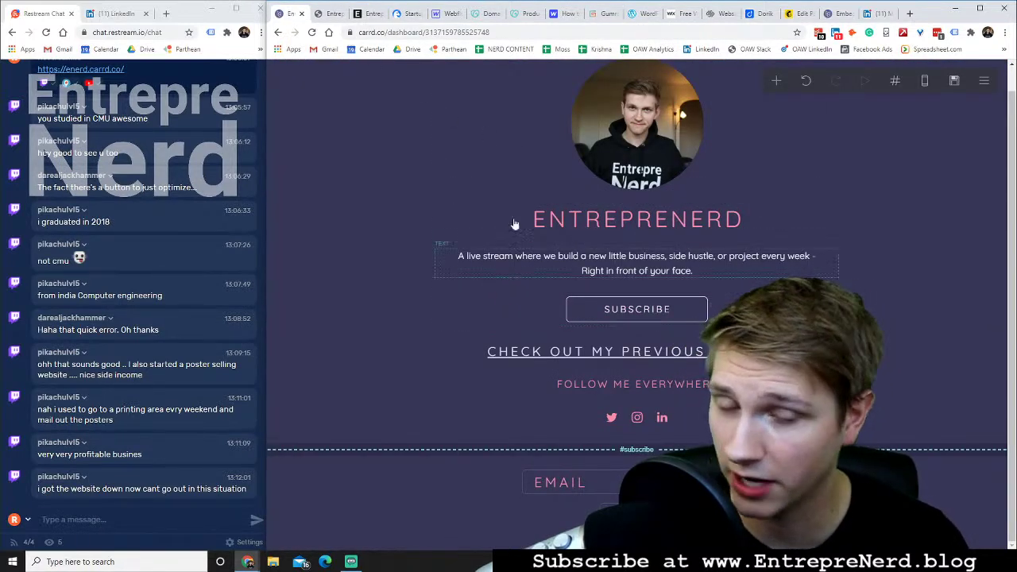
pyautogui.scroll(1, 410, 326)
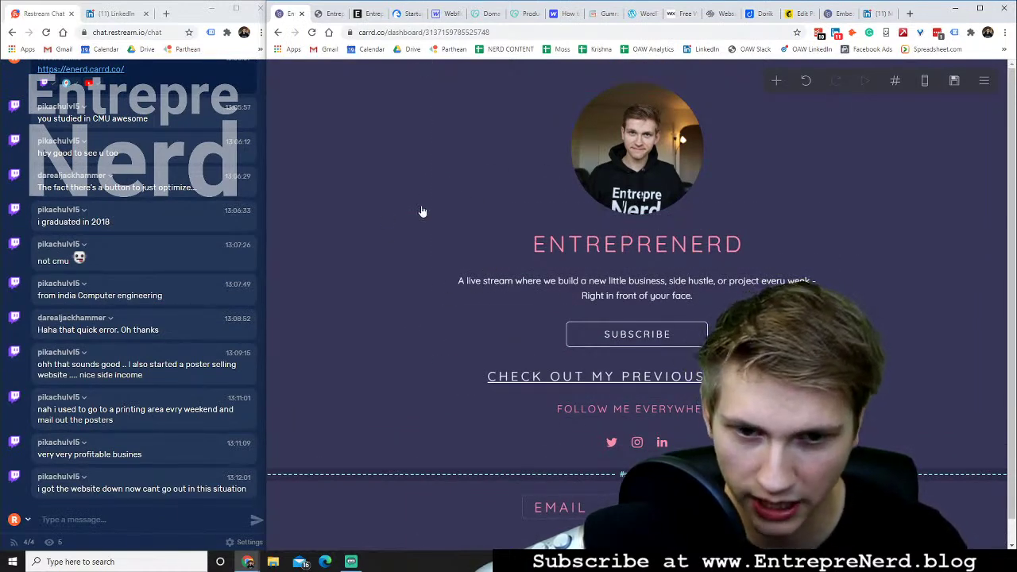
pyautogui.click(350, 14)
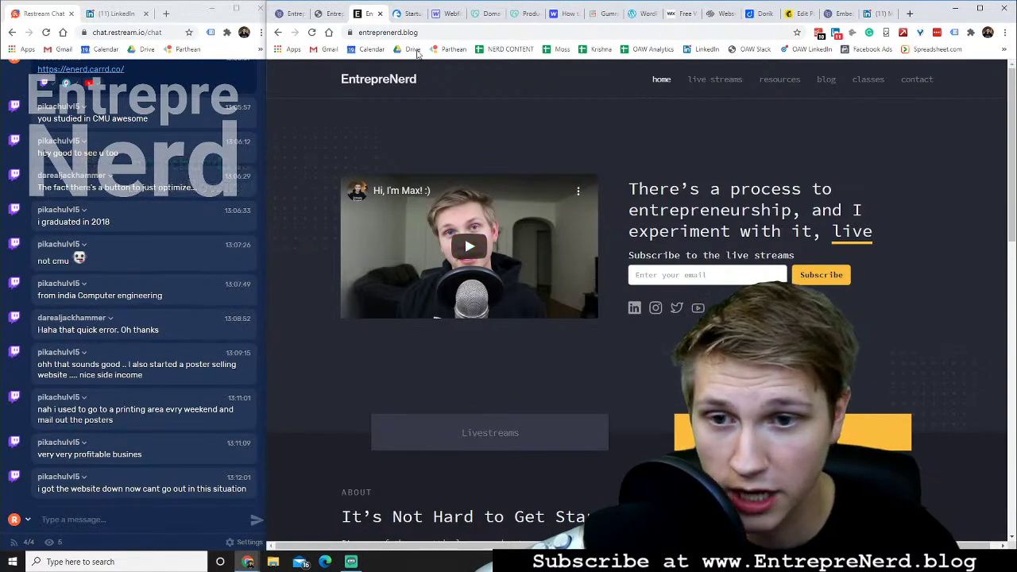
pyautogui.click(433, 18)
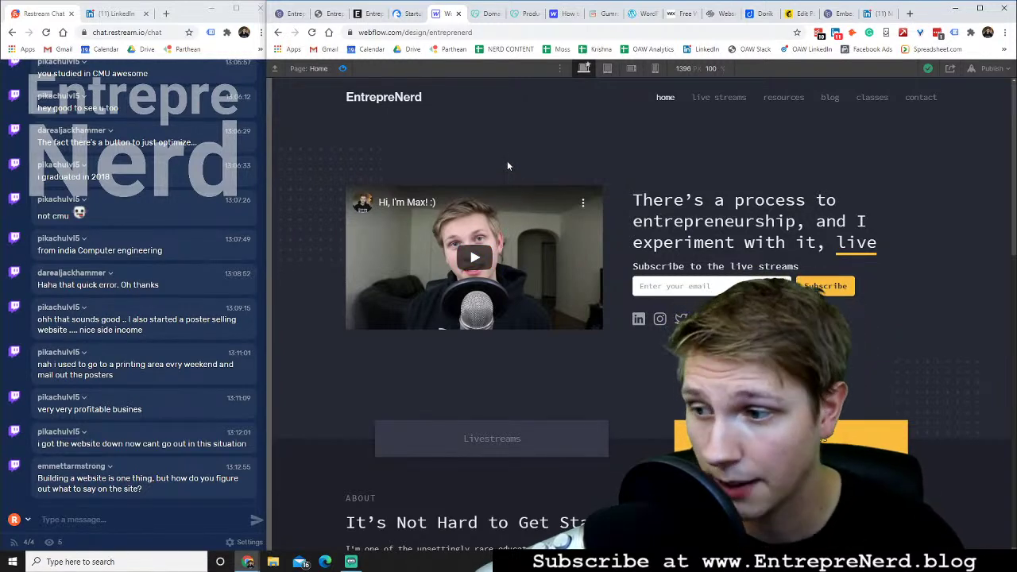
pyautogui.click(327, 14)
pyautogui.click(289, 14)
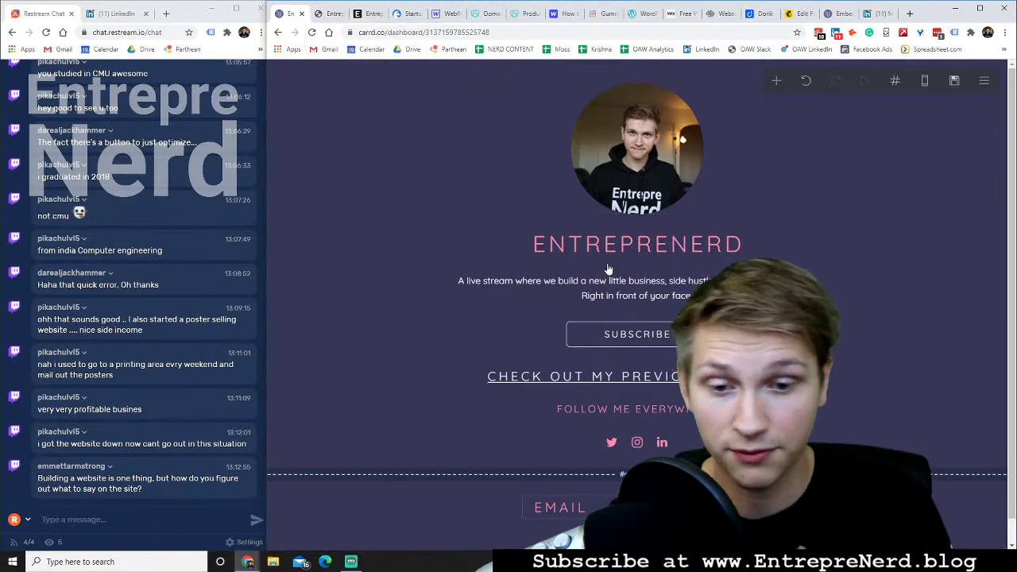
# Open marketingexamples.com in a new browser tab
pyautogui.click(909, 13)
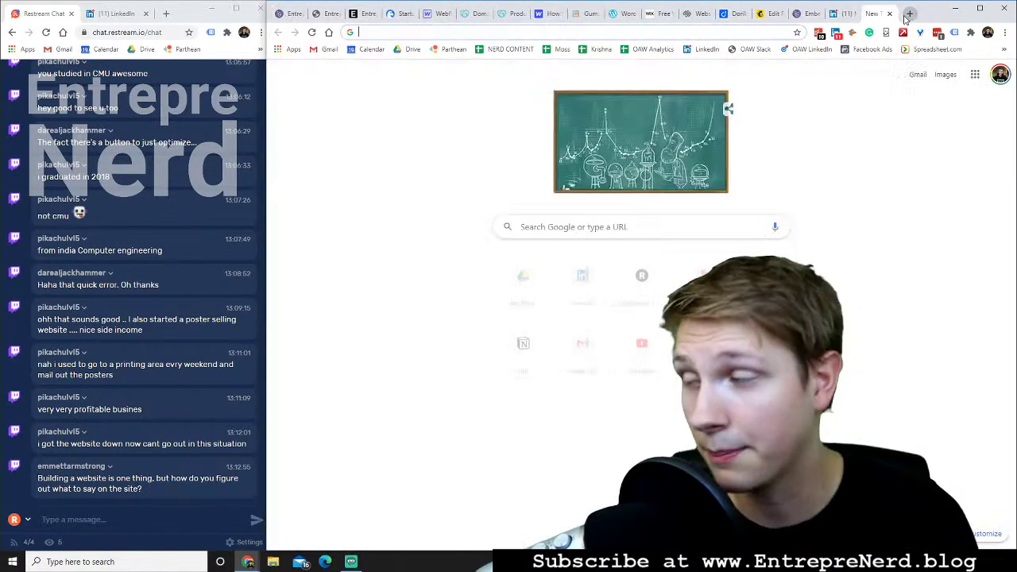
pyautogui.write('maker')
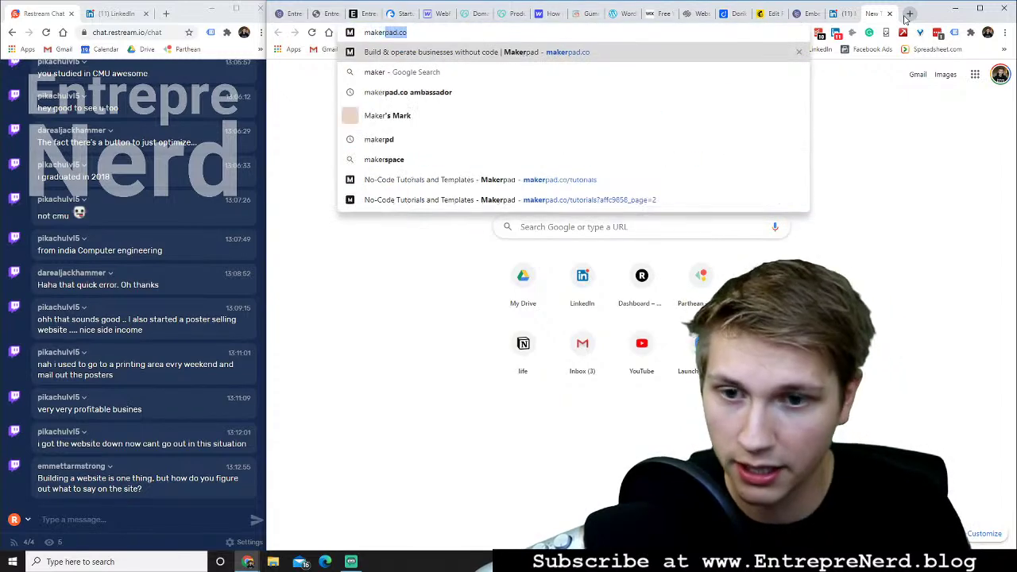
pyautogui.press('BackSpace')
pyautogui.press('BackSpace')
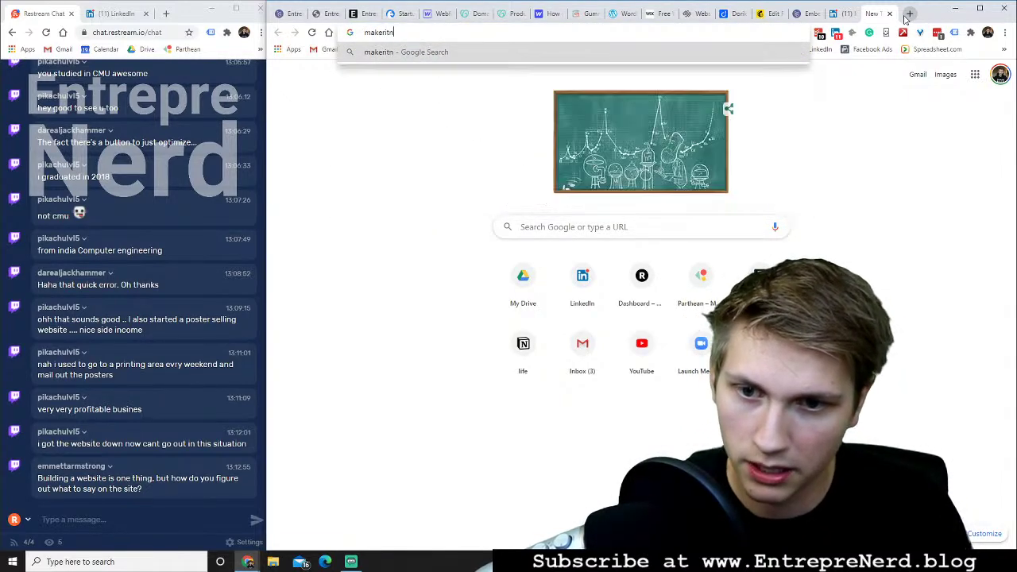
pyautogui.press('BackSpace')
pyautogui.press('BackSpace')
pyautogui.write('rketingexamples.com')
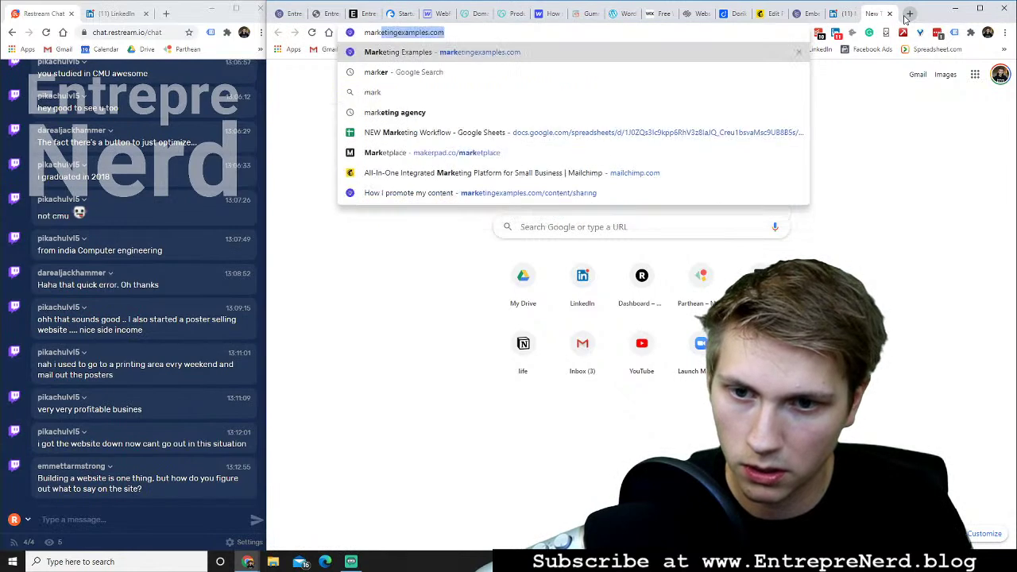
pyautogui.press('Return')
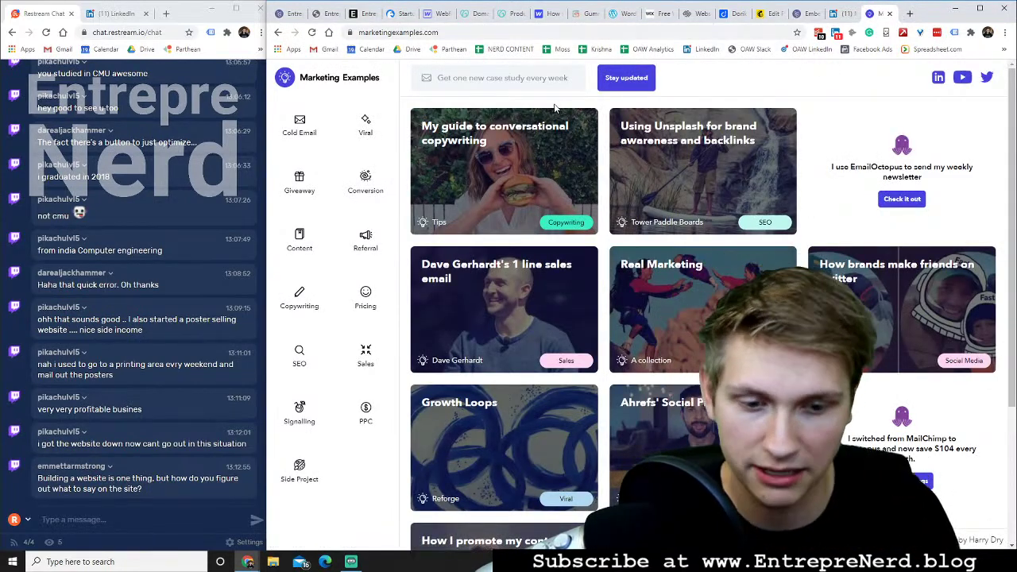
# Open the "How I promote my content" case study and skim through to its end
pyautogui.scroll(-2, 544, 371)
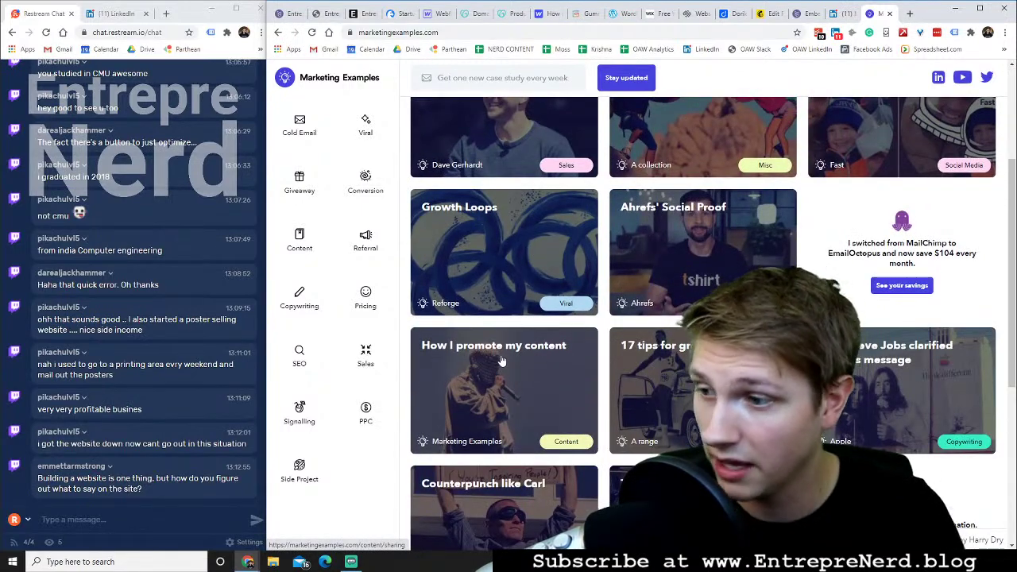
pyautogui.click(501, 361)
pyautogui.scroll(-10, 540, 365)
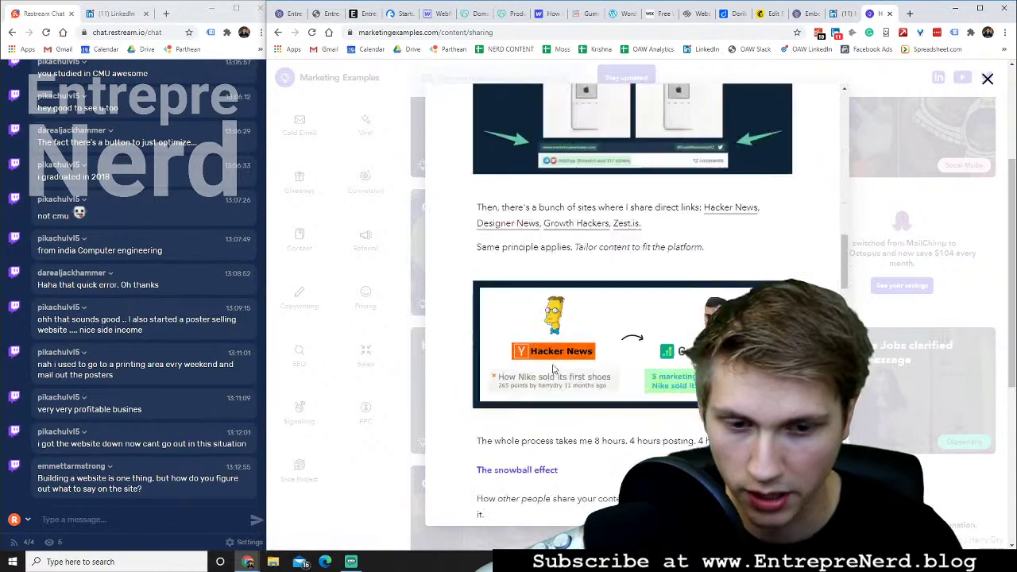
pyautogui.scroll(-12, 553, 368)
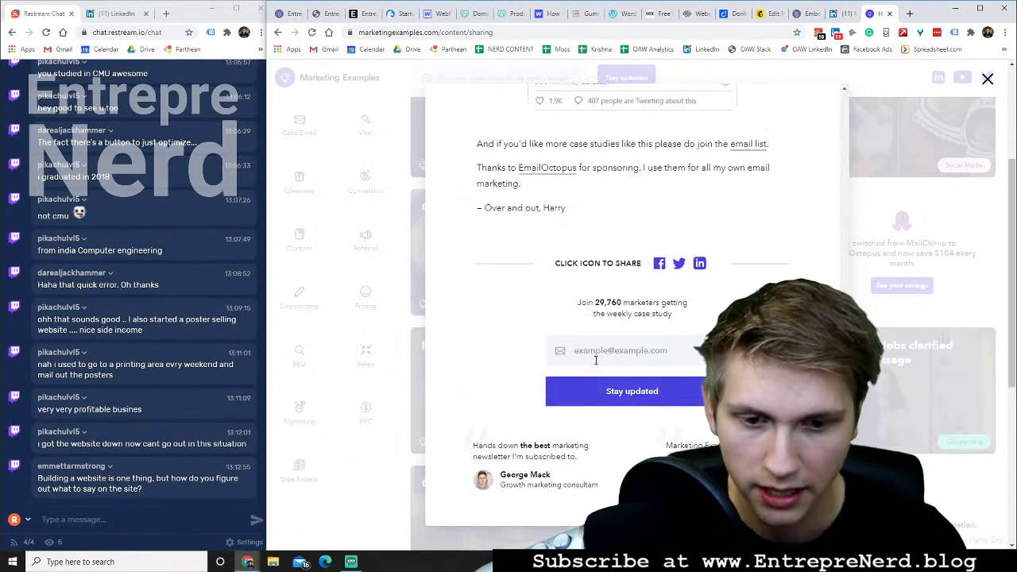
pyautogui.scroll(1, 595, 360)
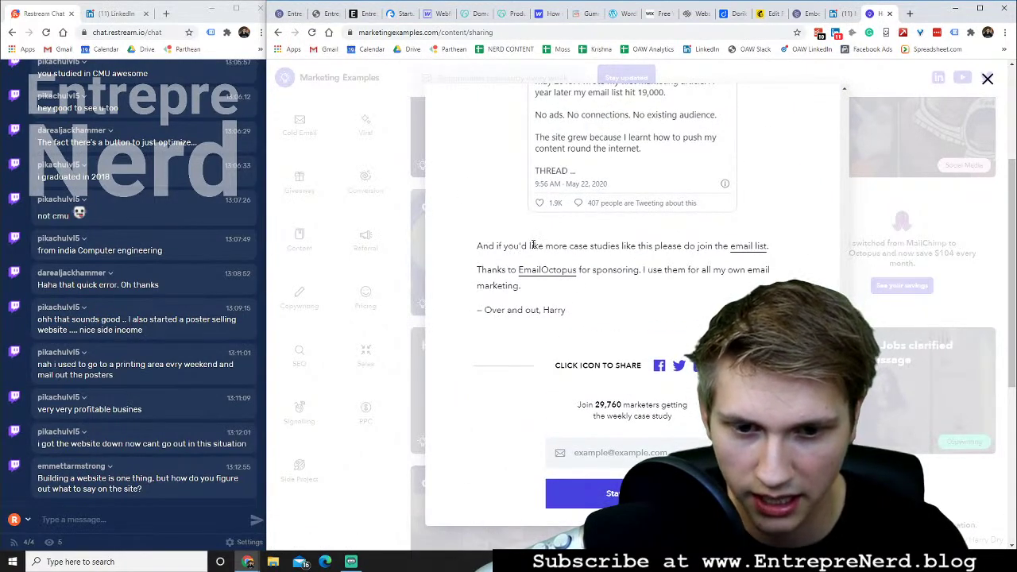
# Open the email list link at the end of the case study and examine the subscribe page's pitch and reader testimonials
pyautogui.click(742, 249)
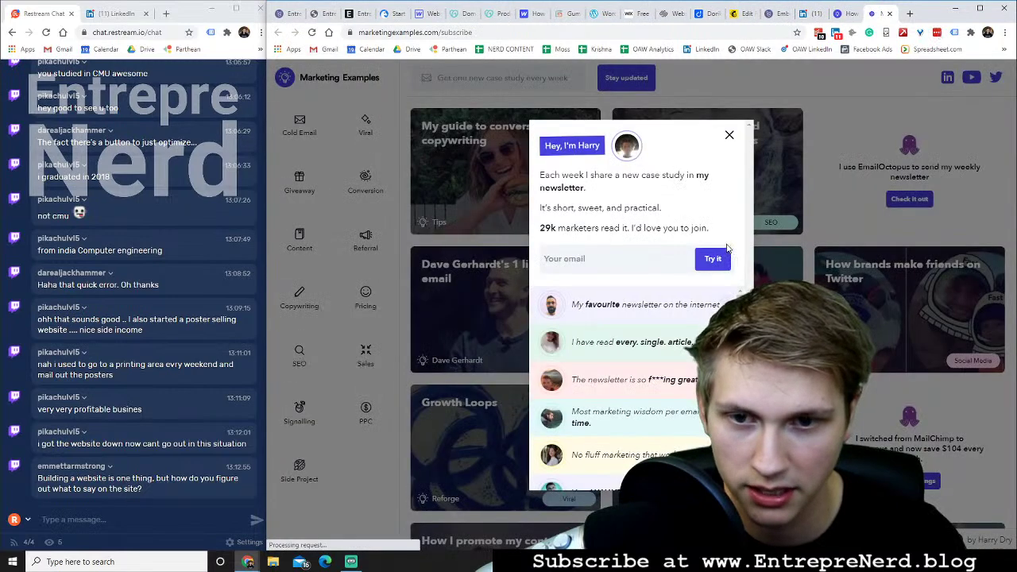
pyautogui.click(387, 34)
pyautogui.click(514, 33)
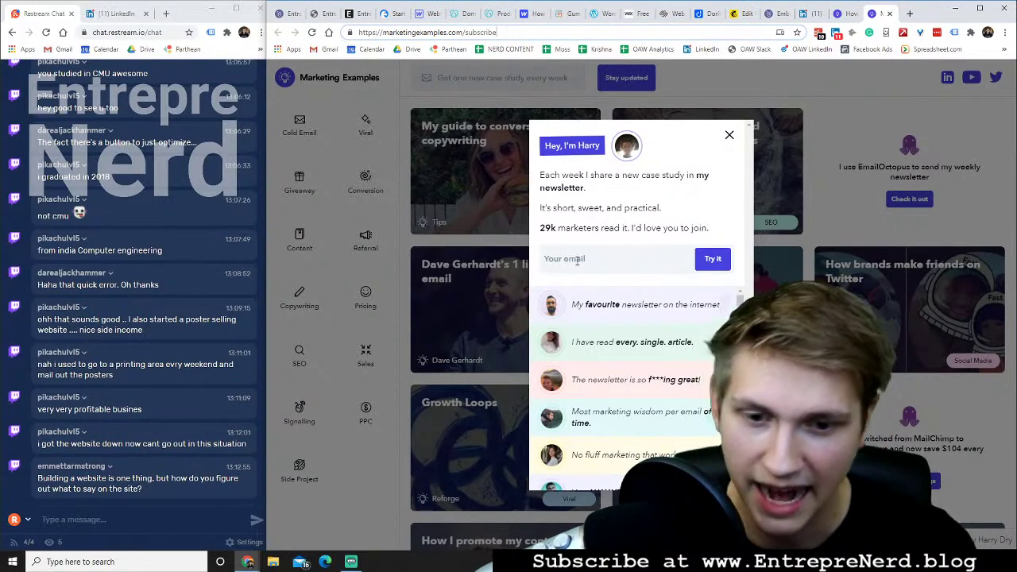
pyautogui.scroll(-5, 738, 294)
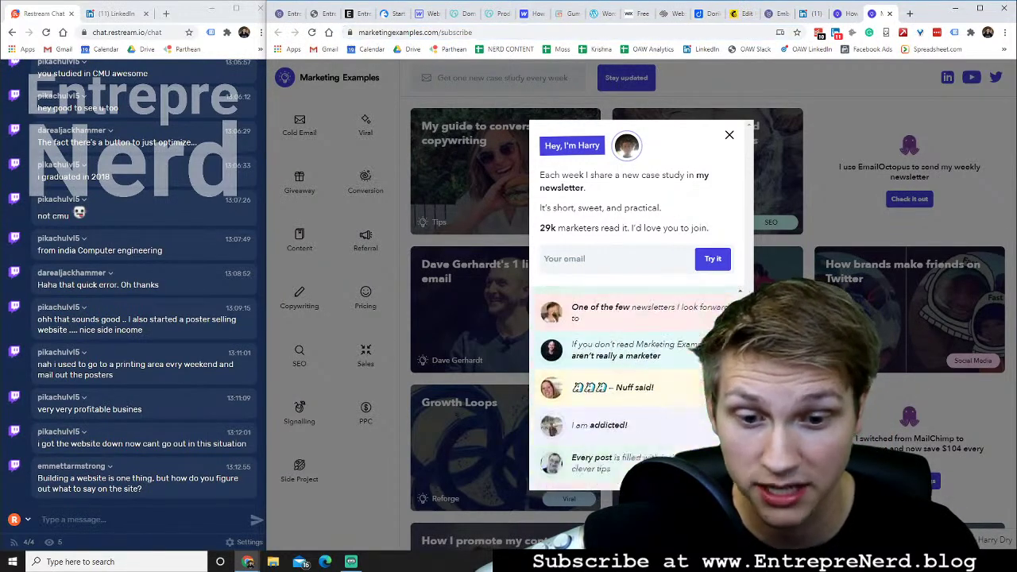
pyautogui.scroll(6, 739, 295)
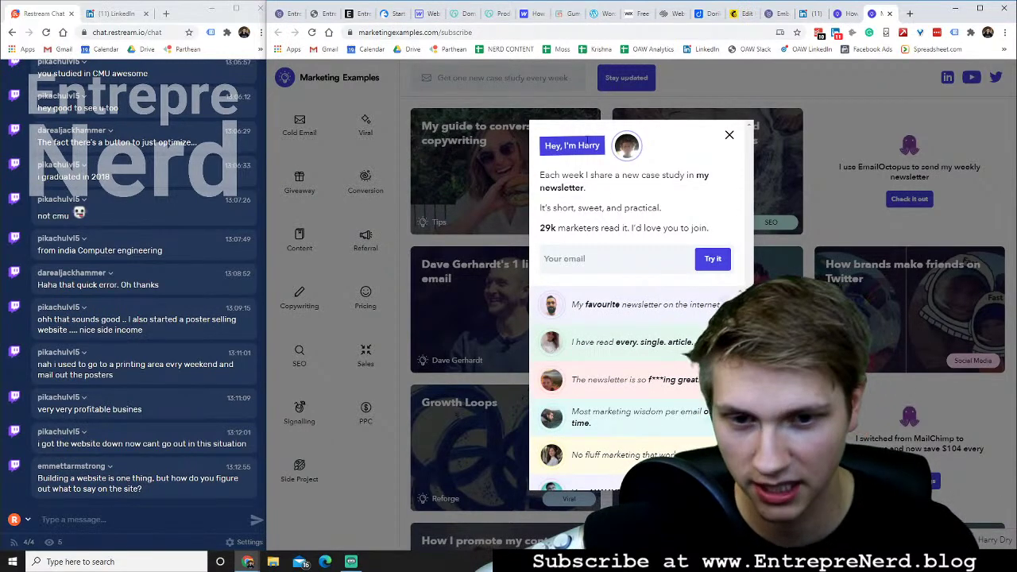
pyautogui.moveTo(544, 181); pyautogui.dragTo(727, 229)
pyautogui.click(655, 195)
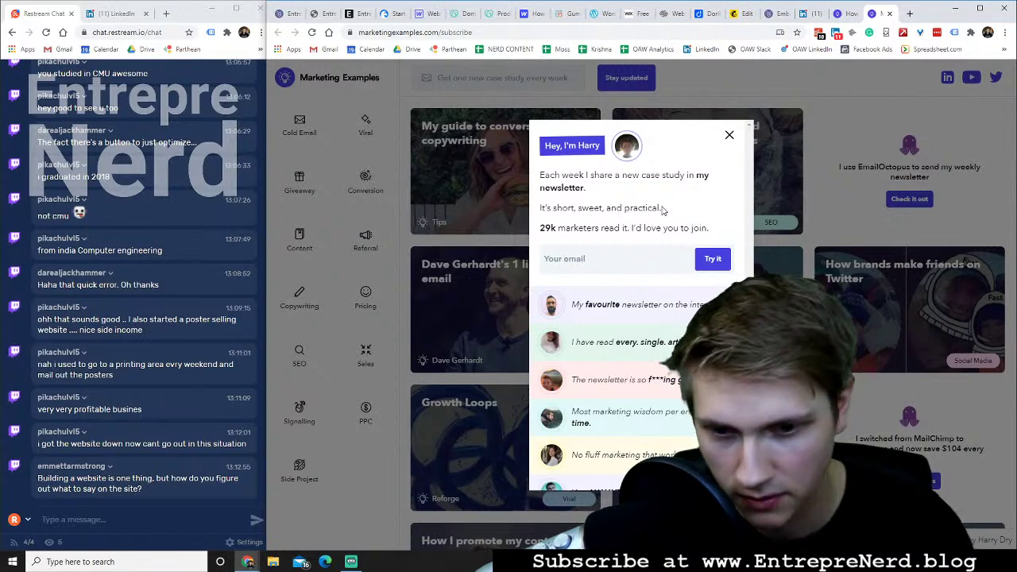
pyautogui.moveTo(539, 228); pyautogui.dragTo(583, 228)
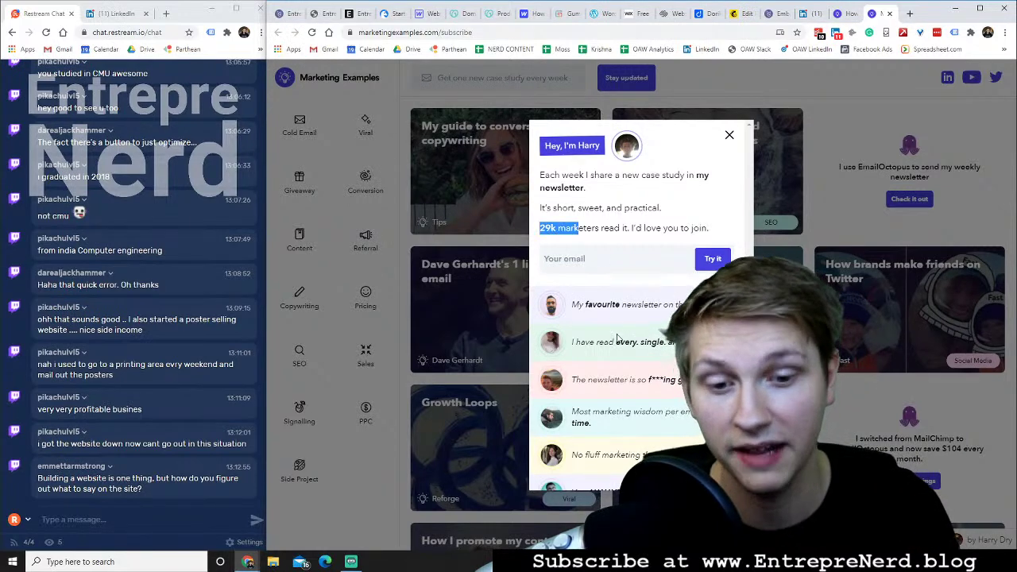
pyautogui.moveTo(596, 305); pyautogui.dragTo(645, 305)
pyautogui.click(645, 324)
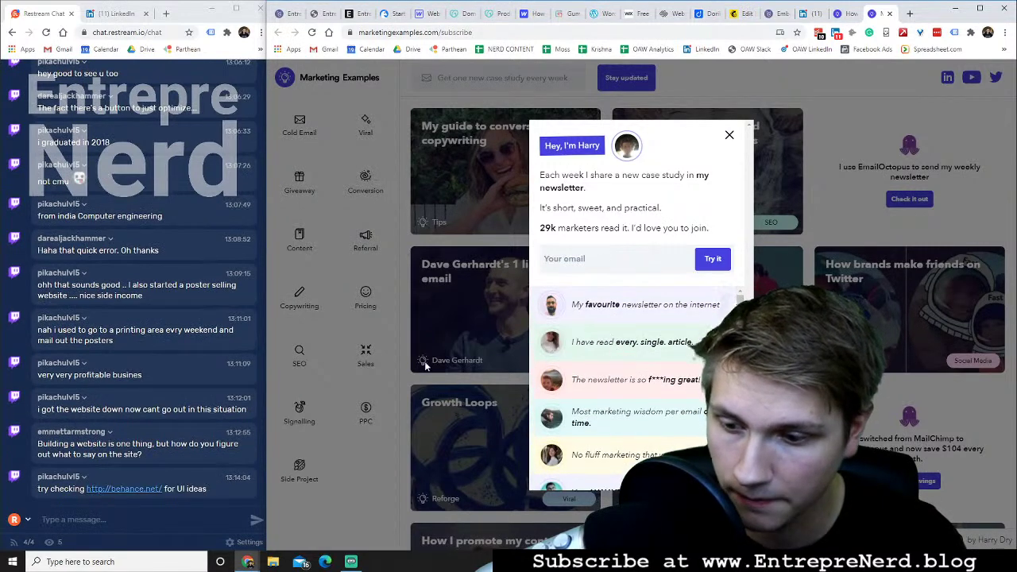
# Open the behance.net link from the chat in the main browser window, skim the featured projects and dismiss the sign-up pop-up
pyautogui.click(115, 489)
pyautogui.moveTo(262, 29); pyautogui.dragTo(358, 22)
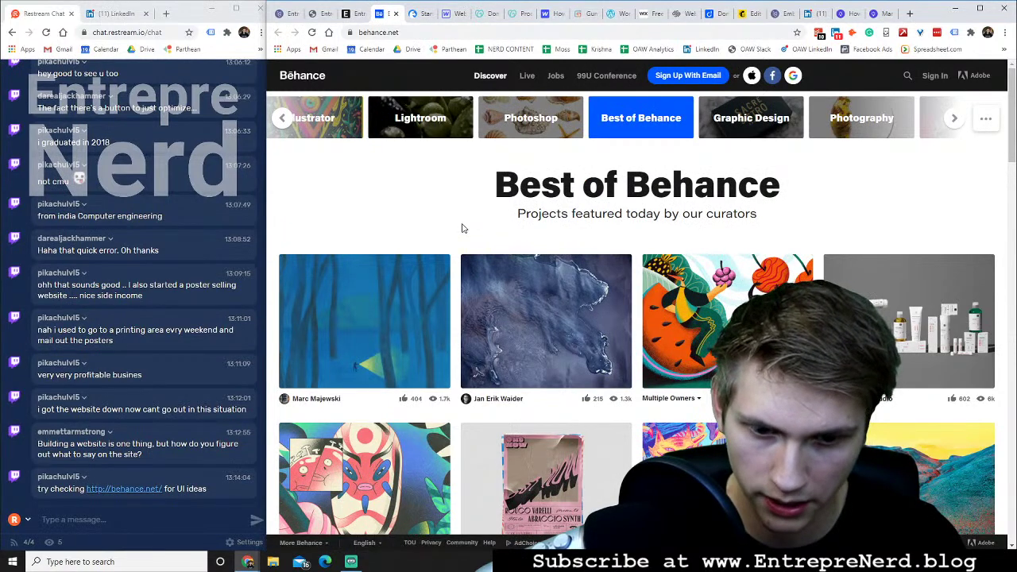
pyautogui.scroll(-6, 462, 228)
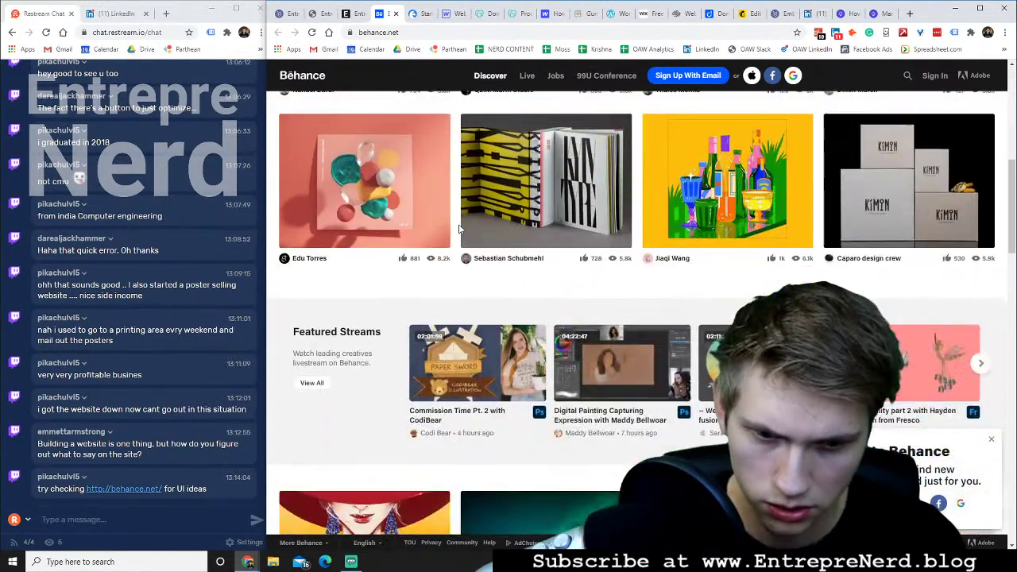
pyautogui.scroll(3, 458, 229)
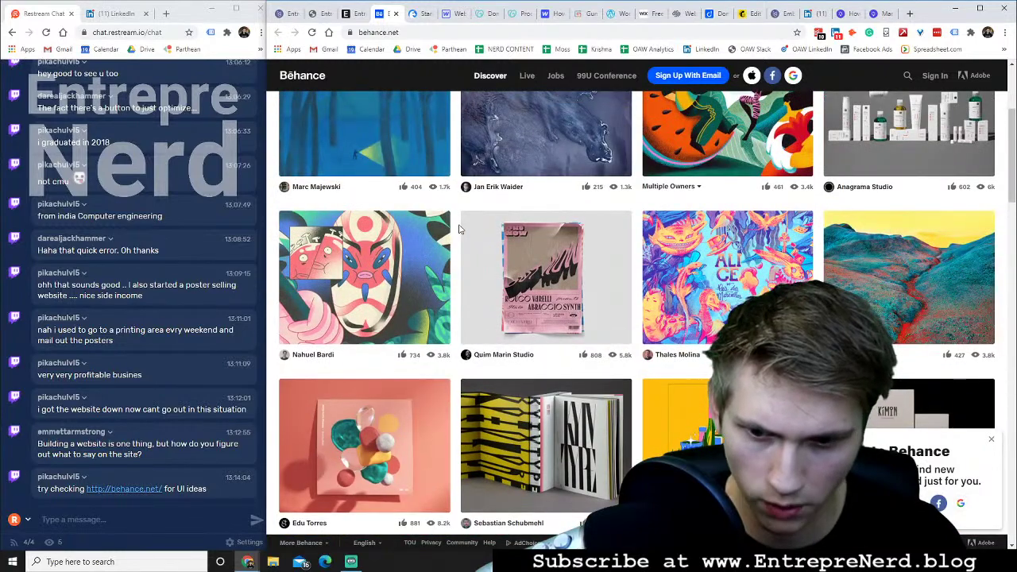
pyautogui.scroll(3, 458, 229)
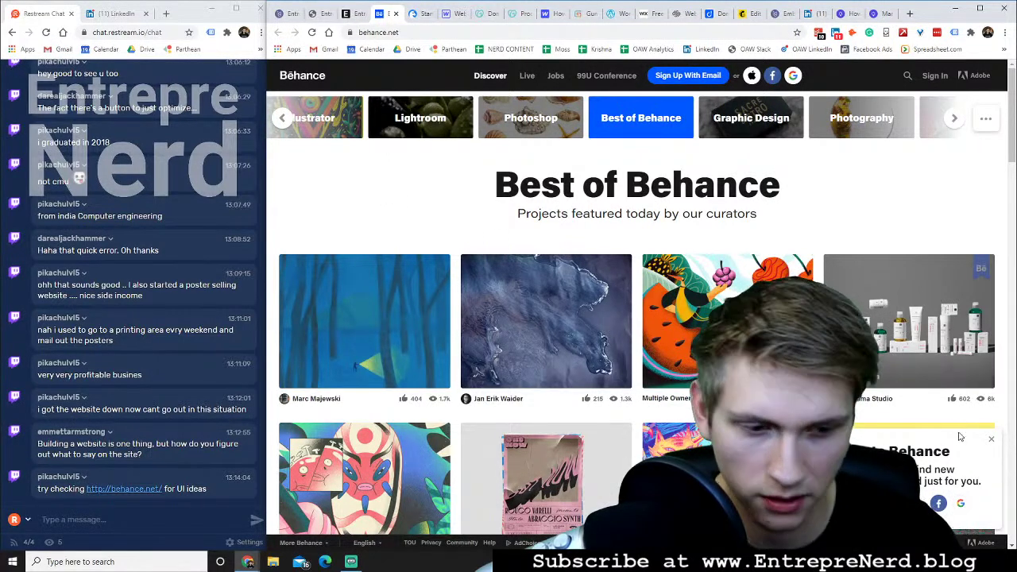
pyautogui.click(990, 439)
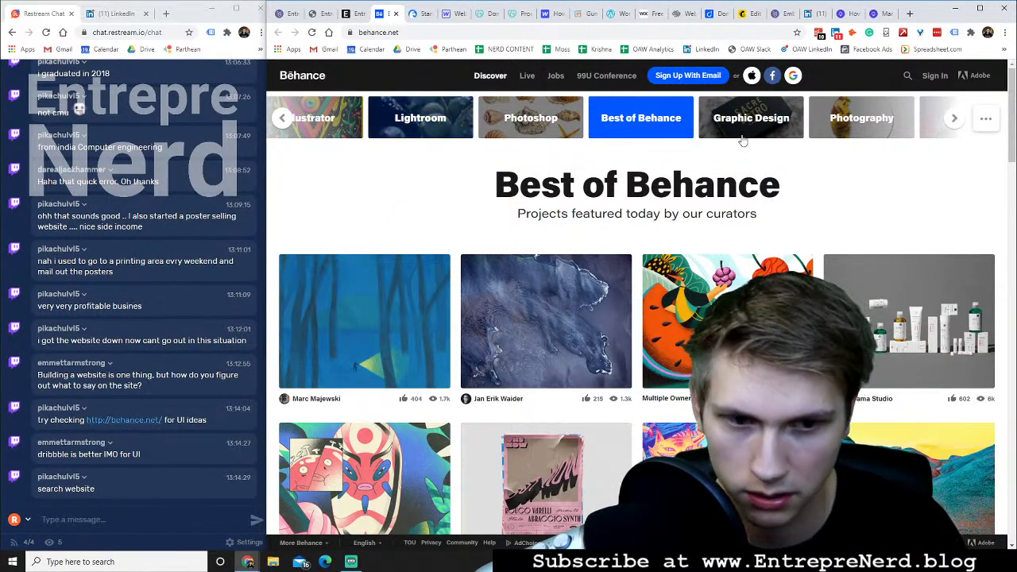
# Browse through the Behance gallery categories from Graphic Design to Substance Painter, looking for website design
pyautogui.click(958, 119)
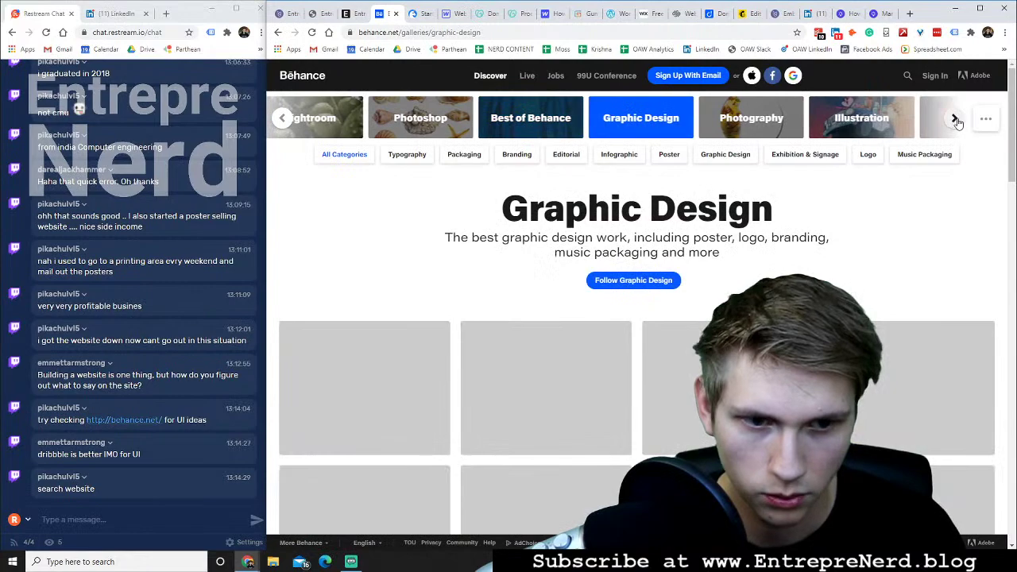
pyautogui.click(956, 119)
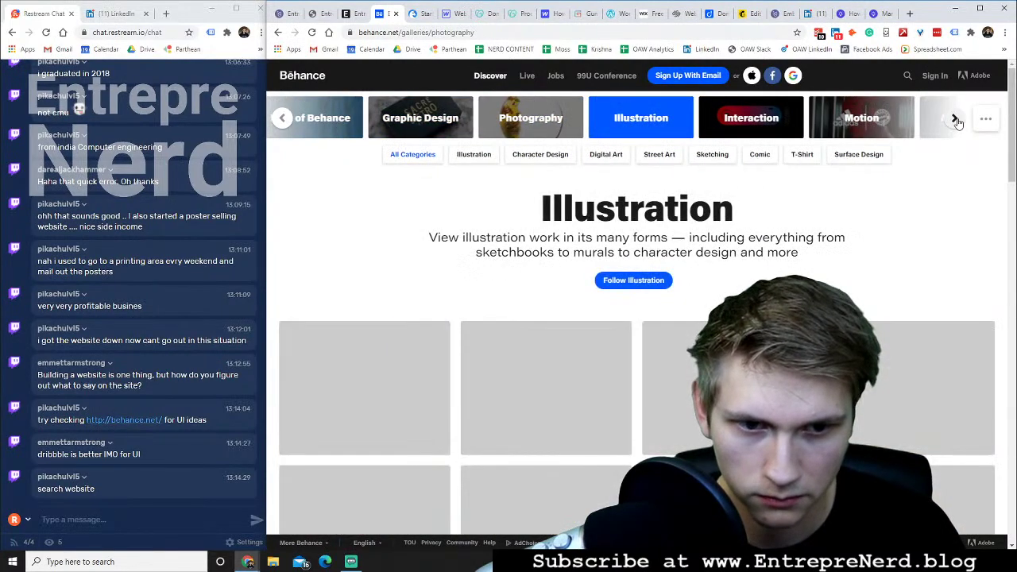
pyautogui.click(956, 120)
pyautogui.click(955, 119)
pyautogui.click(956, 120)
pyautogui.click(955, 120)
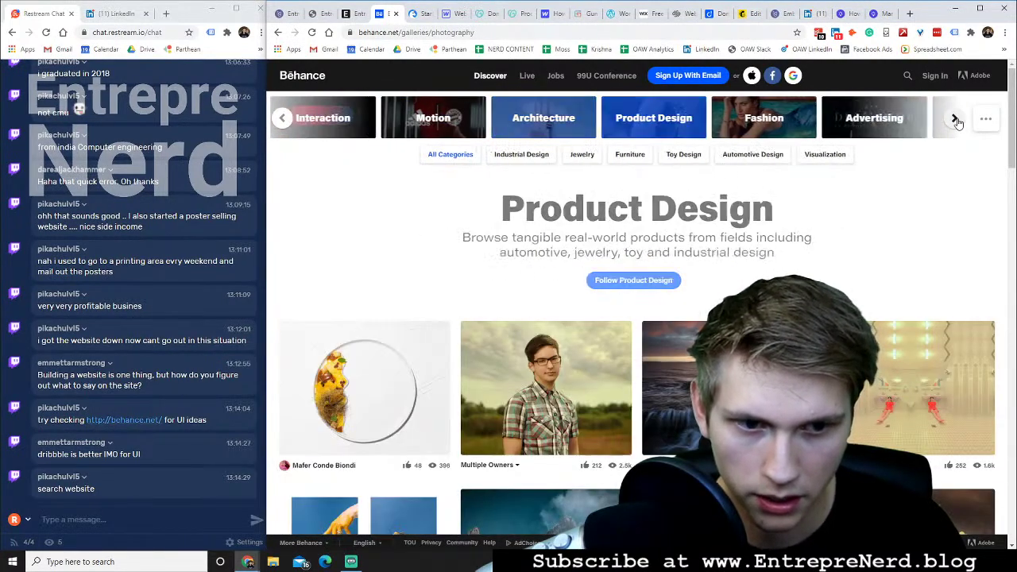
pyautogui.click(956, 119)
pyautogui.click(956, 119)
pyautogui.click(955, 119)
pyautogui.click(955, 119)
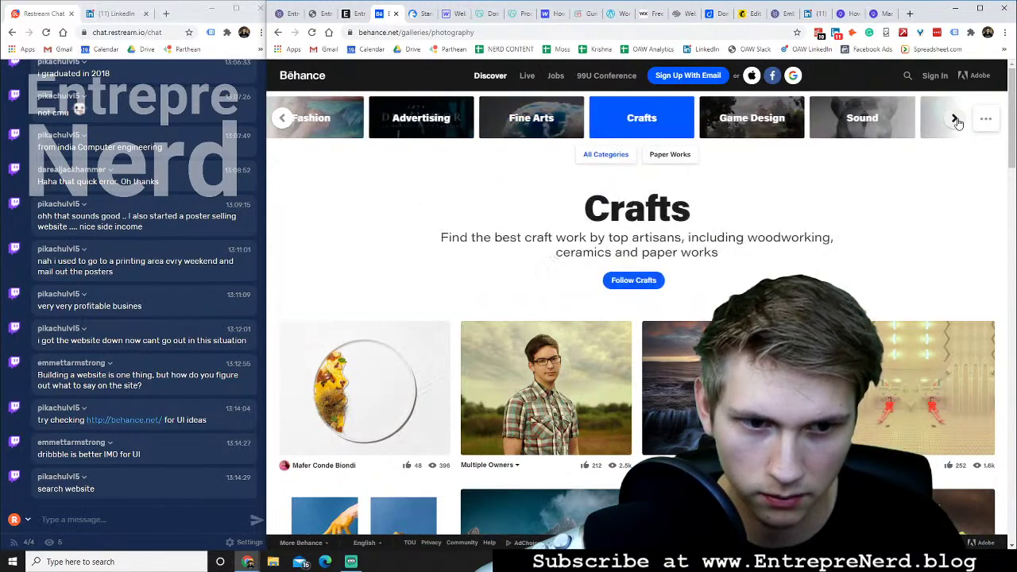
pyautogui.click(956, 119)
pyautogui.click(955, 119)
pyautogui.click(955, 119)
pyautogui.click(955, 120)
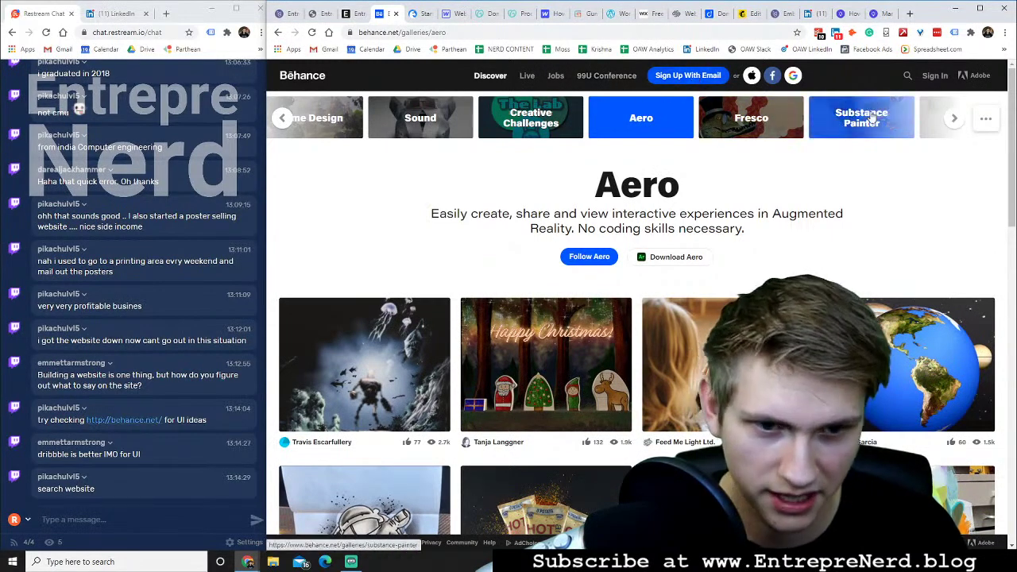
pyautogui.click(954, 119)
pyautogui.click(954, 120)
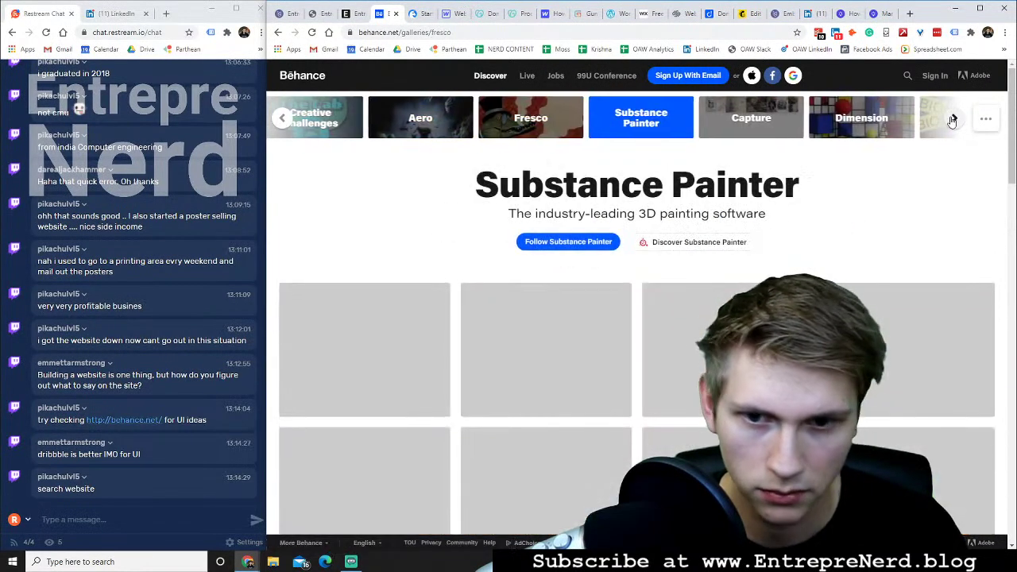
# Try to open a website gallery on Behance at behance.net/galleries/website
pyautogui.click(449, 32)
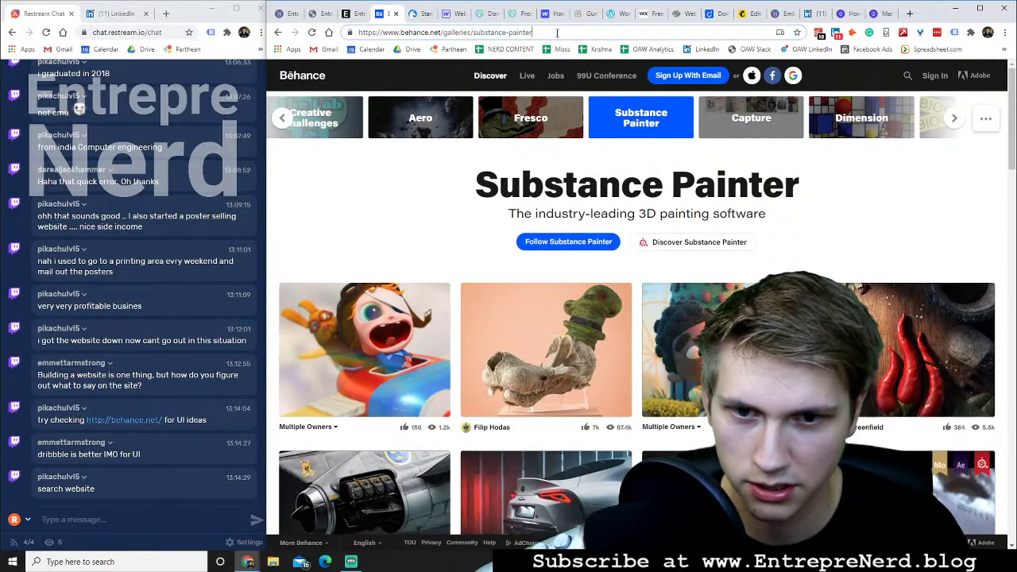
pyautogui.moveTo(532, 32); pyautogui.dragTo(477, 33)
pyautogui.write('website')
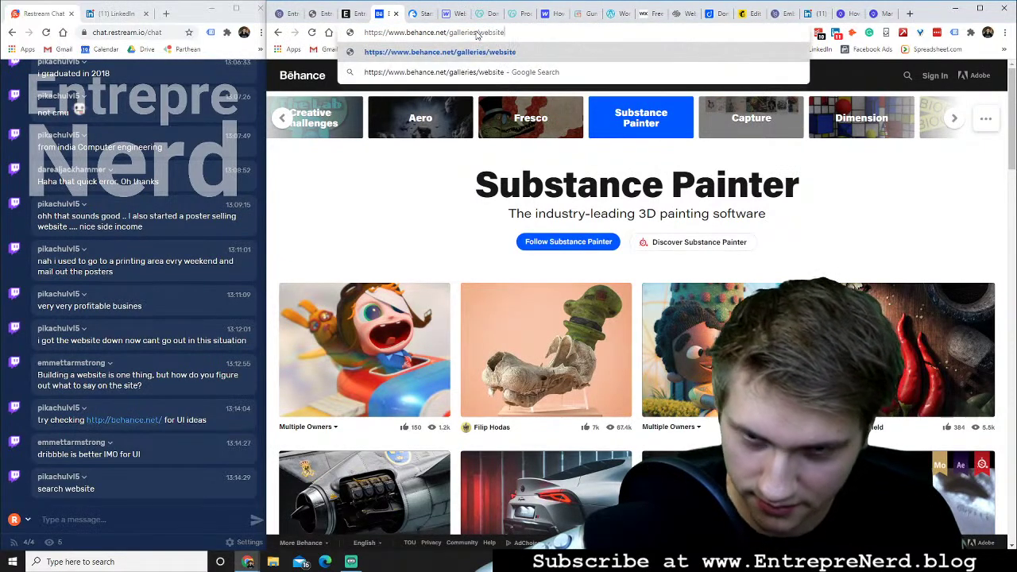
pyautogui.press('Return')
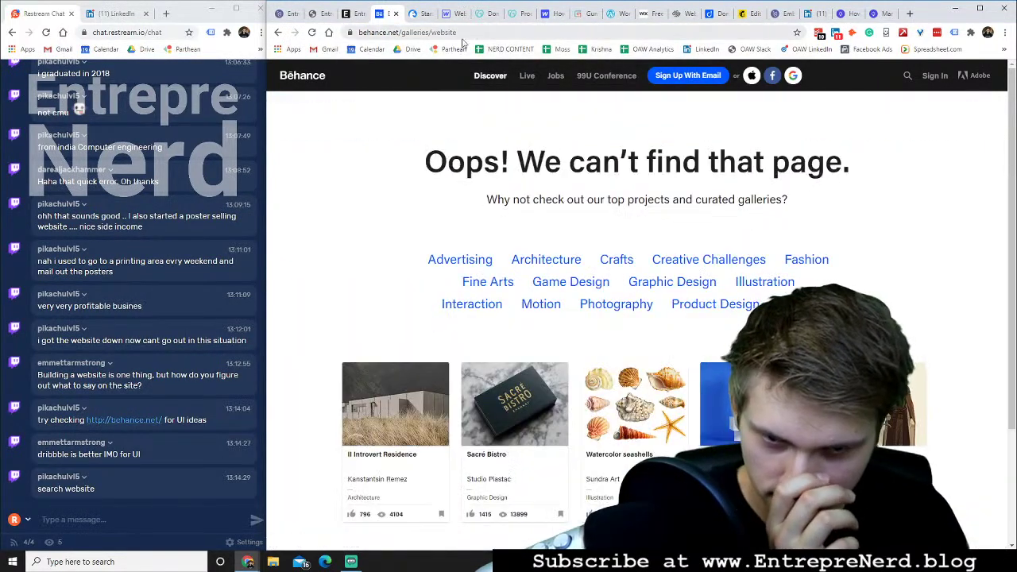
pyautogui.click(467, 33)
pyautogui.moveTo(499, 33); pyautogui.dragTo(470, 33)
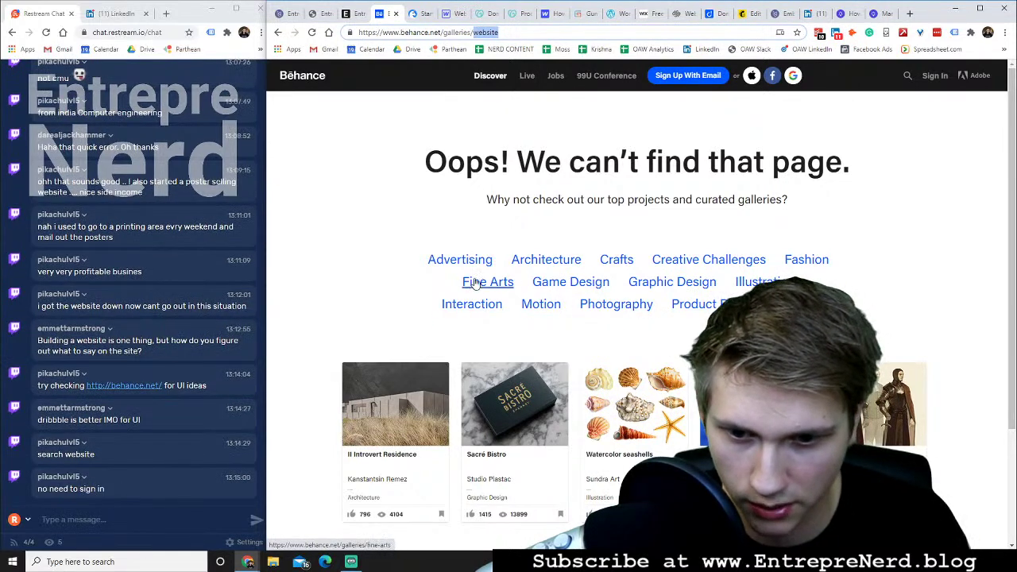
# Open Behance's Advertising gallery and examine its projects and the description mentioning engaging copywriting
pyautogui.click(460, 260)
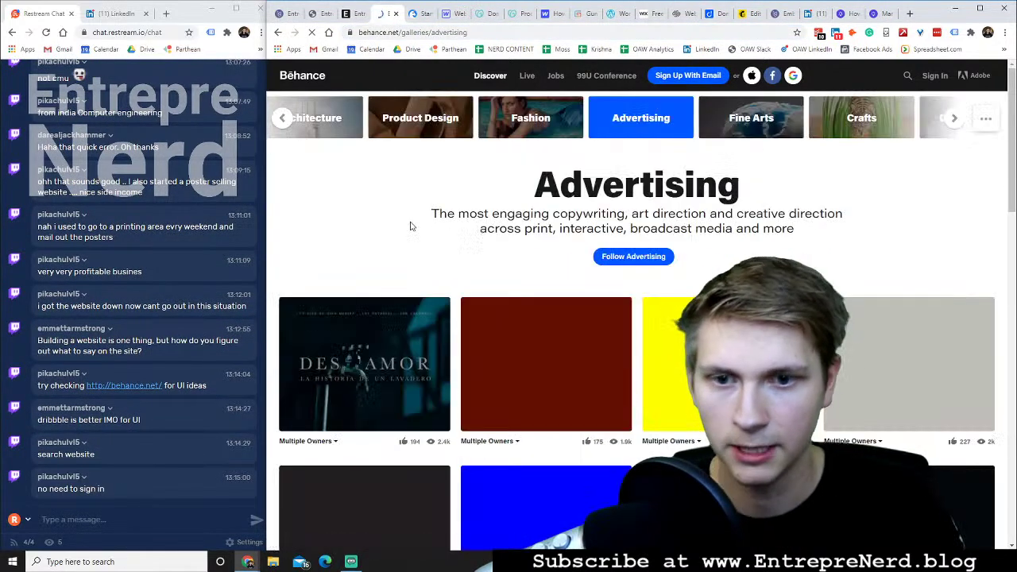
pyautogui.scroll(-2, 700, 274)
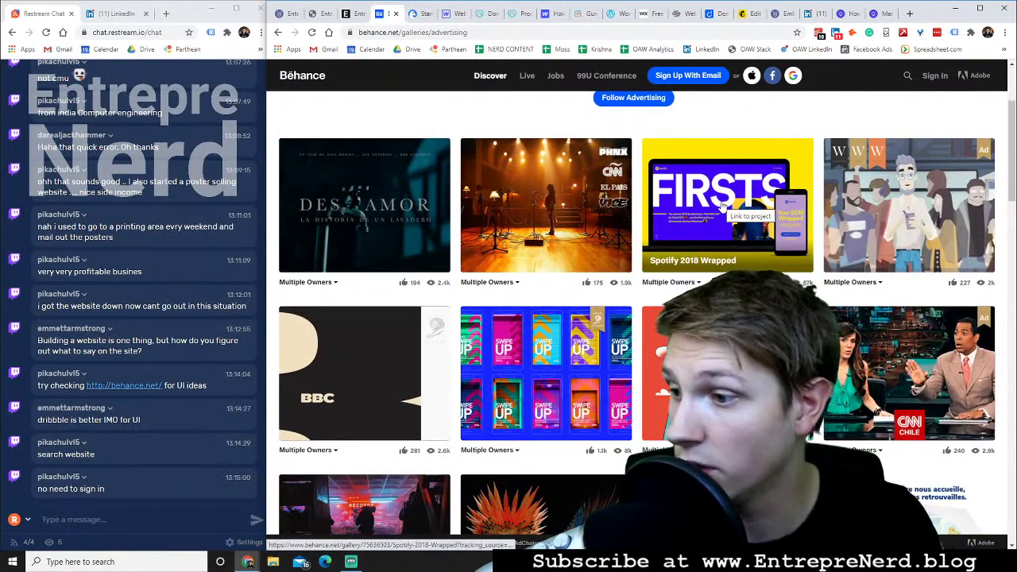
pyautogui.scroll(1, 483, 273)
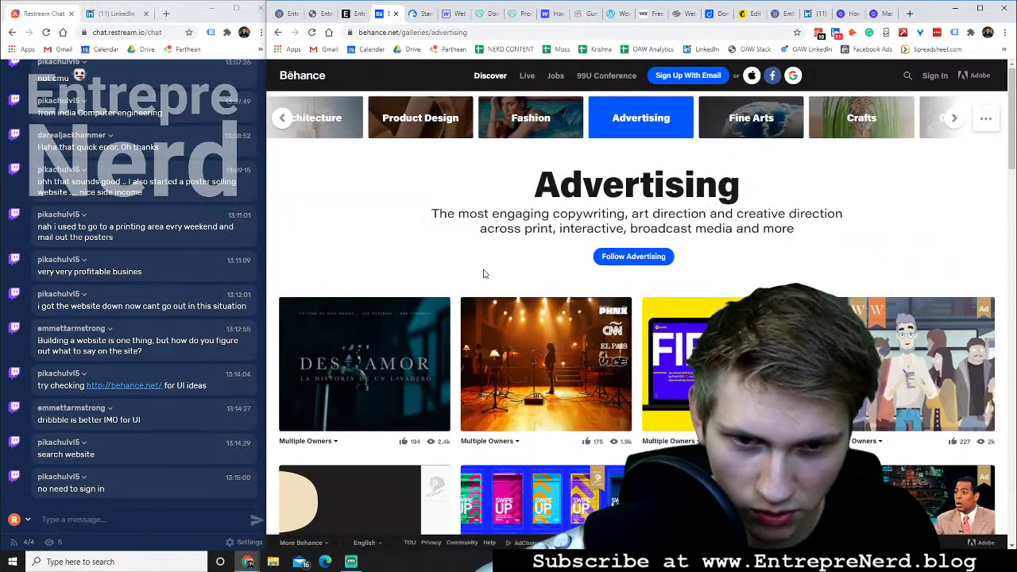
pyautogui.scroll(-10, 484, 277)
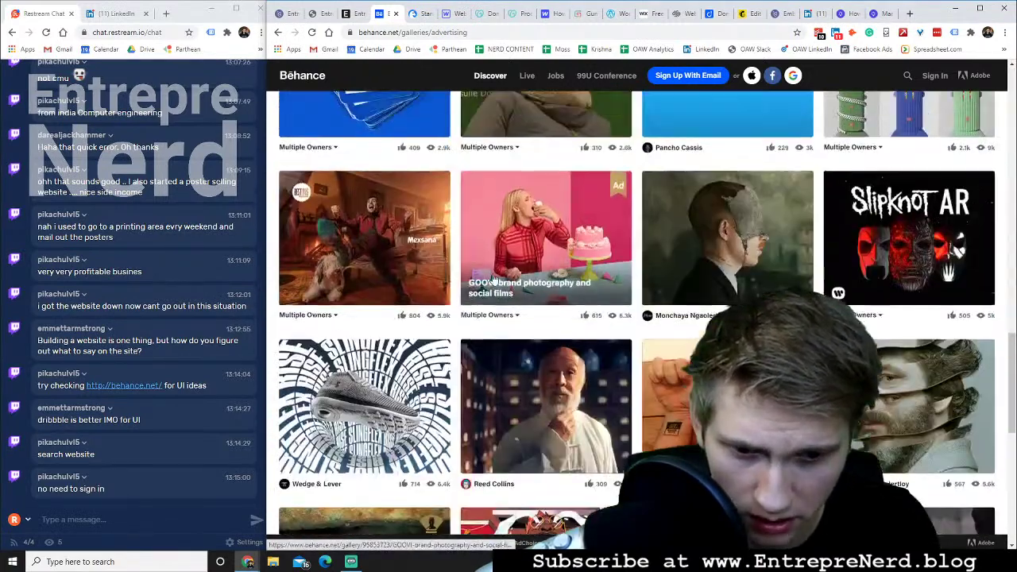
pyautogui.scroll(10, 496, 291)
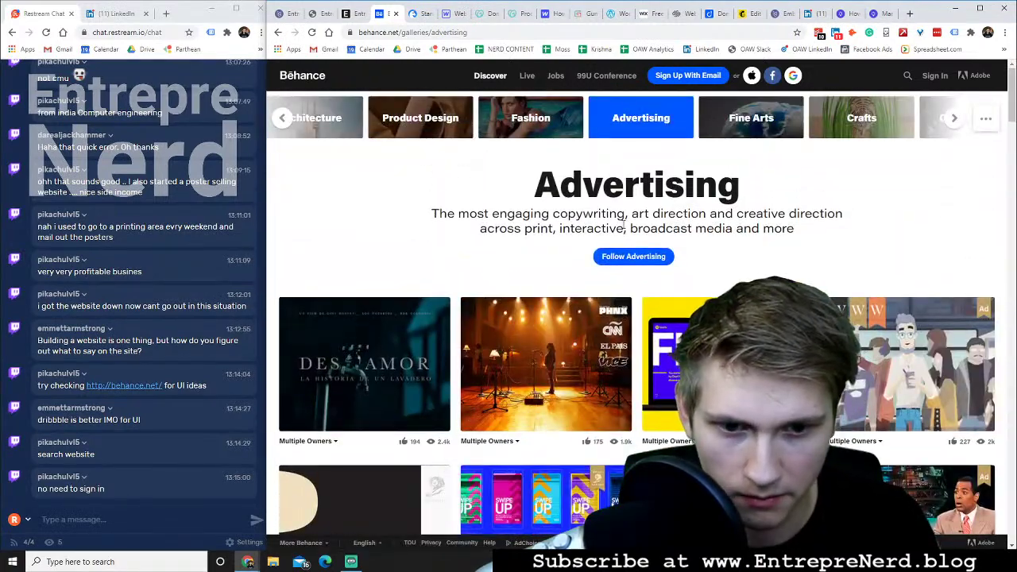
pyautogui.moveTo(453, 220); pyautogui.dragTo(622, 215)
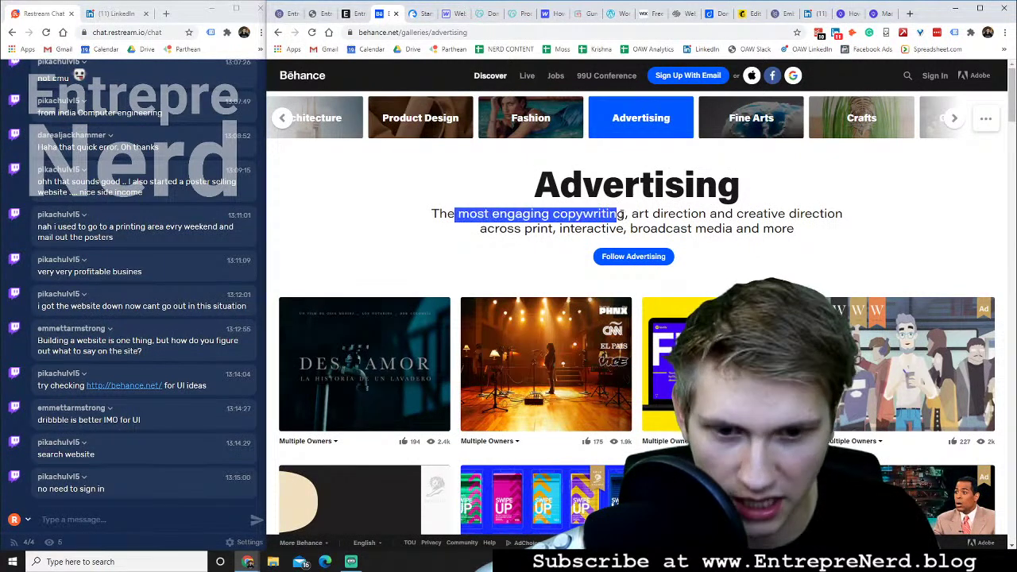
pyautogui.click(653, 210)
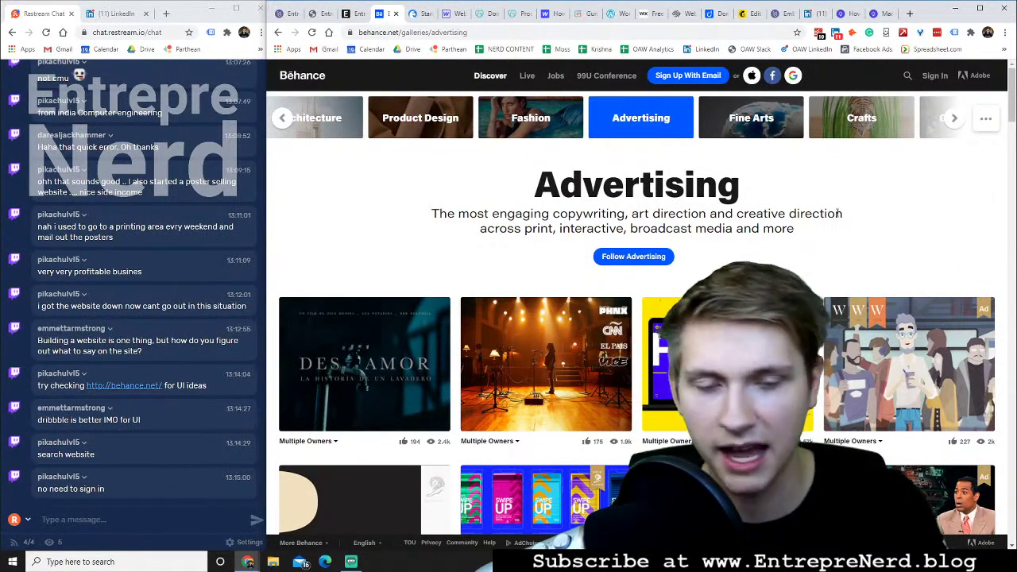
# Search the web for "dribbble" in a new browser tab and open the dribbble.com home page
pyautogui.click(910, 14)
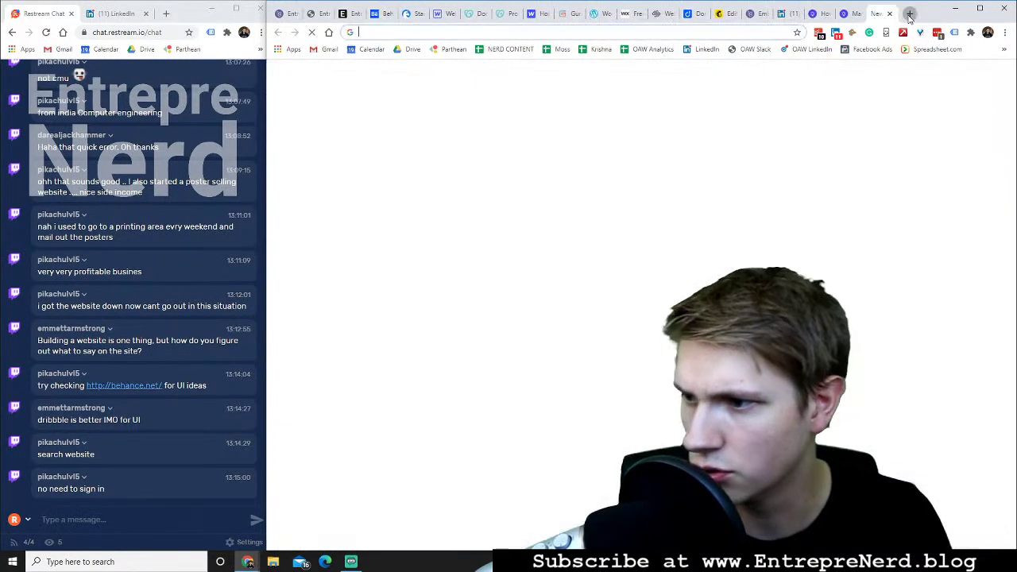
pyautogui.write('dribbble')
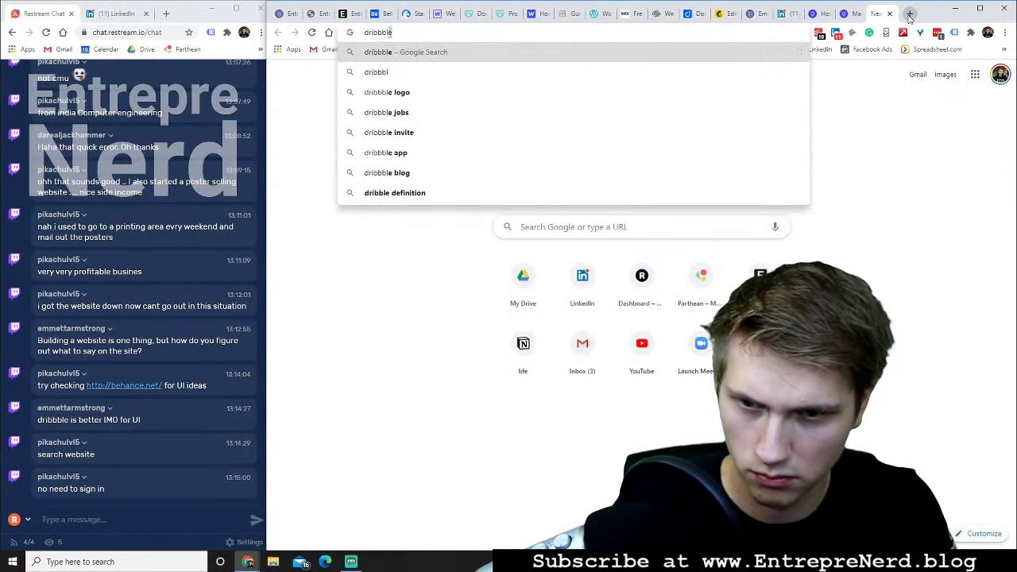
pyautogui.press('Return')
pyautogui.click(465, 172)
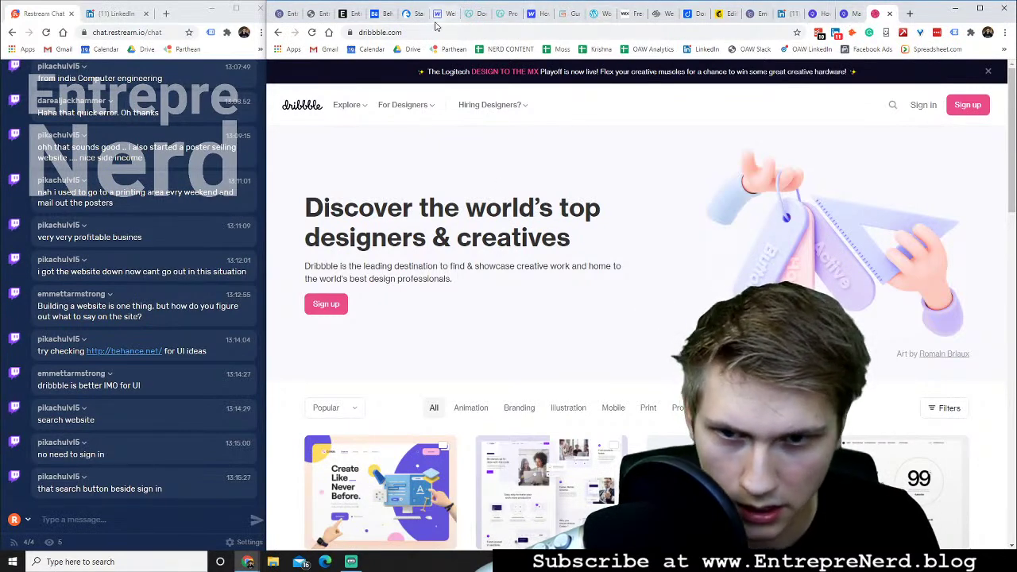
# Search Behance for "website" and look through the matching projects for website design ideas
pyautogui.click(379, 14)
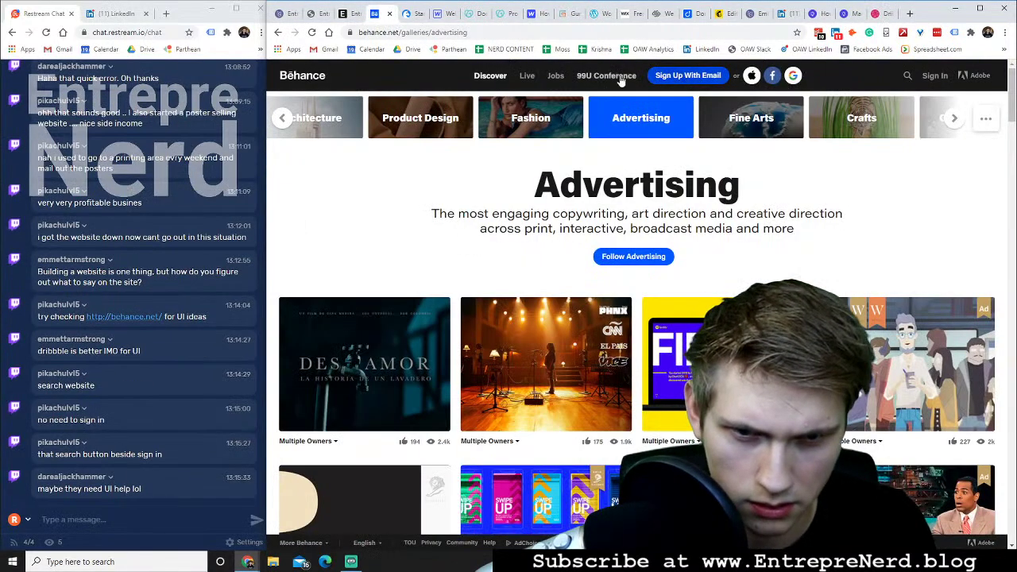
pyautogui.click(907, 76)
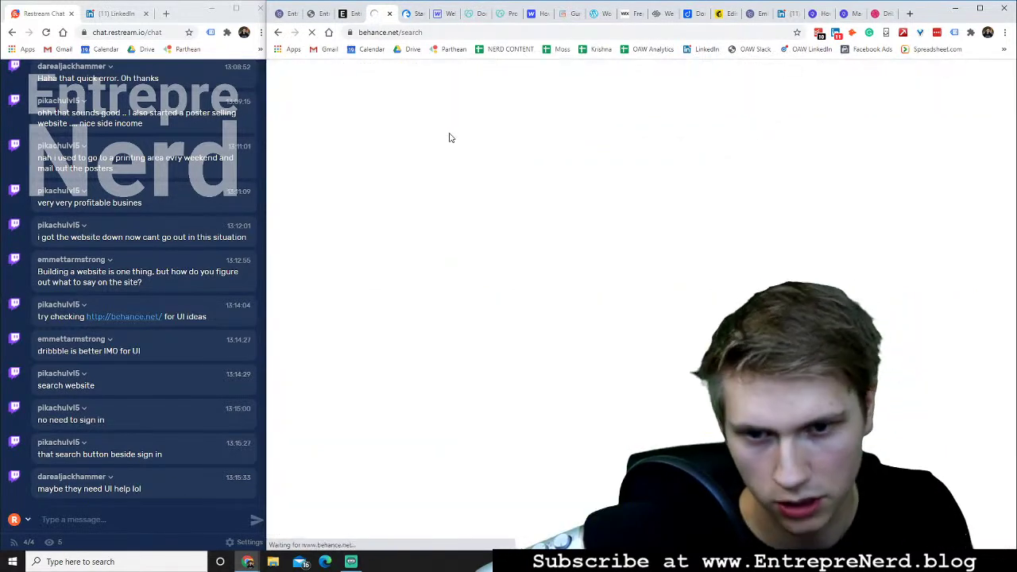
pyautogui.click(459, 119)
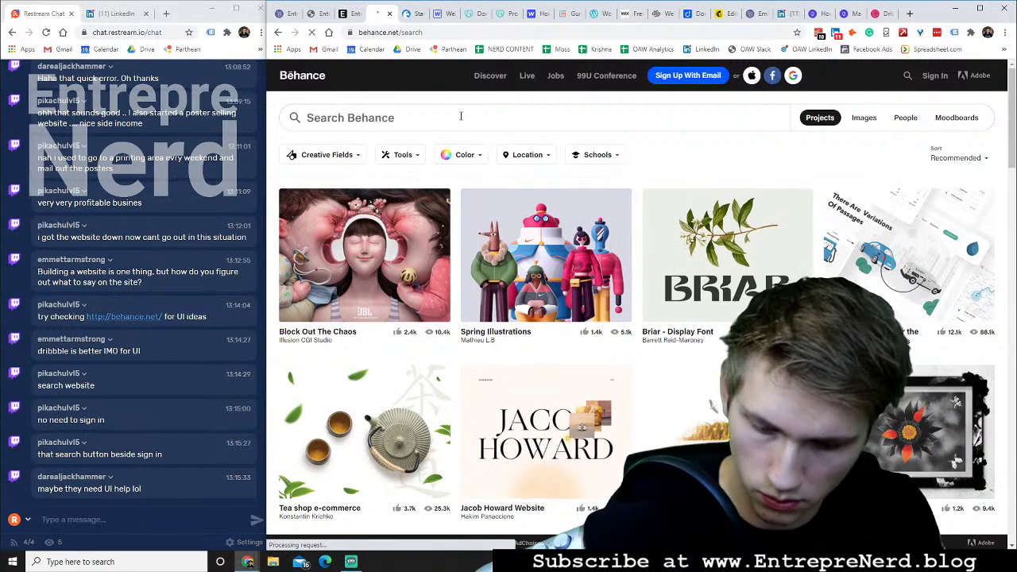
pyautogui.write('website')
pyautogui.press('Return')
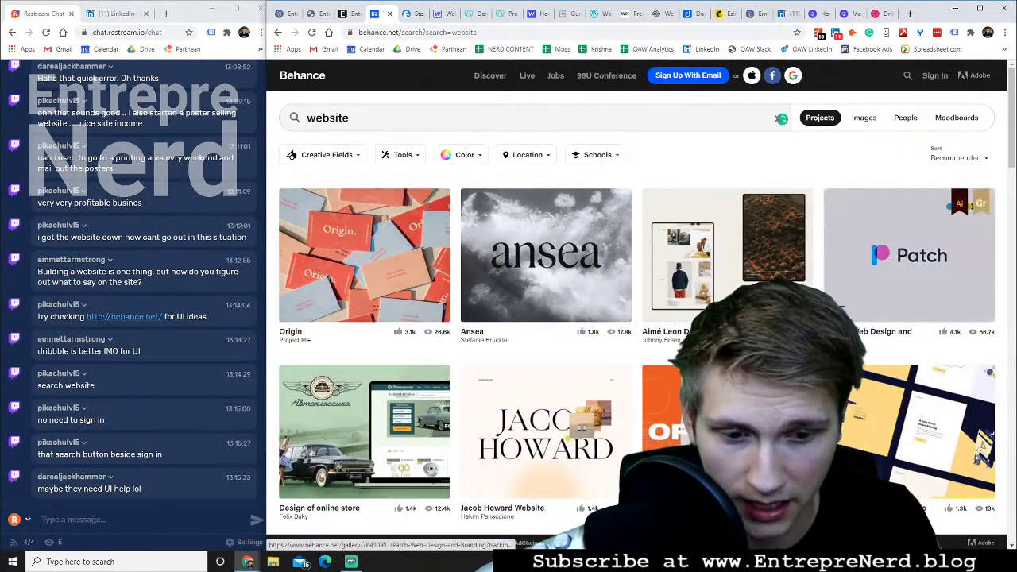
pyautogui.scroll(-3, 868, 411)
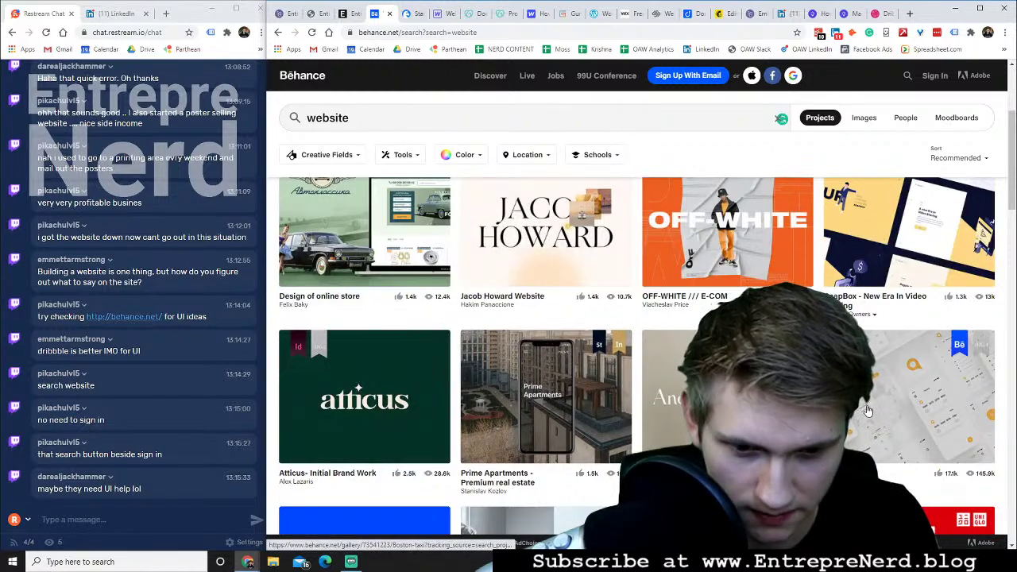
pyautogui.scroll(-2, 867, 411)
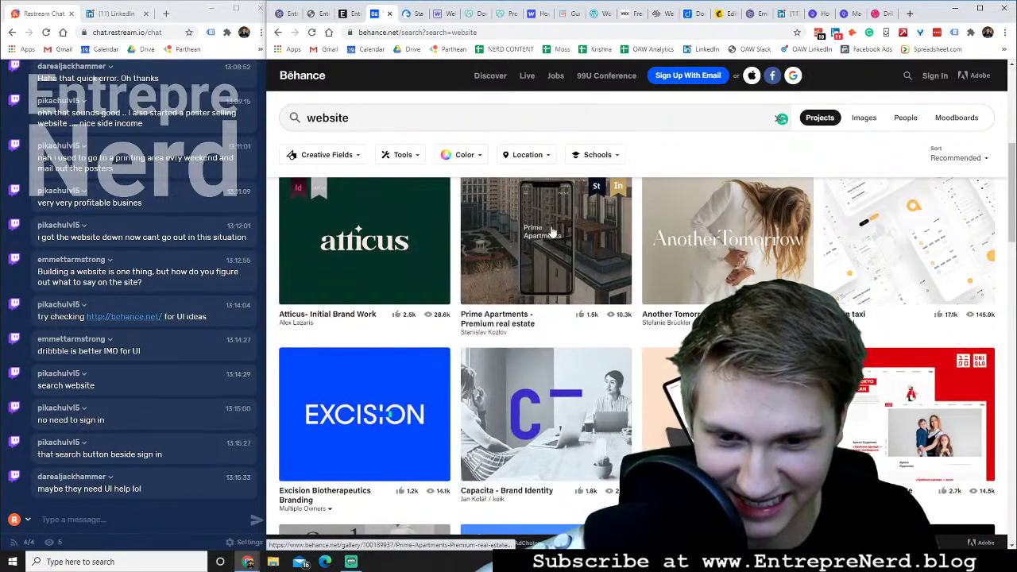
pyautogui.scroll(2, 834, 238)
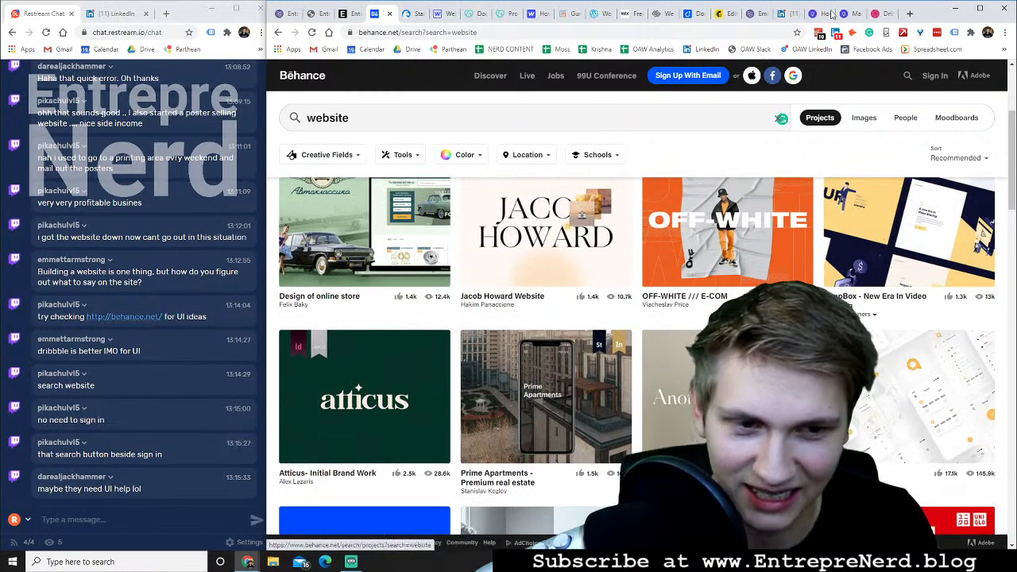
# On Dribbble, view the "Context menu with destructive action hover state" shot, close it, and browse the popular shots
pyautogui.click(877, 14)
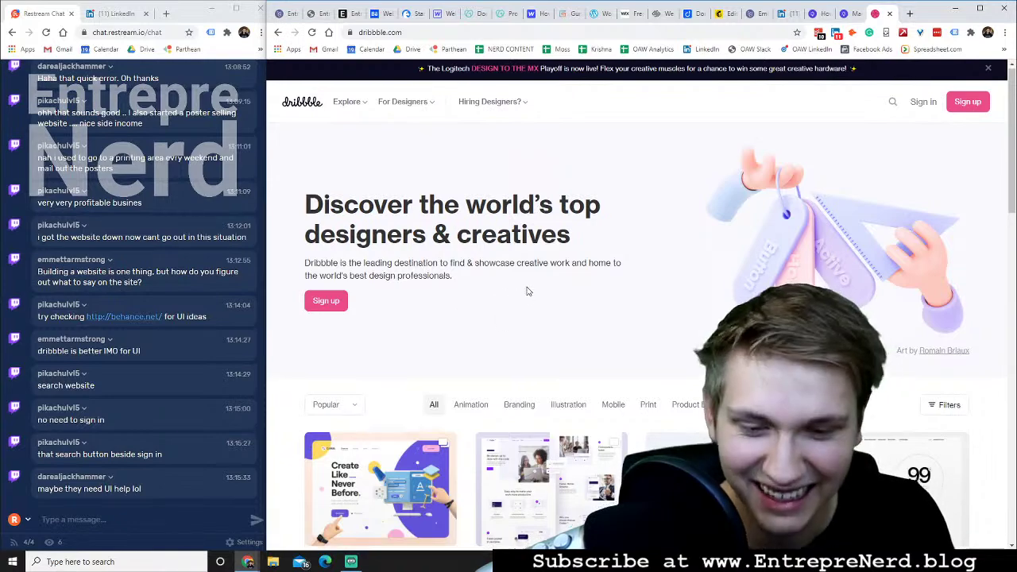
pyautogui.scroll(-4, 556, 206)
pyautogui.click(702, 179)
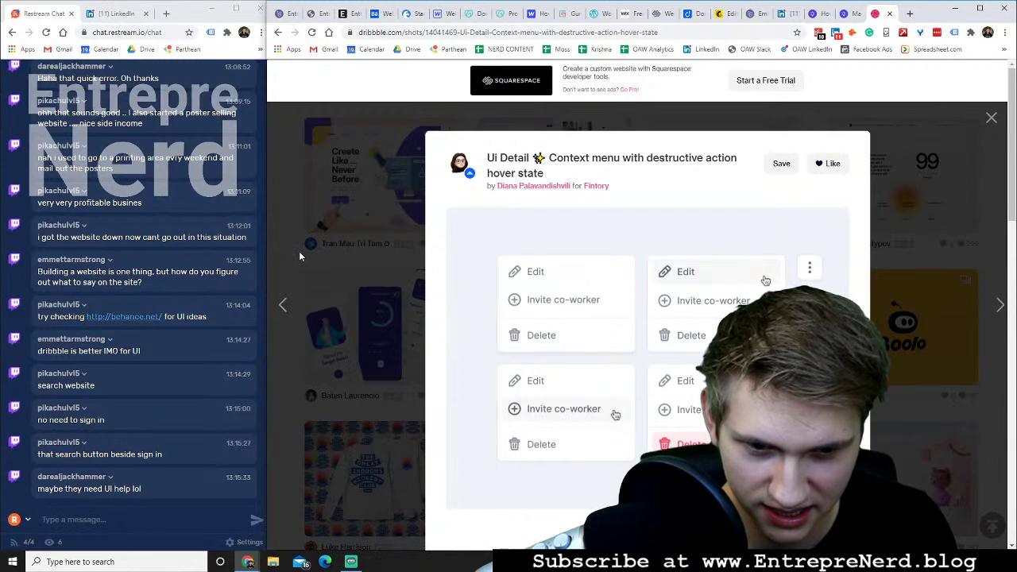
pyautogui.scroll(-1, 300, 256)
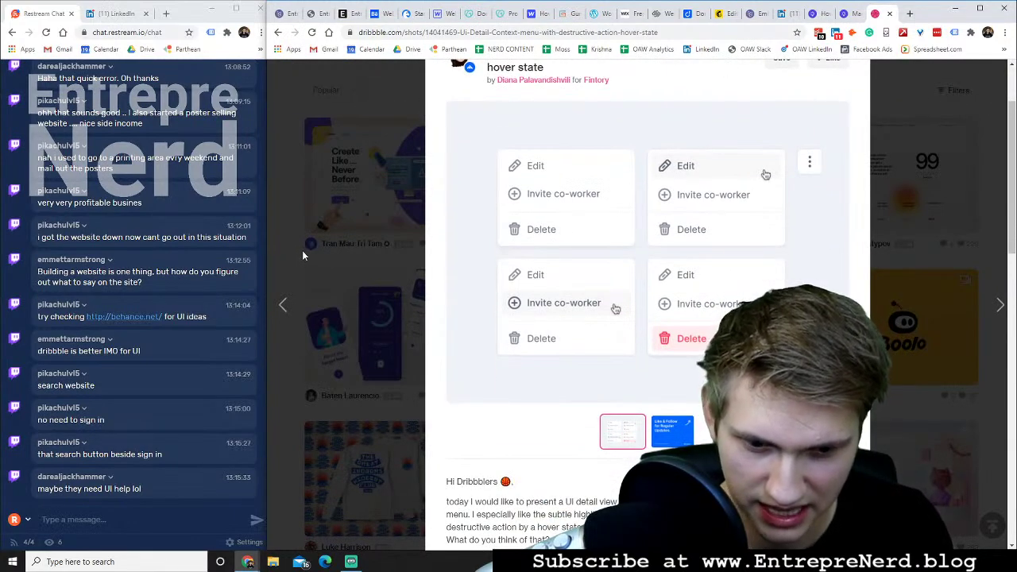
pyautogui.click(301, 252)
pyautogui.scroll(-4, 615, 329)
pyautogui.scroll(6, 615, 330)
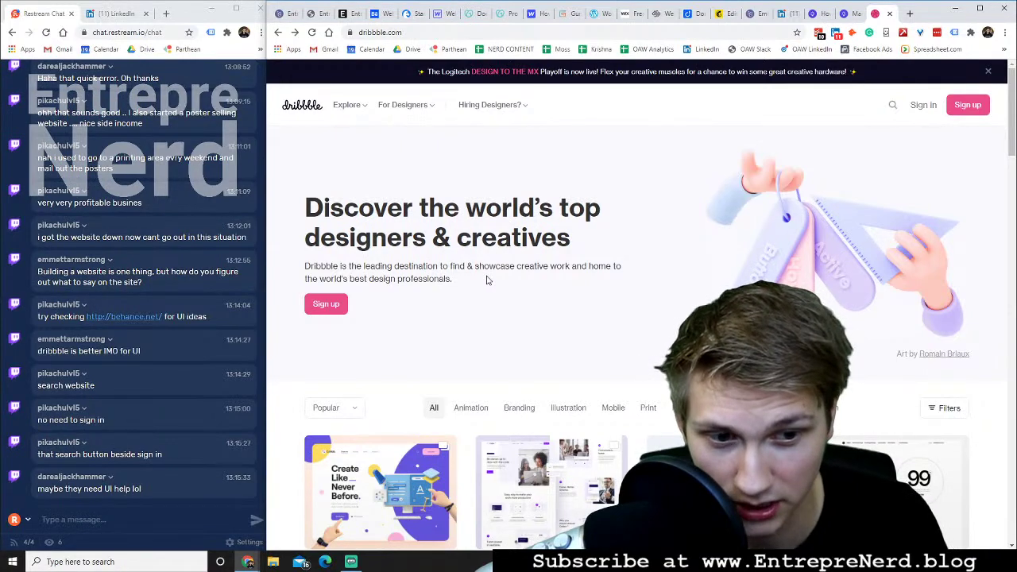
pyautogui.scroll(-3, 487, 279)
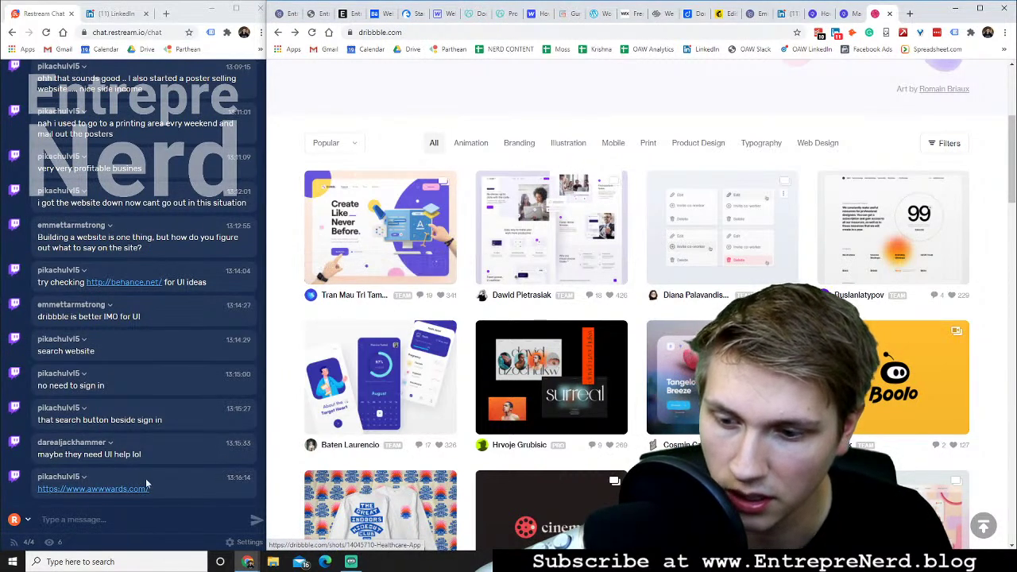
# Open the awwwards.com link from the chat, with the Dribbble tab placed beside it, and look over the featured sites
pyautogui.click(114, 493)
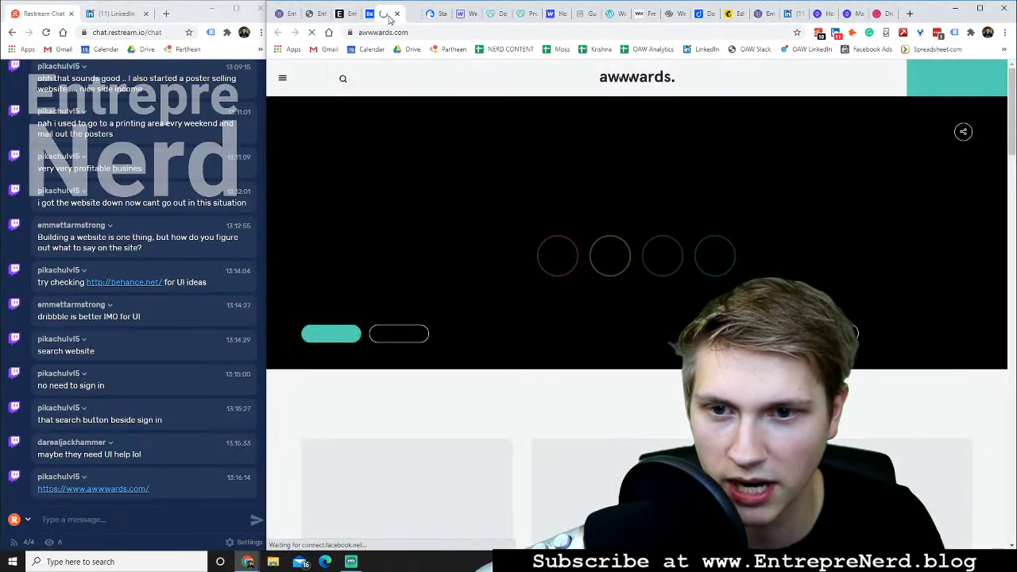
pyautogui.click(878, 15)
pyautogui.moveTo(880, 16); pyautogui.dragTo(405, 15)
pyautogui.click(405, 14)
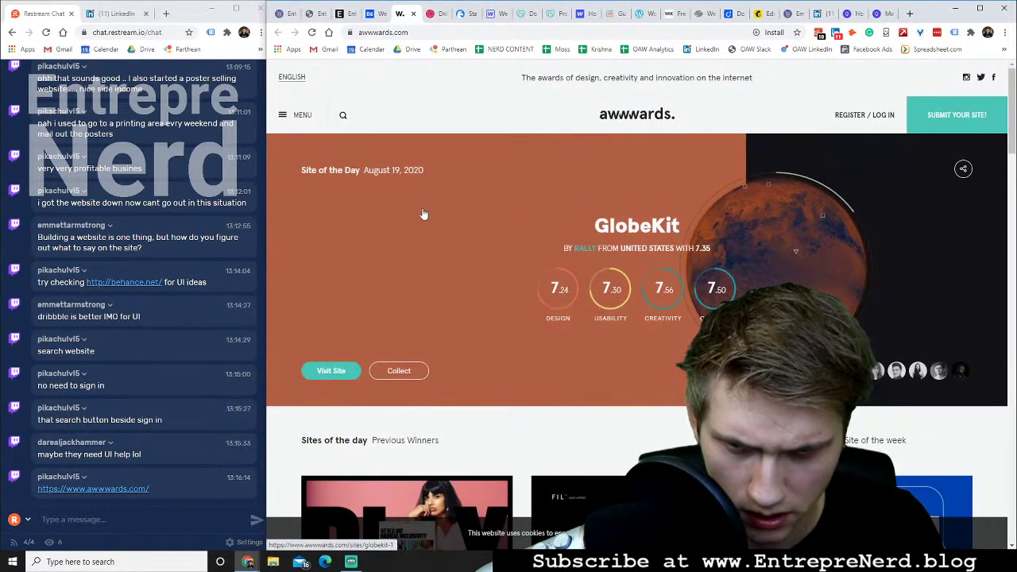
pyautogui.scroll(-3, 659, 288)
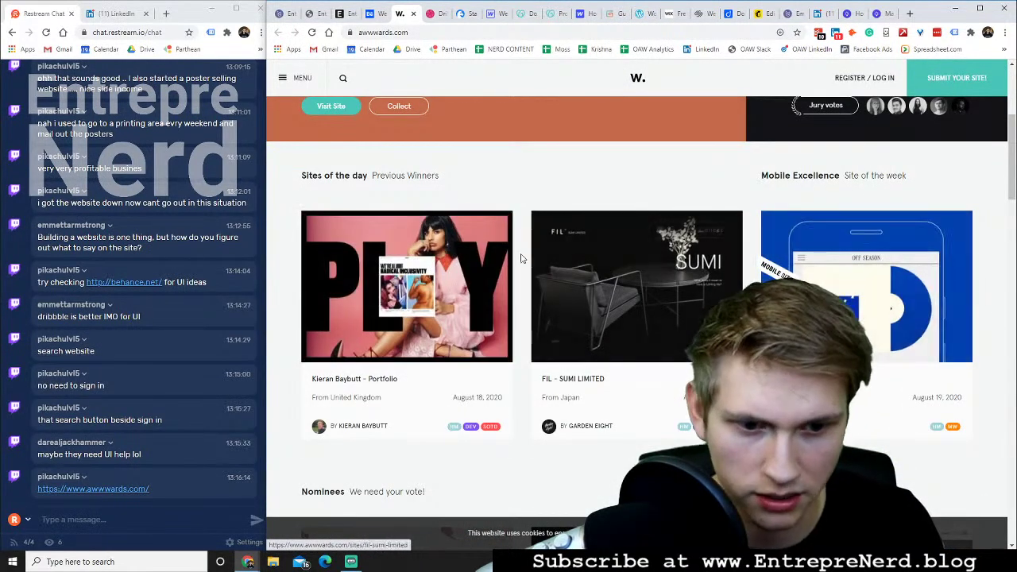
pyautogui.scroll(3, 603, 295)
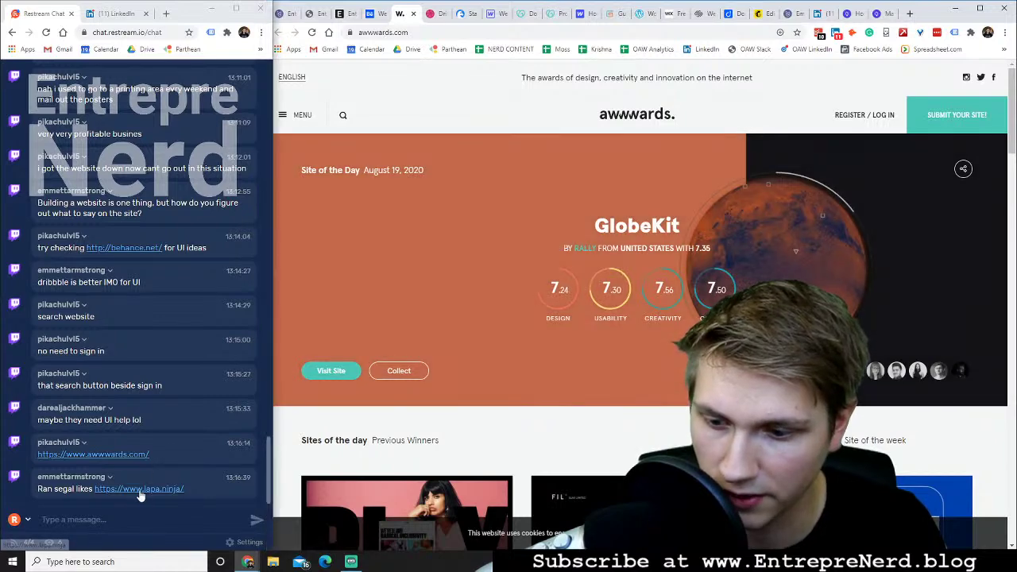
# Open the lapa.ninja link from the chat in the main browser window beside Dribbble and browse its first landing page designs
pyautogui.click(140, 489)
pyautogui.moveTo(130, 13); pyautogui.dragTo(450, 18)
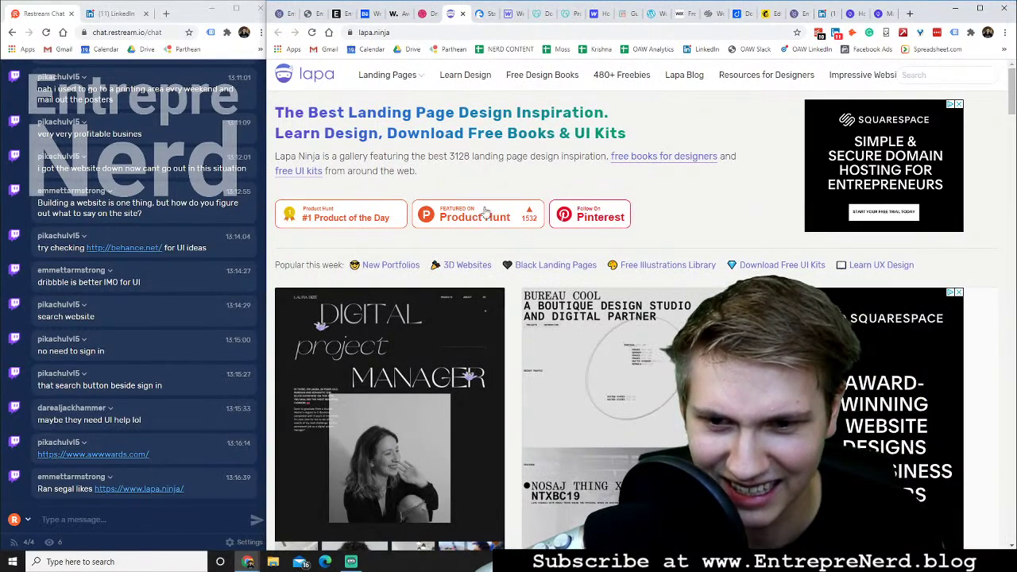
pyautogui.scroll(-3, 597, 215)
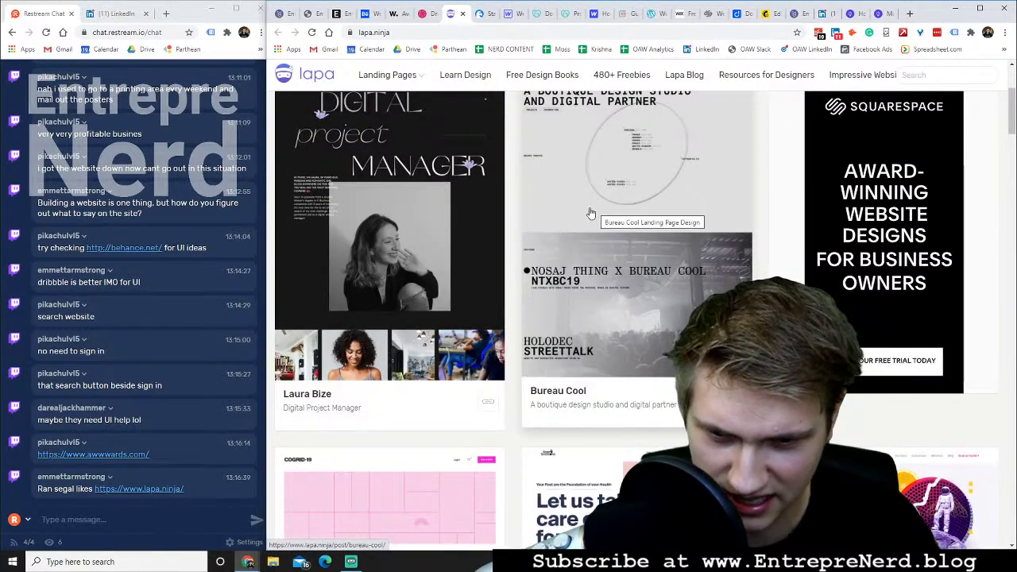
pyautogui.scroll(2, 601, 273)
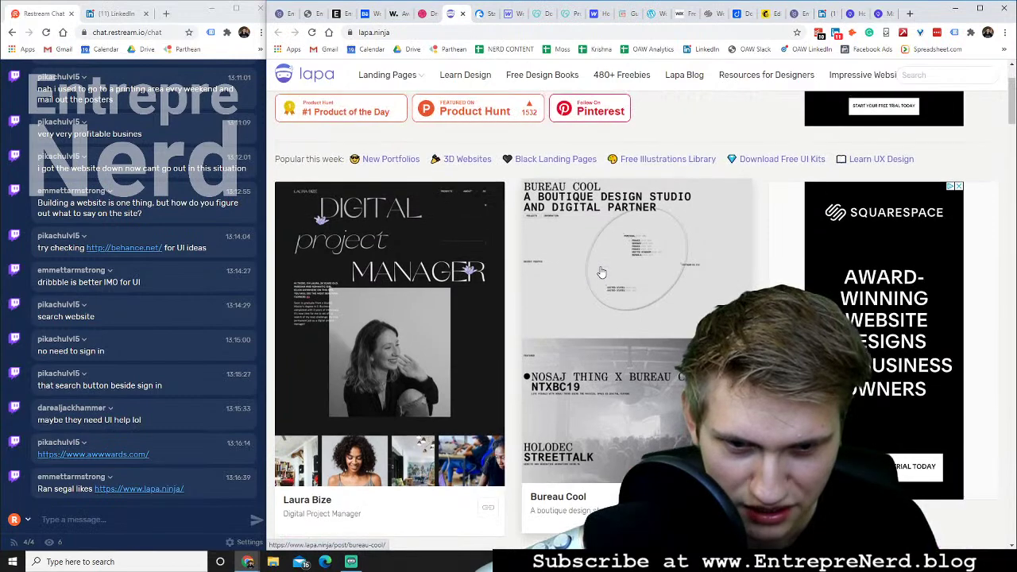
pyautogui.scroll(-5, 602, 270)
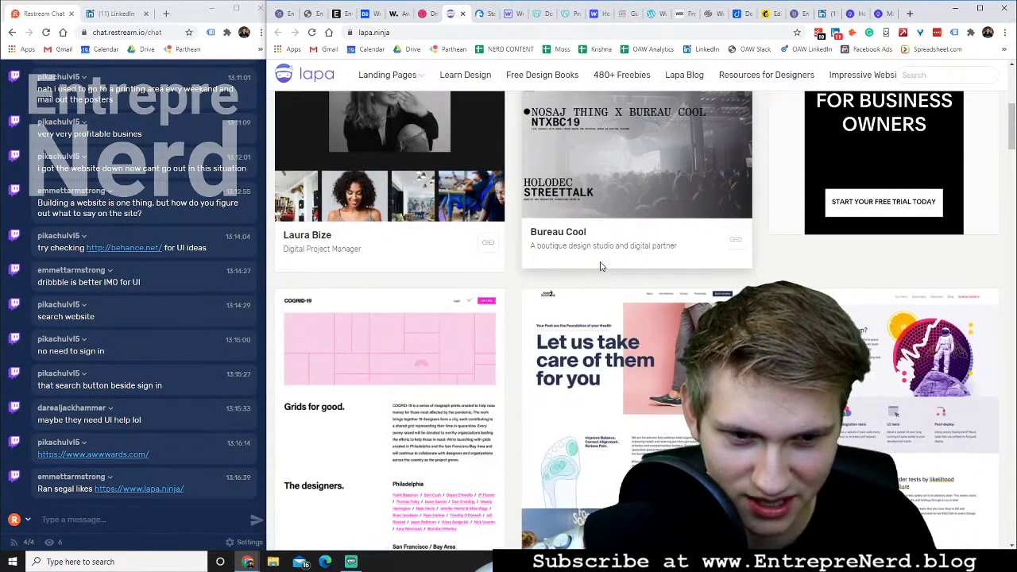
pyautogui.scroll(4, 601, 267)
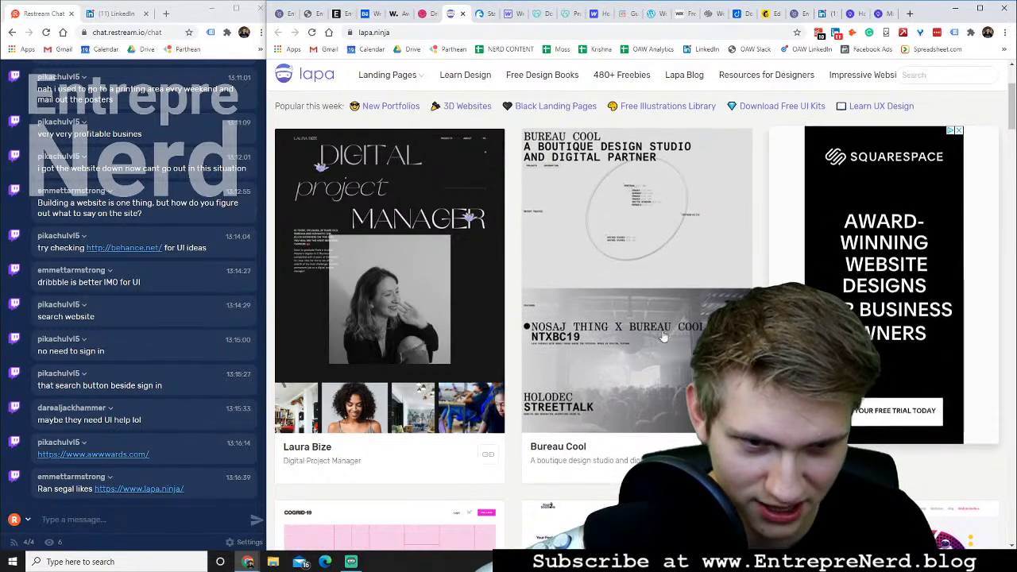
pyautogui.scroll(-3, 456, 322)
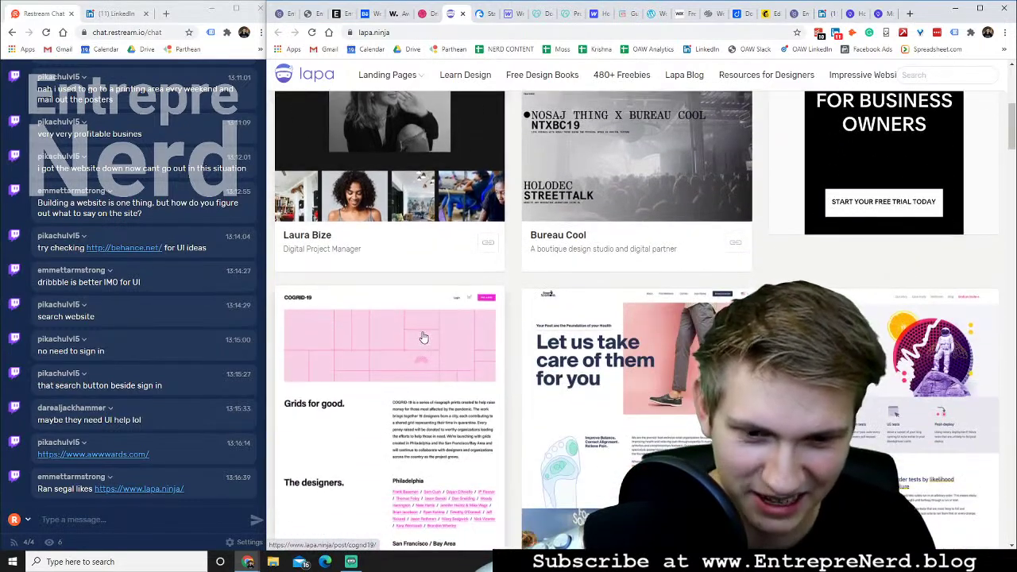
pyautogui.scroll(-1, 420, 336)
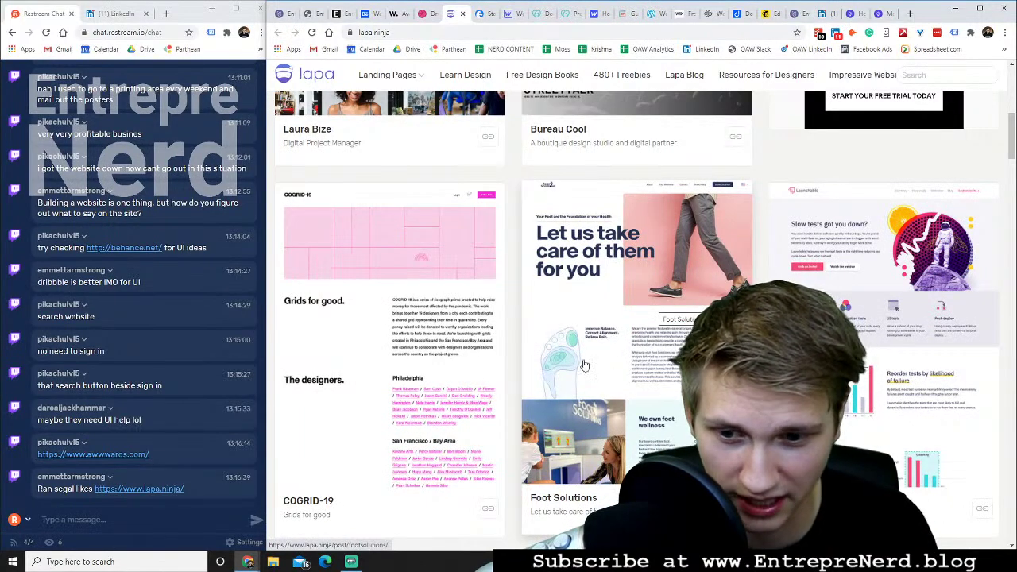
pyautogui.scroll(-1, 612, 345)
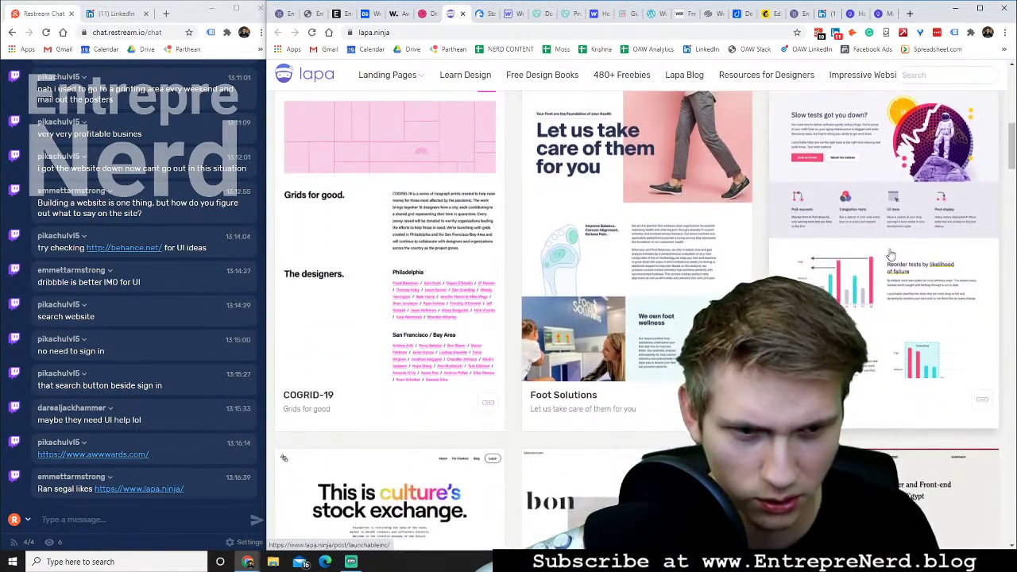
pyautogui.scroll(-3, 891, 255)
pyautogui.scroll(4, 932, 253)
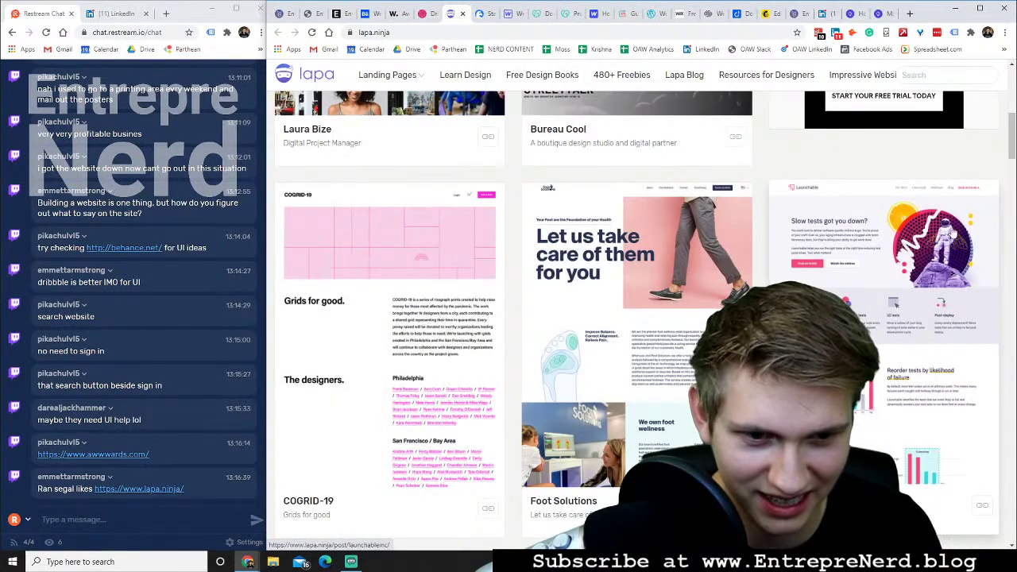
# Open the Launchable landing page design on Lapa, examine its headline and feature sections, and return to the gallery
pyautogui.click(937, 235)
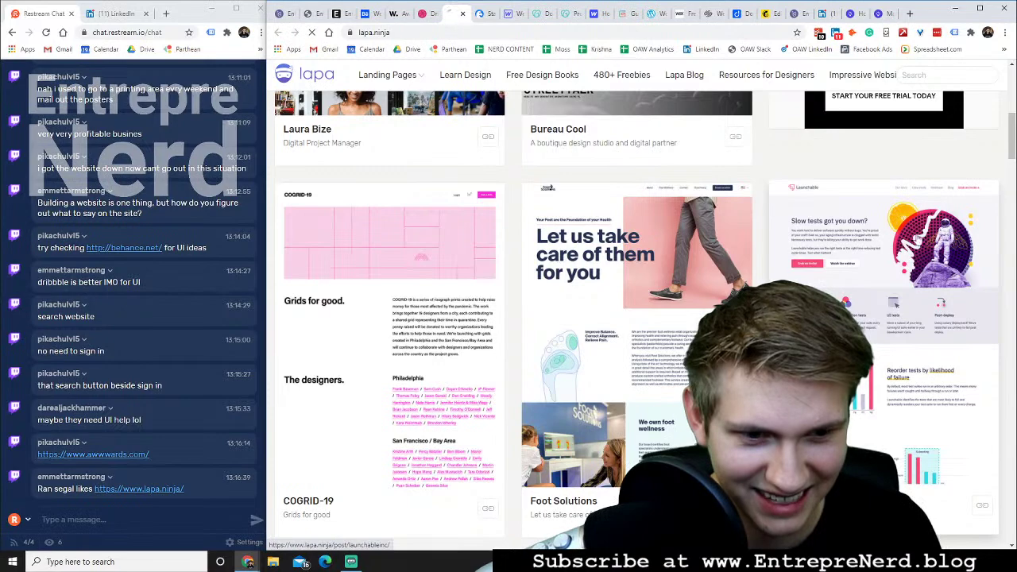
pyautogui.scroll(-5, 556, 270)
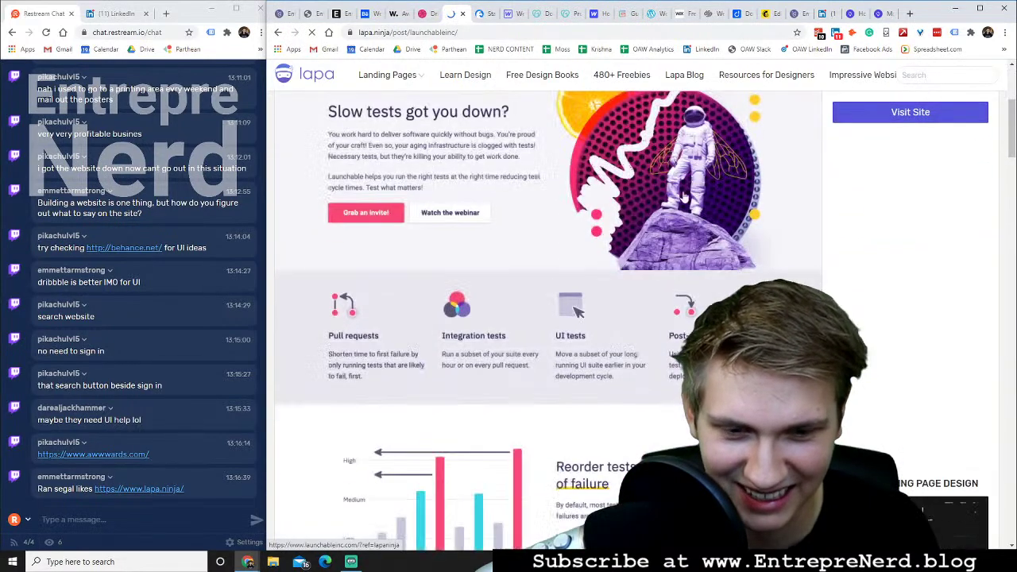
pyautogui.scroll(1, 664, 201)
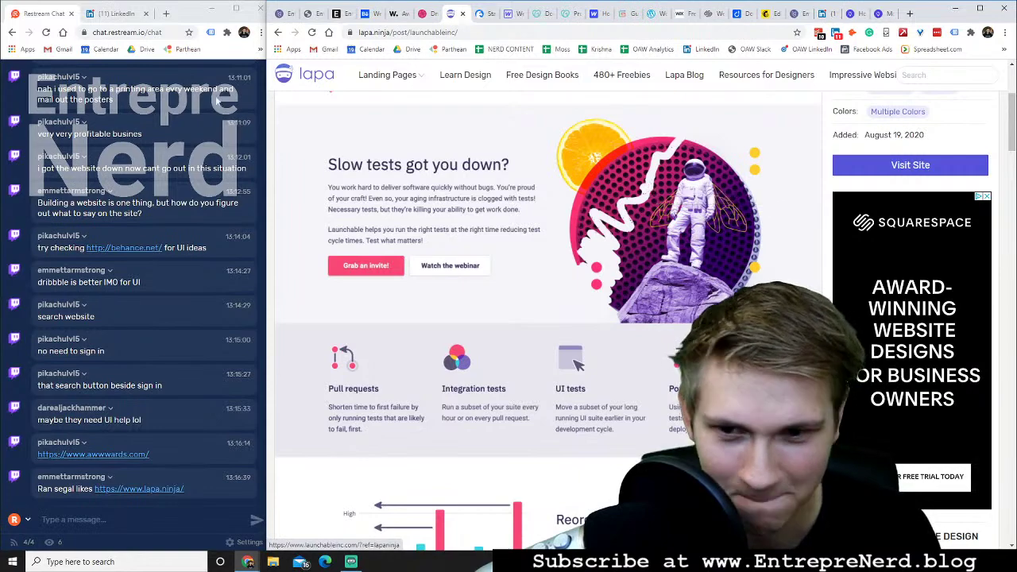
pyautogui.click(279, 32)
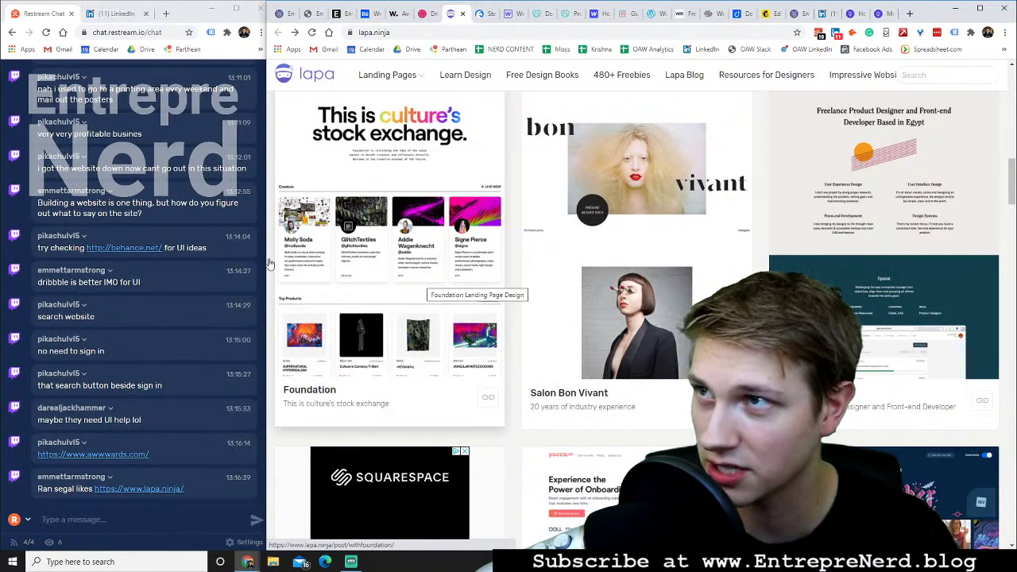
# Browse further down the Lapa gallery, comparing landing page designs from Foundation through yuccaHR and Hacktoberfest to Current Haus
pyautogui.scroll(-3, 609, 342)
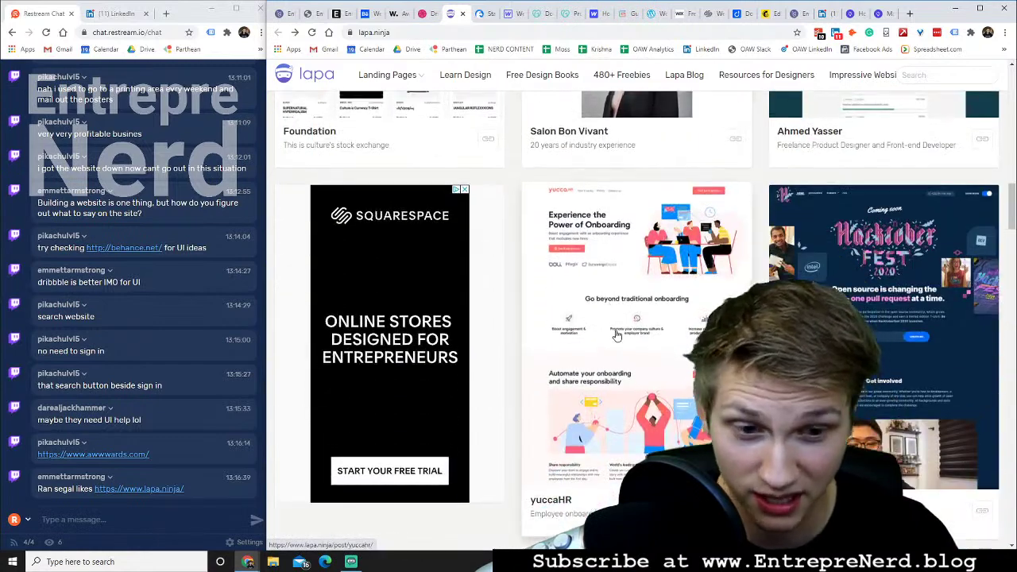
pyautogui.scroll(4, 609, 342)
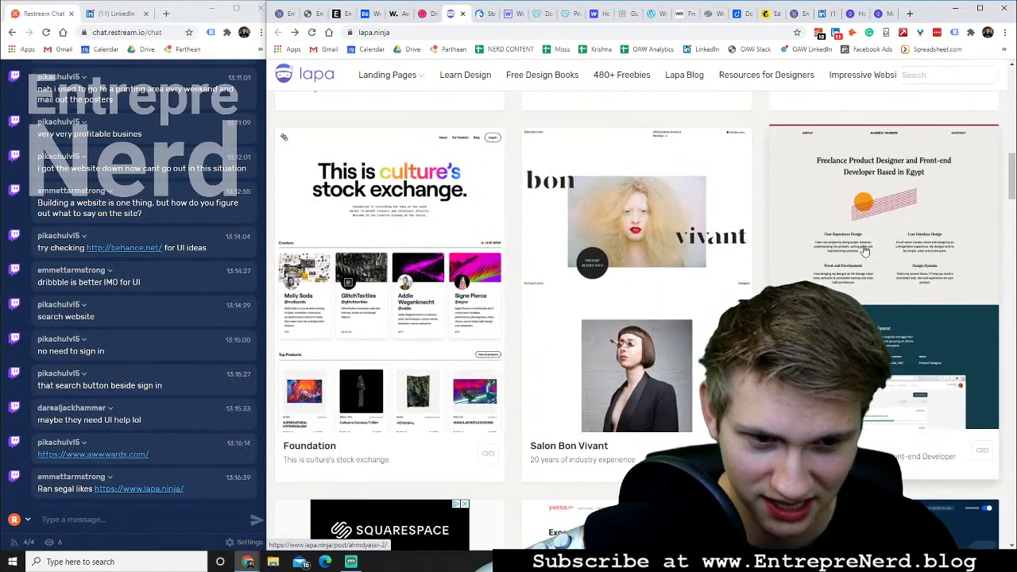
pyautogui.scroll(-4, 866, 248)
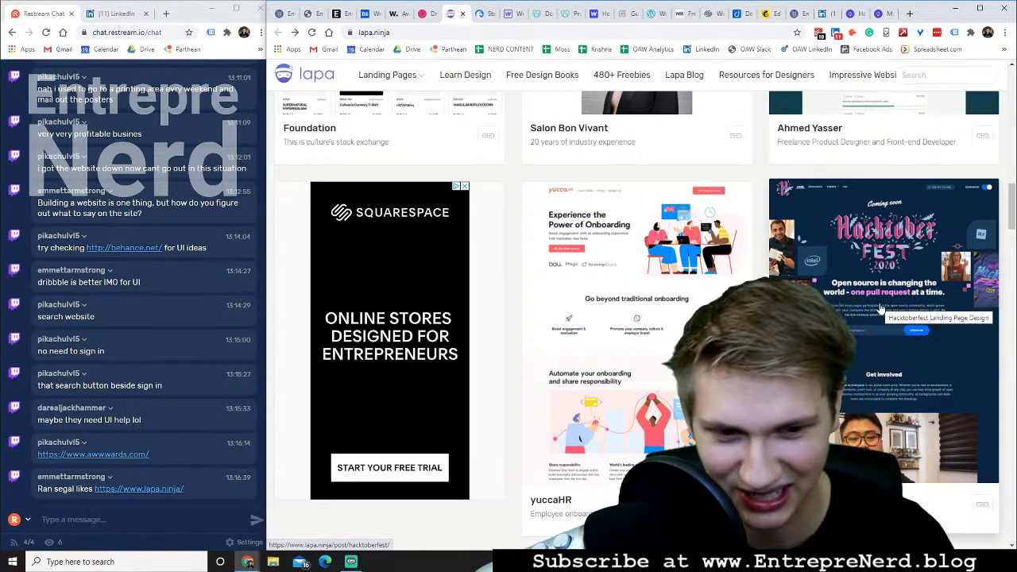
pyautogui.scroll(-5, 882, 309)
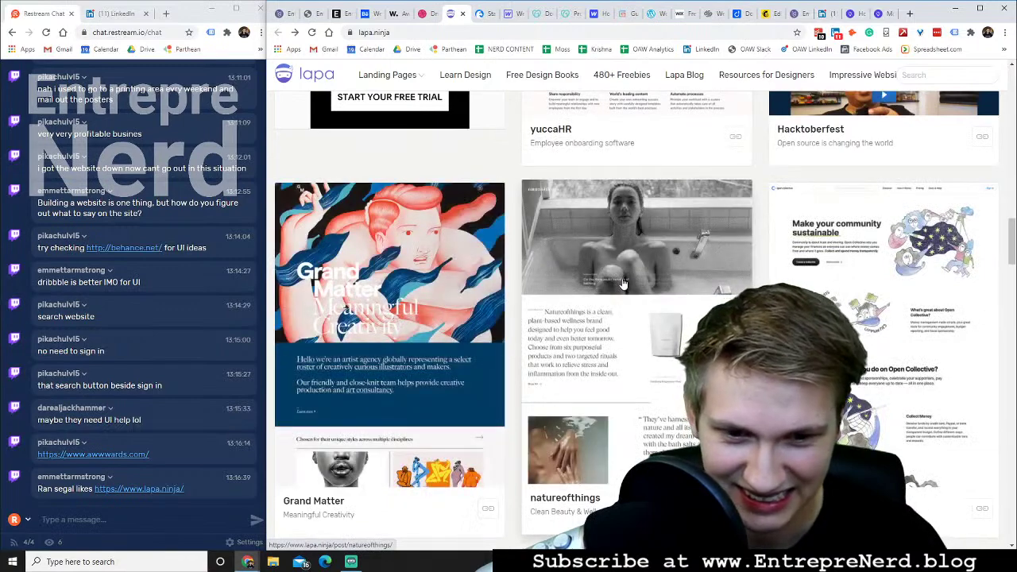
pyautogui.scroll(-5, 623, 284)
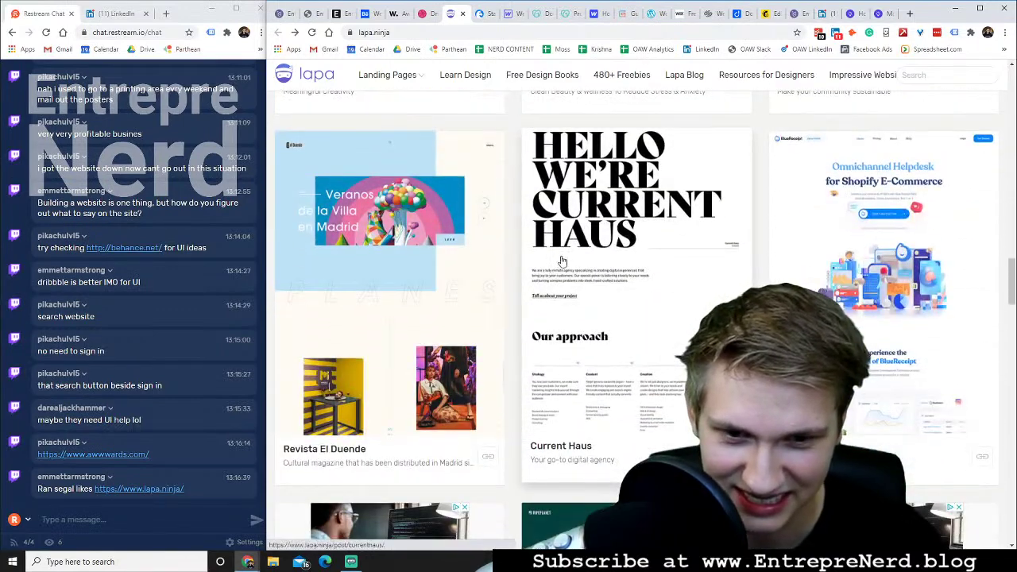
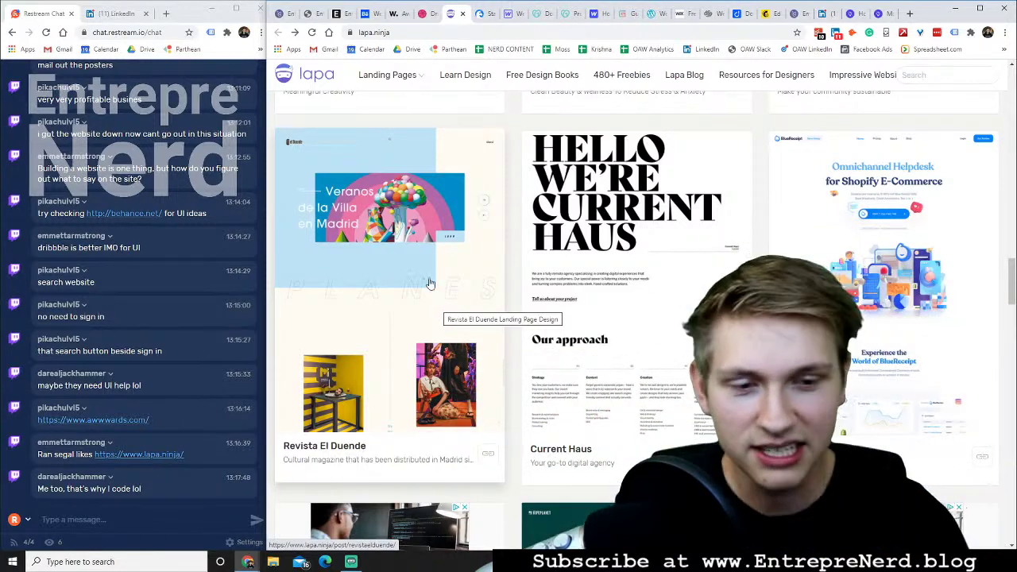
# Scroll further down the Lapa gallery, revisit the open Behance, Awwwards and Dribbble pages, and return to Lapa
pyautogui.scroll(-1, 386, 290)
pyautogui.scroll(-5, 386, 290)
pyautogui.click(365, 14)
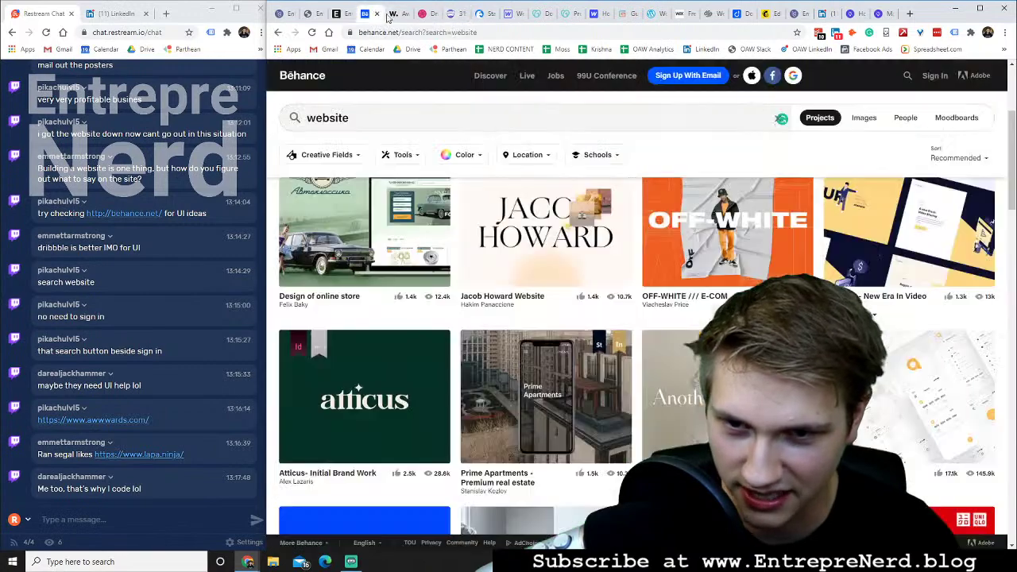
pyautogui.click(393, 14)
pyautogui.click(422, 14)
pyautogui.click(451, 14)
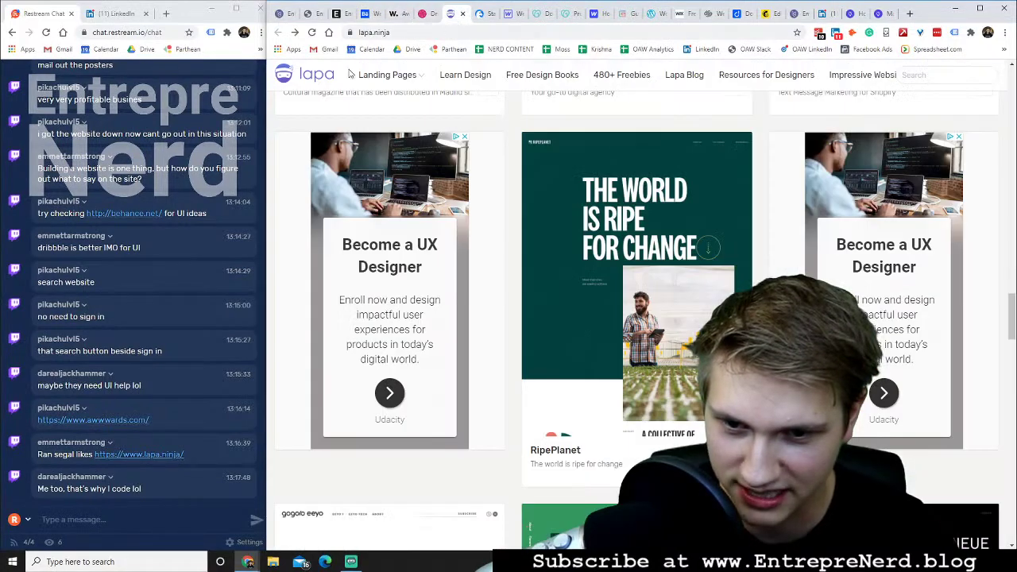
# Open the entreprenerd.blog home page, look over its sections down to the footer, and return to its header
pyautogui.click(340, 14)
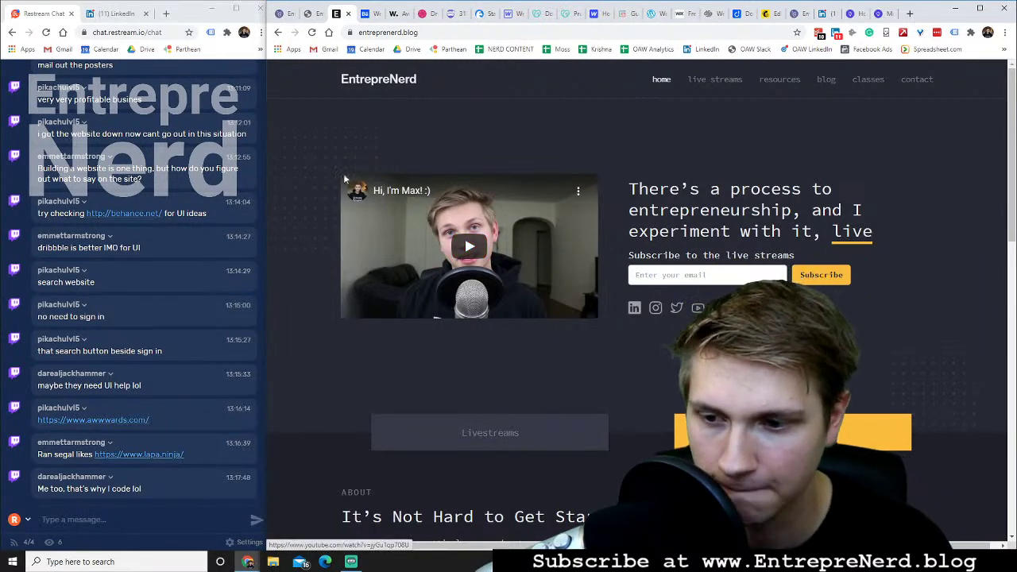
pyautogui.scroll(-15, 319, 141)
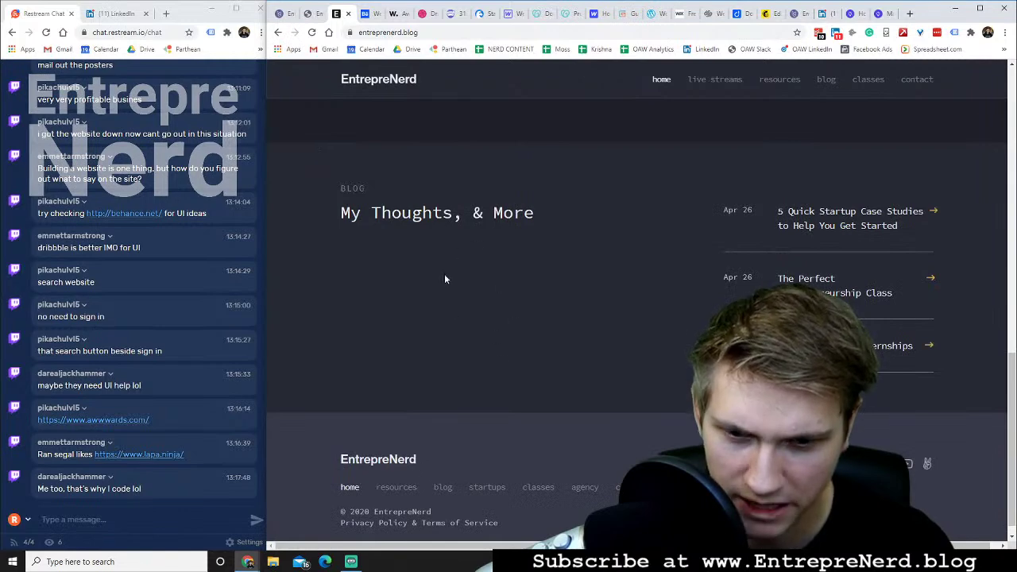
pyautogui.scroll(15, 562, 274)
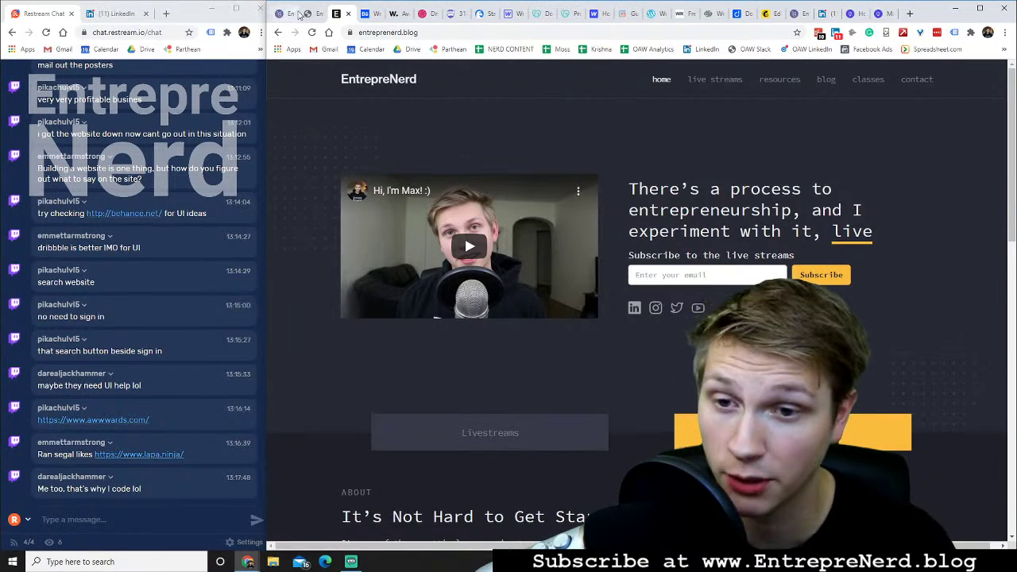
# Show the published enerd.carrd.co page and its address, and switch to the same page in the Carrd editor
pyautogui.click(306, 14)
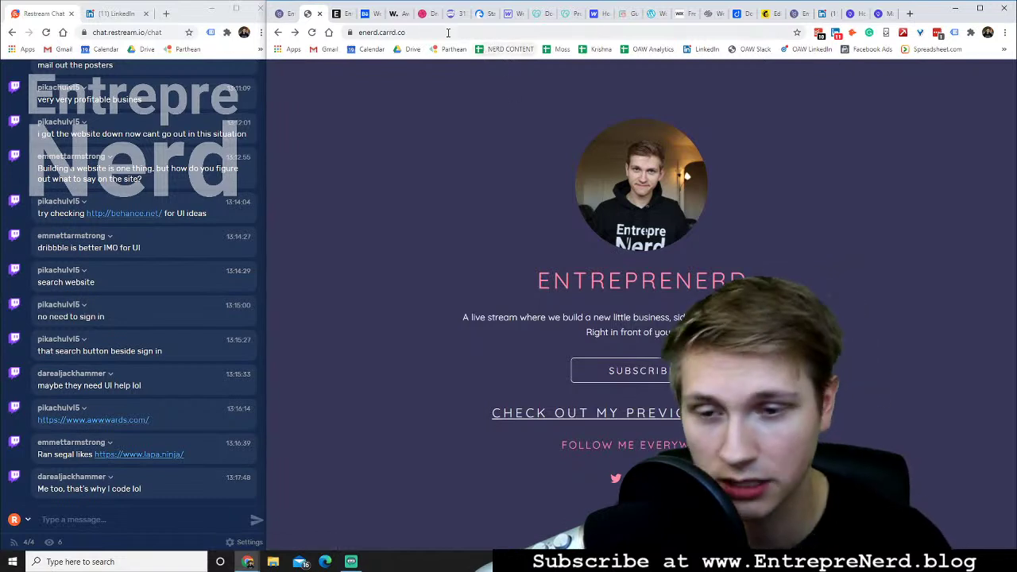
pyautogui.click(381, 31)
pyautogui.click(284, 14)
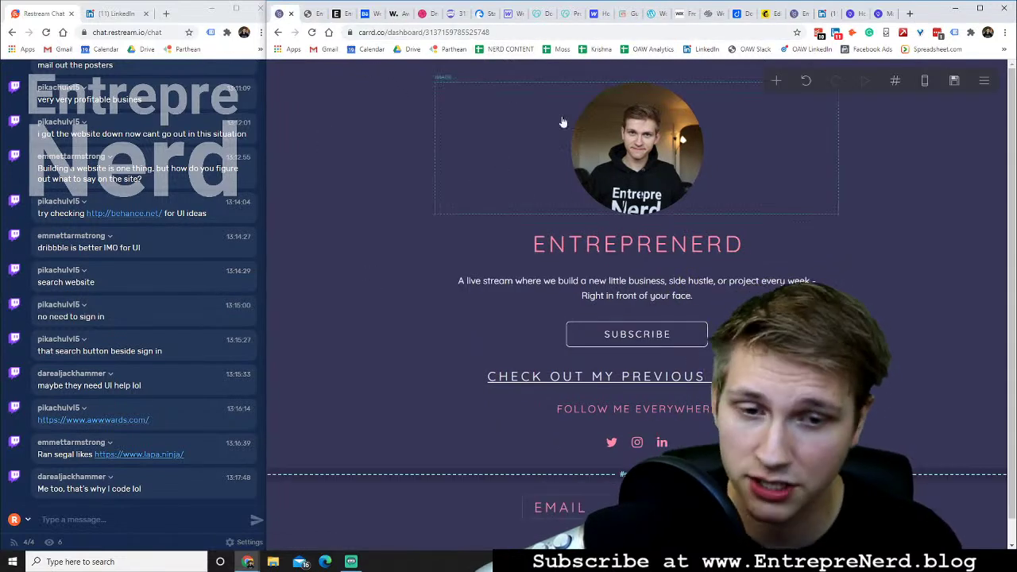
# Switch to the GoDaddy products page and point out the enerd.co domain in the domain list
pyautogui.click(565, 14)
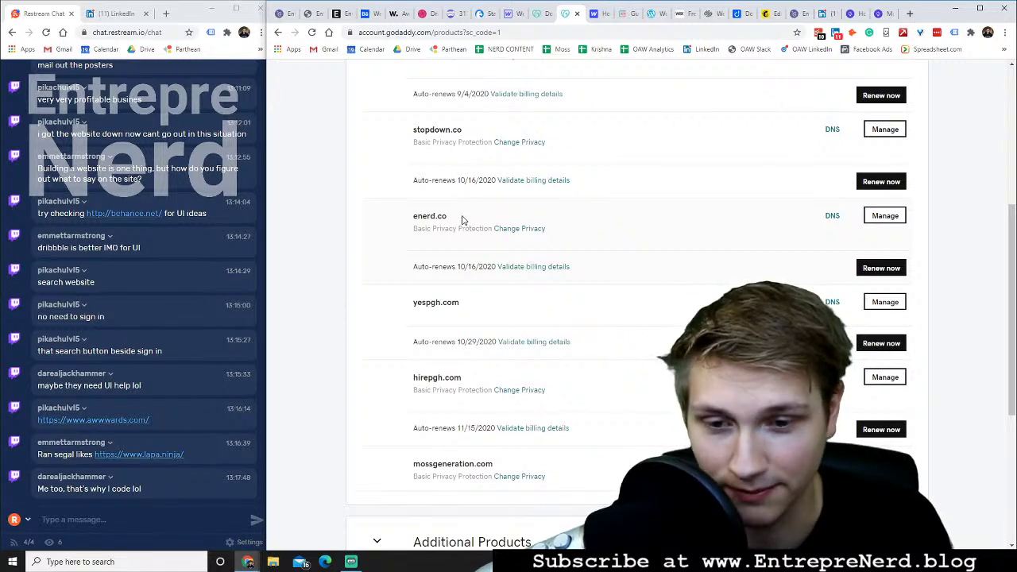
pyautogui.moveTo(410, 221); pyautogui.dragTo(452, 220)
pyautogui.click(431, 211)
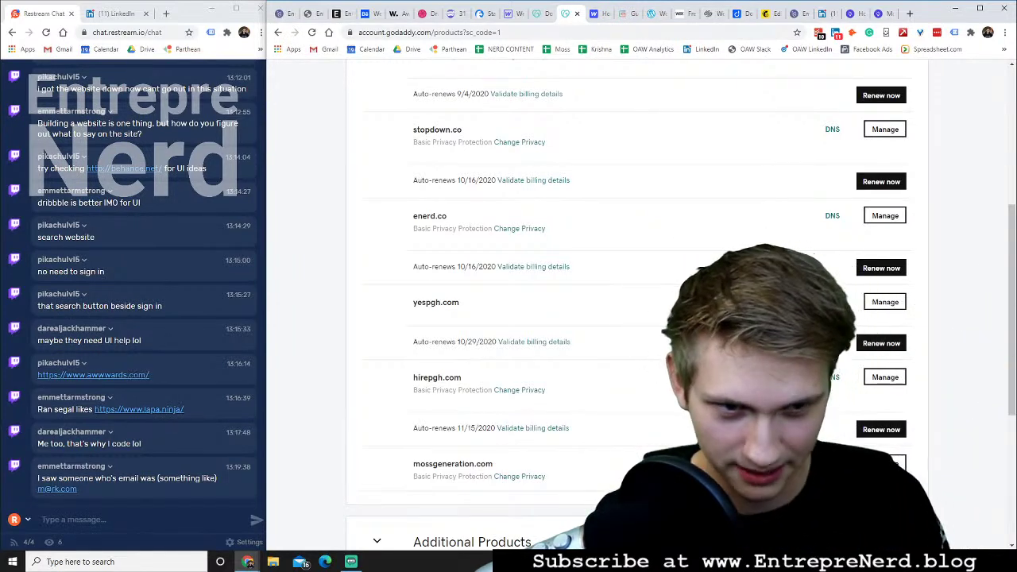
# Visit x.com in a new tab, highlight the single letter on its page, and close the tab
pyautogui.click(908, 12)
pyautogui.write('x')
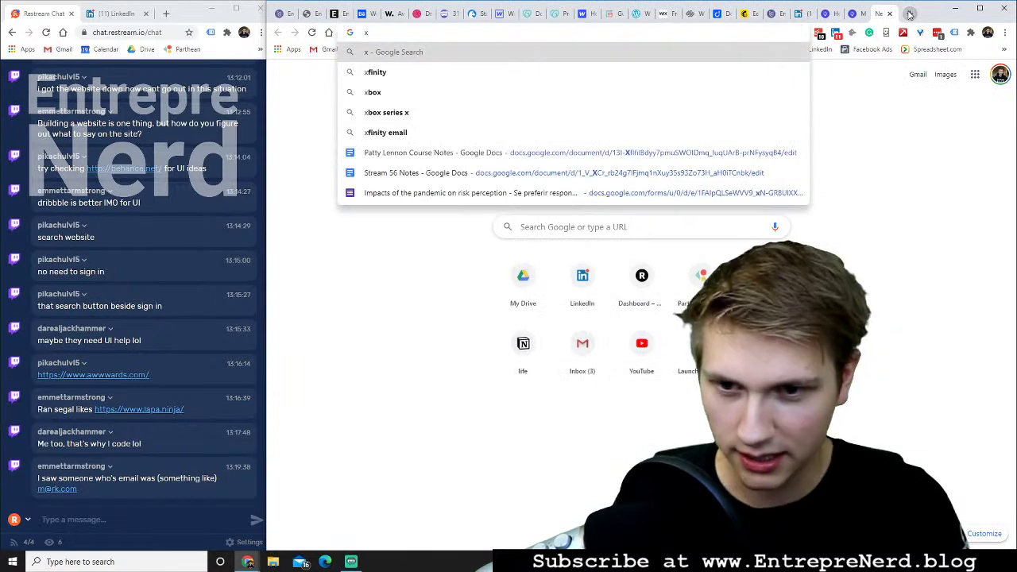
pyautogui.press('BackSpace')
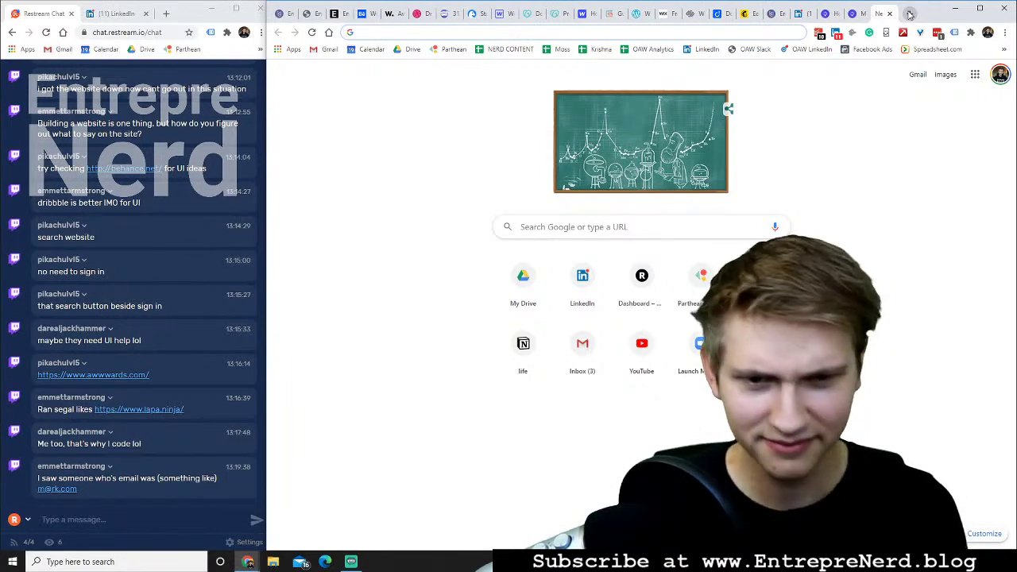
pyautogui.click(560, 34)
pyautogui.write('x.c')
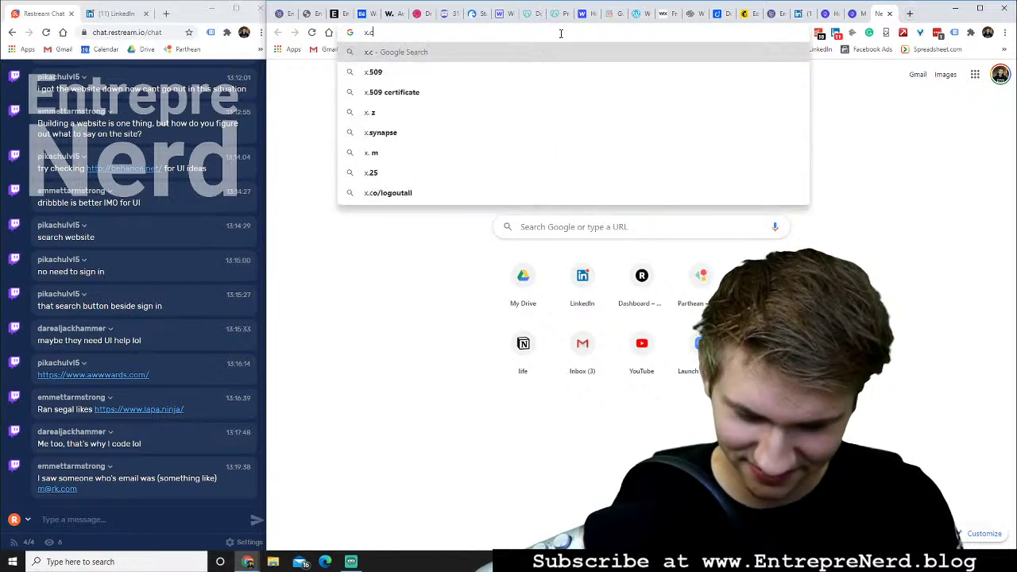
pyautogui.write('om')
pyautogui.press('Return')
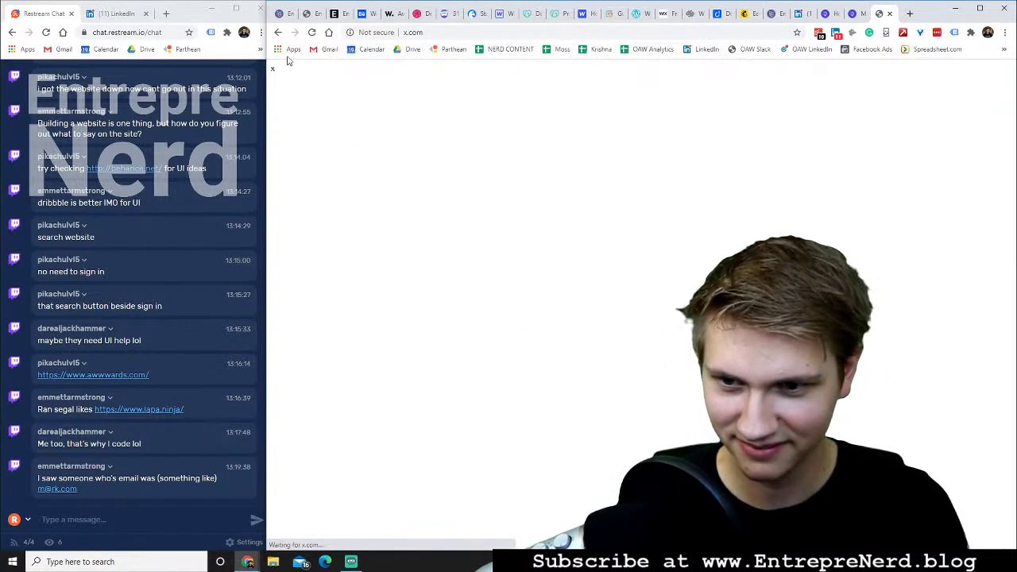
pyautogui.doubleClick(272, 69)
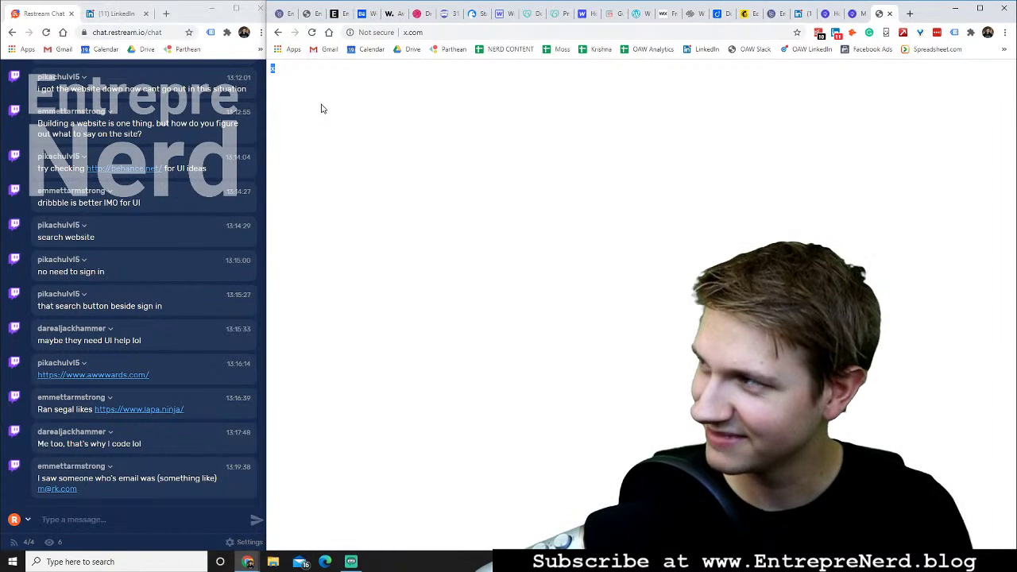
pyautogui.click(319, 103)
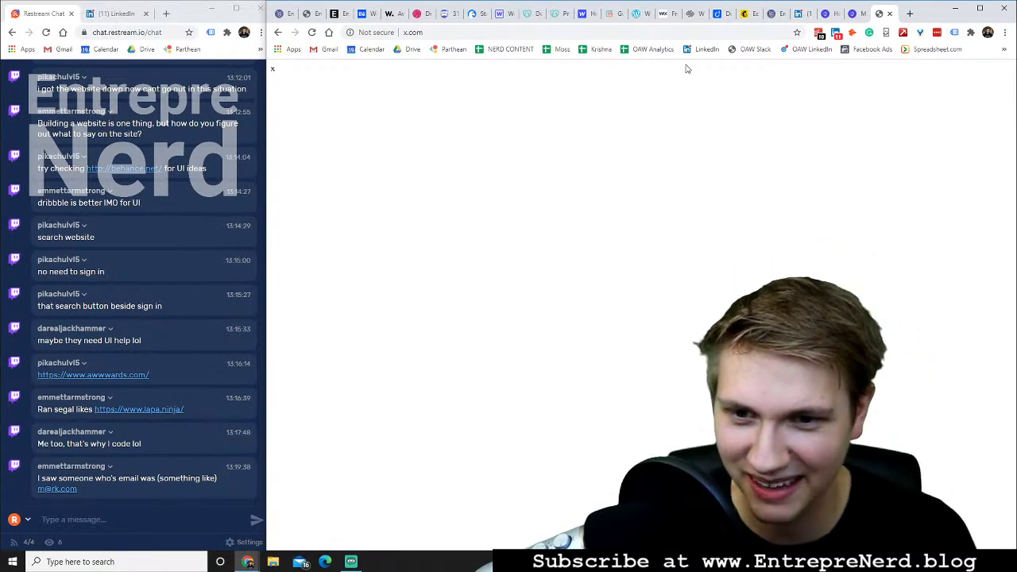
pyautogui.click(278, 33)
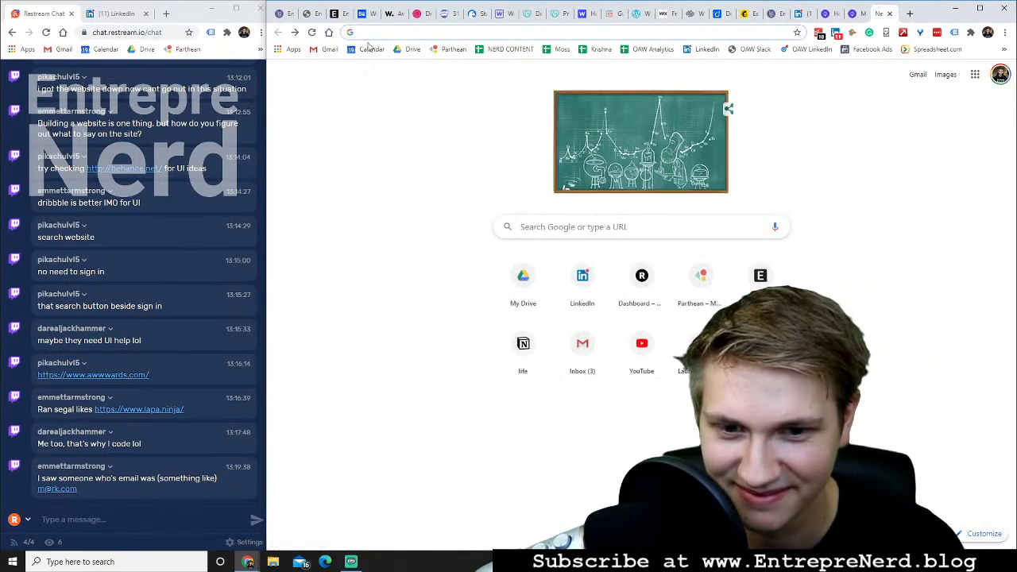
pyautogui.click(889, 14)
# Open godaddy.com in a new tab, search Google for "godaddy whois", and open GoDaddy's WHOIS Domain Lookup page
pyautogui.click(906, 14)
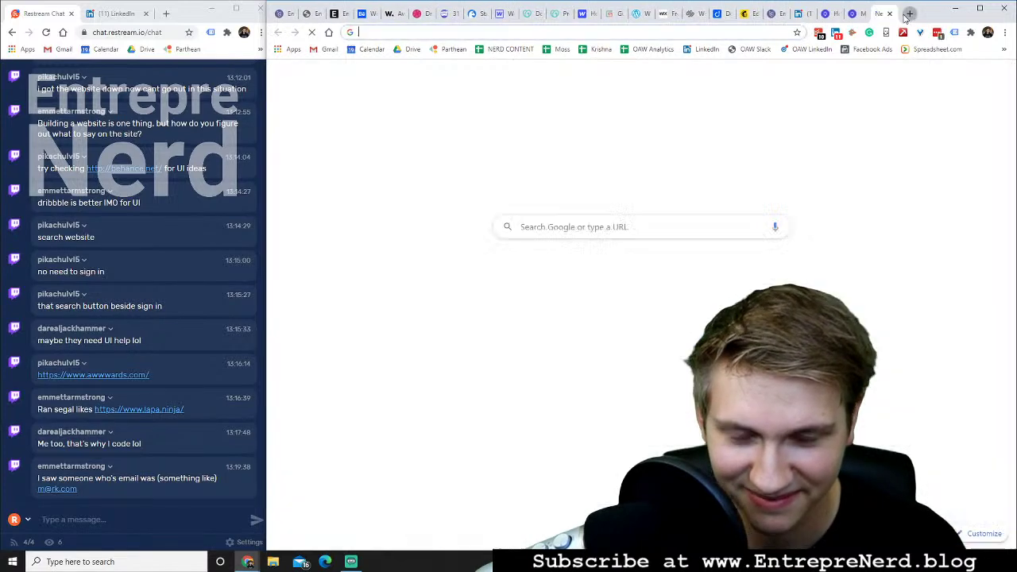
pyautogui.write('god')
pyautogui.press('Return')
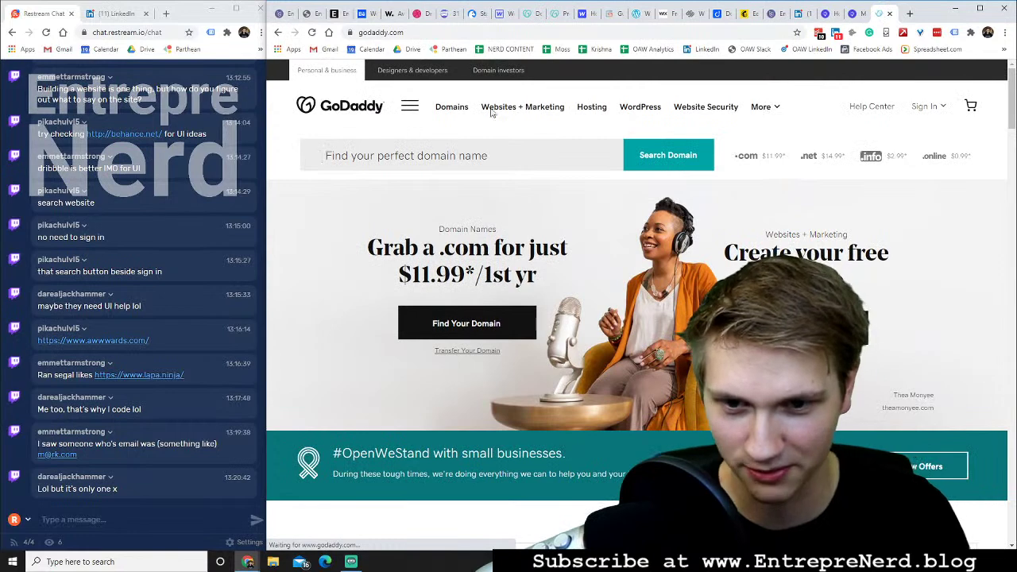
pyautogui.click(416, 32)
pyautogui.write('godaddy ')
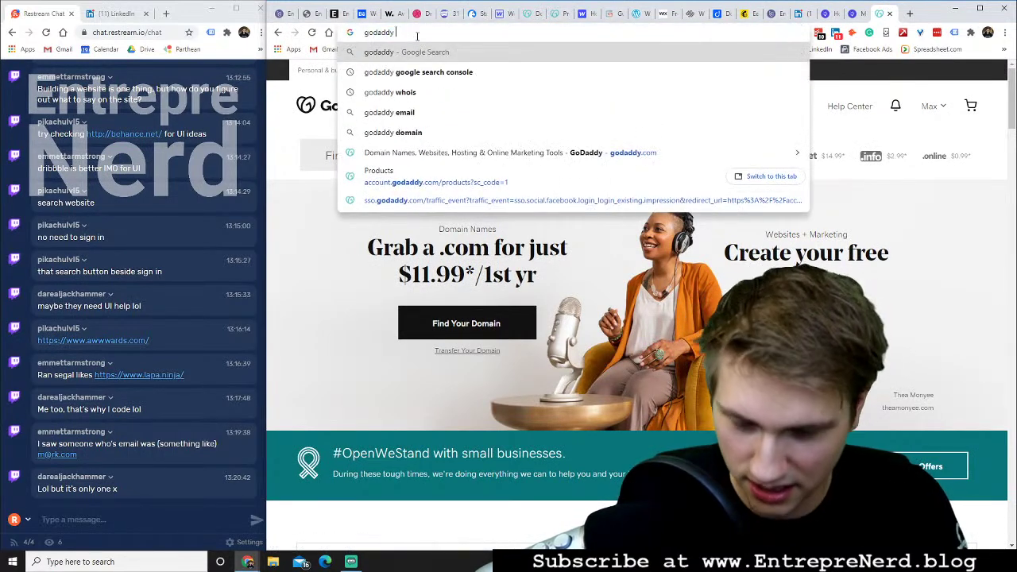
pyautogui.write('whois')
pyautogui.press('Return')
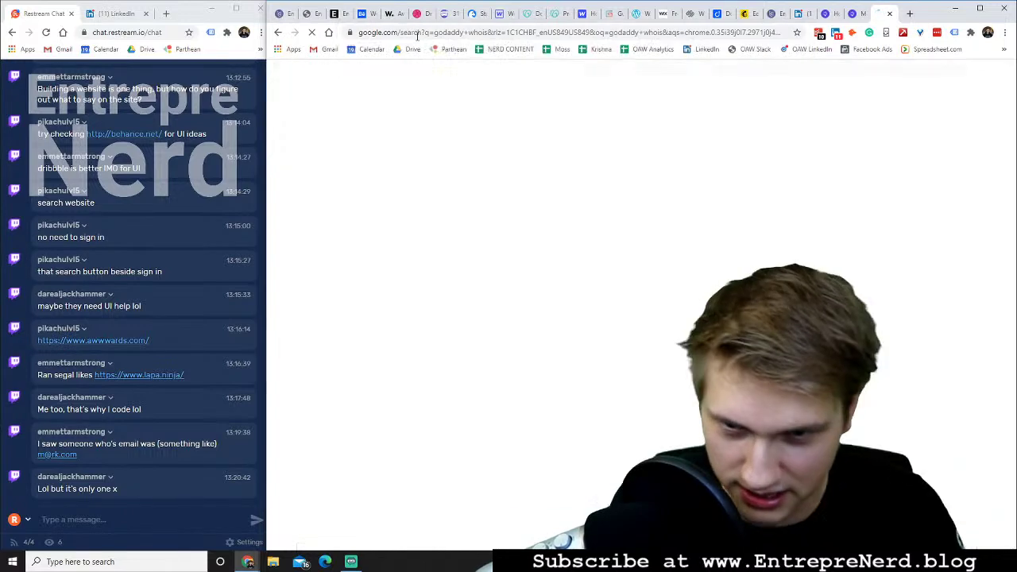
pyautogui.click(447, 340)
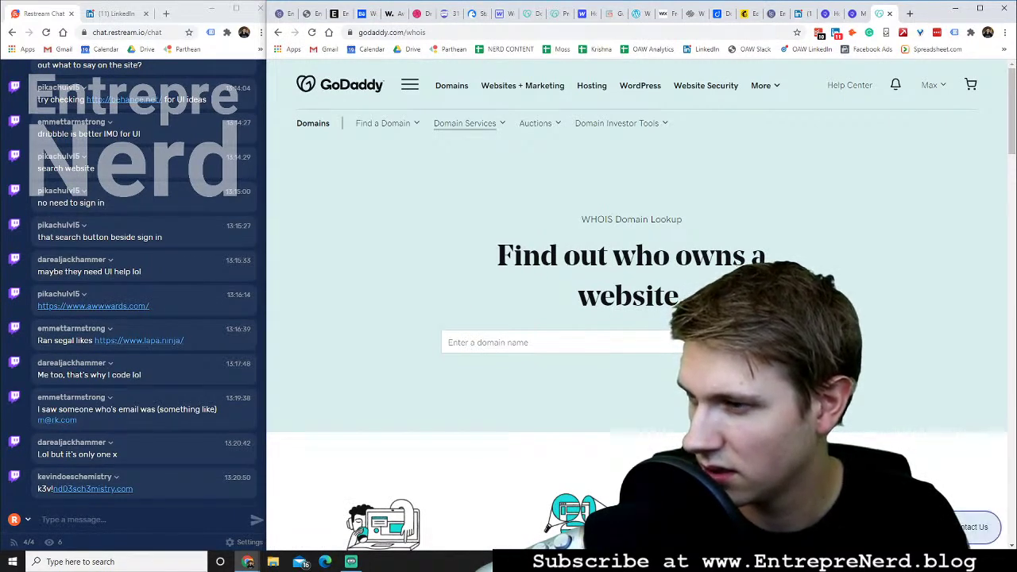
pyautogui.hotkey('alt', 'Tab')
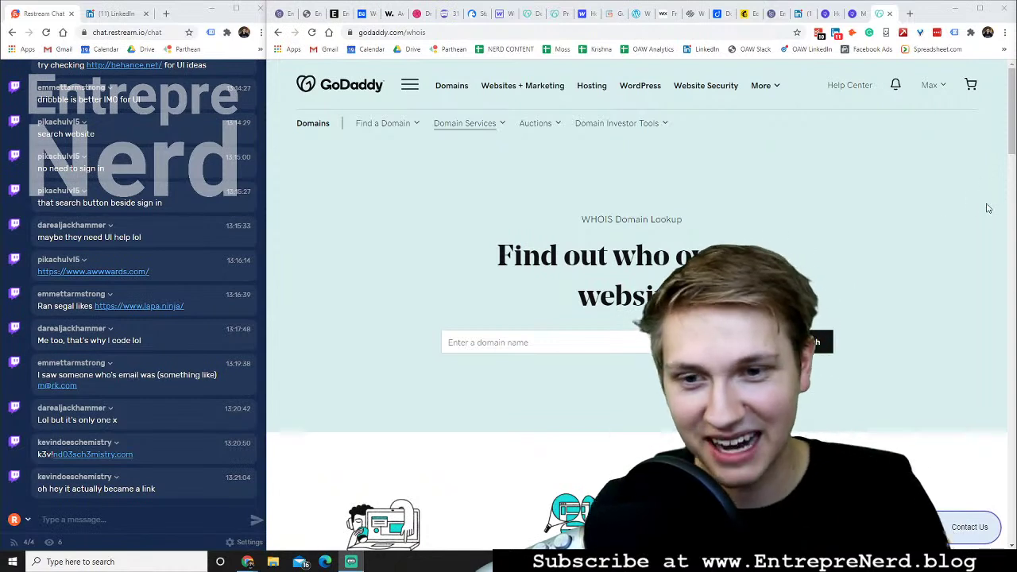
# Look up the owner of x.com in the GoDaddy WHOIS database
pyautogui.click(561, 338)
pyautogui.write('x.co')
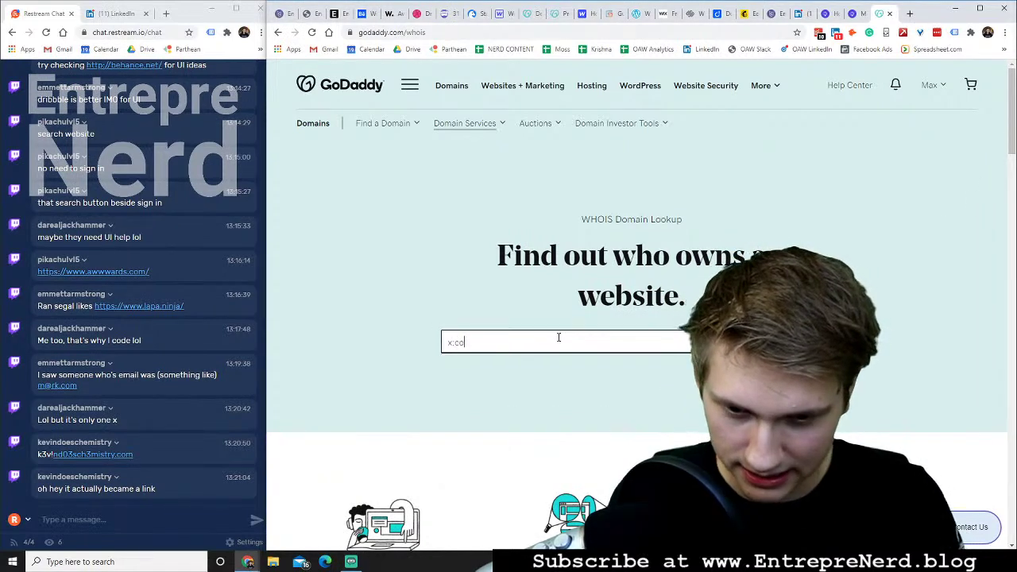
pyautogui.write('m')
pyautogui.press('Return')
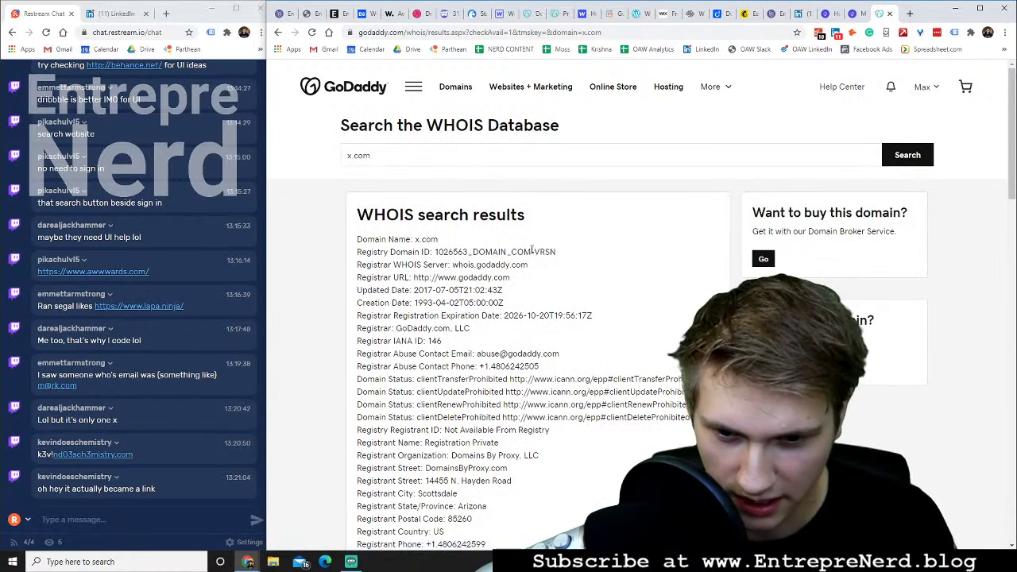
# Examine the registrant details in the x.com WHOIS record, highlighting the street, state and email entries
pyautogui.scroll(-2, 524, 238)
pyautogui.scroll(-2, 525, 253)
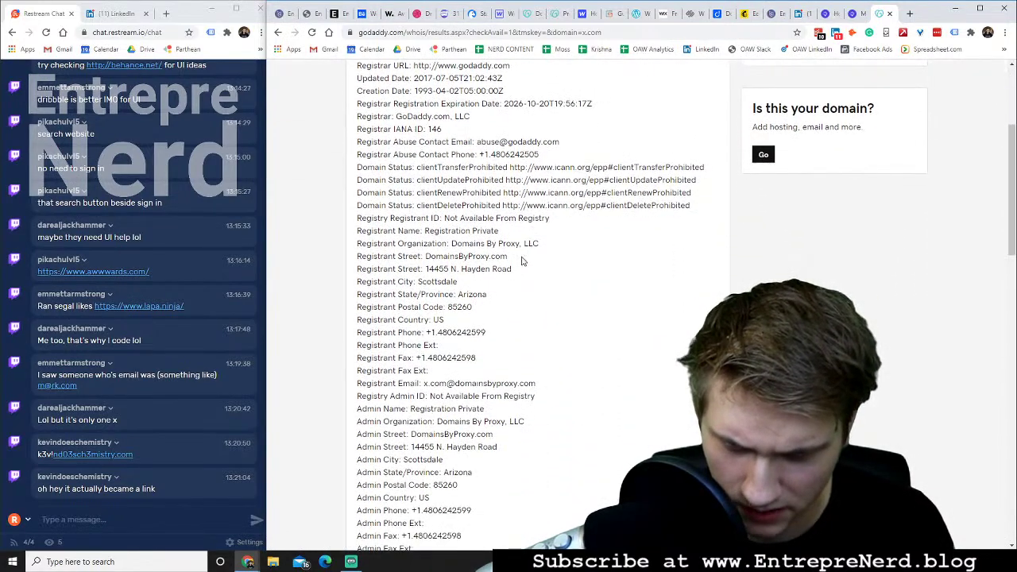
pyautogui.moveTo(426, 268); pyautogui.dragTo(523, 272)
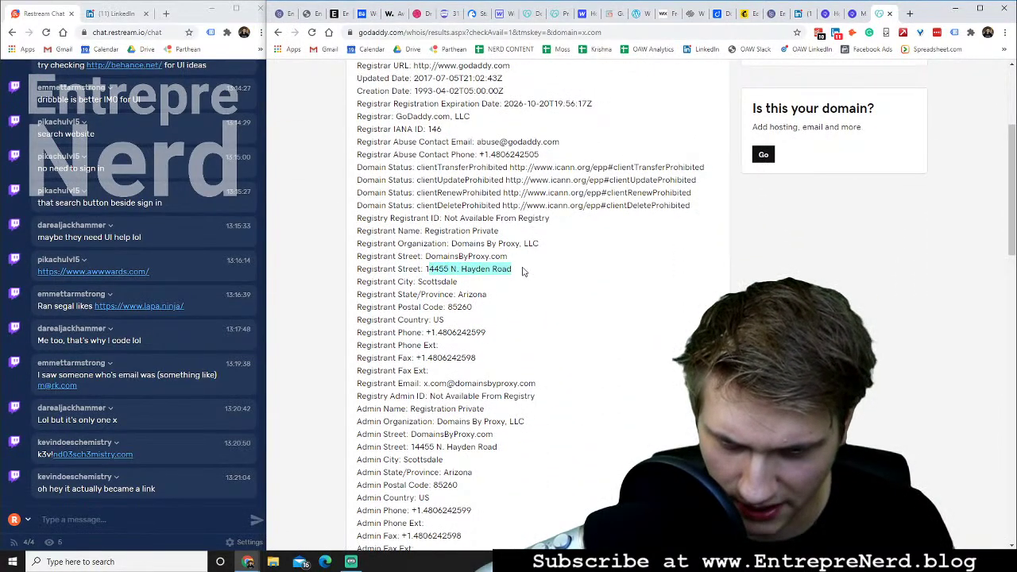
pyautogui.click(522, 271)
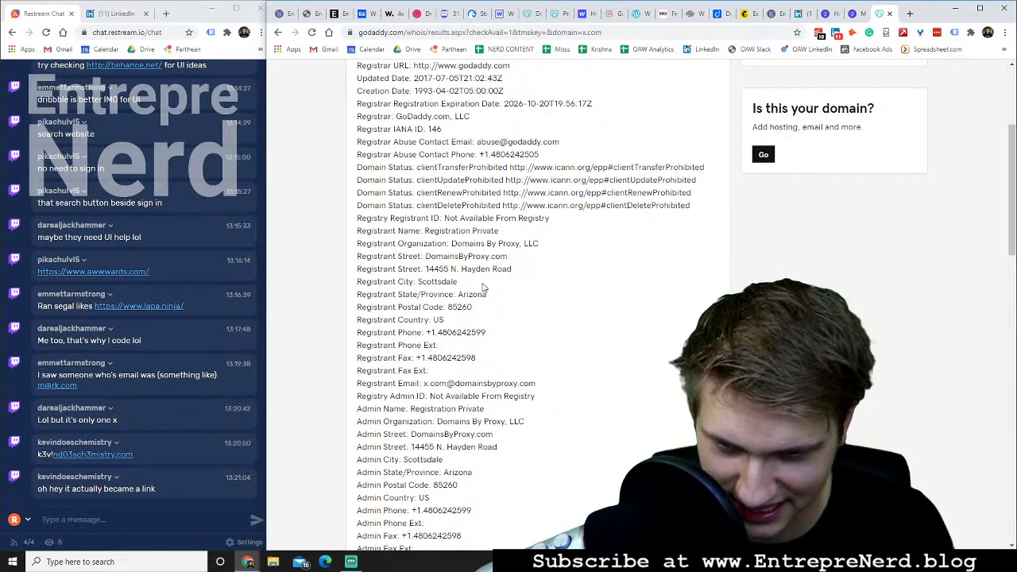
pyautogui.moveTo(459, 294); pyautogui.dragTo(513, 295)
pyautogui.click(512, 296)
pyautogui.scroll(-1, 510, 301)
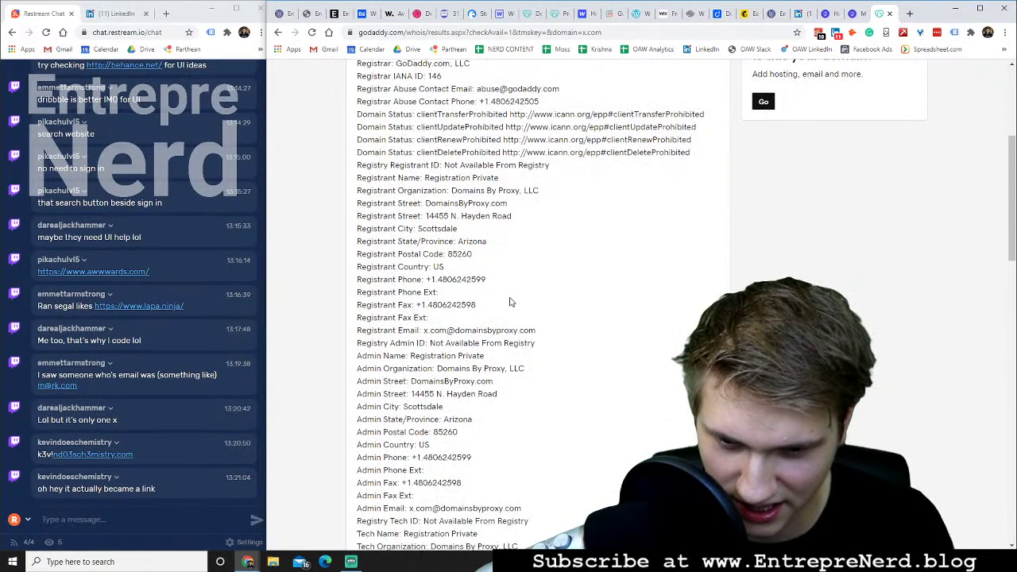
pyautogui.moveTo(425, 329); pyautogui.dragTo(541, 334)
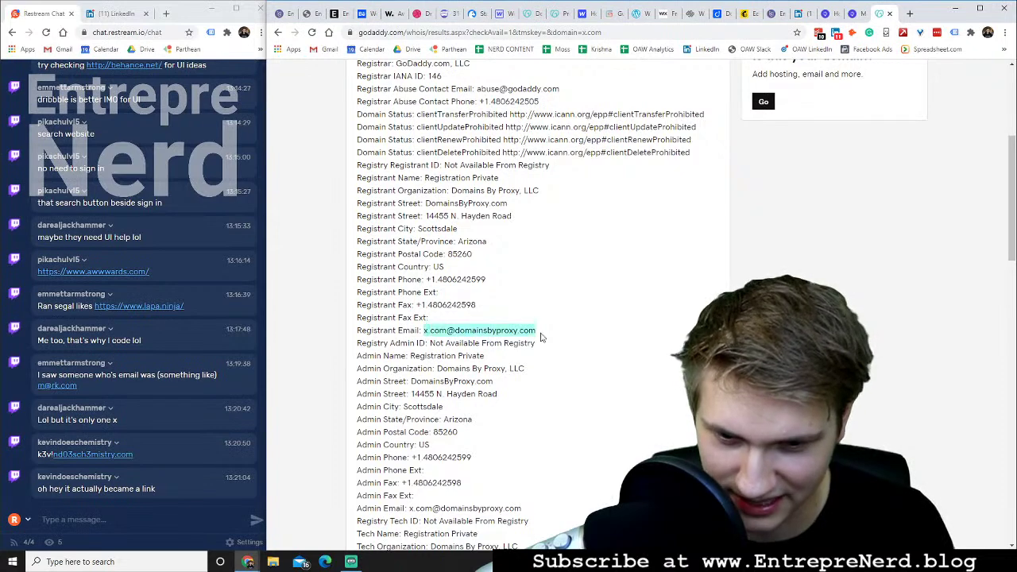
pyautogui.click(521, 310)
# Read the admin, tech and name server entries of the x.com record, and highlight the registrant email again
pyautogui.scroll(-2, 509, 315)
pyautogui.scroll(-1, 507, 315)
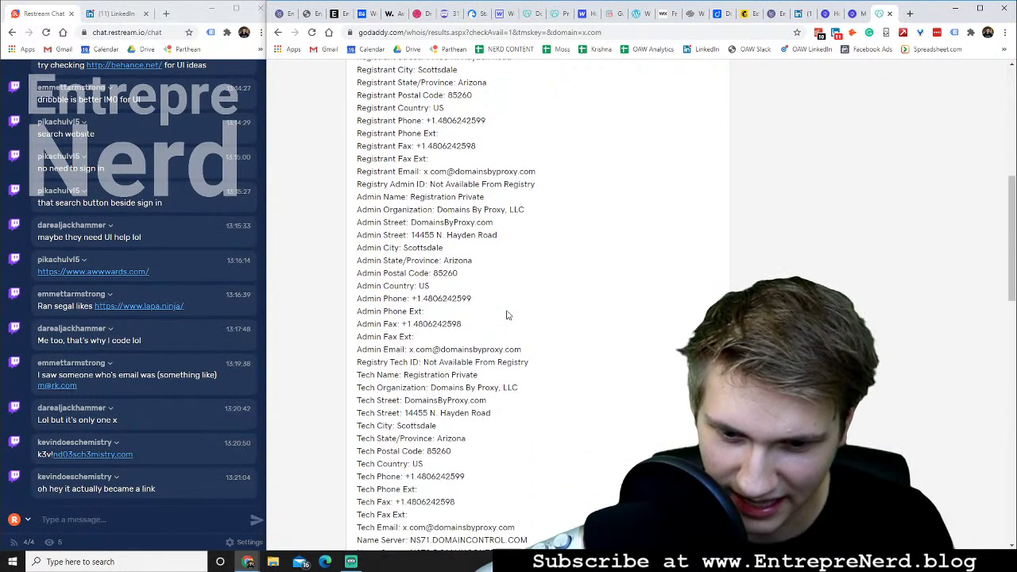
pyautogui.scroll(-3, 507, 315)
pyautogui.scroll(-5, 507, 315)
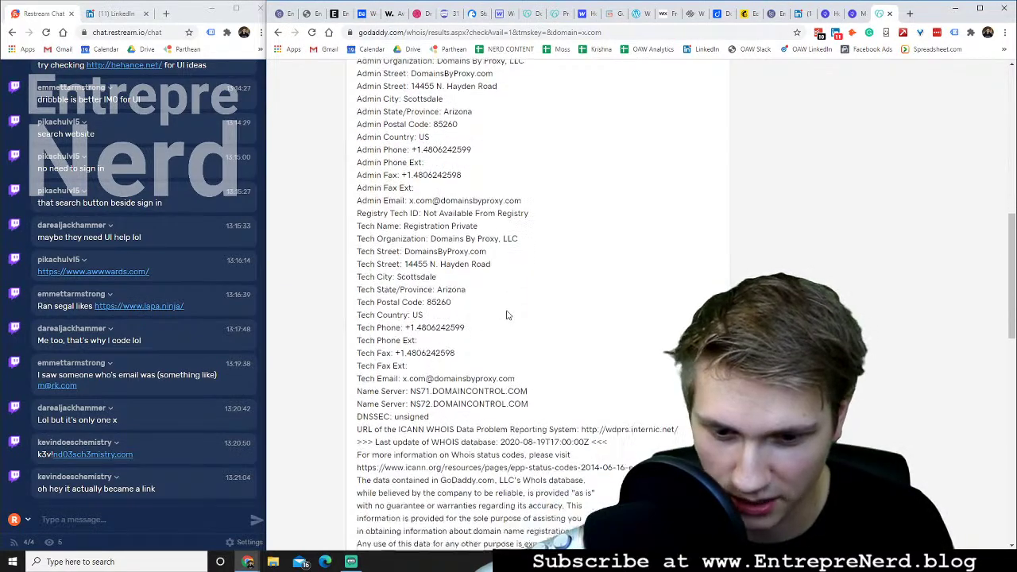
pyautogui.scroll(10, 505, 312)
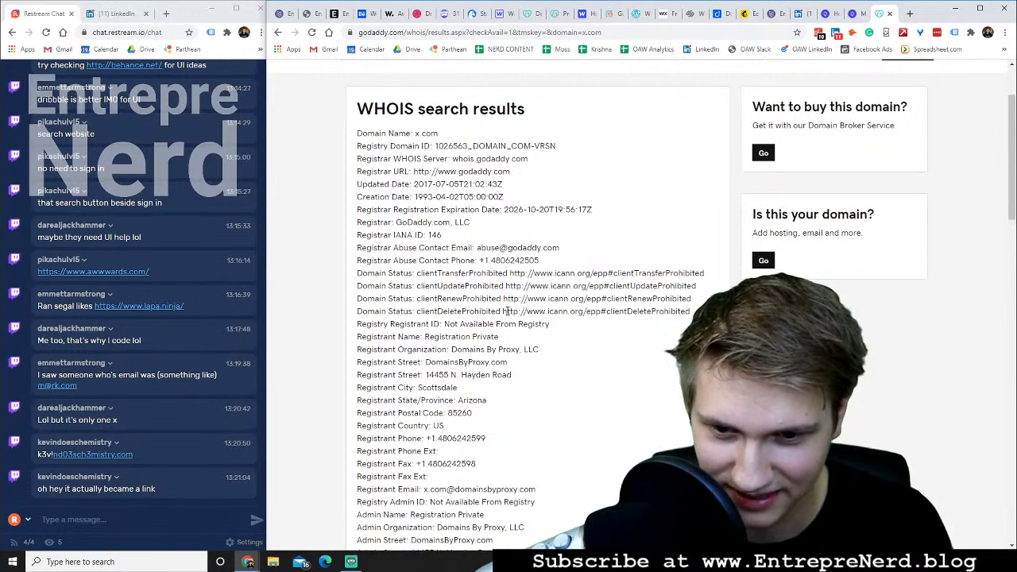
pyautogui.scroll(-2, 507, 311)
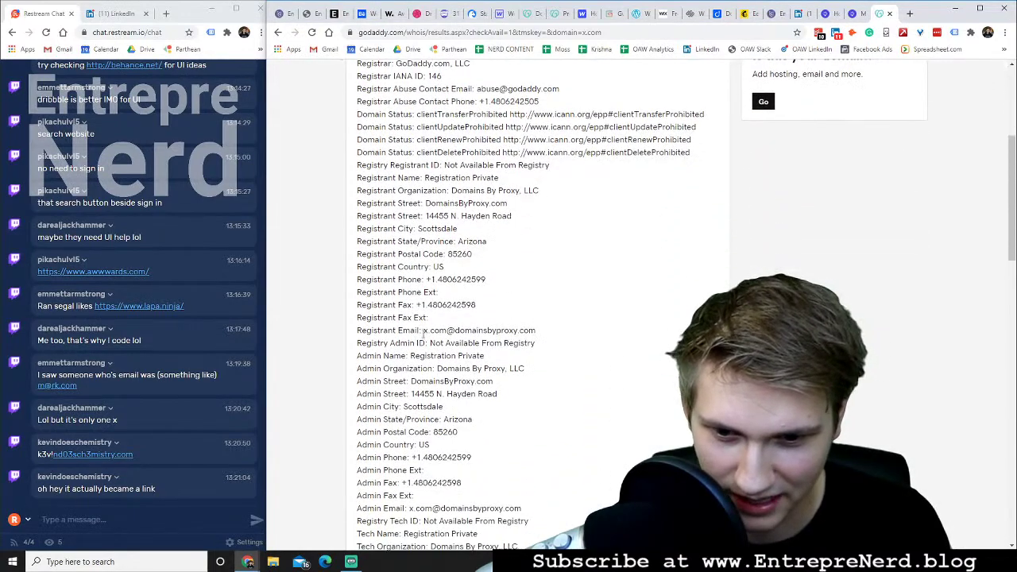
pyautogui.moveTo(423, 334); pyautogui.dragTo(556, 332)
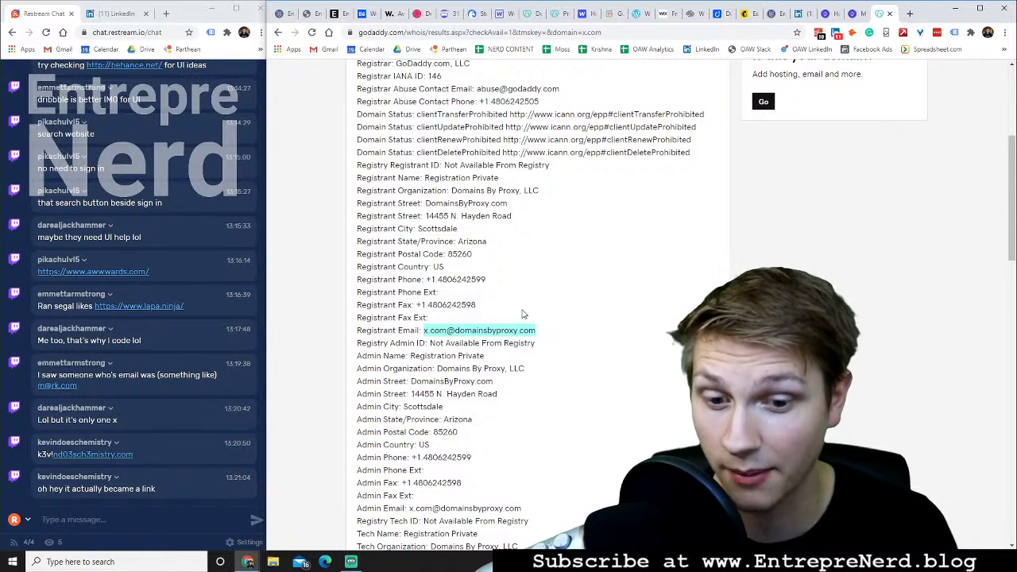
pyautogui.click(574, 300)
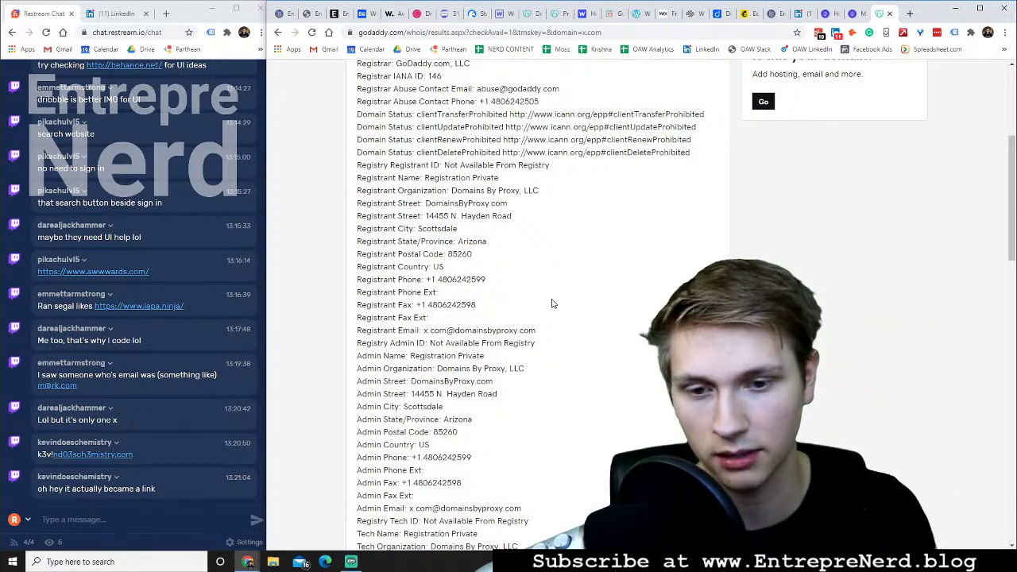
# Read through the x.com WHOIS record again, highlighting the admin email and admin name entries
pyautogui.scroll(3, 553, 304)
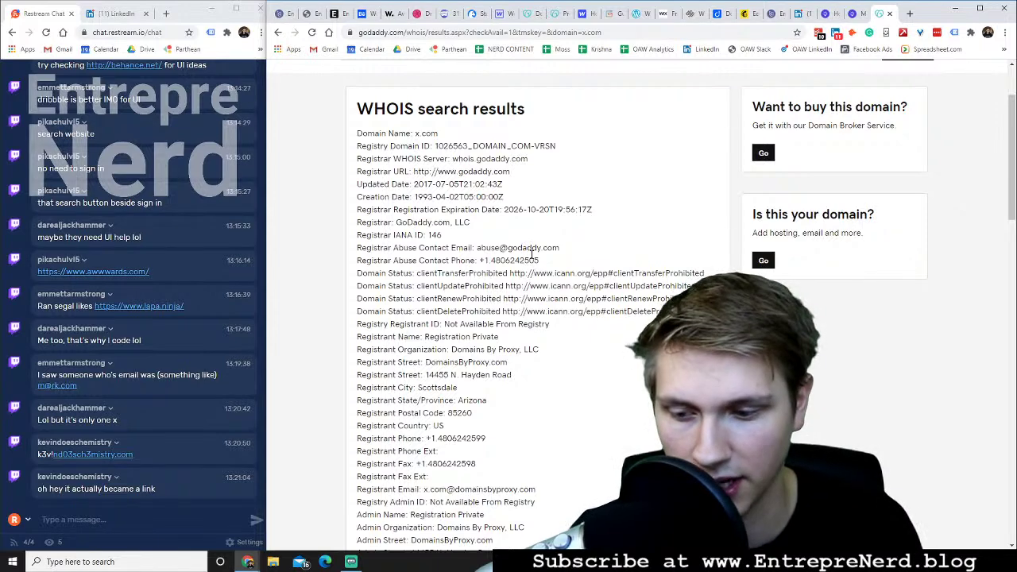
pyautogui.scroll(-2, 531, 253)
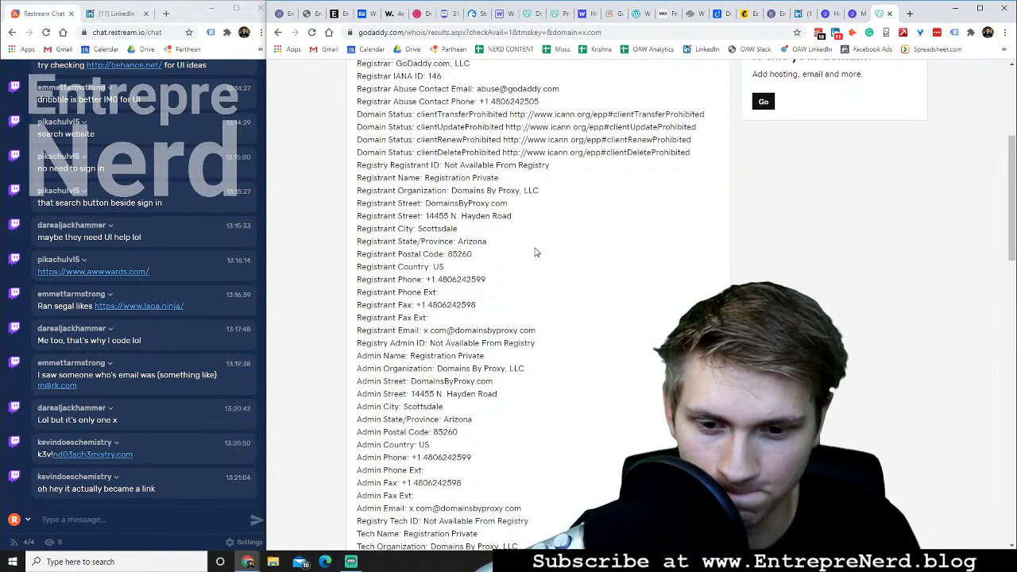
pyautogui.scroll(-1, 536, 253)
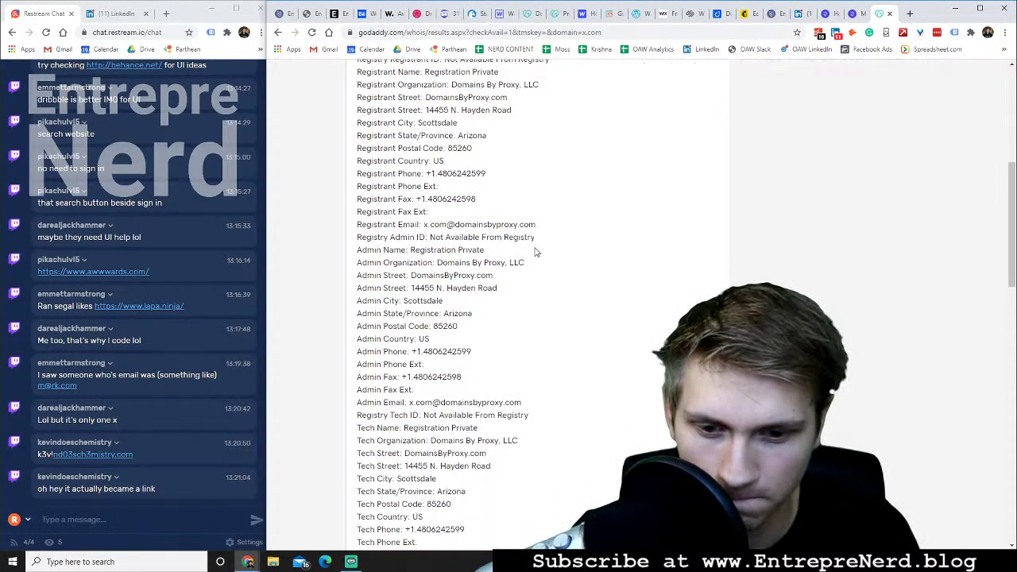
pyautogui.scroll(-1, 536, 253)
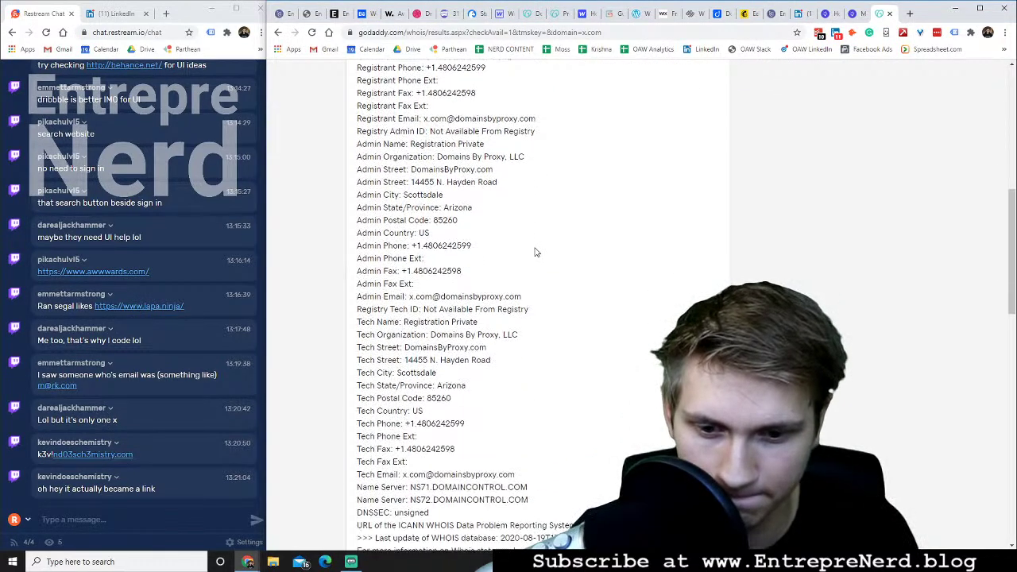
pyautogui.moveTo(408, 296); pyautogui.dragTo(535, 297)
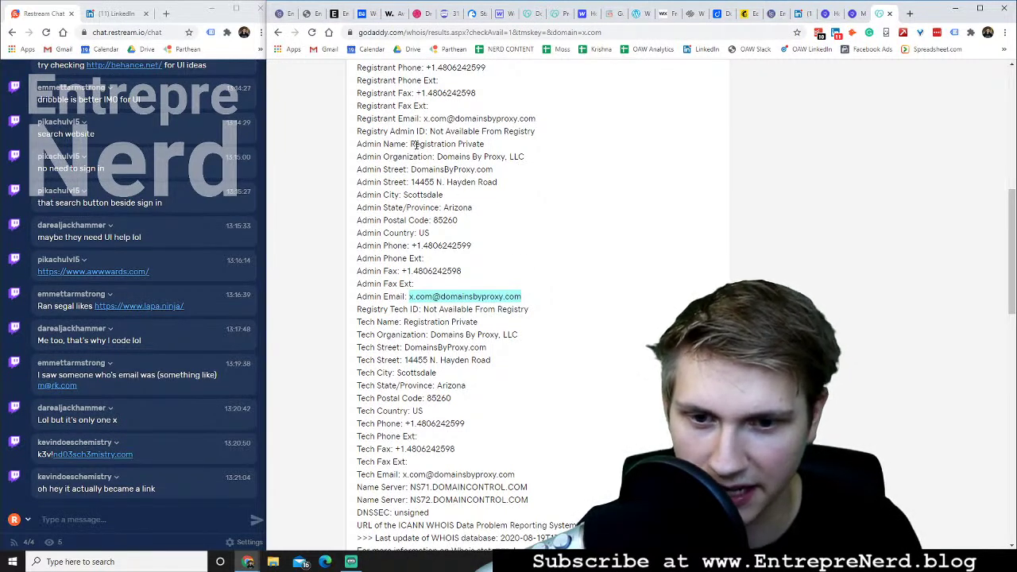
pyautogui.moveTo(415, 146); pyautogui.dragTo(485, 146)
pyautogui.click(486, 146)
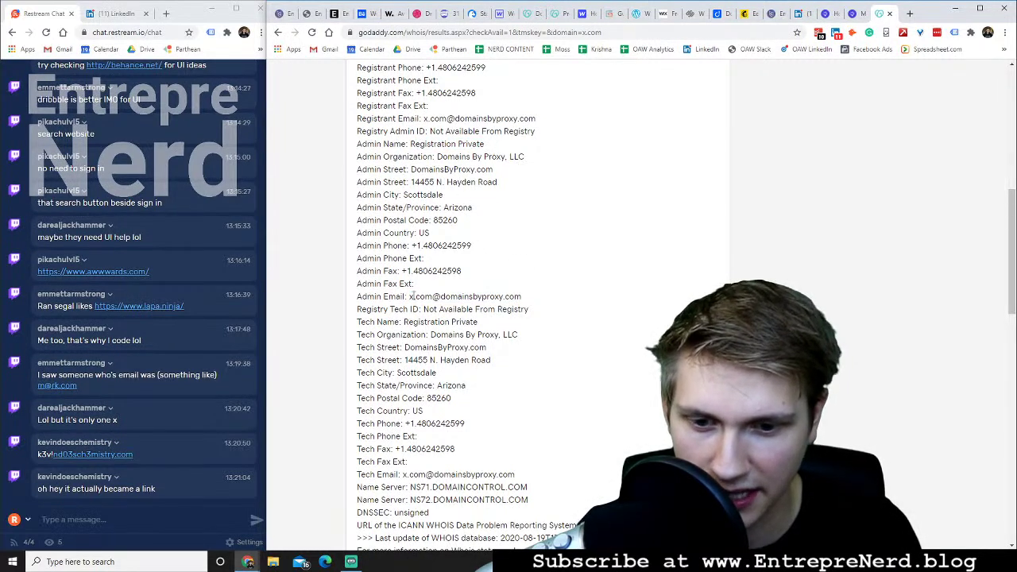
# Start a Gmail message to the admin email copied from the WHOIS record, with the subject "Love your domain name - would love to help you buil d"
pyautogui.moveTo(408, 296); pyautogui.dragTo(553, 302)
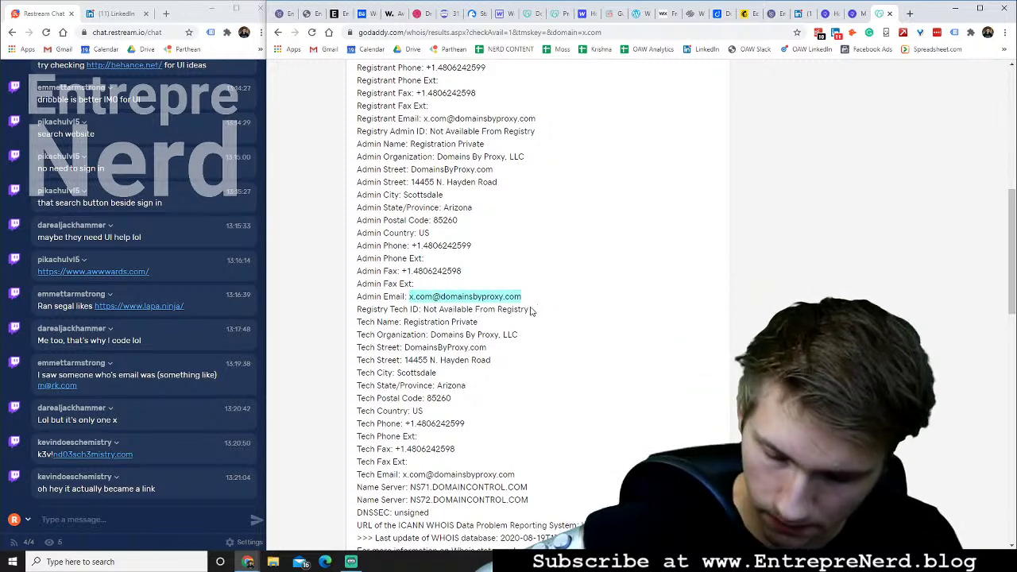
pyautogui.click(909, 14)
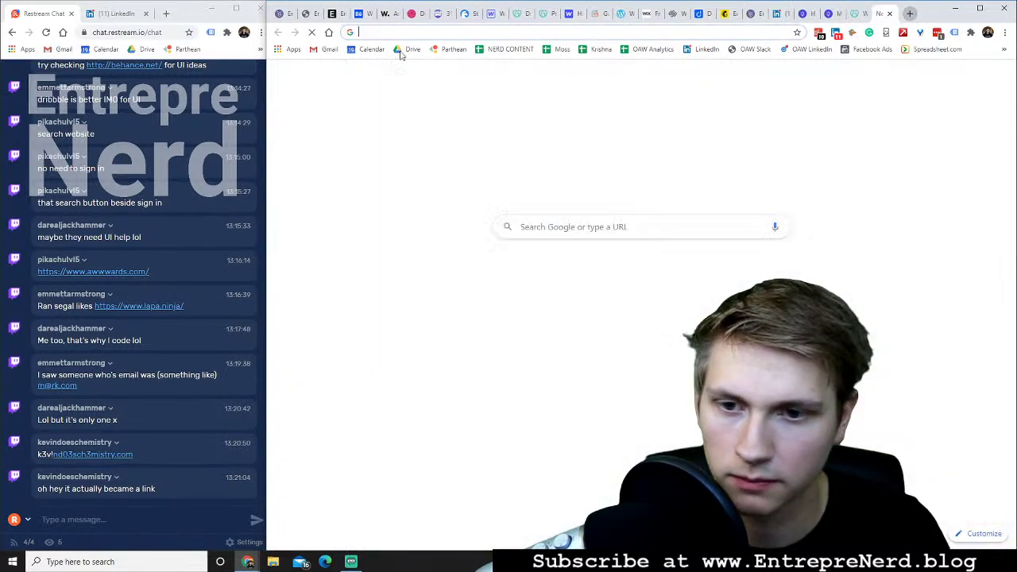
pyautogui.click(326, 49)
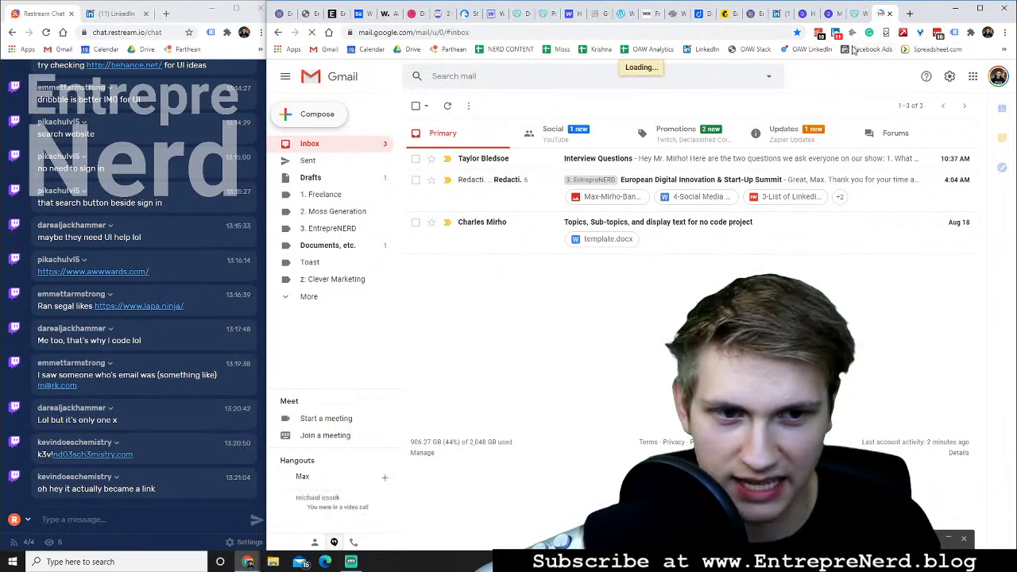
pyautogui.click(320, 112)
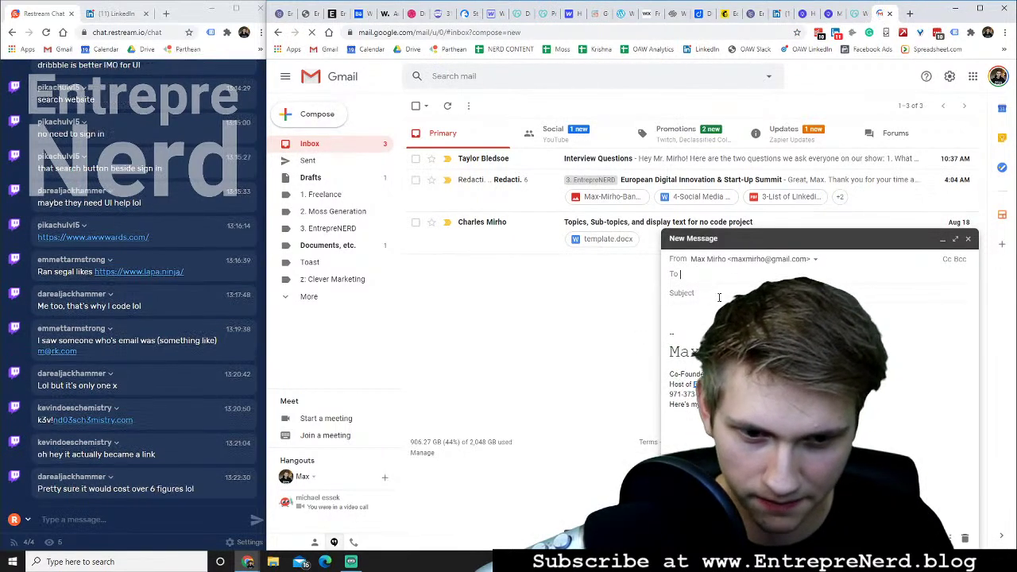
pyautogui.hotkey('ctrl', 'v')
pyautogui.press('Tab')
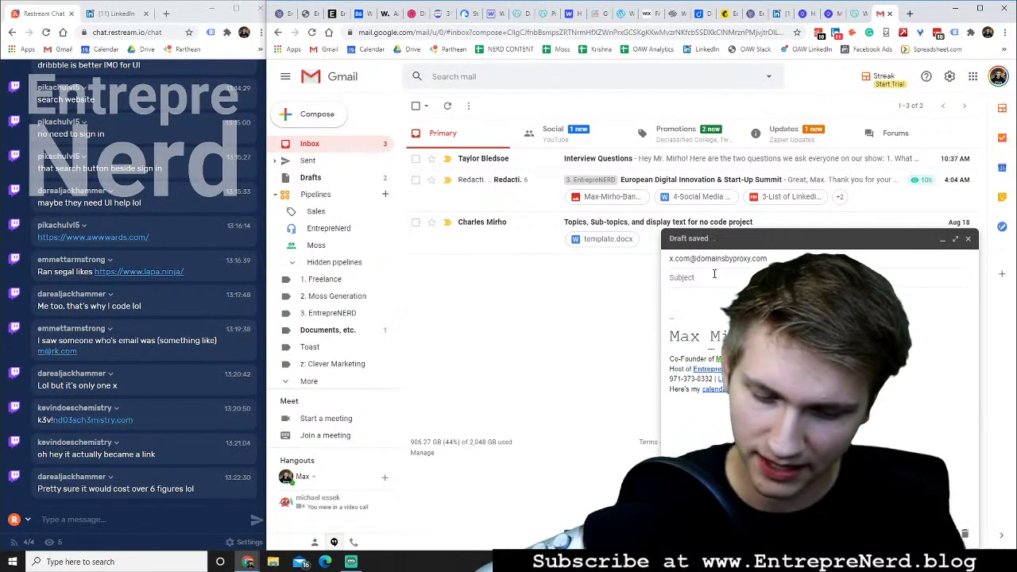
pyautogui.write('L')
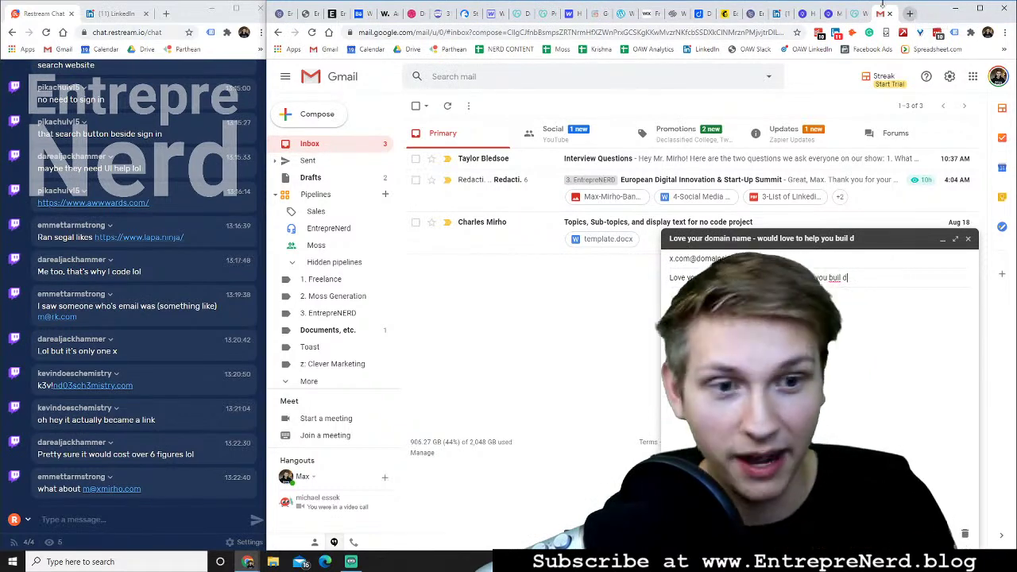
# Search Google for "google domains" in a new tab and open the Google Domains website
pyautogui.click(856, 13)
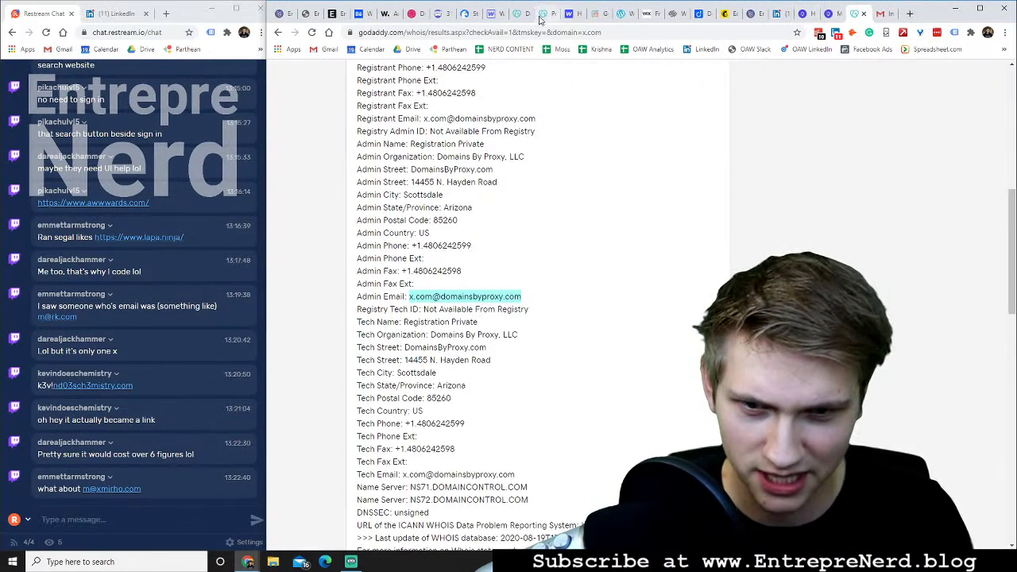
pyautogui.click(909, 13)
pyautogui.write('domains')
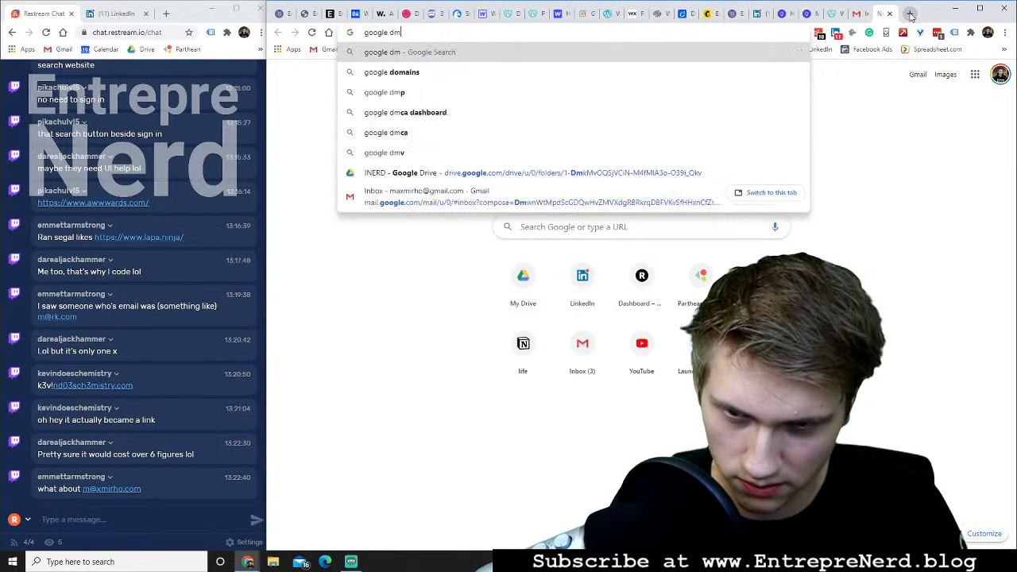
pyautogui.press('Return')
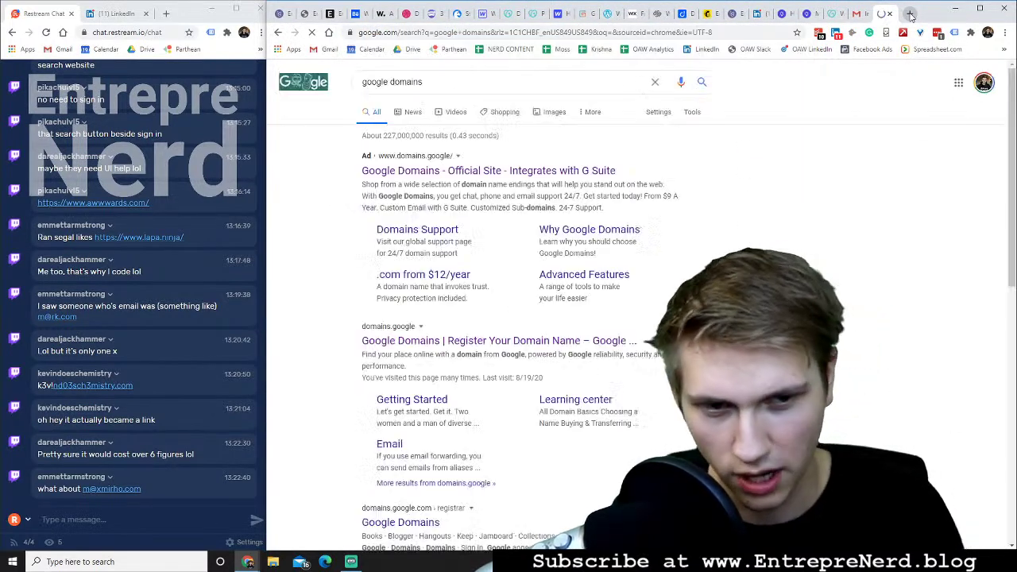
pyautogui.click(448, 344)
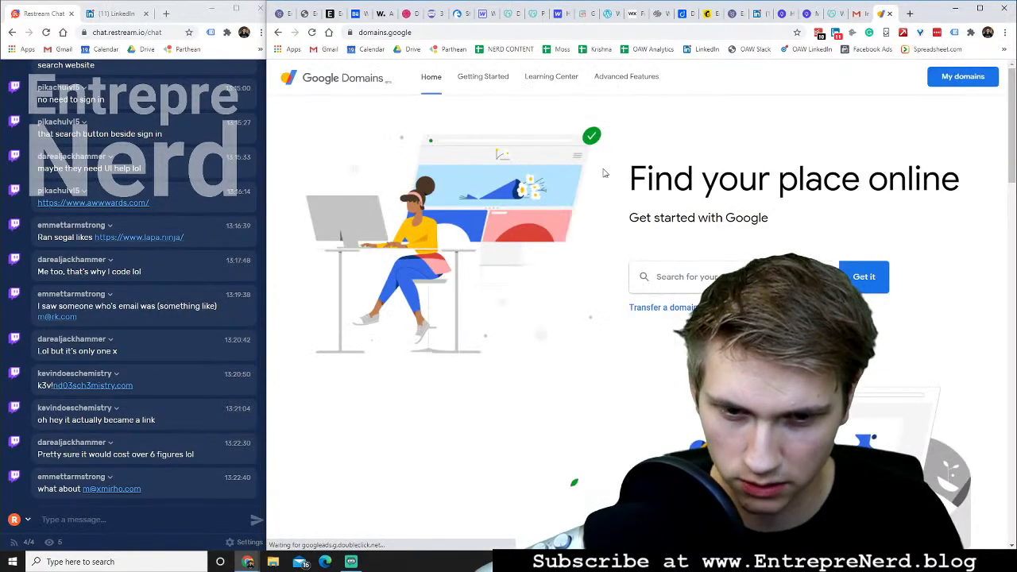
# Check the availability of the .com domain from the latest chat suggestion, and of xm.com
pyautogui.click(708, 278)
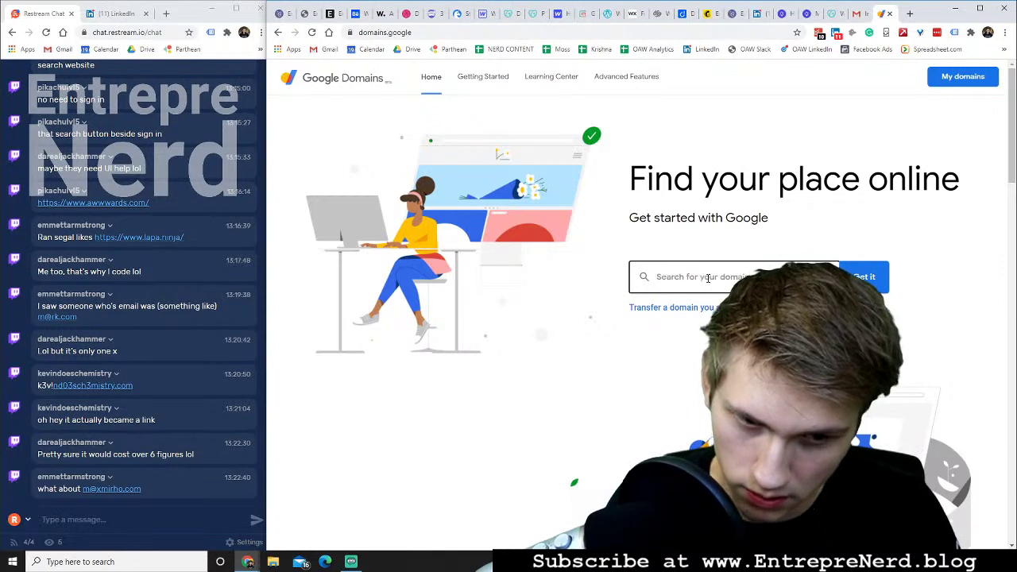
pyautogui.write('xmirho.com')
pyautogui.press('Return')
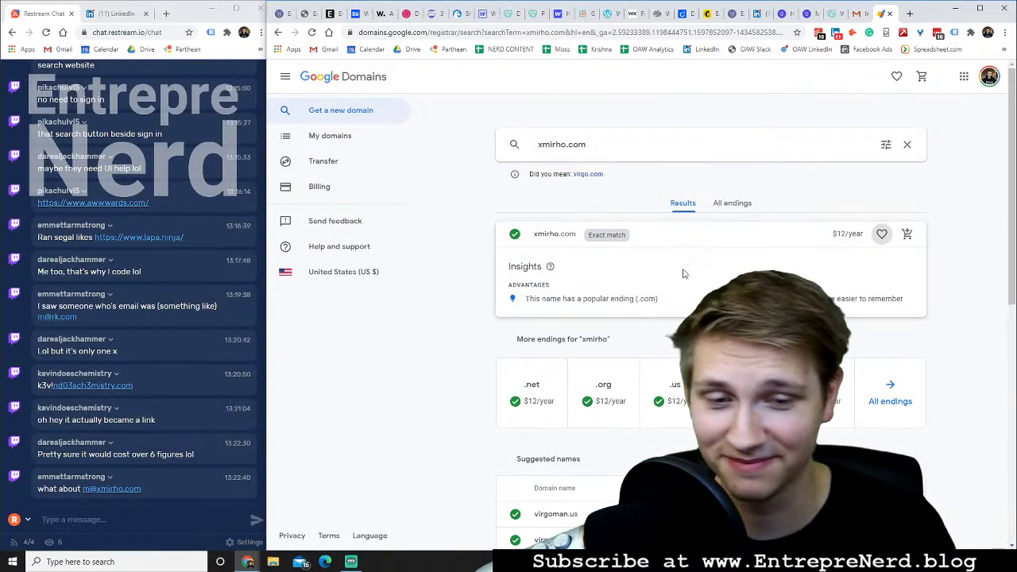
pyautogui.moveTo(543, 144); pyautogui.dragTo(565, 144)
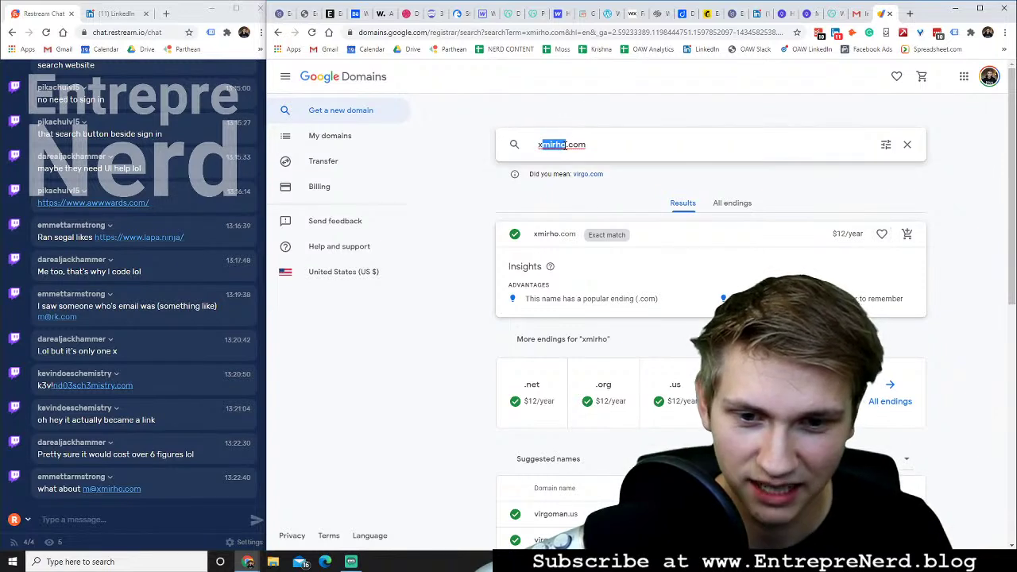
pyautogui.write('m')
pyautogui.press('Return')
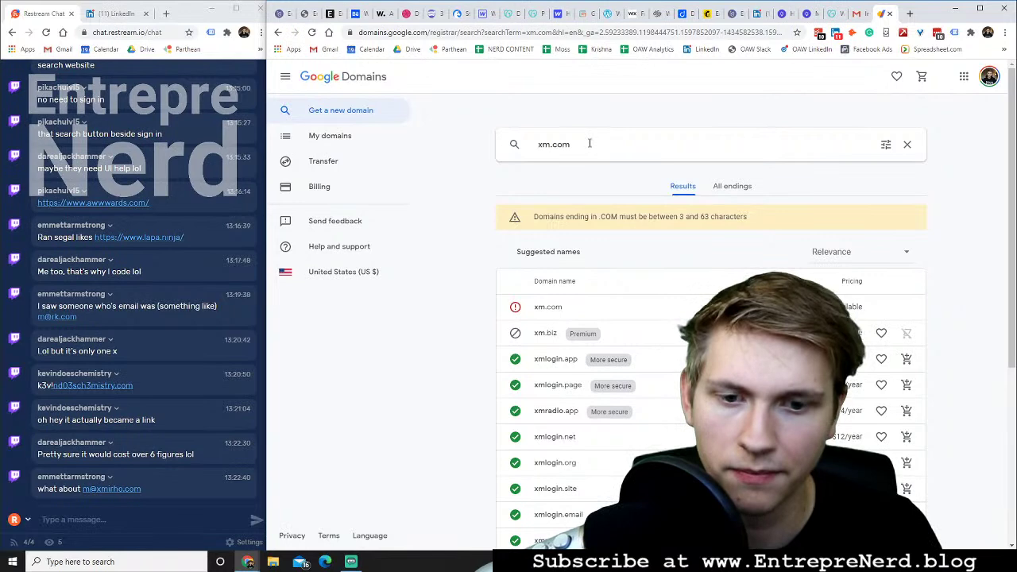
# Search for the name "cyuti" and look through its domain endings and suggested names
pyautogui.tripleClick(588, 143)
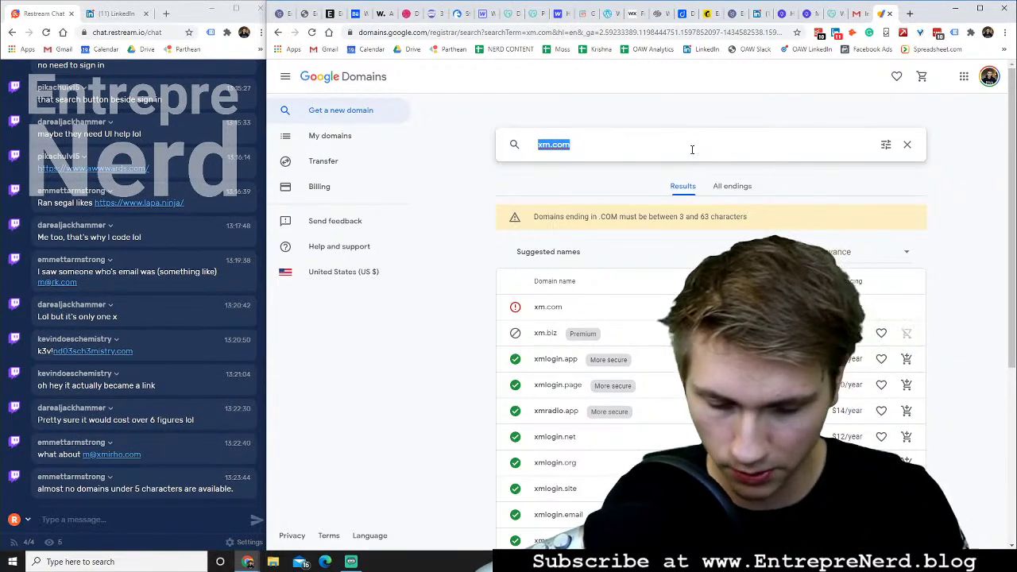
pyautogui.write('cyuti')
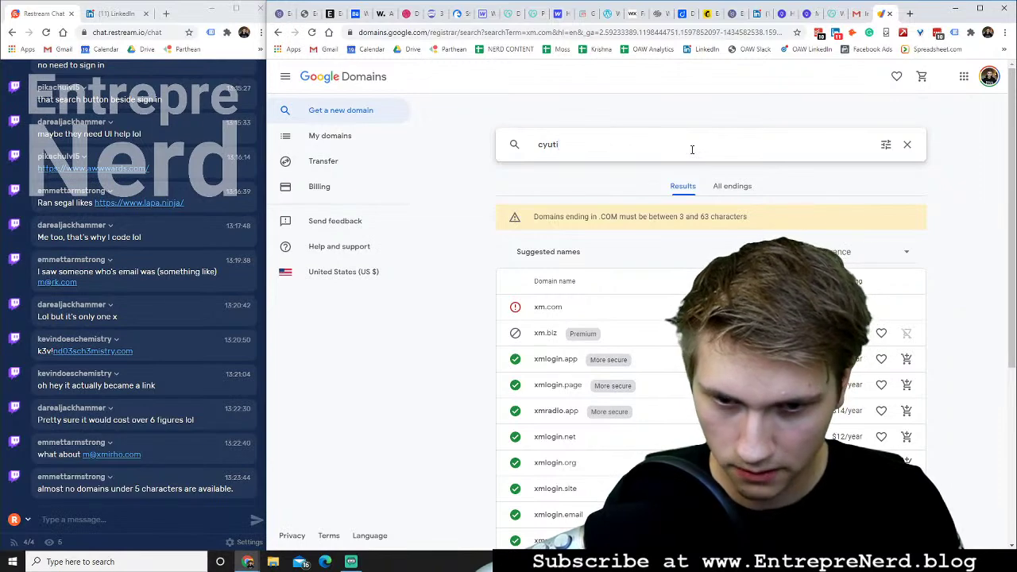
pyautogui.press('Return')
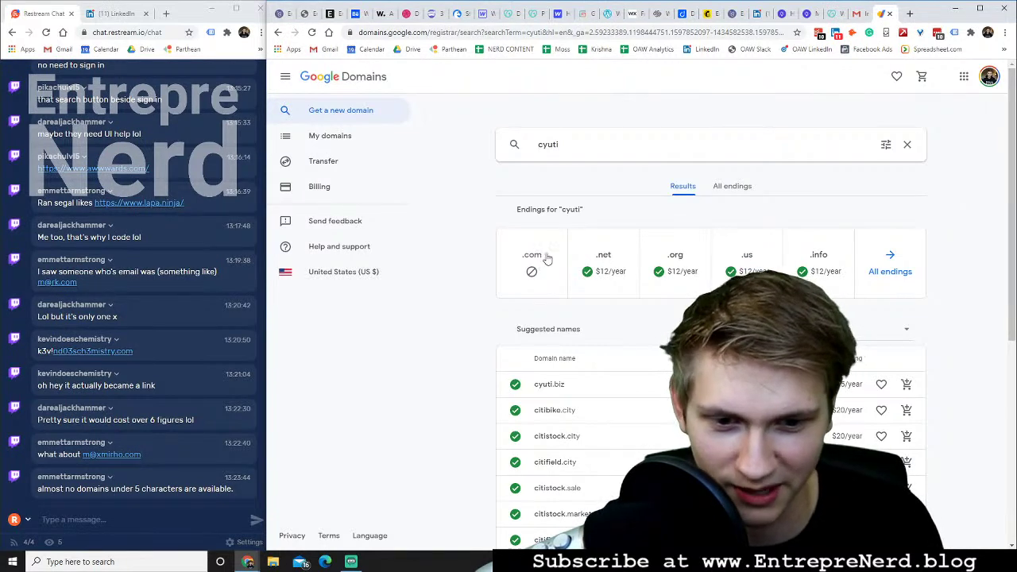
pyautogui.scroll(-2, 546, 260)
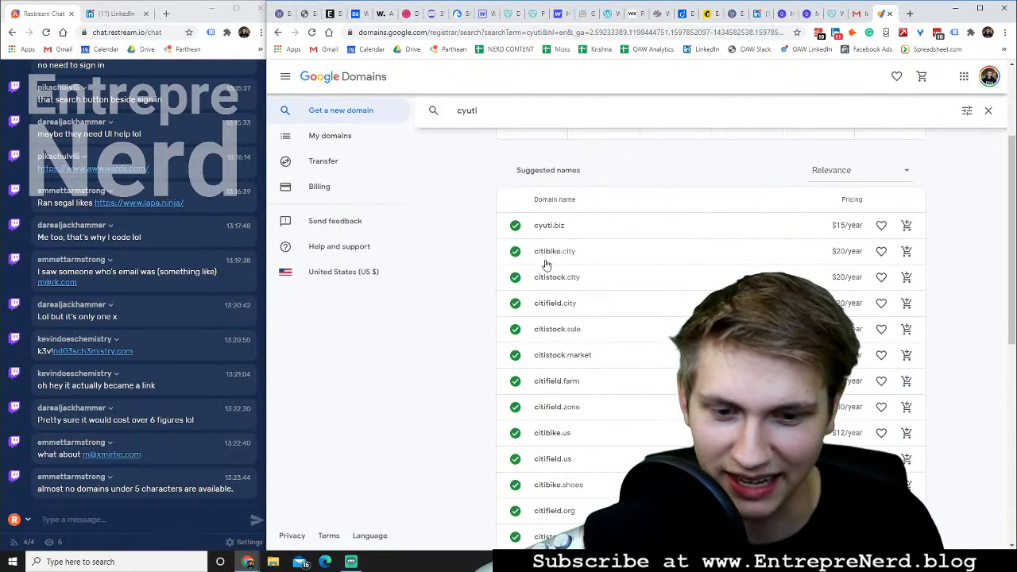
pyautogui.scroll(2, 540, 270)
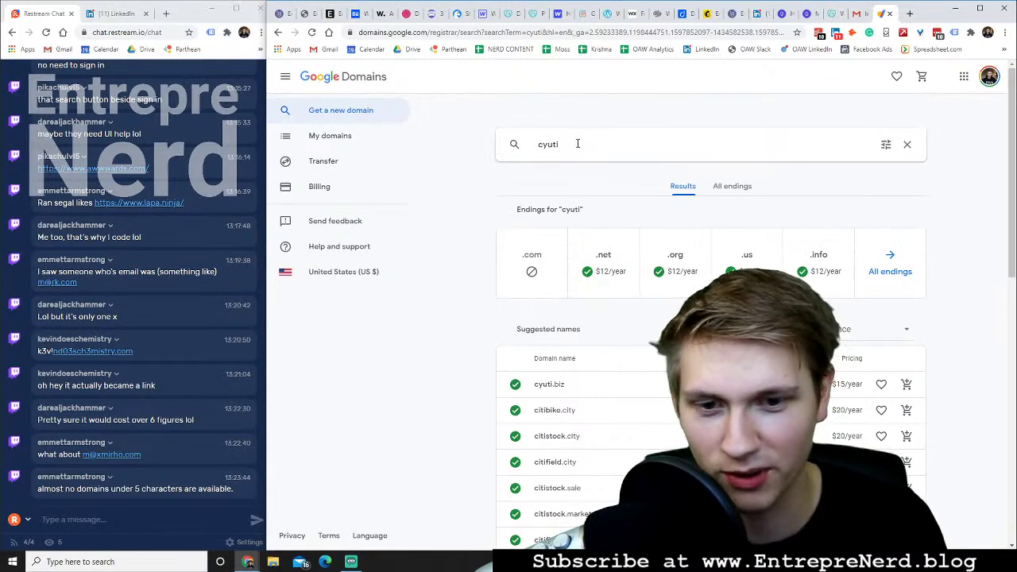
# Add "(Cure your UTI)" after cyuti in the domain search and clear the whole entry
pyautogui.click(578, 144)
pyautogui.click(577, 144)
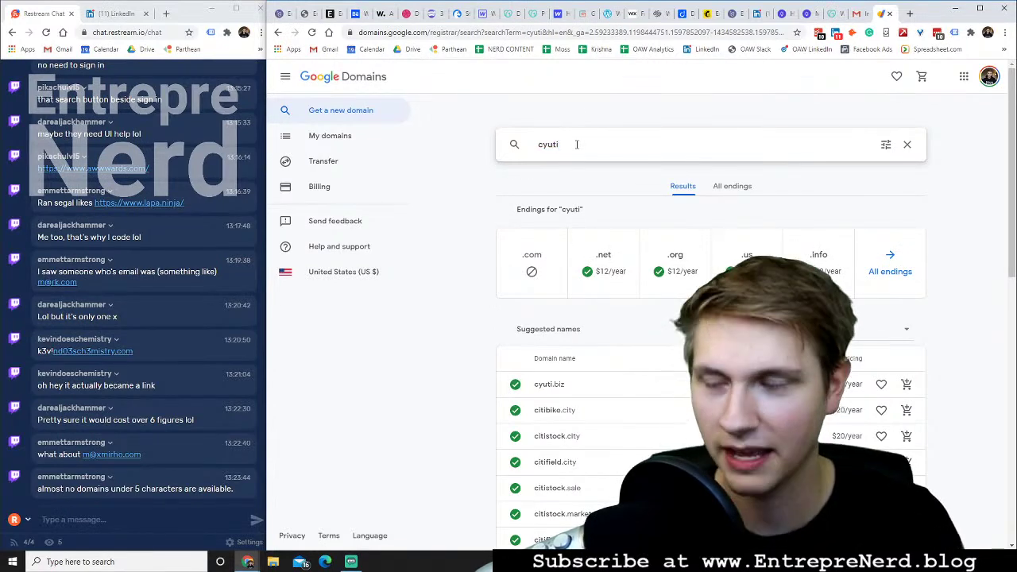
pyautogui.write('(Cute yout')
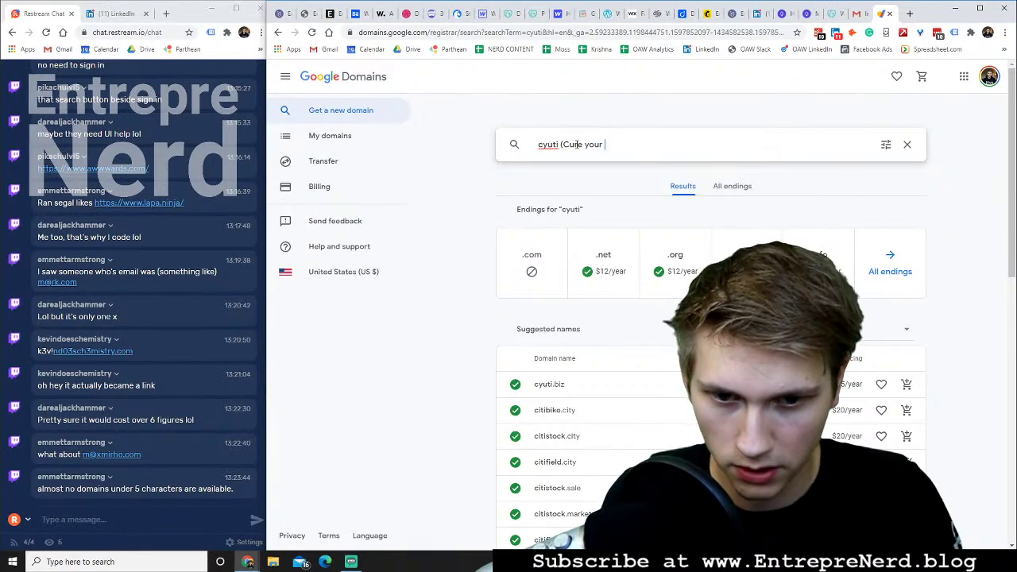
pyautogui.write(' UTI)')
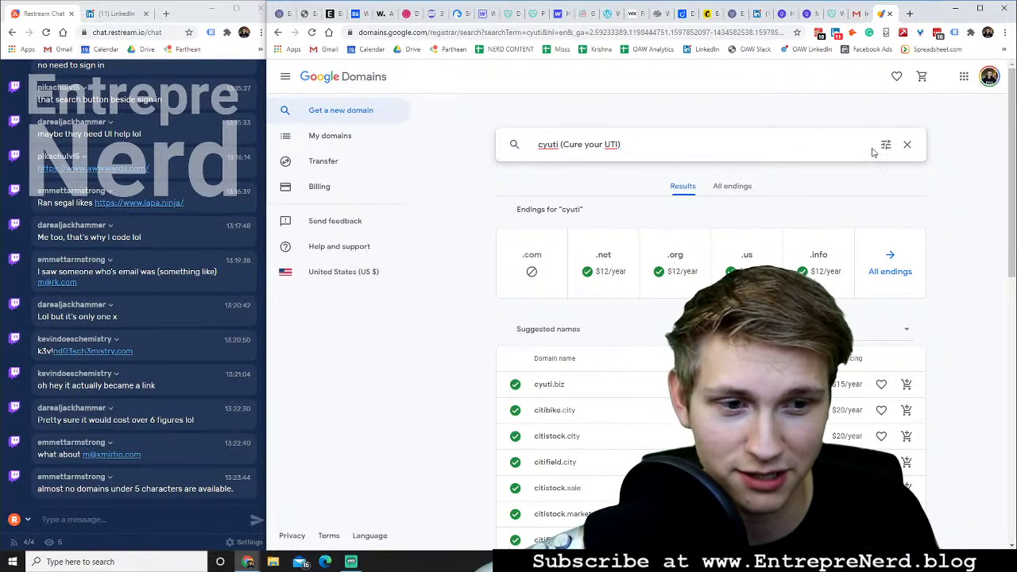
pyautogui.moveTo(637, 153); pyautogui.dragTo(524, 160)
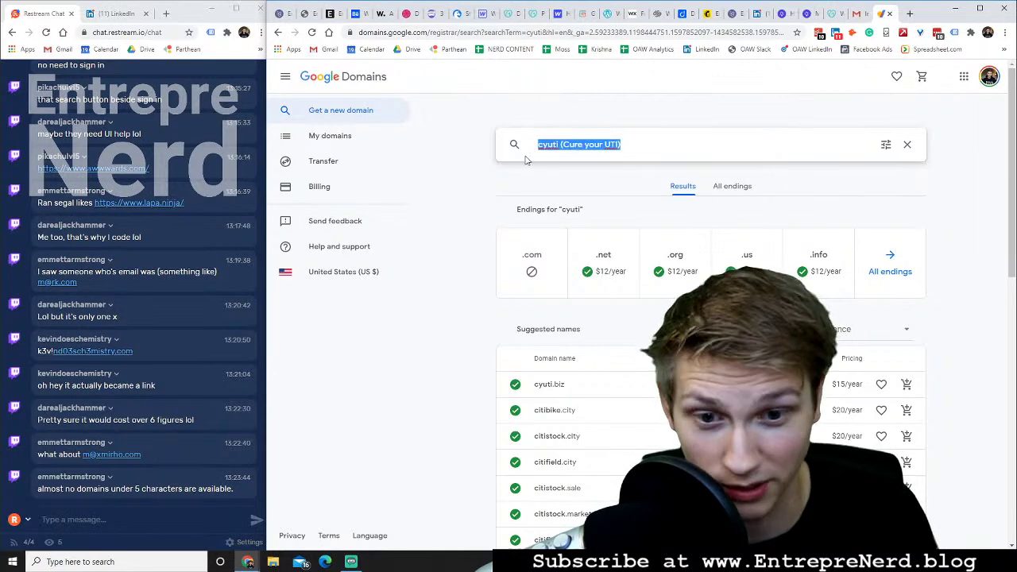
pyautogui.press('BackSpace')
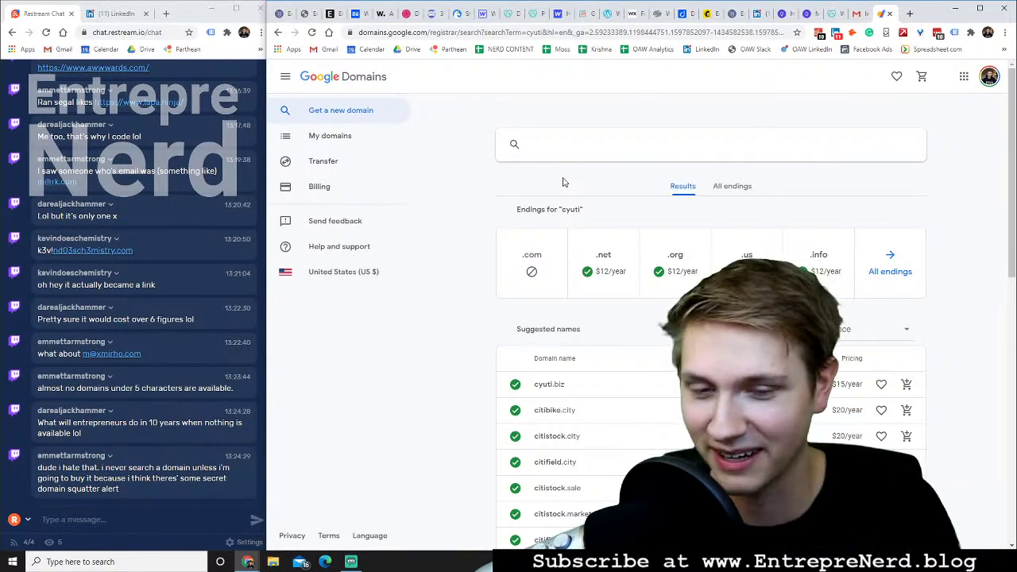
# Check the availability of whatevernewsletter.com and highlight its exact-match result
pyautogui.click(577, 145)
pyautogui.click(569, 175)
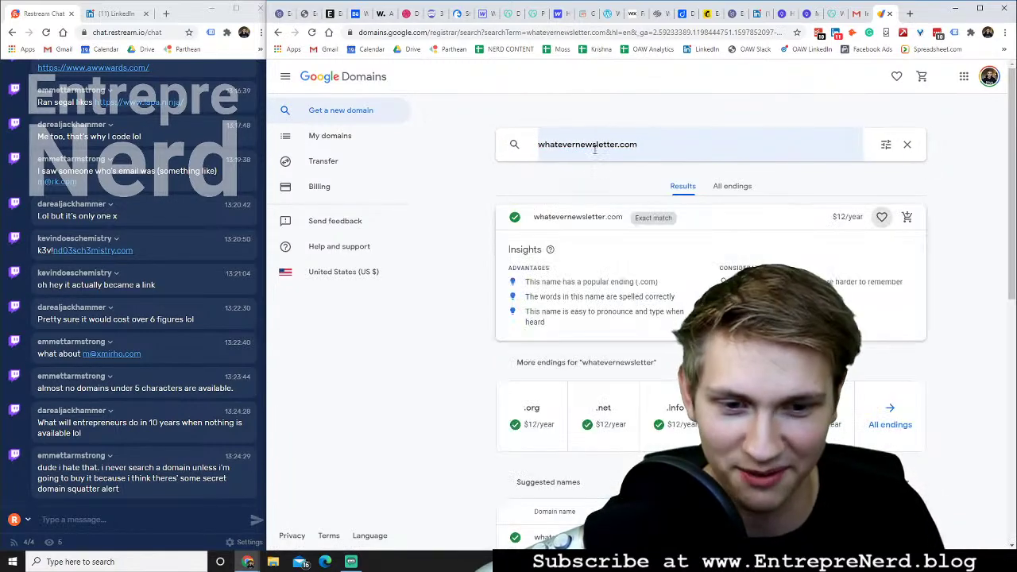
pyautogui.moveTo(534, 217); pyautogui.dragTo(628, 236)
pyautogui.click(627, 239)
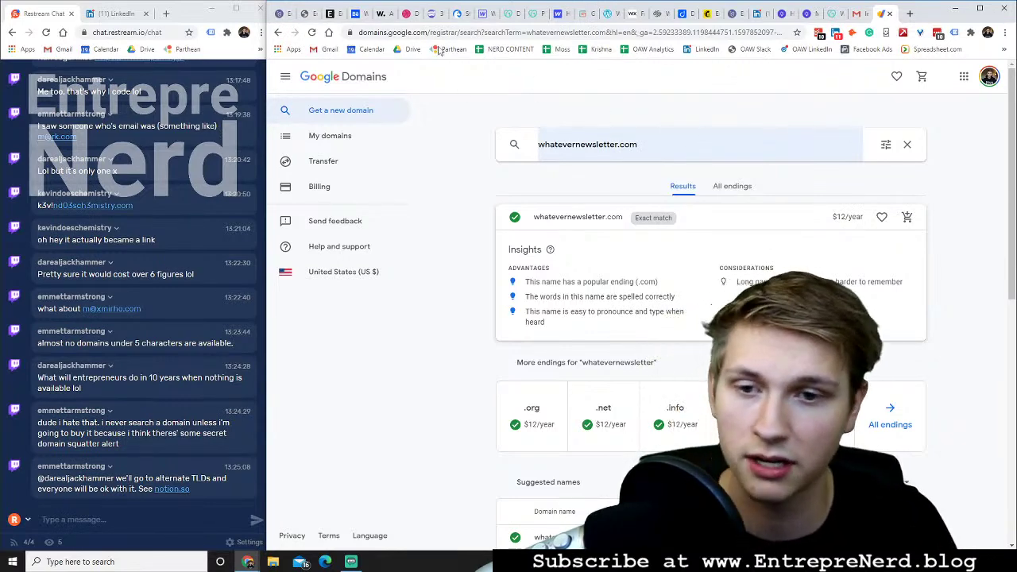
# Open Notion in a new tab, view the brainstorm page, and return to the life page
pyautogui.hotkey('ctrl', 't')
pyautogui.write('notion')
pyautogui.press('Return')
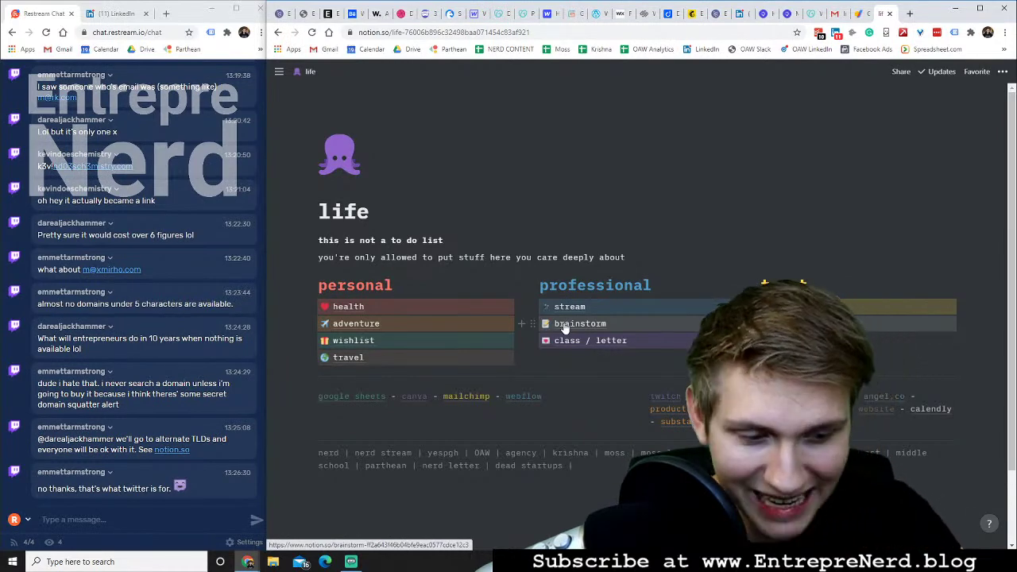
pyautogui.click(563, 326)
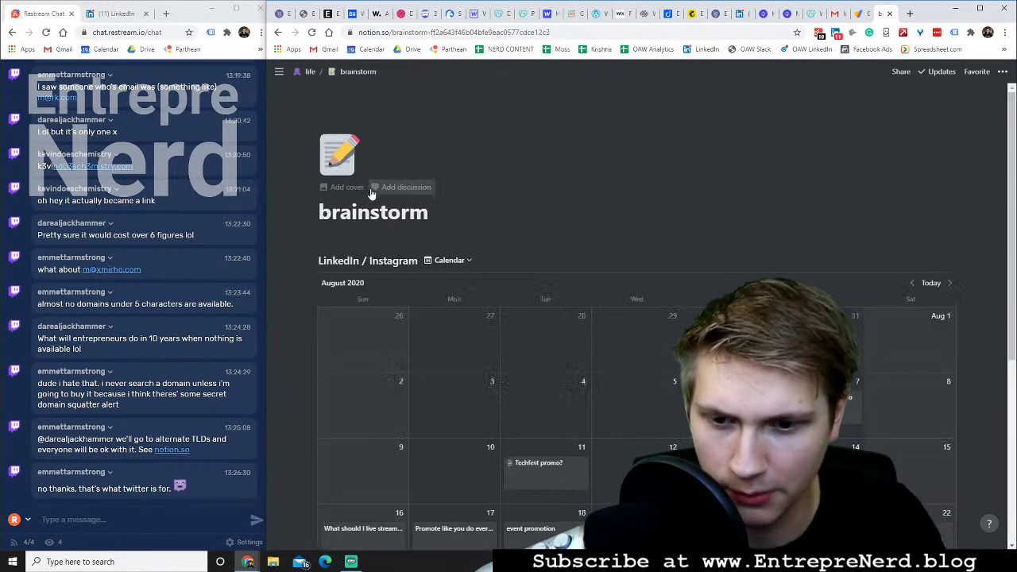
pyautogui.click(314, 71)
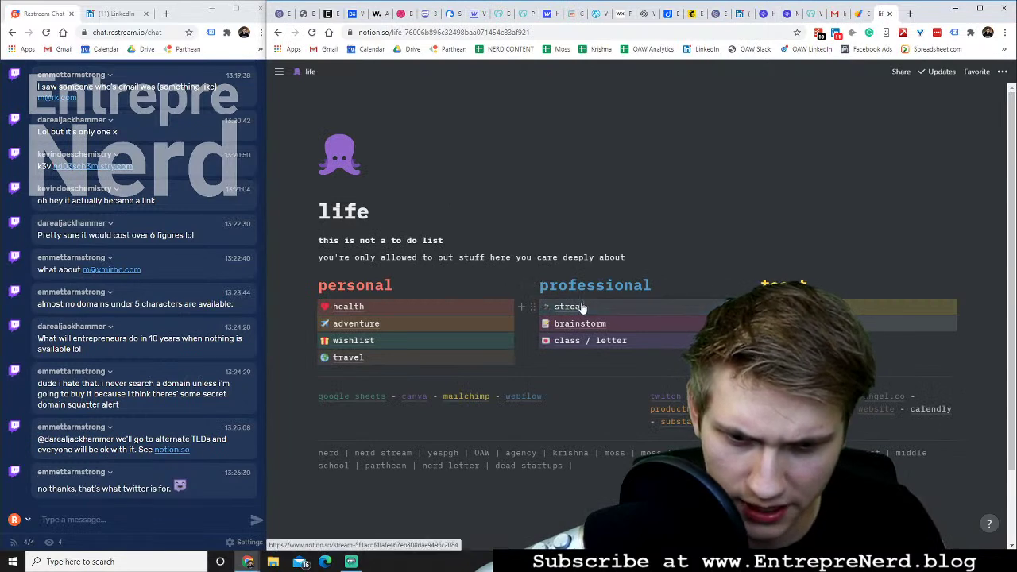
# Open the stream page and add a new entry titled "Cyuti" to its idea list
pyautogui.click(581, 306)
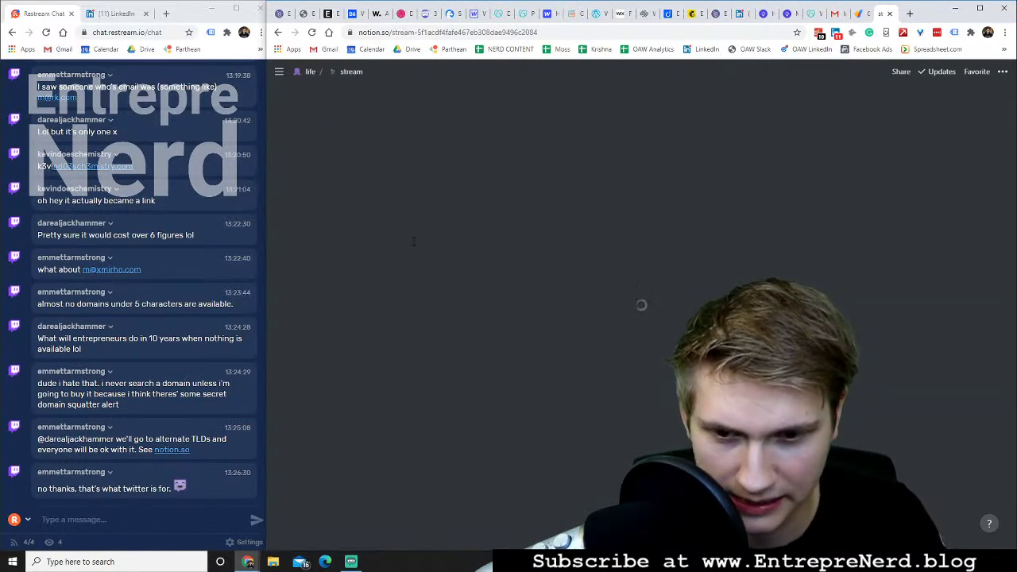
pyautogui.scroll(-10, 413, 244)
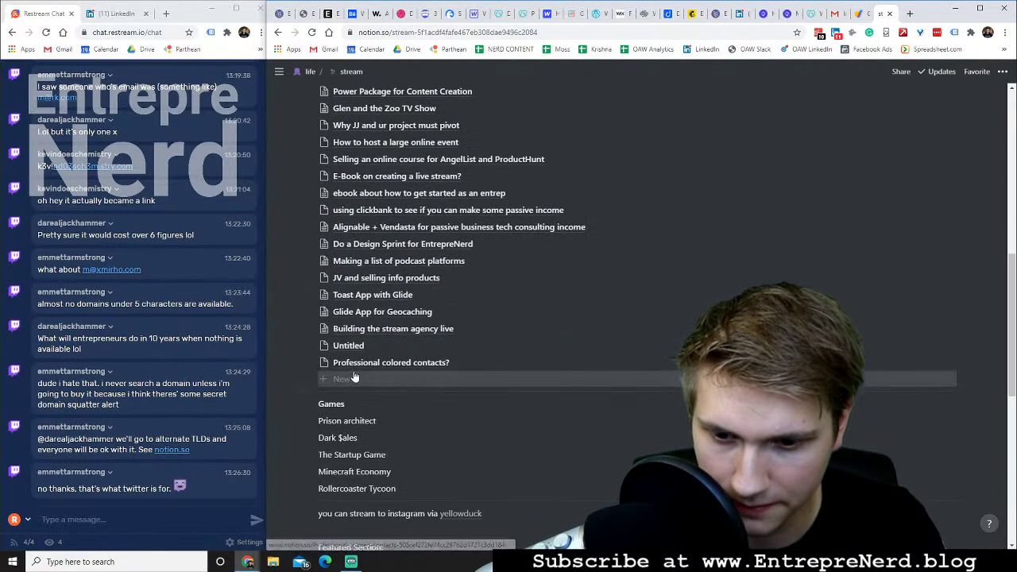
pyautogui.click(354, 378)
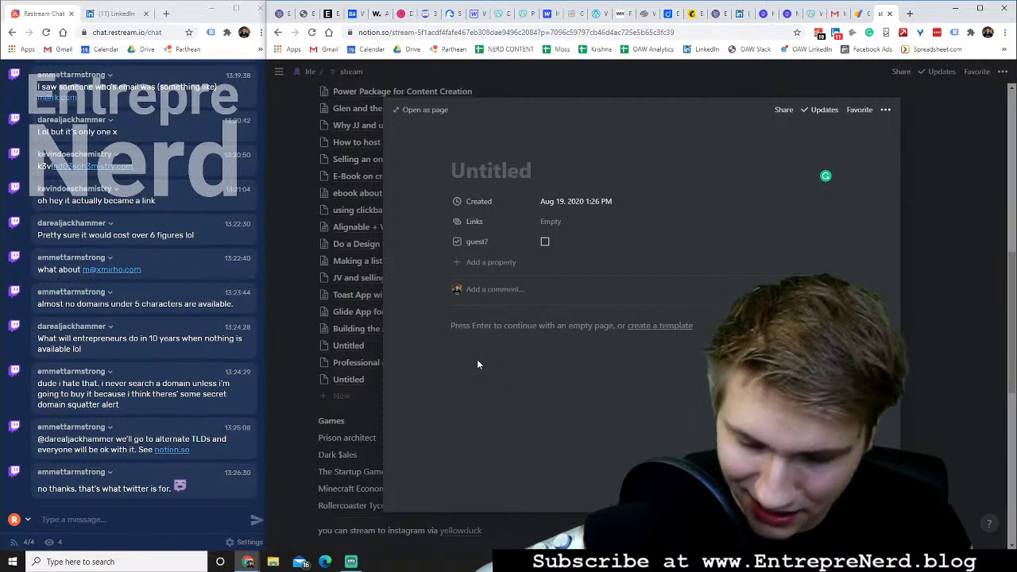
pyautogui.write('CYuti')
pyautogui.press('BackSpace')
pyautogui.press('BackSpace')
pyautogui.press('BackSpace')
pyautogui.press('BackSpace')
pyautogui.press('BackSpace')
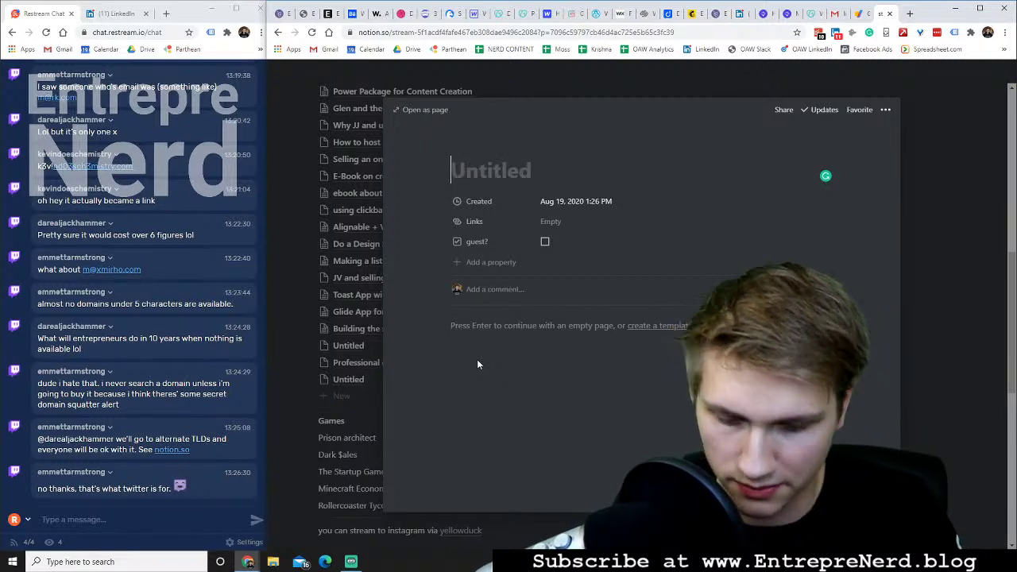
pyautogui.write('Cyuti')
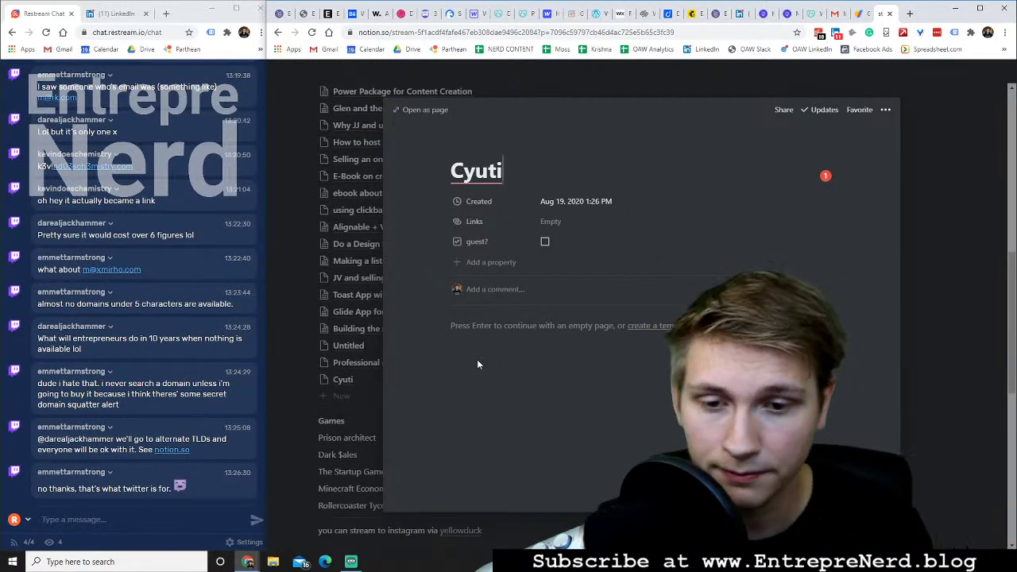
# Extend the new entry's title to "Cyuti something like it - blog maybe?" and return to the list
pyautogui.click(477, 240)
pyautogui.click(540, 152)
pyautogui.write('something like it')
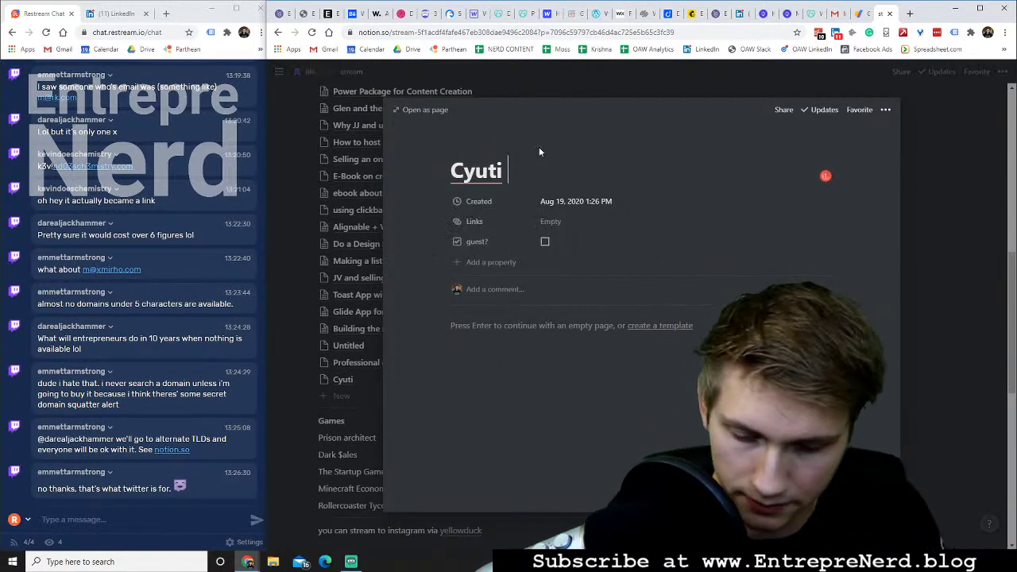
pyautogui.write(' -')
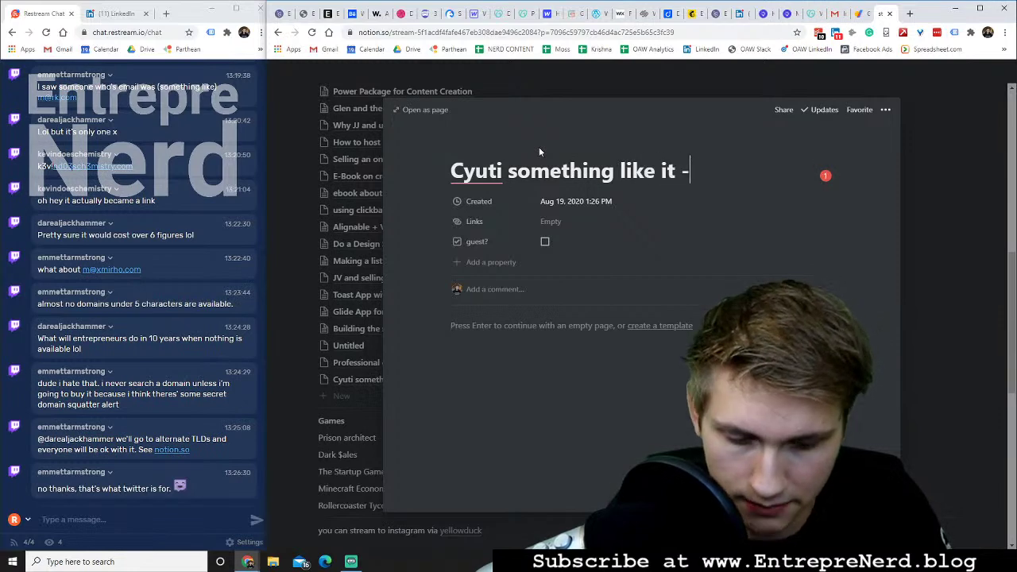
pyautogui.write(' blog maybe?')
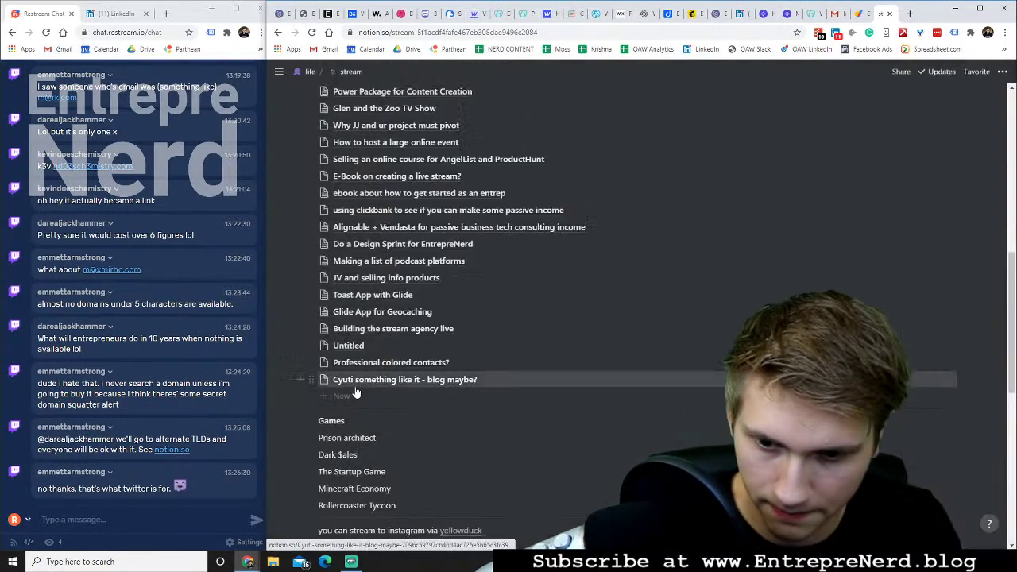
pyautogui.click(349, 396)
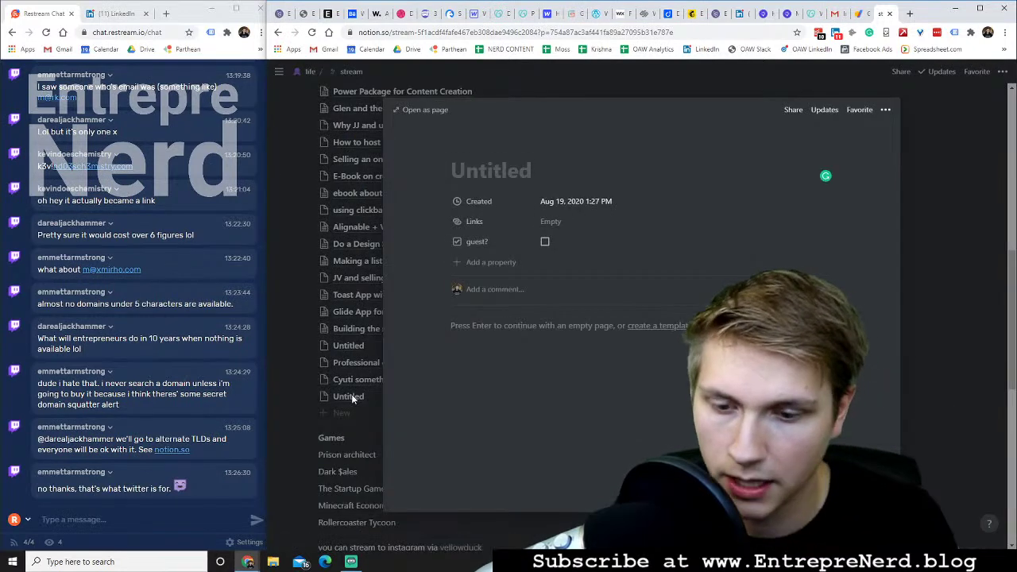
pyautogui.click(885, 110)
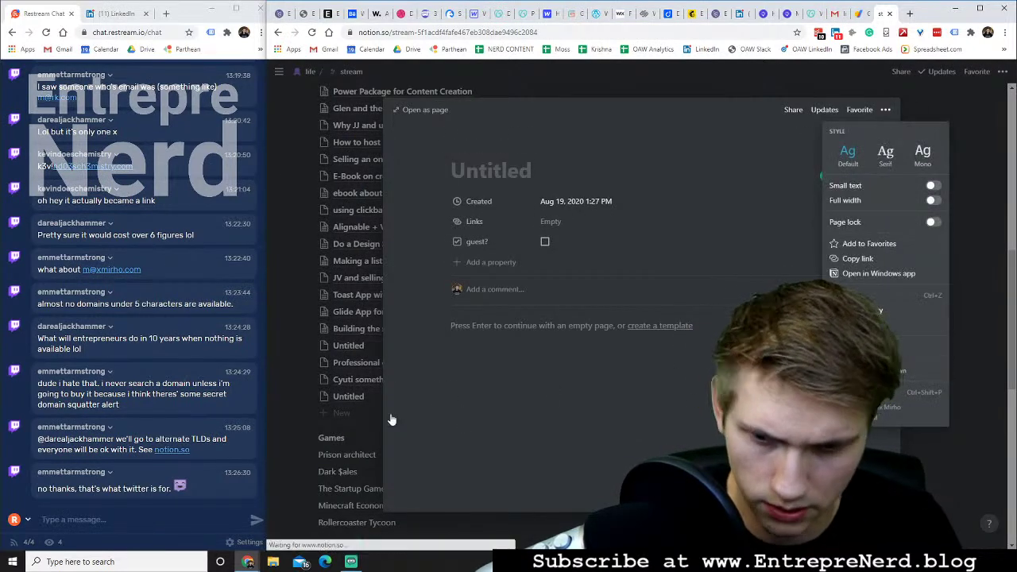
pyautogui.click(386, 420)
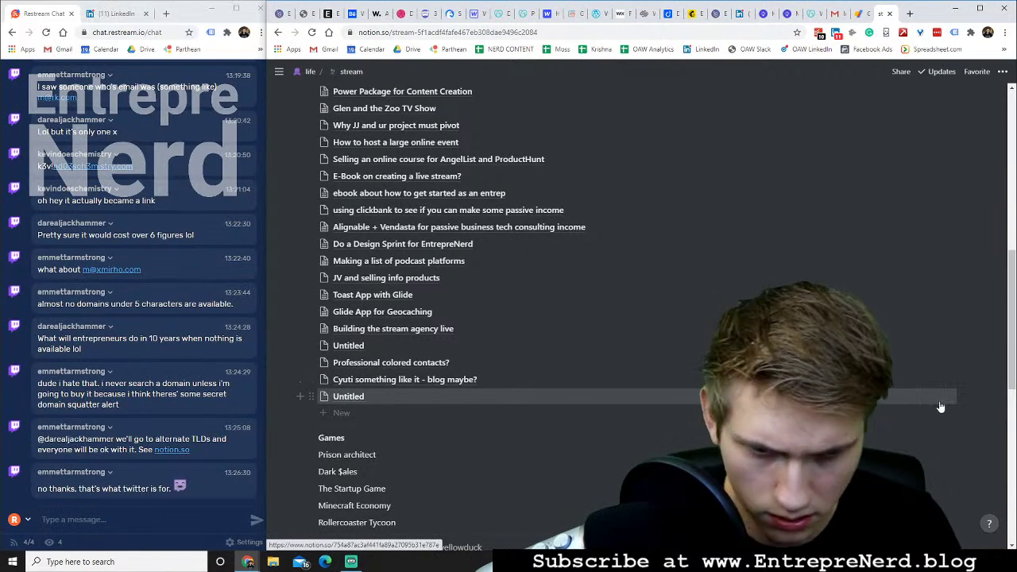
pyautogui.click(375, 397)
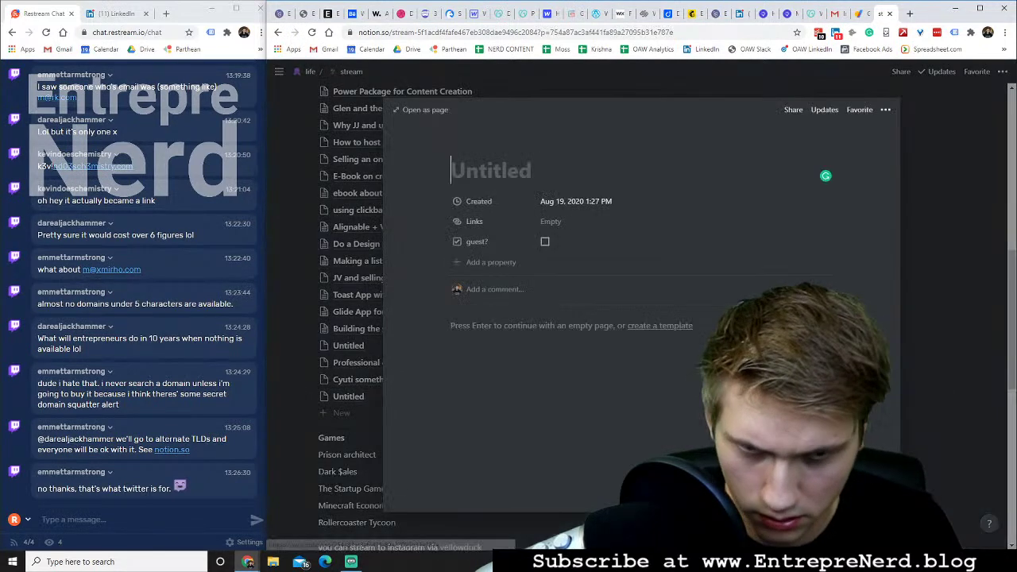
pyautogui.click(885, 111)
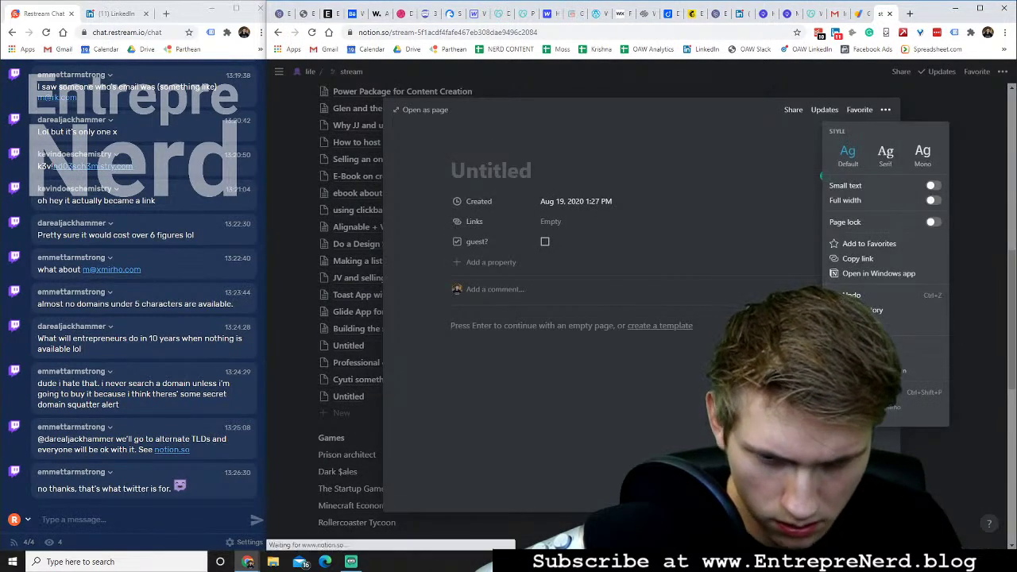
# Title the existing untitled entry above "Professional colored contacts?" as "Whatevernewsletter.com" and return to the idea list
pyautogui.click(373, 347)
pyautogui.click(391, 347)
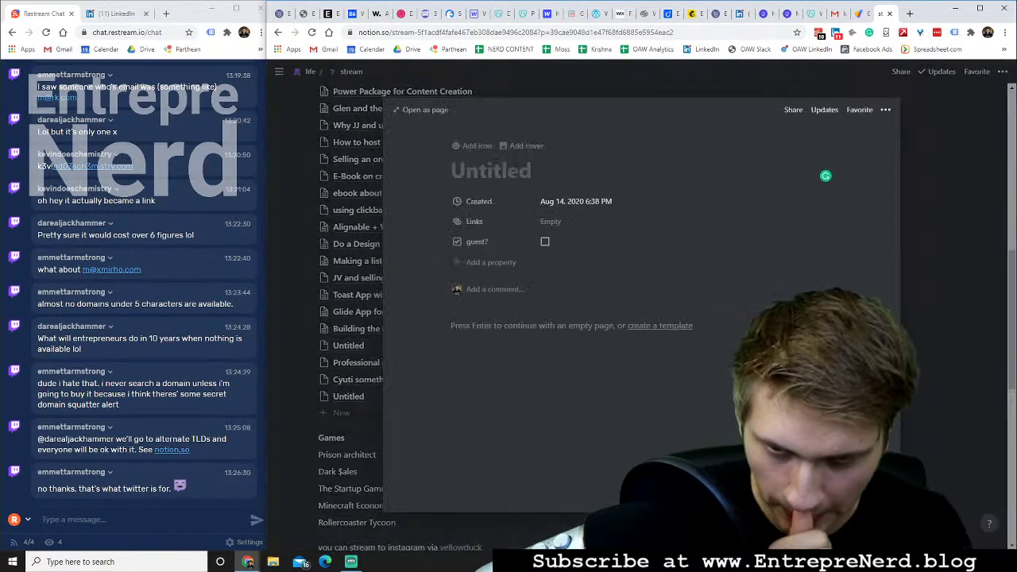
pyautogui.write('What')
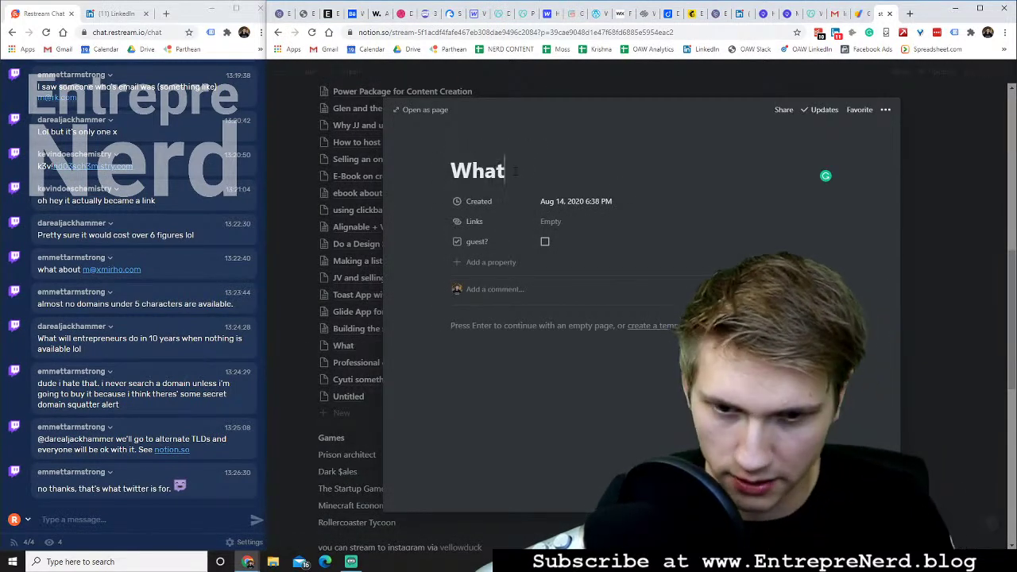
pyautogui.write('evernewsletter.f')
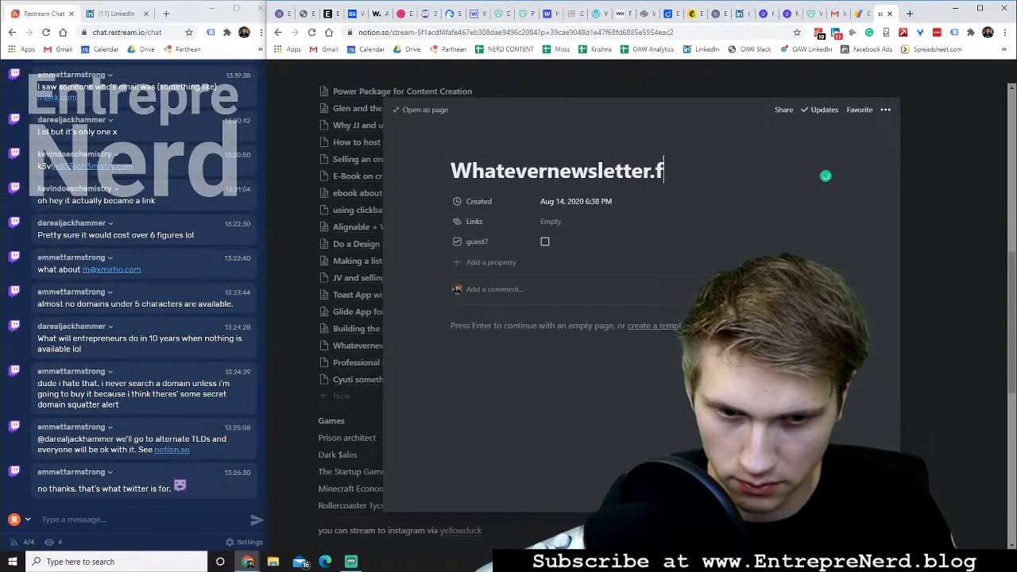
pyautogui.press('BackSpace')
pyautogui.write('com')
pyautogui.press('Return')
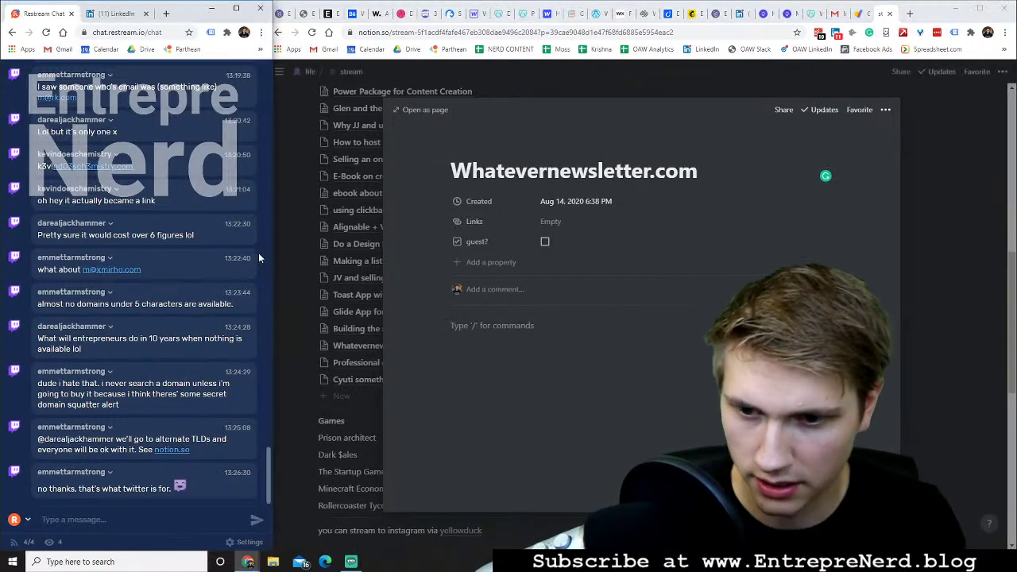
pyautogui.click(286, 259)
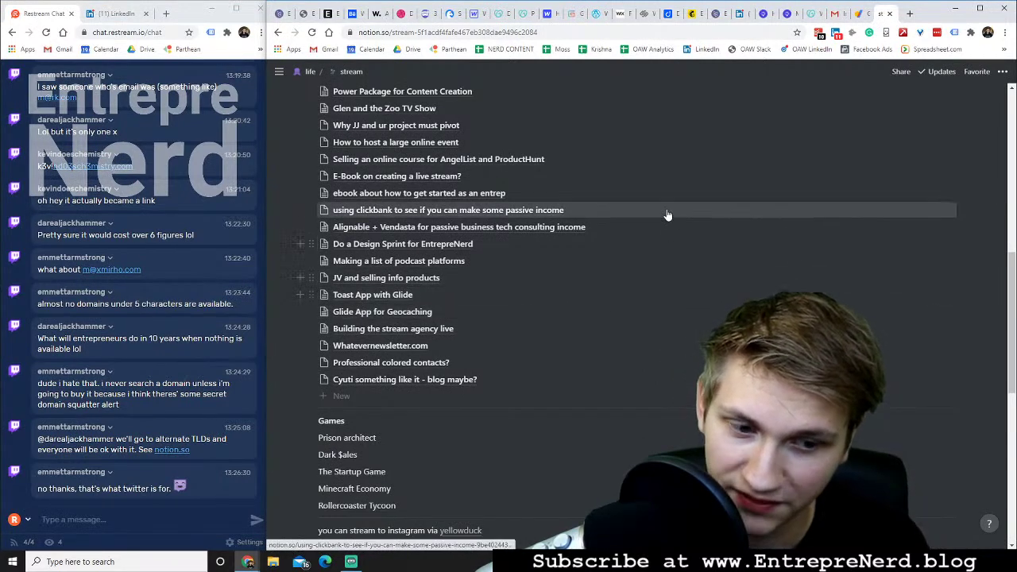
# Switch to the Carrd editor for the EntrepreNerd site and set the Subscribe button's URL to #subscribe
pyautogui.click(305, 14)
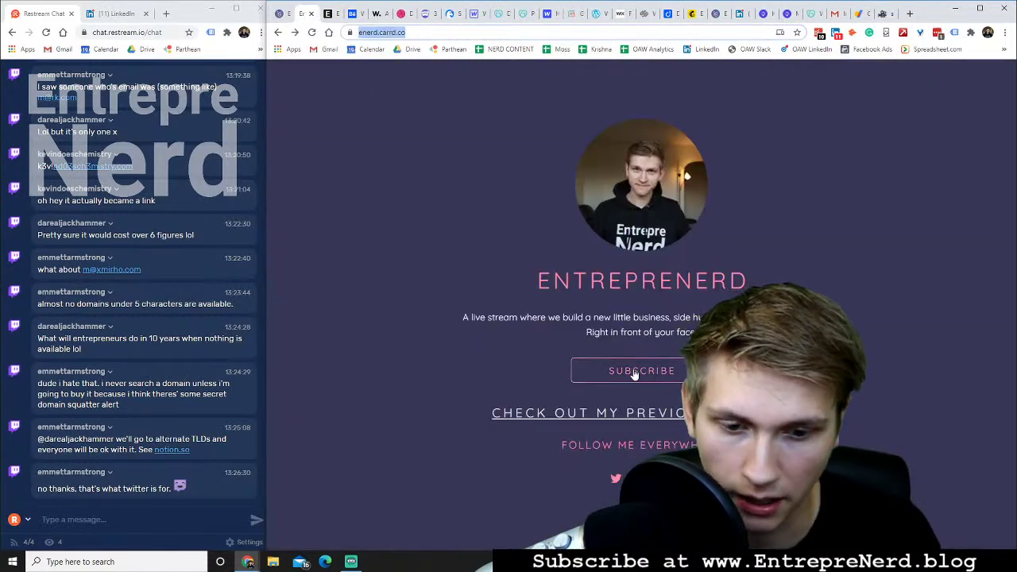
pyautogui.hotkey('ctrl', 'shift', 'Tab')
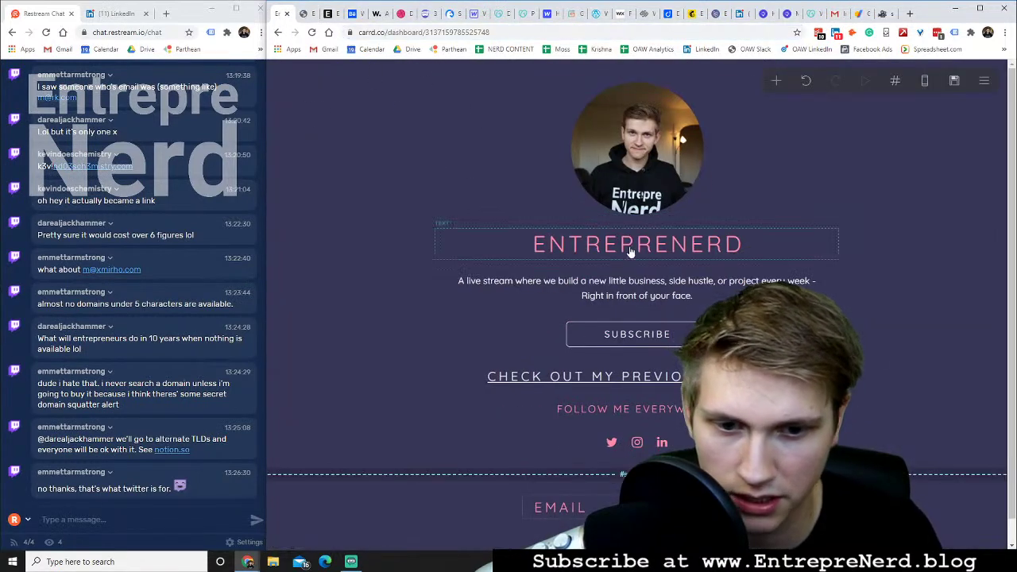
pyautogui.click(461, 332)
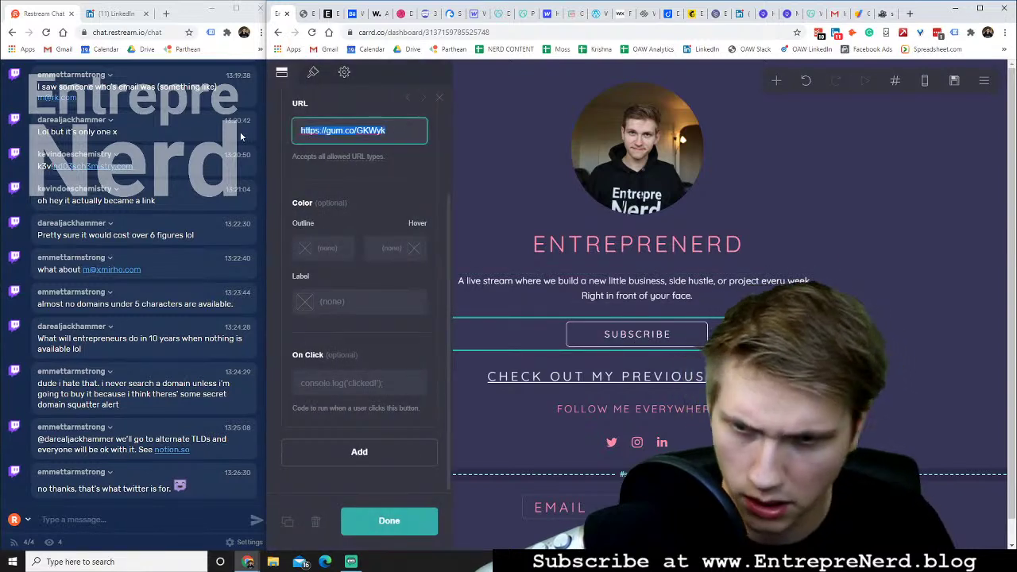
pyautogui.write('#')
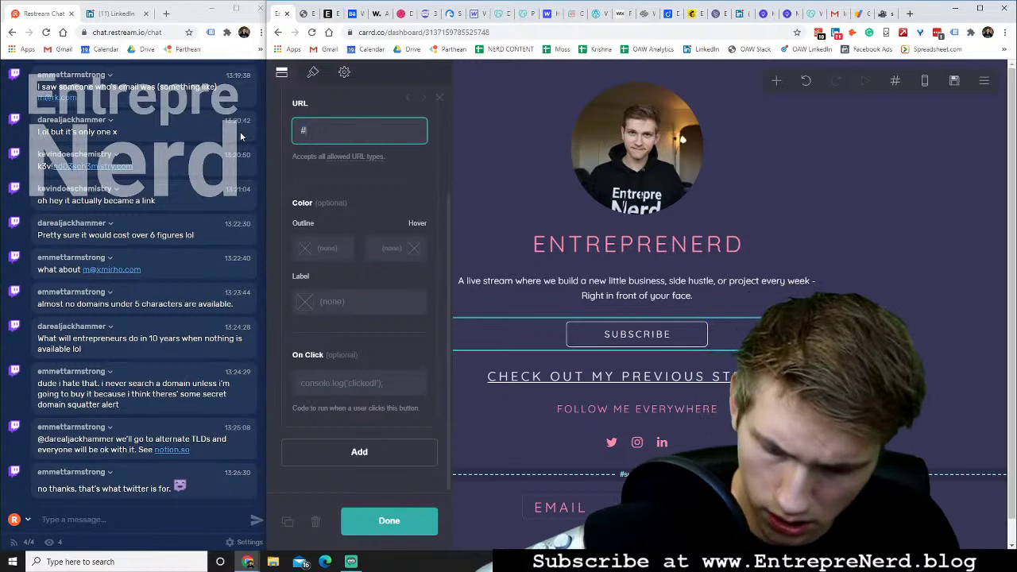
pyautogui.write('subscribe')
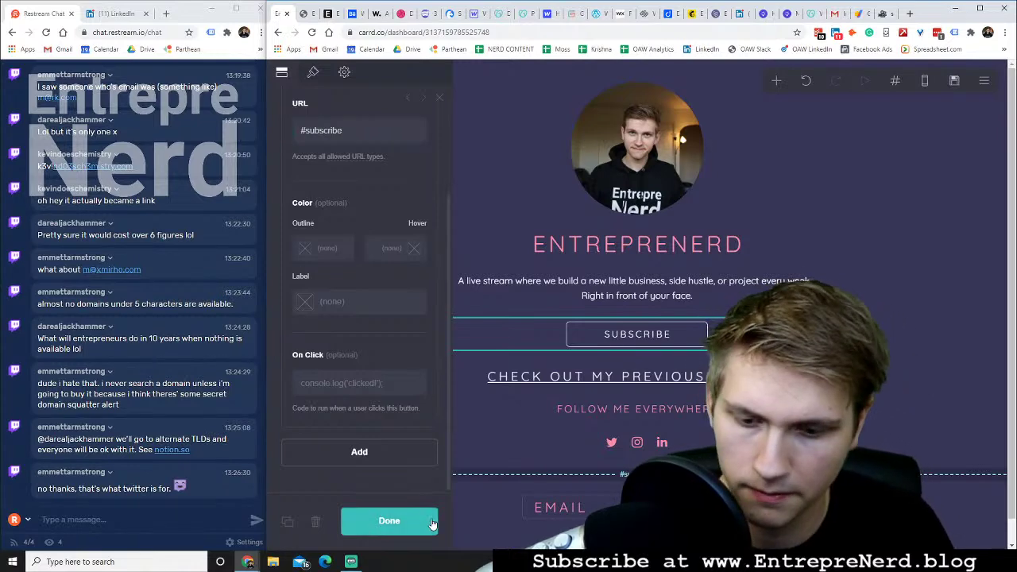
pyautogui.click(429, 521)
# Publish the site changes to the enerd carrd.co URL and return to the page editor
pyautogui.click(954, 80)
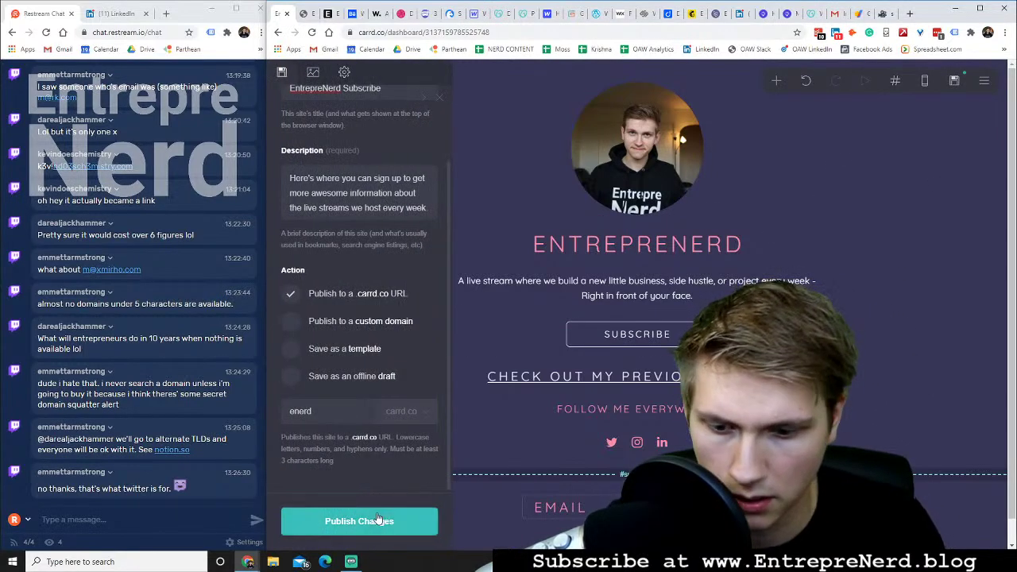
pyautogui.click(359, 521)
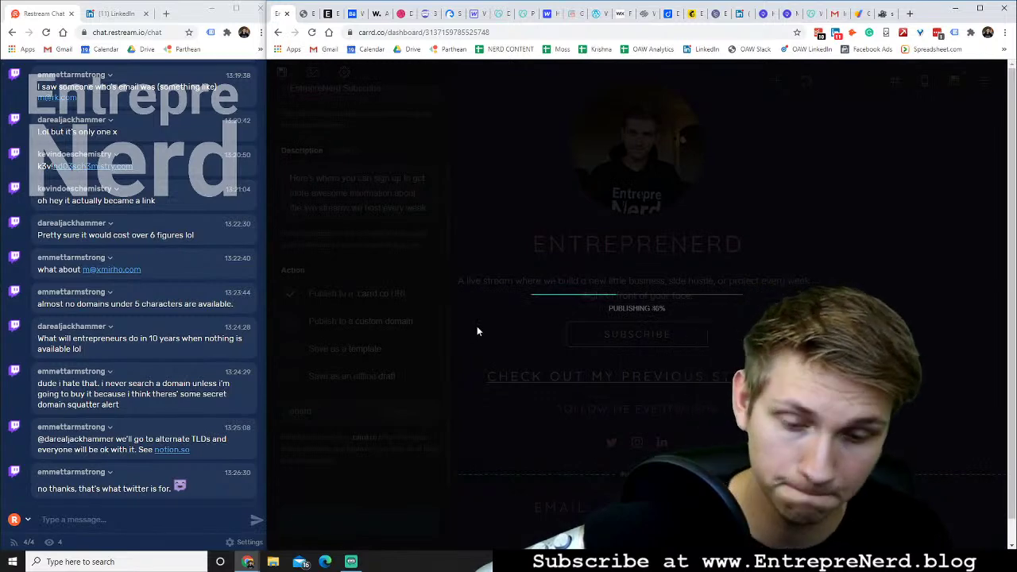
pyautogui.click(369, 319)
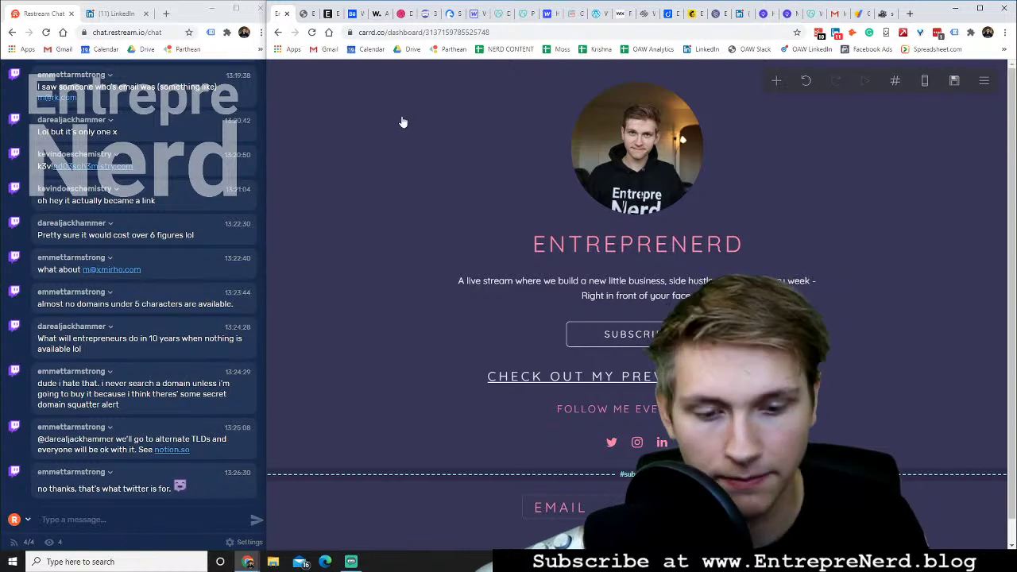
# Look over the page in the editor and switch to the awwwards homepage for design inspiration
pyautogui.scroll(-1, 402, 123)
pyautogui.scroll(1, 403, 127)
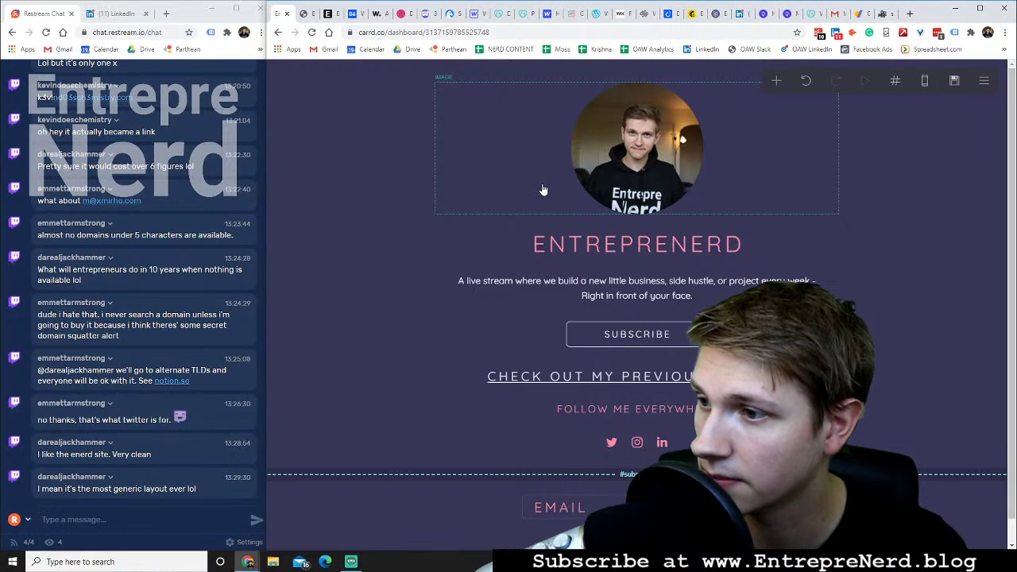
pyautogui.click(374, 14)
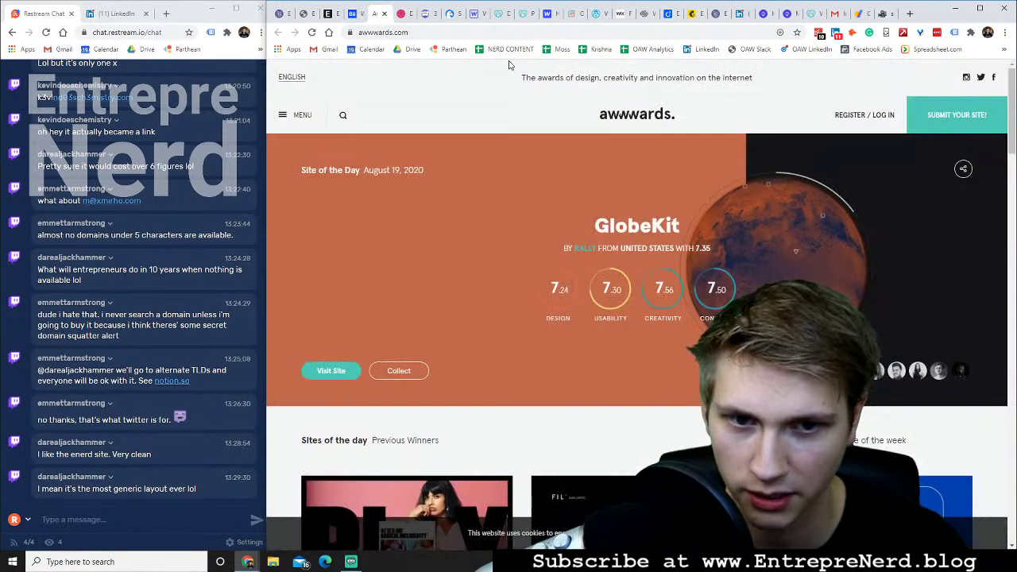